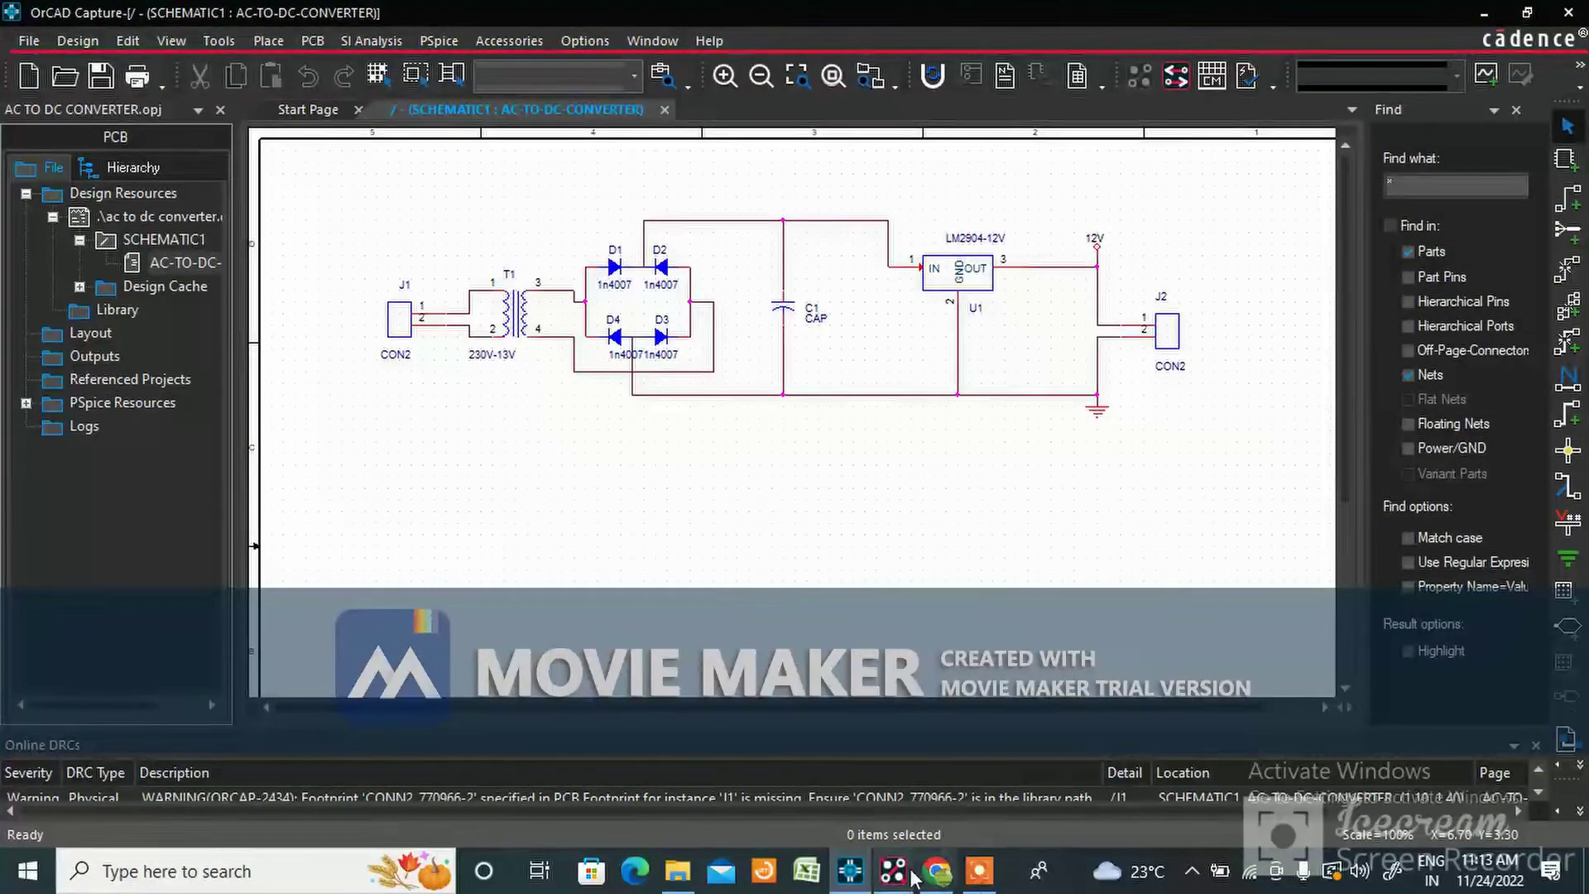
# Move diode D4's 1n4007 value label sideways, clear of D3's label on the schematic
pyautogui.click(763, 485)
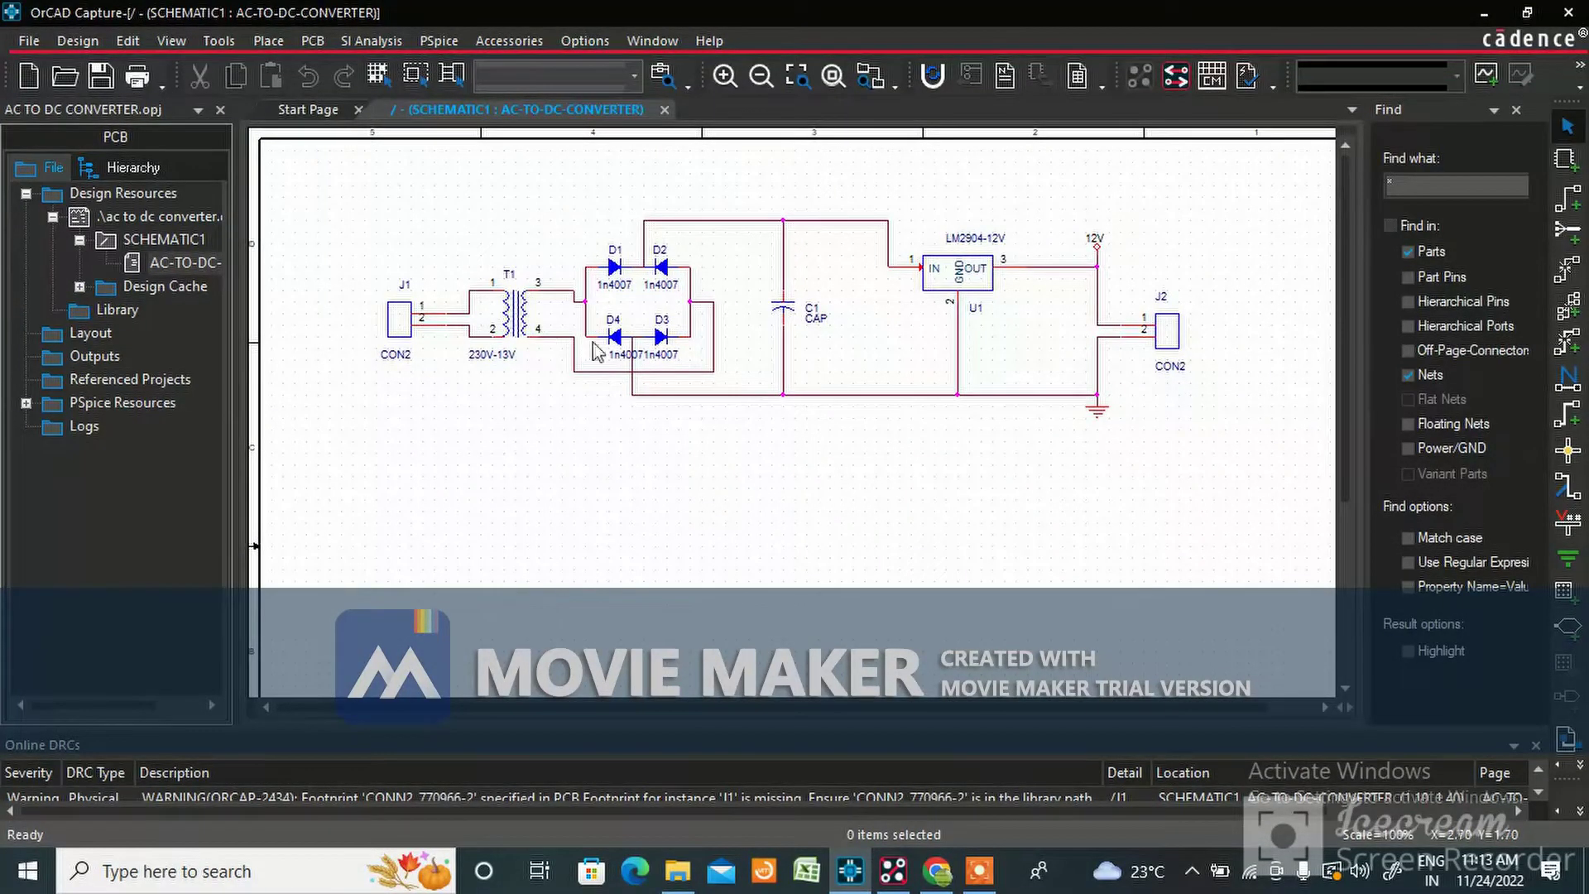
pyautogui.keyDown('ctrl'); pyautogui.scroll(1, 577, 283); pyautogui.keyUp('ctrl')
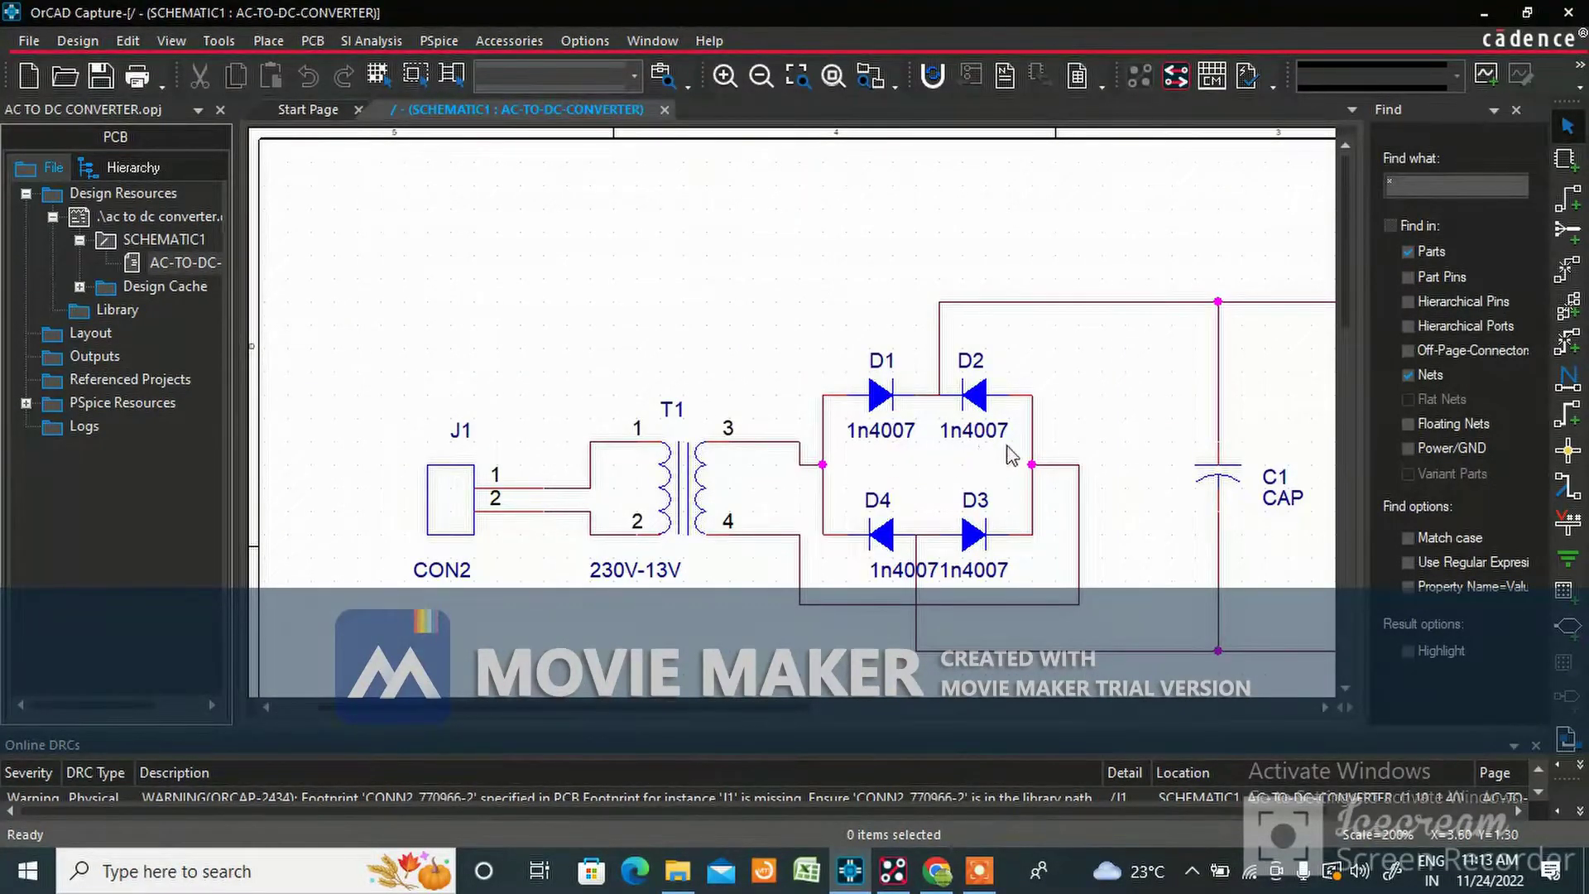
pyautogui.click(898, 575)
pyautogui.moveTo(884, 577); pyautogui.dragTo(838, 577)
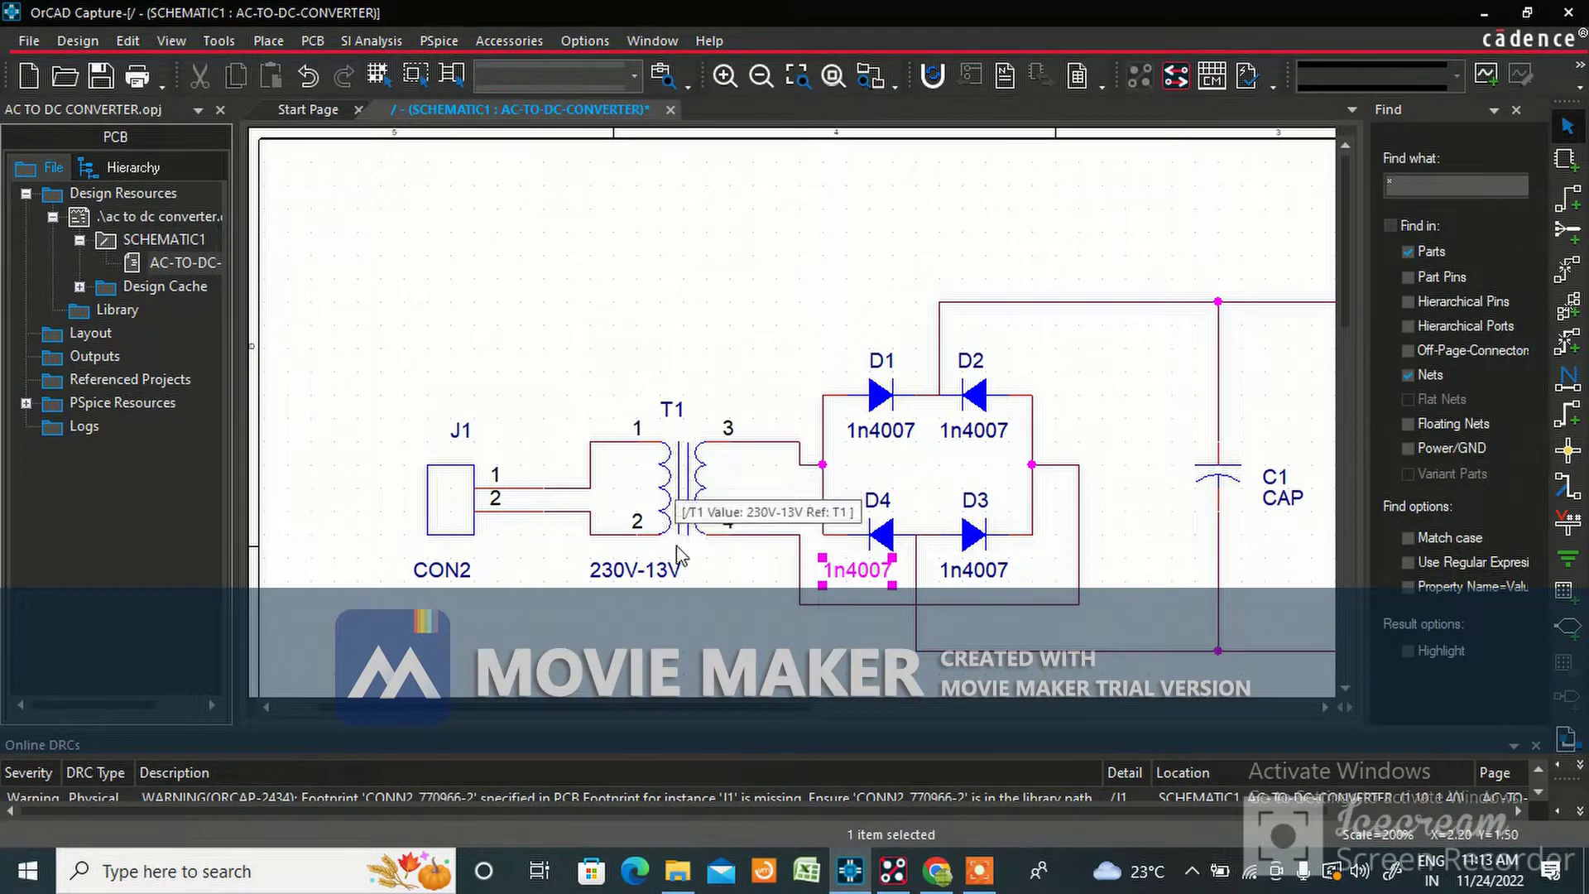
pyautogui.keyDown('ctrl'); pyautogui.scroll(-1, 565, 462); pyautogui.keyUp('ctrl')
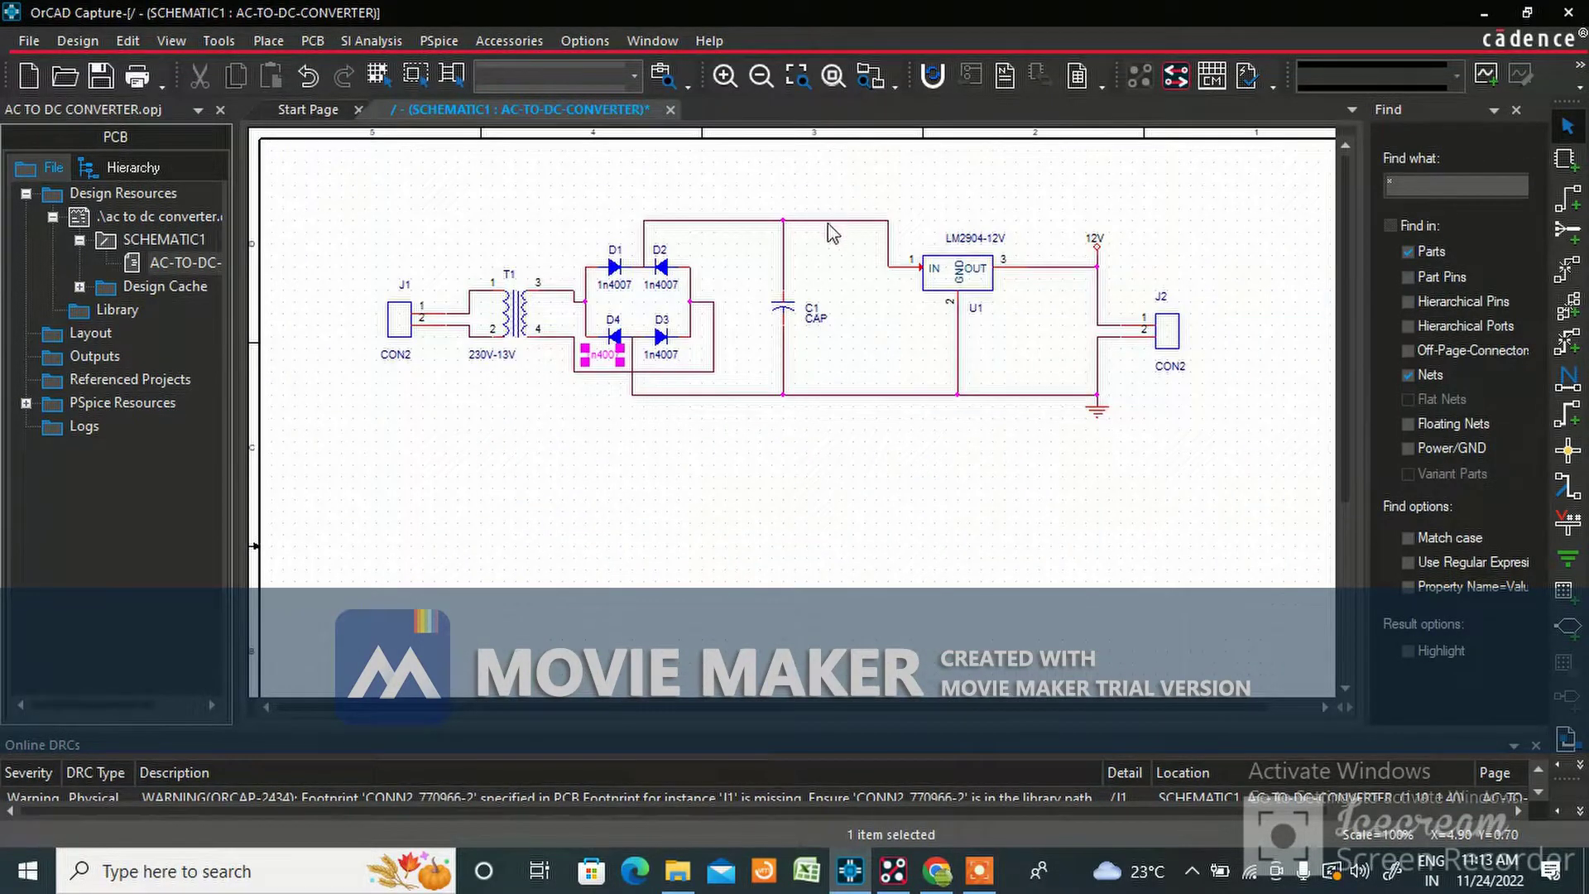
pyautogui.keyDown('ctrl'); pyautogui.scroll(1, 827, 248); pyautogui.keyUp('ctrl')
pyautogui.keyDown('ctrl'); pyautogui.scroll(-1, 798, 312); pyautogui.keyUp('ctrl')
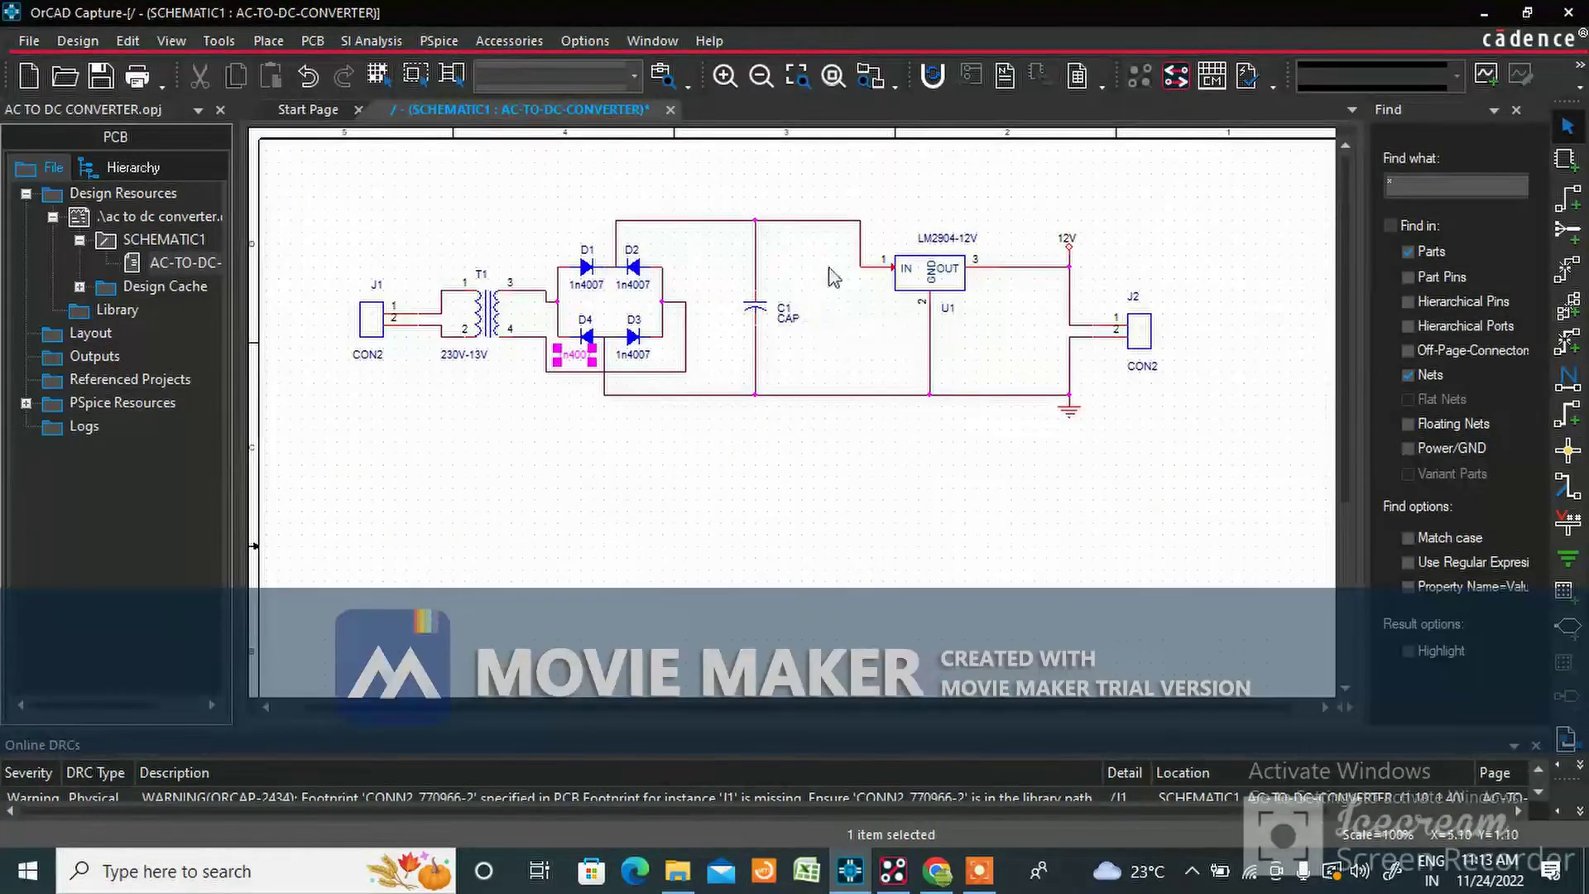
pyautogui.click(519, 193)
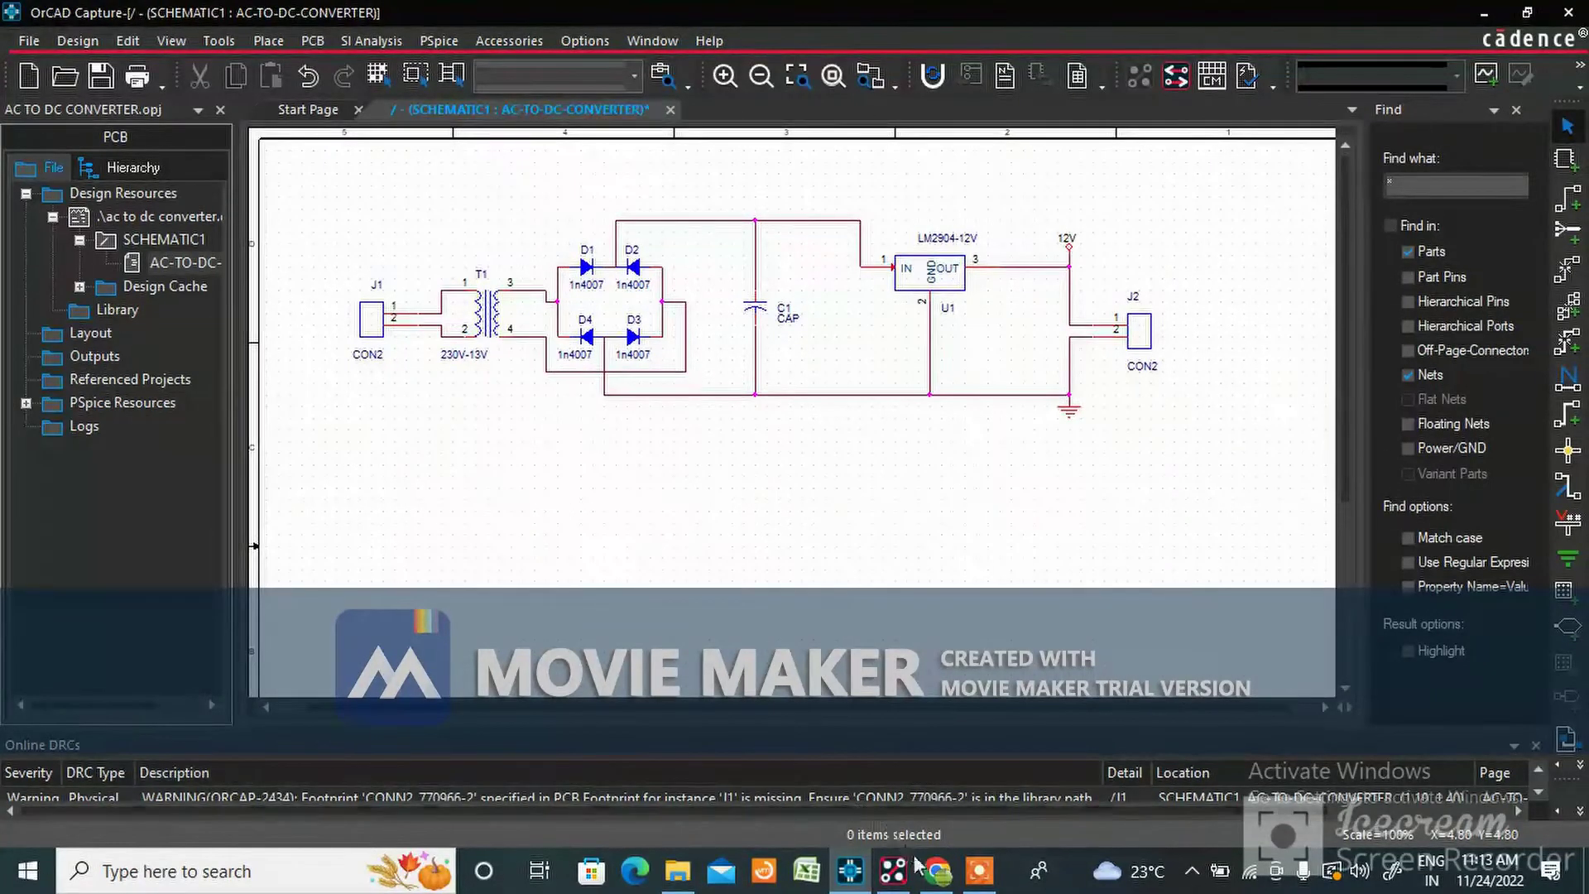
# Check the part value of diode D1 in its display properties
pyautogui.moveTo(893, 867)
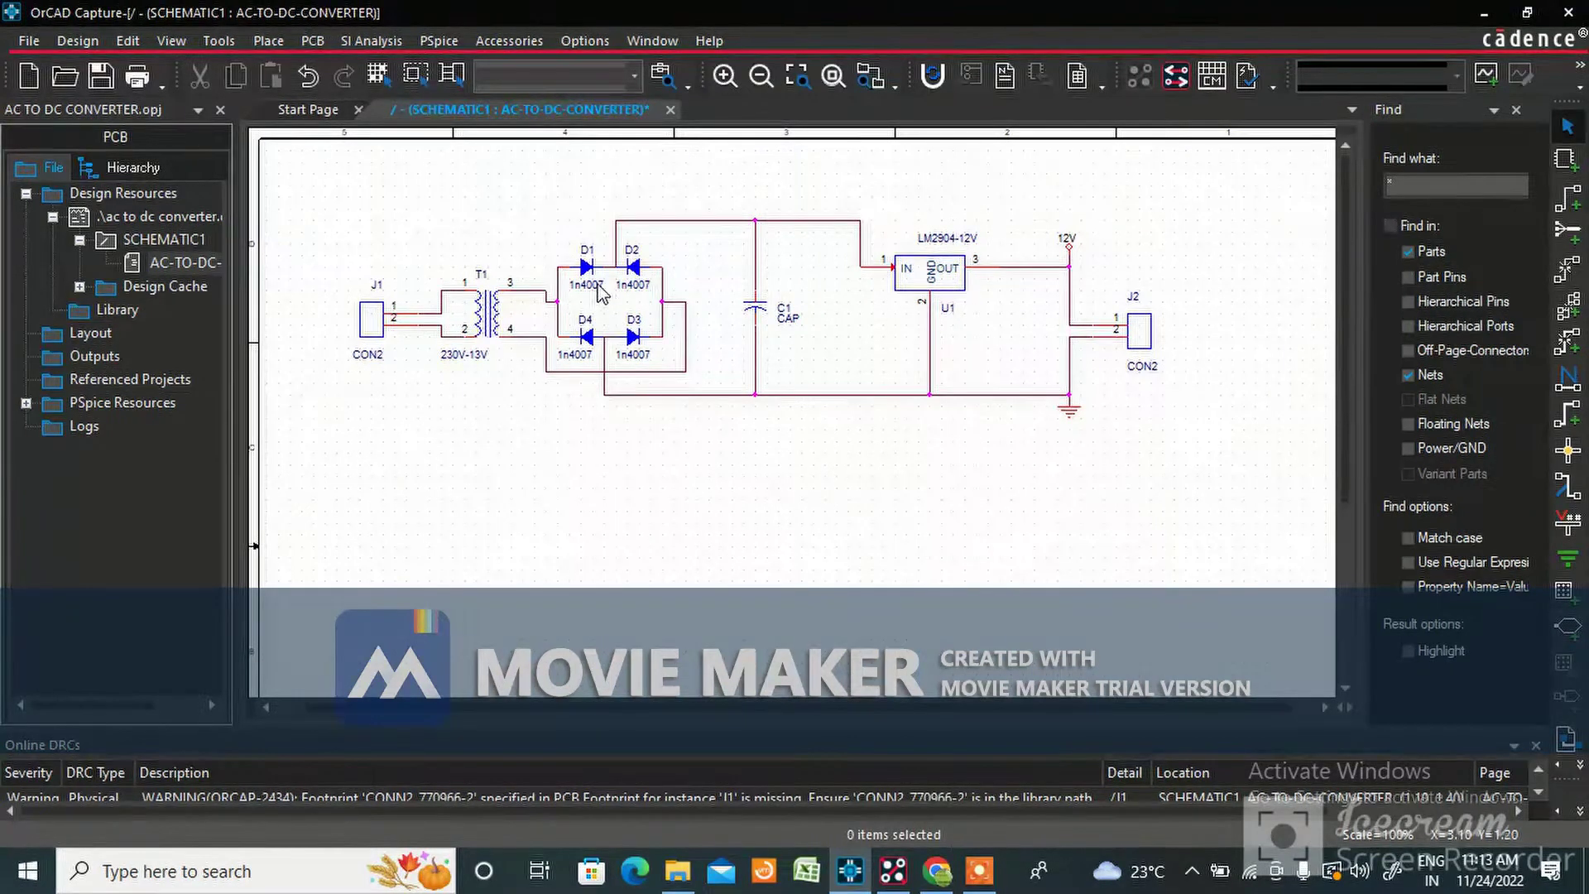
pyautogui.doubleClick(598, 285)
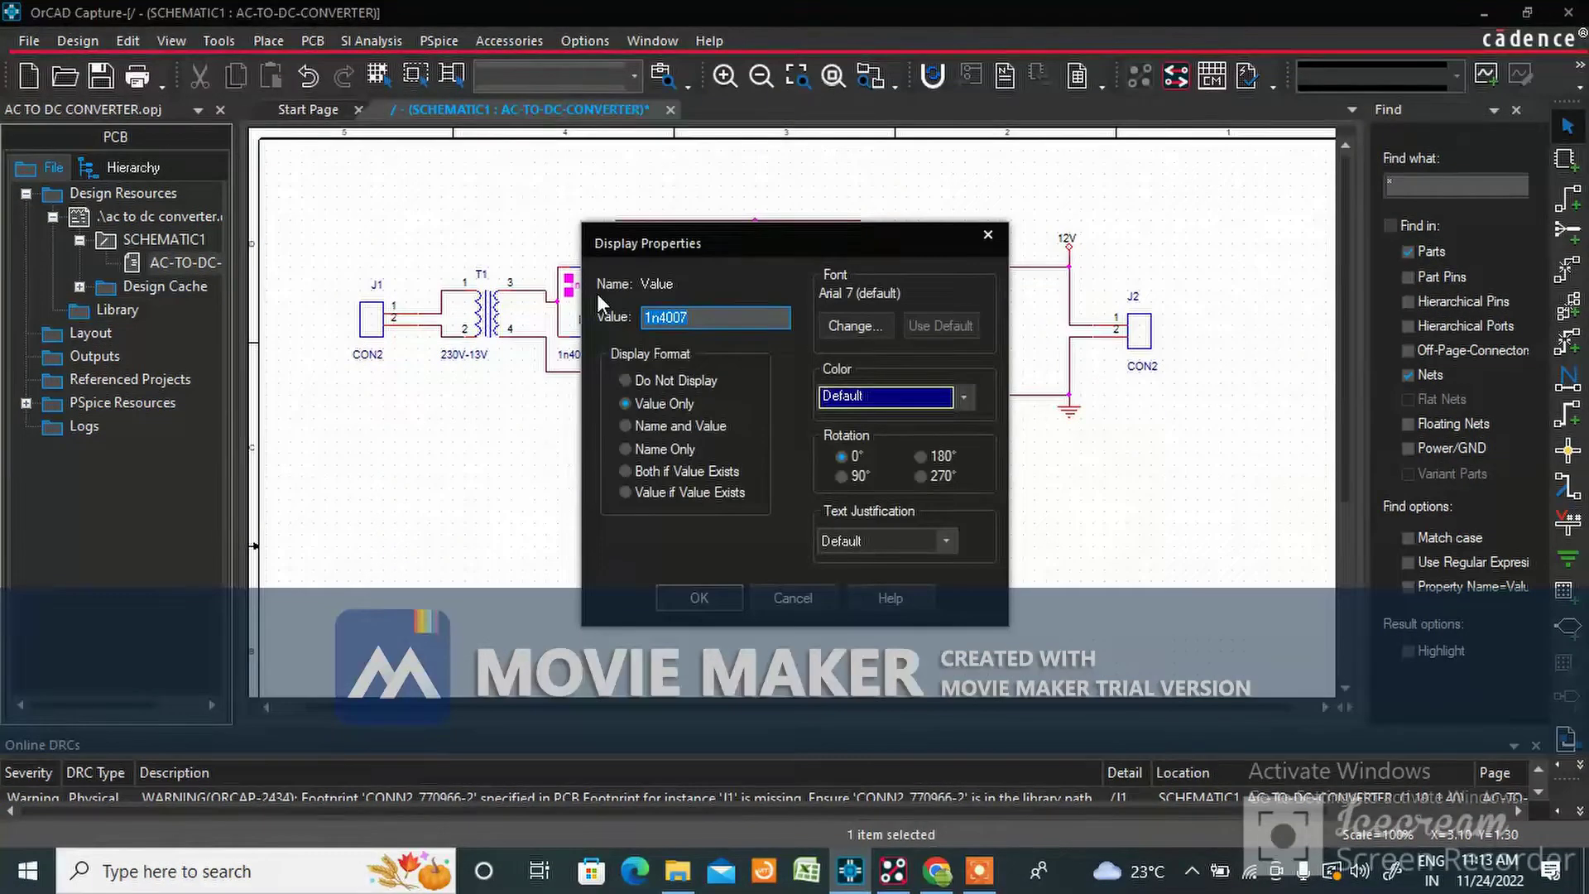
pyautogui.click(700, 597)
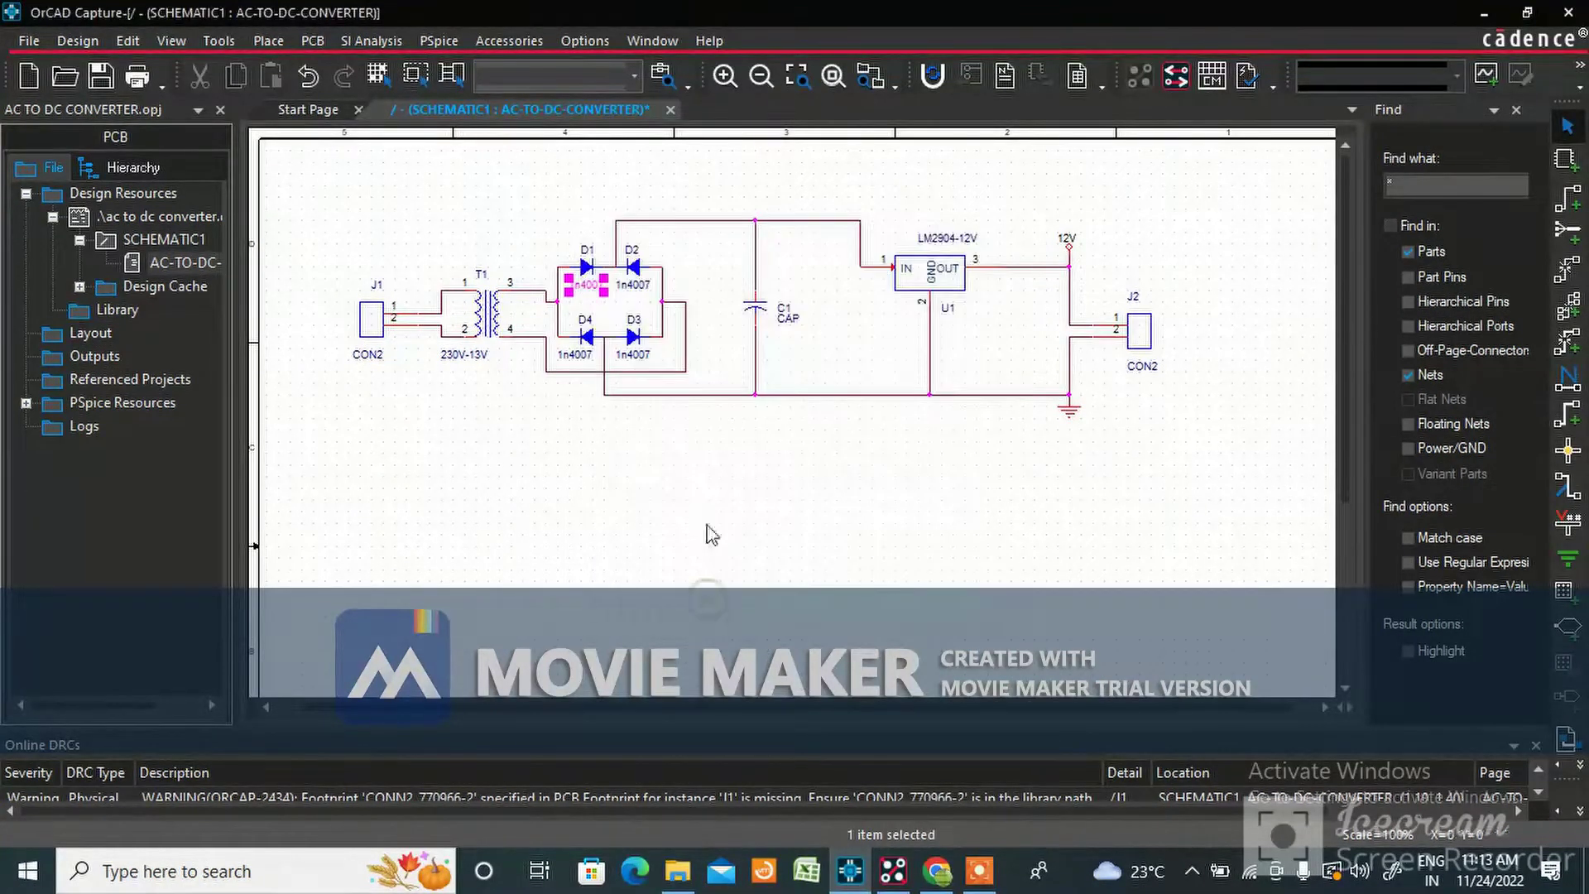
# Switch to Chrome and search Google for "1n4007 diode datasheet"
pyautogui.click(942, 870)
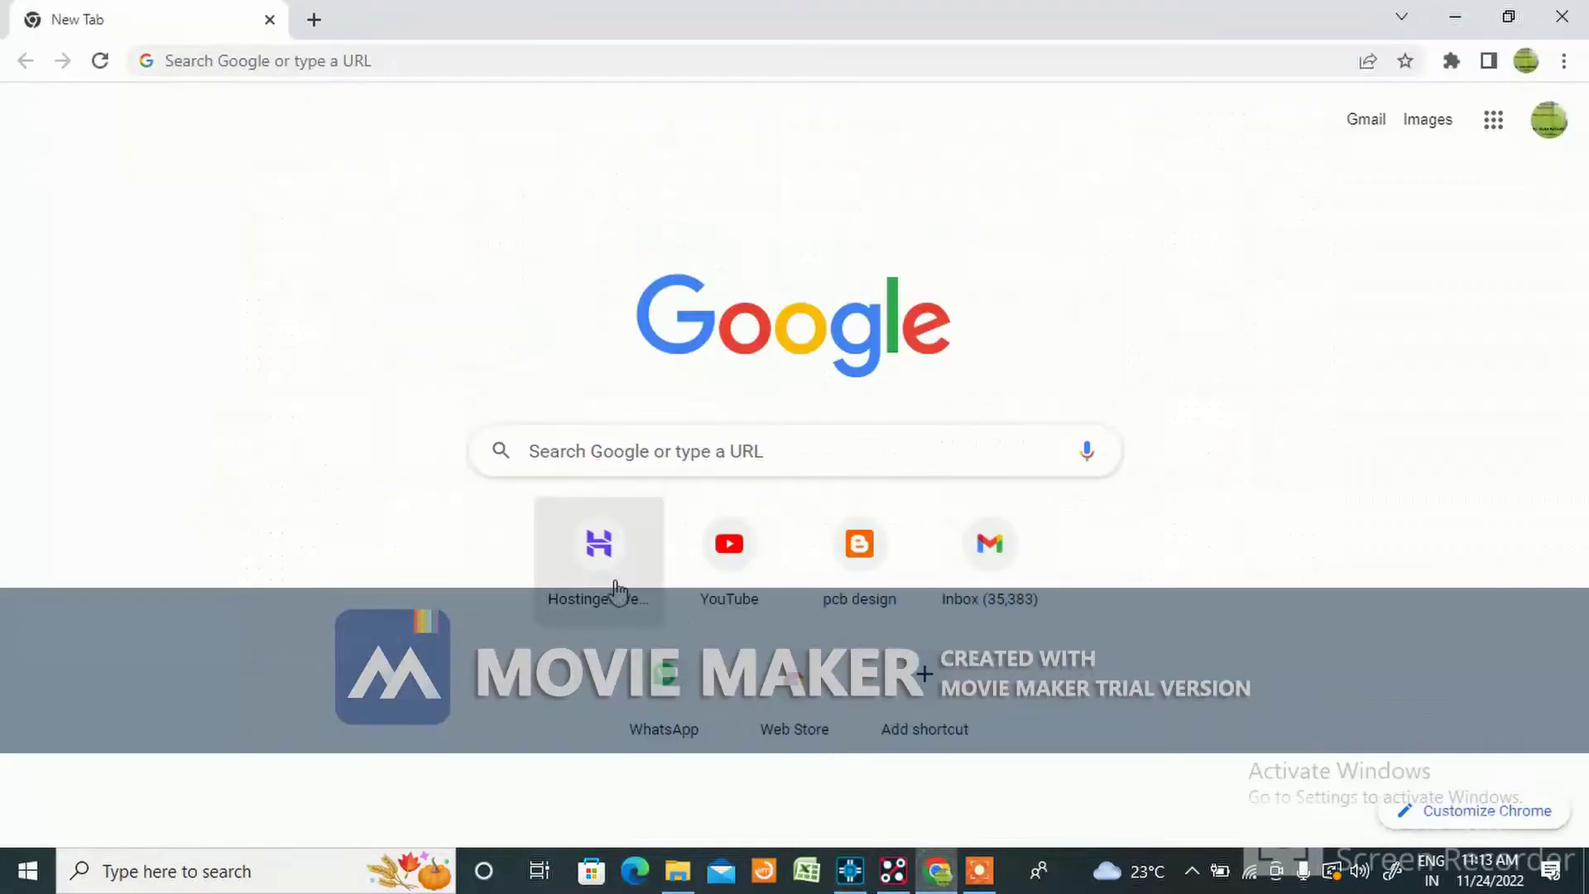
pyautogui.click(619, 439)
pyautogui.write('1n4007')
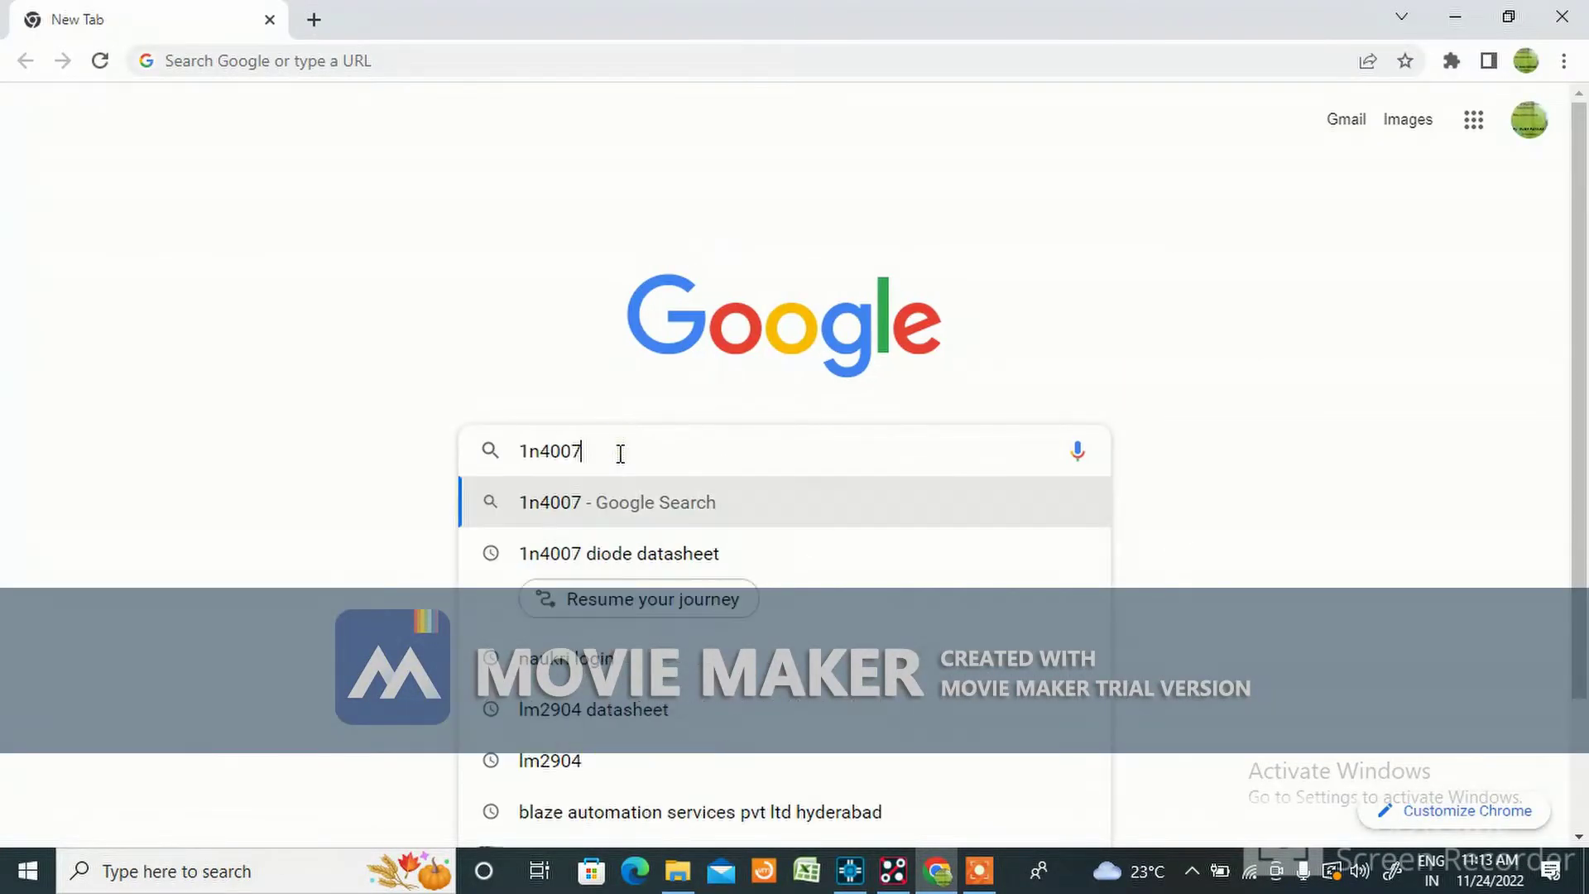
pyautogui.click(638, 560)
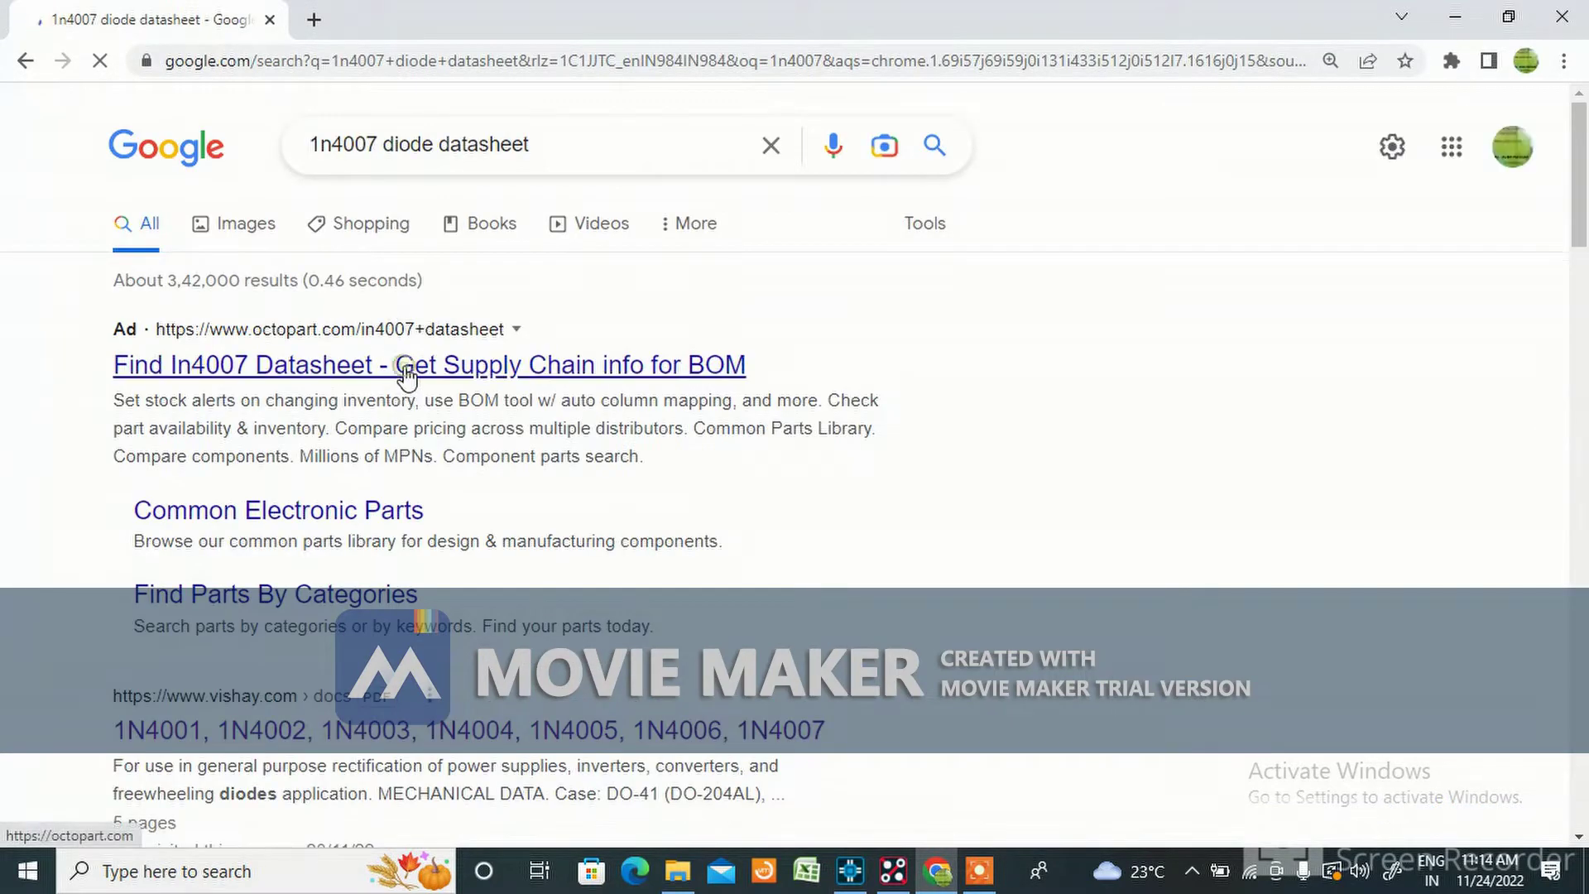
pyautogui.click(405, 367)
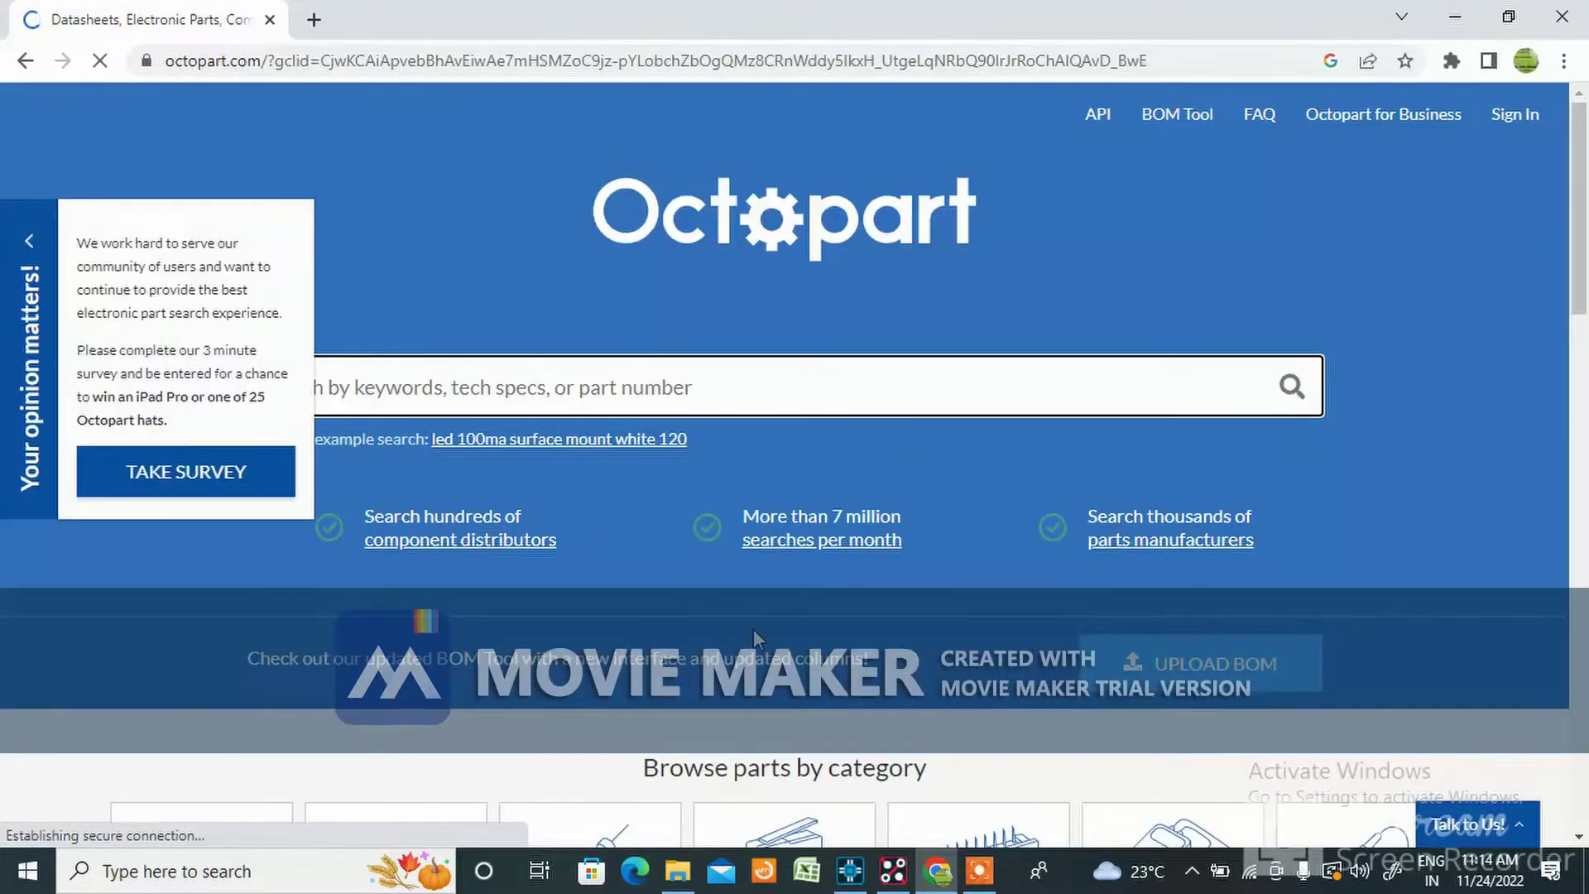
pyautogui.scroll(-8, 753, 621)
pyautogui.scroll(8, 760, 617)
pyautogui.click(27, 66)
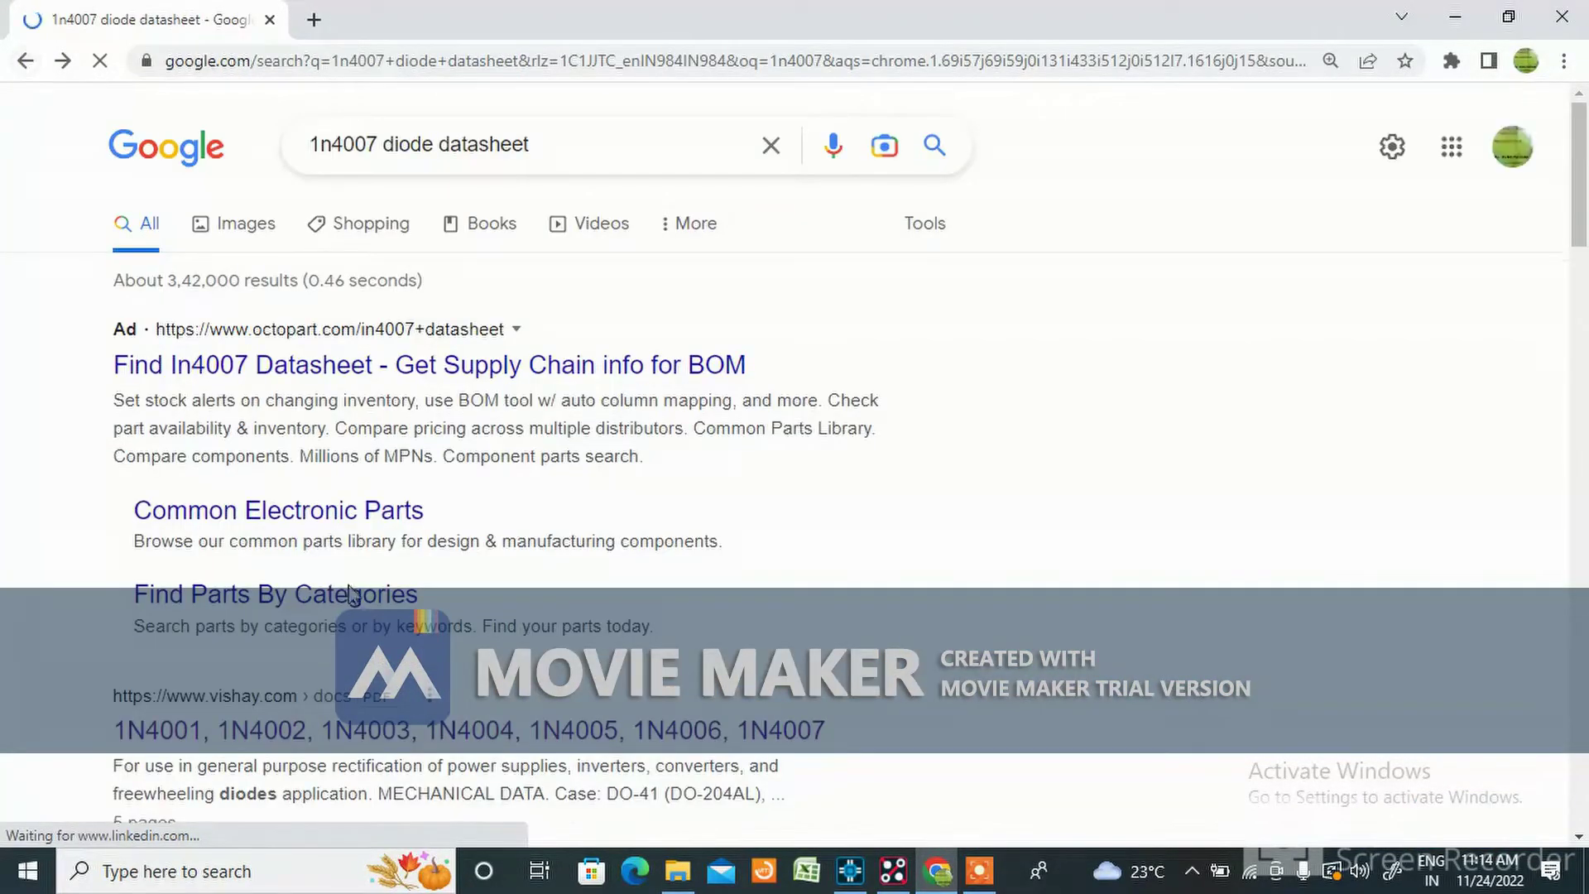
# Examine the package in Vishay's 1N4001 to 1N4007 datasheet and switch back to the OrCAD Capture schematic
pyautogui.scroll(-5, 434, 745)
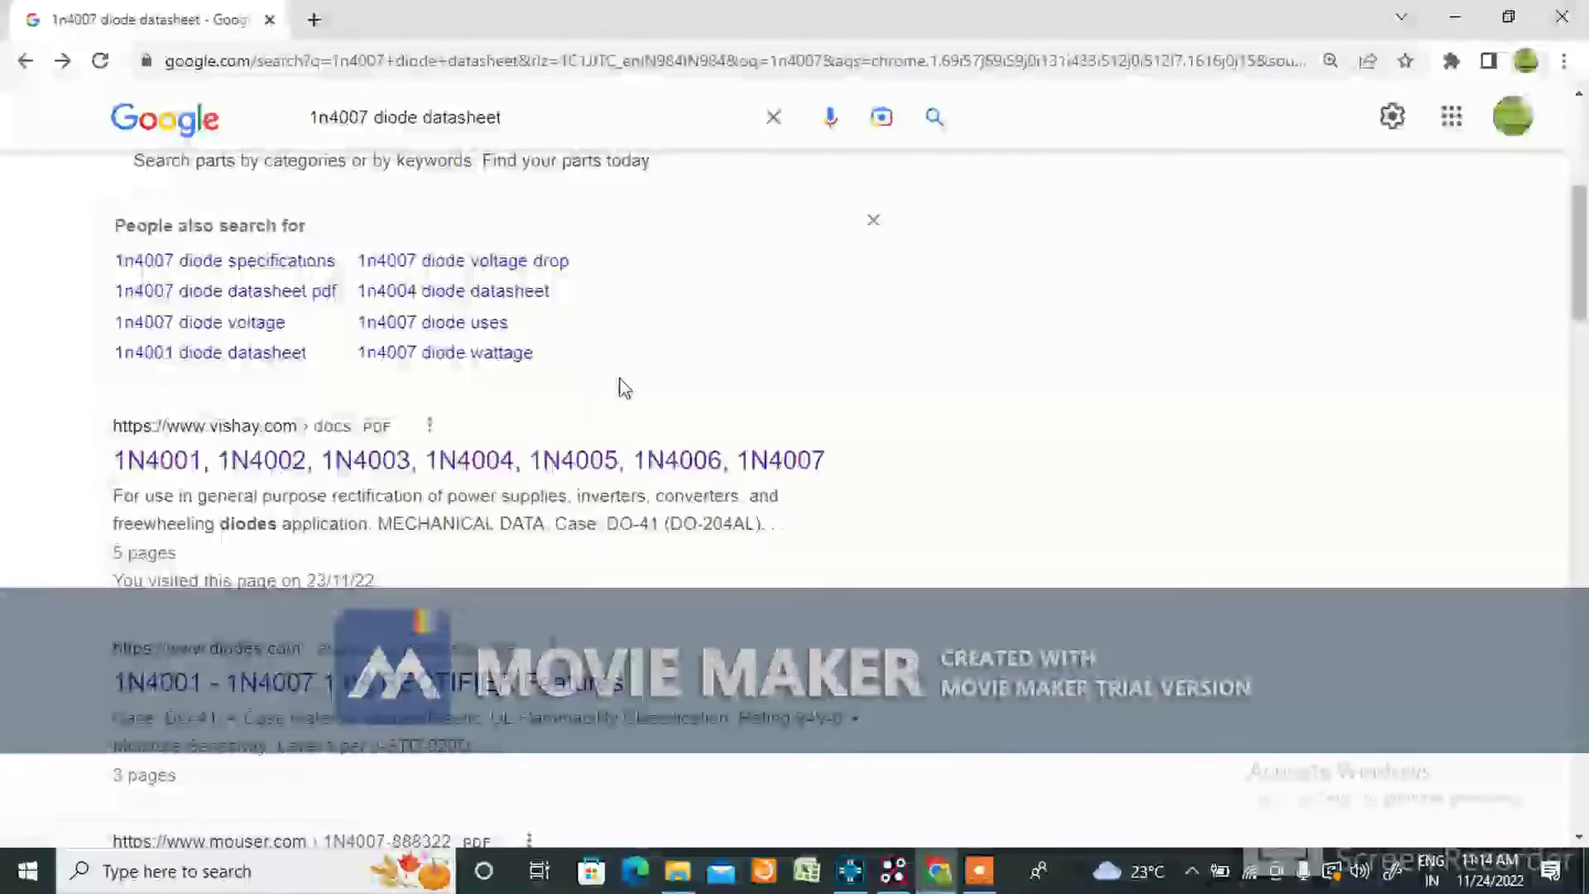
pyautogui.click(630, 464)
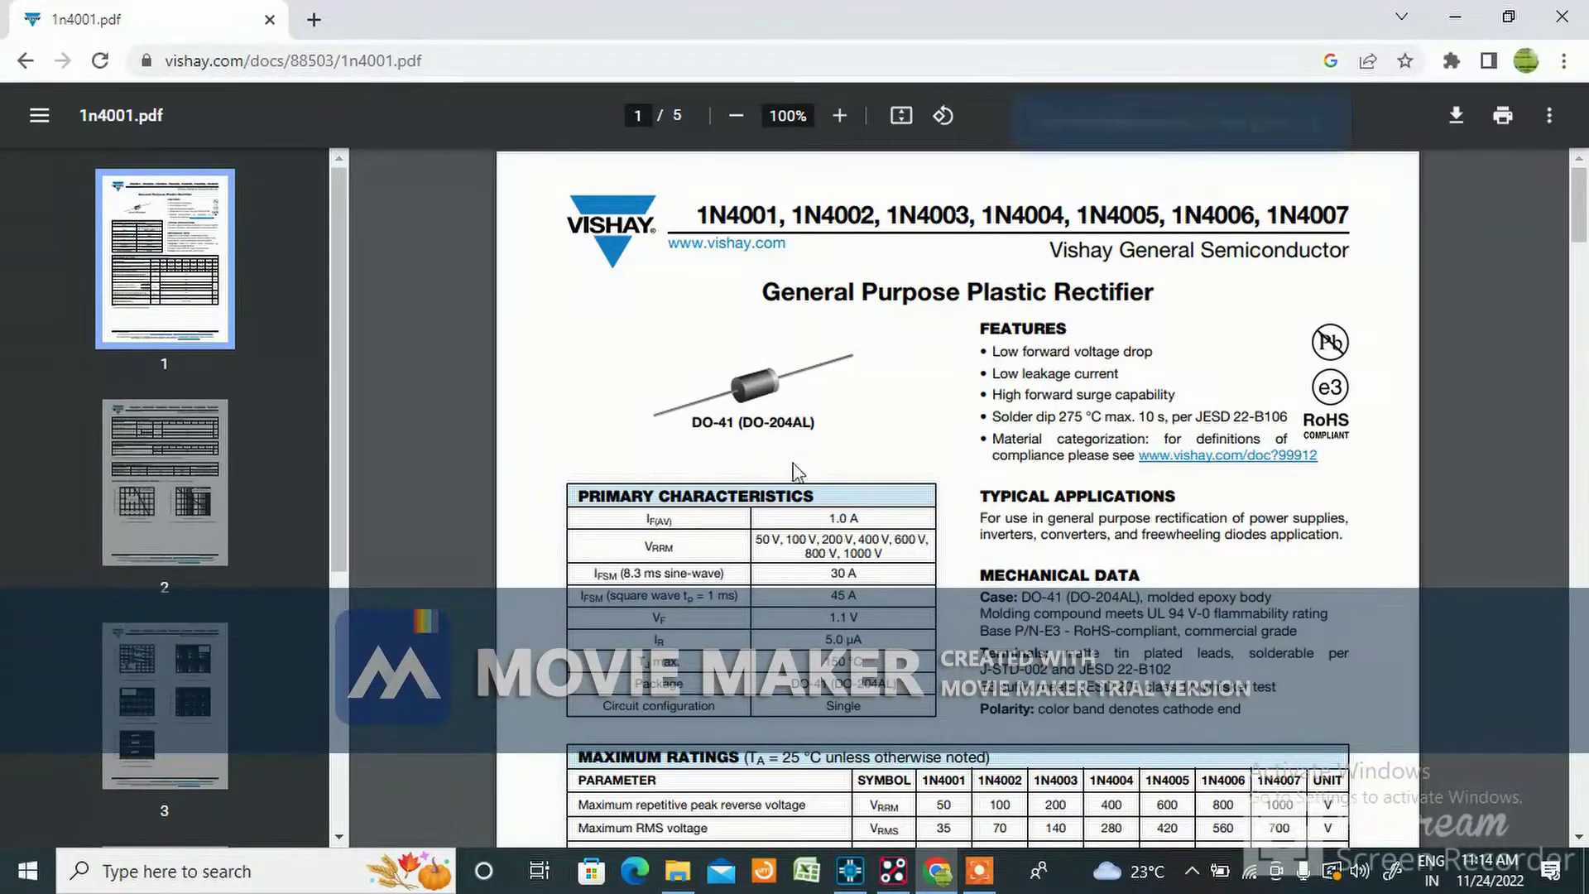
pyautogui.moveTo(894, 869)
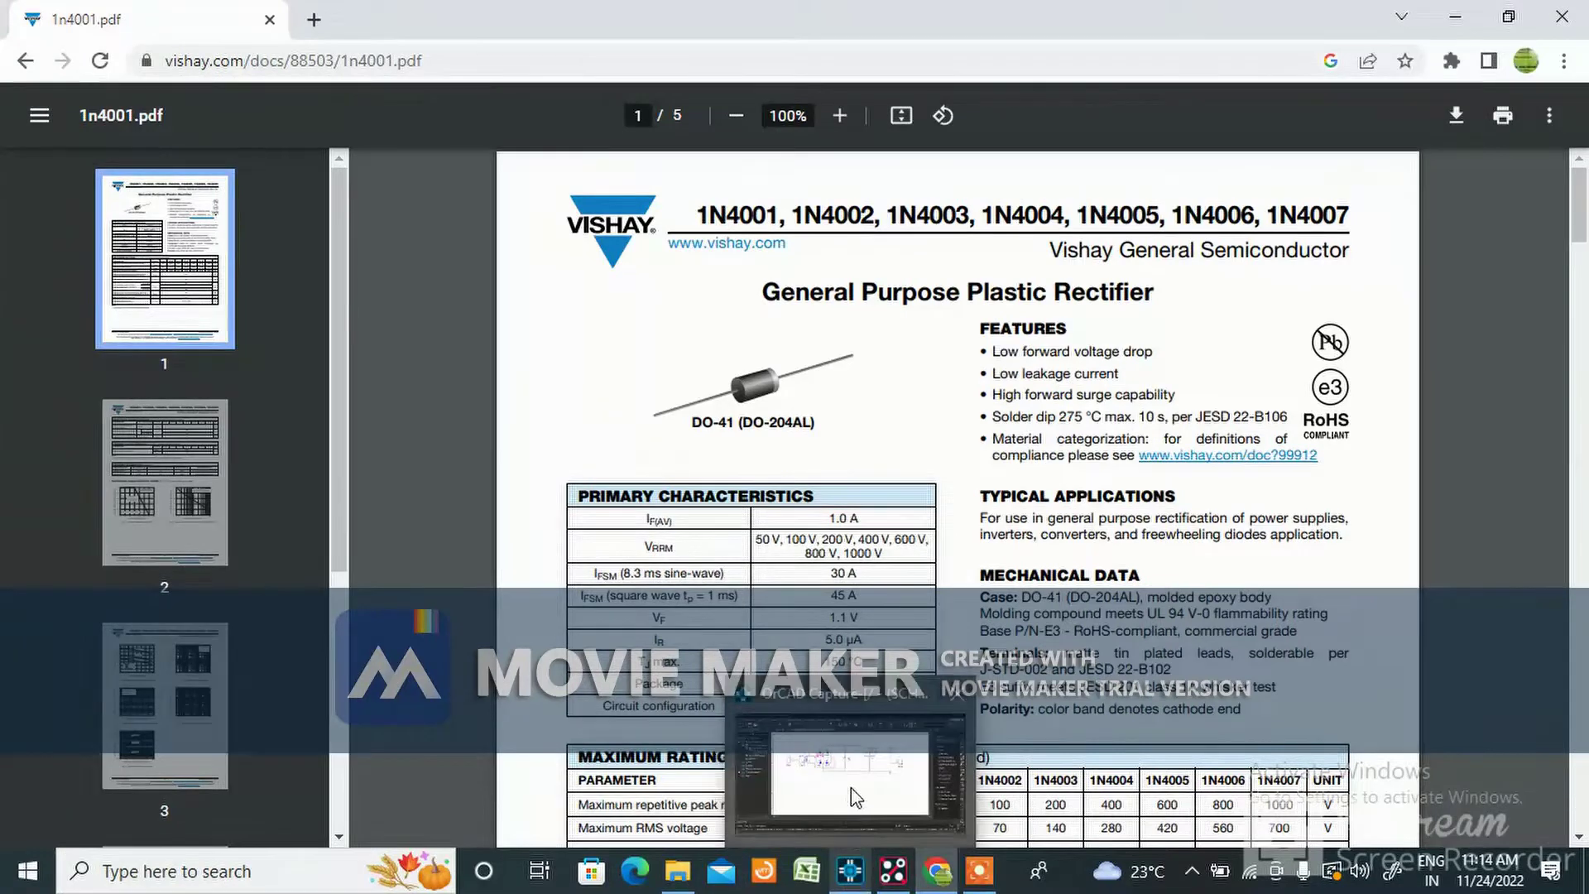
pyautogui.click(851, 787)
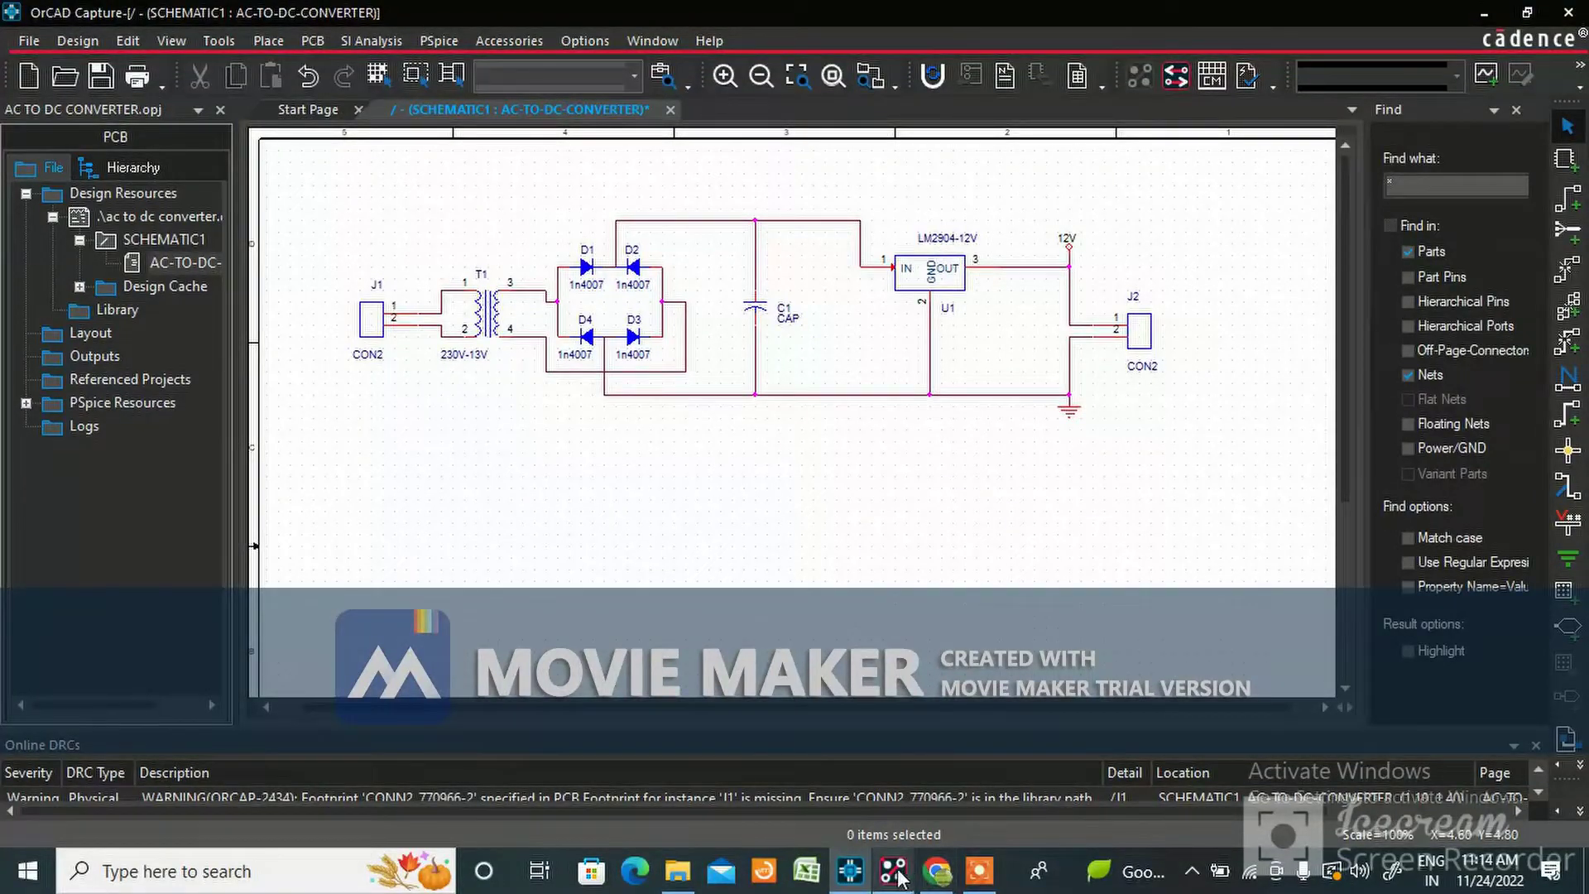
# Switch to the Allegro package editor and look through the symbol drawings available to open in the cadence lib folder
pyautogui.moveTo(894, 871)
pyautogui.click(885, 776)
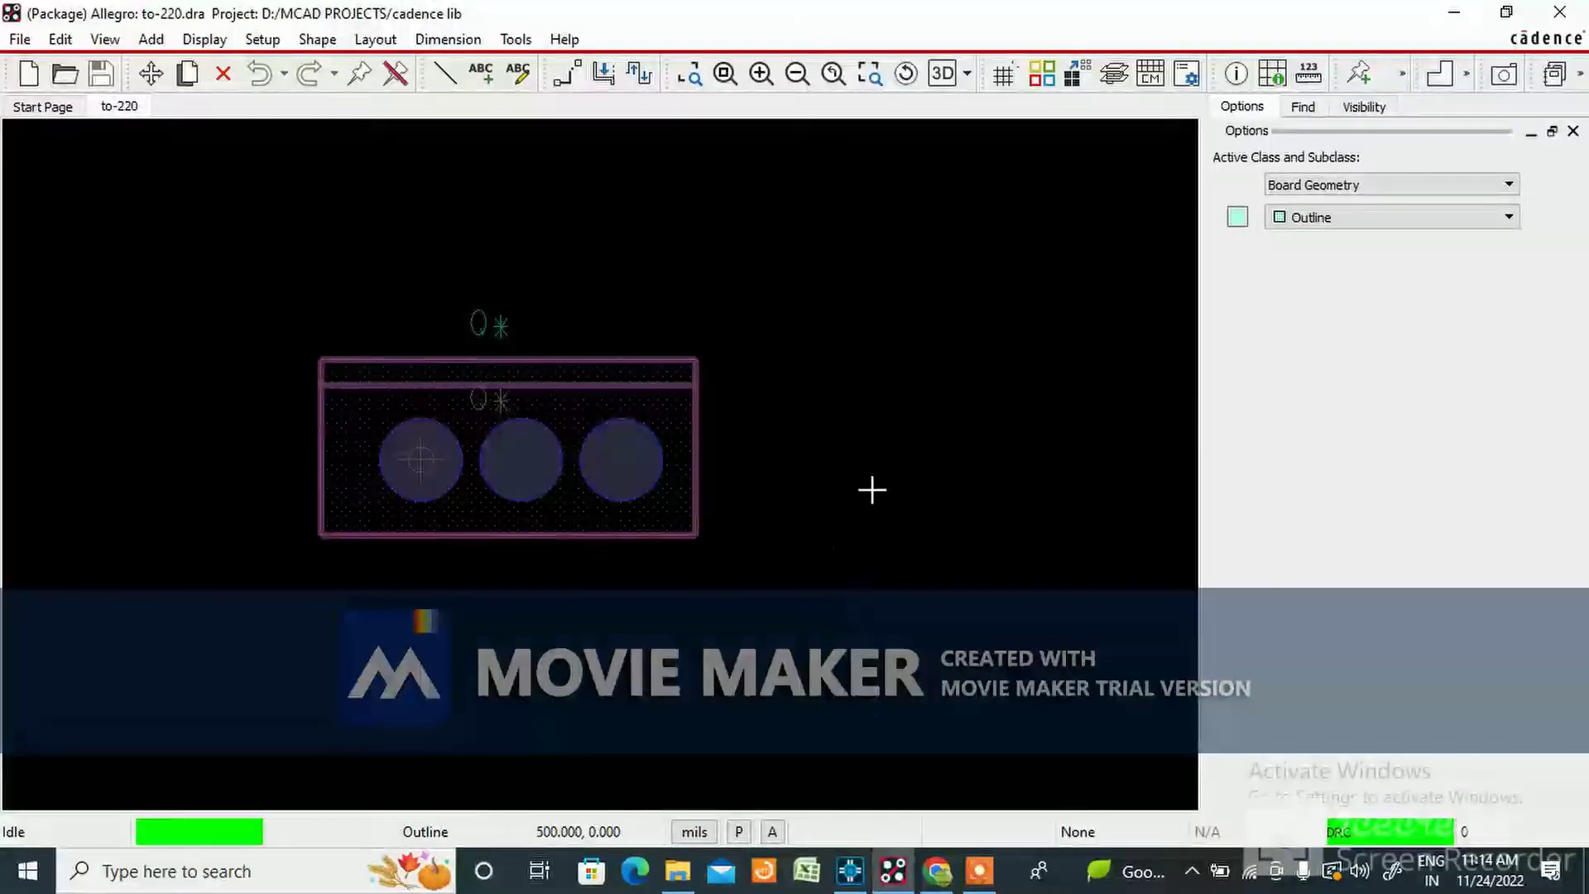
pyautogui.click(64, 73)
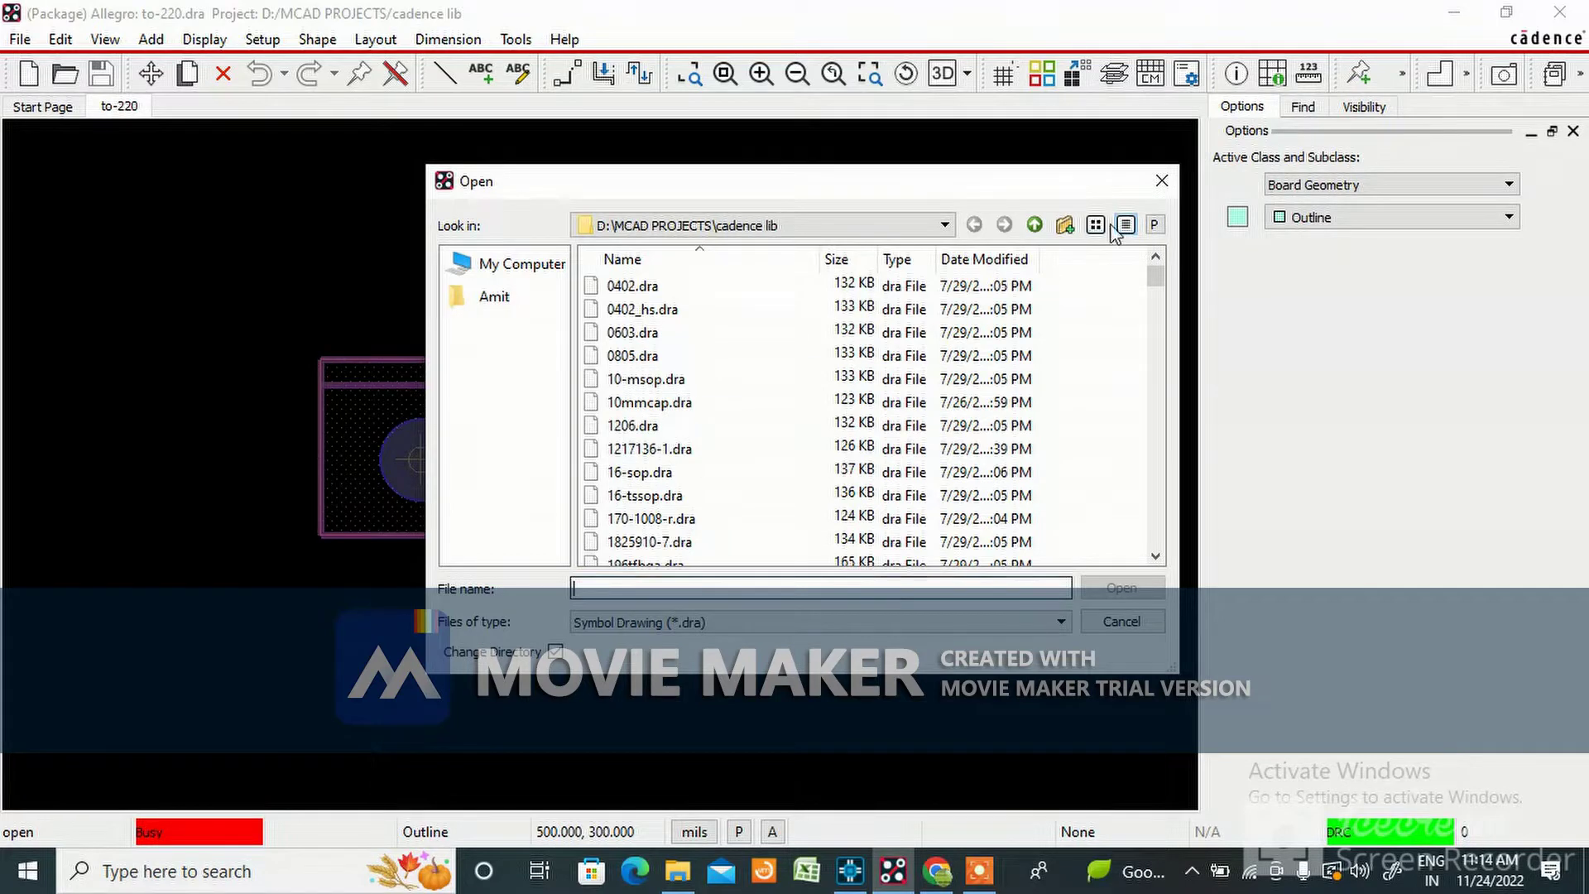
pyautogui.click(1161, 182)
# Switch to File Explorer and examine the contents of the LIB folder inside AC TO DC CONVERTER
pyautogui.moveTo(677, 878)
pyautogui.click(688, 809)
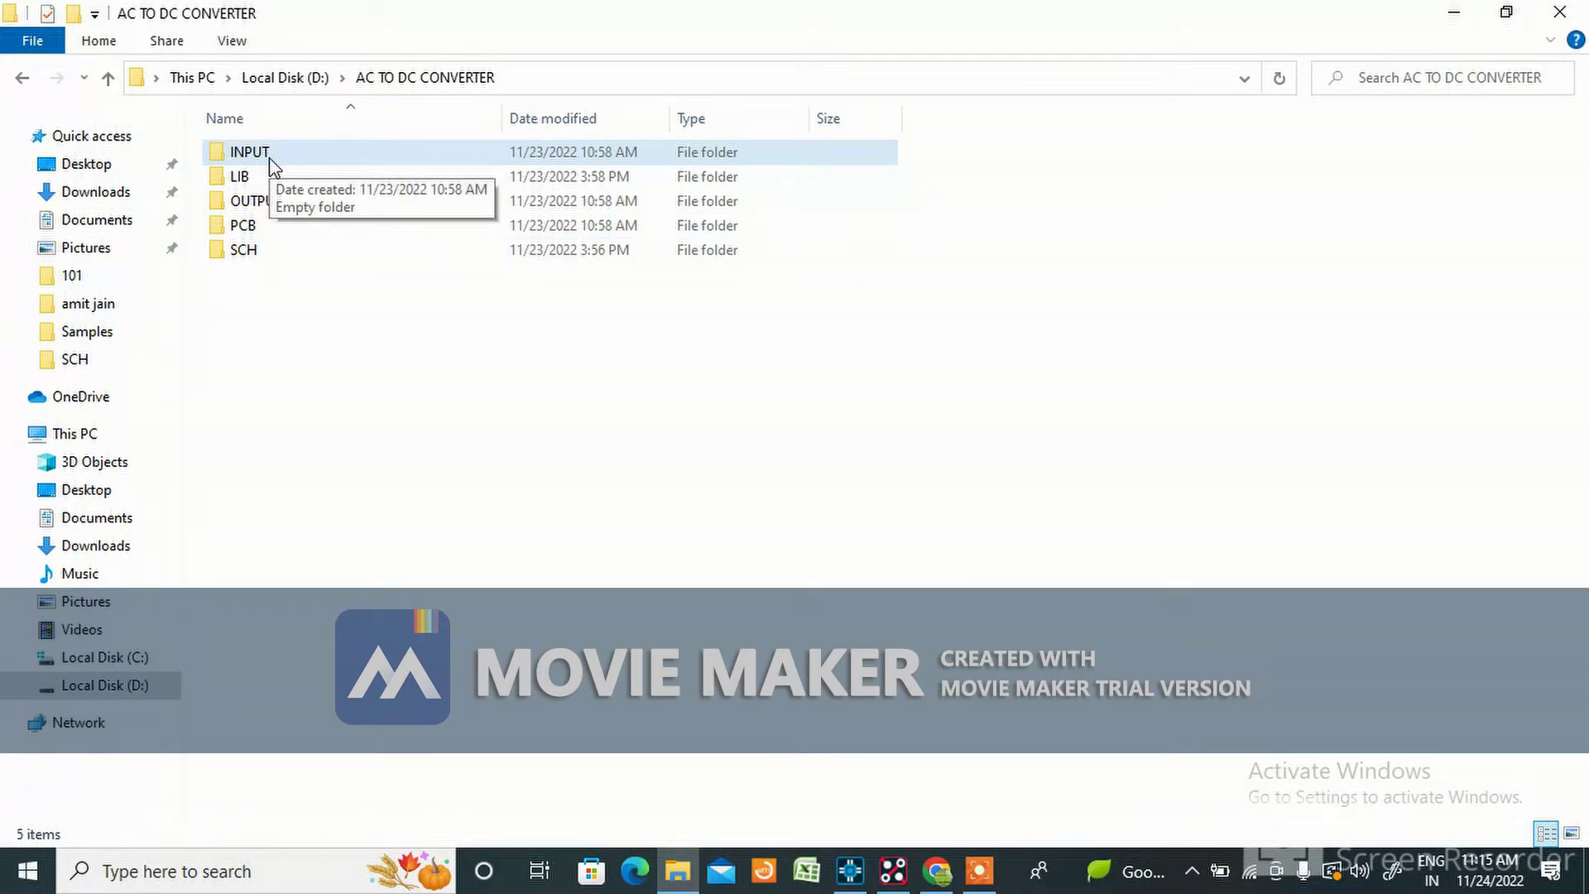
pyautogui.doubleClick(258, 179)
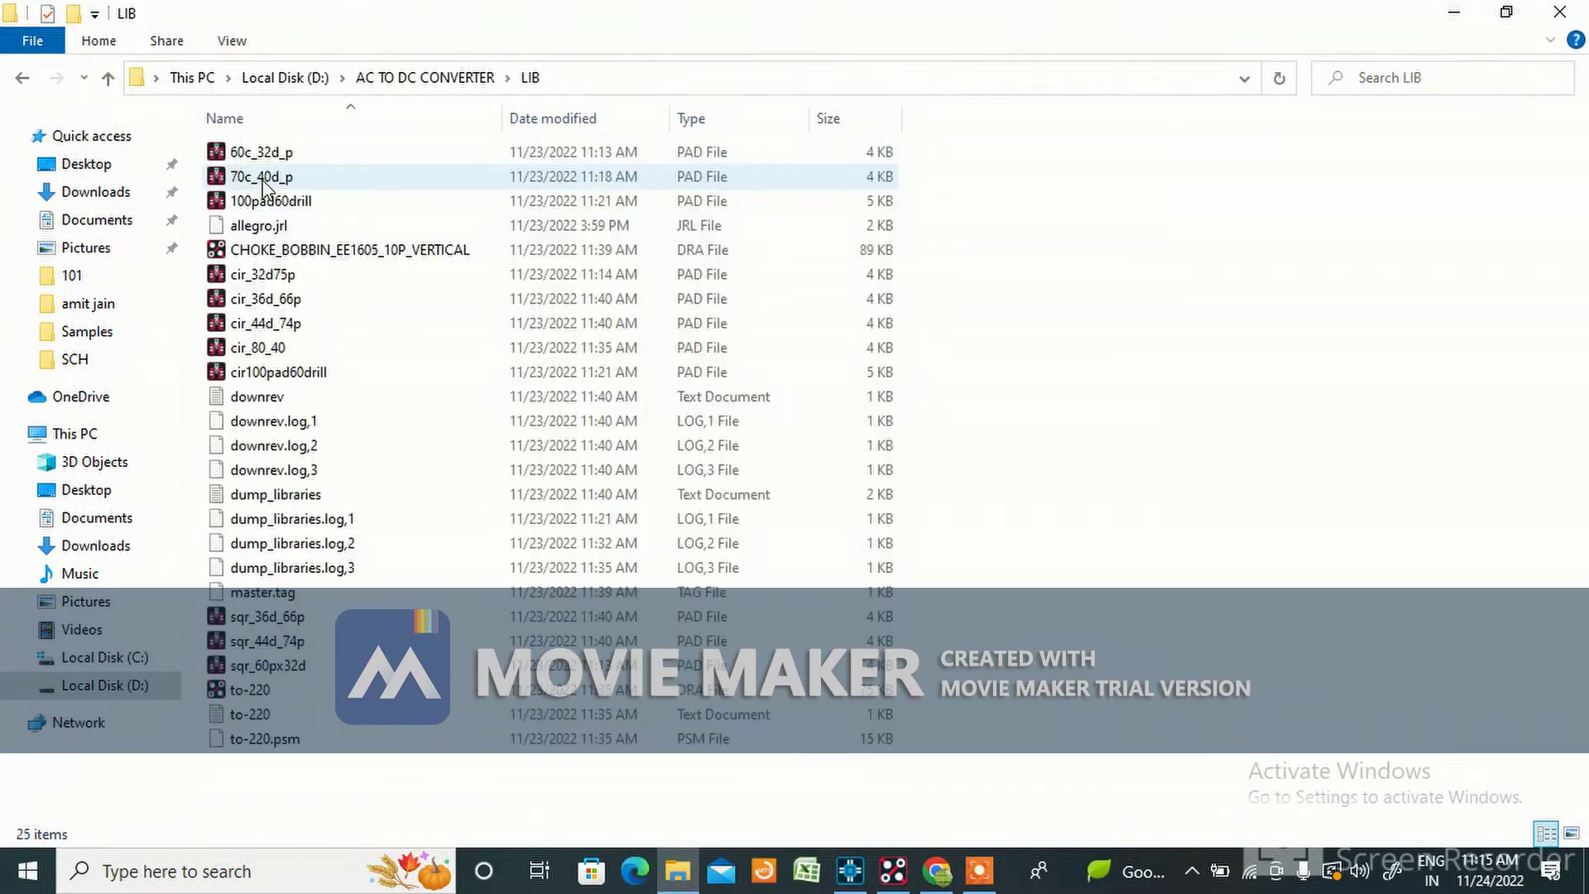
pyautogui.click(21, 77)
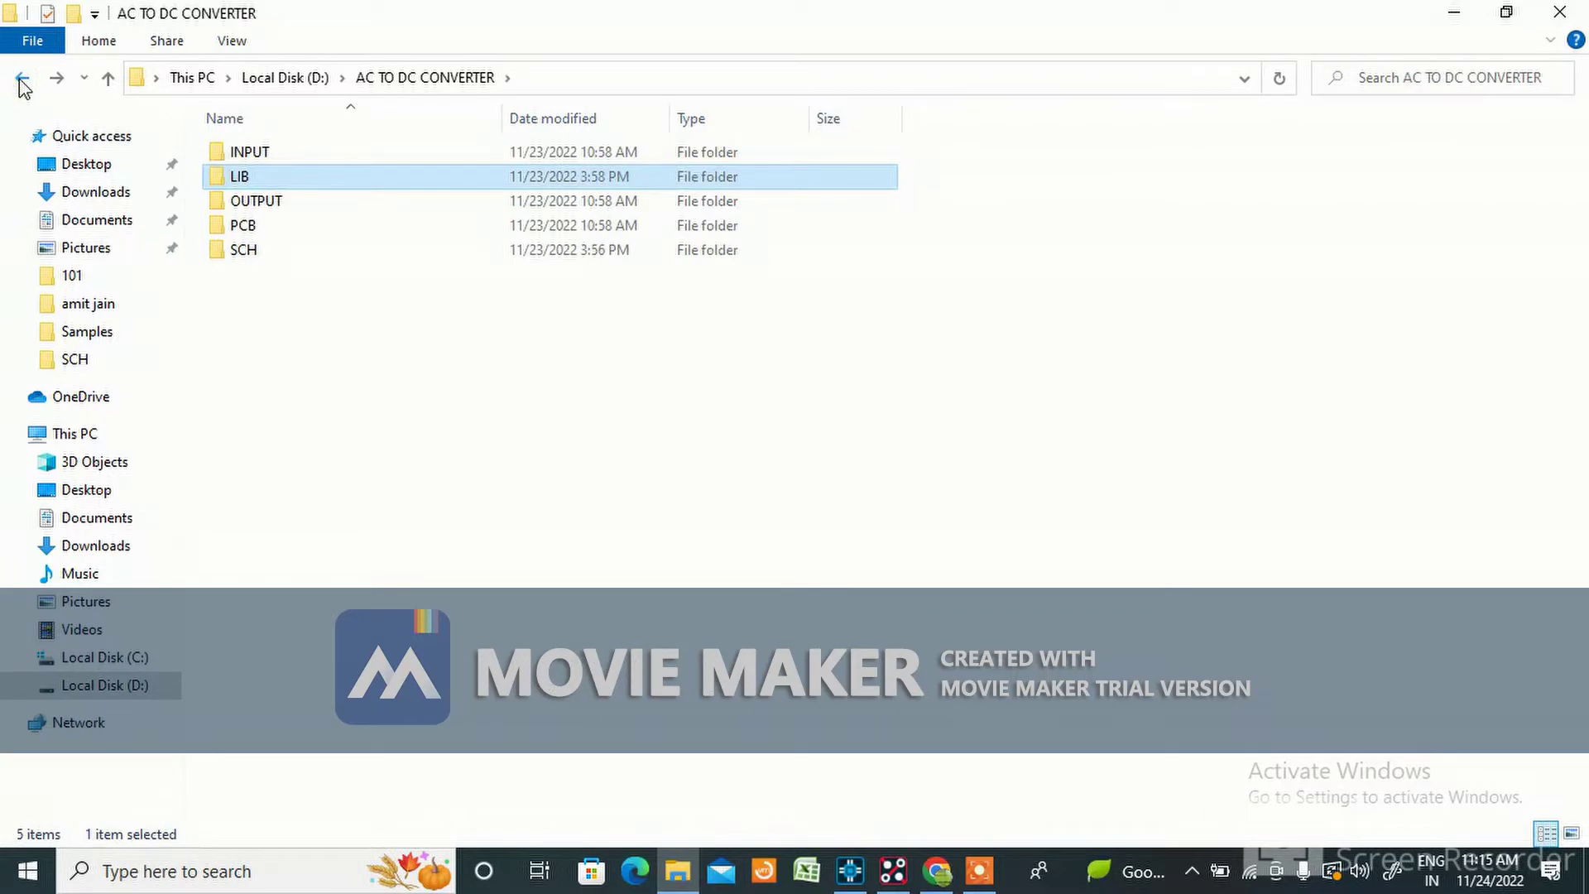
pyautogui.click(448, 397)
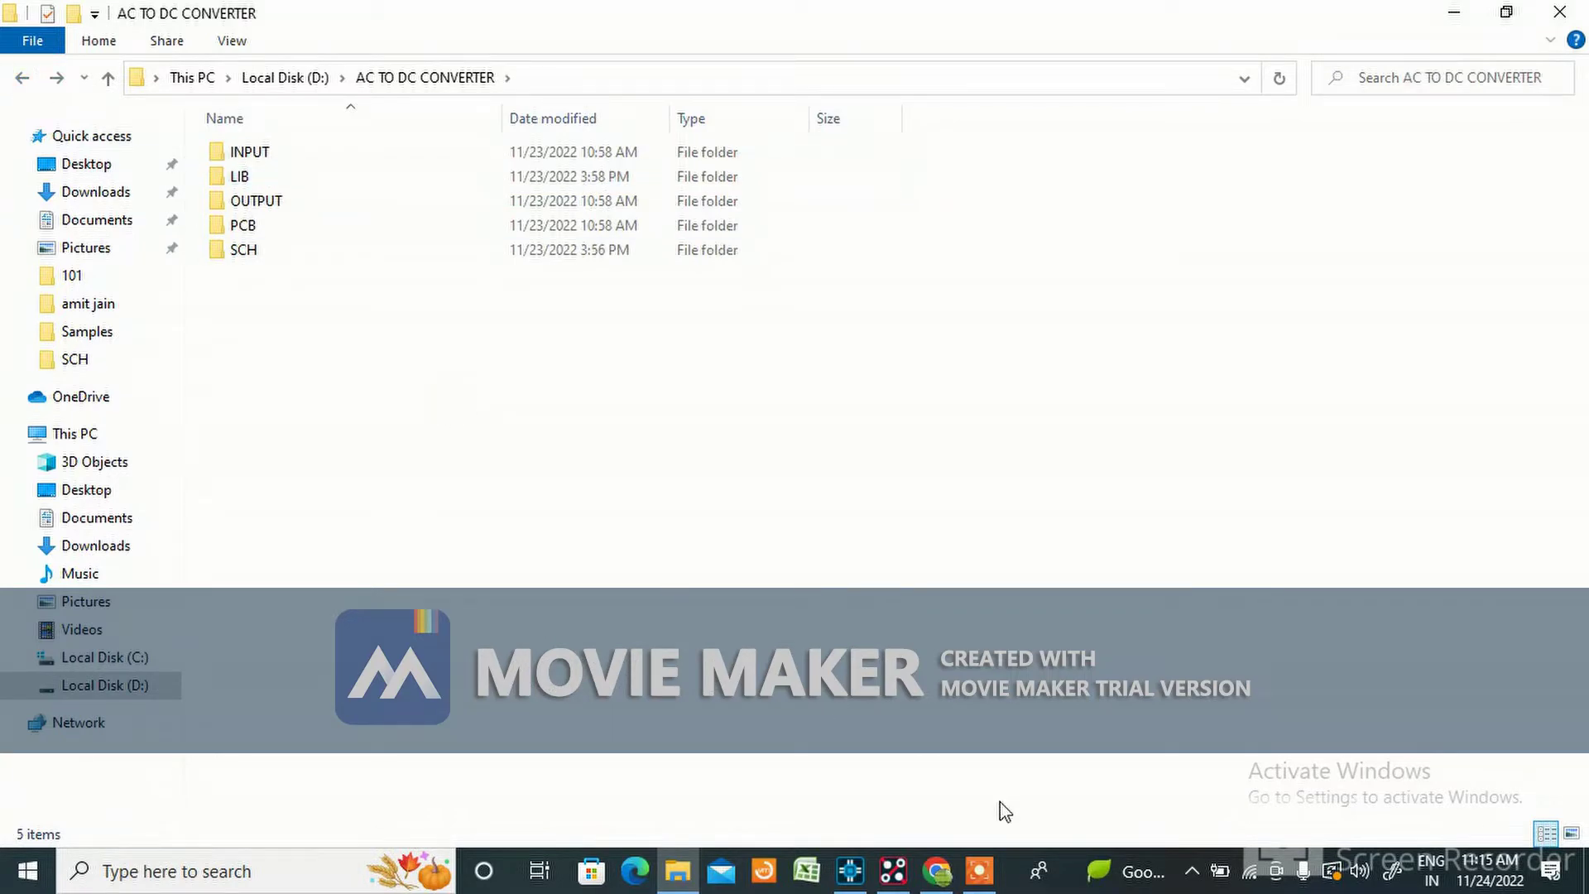
# Switch back to Allegro and open the User Preferences Editor
pyautogui.click(891, 873)
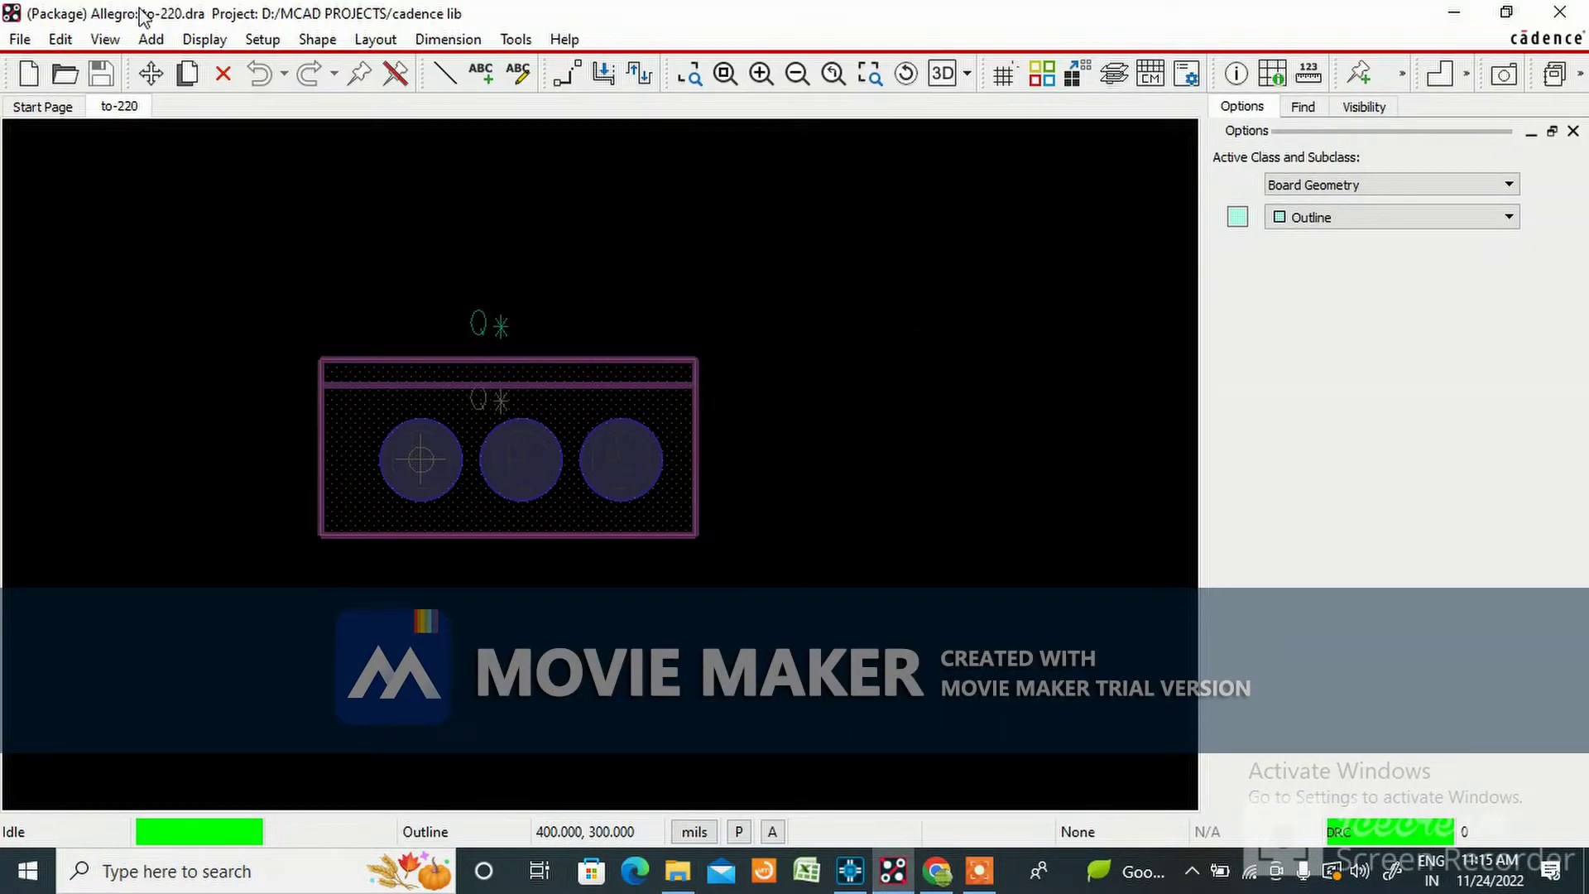
pyautogui.click(19, 40)
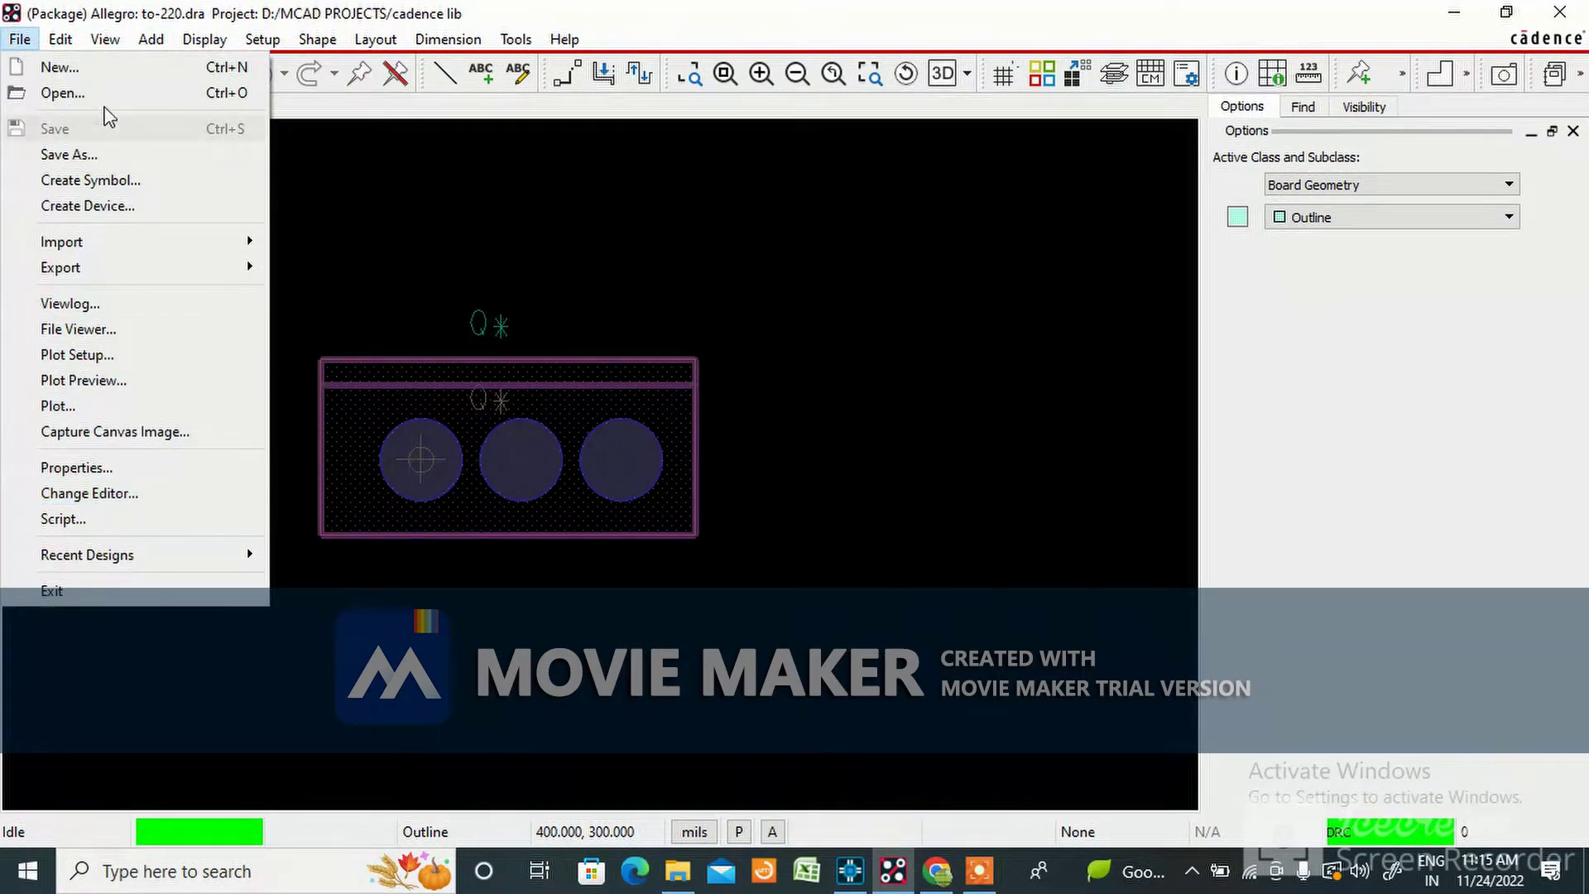
pyautogui.moveTo(63, 42)
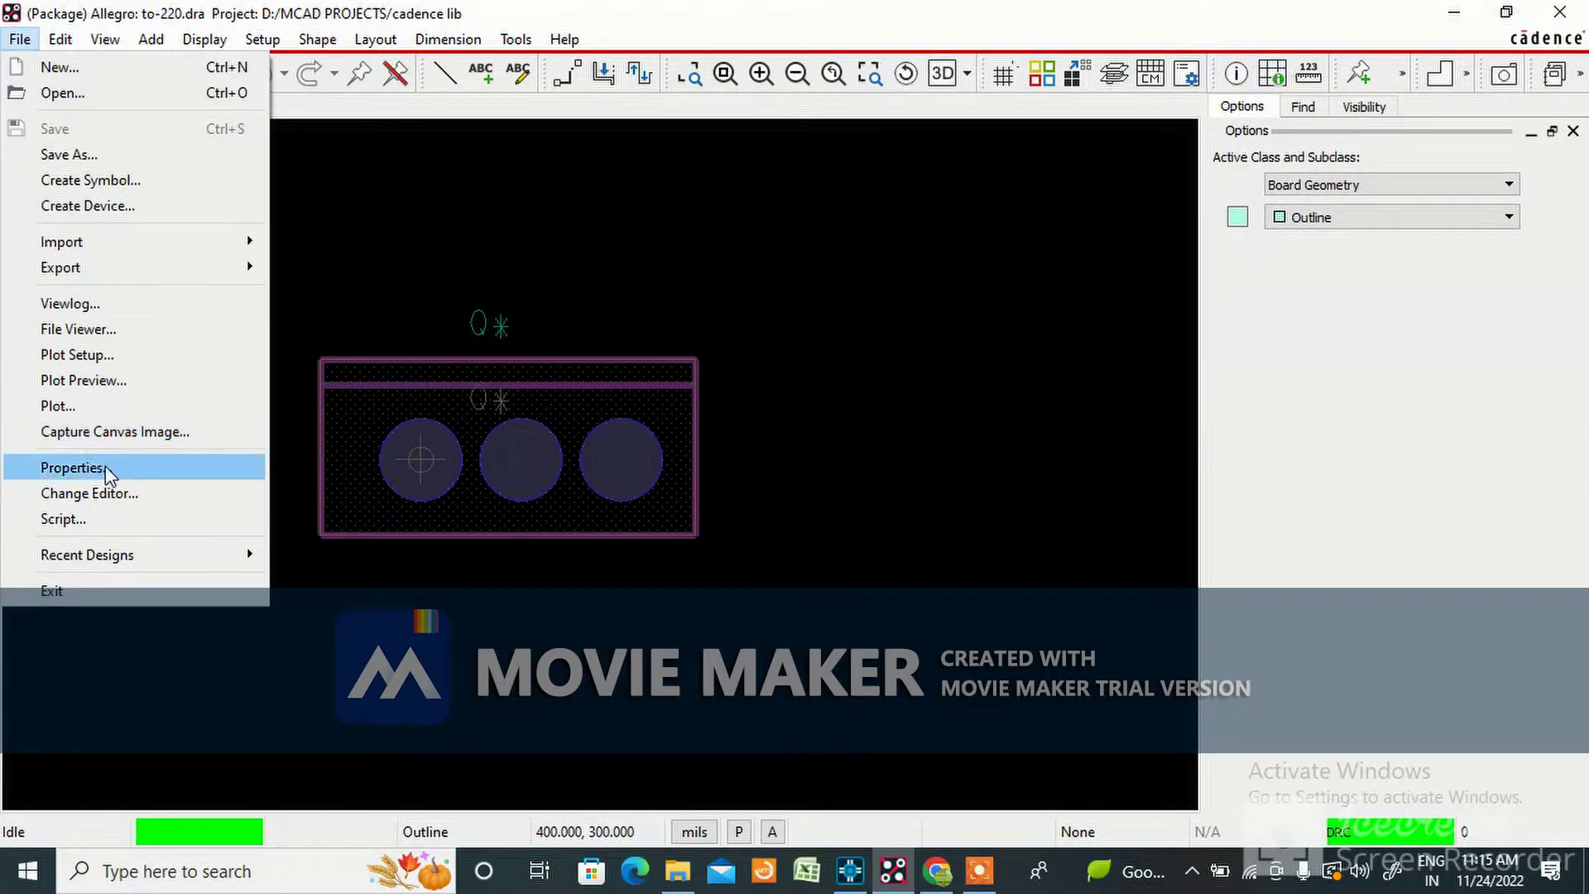
pyautogui.moveTo(115, 553)
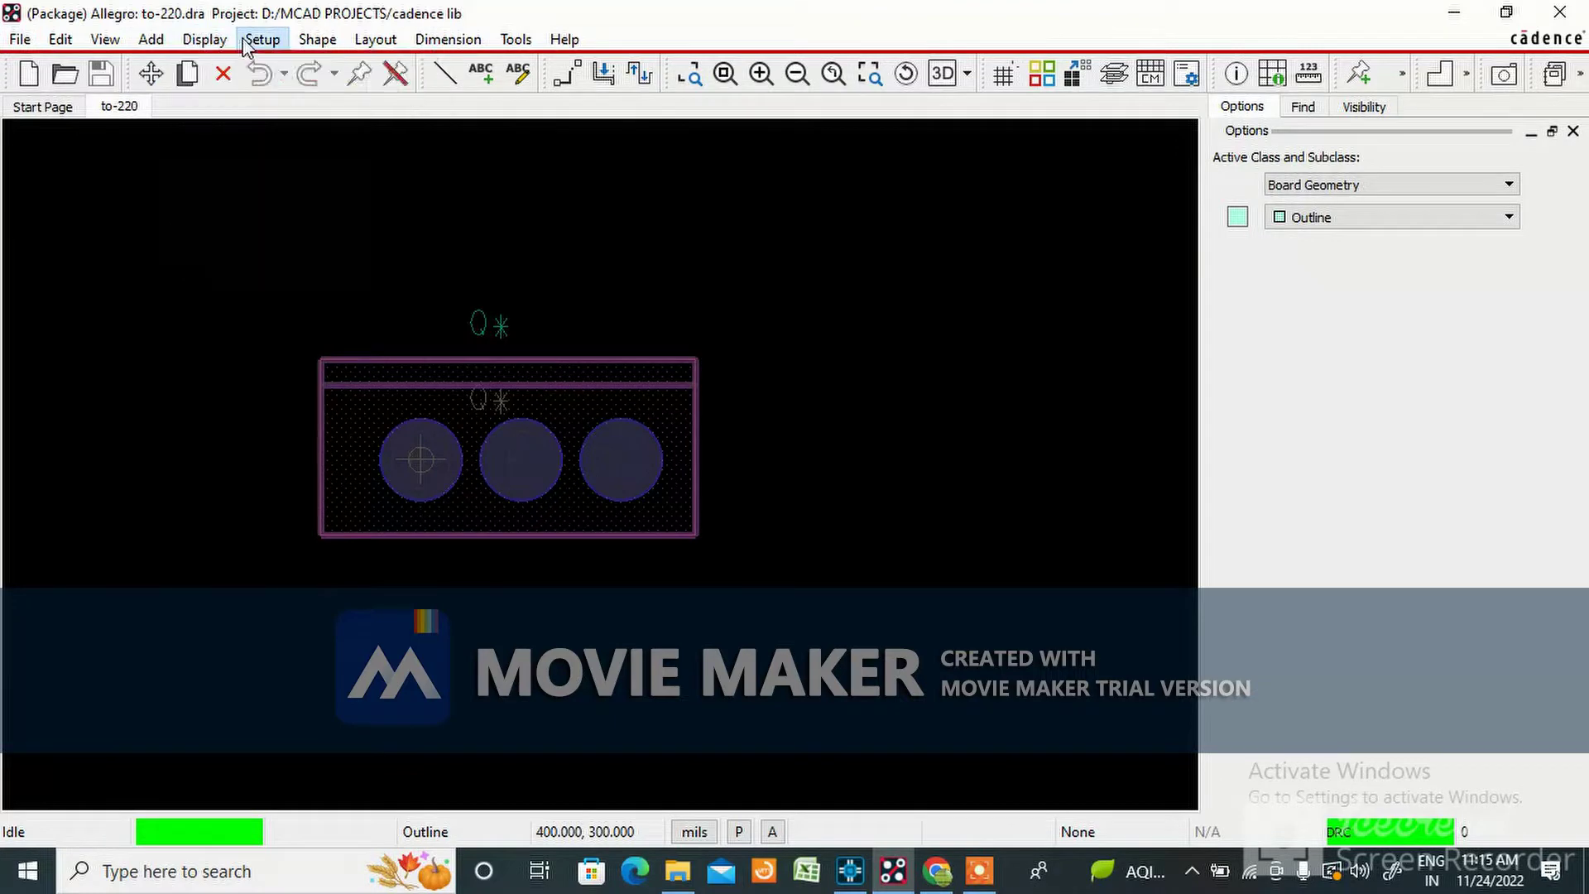
pyautogui.moveTo(267, 46)
pyautogui.click(311, 469)
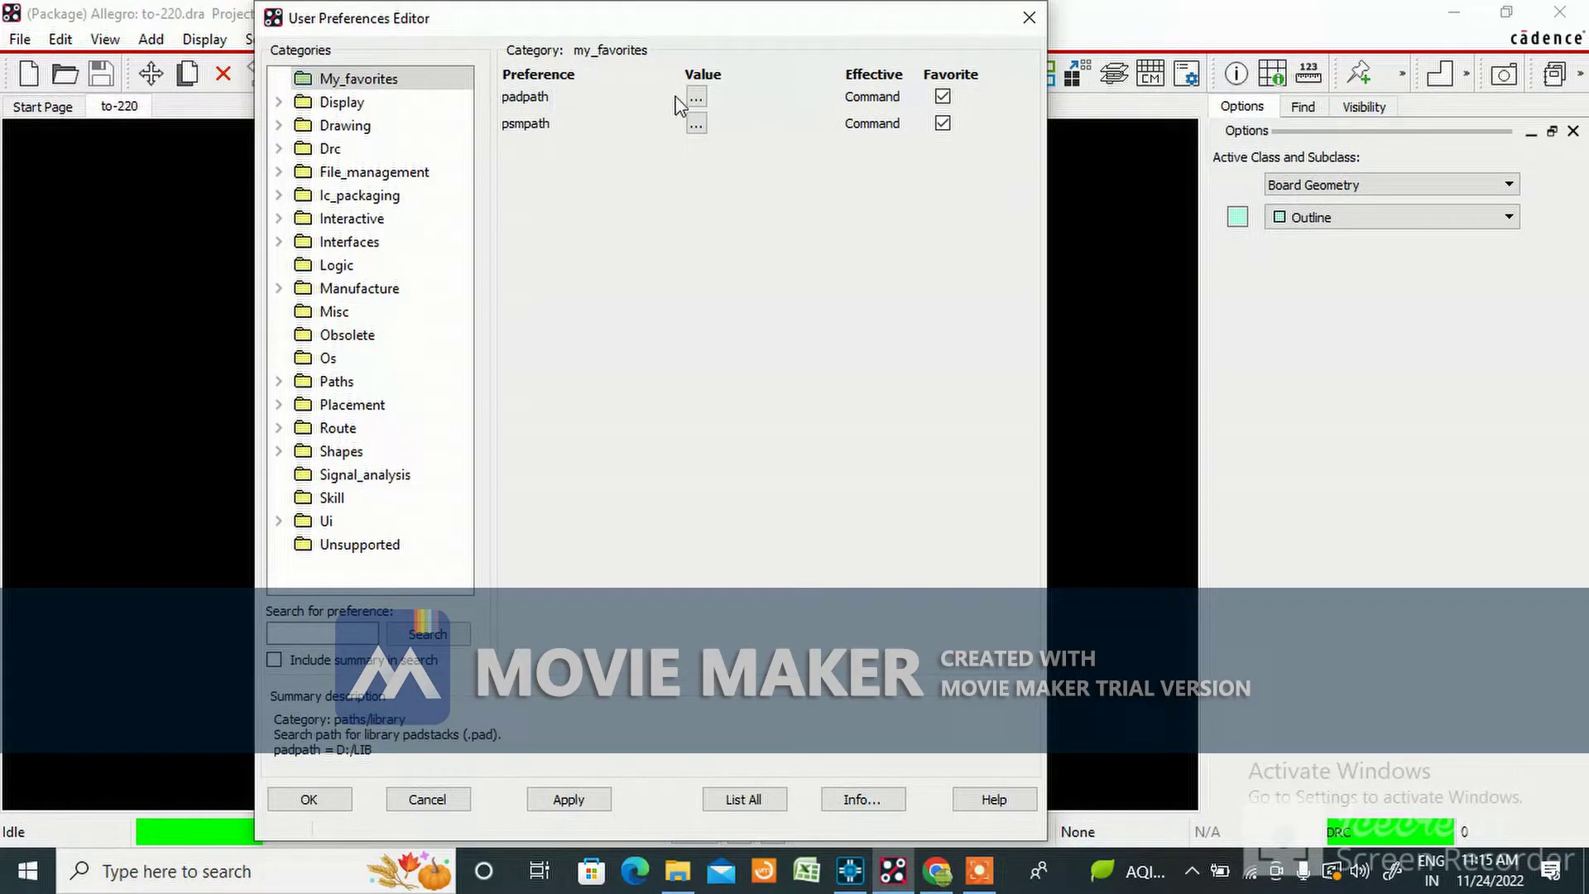
# Replace the padpath directory D:/LIB with D:/AC TO DC CONVERTER/LIB
pyautogui.click(696, 99)
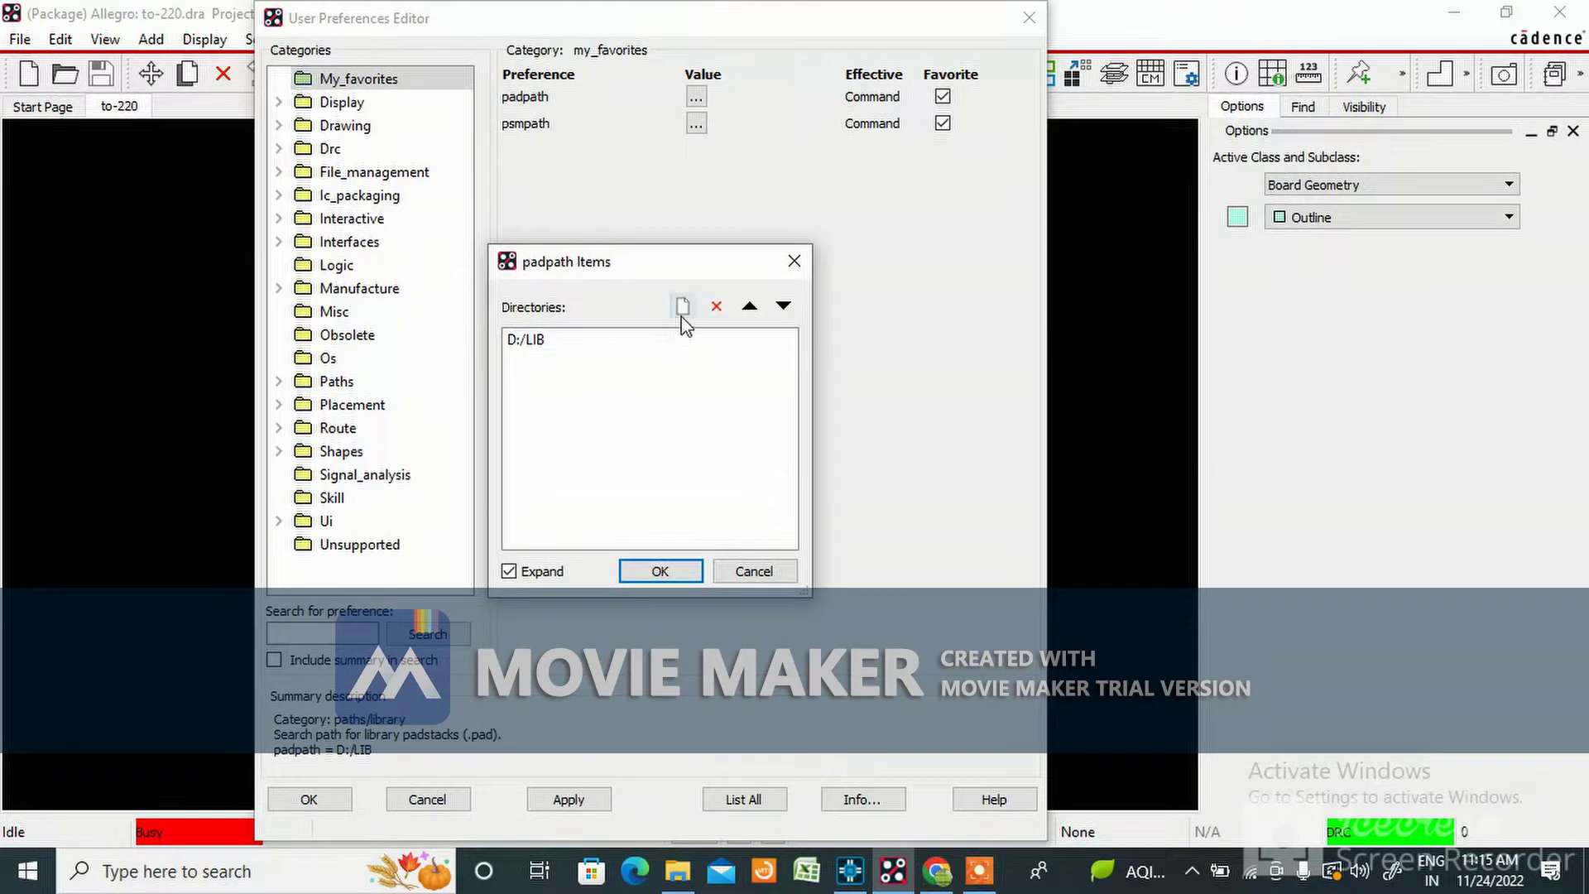
pyautogui.click(557, 343)
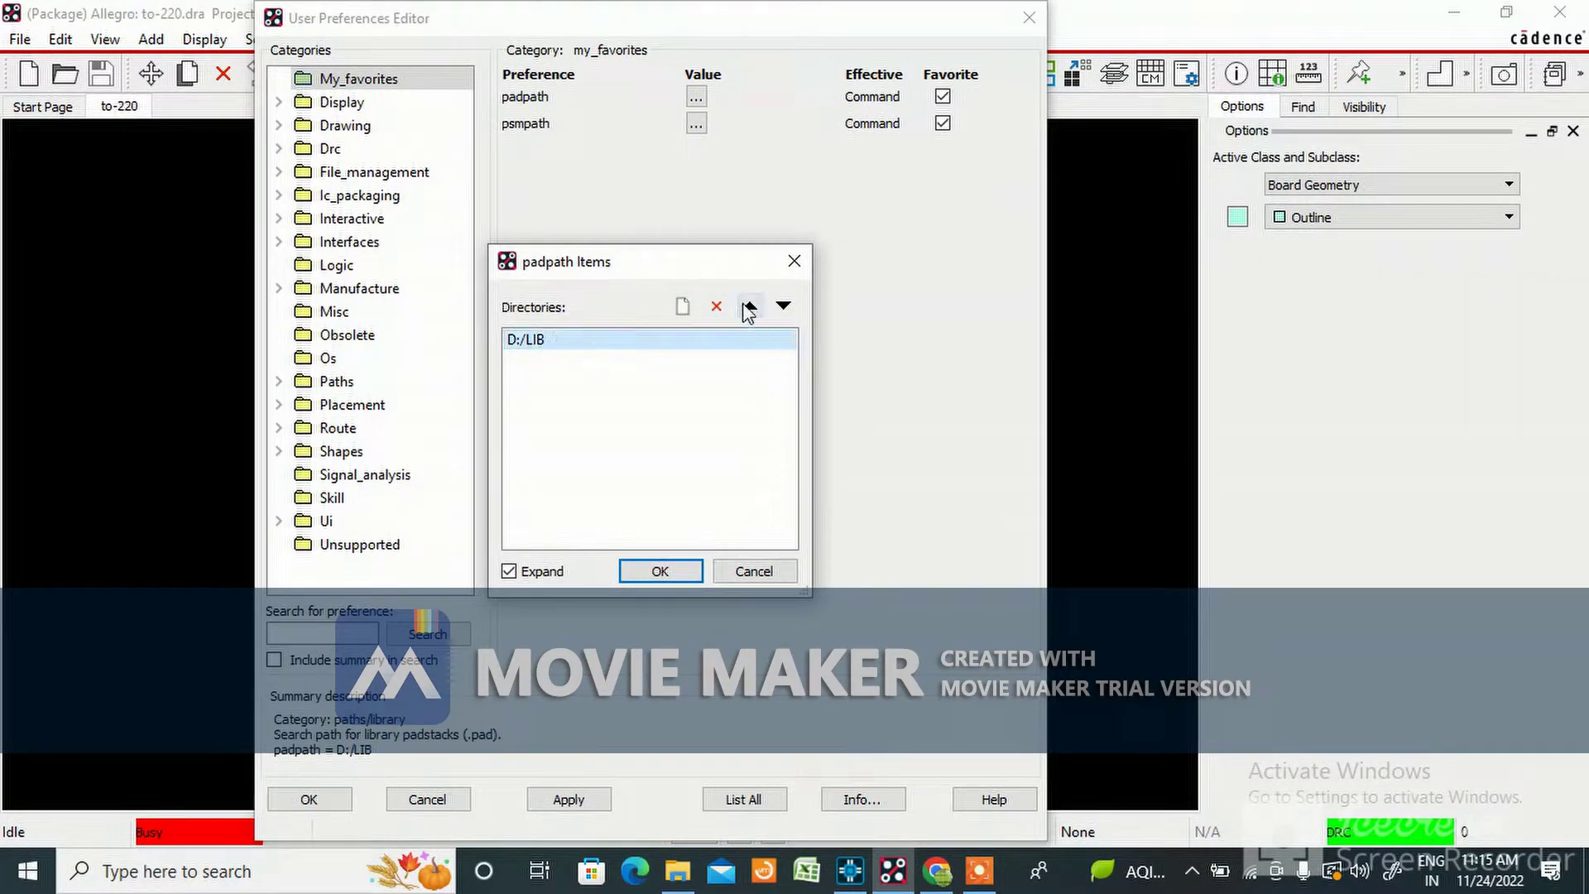
pyautogui.click(717, 307)
pyautogui.click(684, 307)
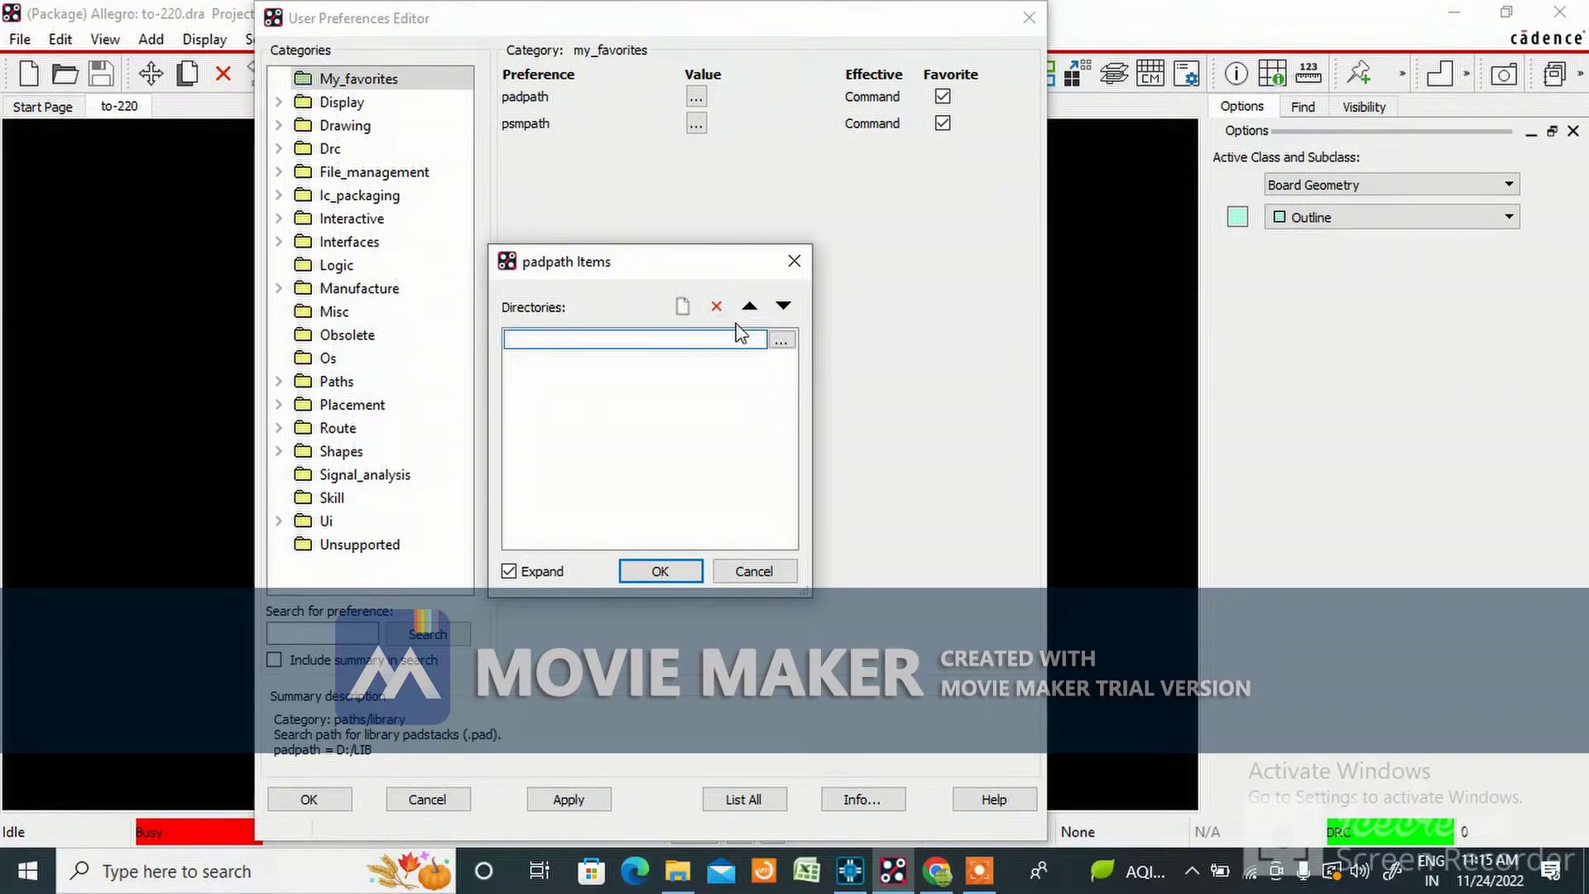
pyautogui.click(783, 342)
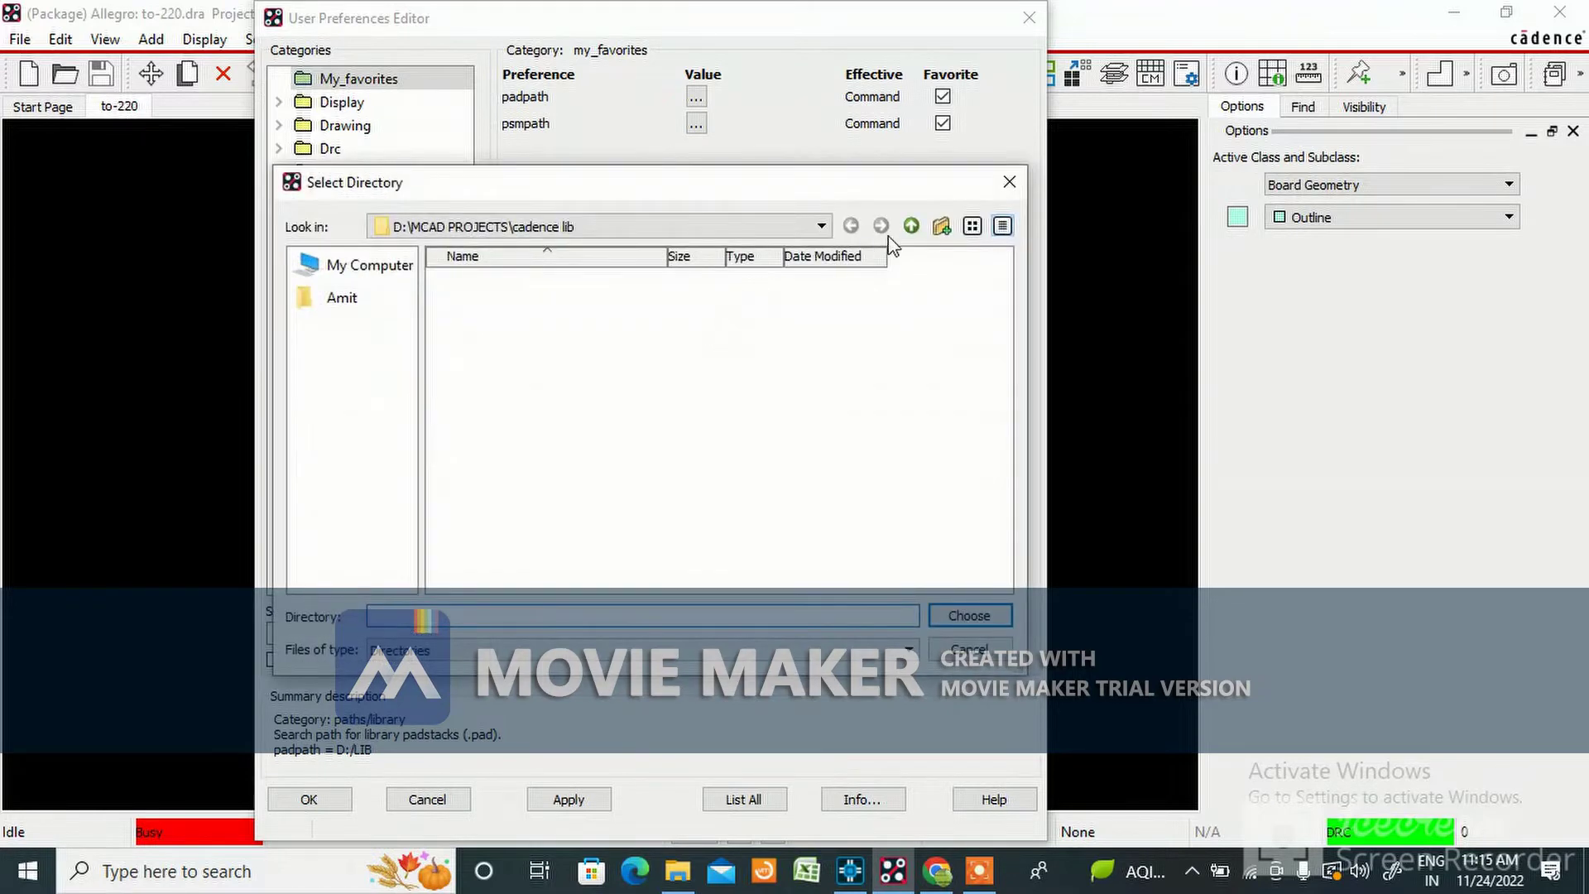
pyautogui.click(910, 229)
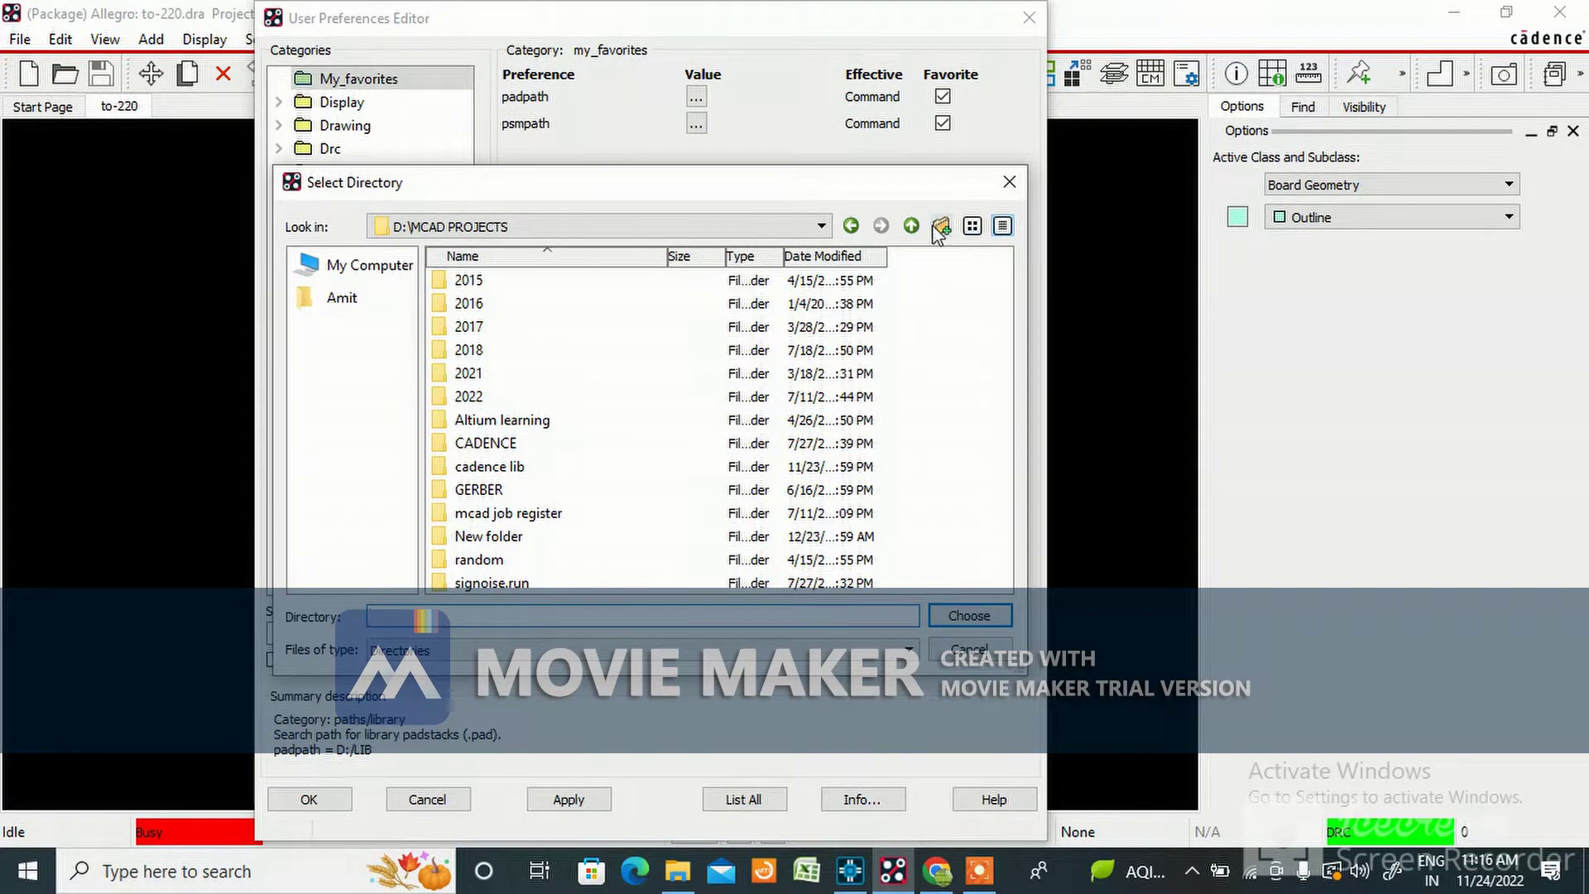
pyautogui.click(912, 226)
pyautogui.doubleClick(571, 373)
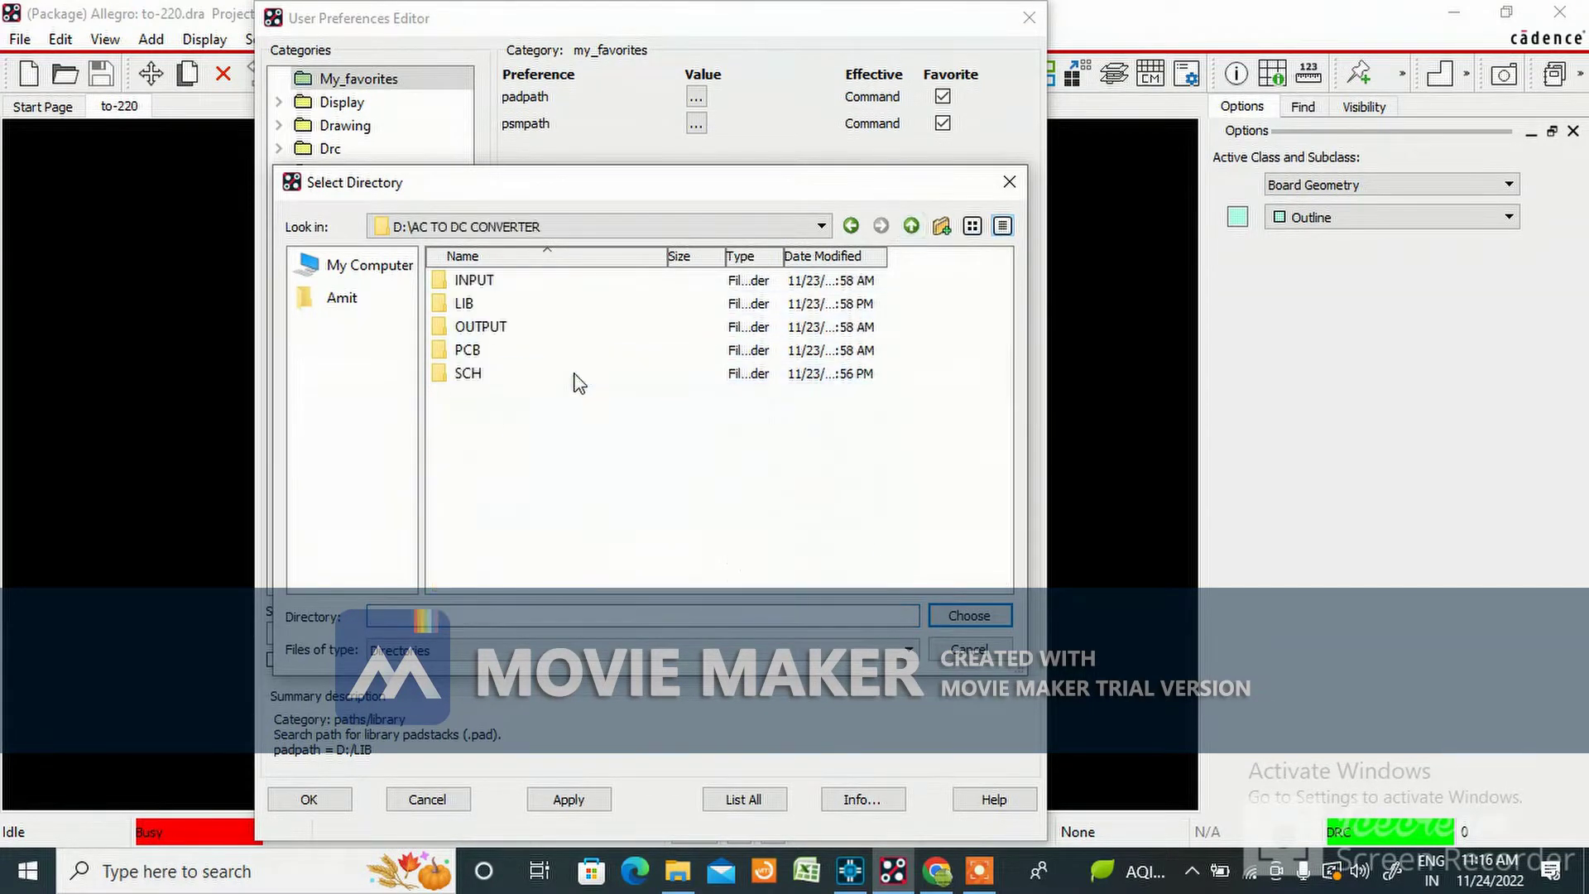
pyautogui.doubleClick(465, 304)
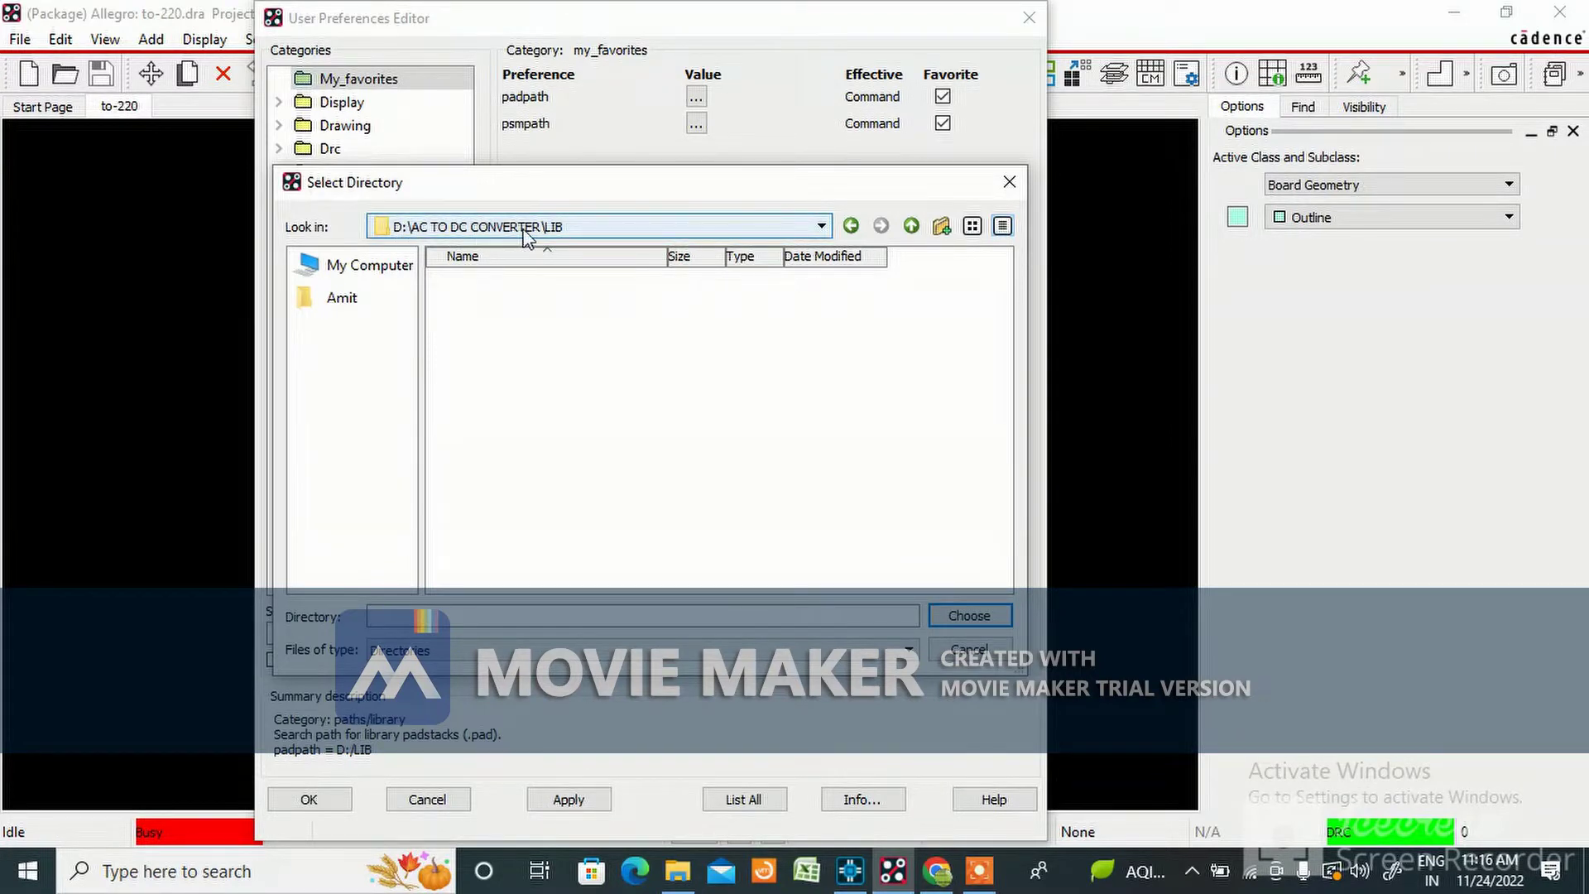
pyautogui.click(956, 618)
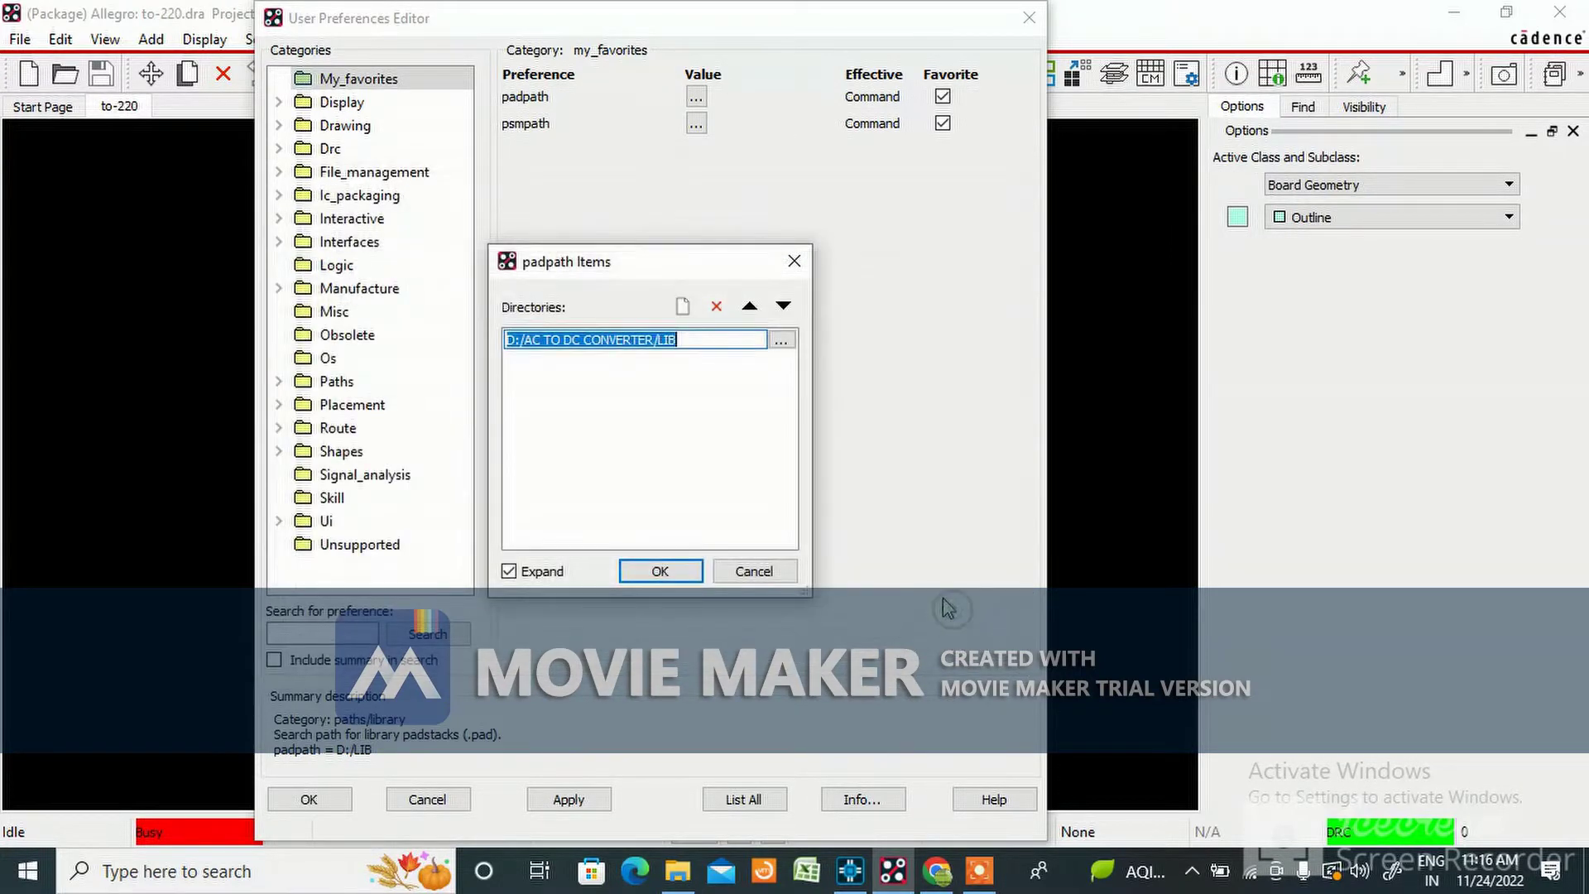
pyautogui.click(660, 571)
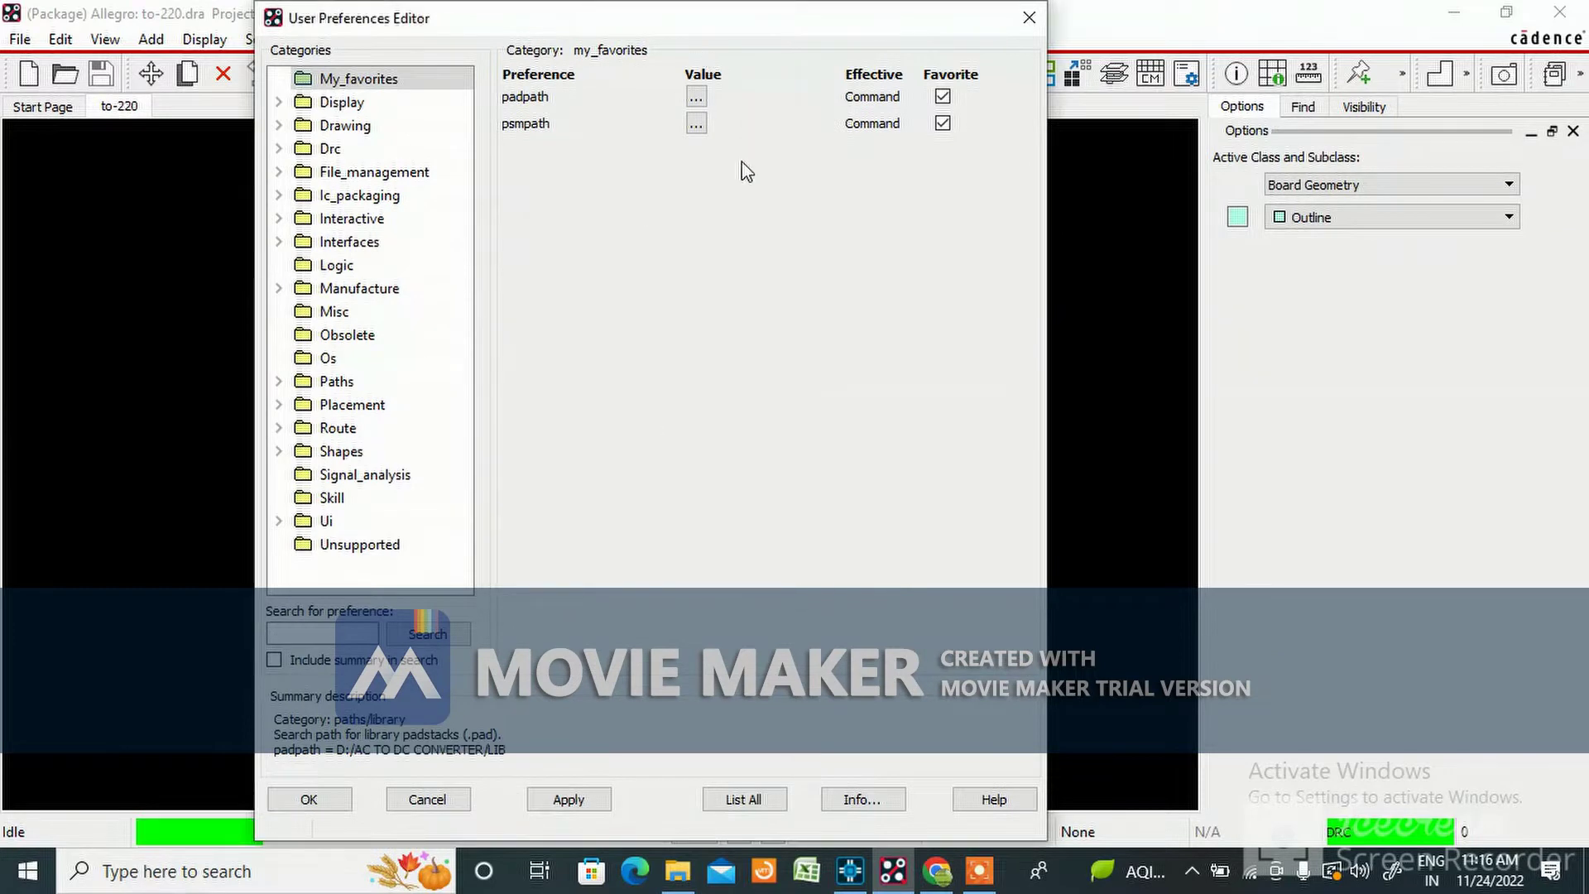
# Replace the psmpath directory with the LIB folder inside D:/AC TO DC CONVERTER, then apply and close the preferences
pyautogui.click(695, 126)
pyautogui.click(526, 340)
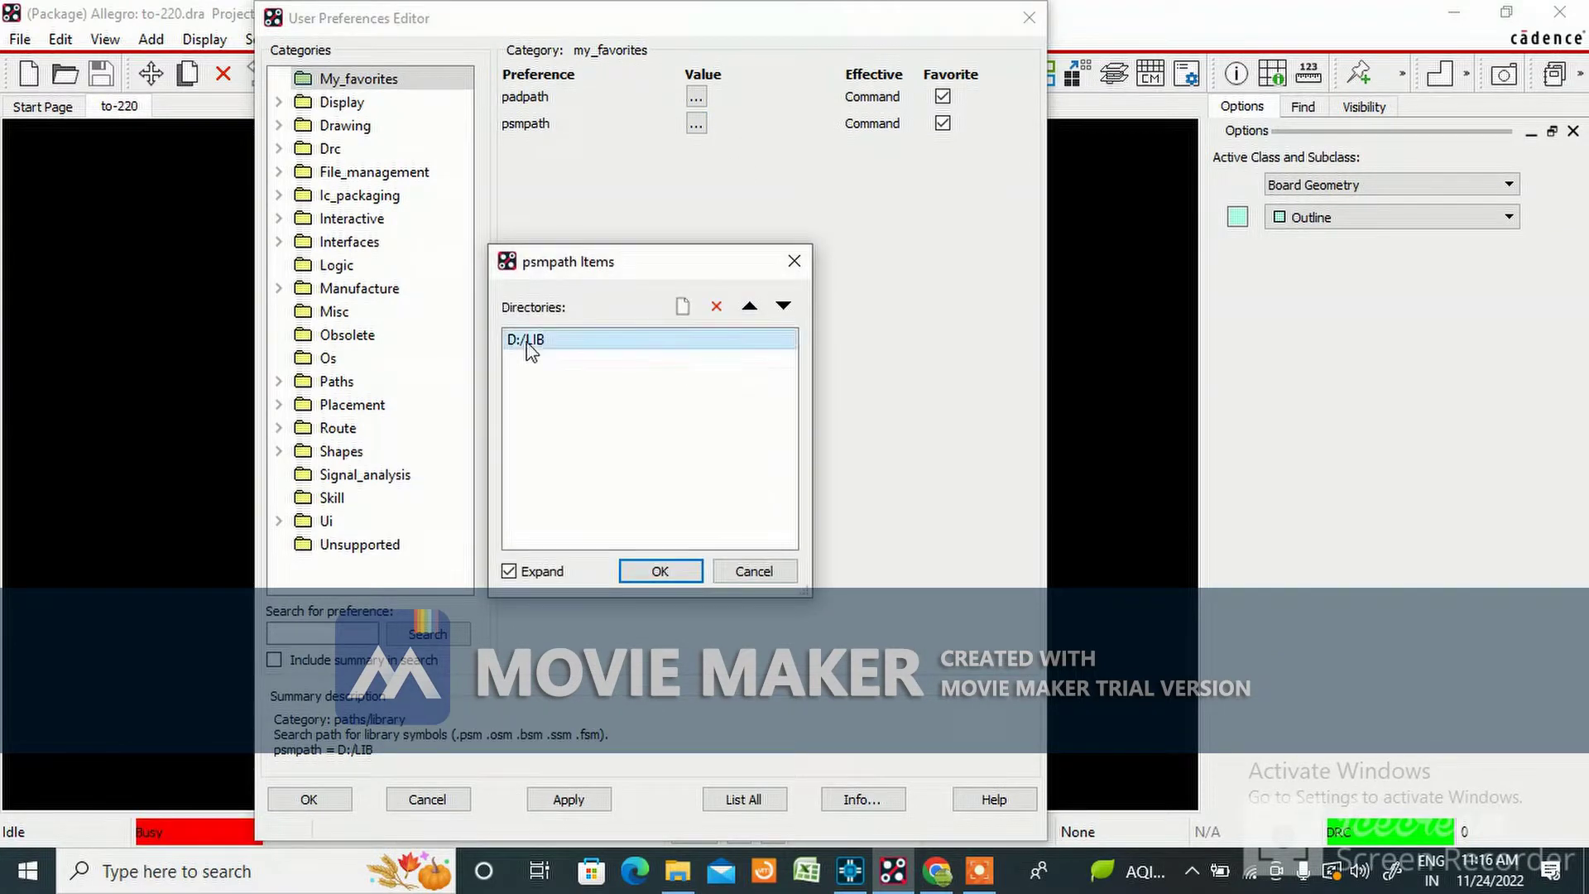
pyautogui.click(716, 307)
pyautogui.click(684, 308)
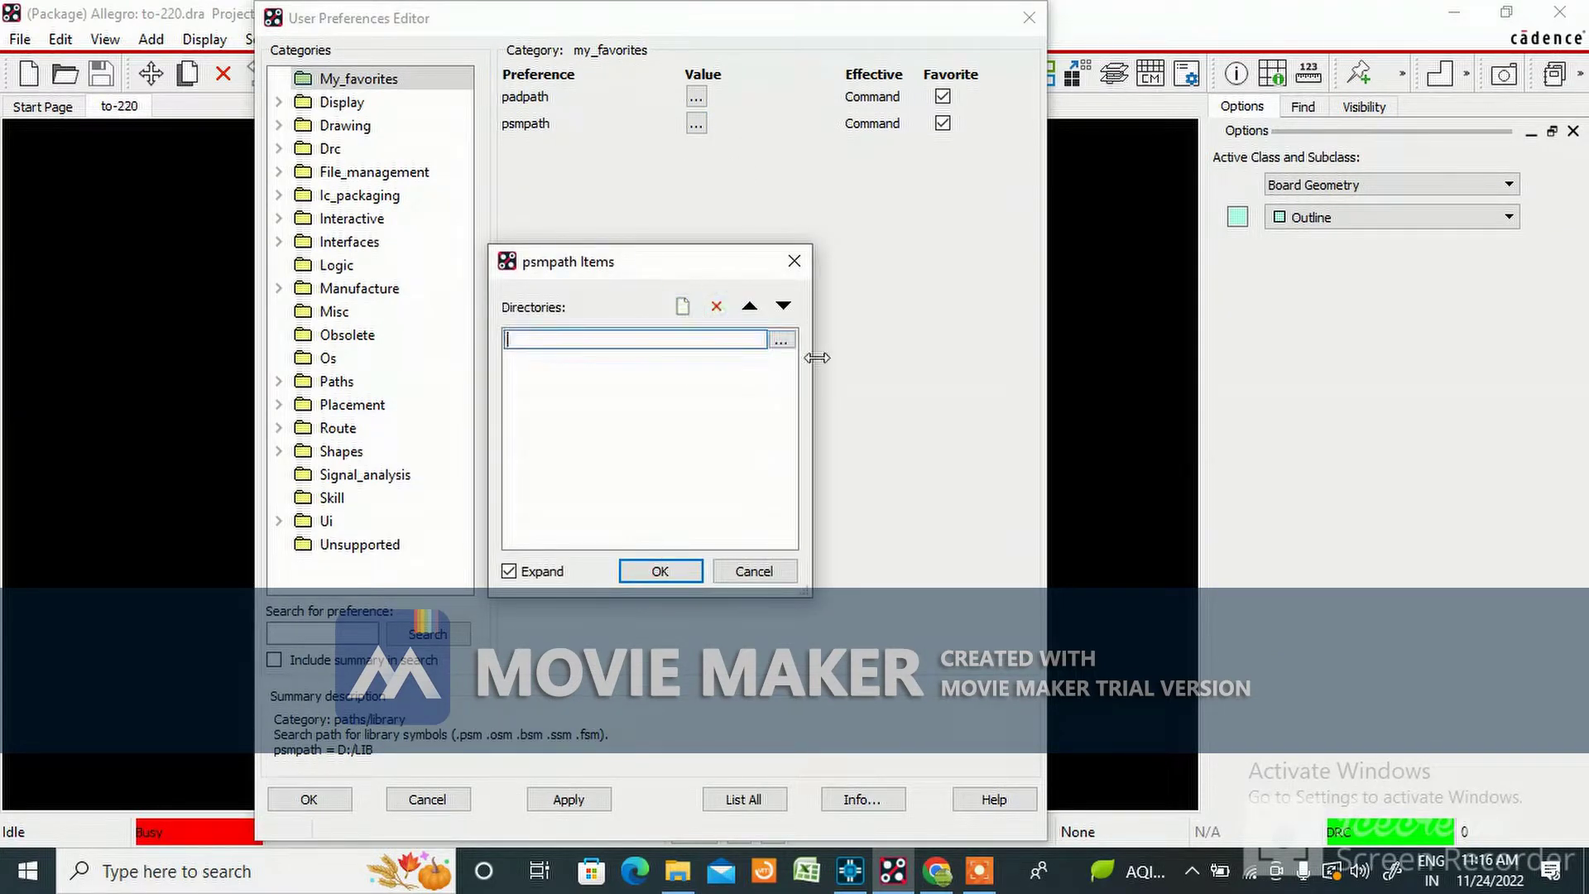
pyautogui.click(782, 338)
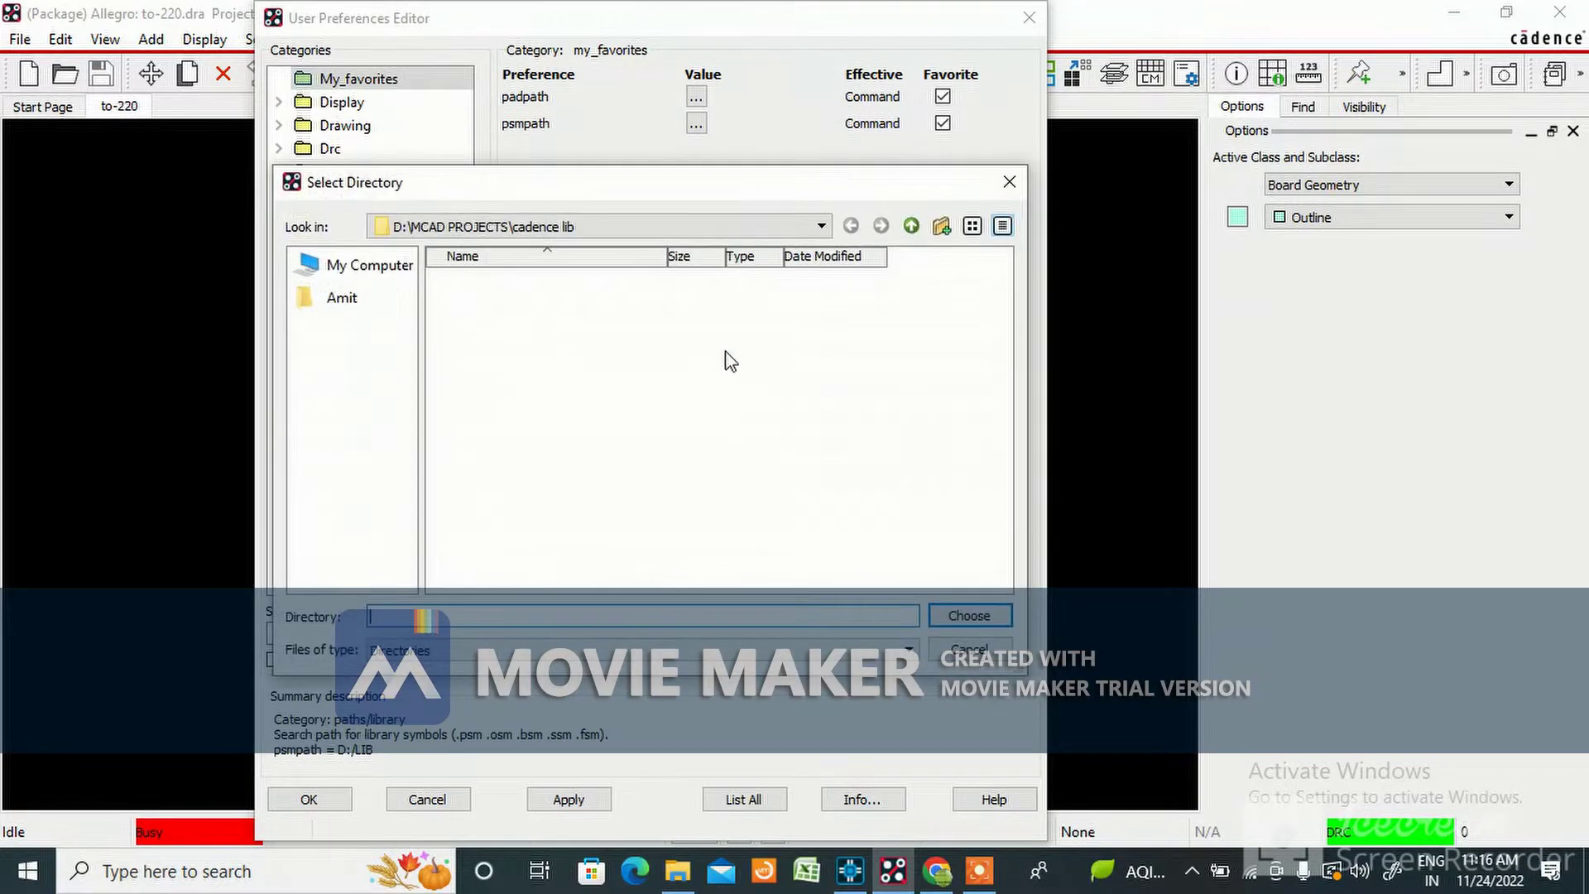
pyautogui.click(910, 226)
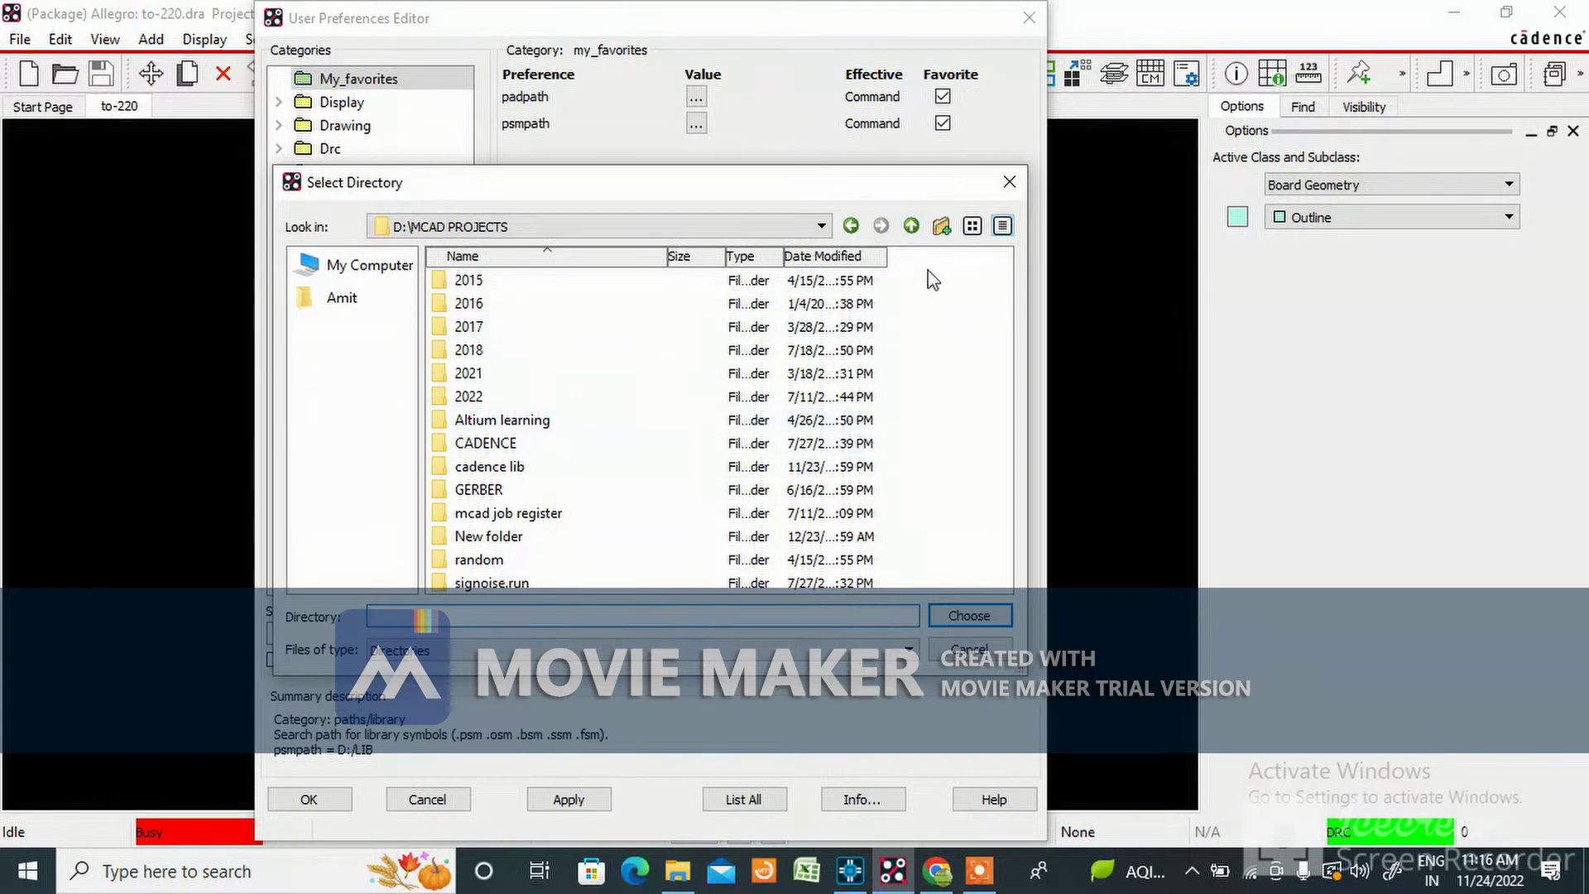
pyautogui.click(917, 230)
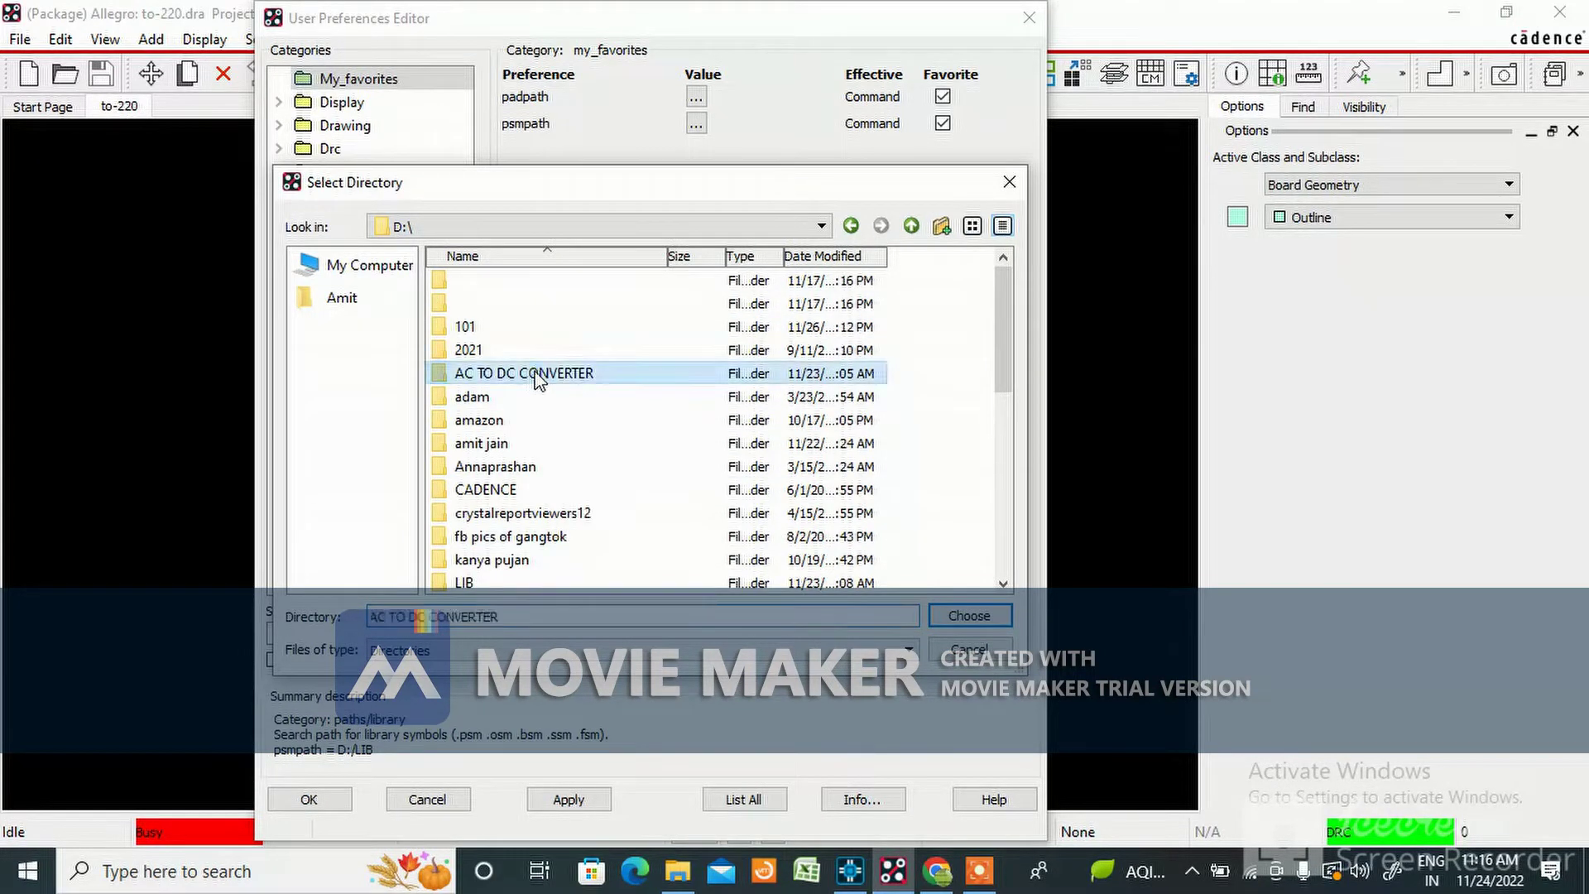
pyautogui.doubleClick(579, 369)
pyautogui.doubleClick(473, 304)
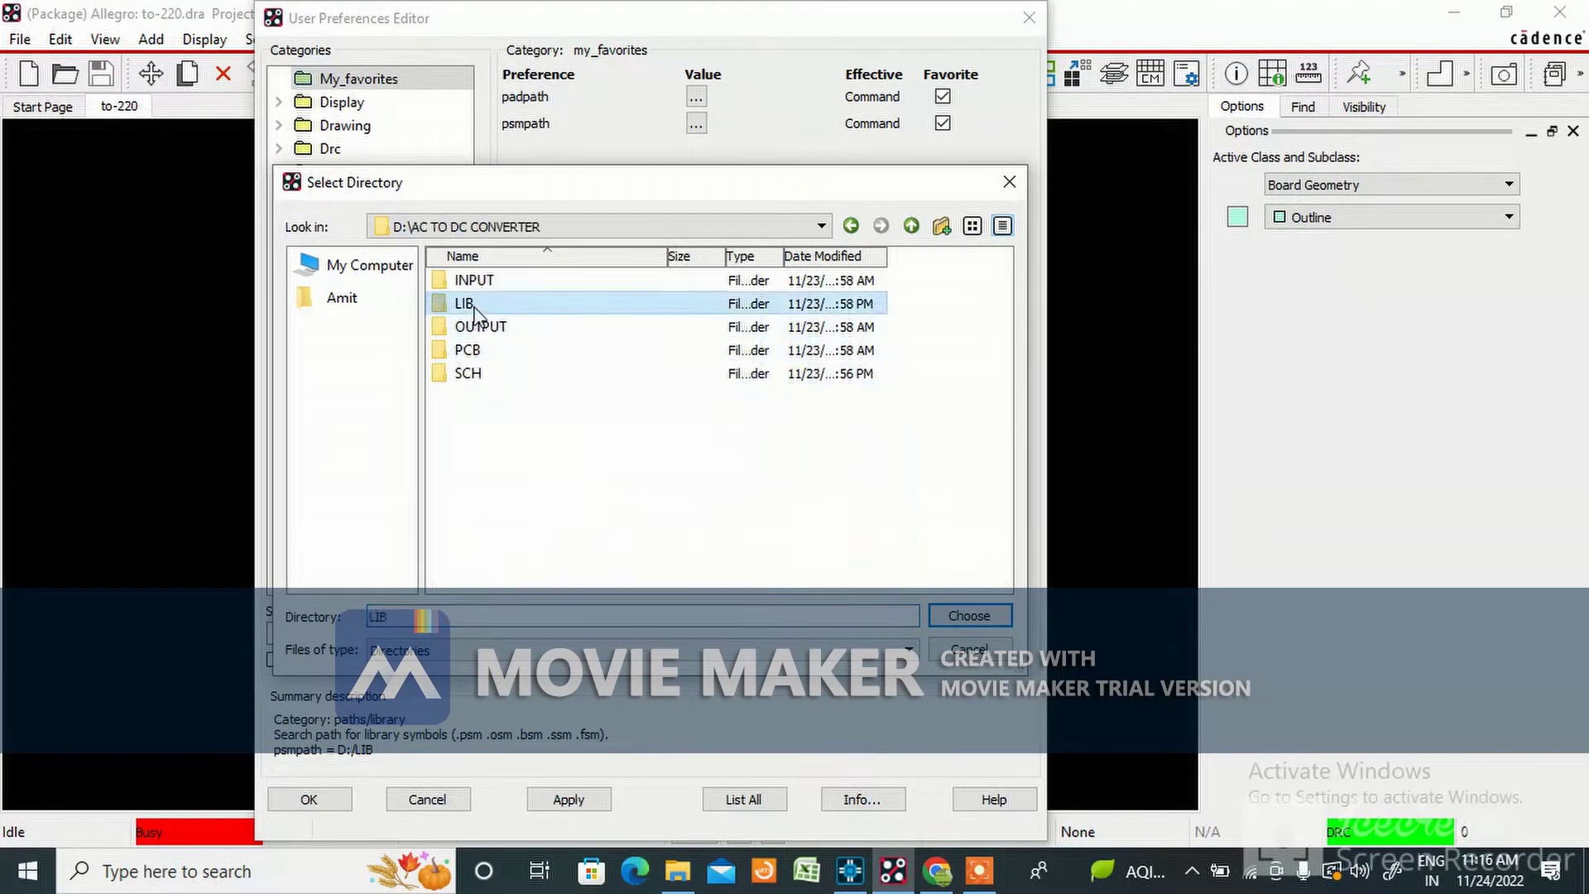
pyautogui.click(995, 617)
pyautogui.click(679, 568)
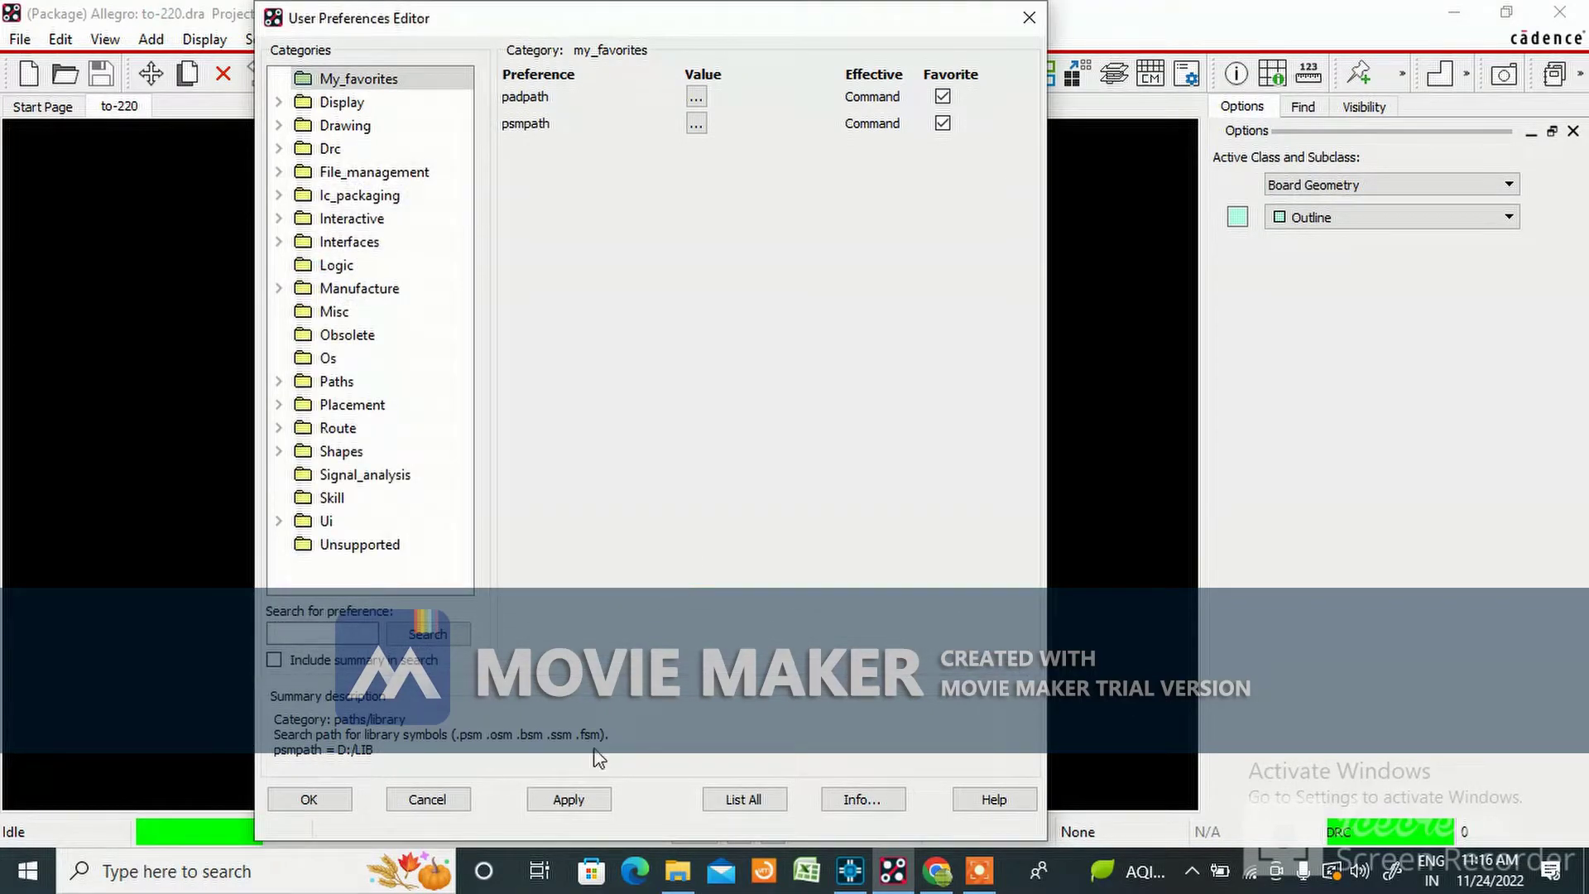
pyautogui.click(566, 801)
pyautogui.click(311, 800)
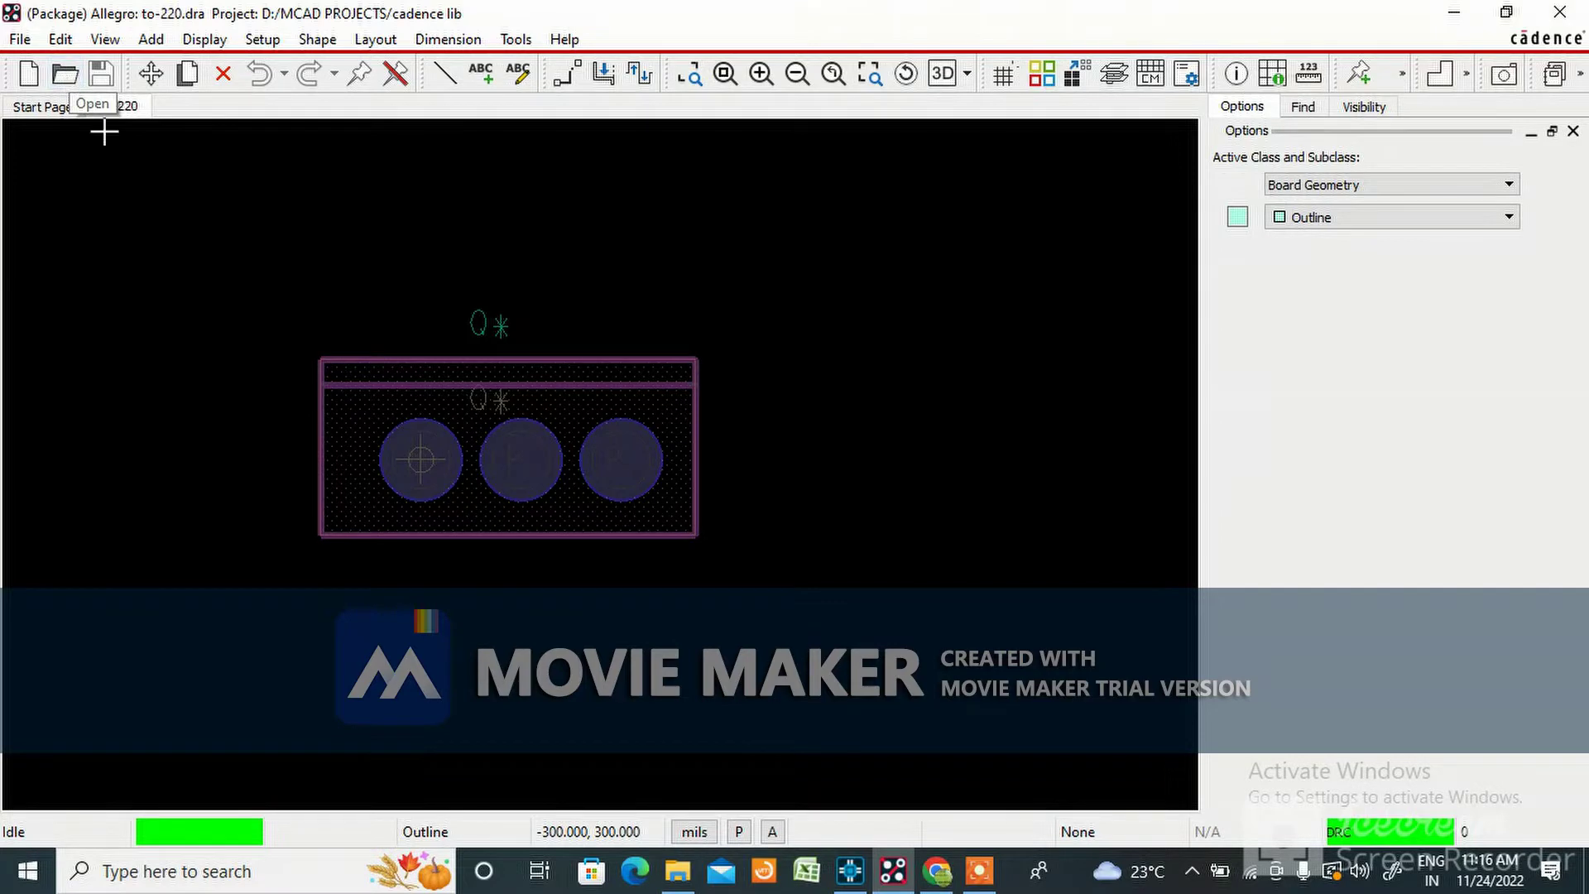
# Open the do-41.dra symbol drawing from the cadence lib folder, accepting its update to the current release
pyautogui.click(65, 73)
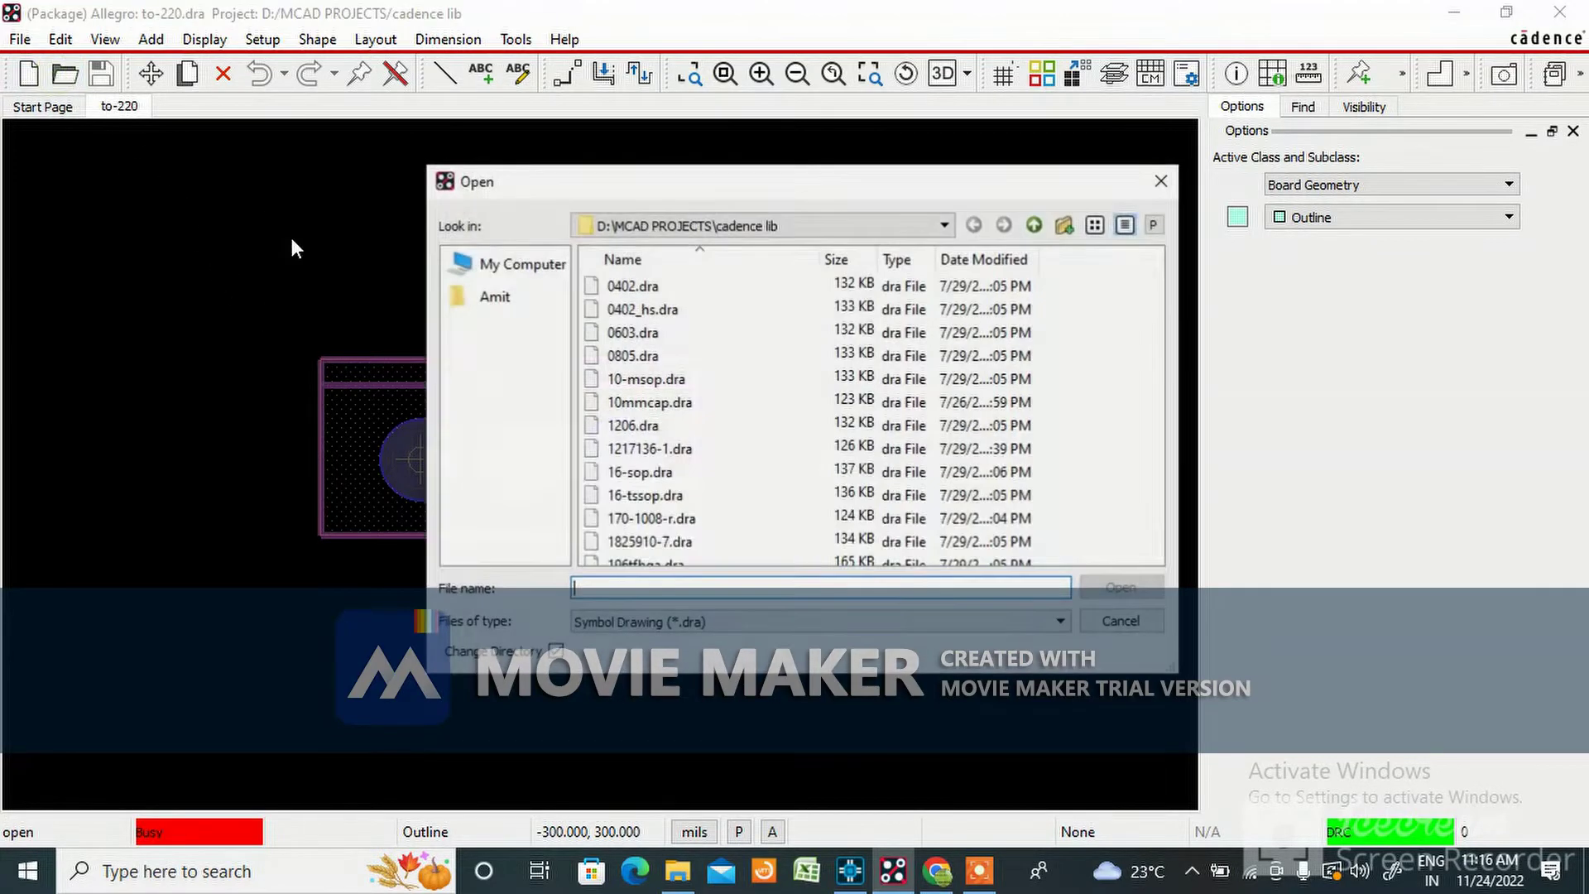
pyautogui.click(601, 584)
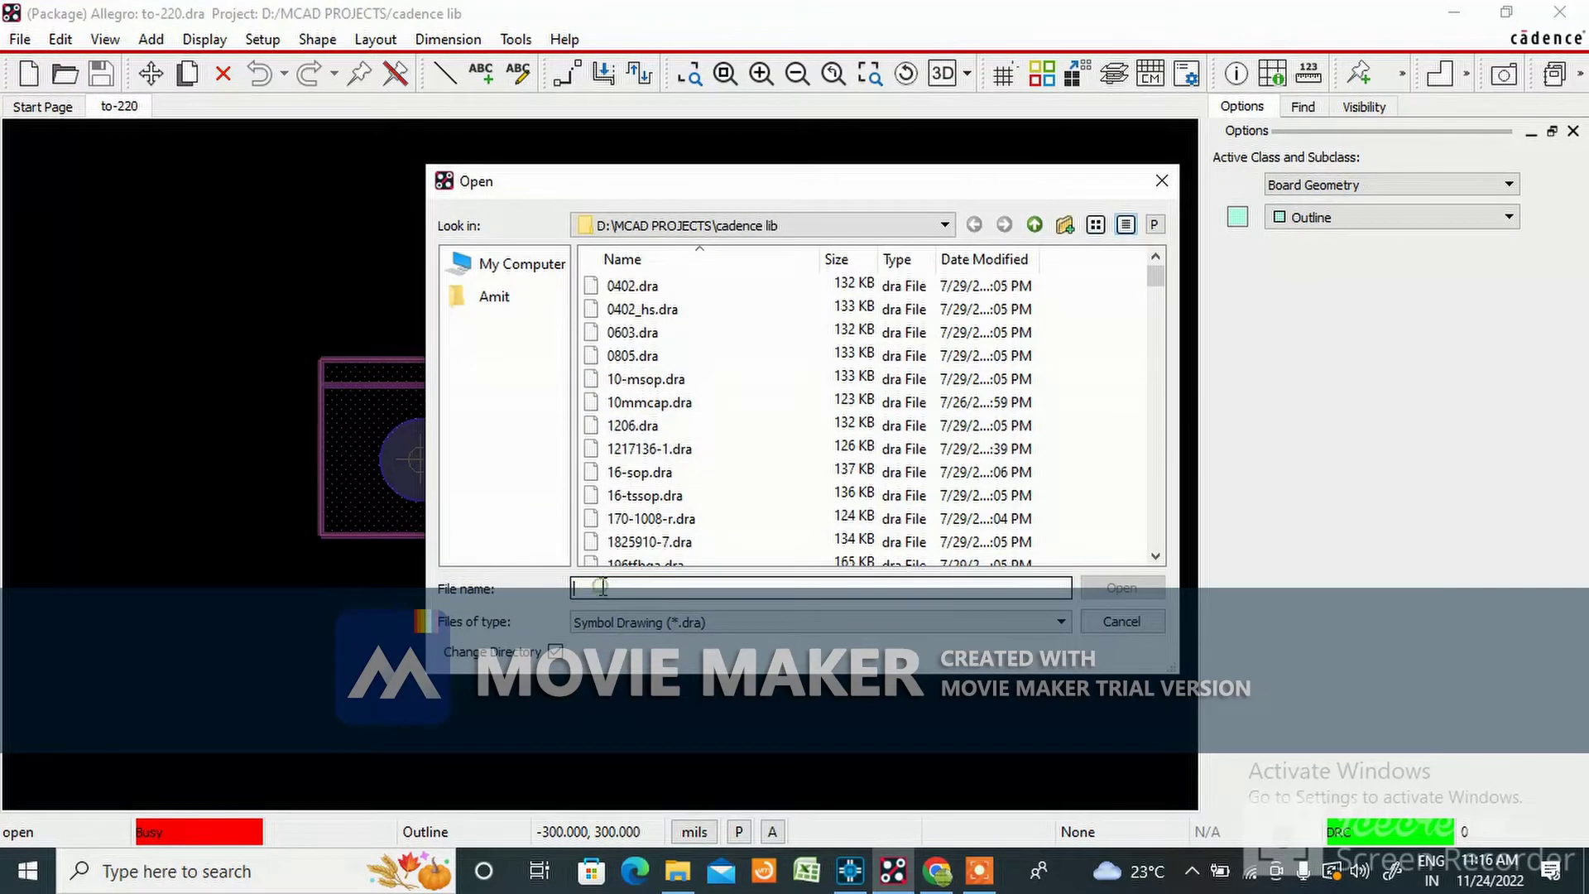
pyautogui.write('do')
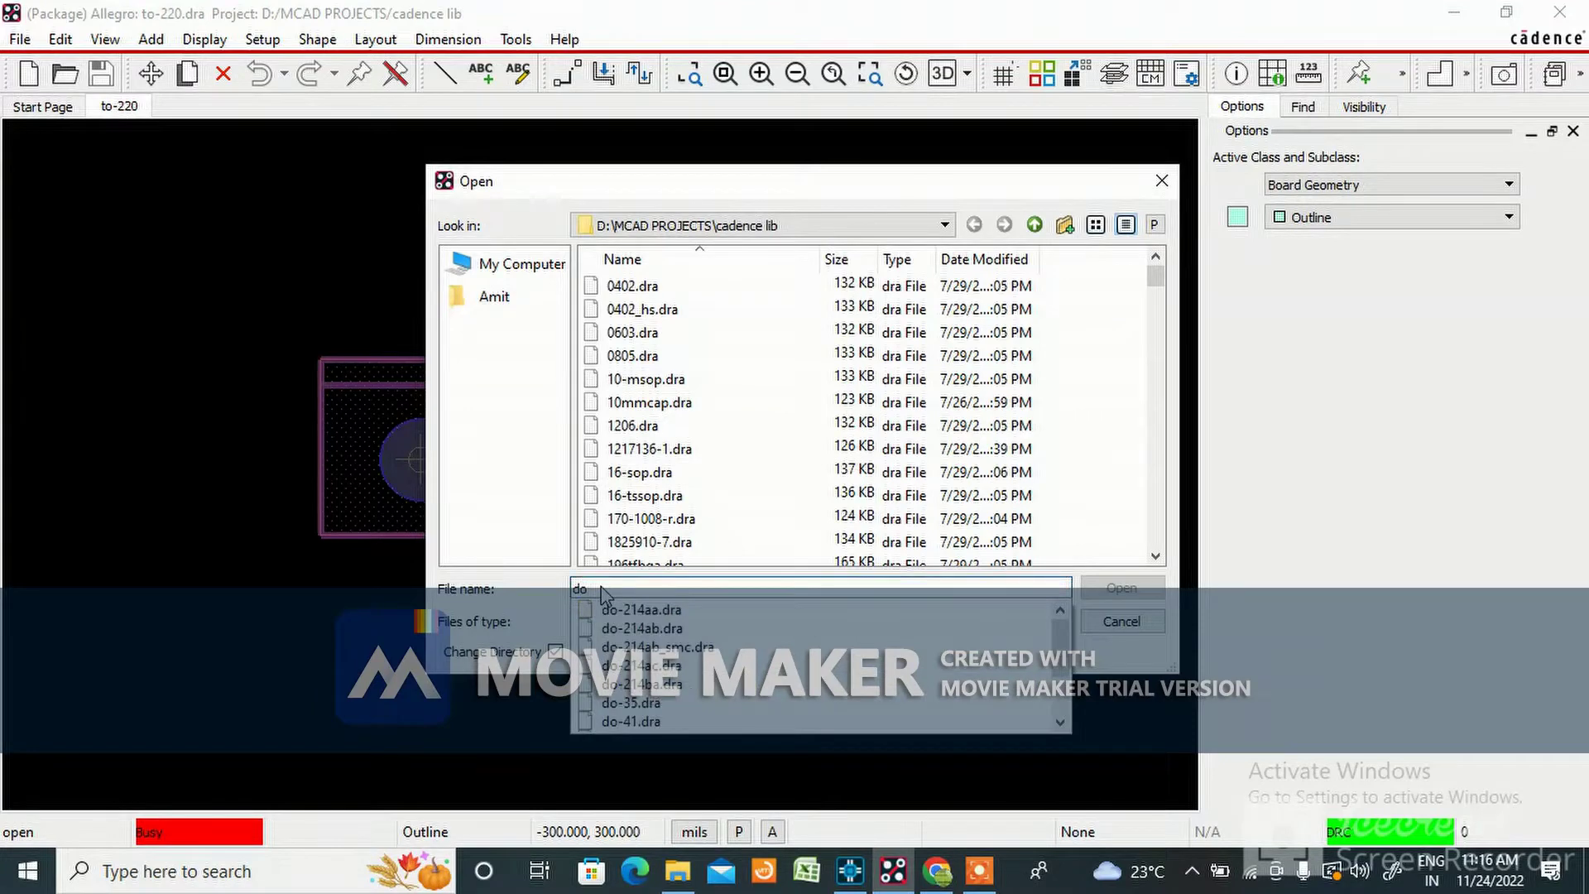
pyautogui.click(629, 721)
pyautogui.click(1131, 587)
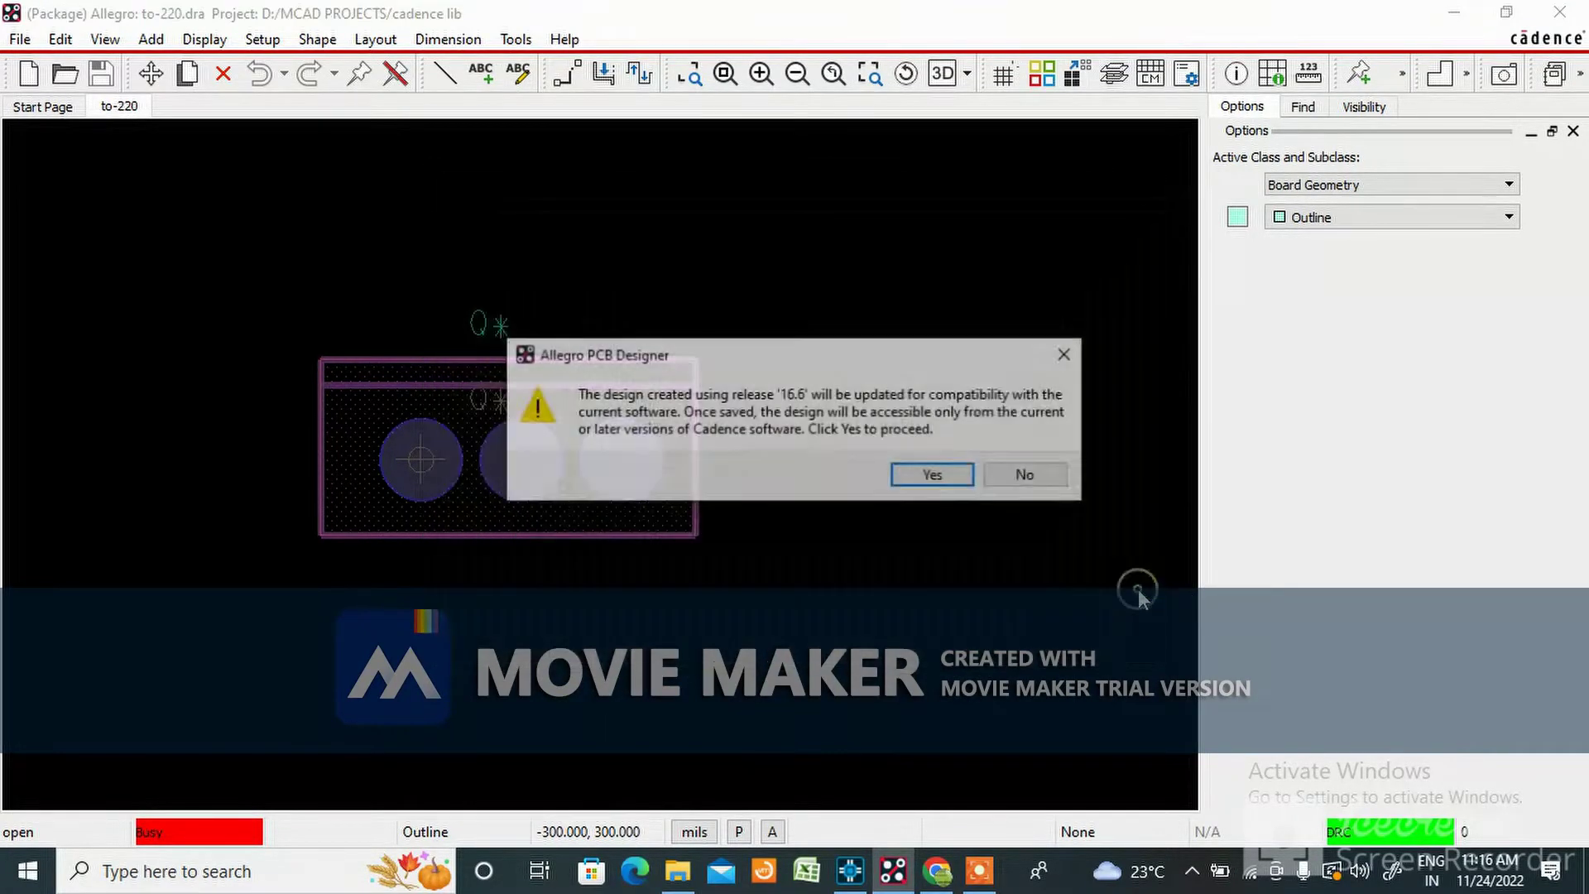
pyautogui.click(938, 487)
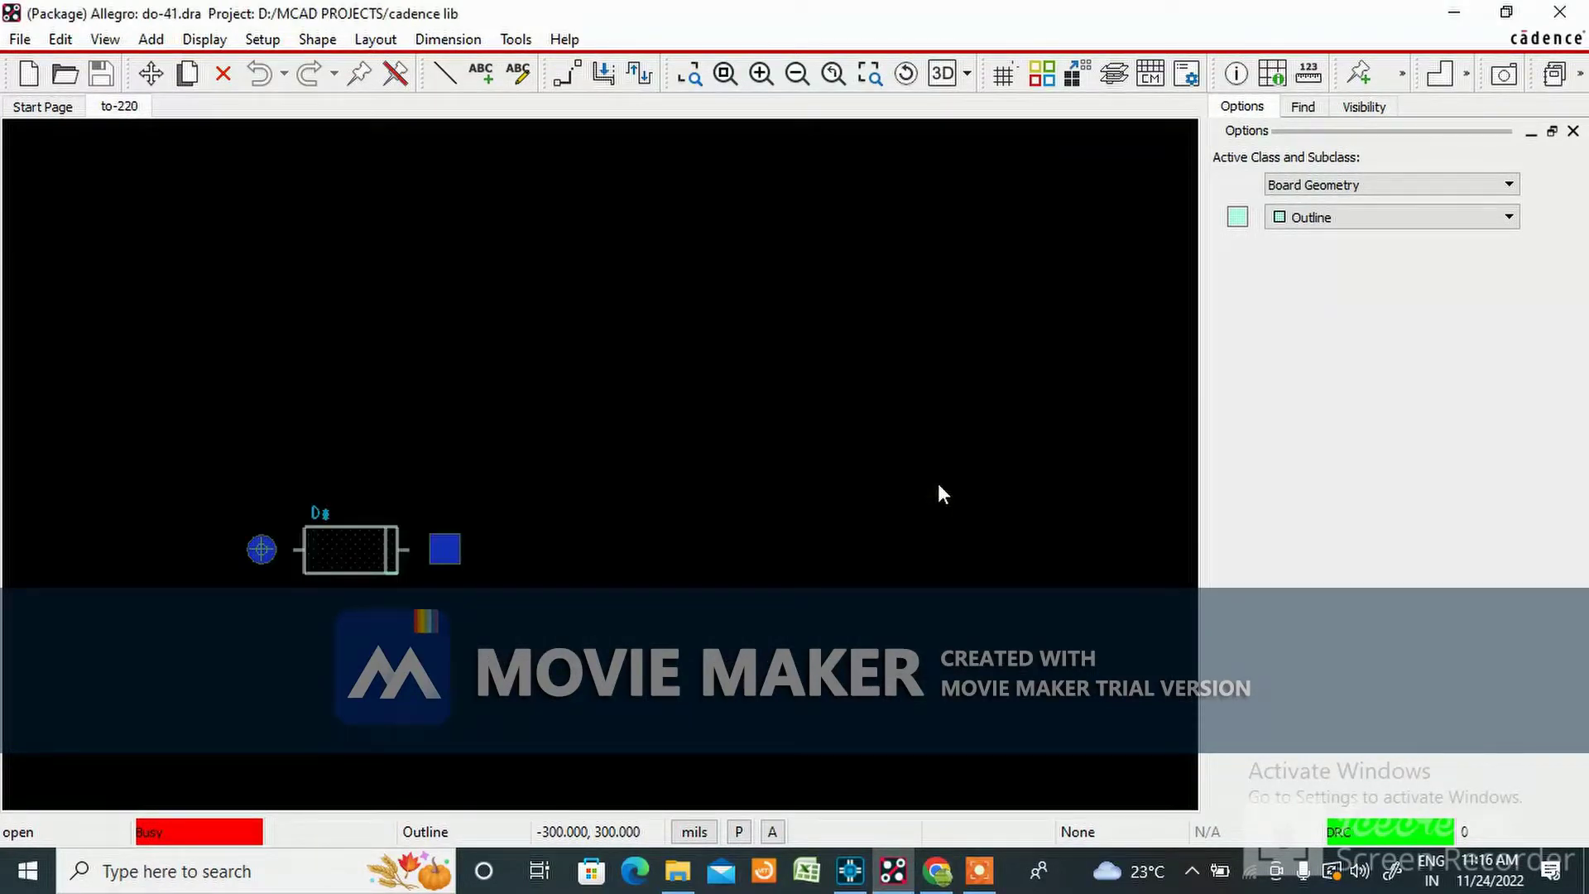
# Save a copy of the diode footprint as do-41.dra in D:\AC TO DC CONVERTER\LIB
pyautogui.click(20, 40)
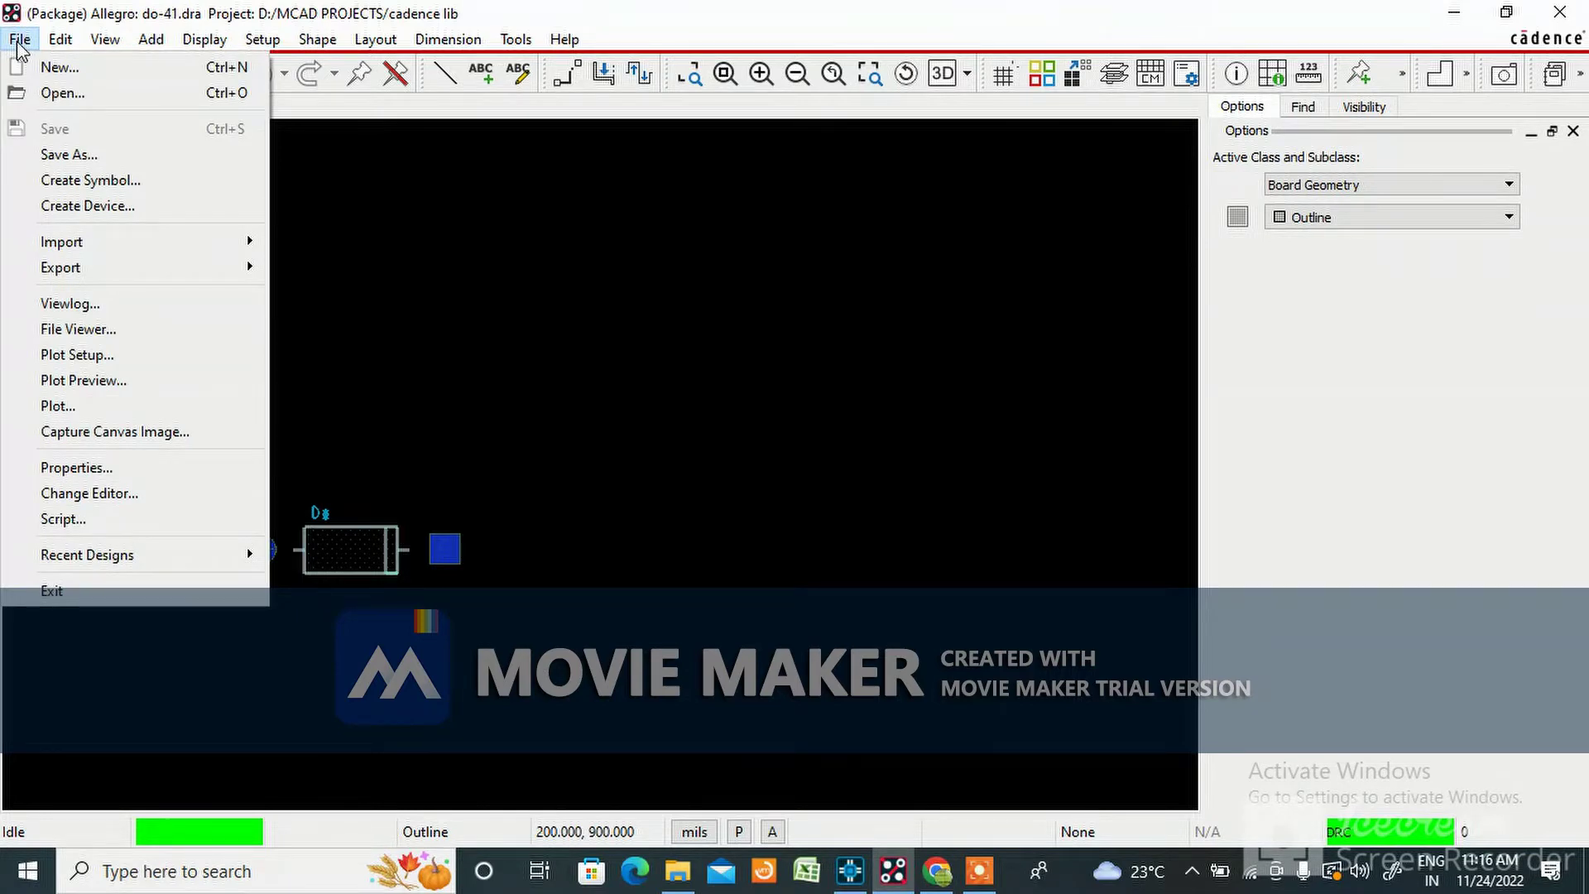
pyautogui.click(106, 155)
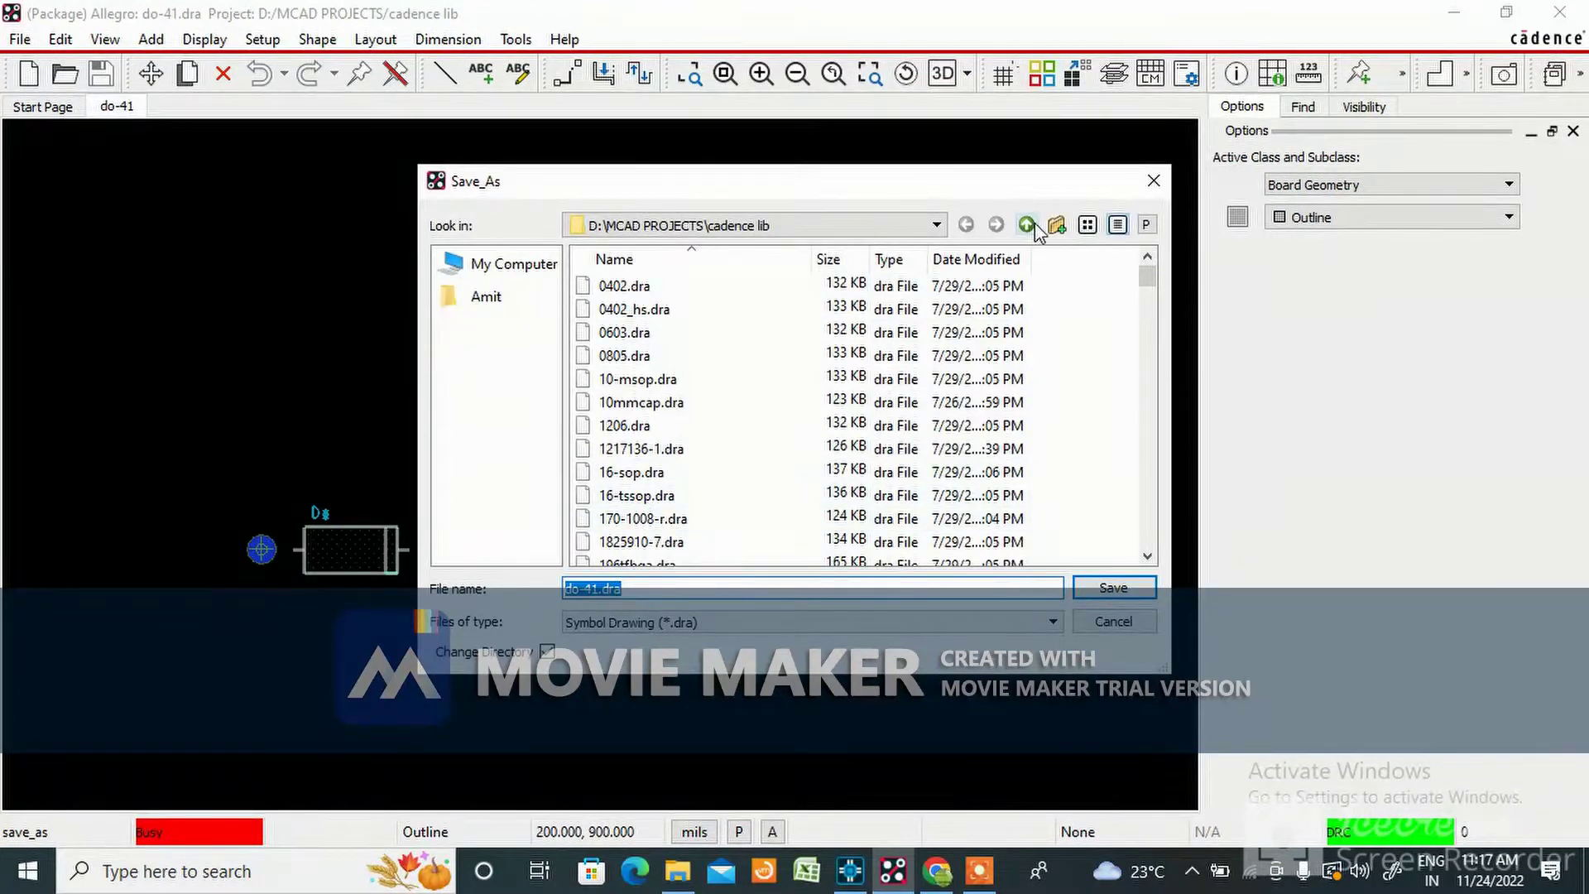
pyautogui.click(1027, 225)
pyautogui.click(1027, 227)
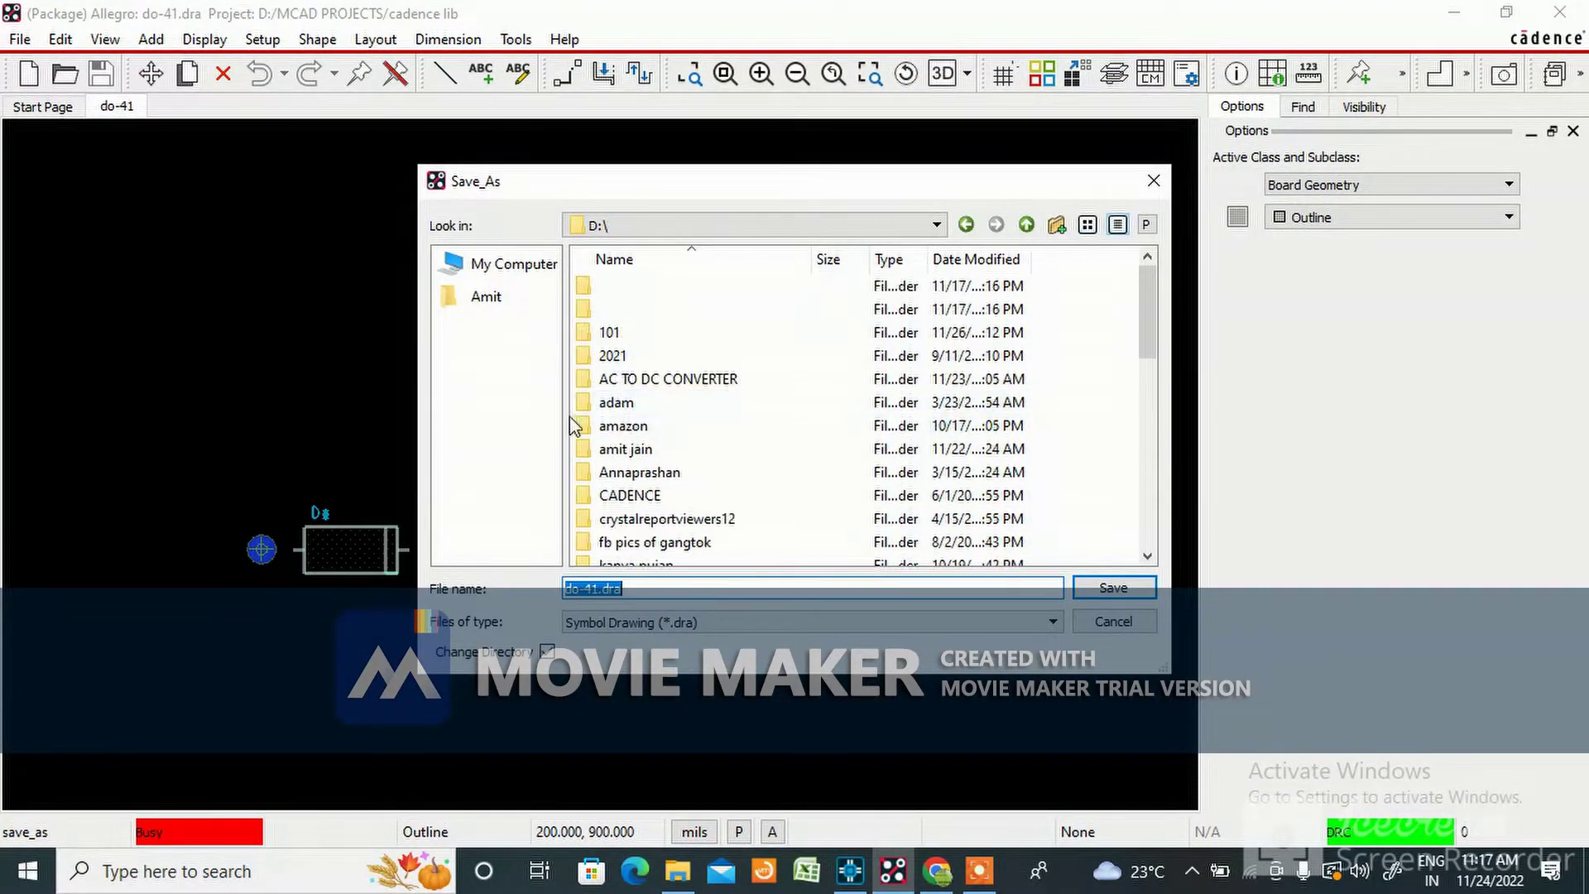
pyautogui.doubleClick(735, 370)
pyautogui.doubleClick(637, 310)
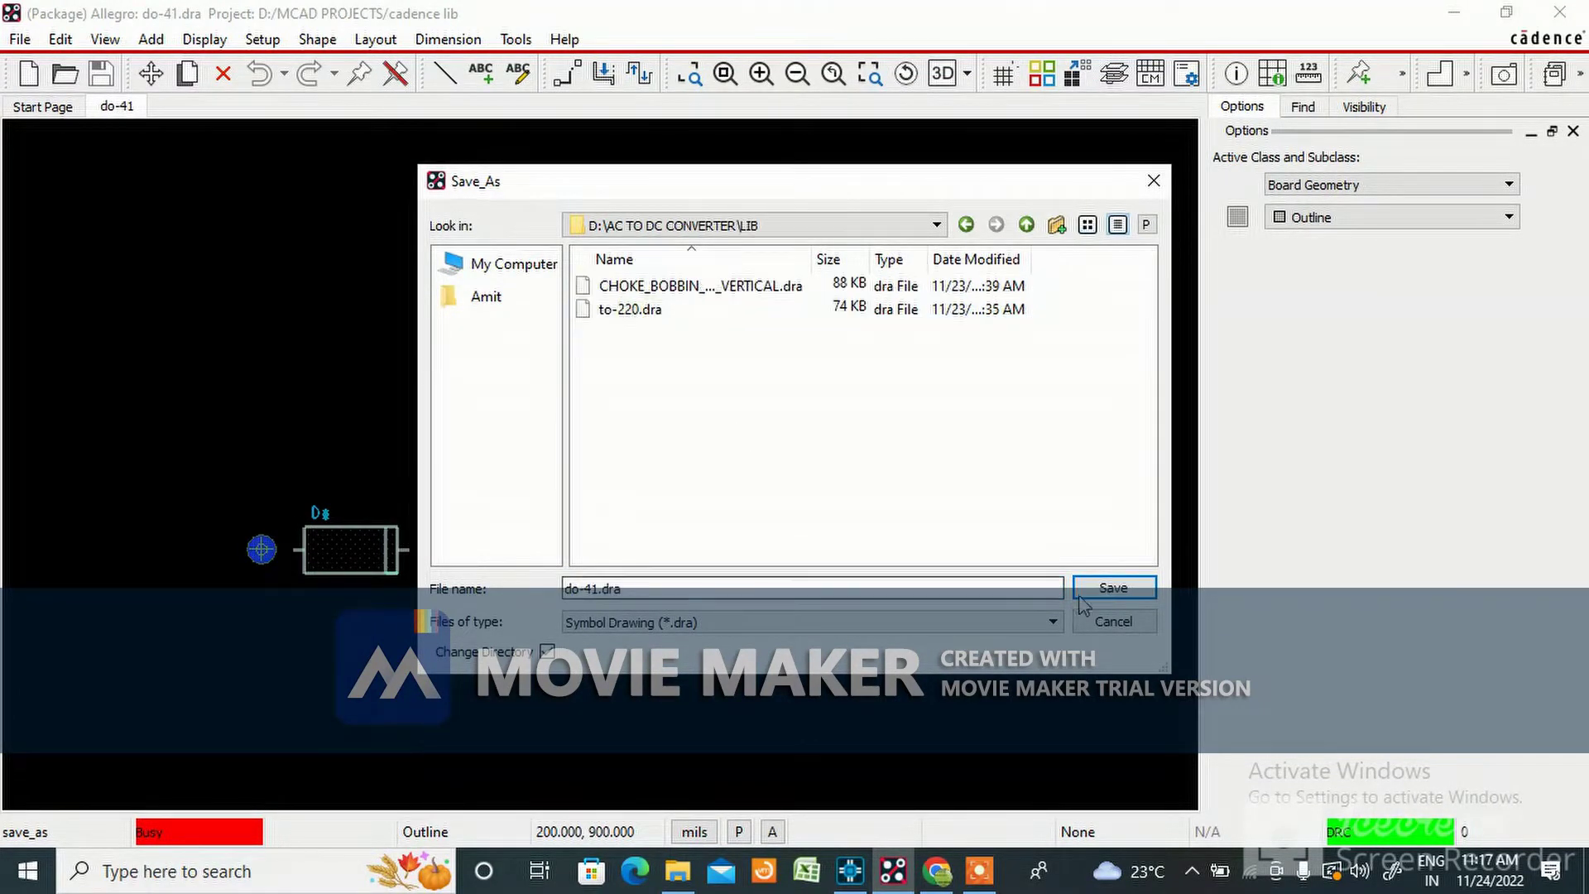
pyautogui.click(1129, 589)
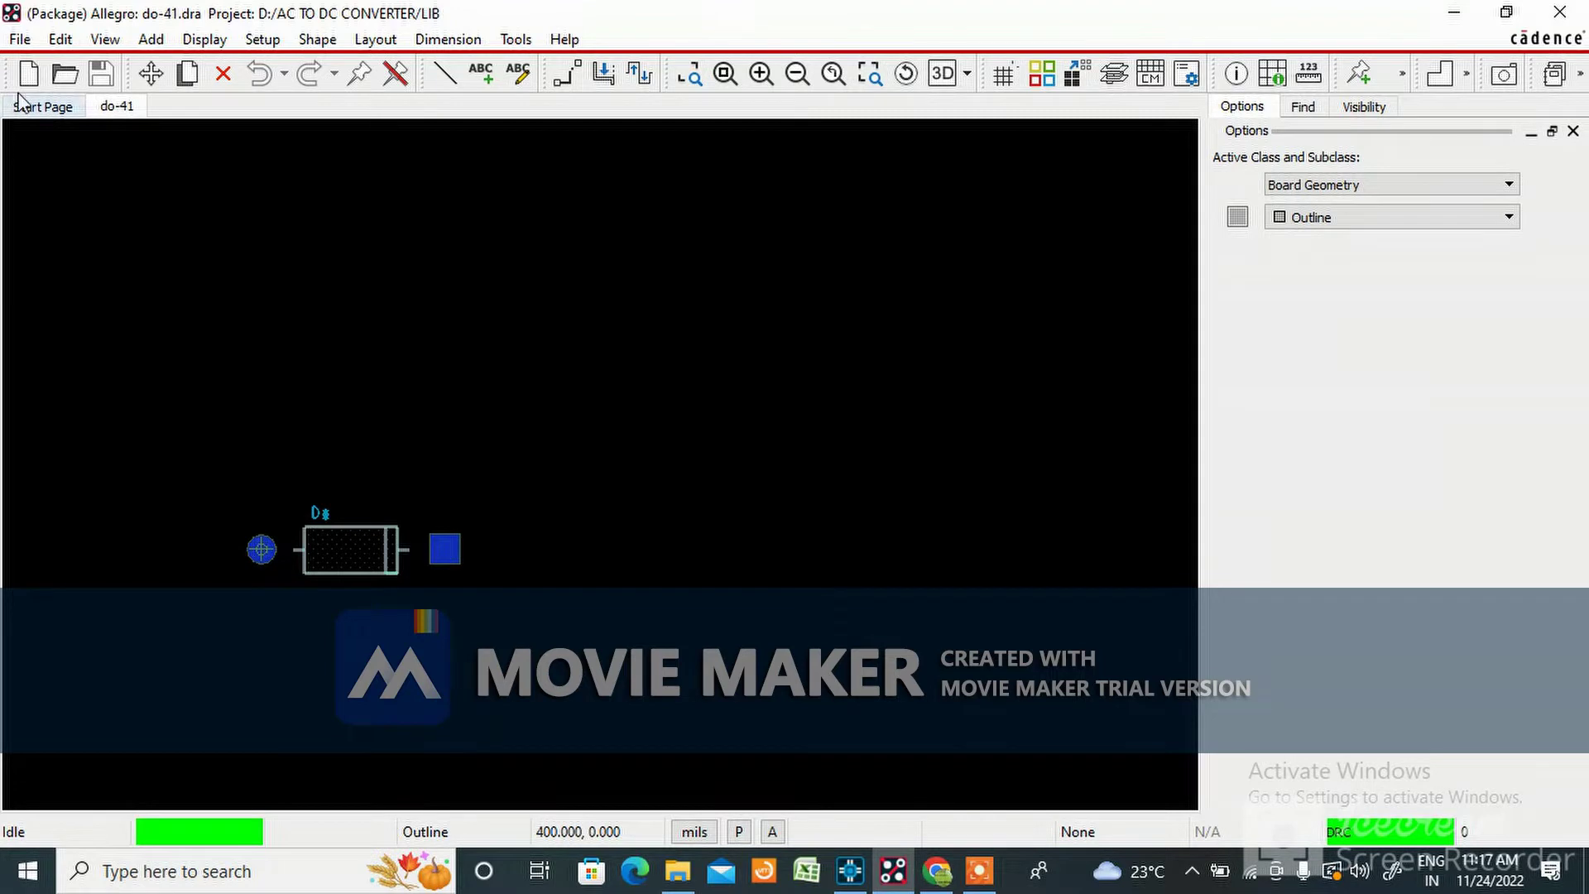
# Export the footprint's shape and flash symbols and padstacks to the current directory with No library dependencies enabled
pyautogui.click(20, 39)
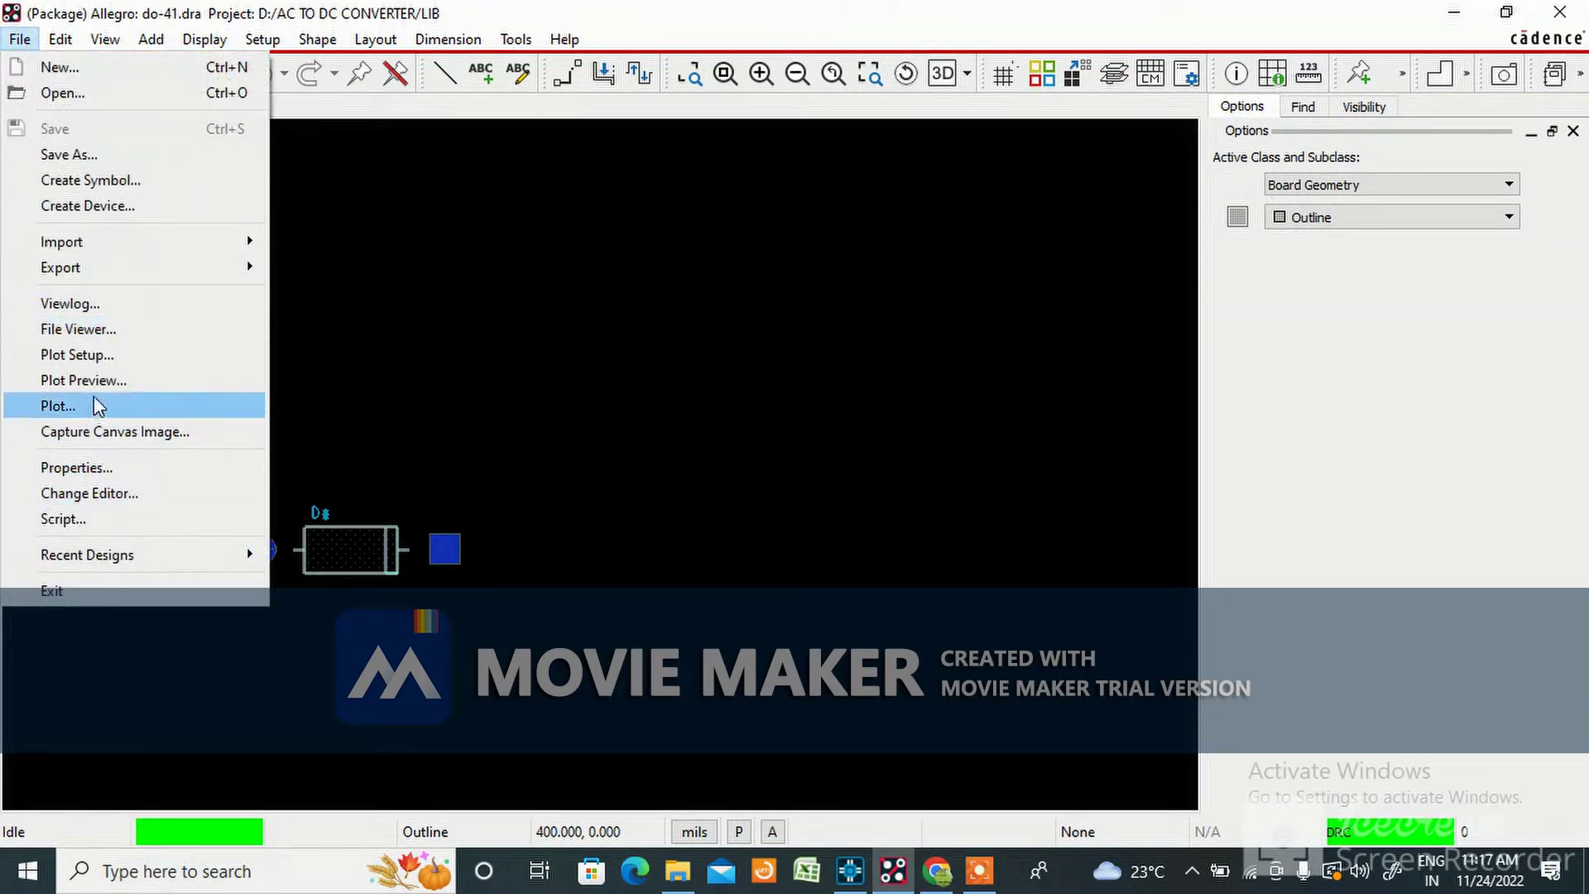
pyautogui.moveTo(121, 271)
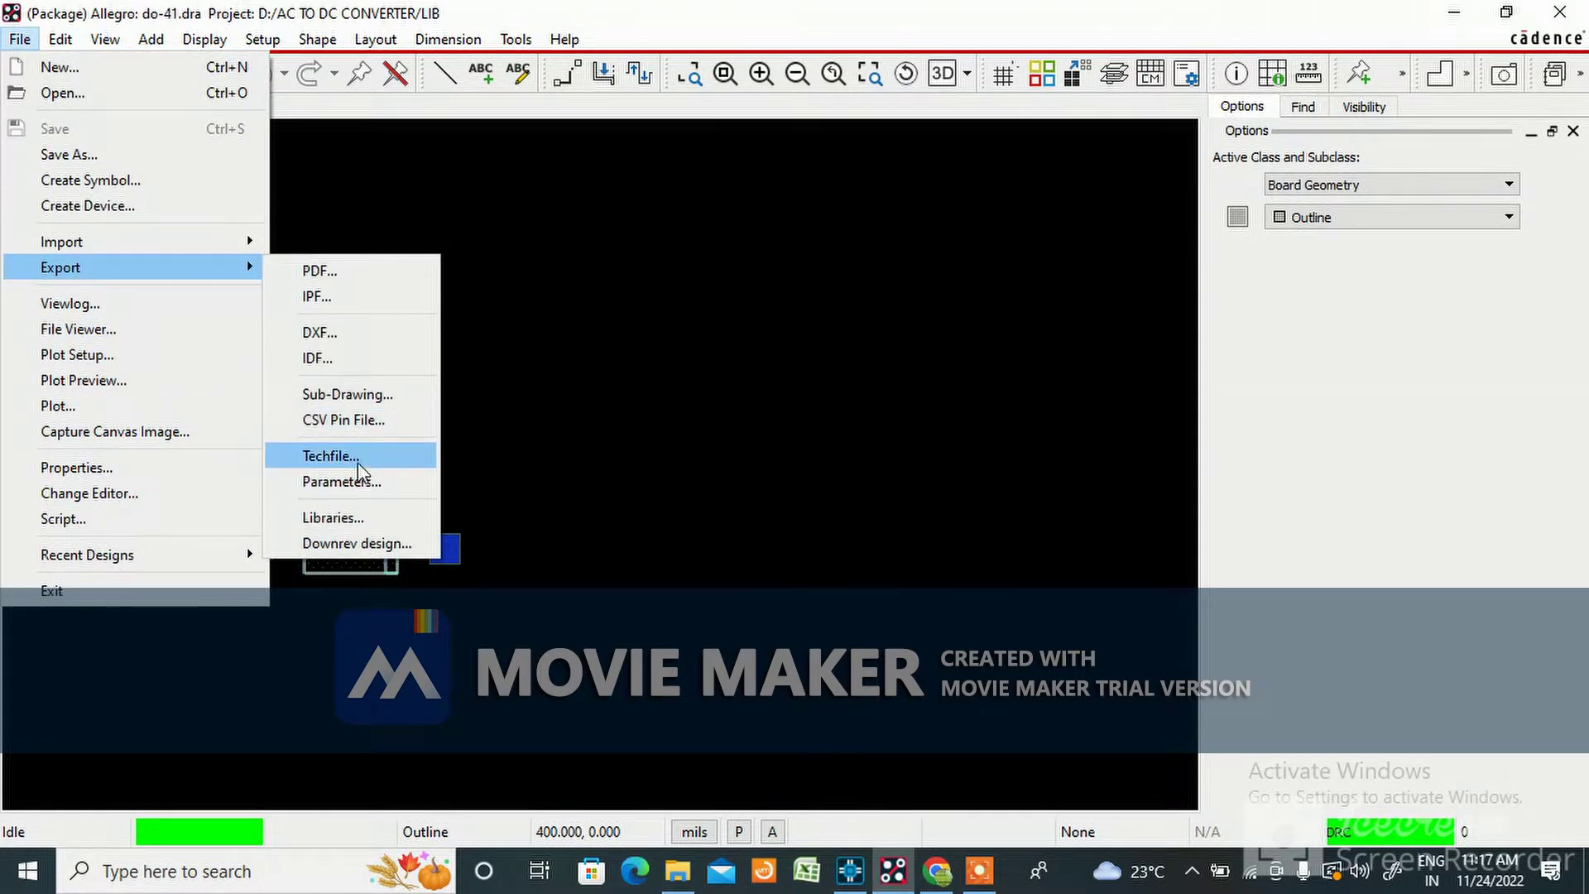
pyautogui.click(353, 519)
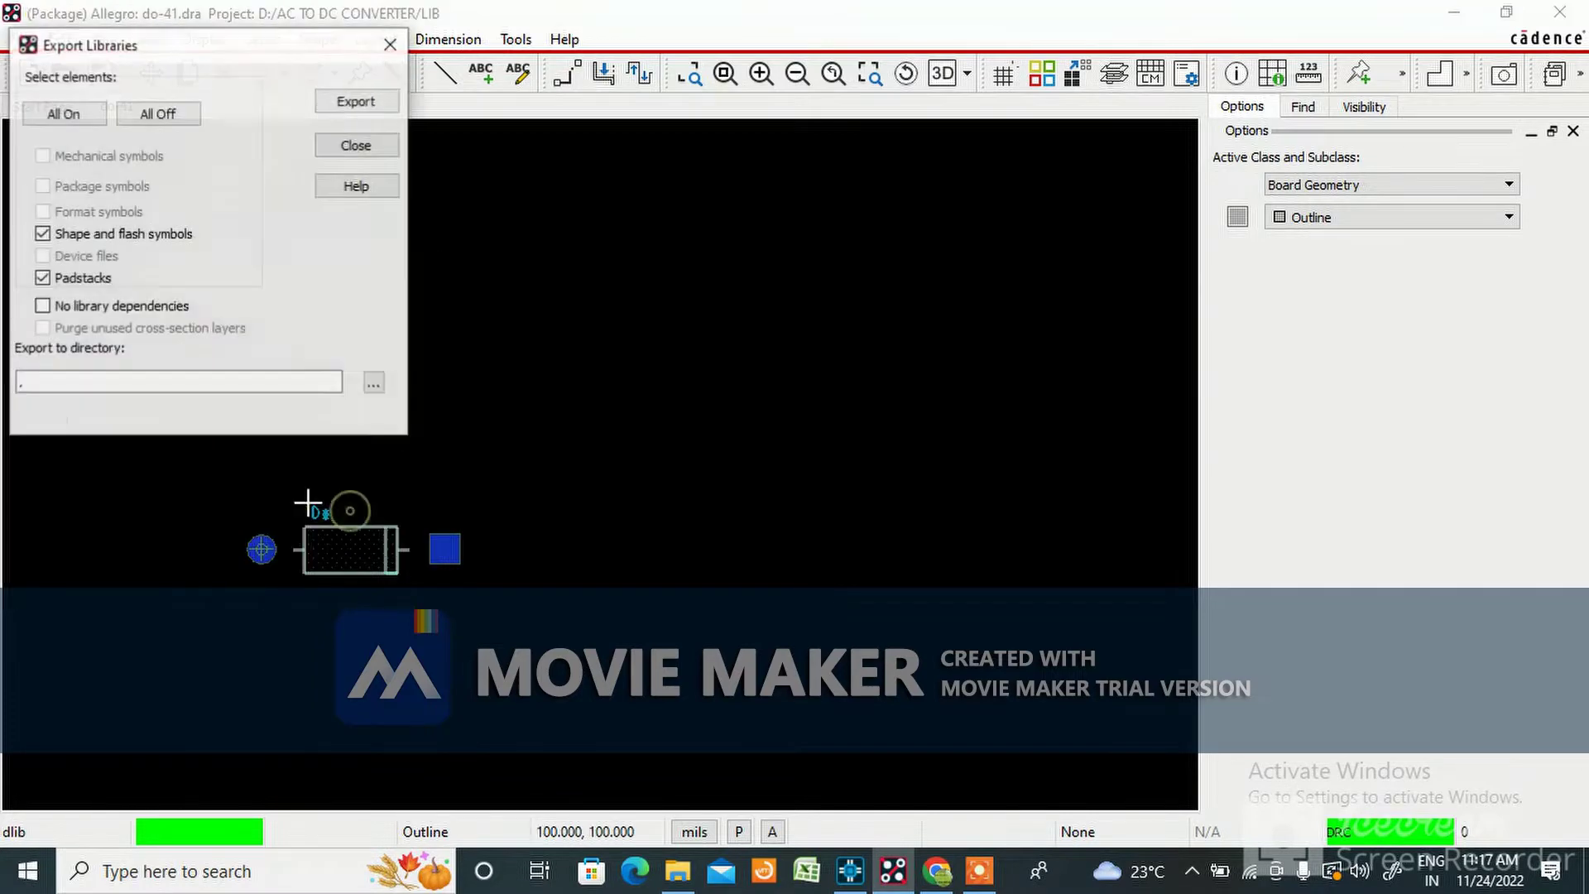
pyautogui.click(43, 307)
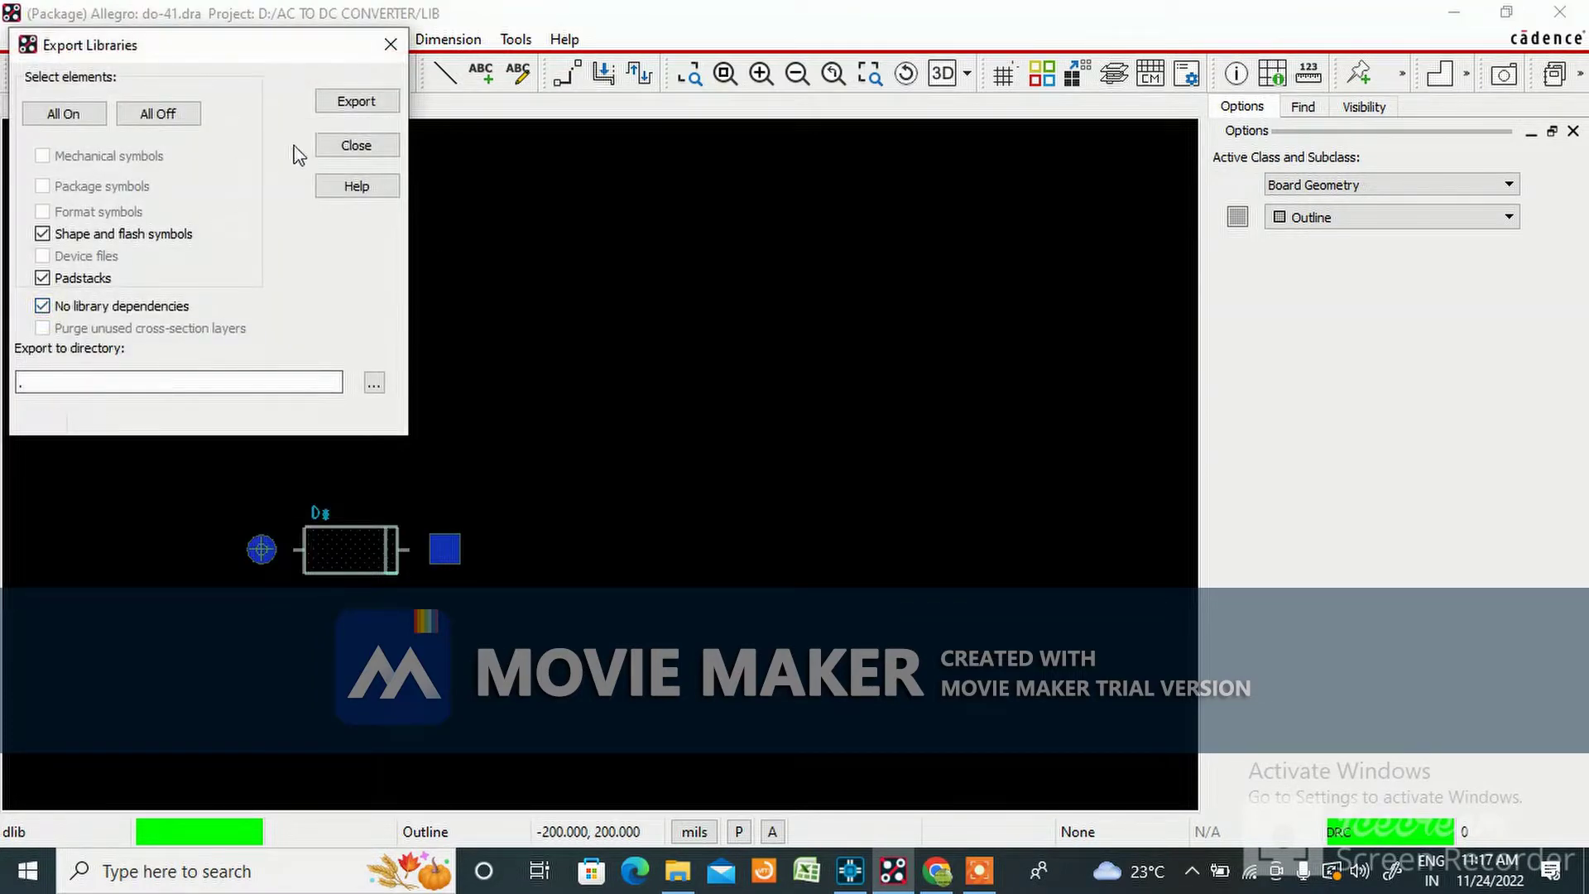
pyautogui.click(389, 103)
pyautogui.click(1045, 369)
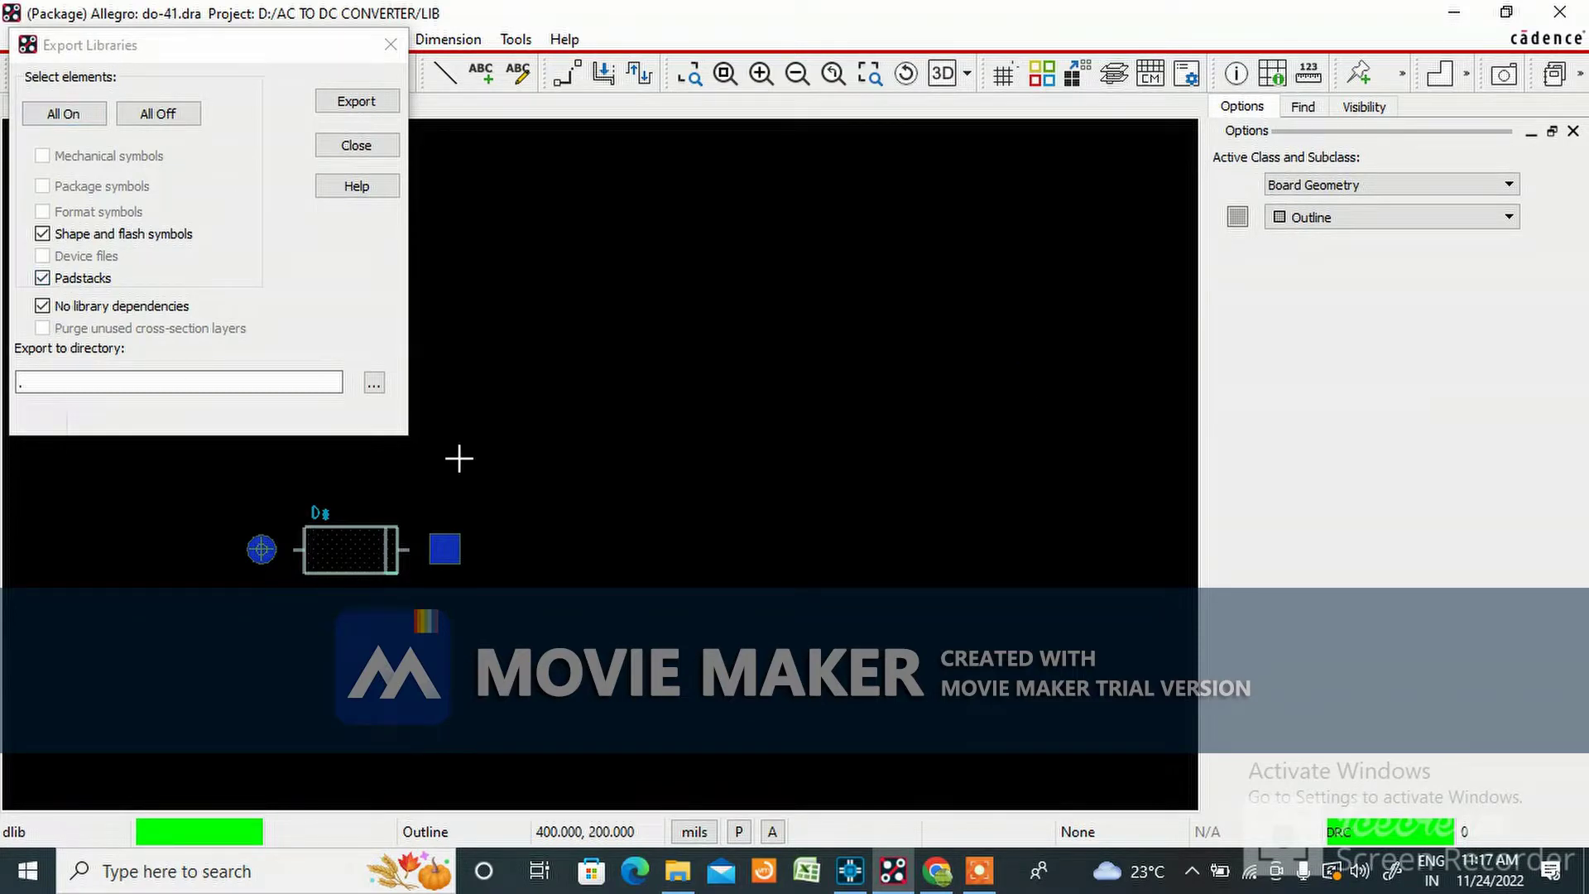
# Export the do-41 footprint's shape and flash symbols and padstacks to D:/AC TO DC CONVERTER/LIB, then close the export dialog
pyautogui.click(364, 380)
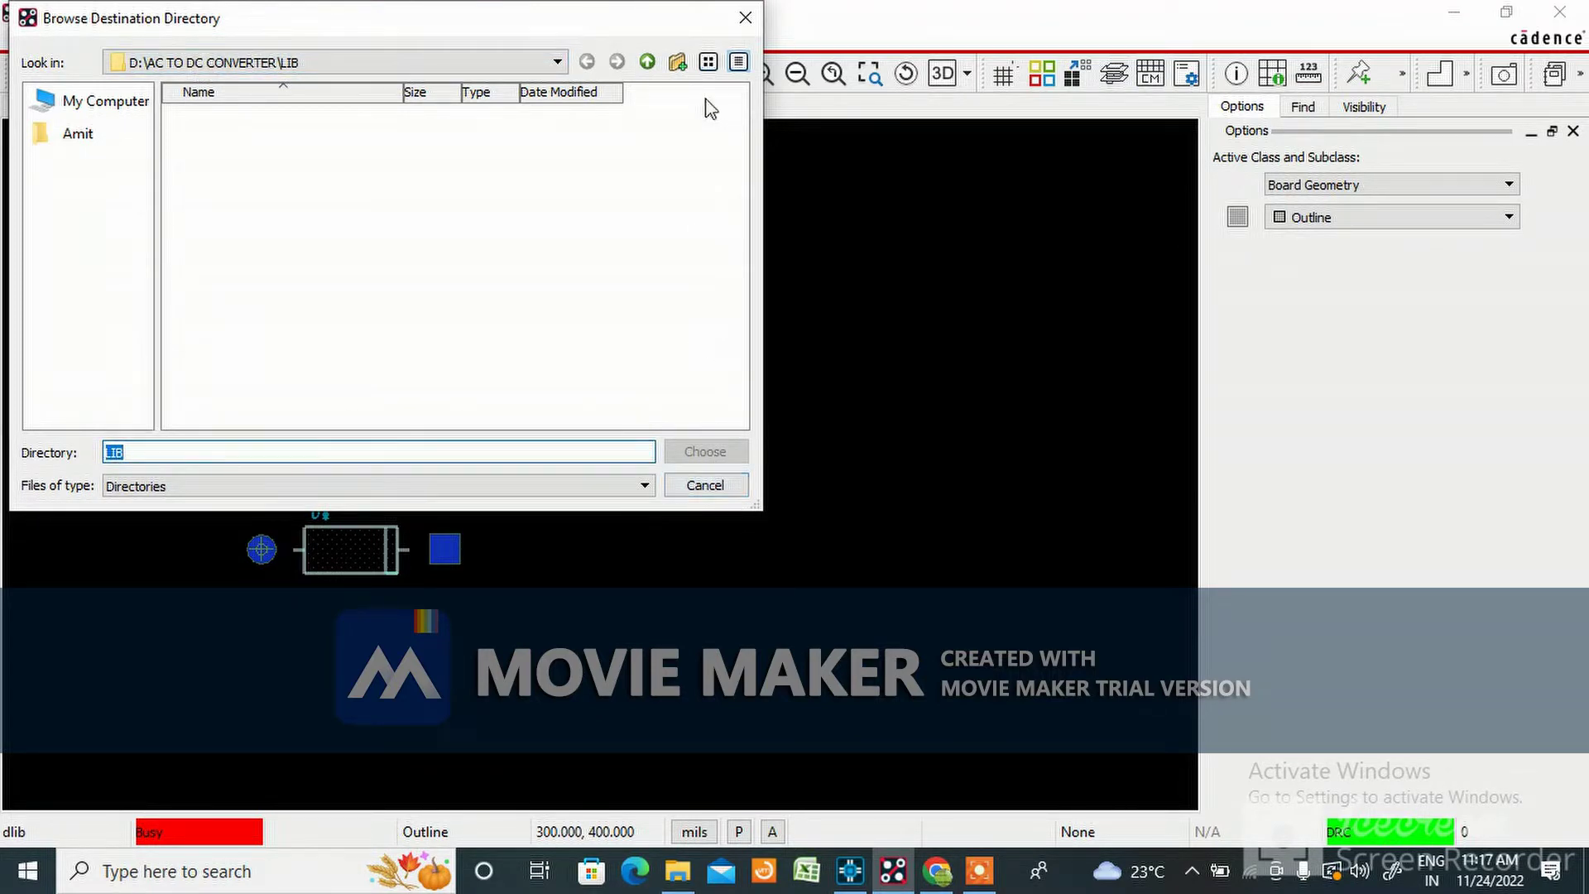
pyautogui.click(745, 17)
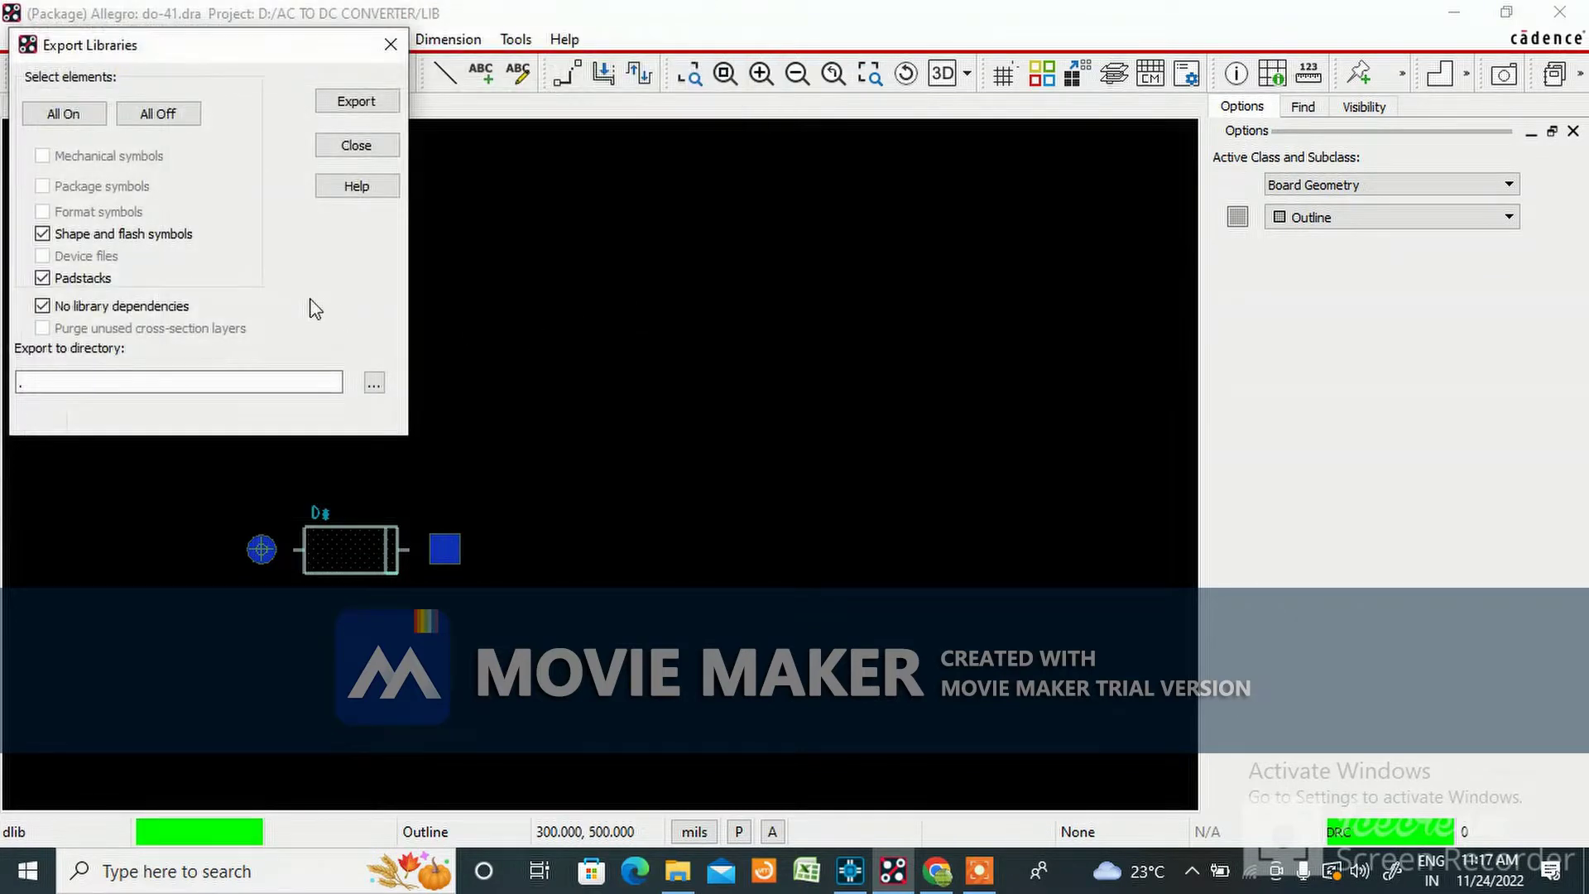
pyautogui.click(374, 383)
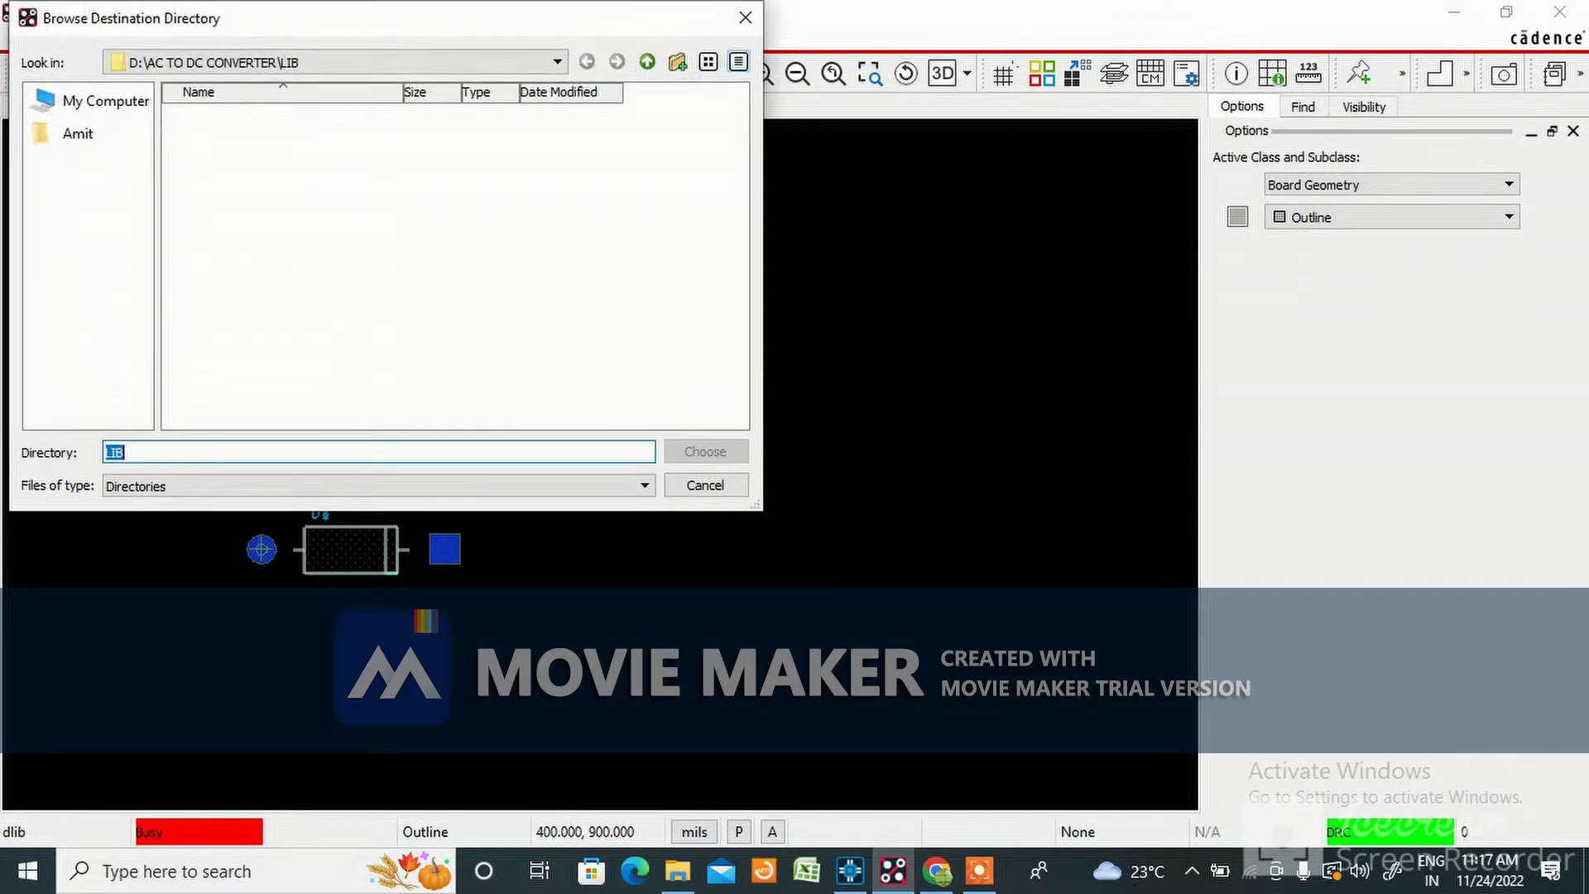
pyautogui.click(647, 62)
pyautogui.doubleClick(201, 145)
pyautogui.click(705, 451)
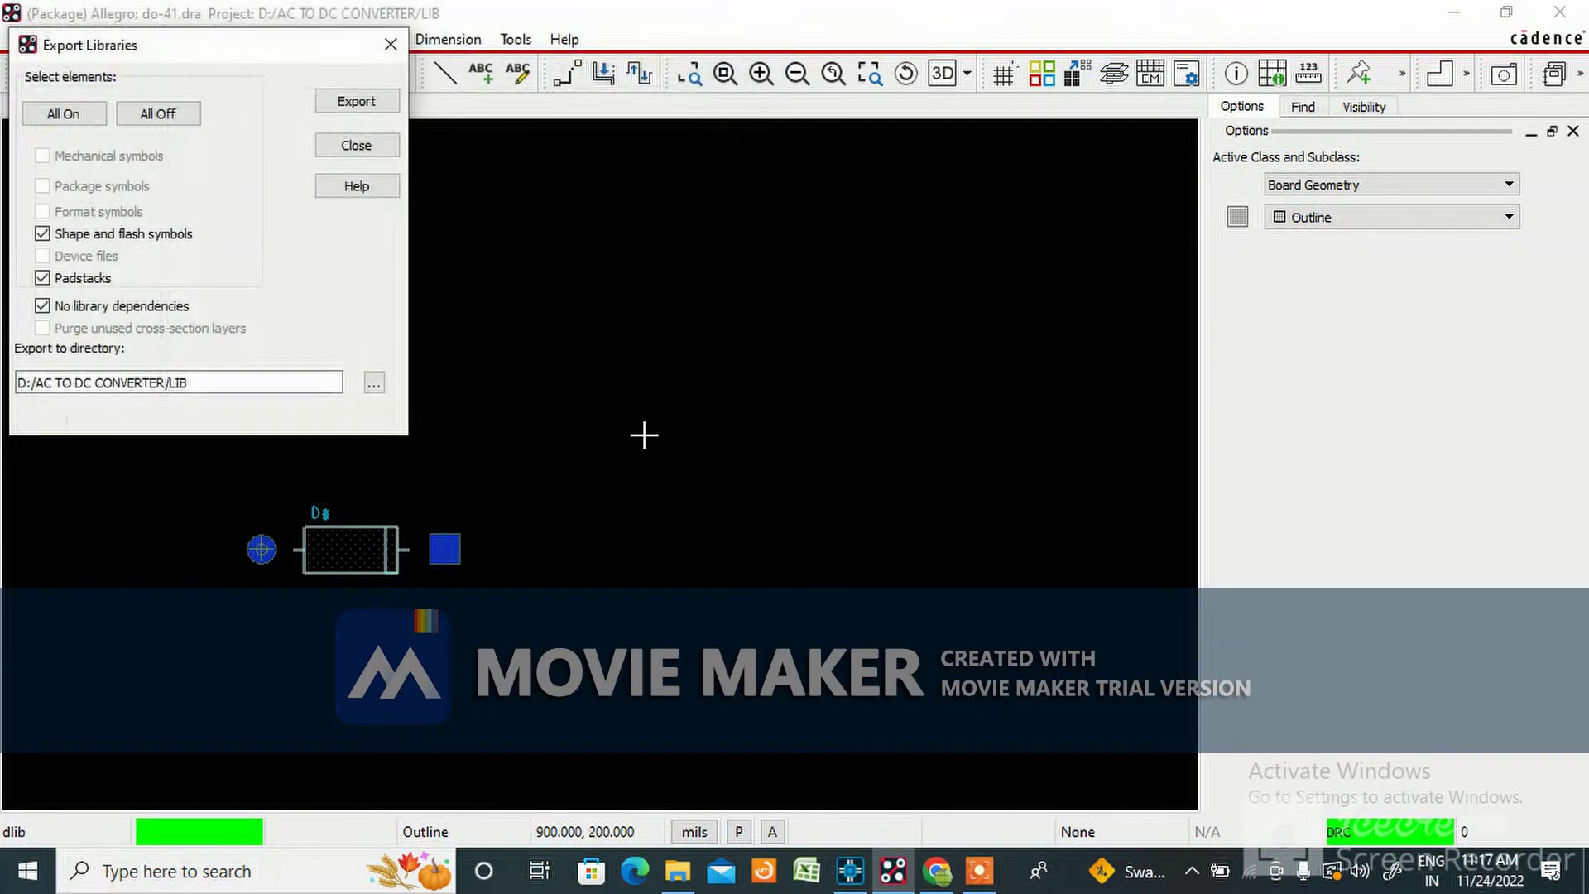
pyautogui.click(371, 100)
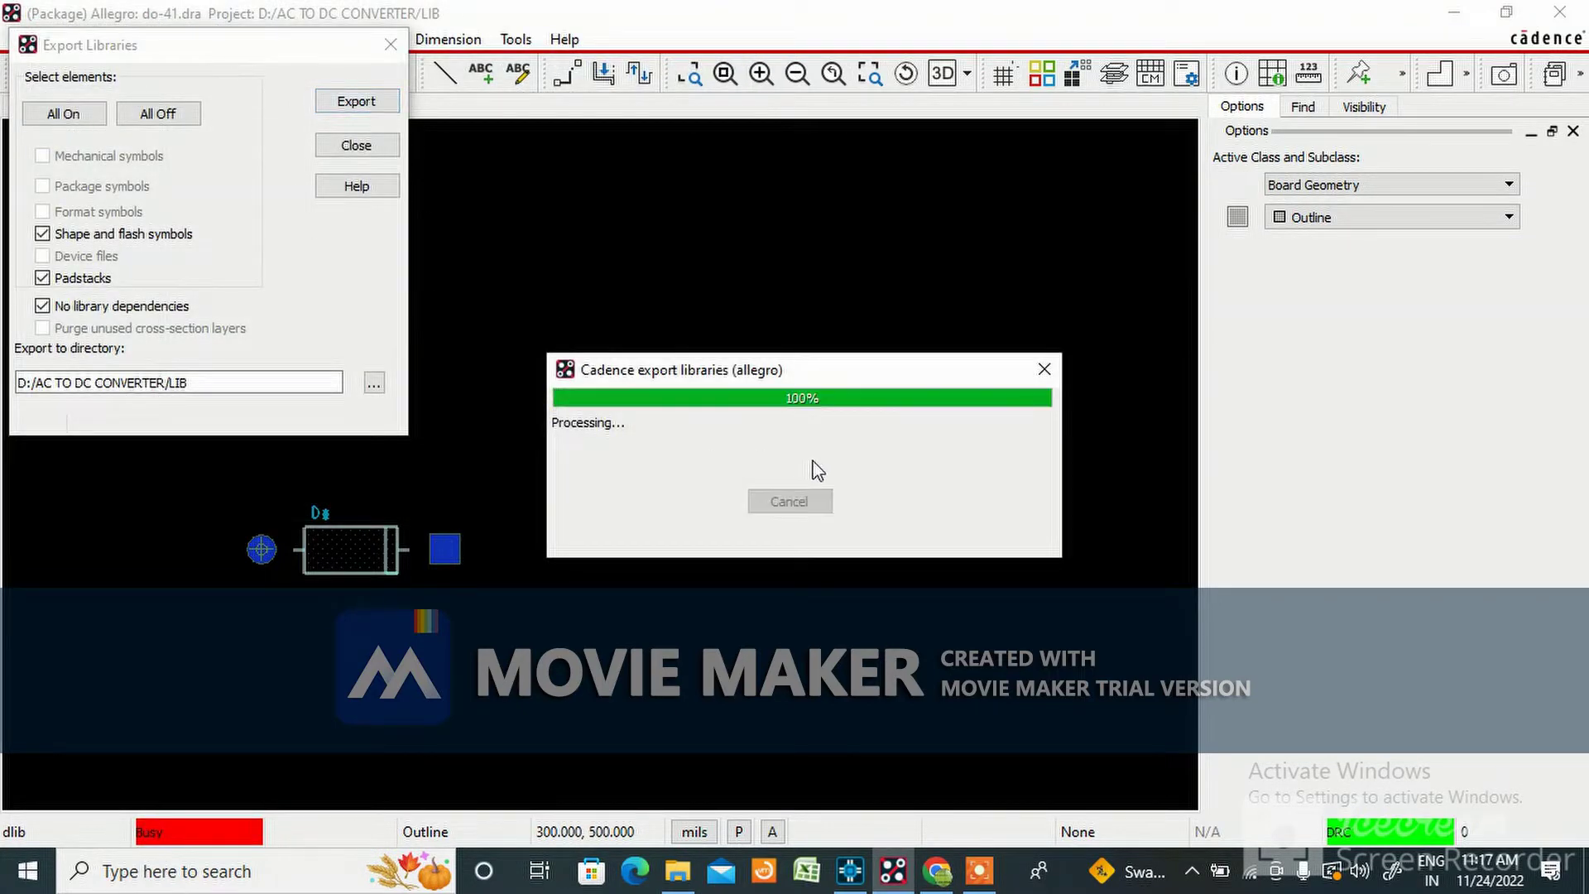
pyautogui.click(357, 145)
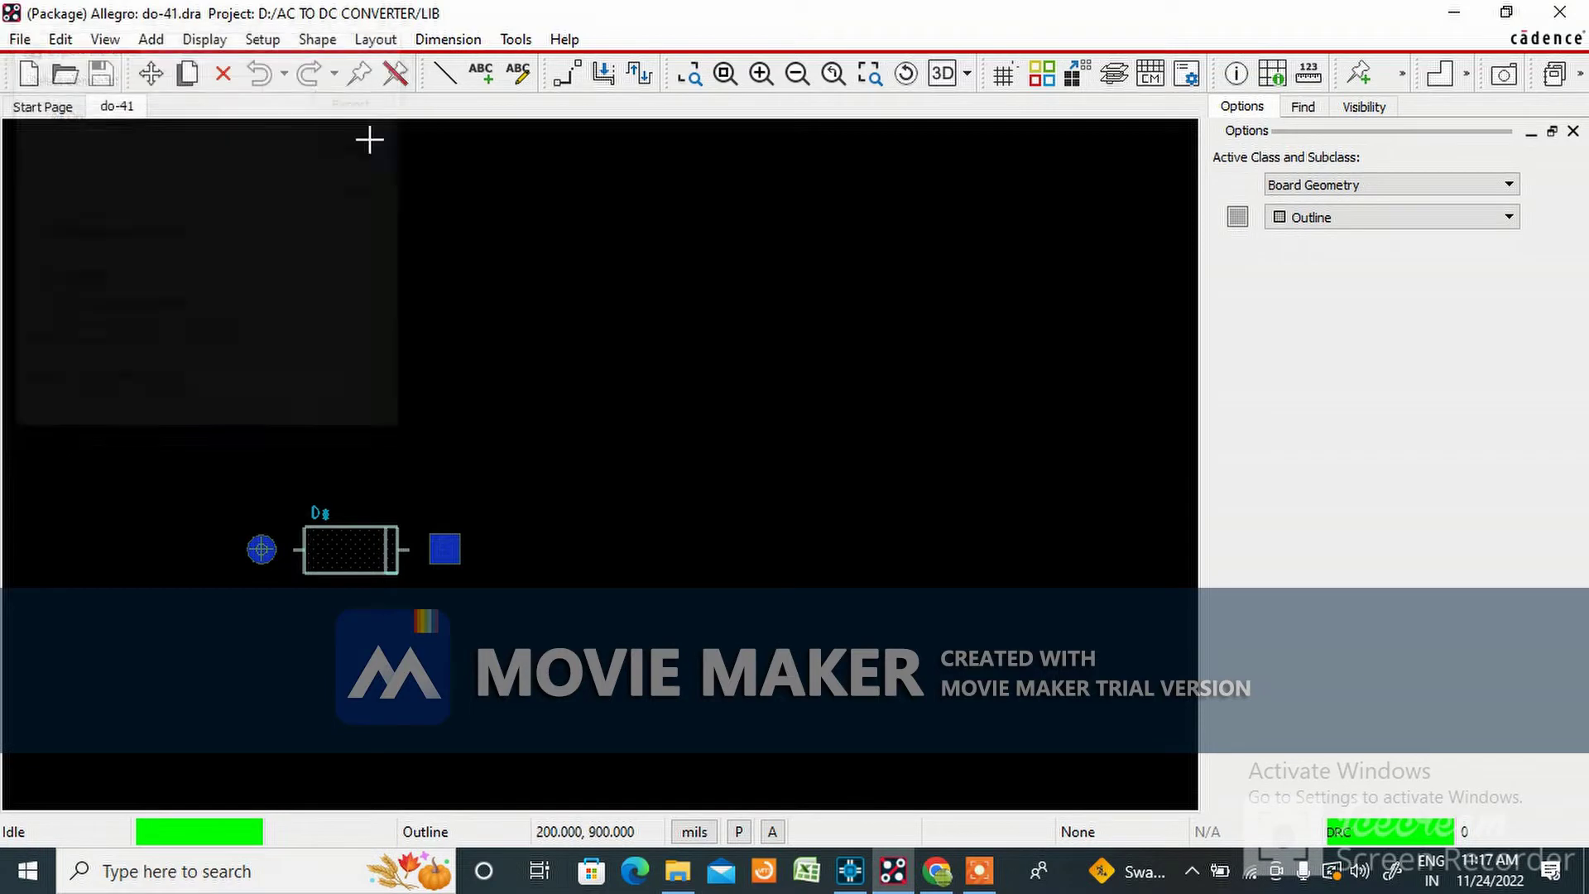
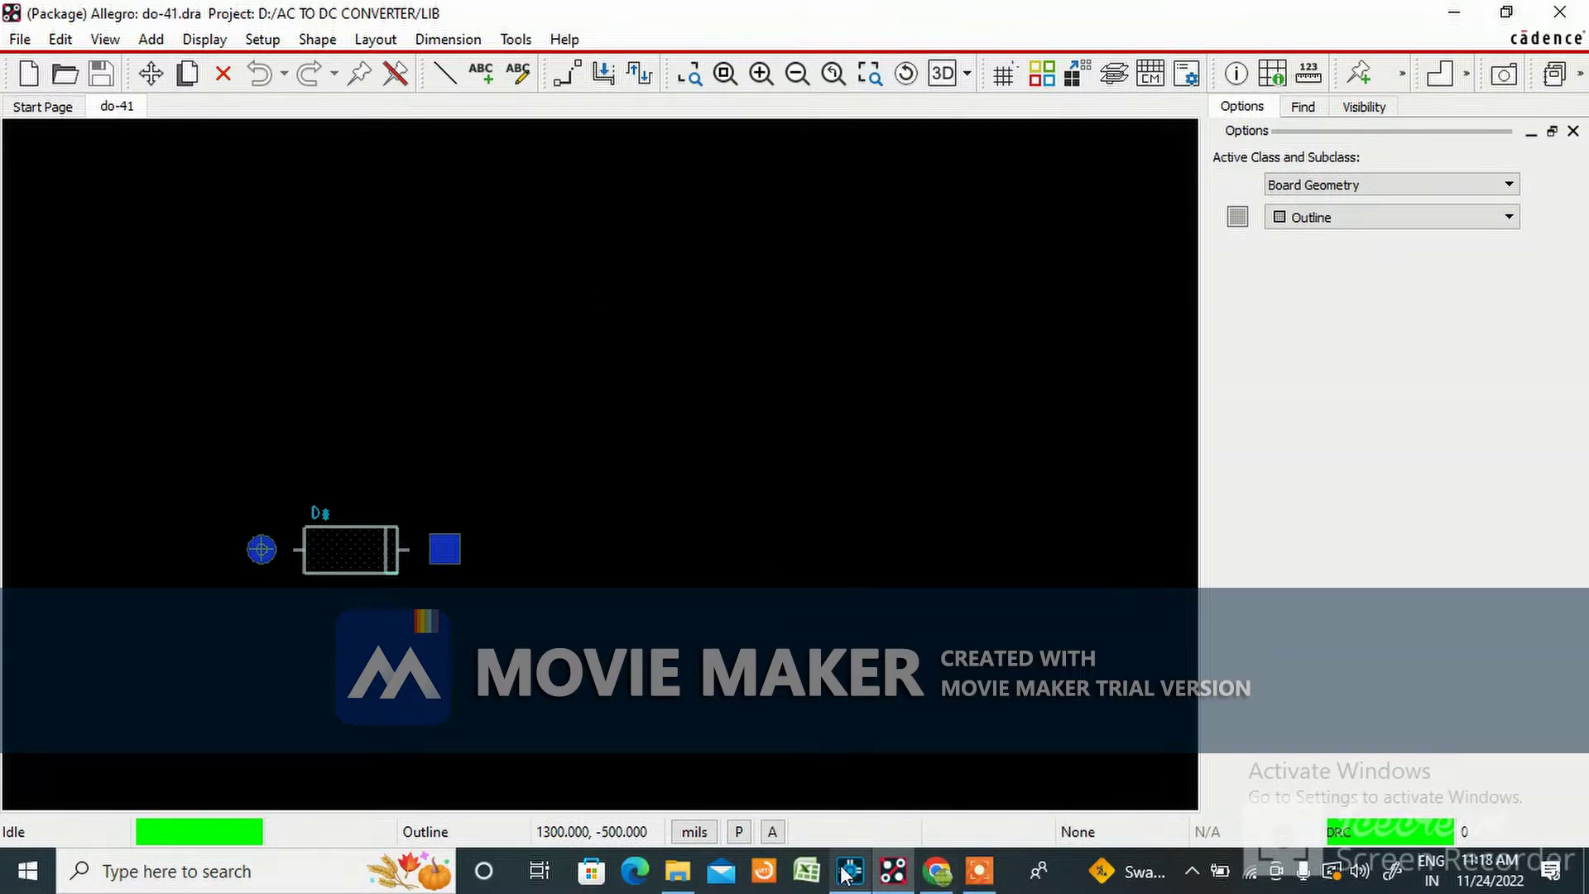
# Switch to OrCAD Capture and examine the AC-to-DC converter schematic for the components that need footprints
pyautogui.moveTo(853, 871)
pyautogui.click(826, 720)
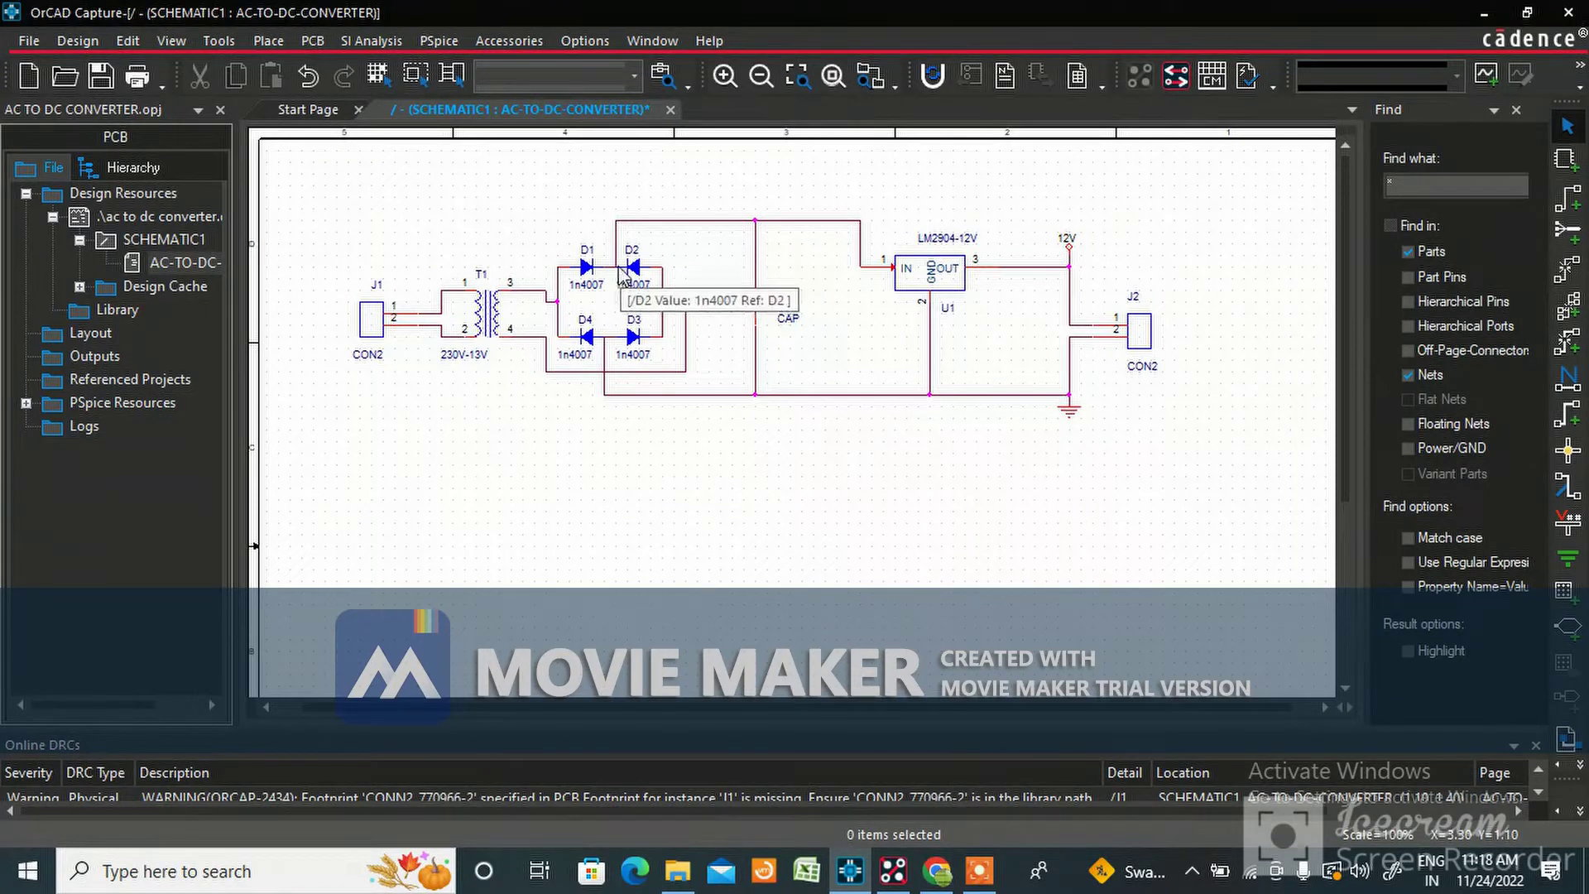
pyautogui.moveTo(937, 284)
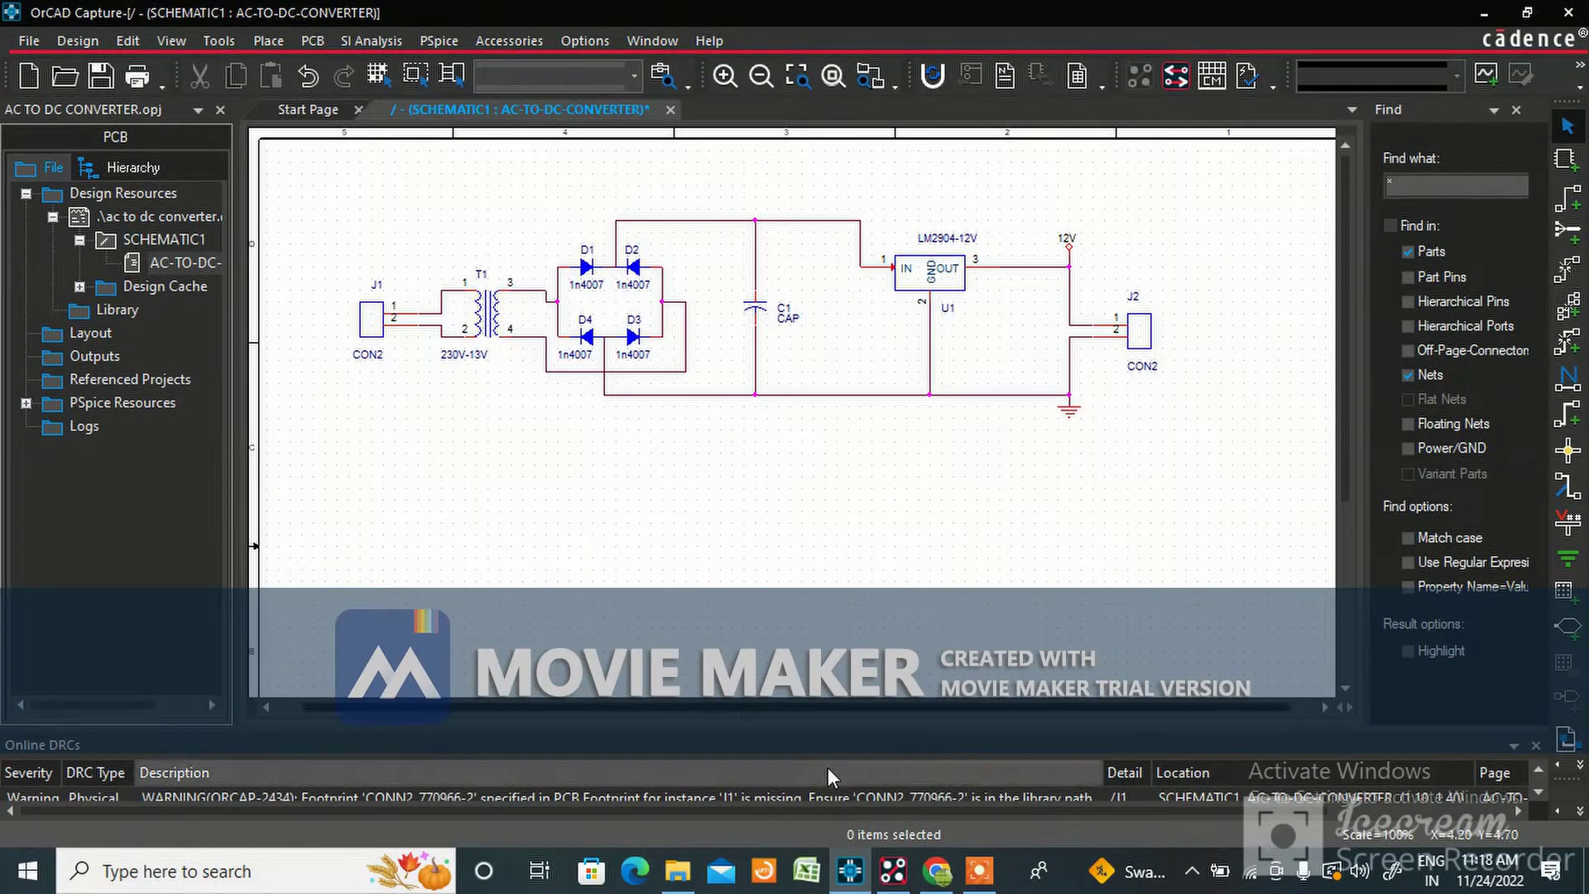
pyautogui.moveTo(997, 882)
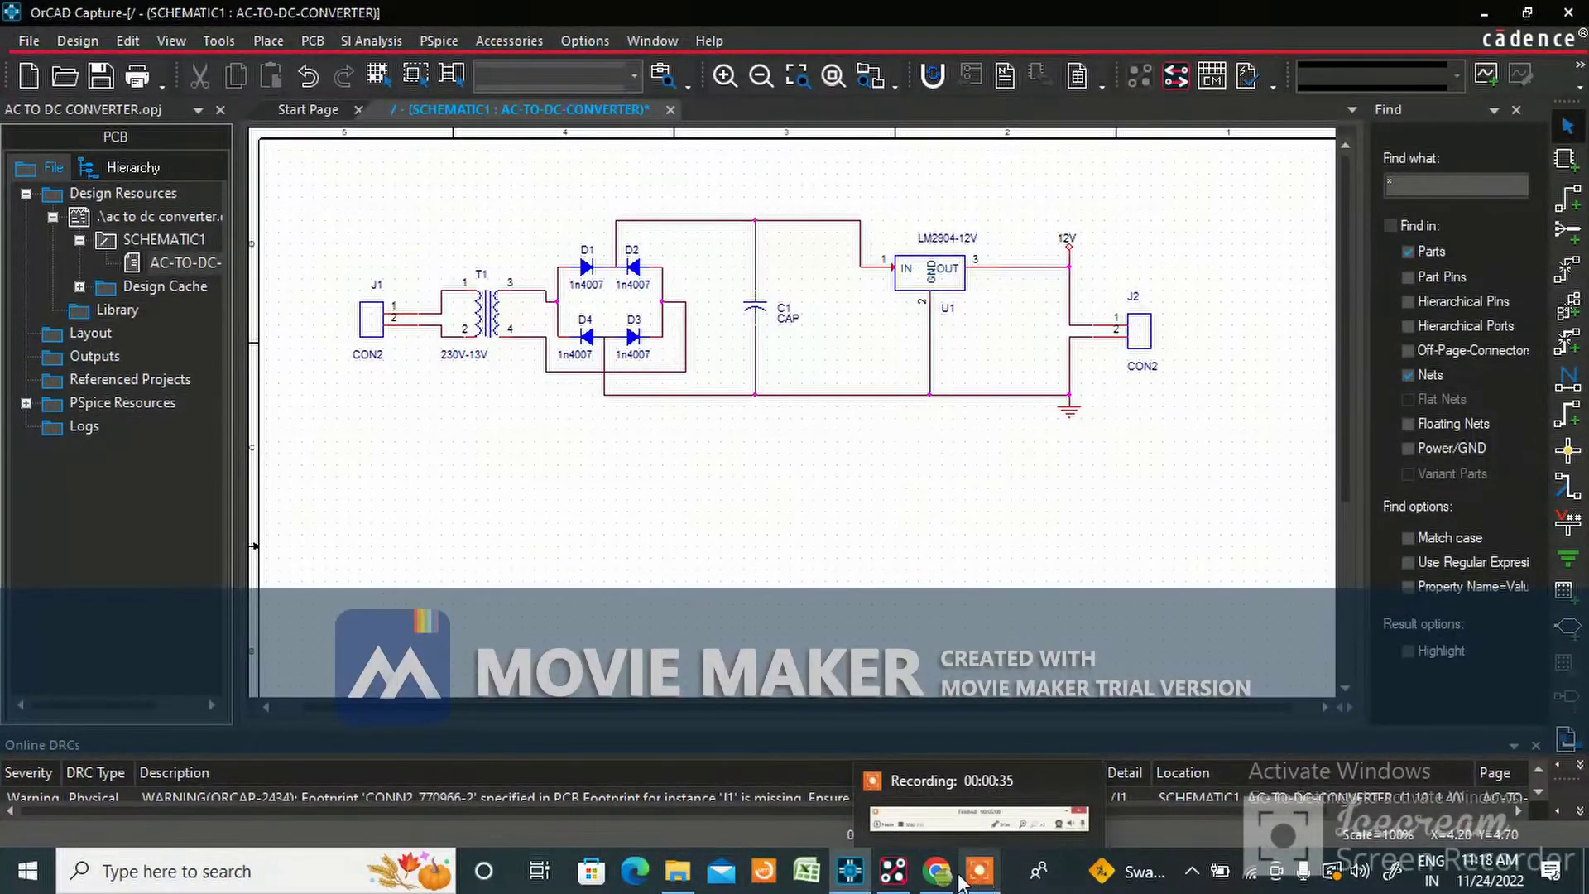
pyautogui.moveTo(893, 873)
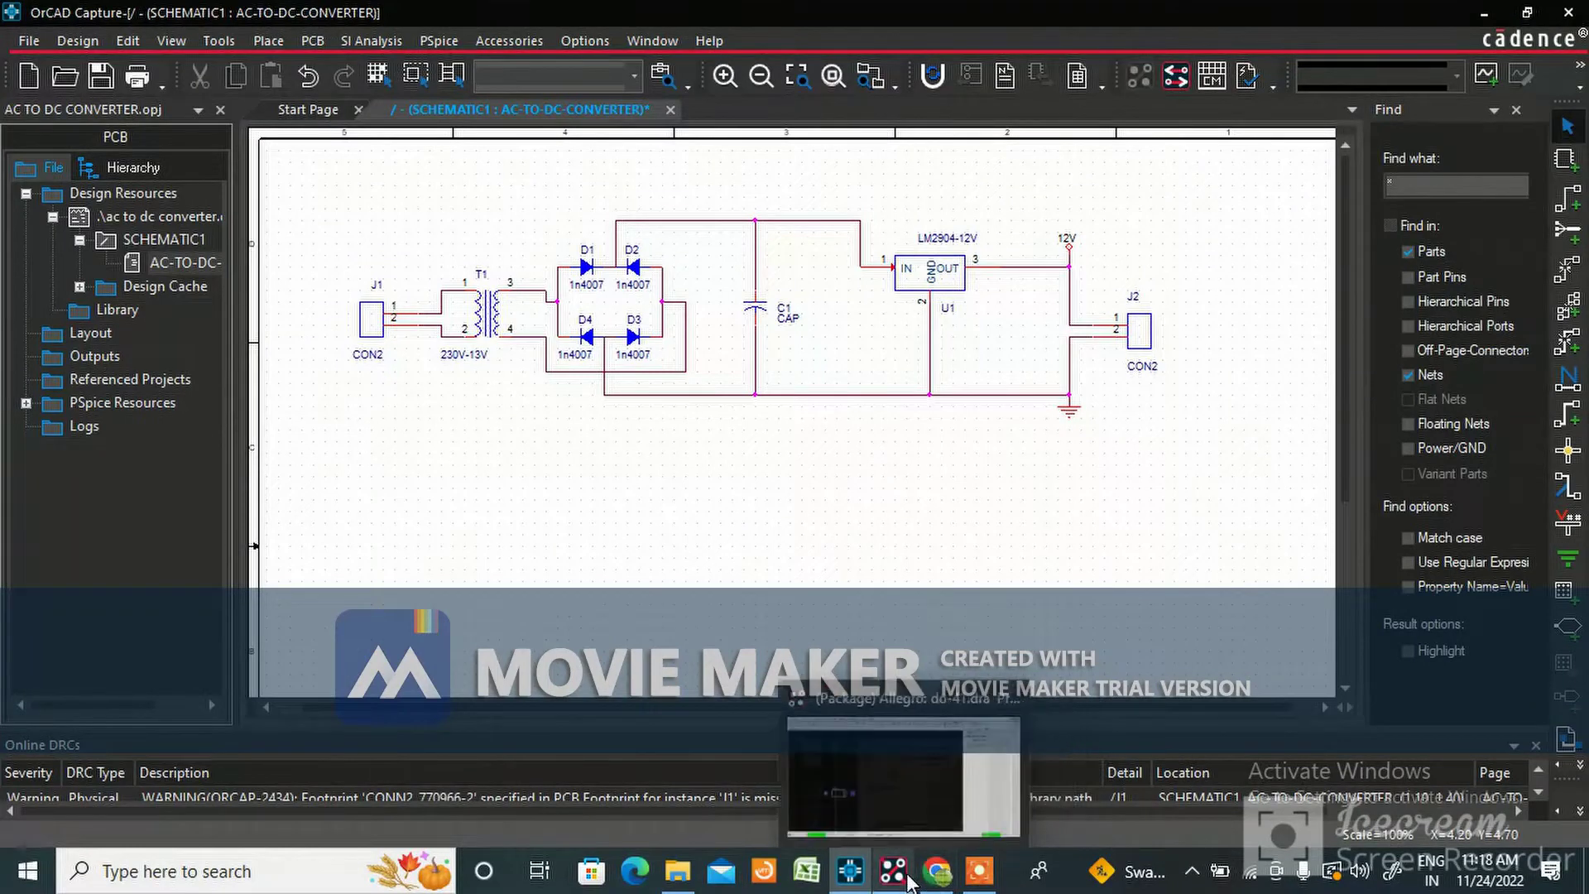
# Return to Allegro and browse for a symbol drawing to open in D:\MCAD PROJECTS\cadence lib
pyautogui.click(893, 771)
pyautogui.click(64, 74)
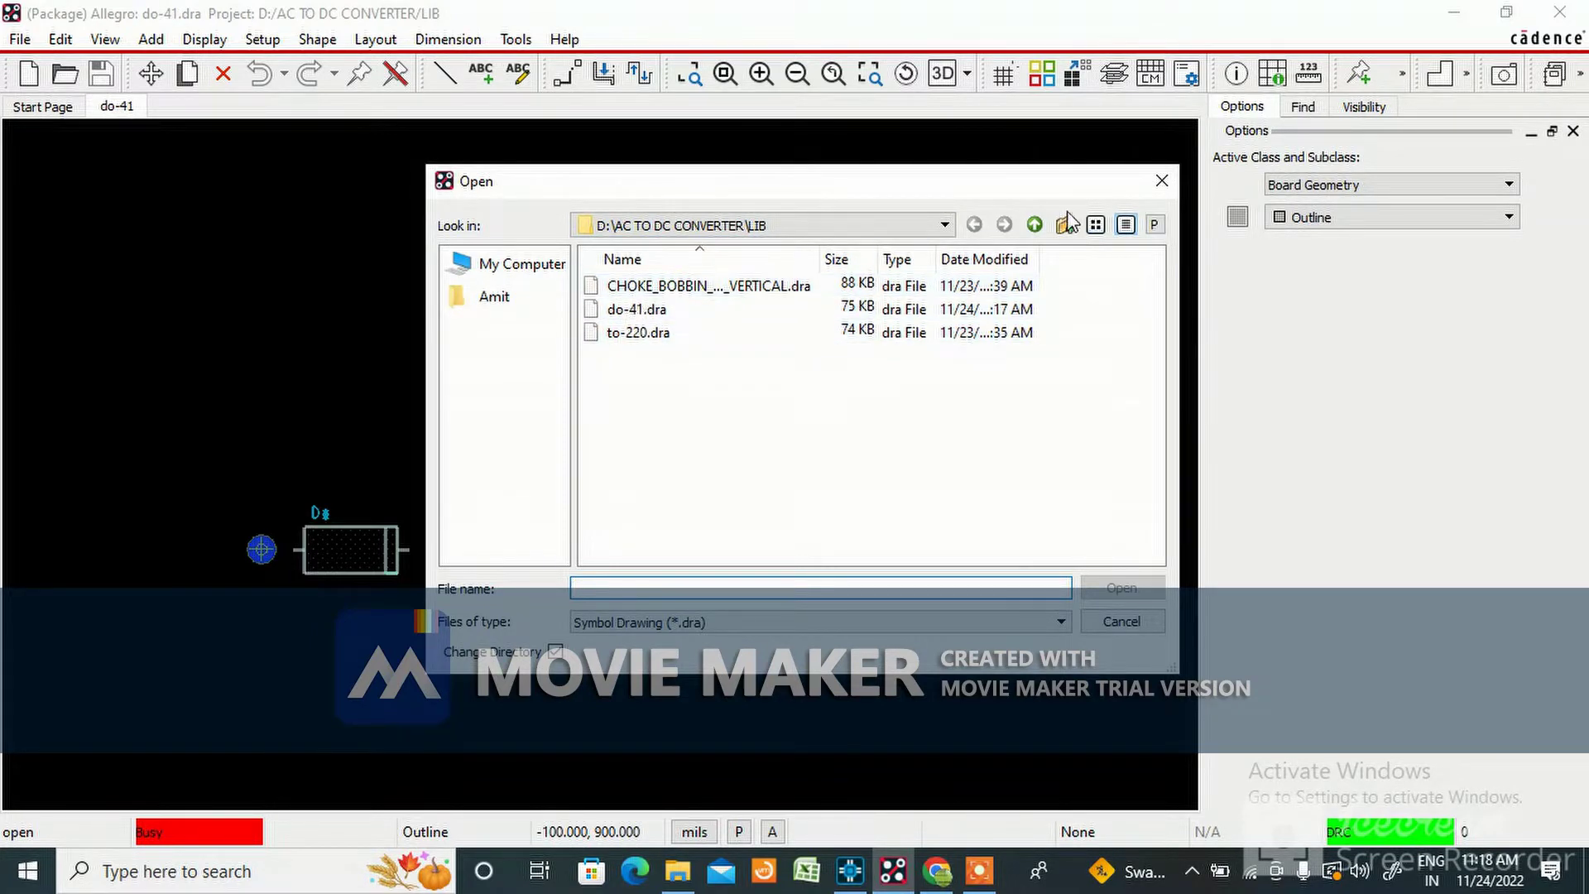
pyautogui.click(1036, 225)
pyautogui.click(1035, 226)
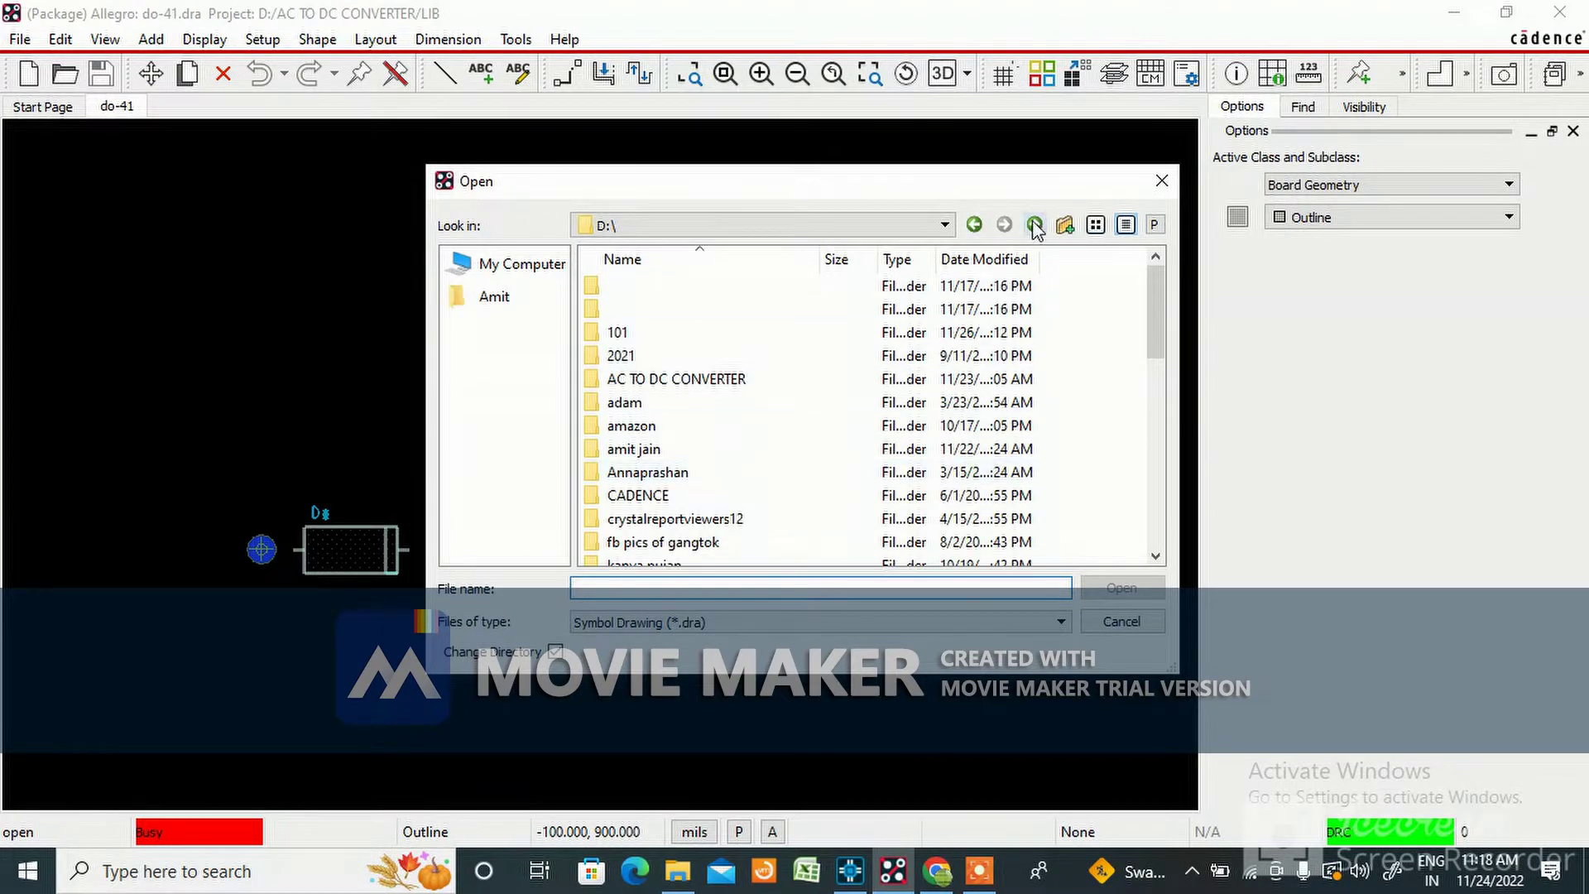
pyautogui.click(1035, 226)
pyautogui.click(670, 315)
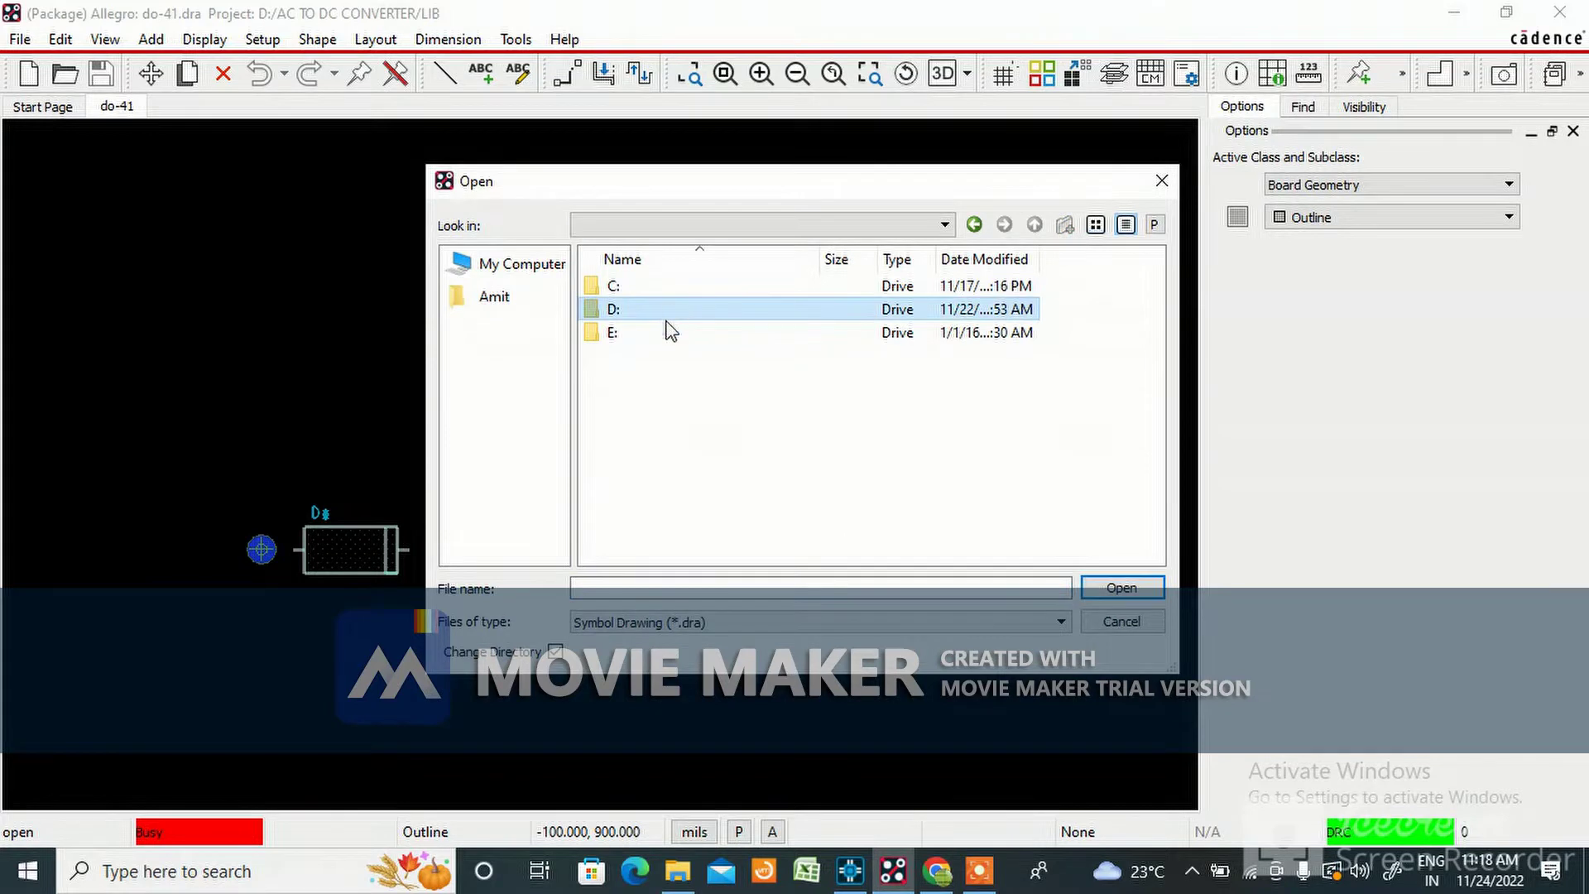
pyautogui.doubleClick(670, 310)
pyautogui.scroll(-1, 711, 520)
pyautogui.scroll(-2, 711, 520)
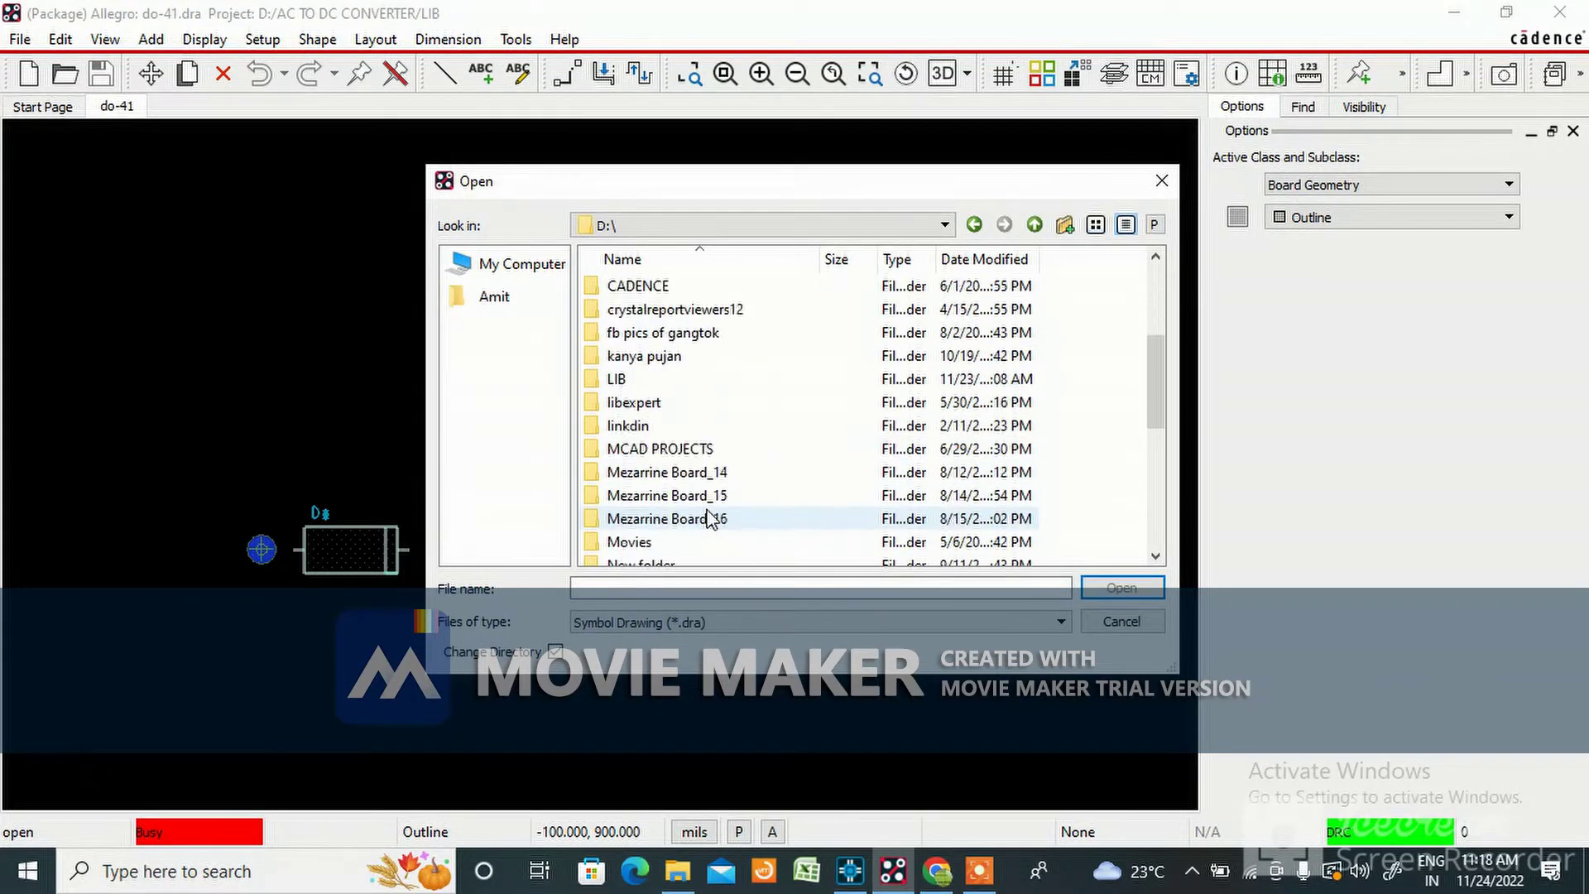
pyautogui.doubleClick(691, 453)
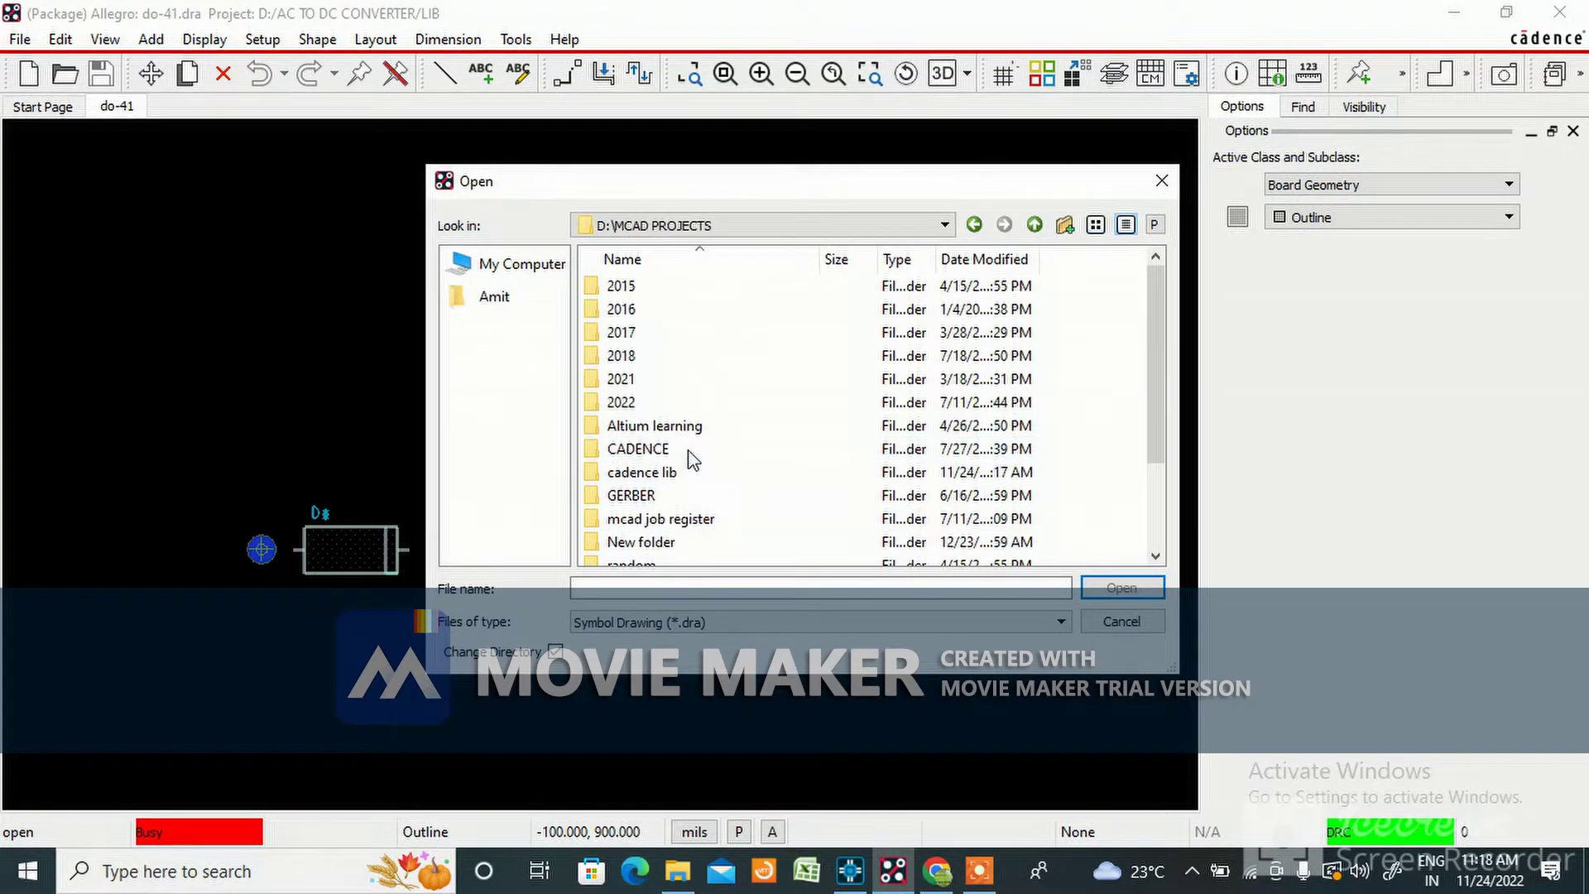
pyautogui.doubleClick(672, 470)
# Open the capacitor drawing cap_1000uf350v_2p.dra, accepting its update to the current release
pyautogui.click(596, 589)
pyautogui.write('ca')
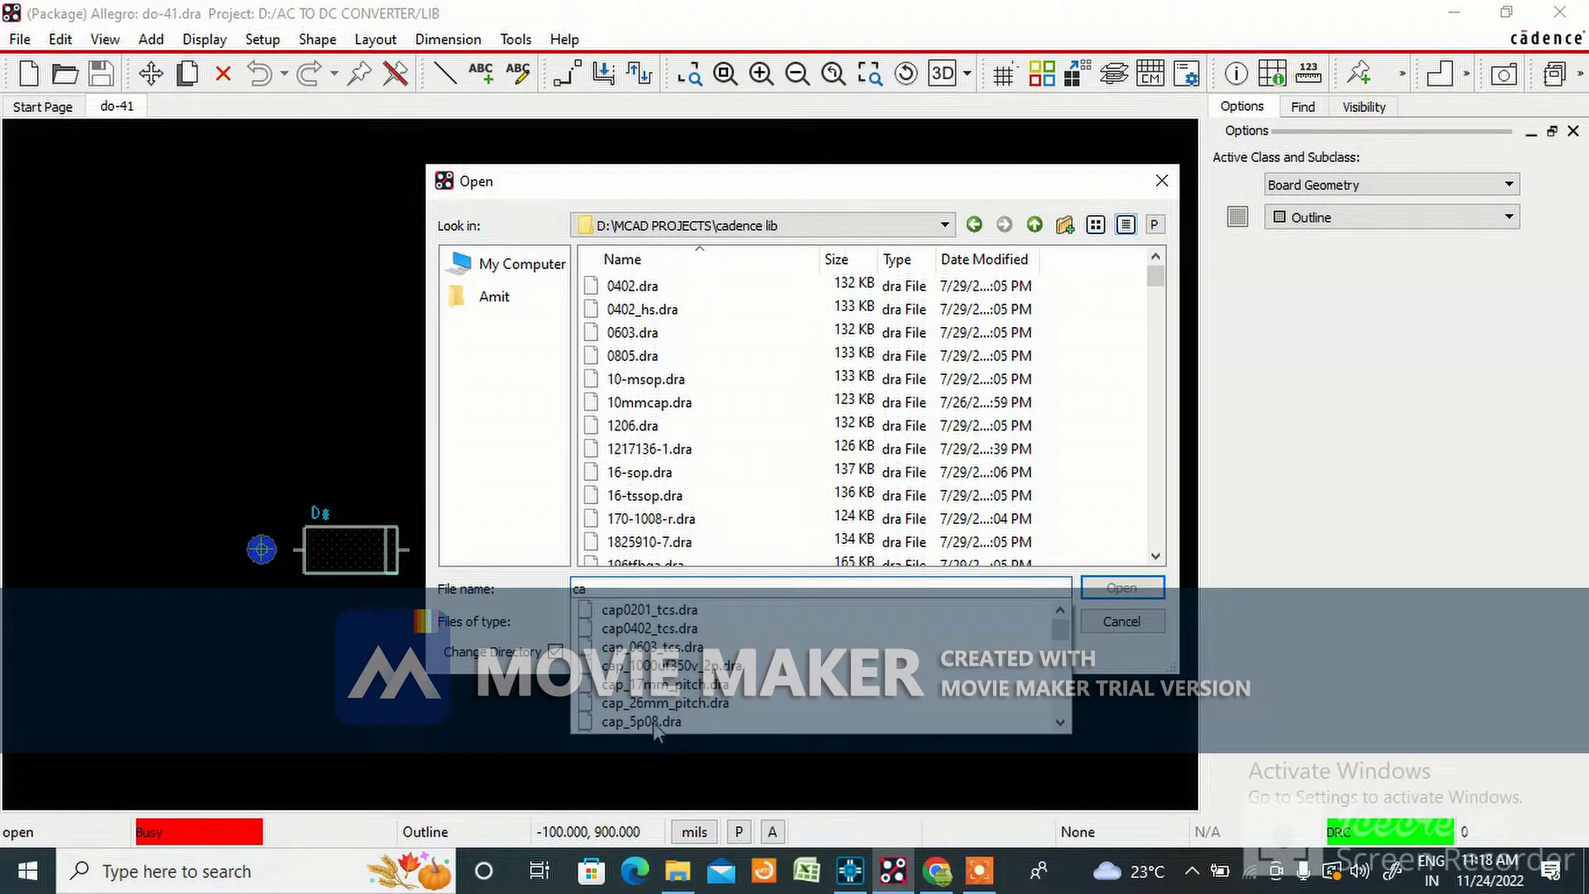
pyautogui.click(670, 666)
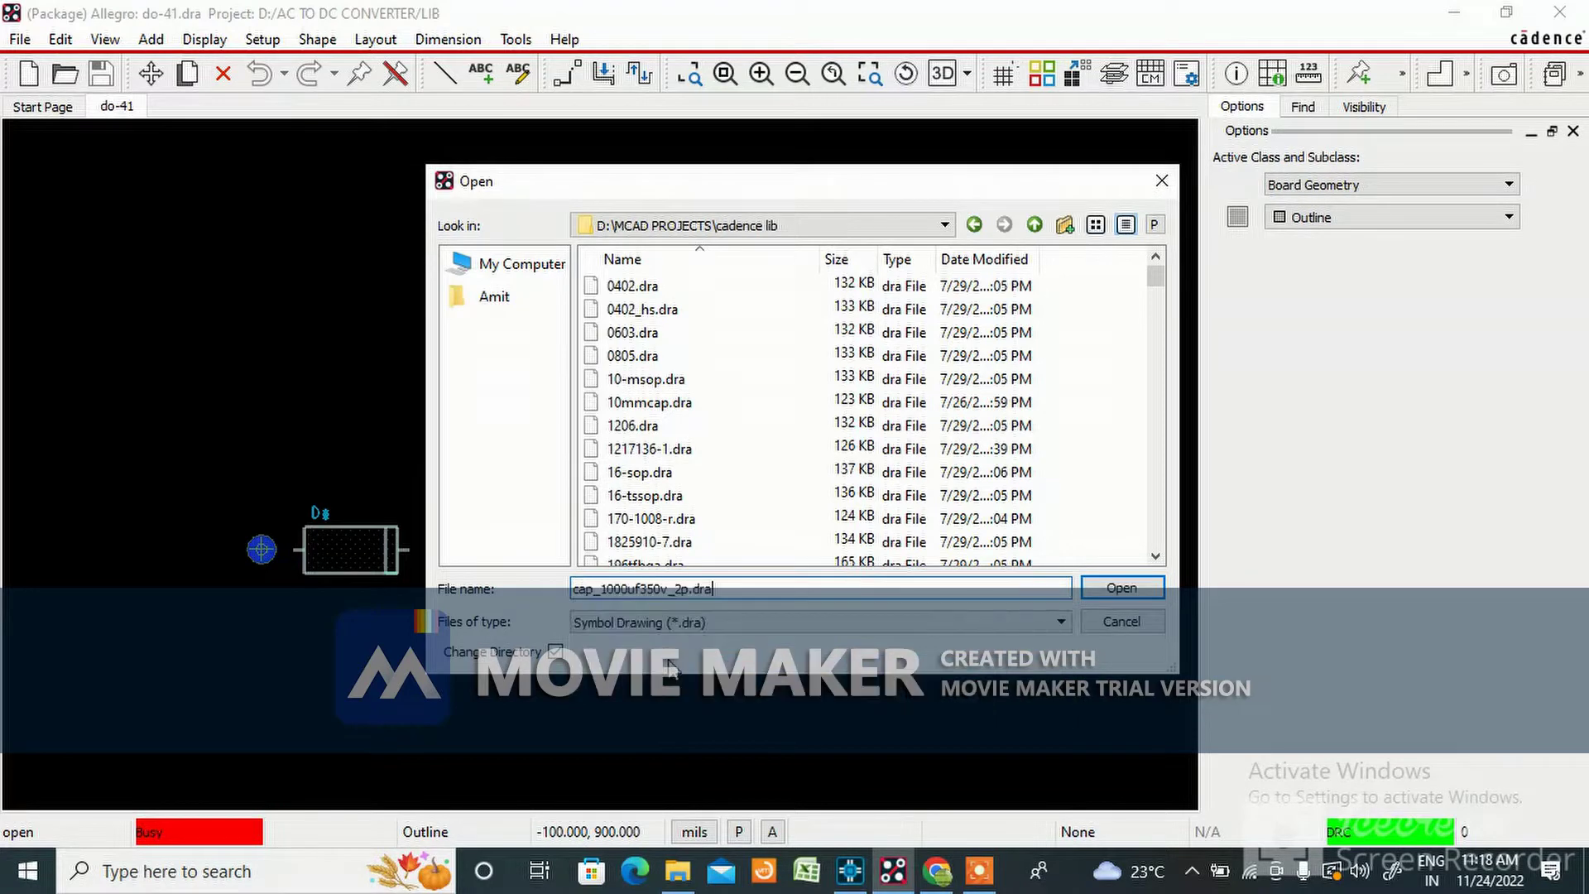
pyautogui.click(1115, 590)
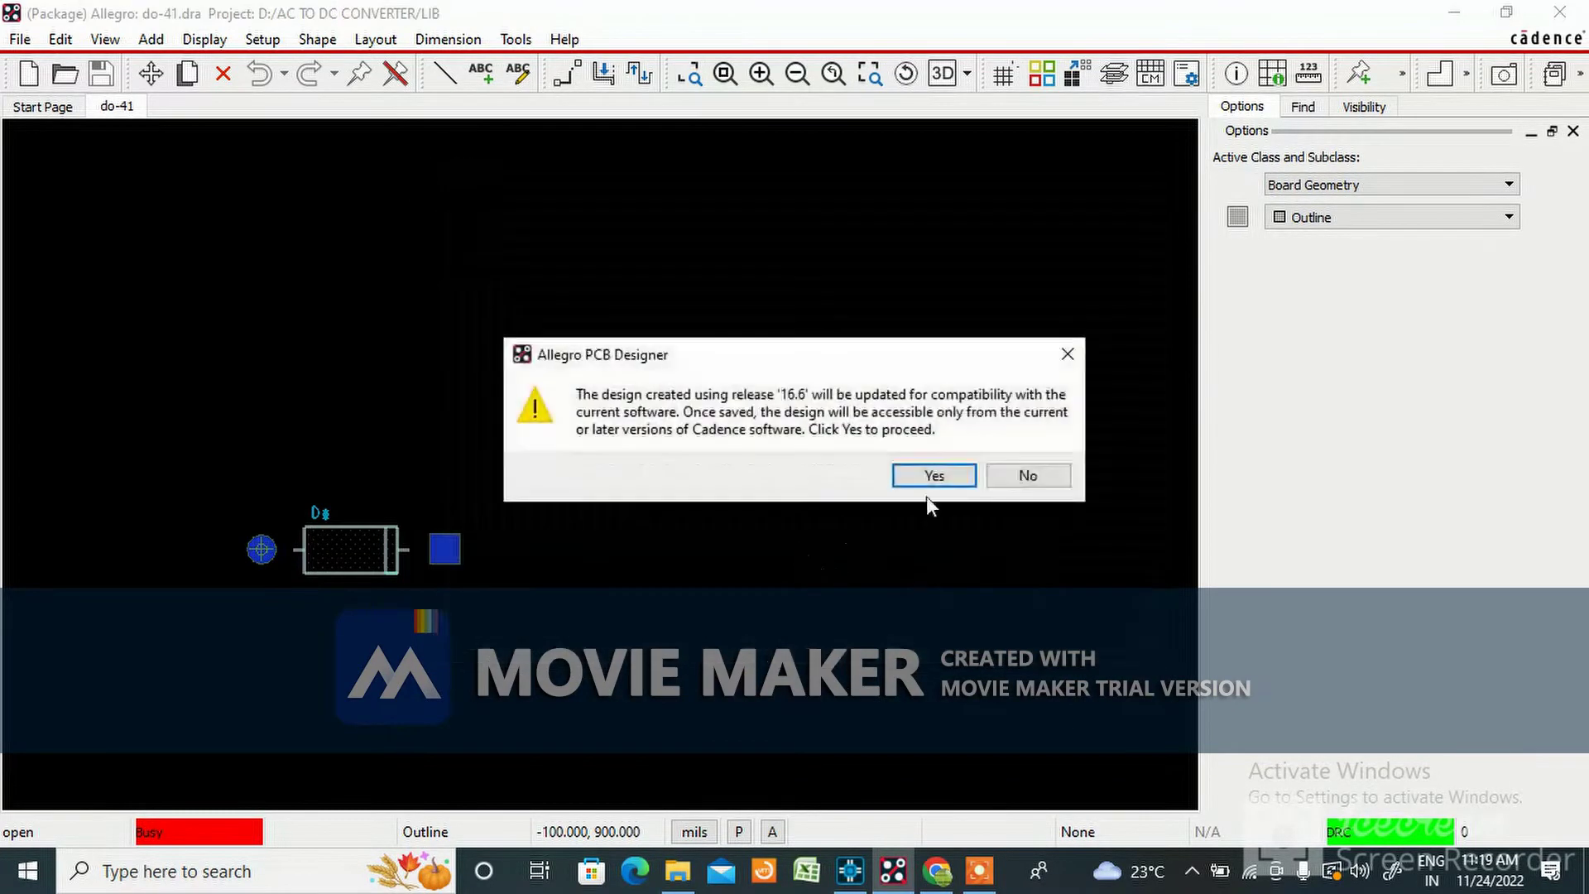
pyautogui.click(936, 475)
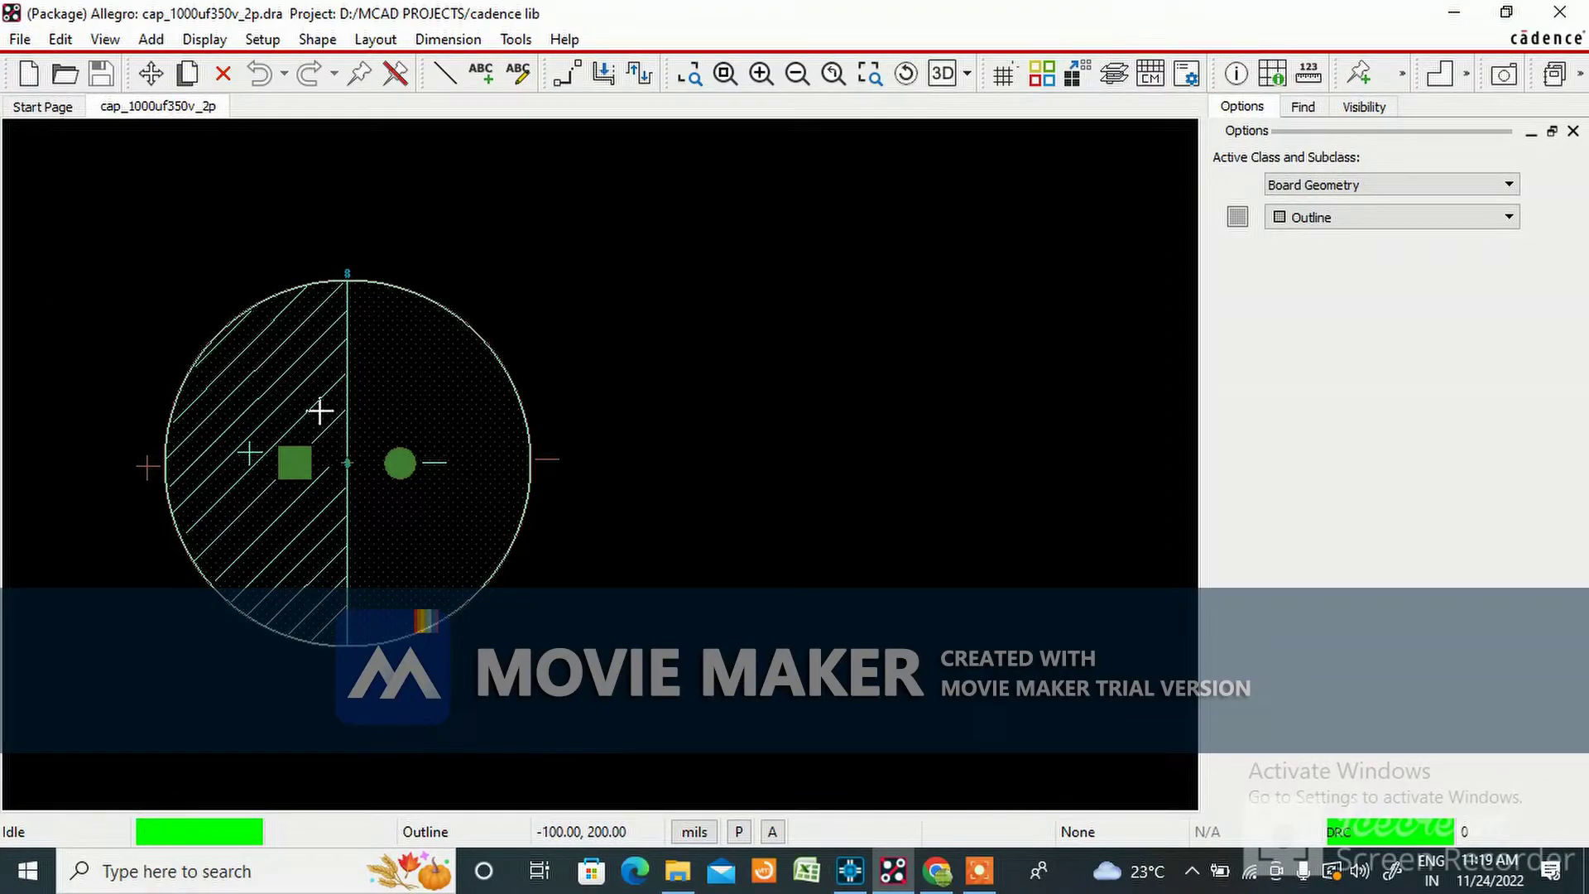
# Save a copy of the capacitor footprint as cap_1000uf350v_2p.dra in D:\AC TO DC CONVERTER\LIB
pyautogui.click(20, 39)
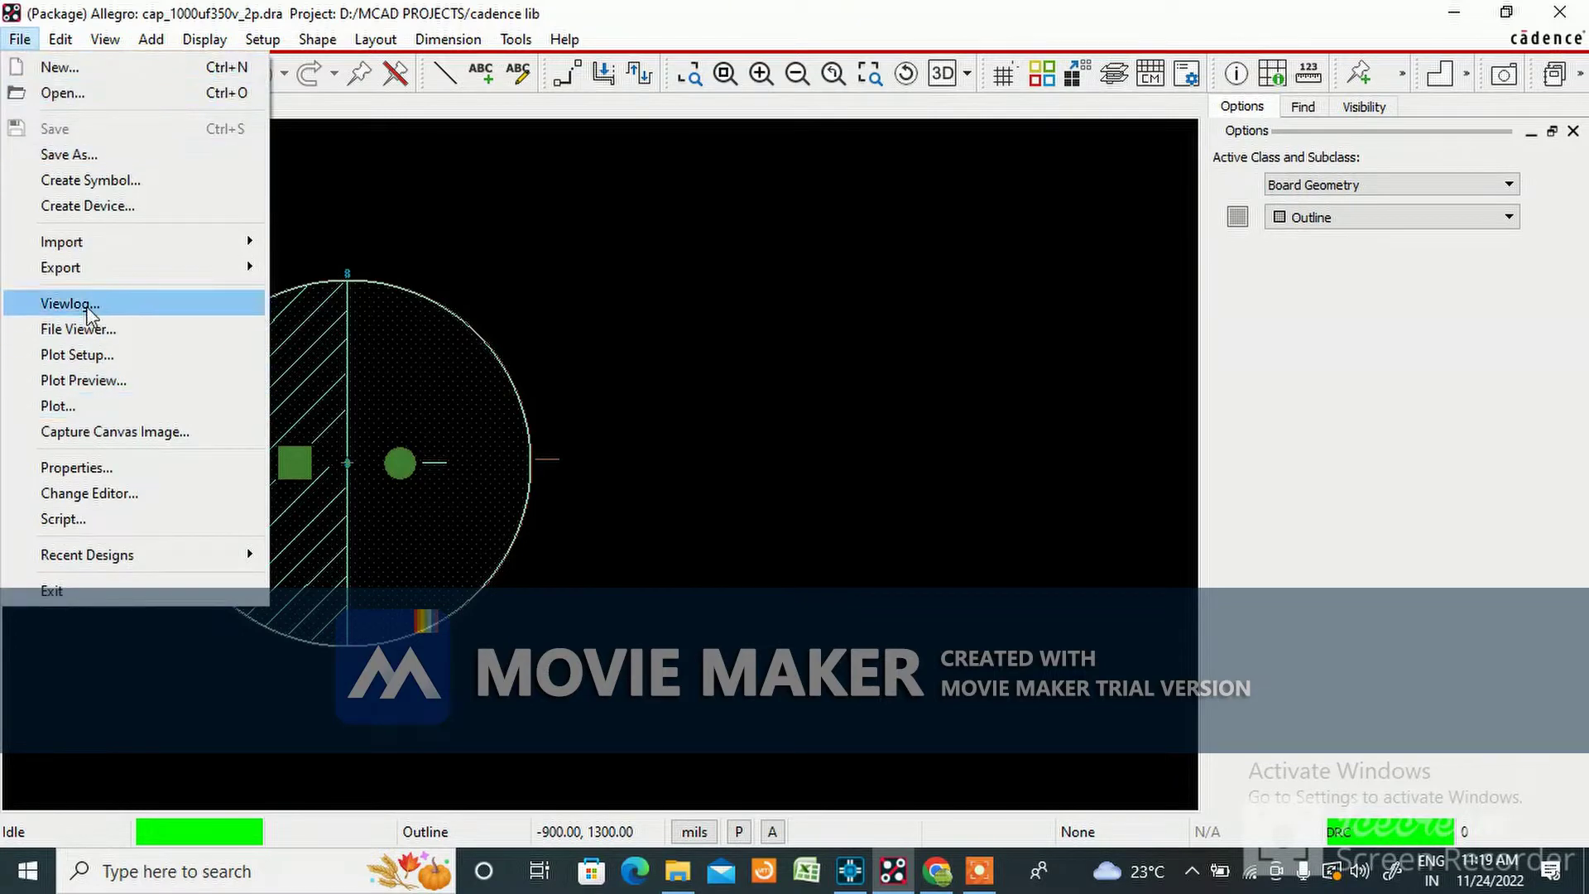
pyautogui.click(91, 154)
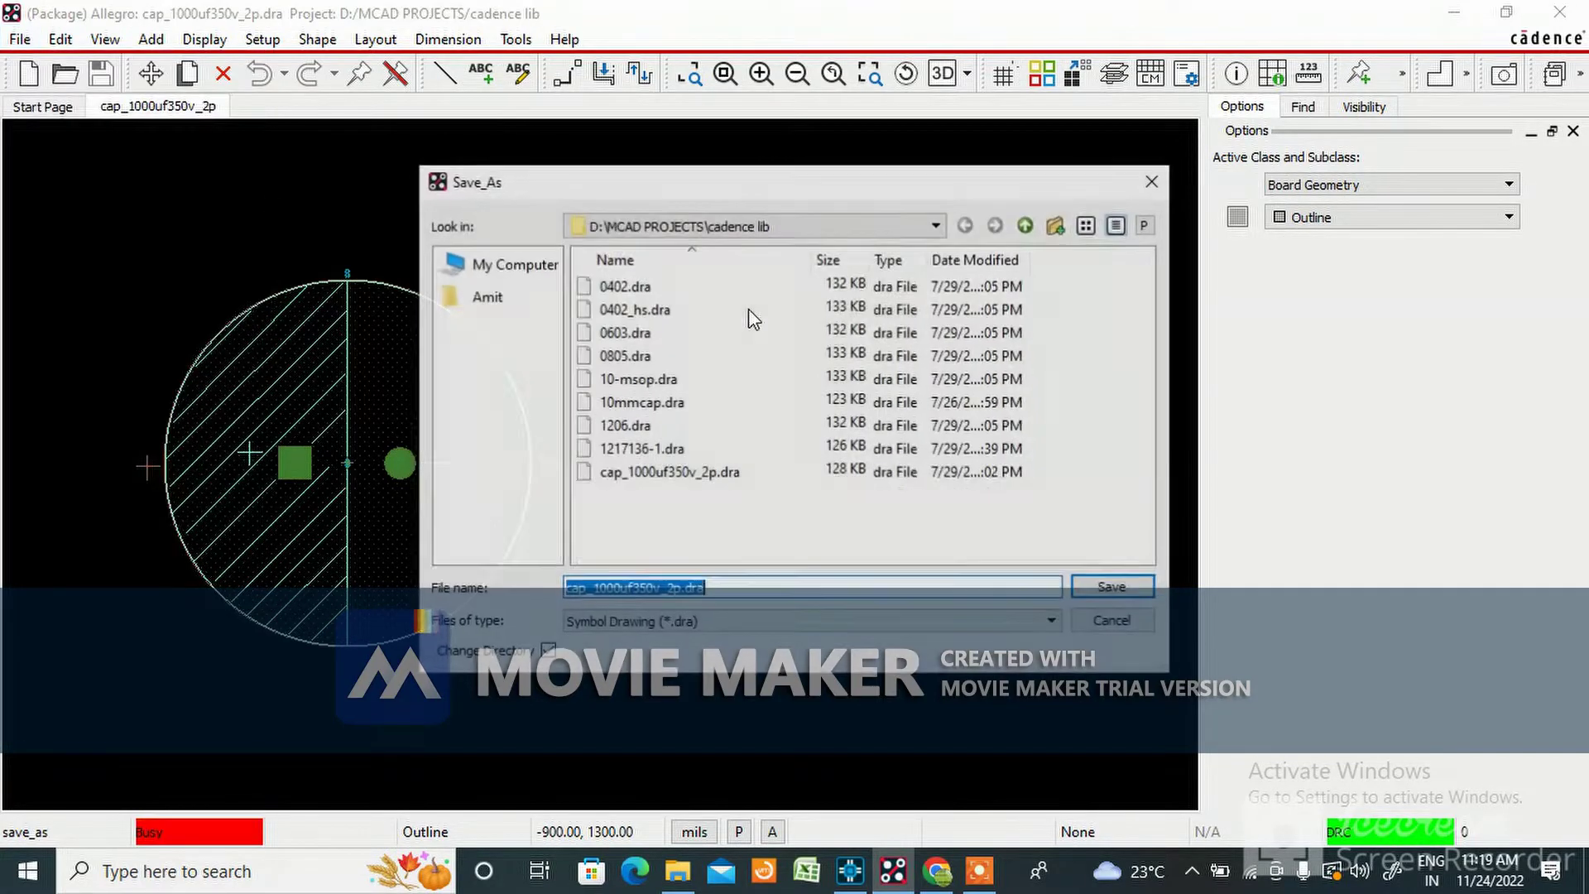
pyautogui.click(1027, 225)
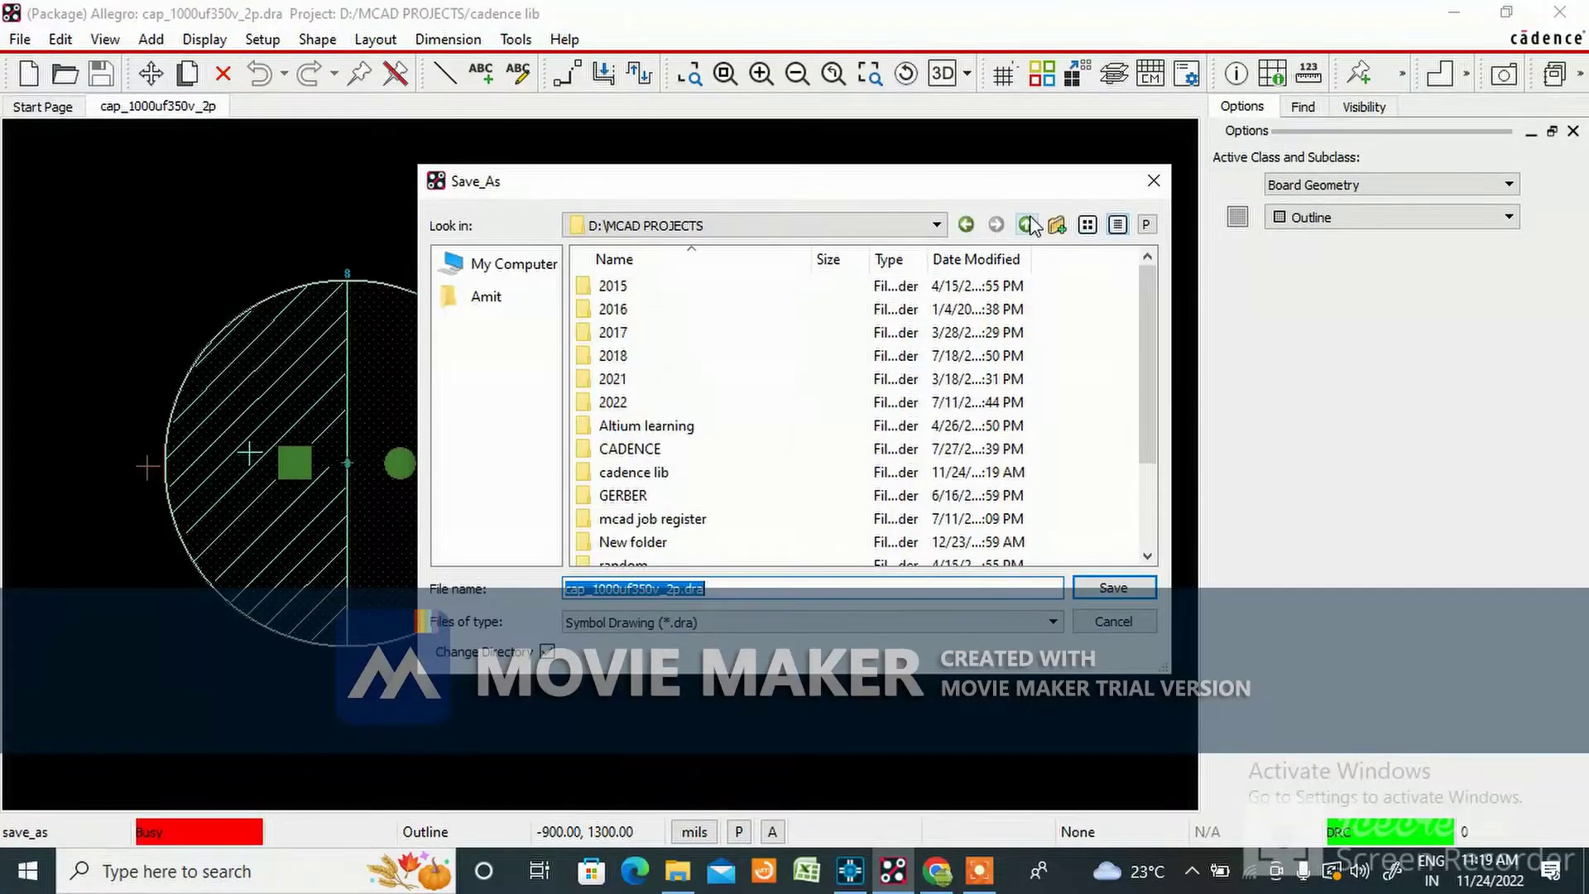
pyautogui.click(1027, 224)
pyautogui.doubleClick(743, 374)
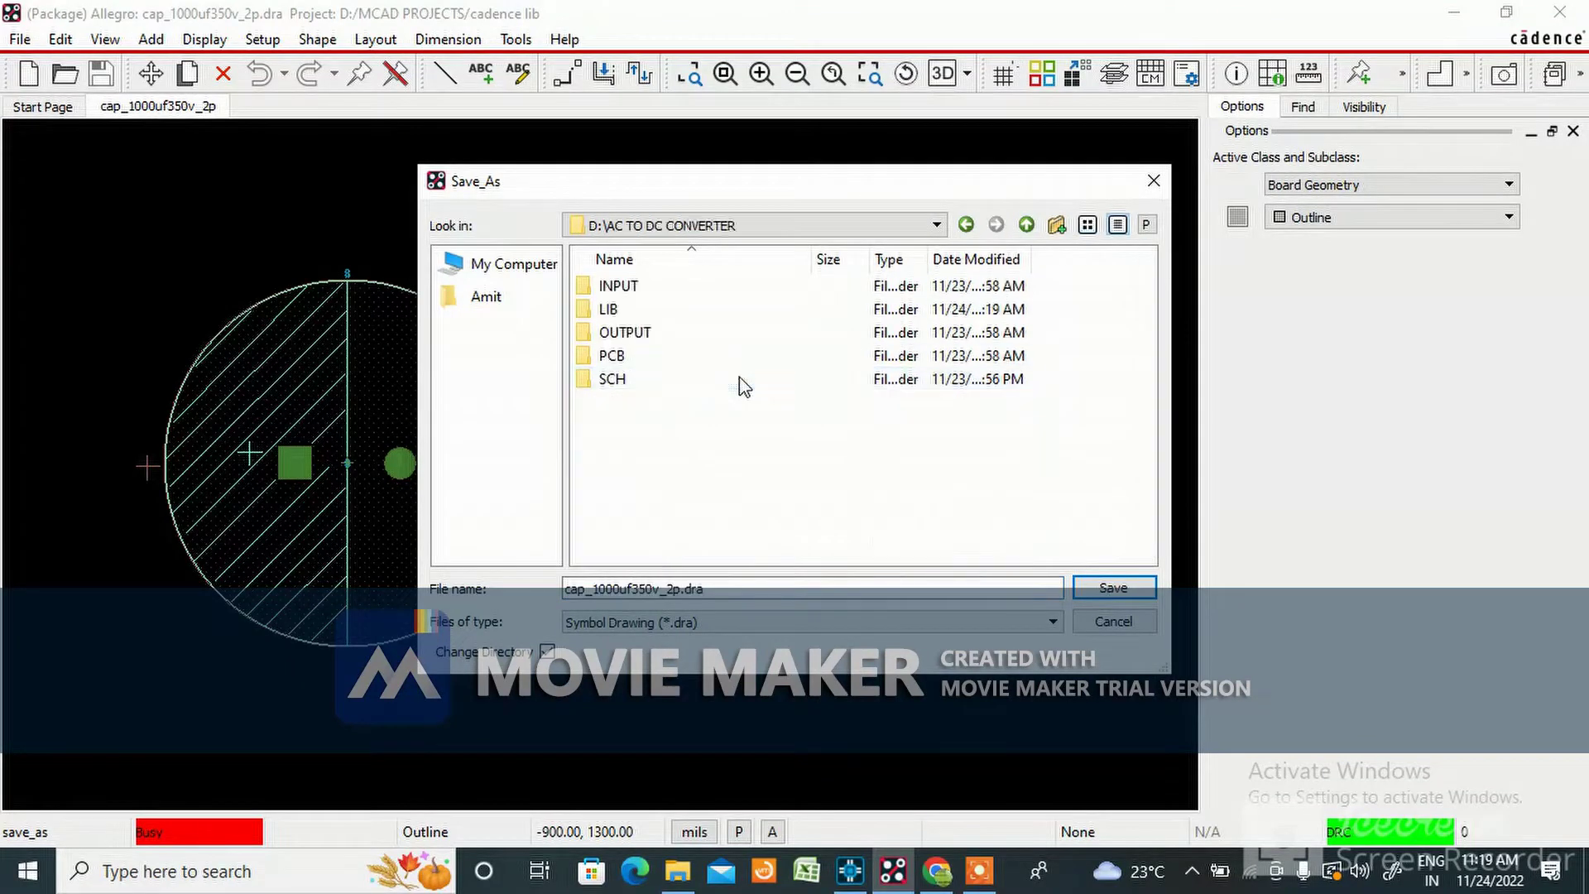
pyautogui.doubleClick(633, 308)
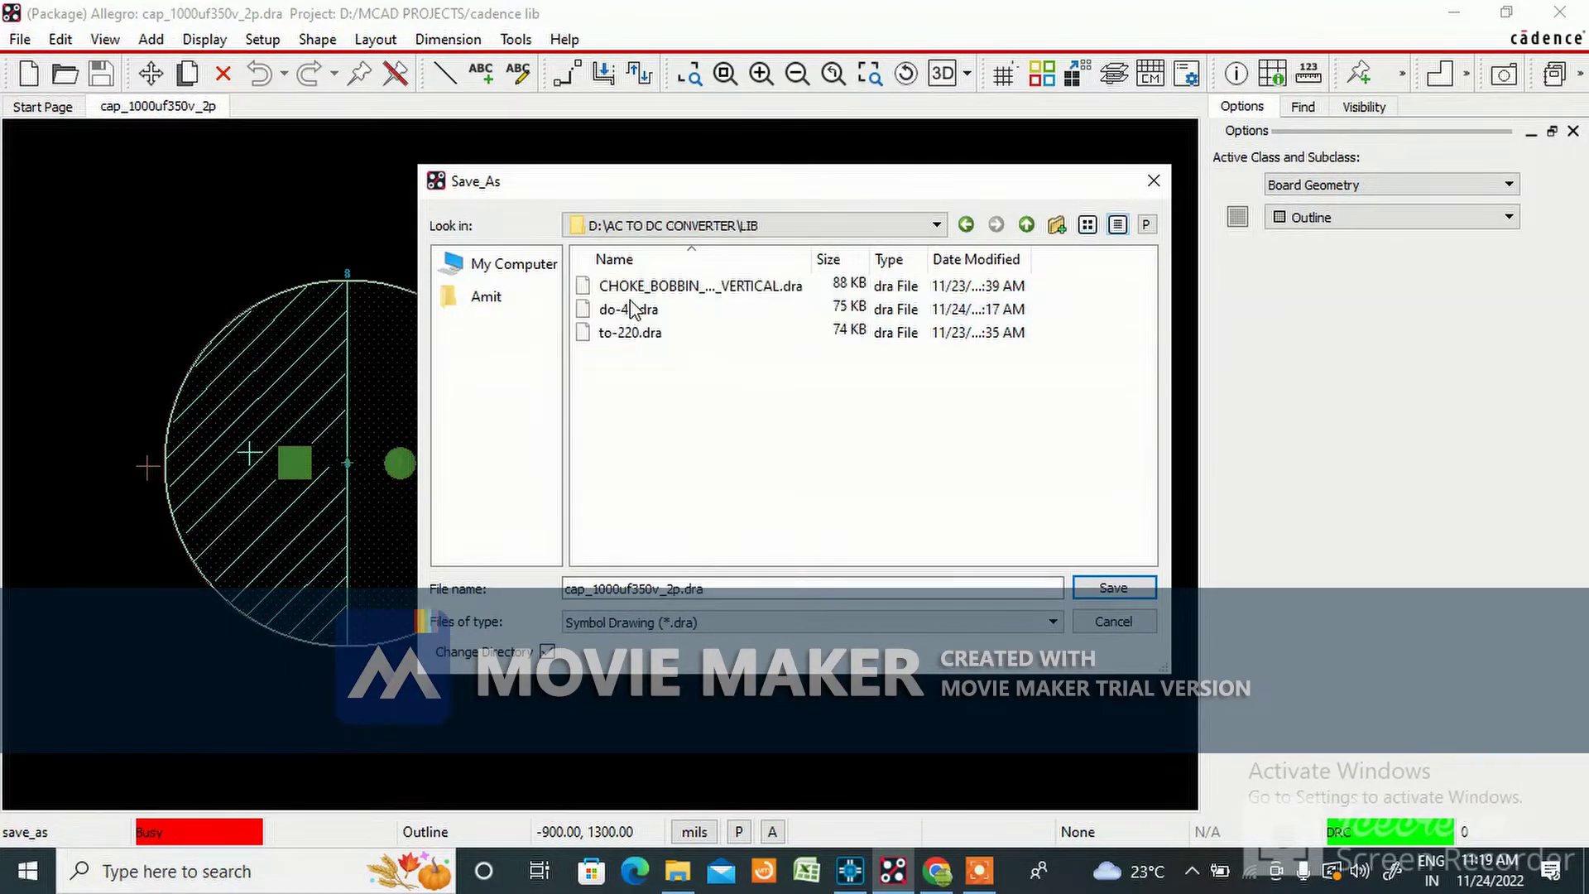
pyautogui.click(1119, 587)
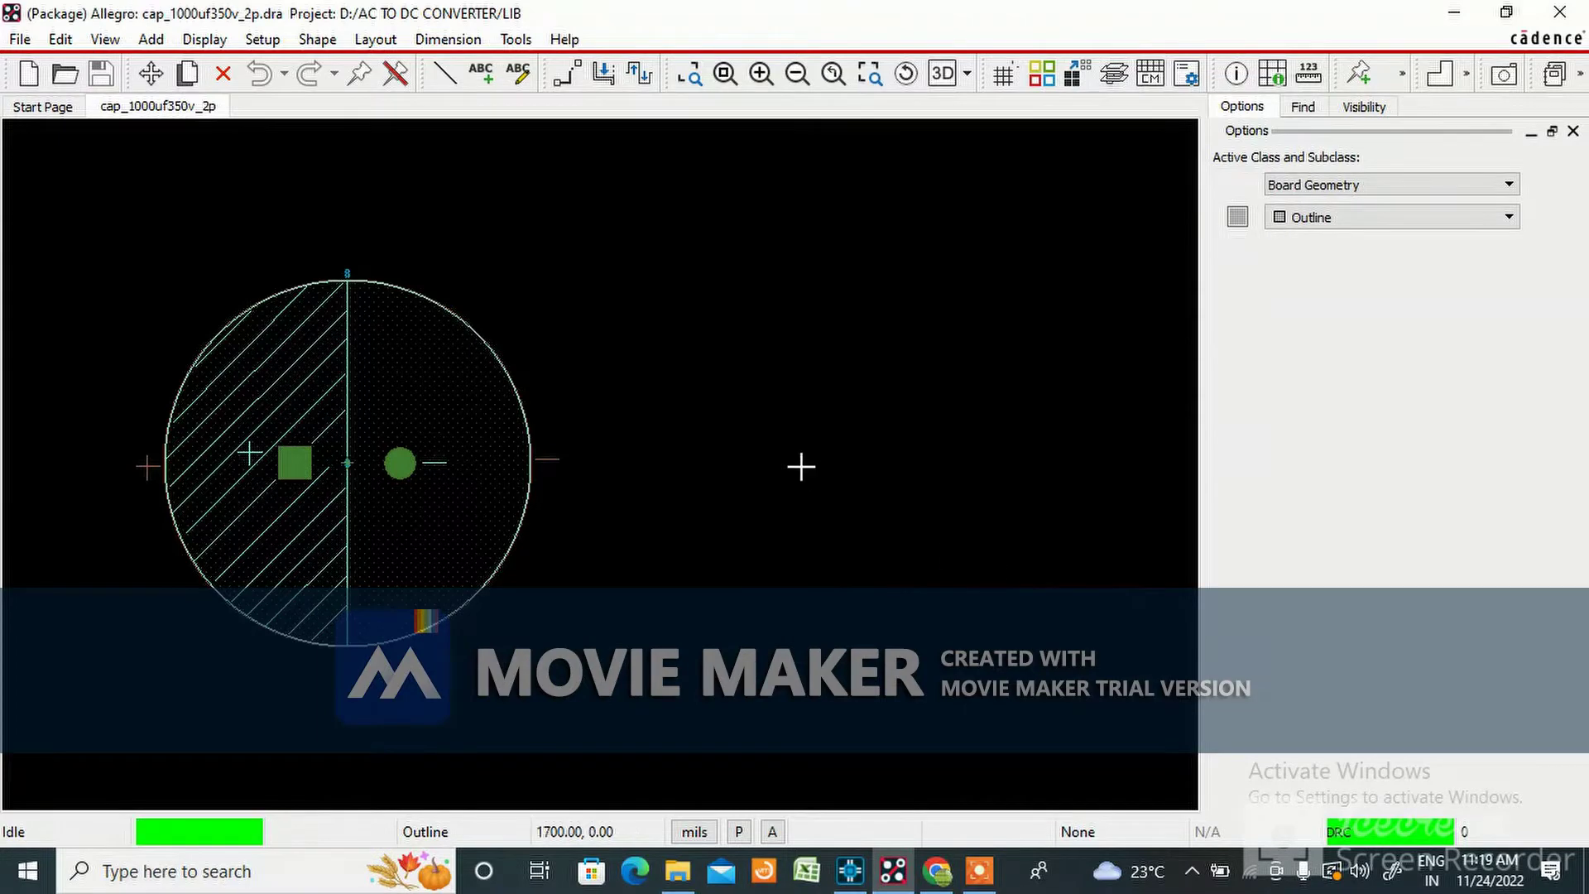
# Export the capacitor footprint's shape and flash symbols and padstacks to D:/AC TO DC CONVERTER/LIB, then close the export dialog
pyautogui.click(20, 39)
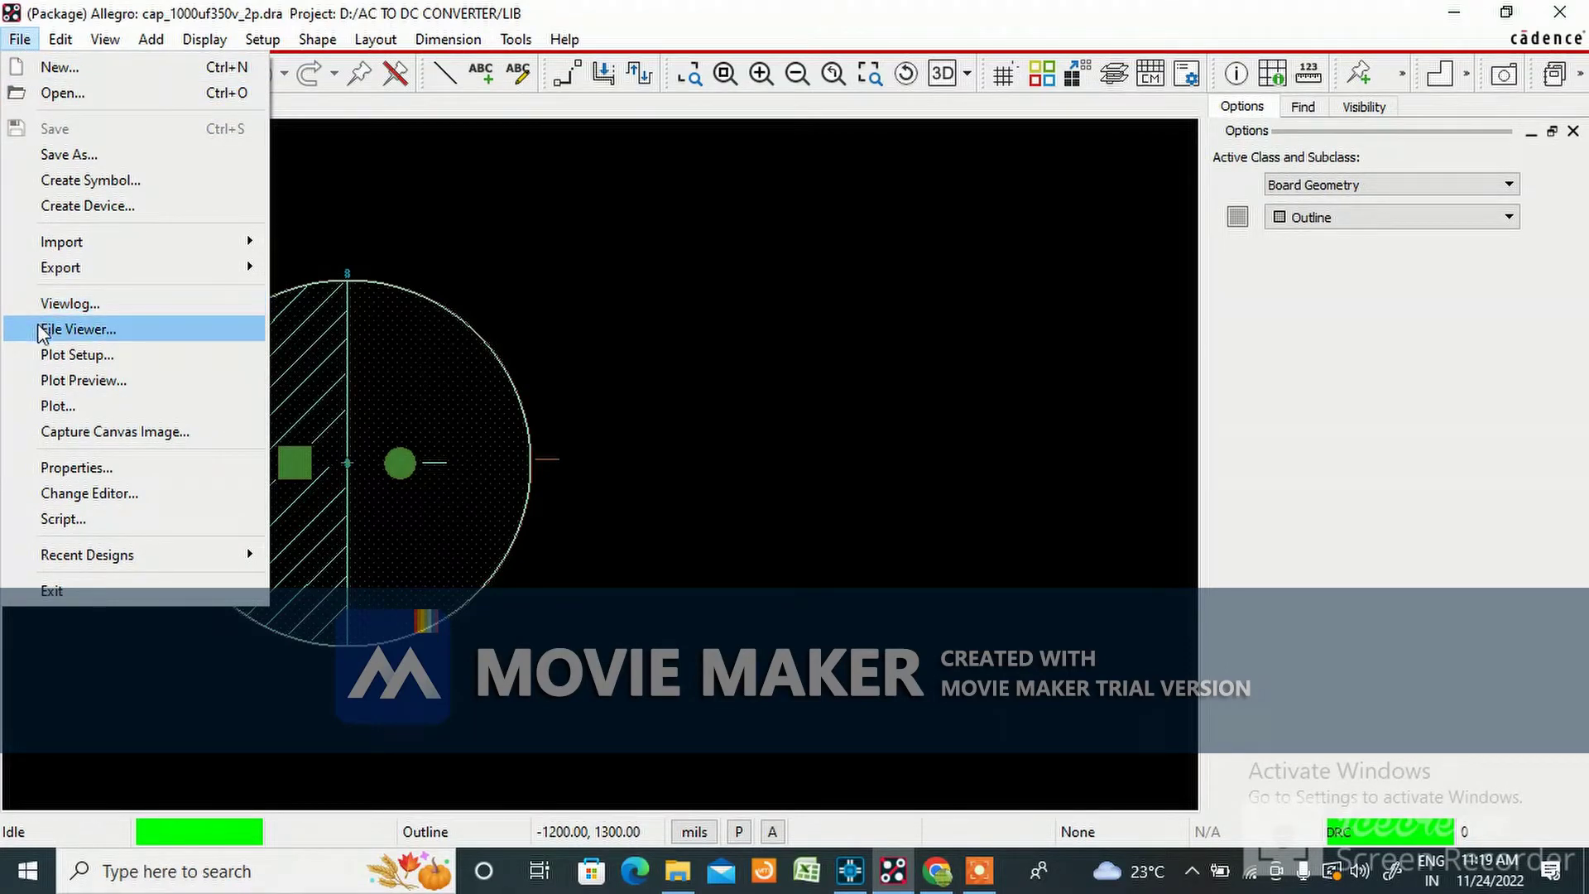
pyautogui.moveTo(78, 266)
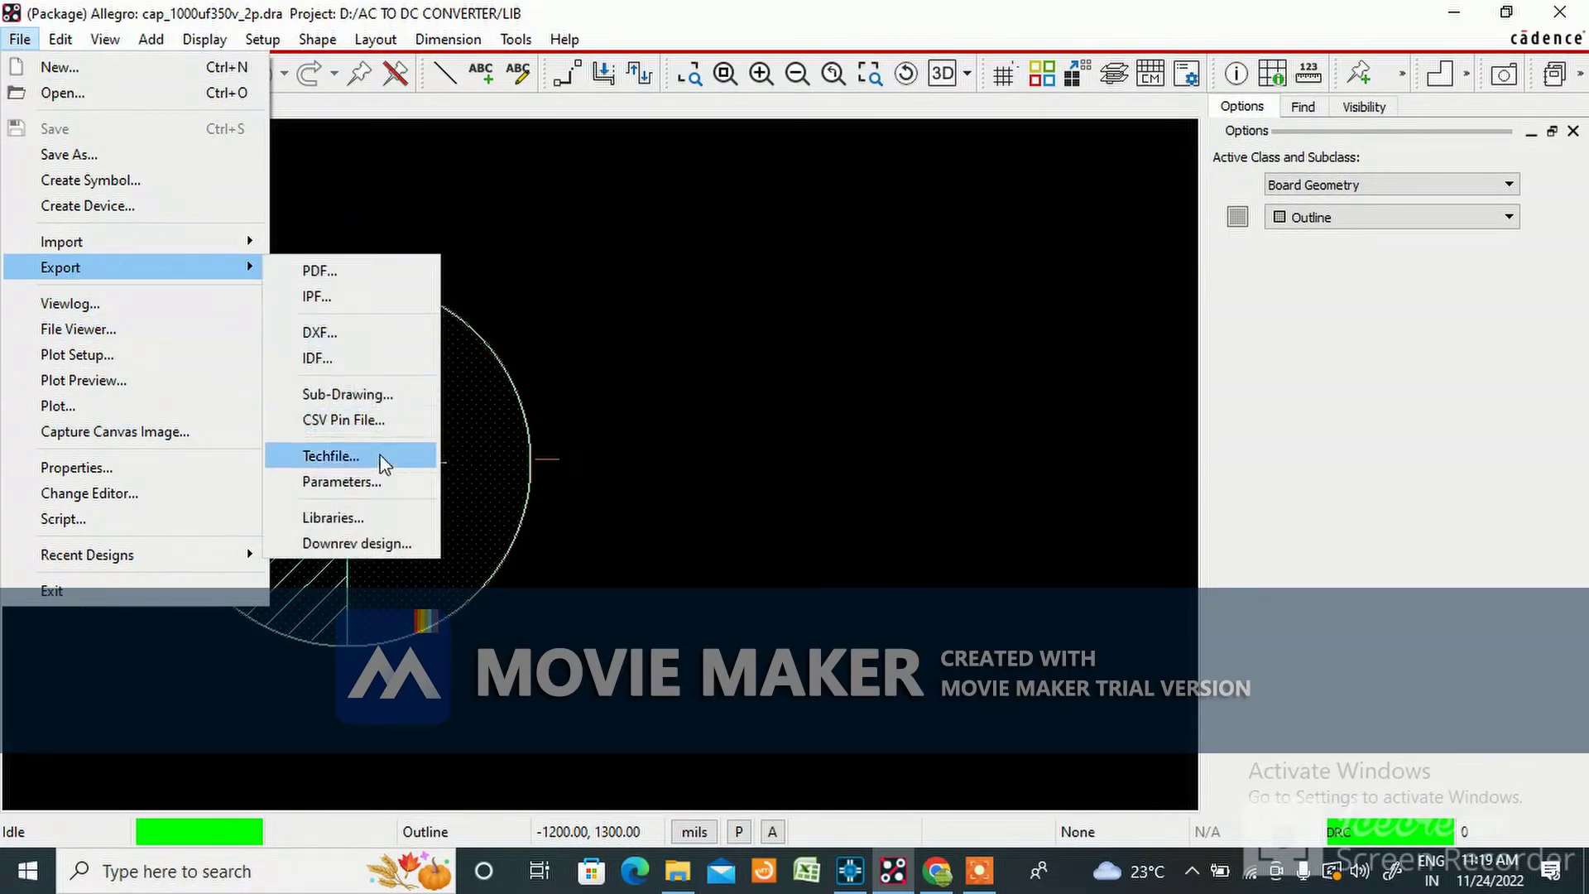
pyautogui.click(327, 518)
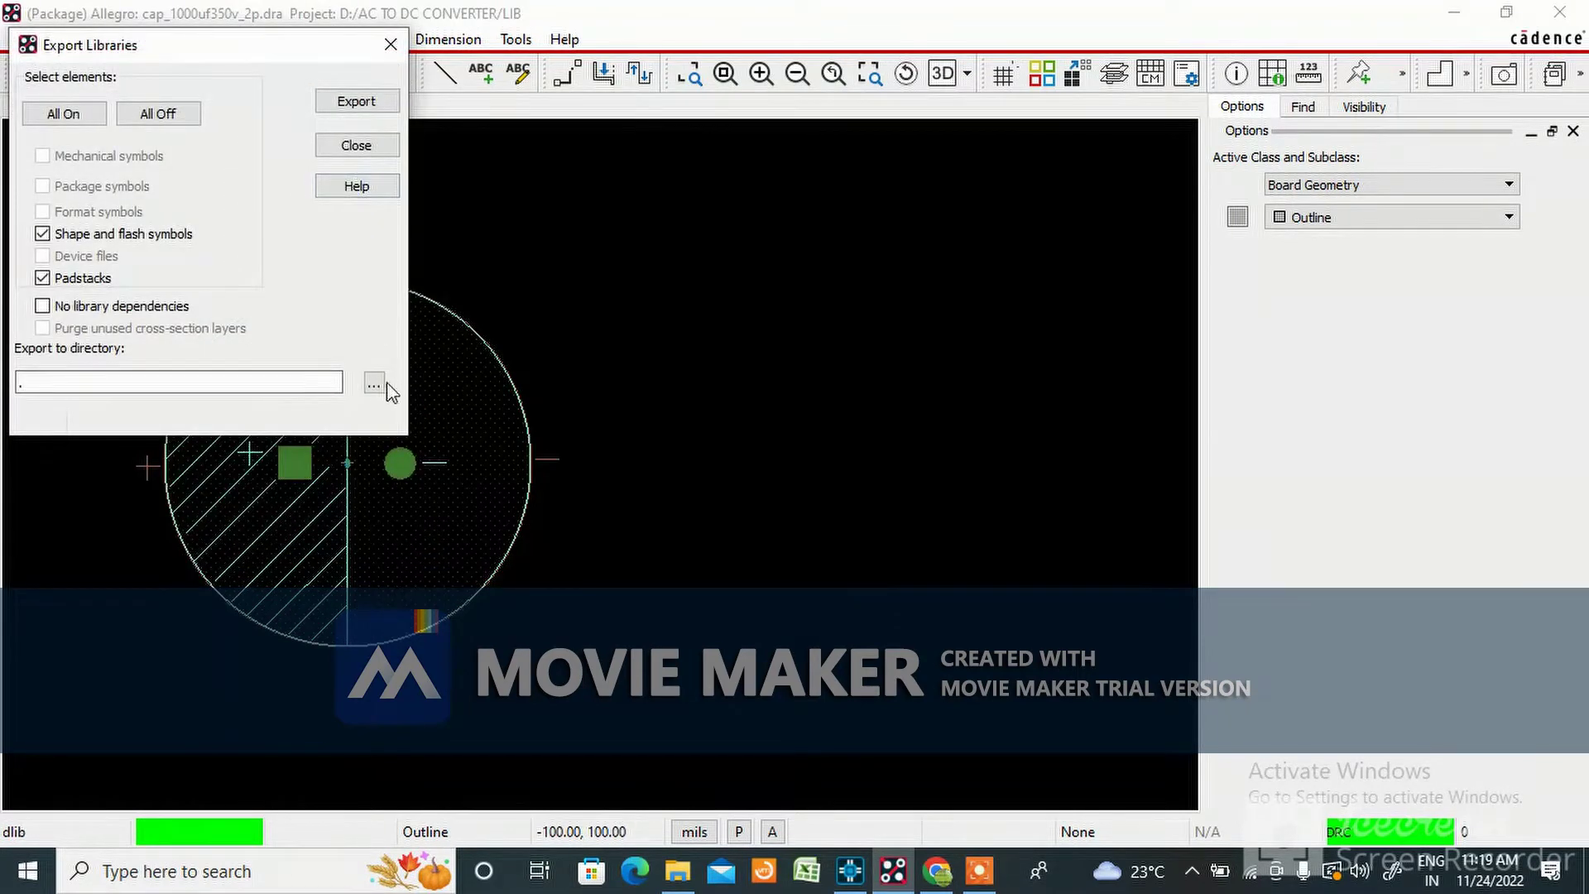
pyautogui.click(376, 384)
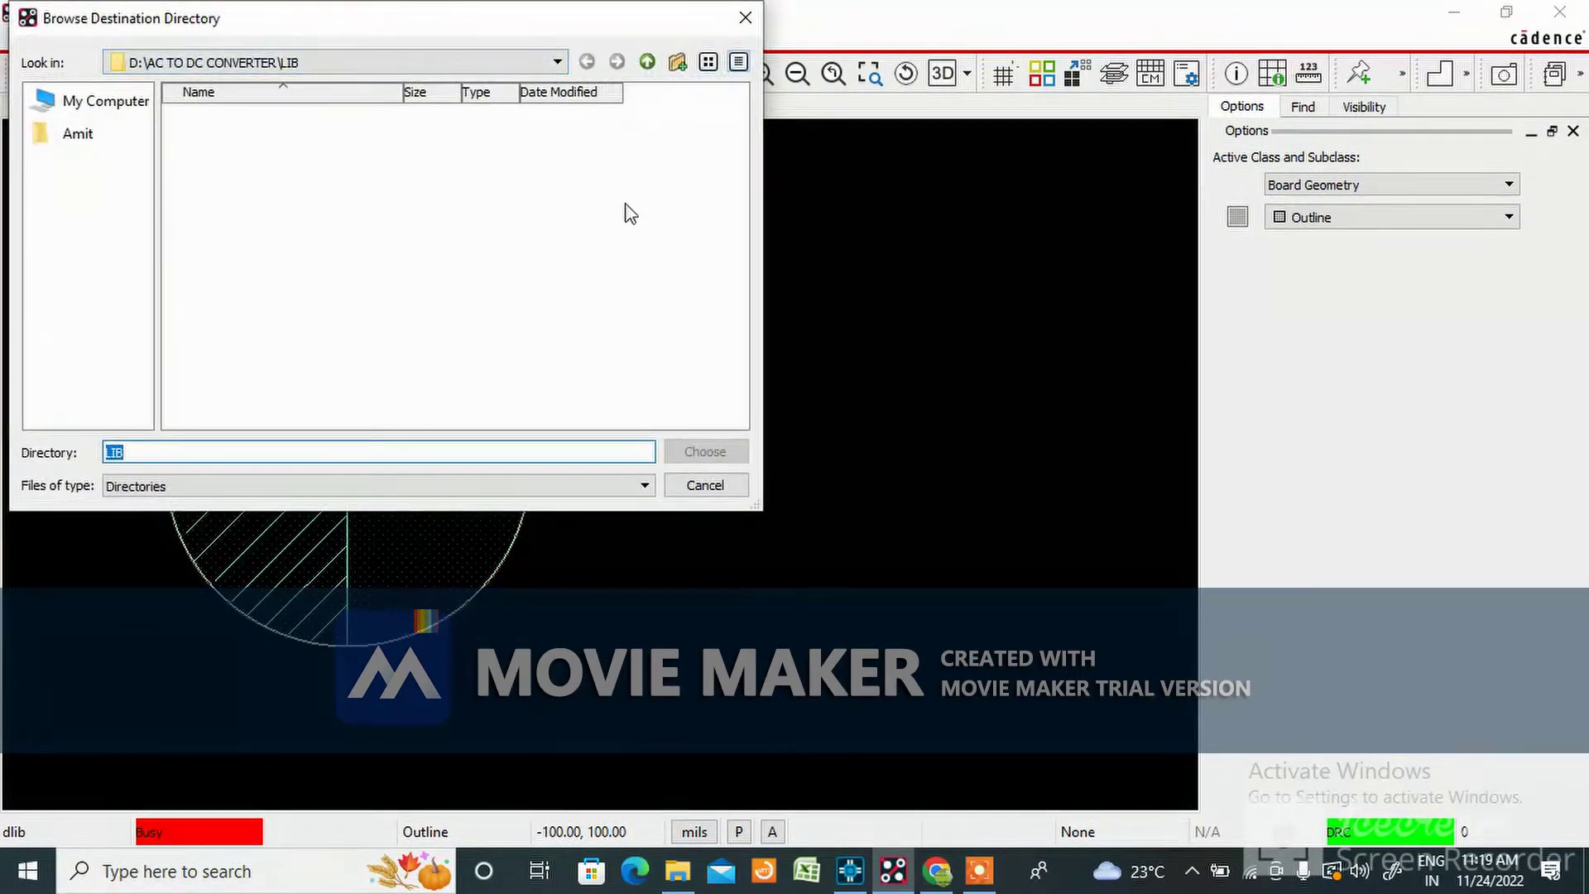
pyautogui.click(646, 64)
pyautogui.doubleClick(205, 139)
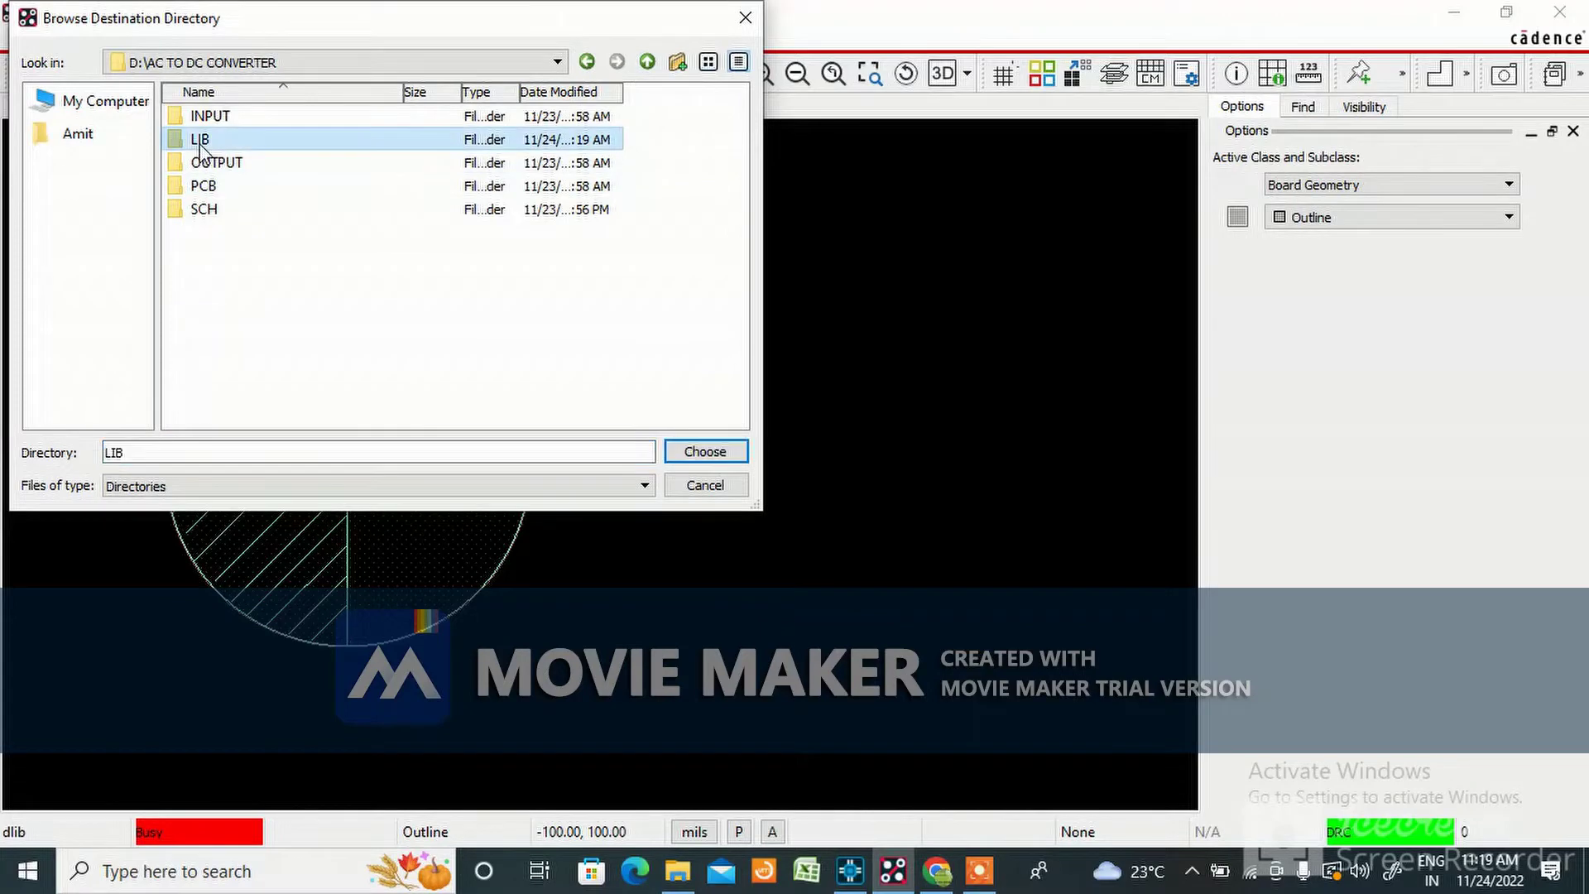
pyautogui.click(705, 451)
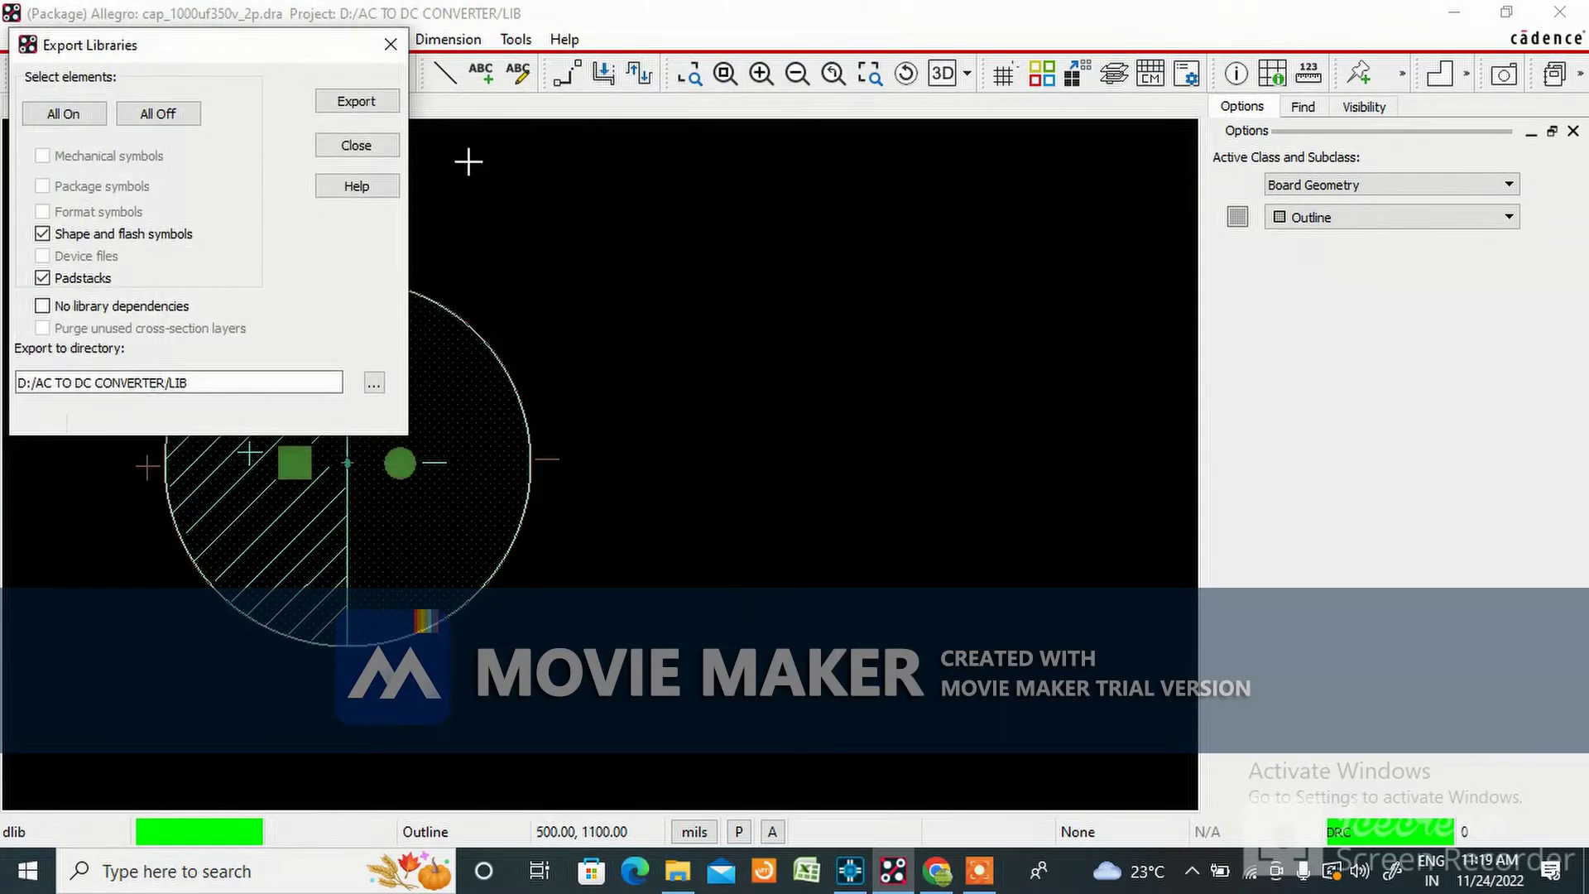
pyautogui.click(362, 103)
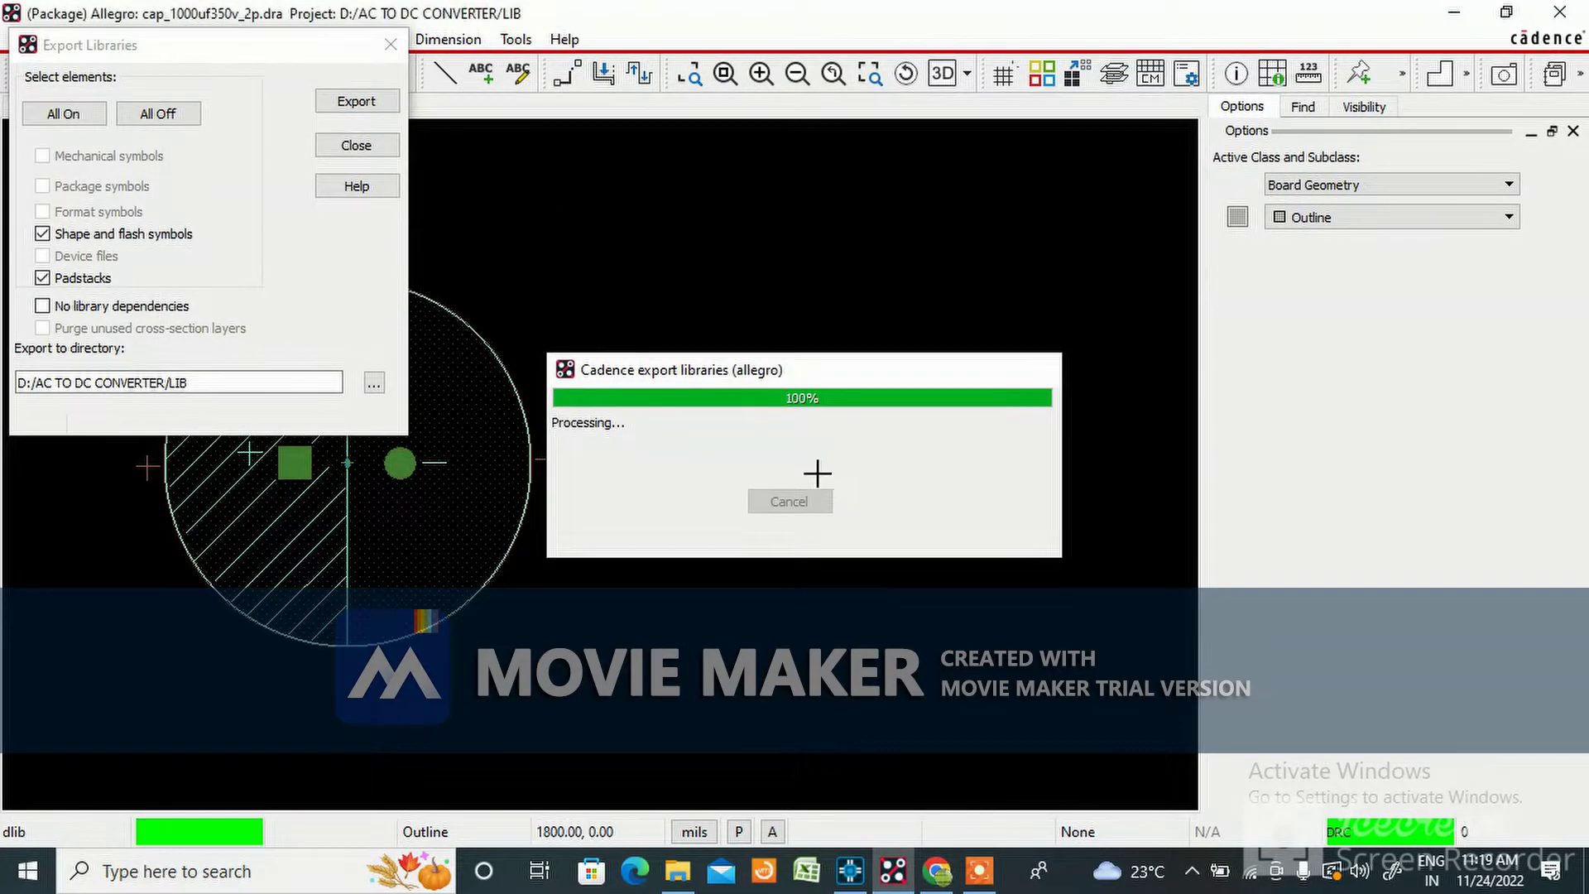
pyautogui.click(363, 146)
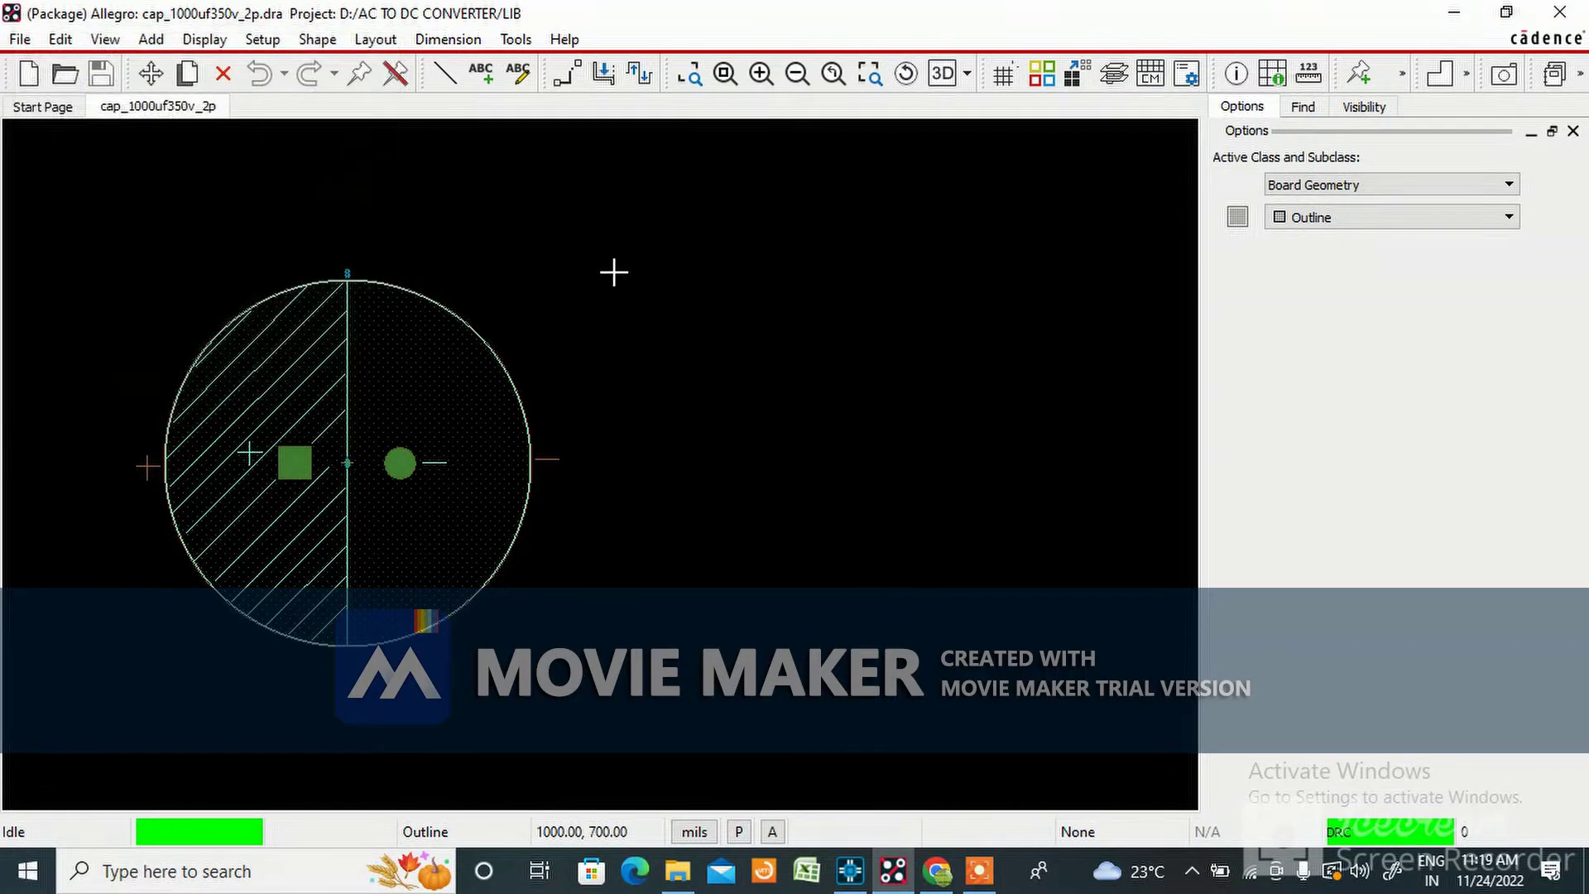
# Browse for another symbol drawing to open in D:\MCAD PROJECTS\cadence lib
pyautogui.click(66, 75)
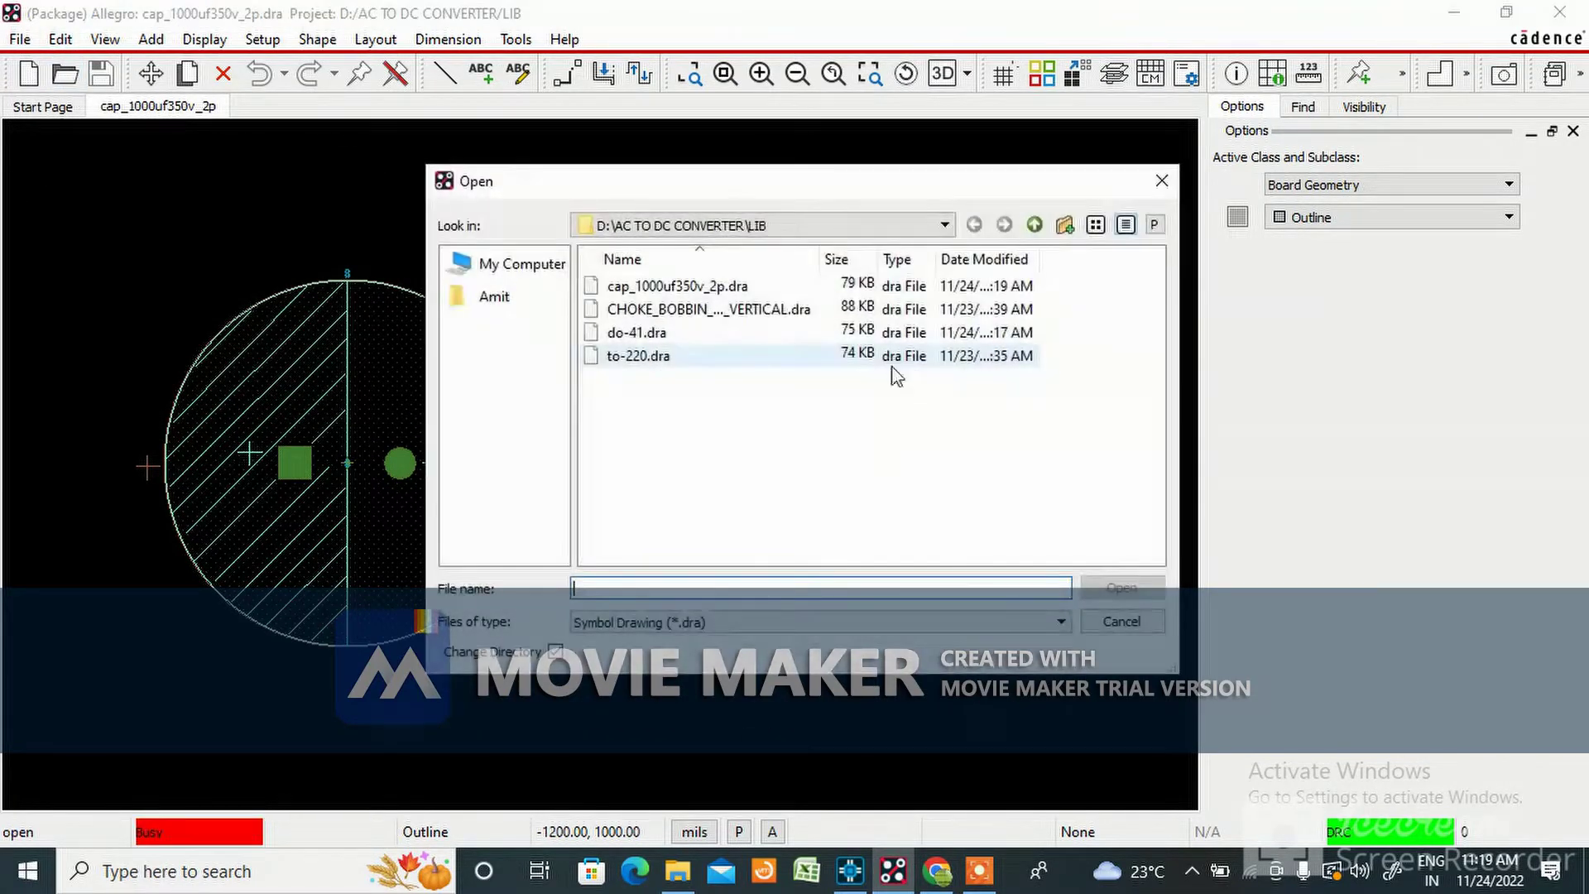
pyautogui.click(1035, 225)
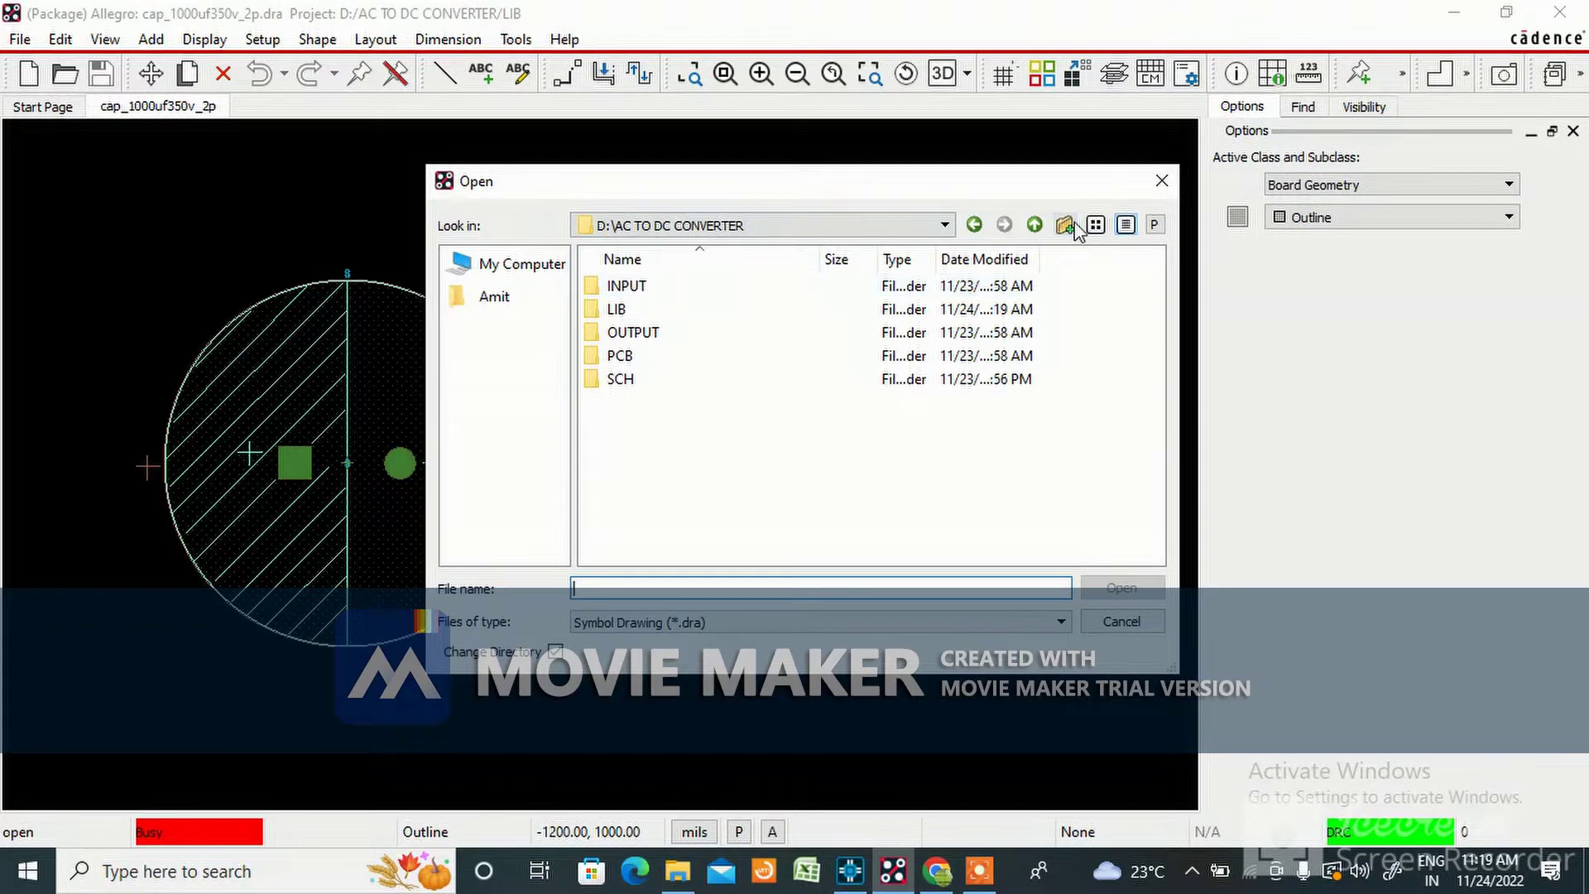
pyautogui.click(1034, 225)
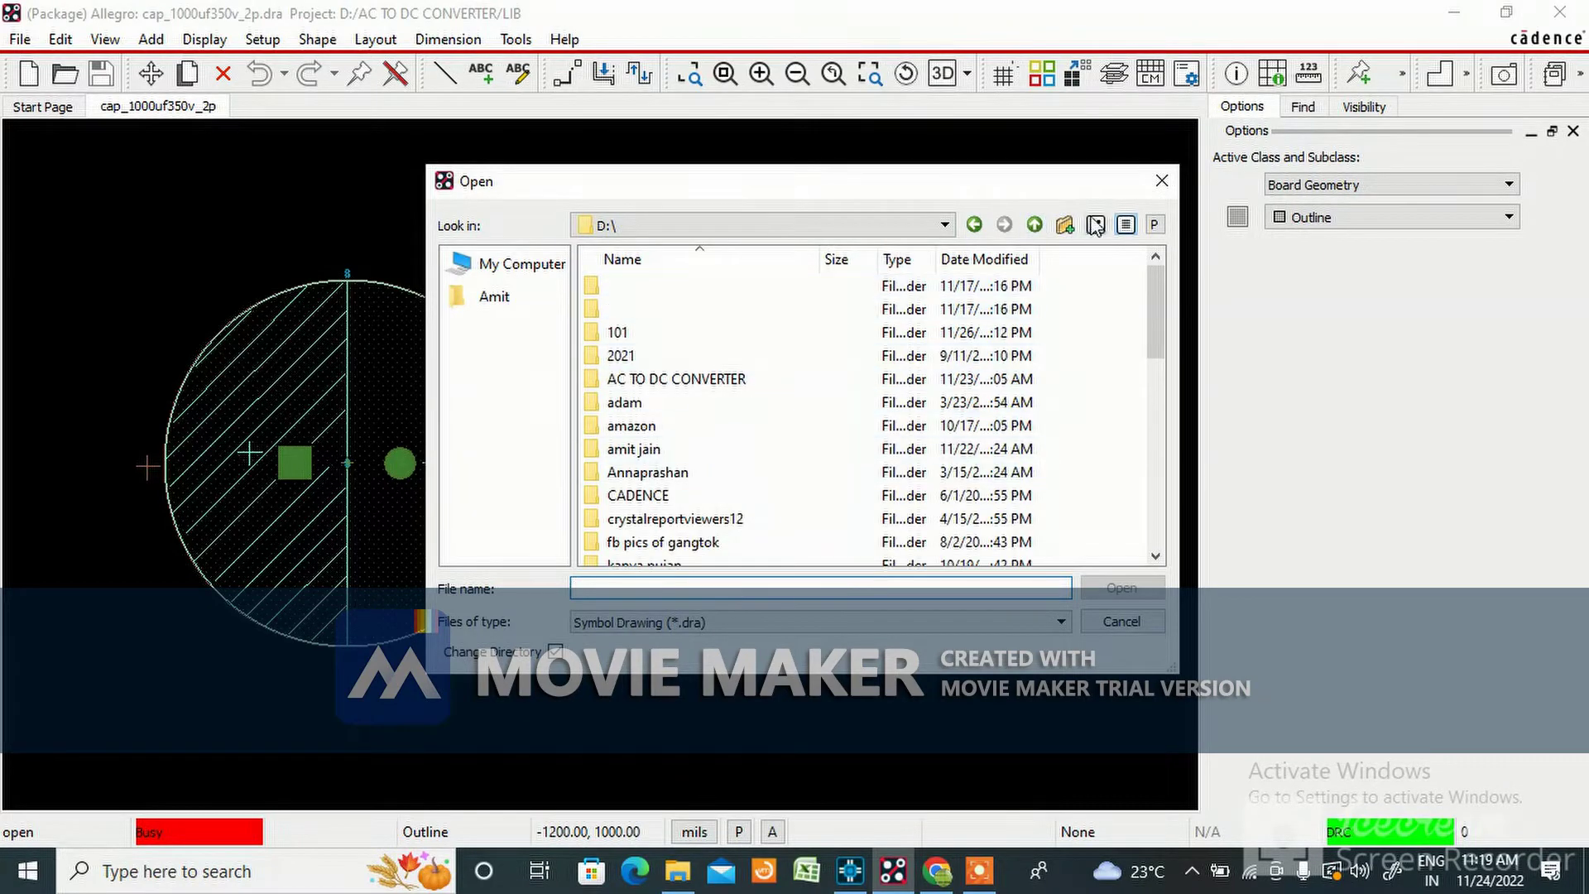
pyautogui.click(1036, 225)
pyautogui.doubleClick(794, 313)
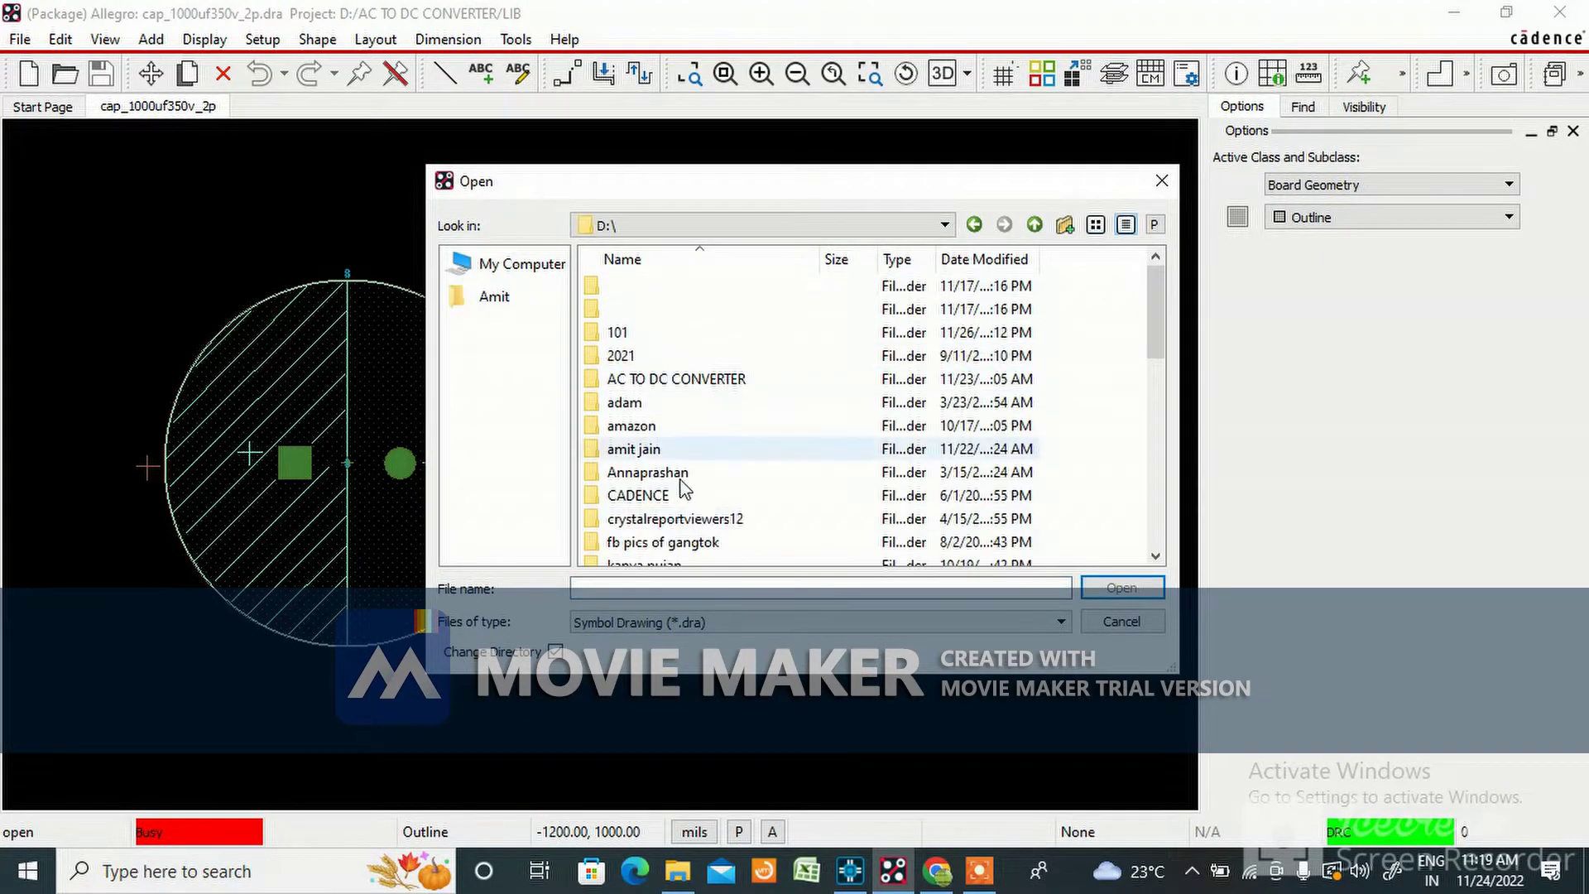
pyautogui.scroll(-3, 678, 480)
pyautogui.doubleClick(694, 449)
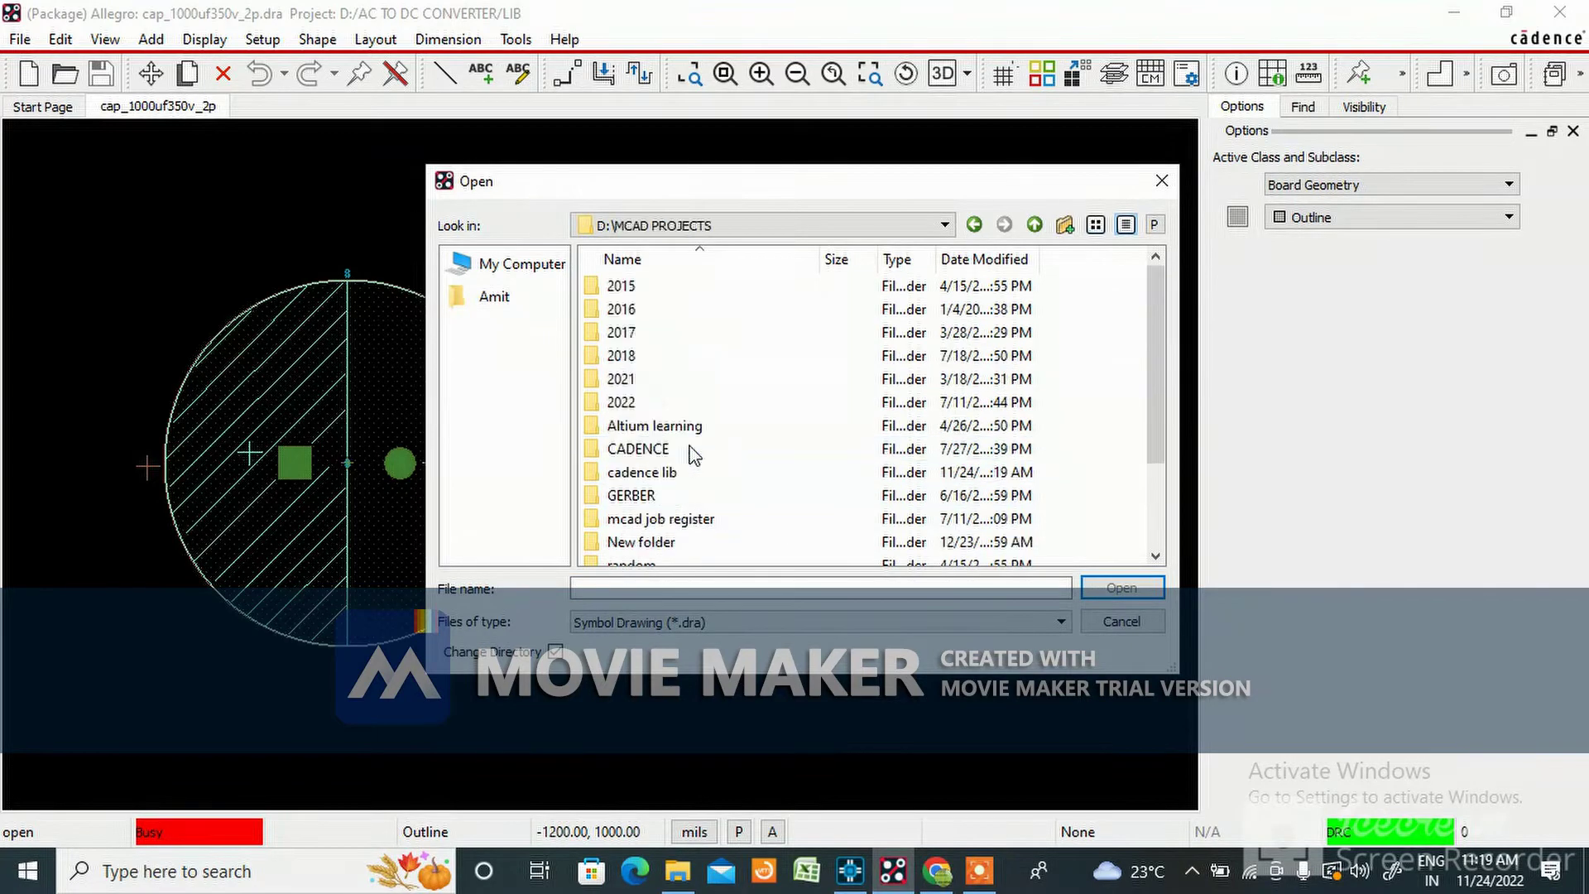
pyautogui.doubleClick(644, 472)
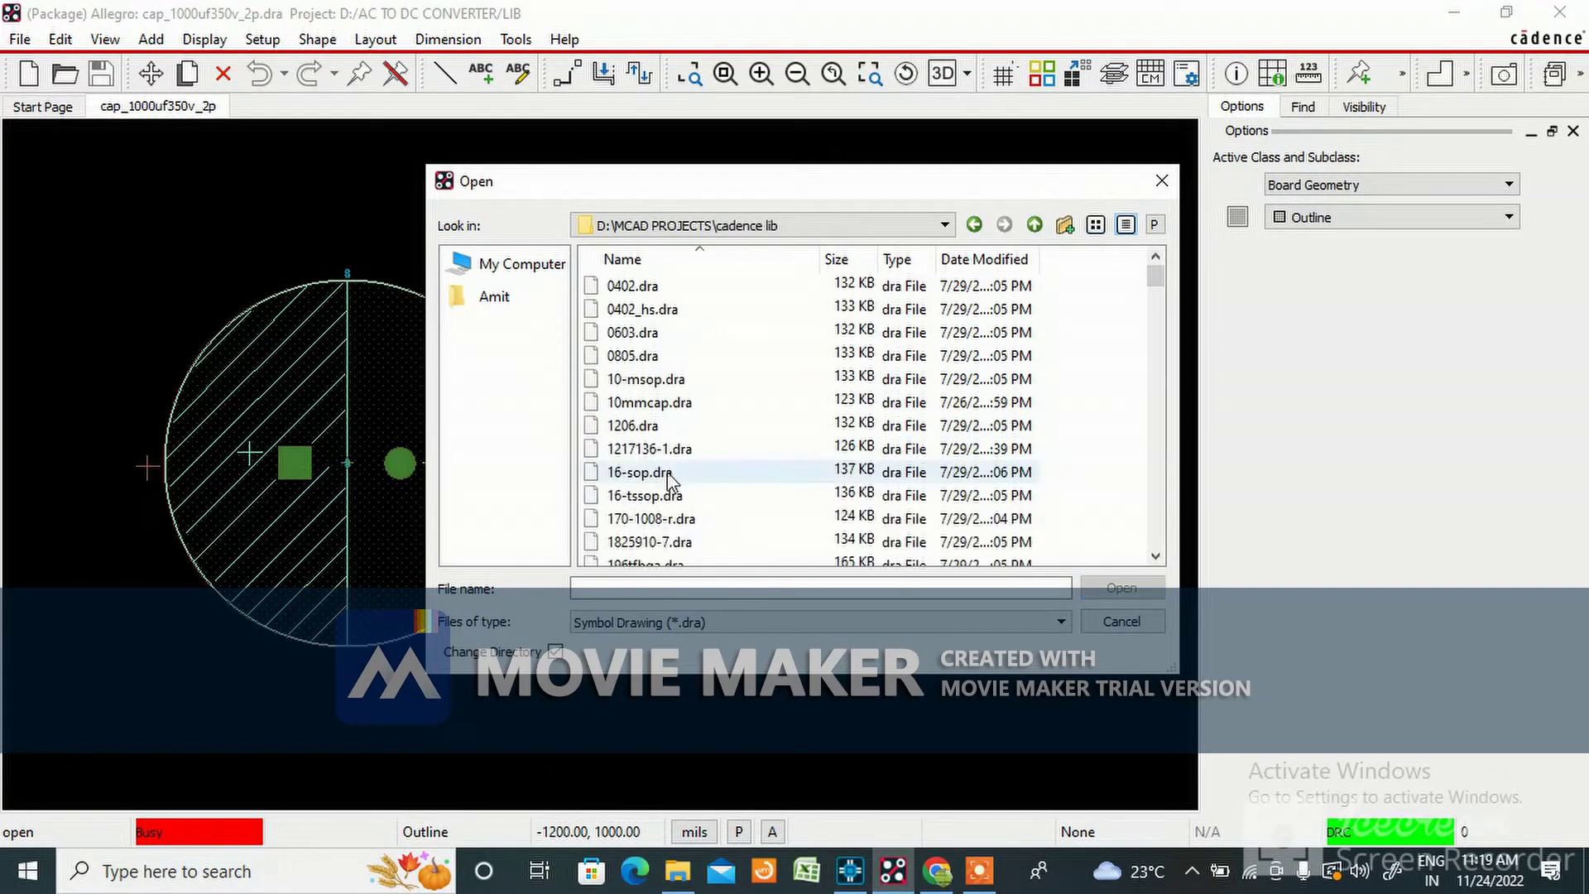
# Open the terminal block drawing tb2.dra, accepting its update for compatibility with the current software
pyautogui.click(621, 580)
pyautogui.write('tb')
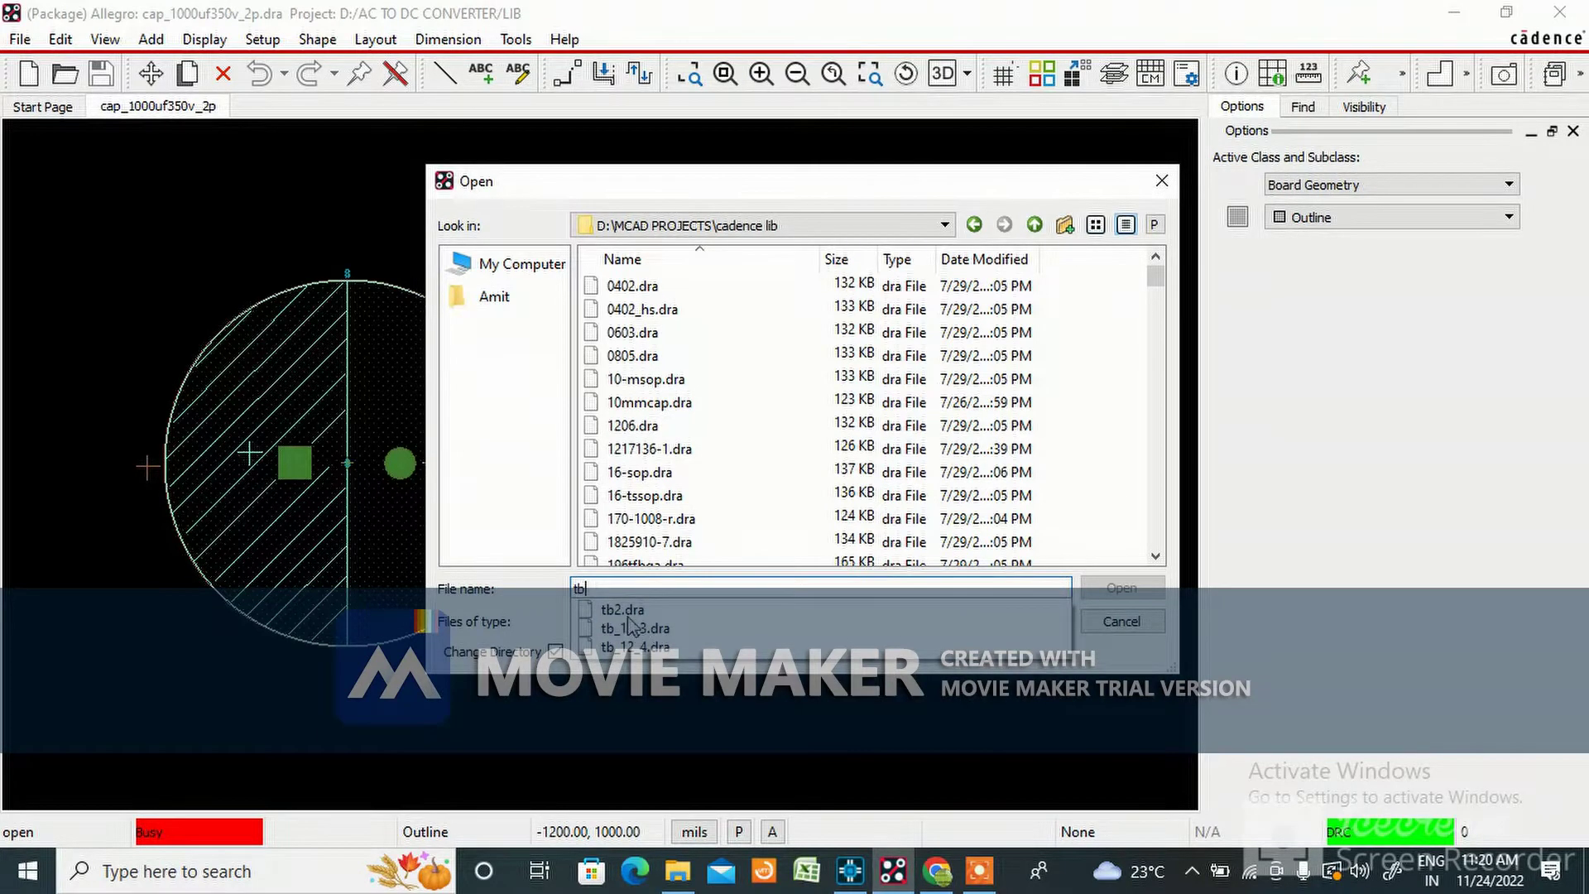
pyautogui.click(630, 625)
pyautogui.click(1121, 587)
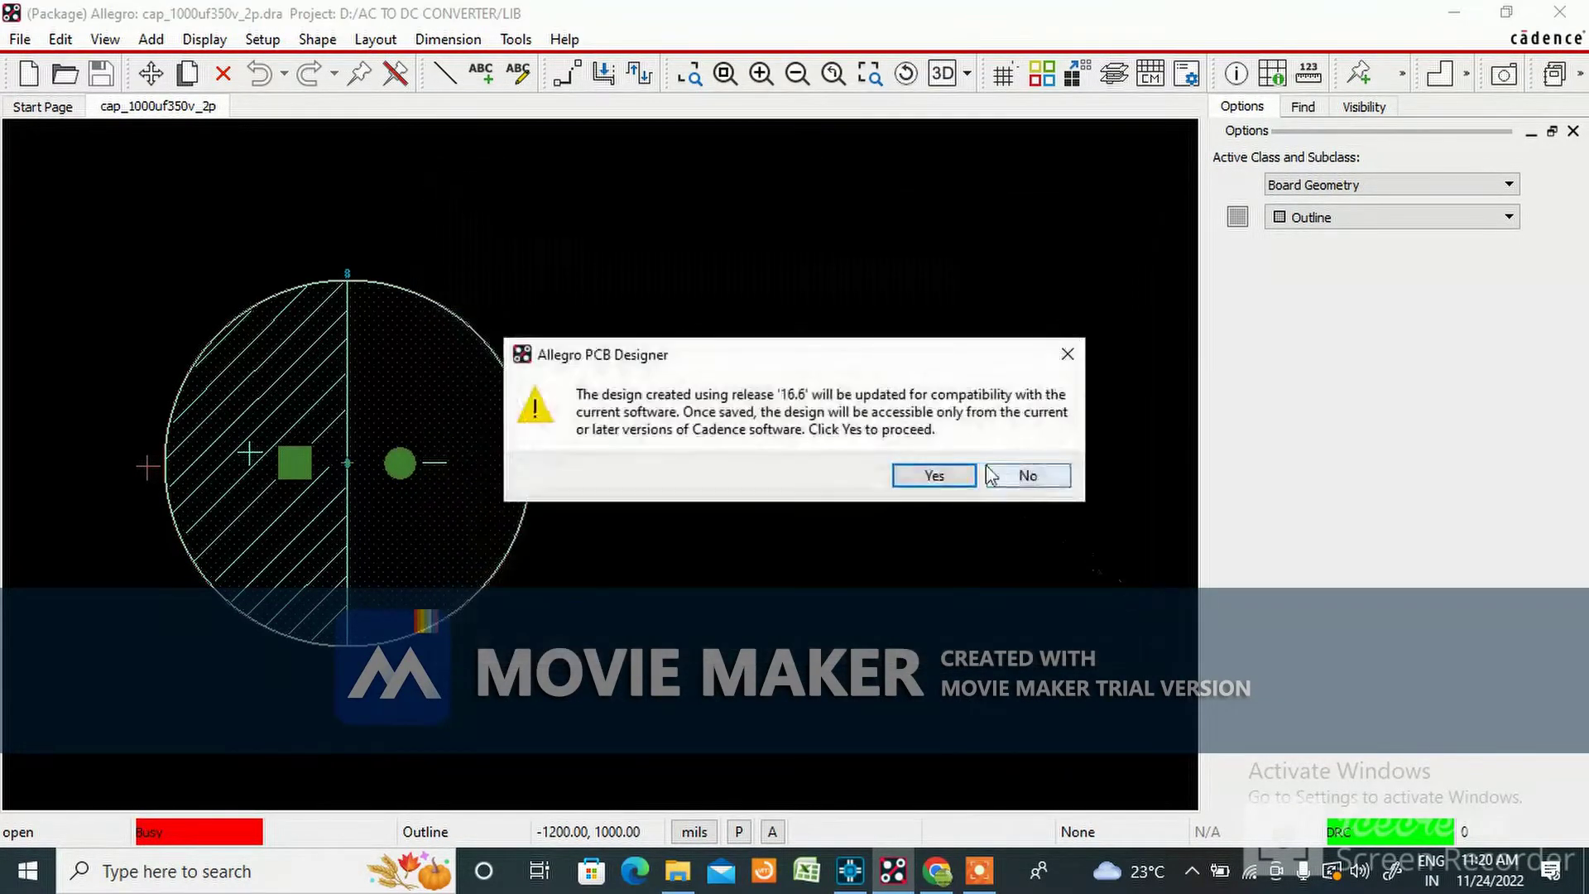
pyautogui.click(936, 477)
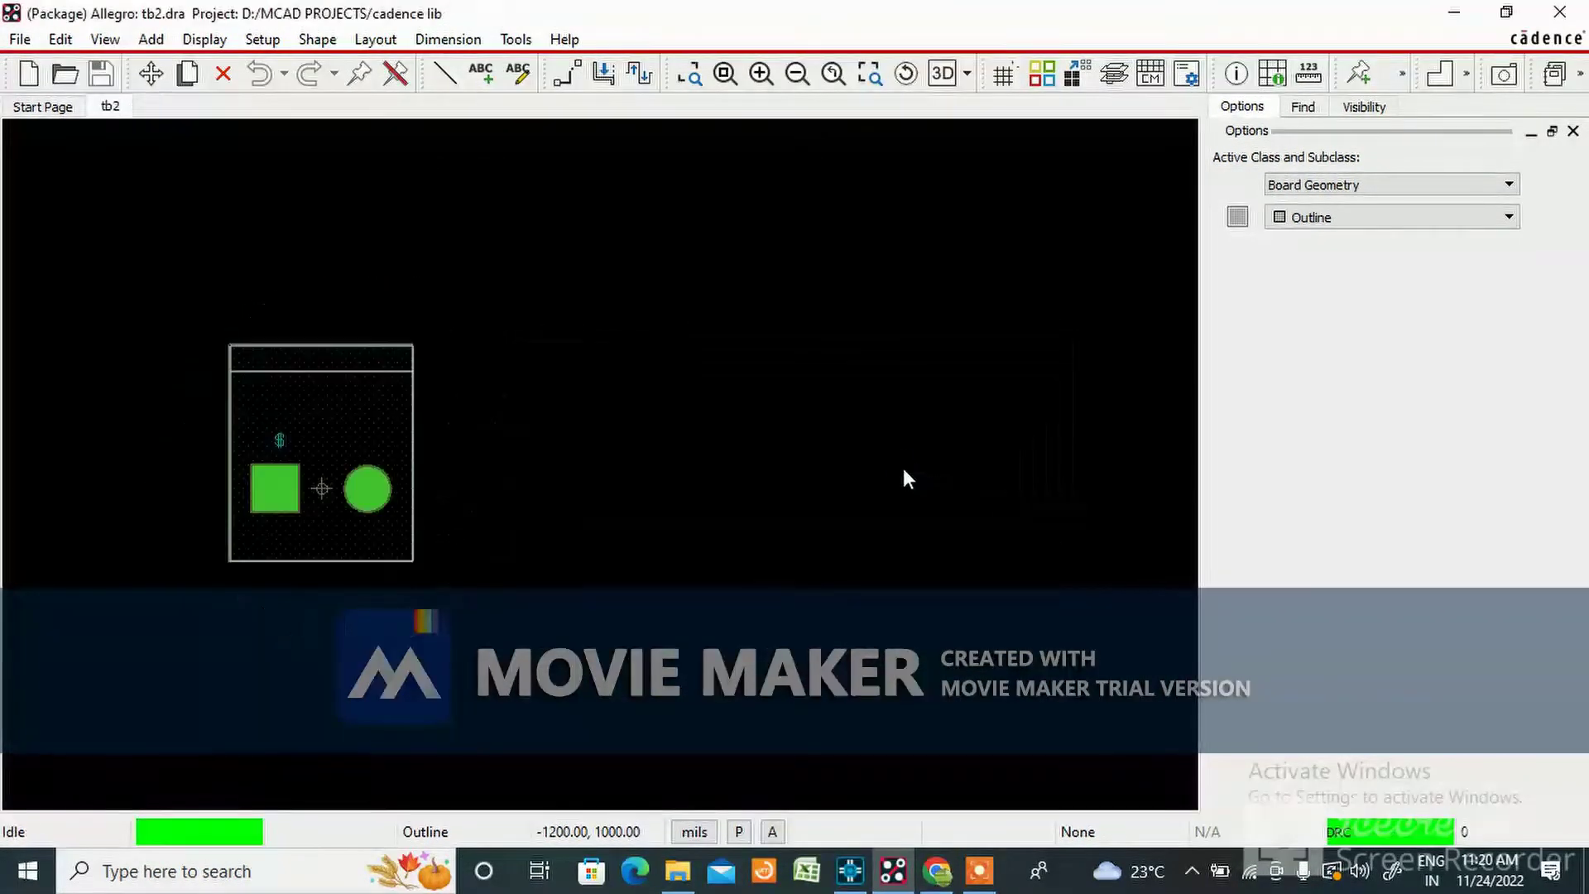
# Save a copy of the terminal block footprint as tb2.dra in D:\AC TO DC CONVERTER\LIB
pyautogui.click(18, 39)
pyautogui.click(38, 153)
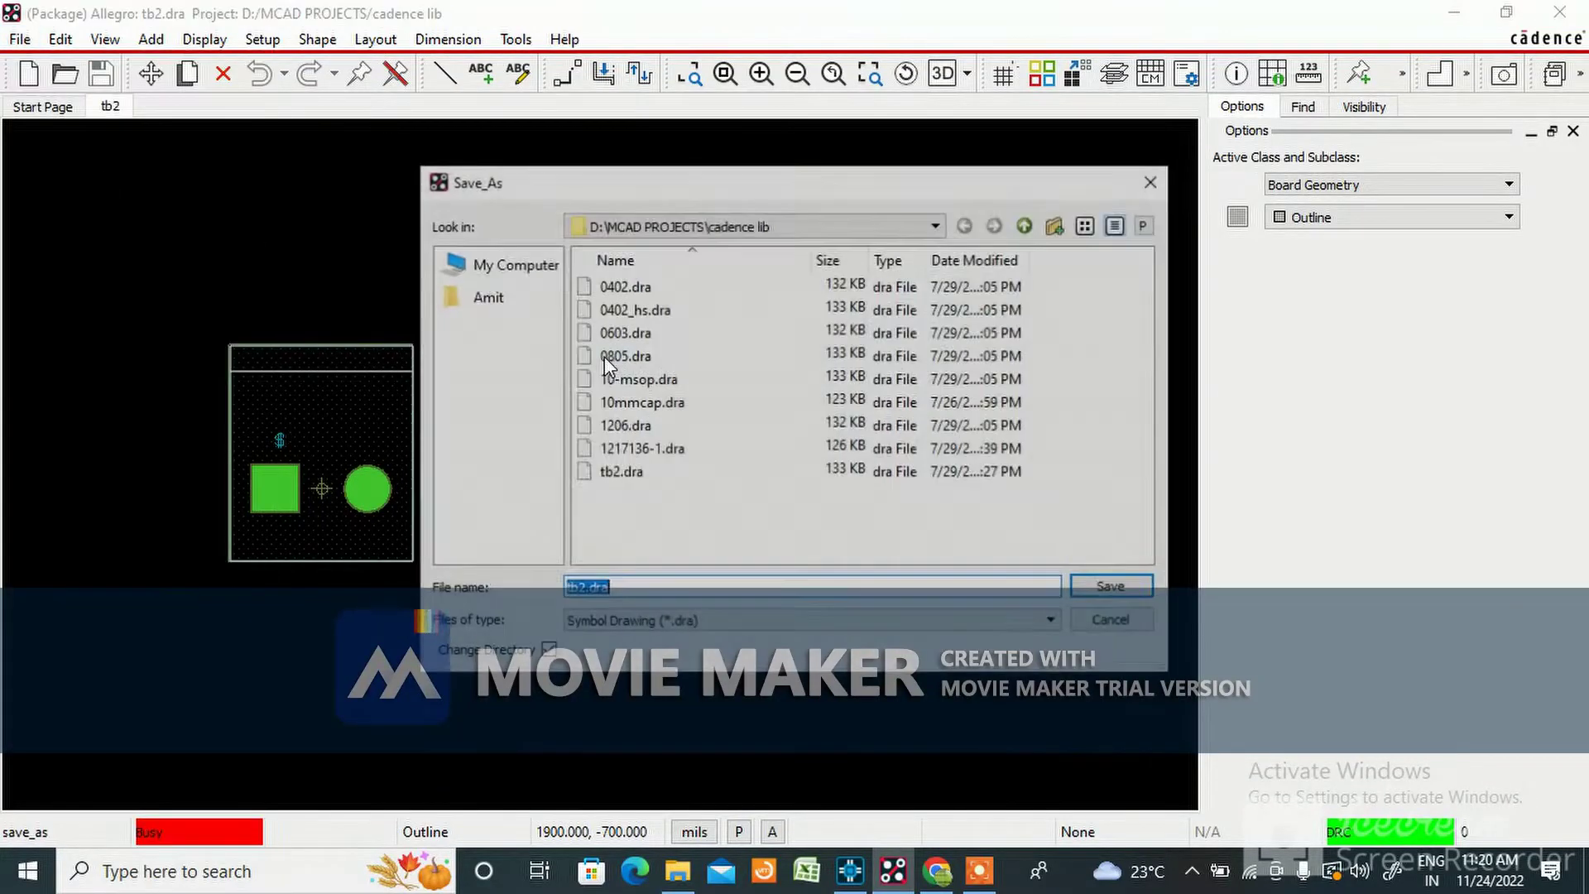
pyautogui.click(1024, 225)
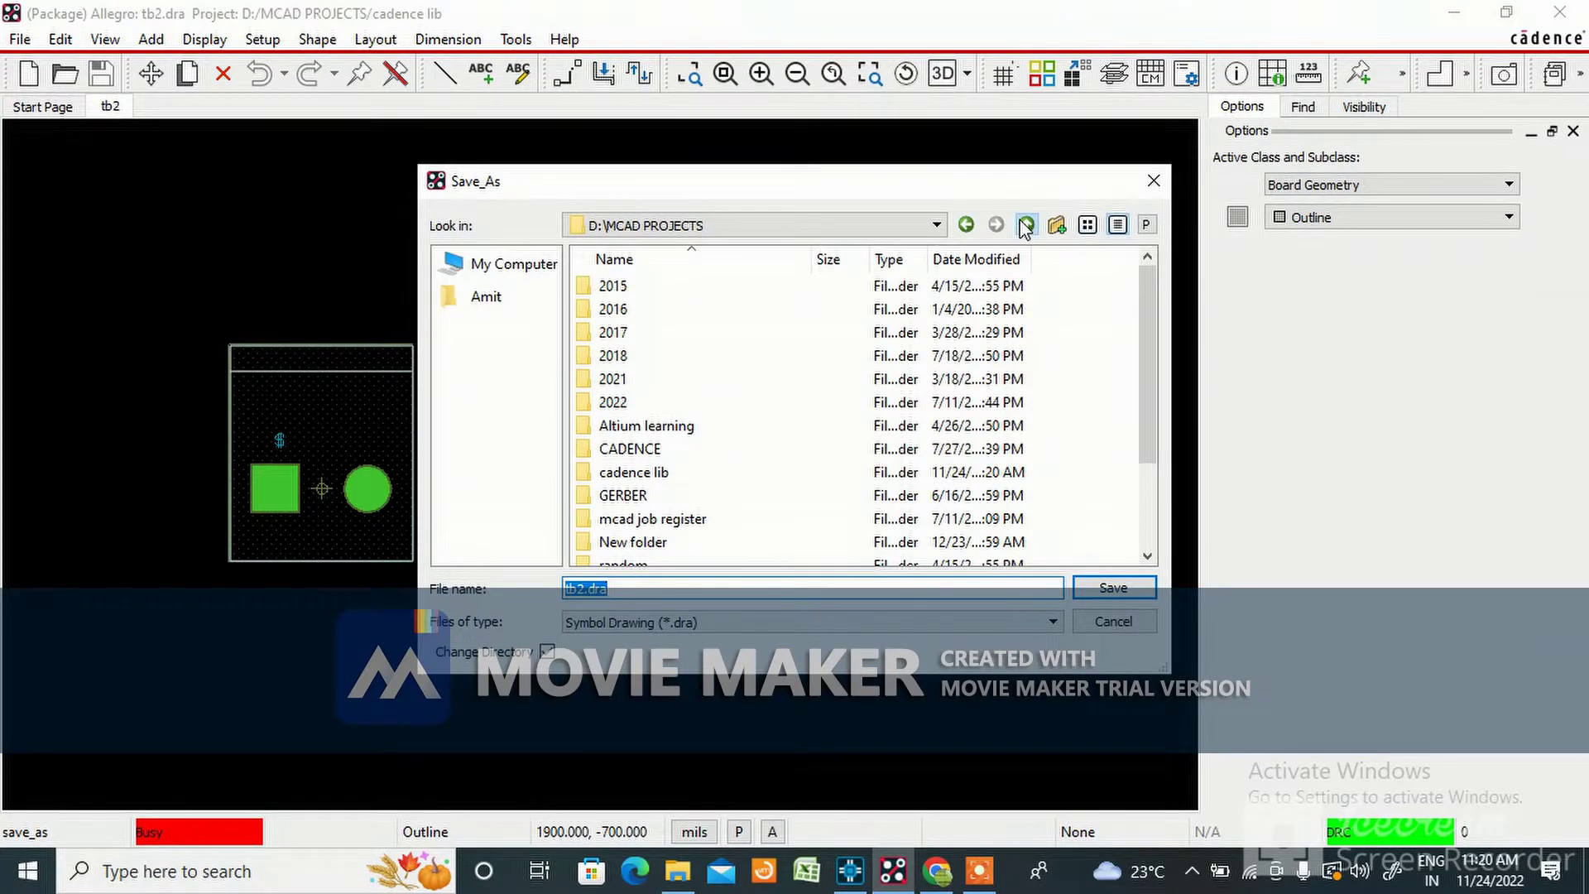
pyautogui.click(1025, 225)
pyautogui.doubleClick(657, 378)
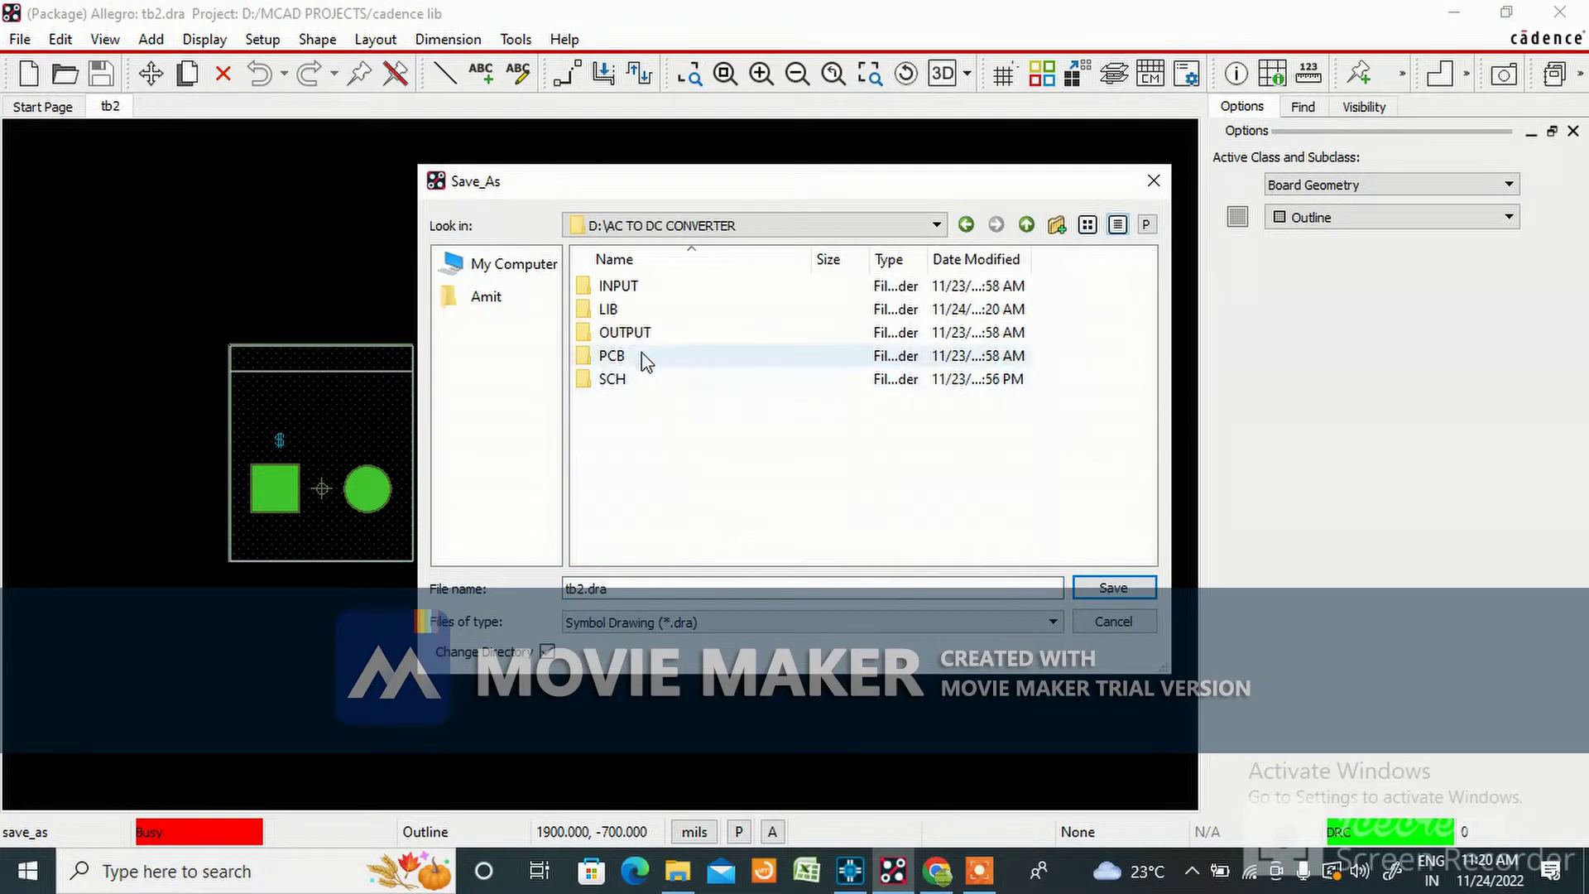
pyautogui.doubleClick(624, 315)
pyautogui.click(1101, 586)
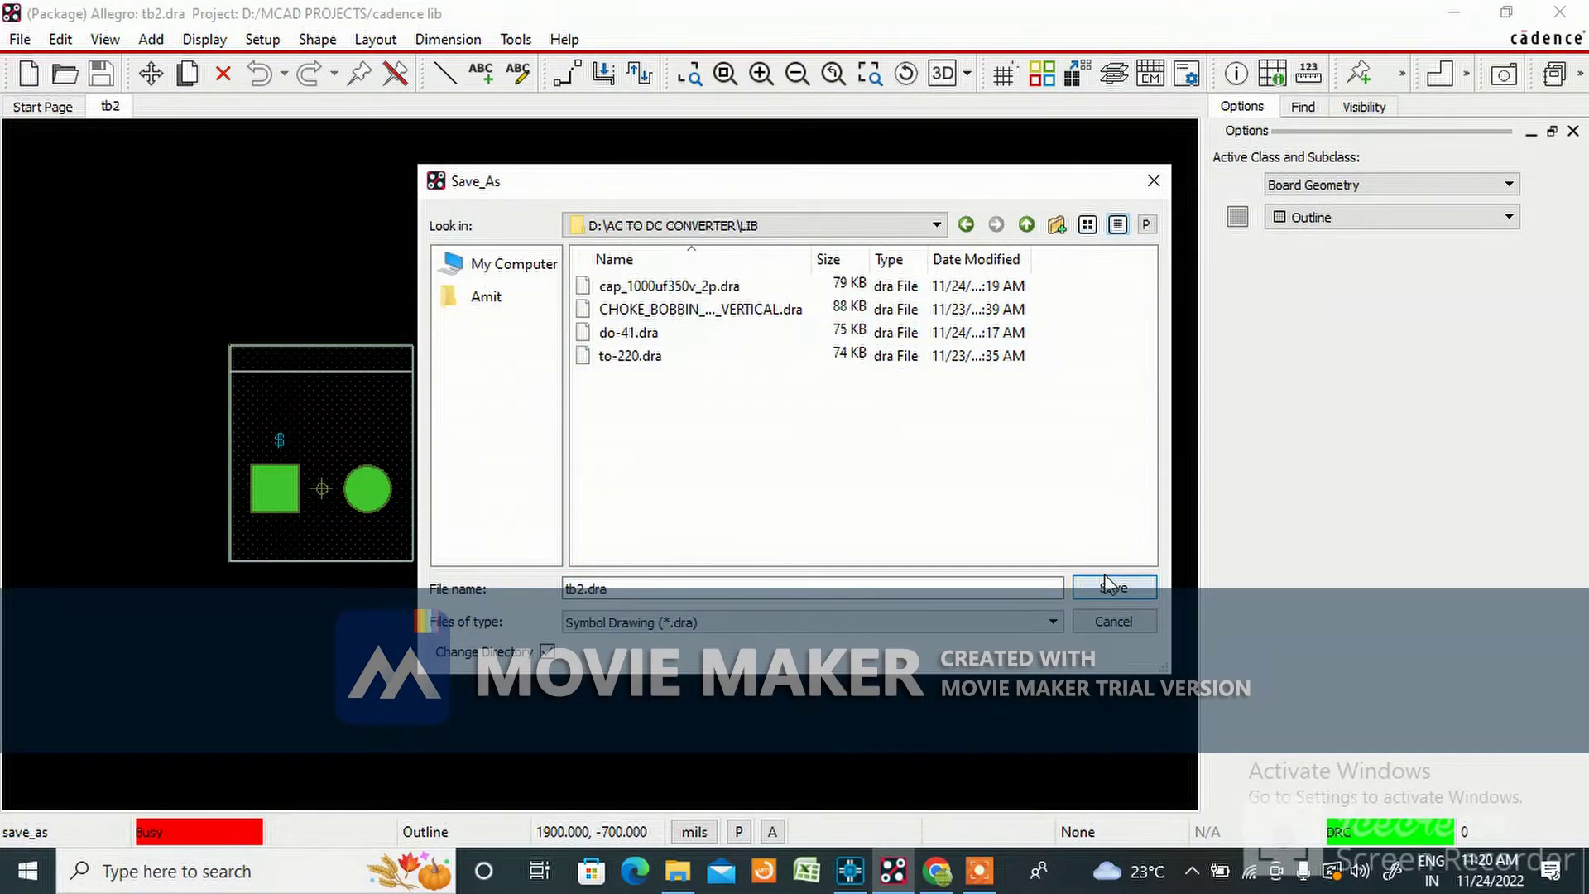
# Export the tb2 footprint's shape and flash symbols and padstacks without library dependencies to D:/AC TO DC CONVERTER/LIB, and close the export dialog
pyautogui.click(19, 39)
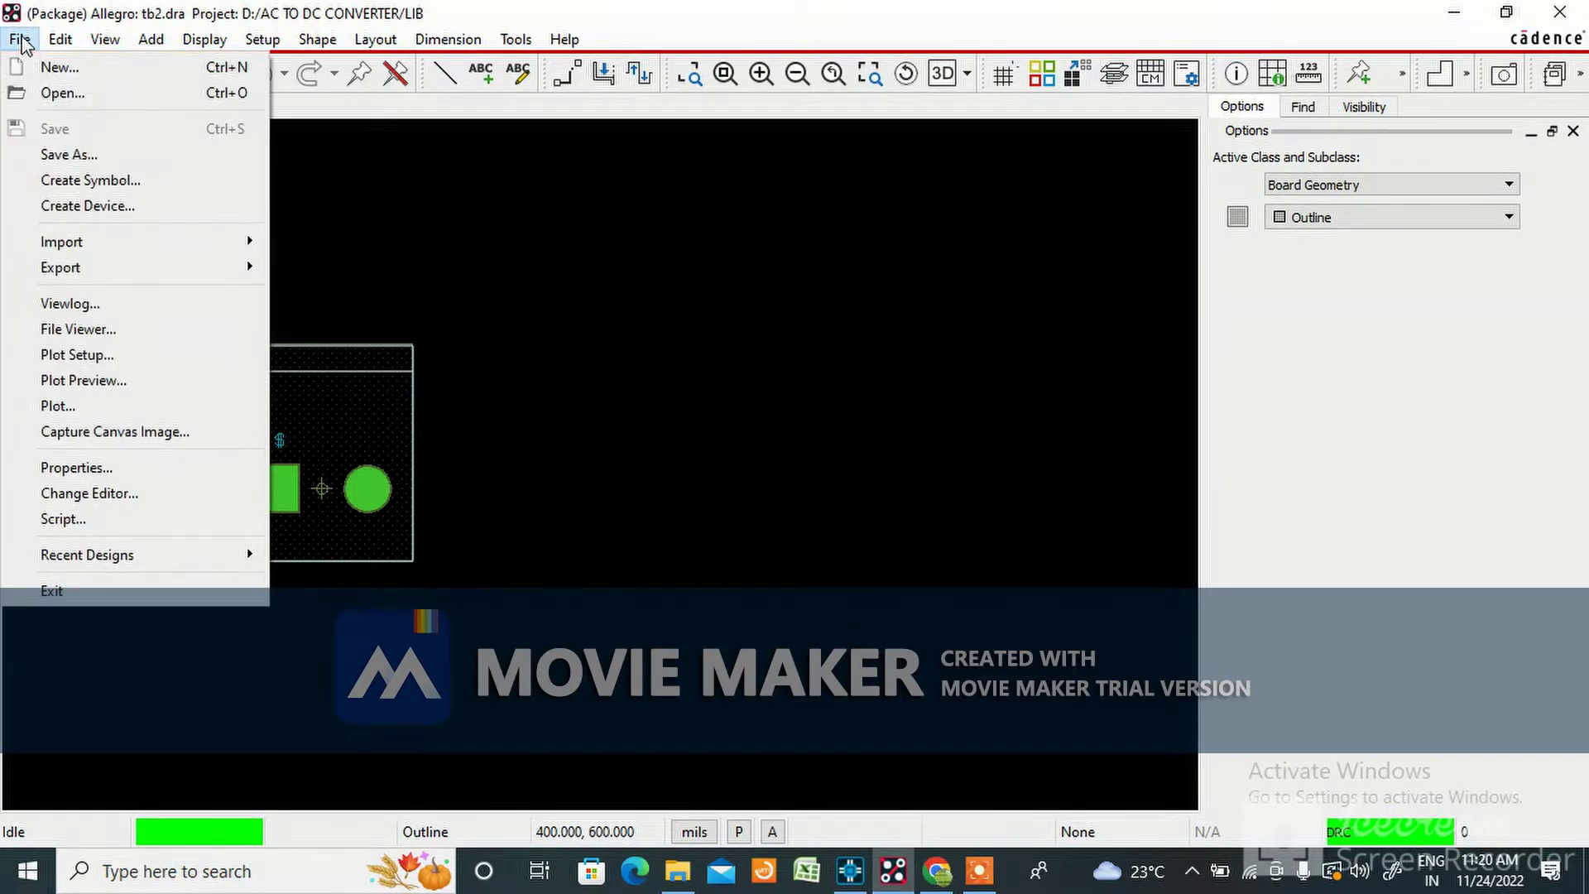
pyautogui.moveTo(202, 267)
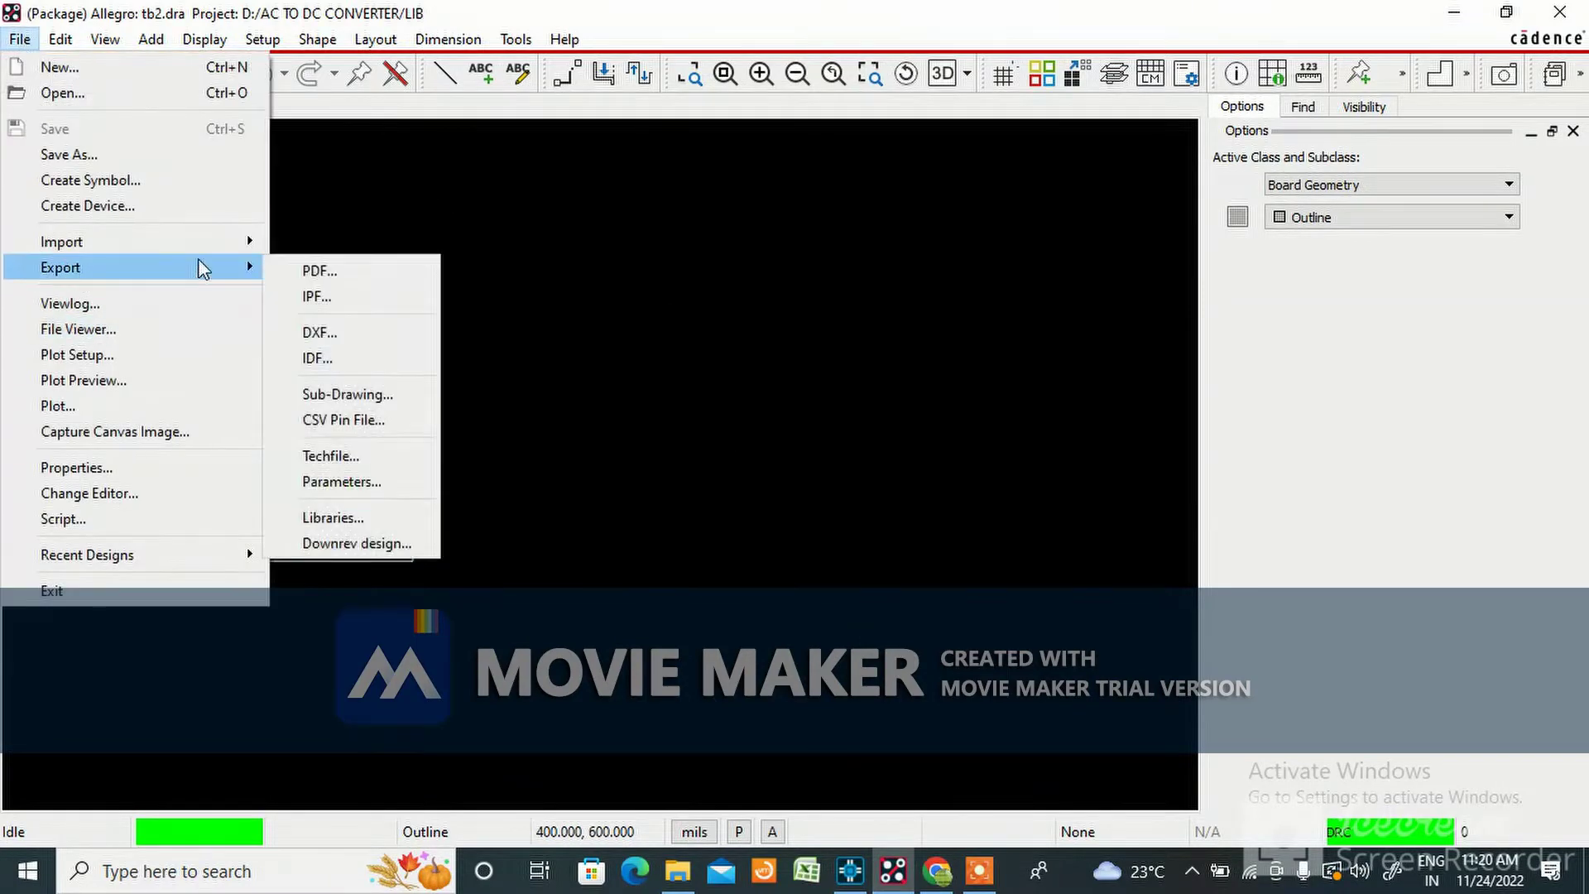
pyautogui.click(331, 518)
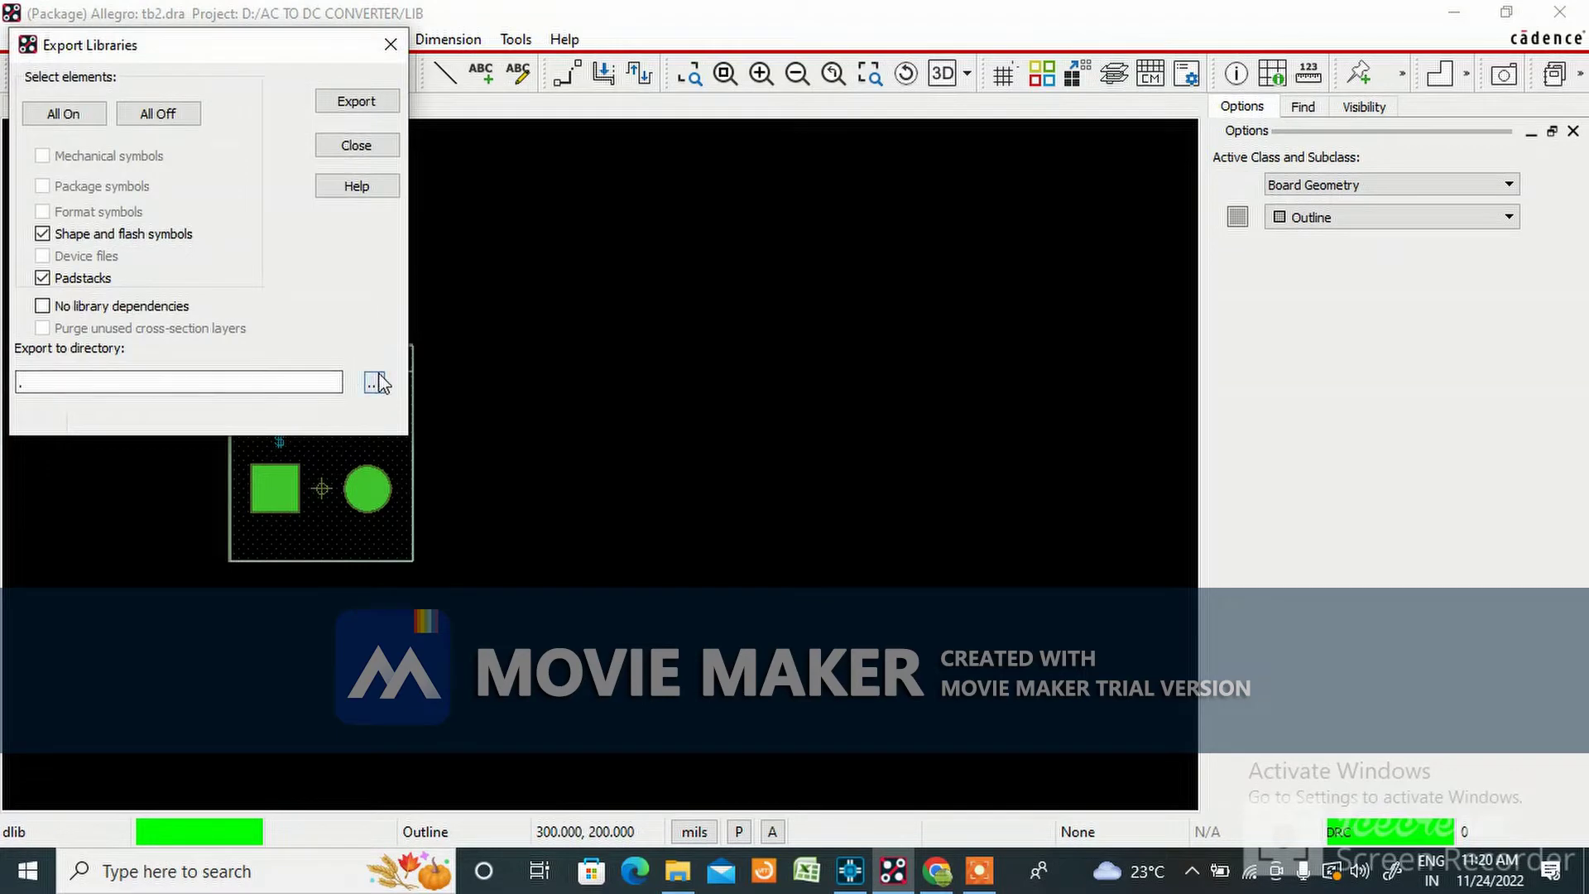
pyautogui.click(42, 307)
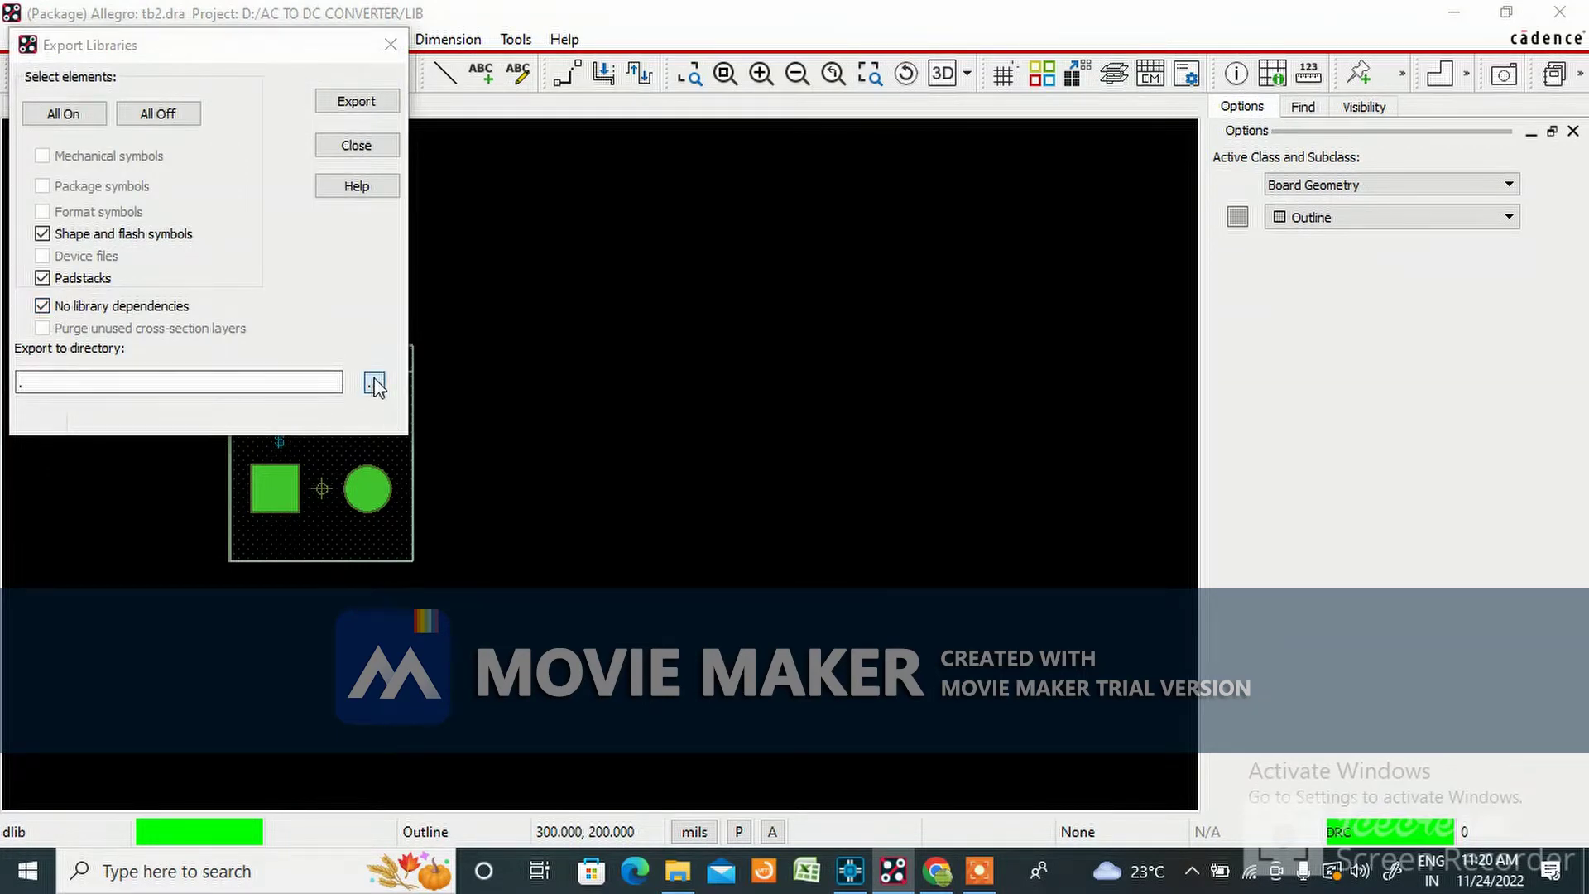
pyautogui.click(375, 383)
pyautogui.click(645, 62)
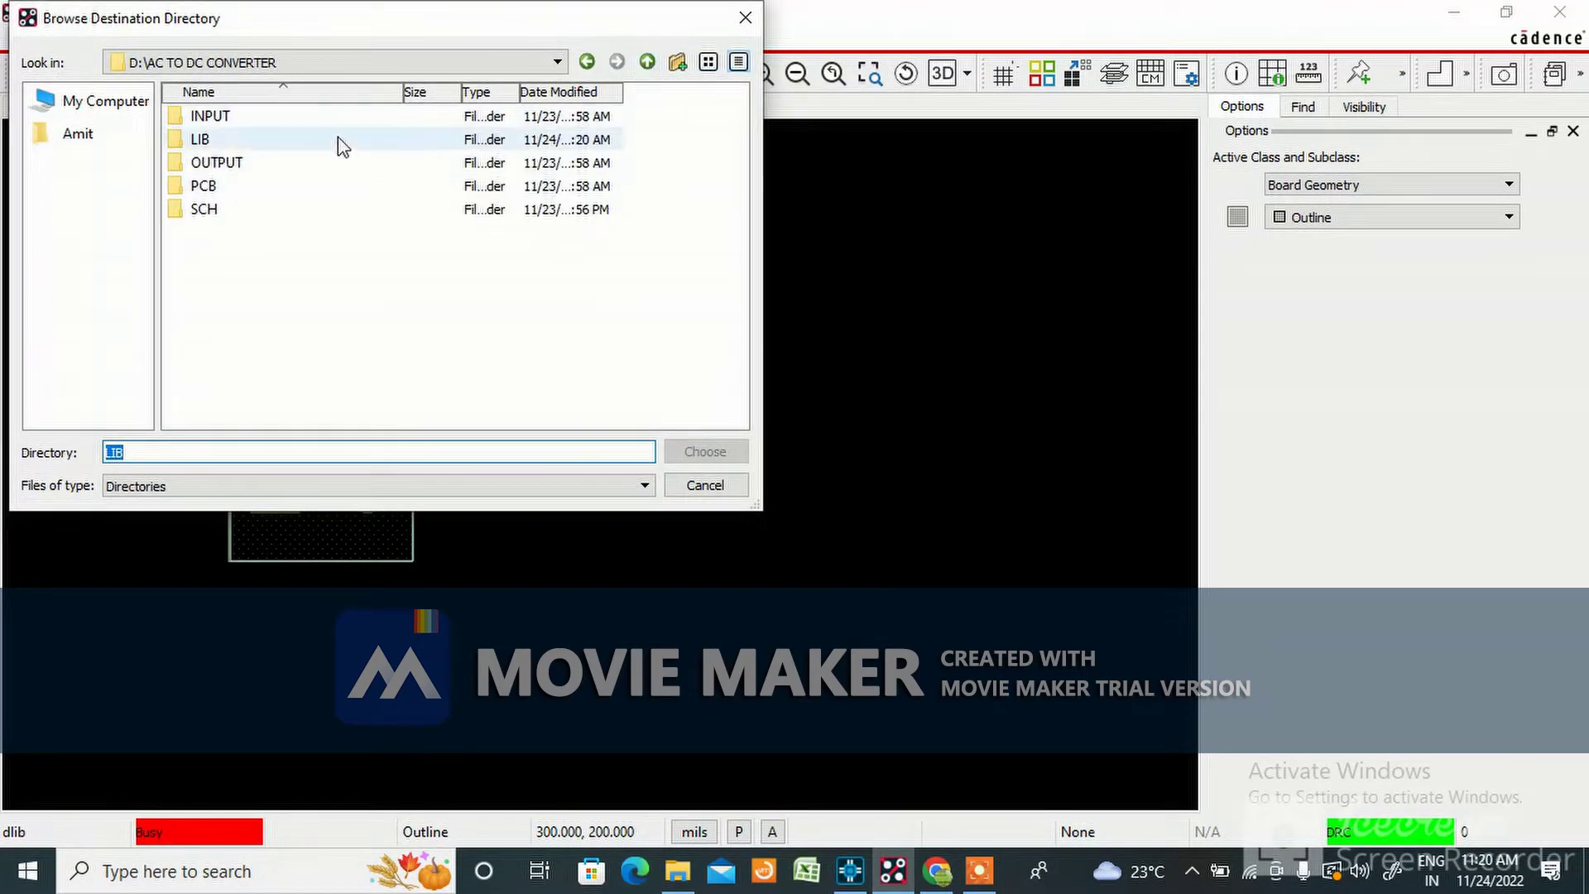
pyautogui.doubleClick(220, 138)
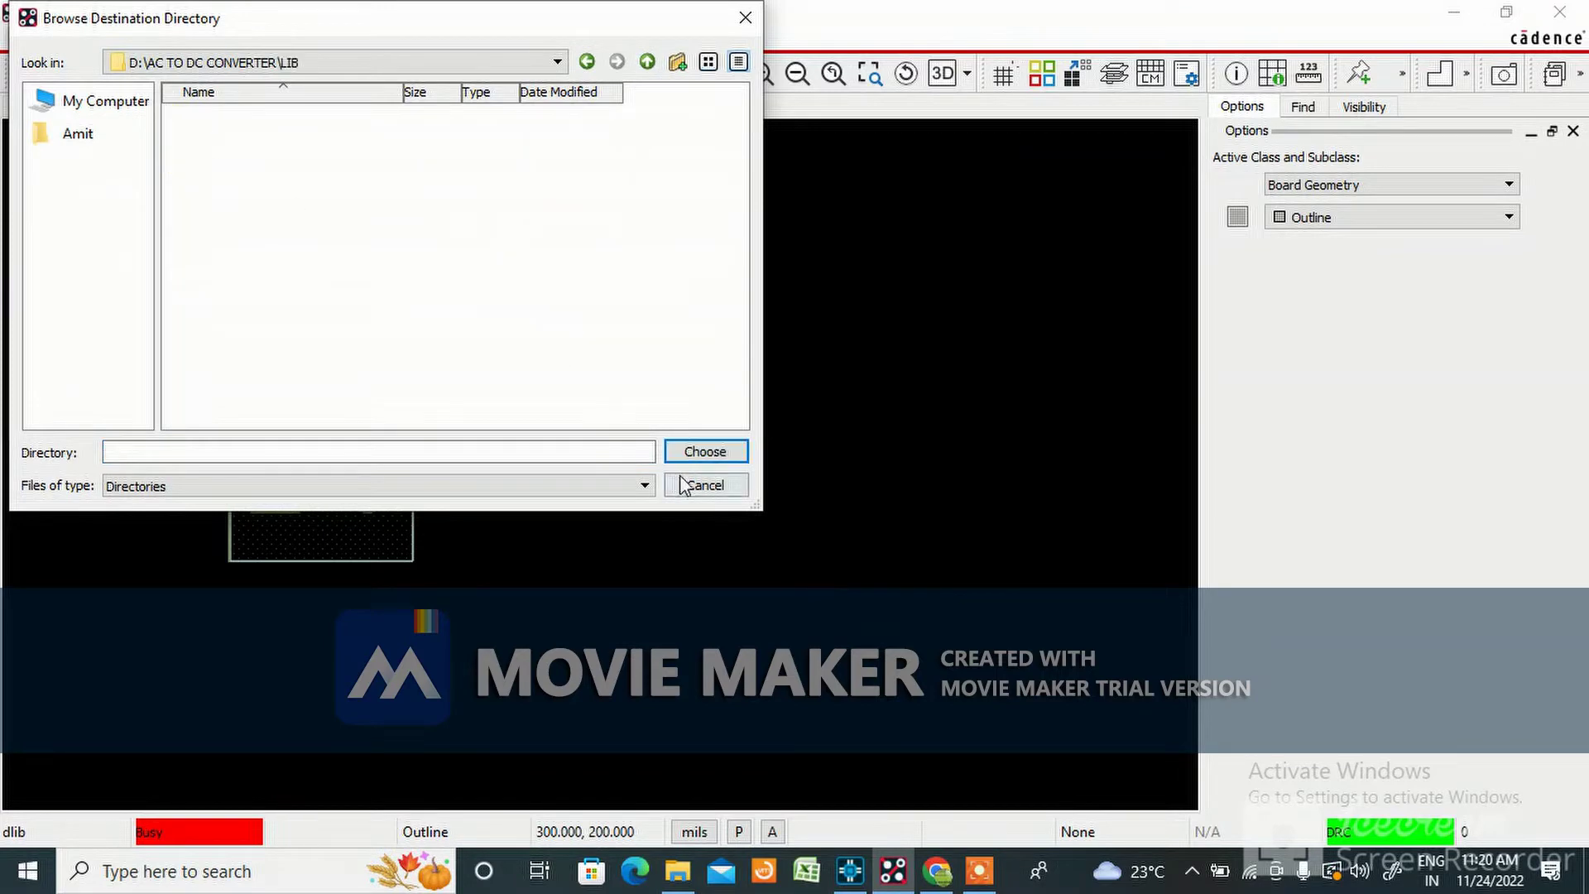
pyautogui.click(705, 451)
pyautogui.click(335, 101)
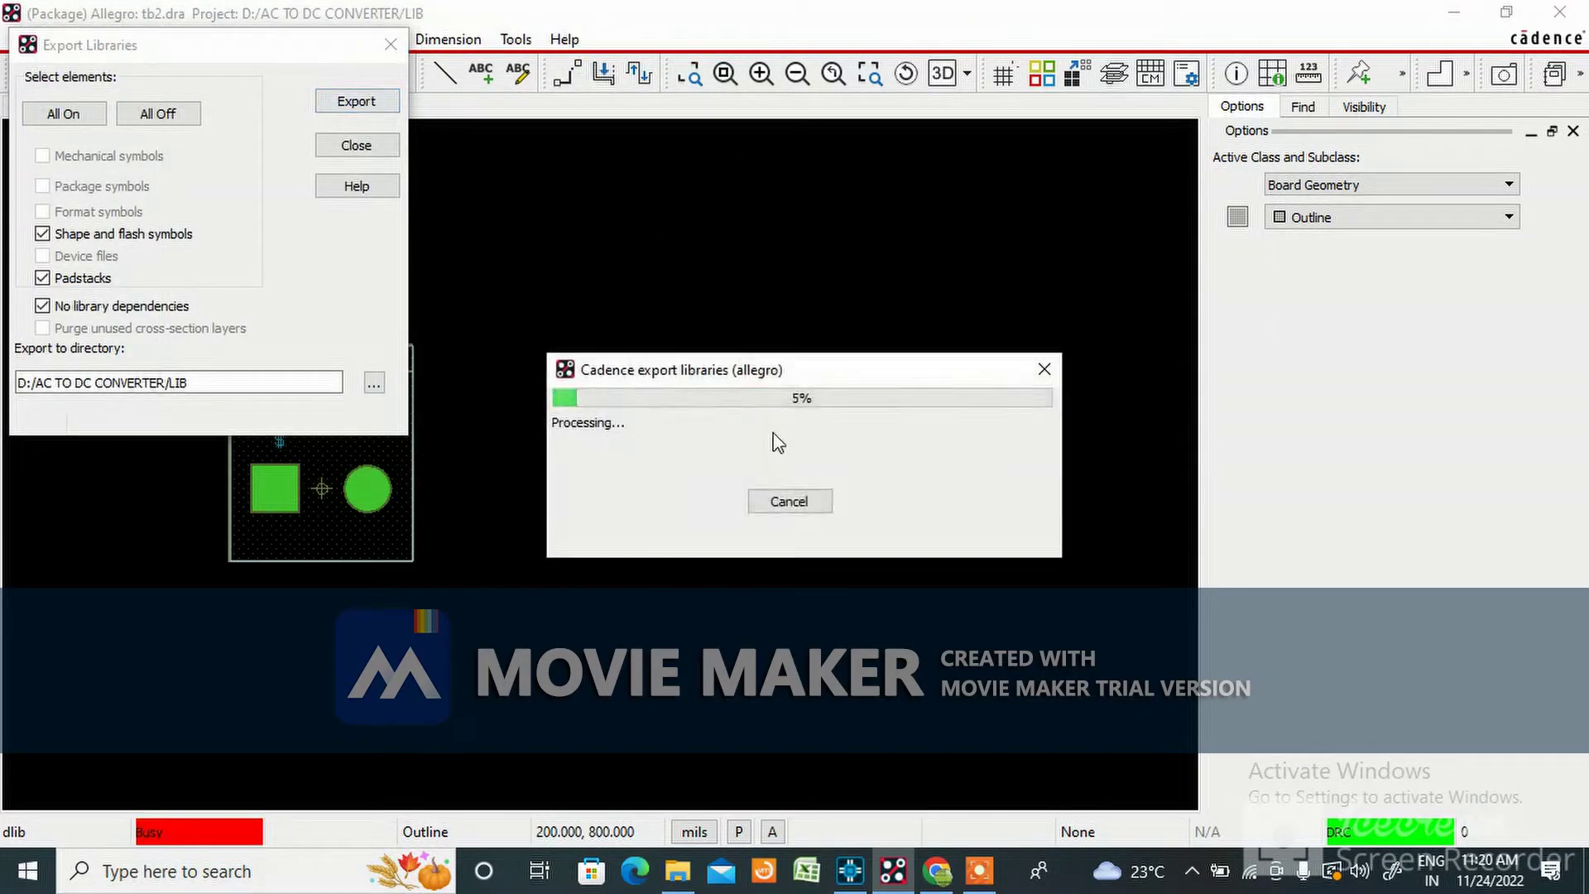
pyautogui.click(339, 135)
pyautogui.click(352, 146)
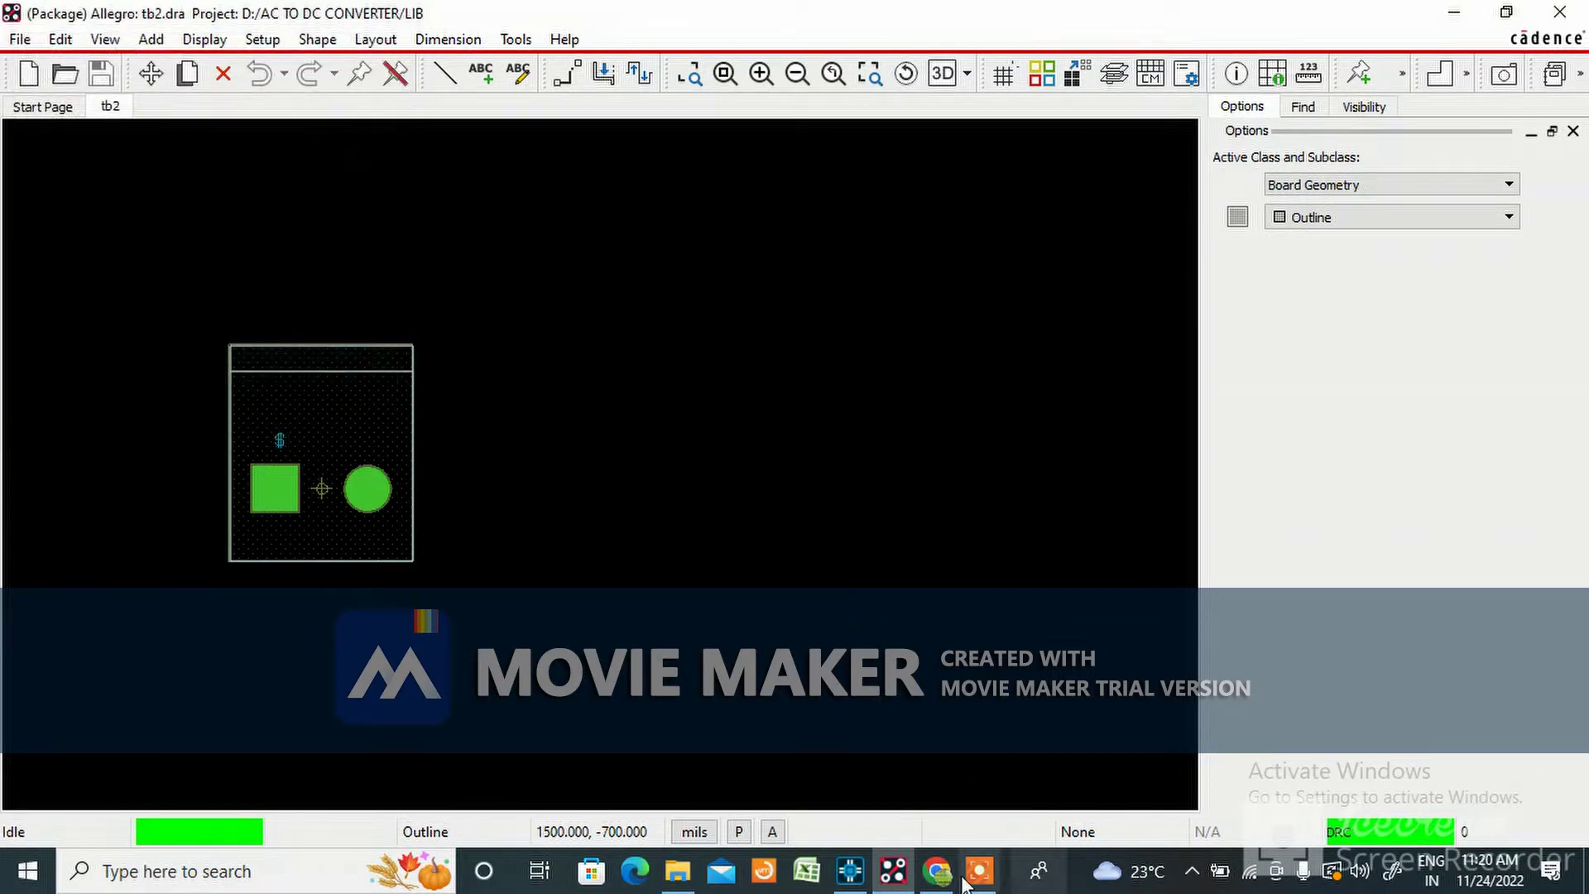
# Copy the footprint name cap_1000uf350v_2p from the project LIB's drawing list in Allegro, leaving the dialog without opening the file
pyautogui.click(849, 872)
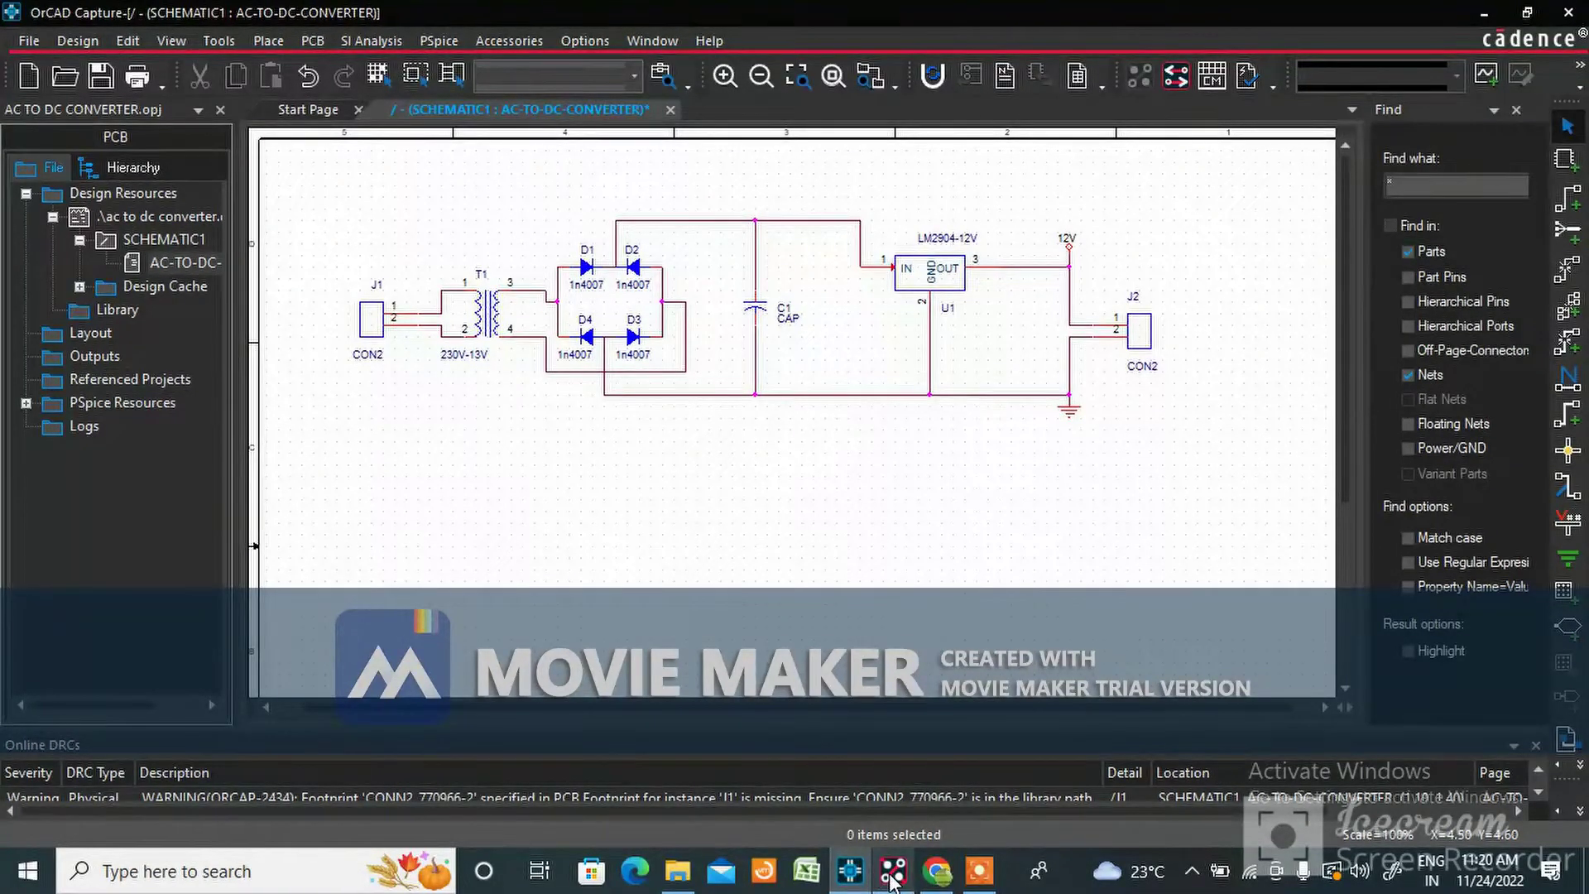
pyautogui.moveTo(893, 872)
pyautogui.click(892, 815)
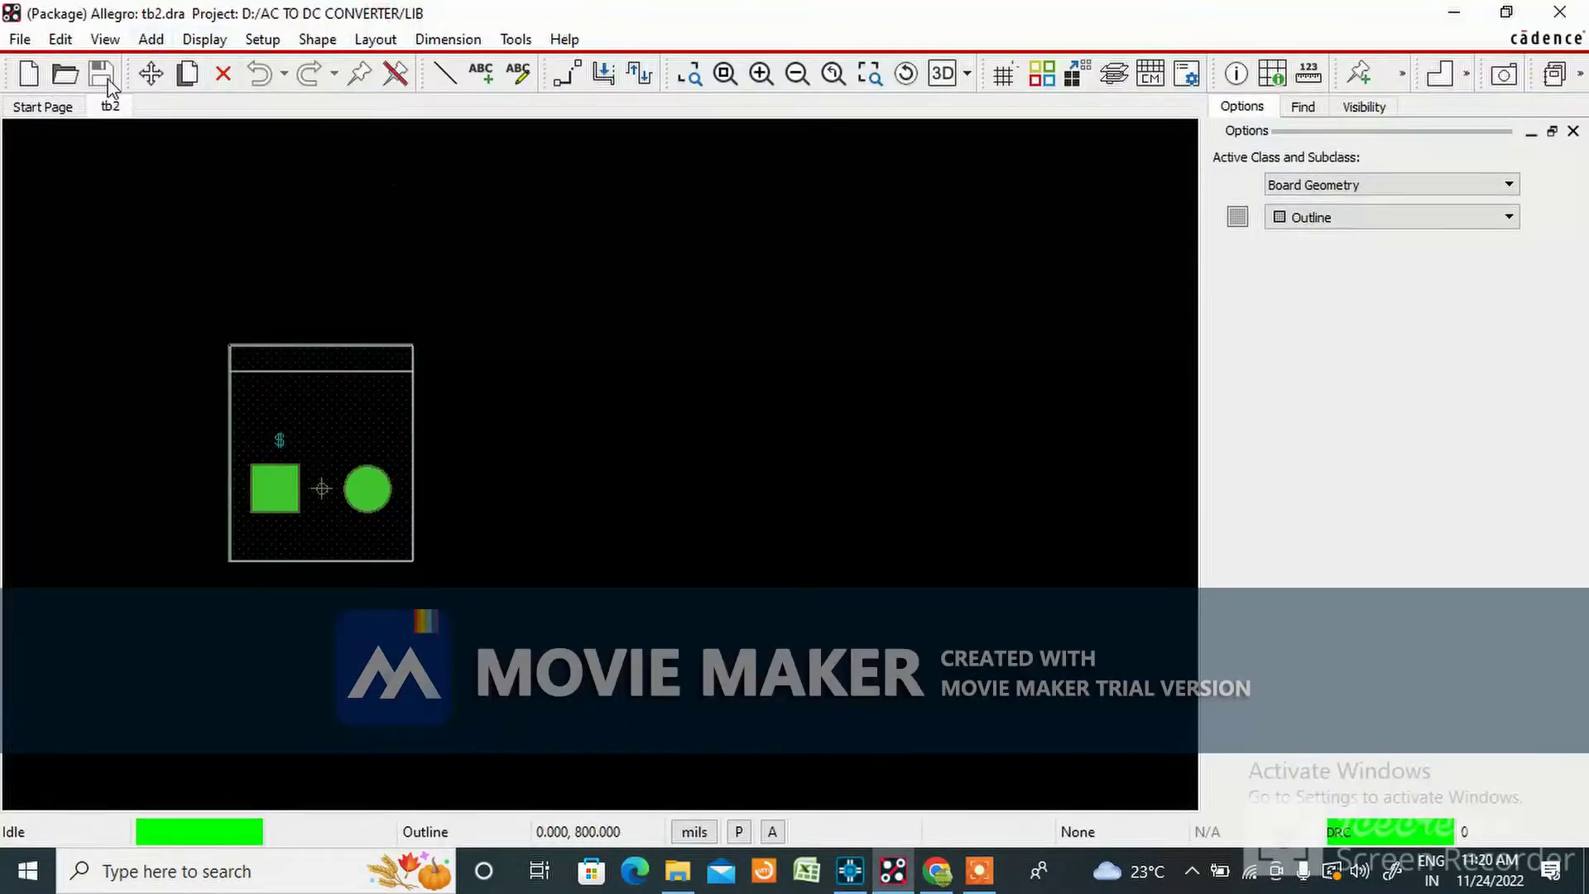
pyautogui.click(64, 74)
pyautogui.click(685, 288)
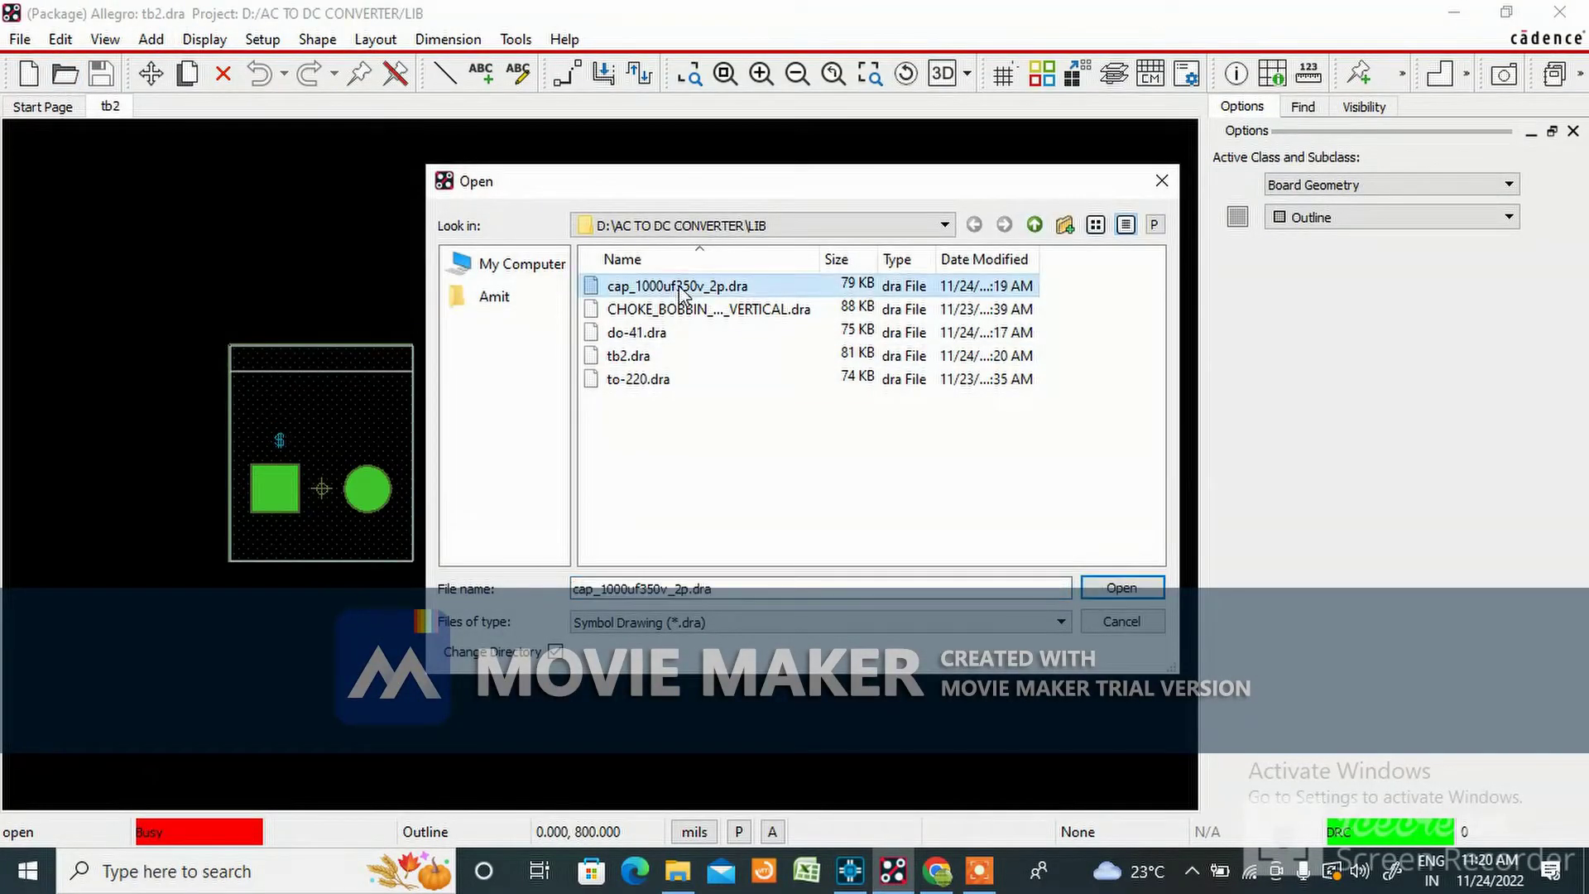
pyautogui.click(688, 588)
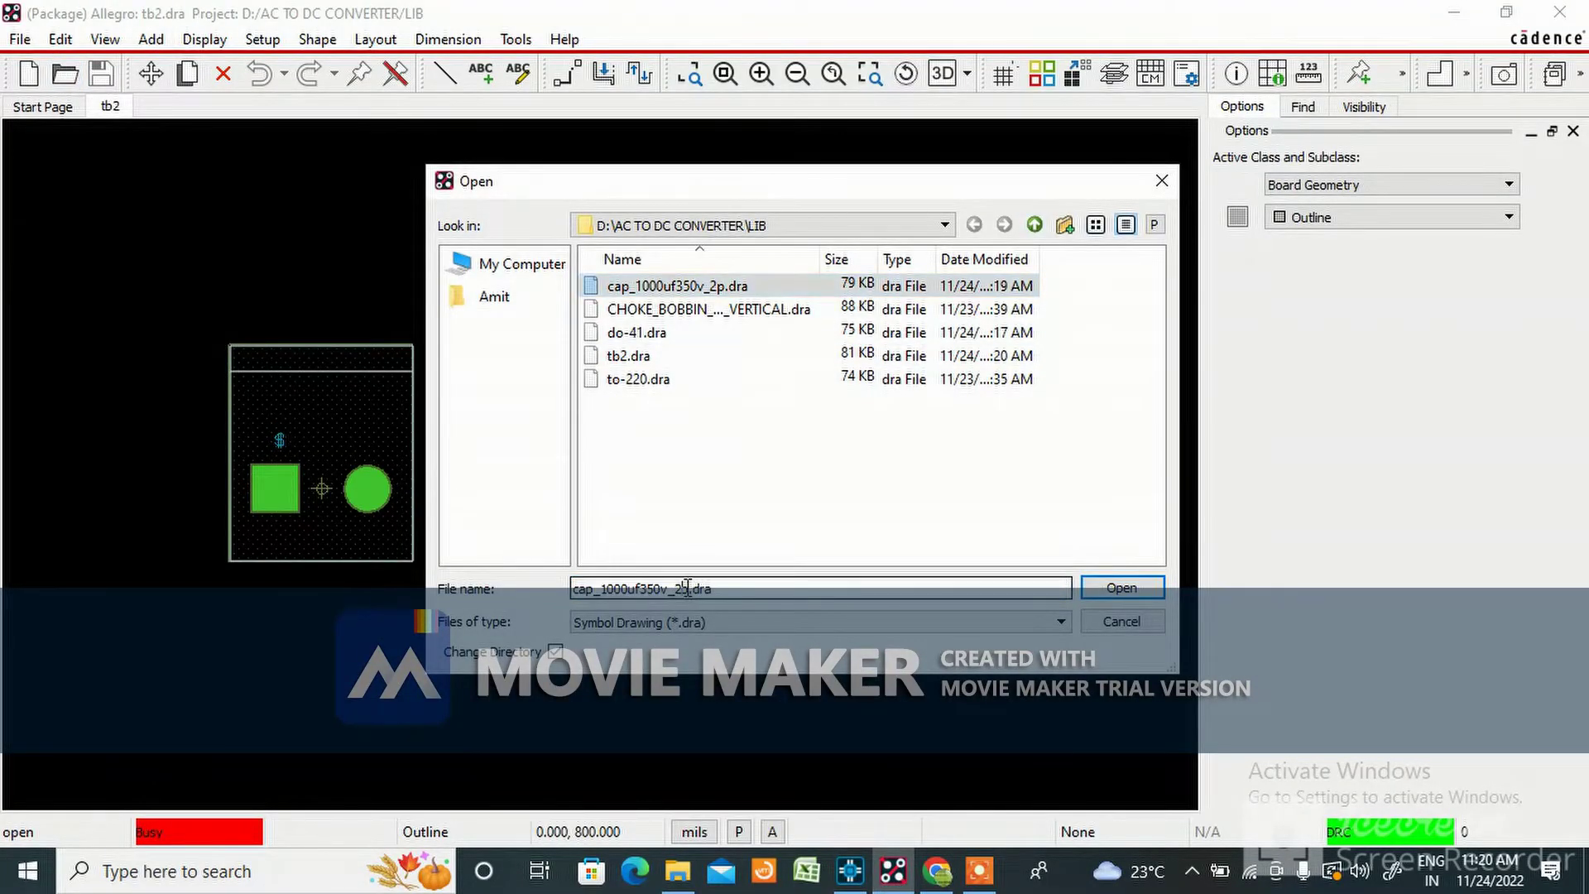
pyautogui.moveTo(677, 591); pyautogui.dragTo(597, 600)
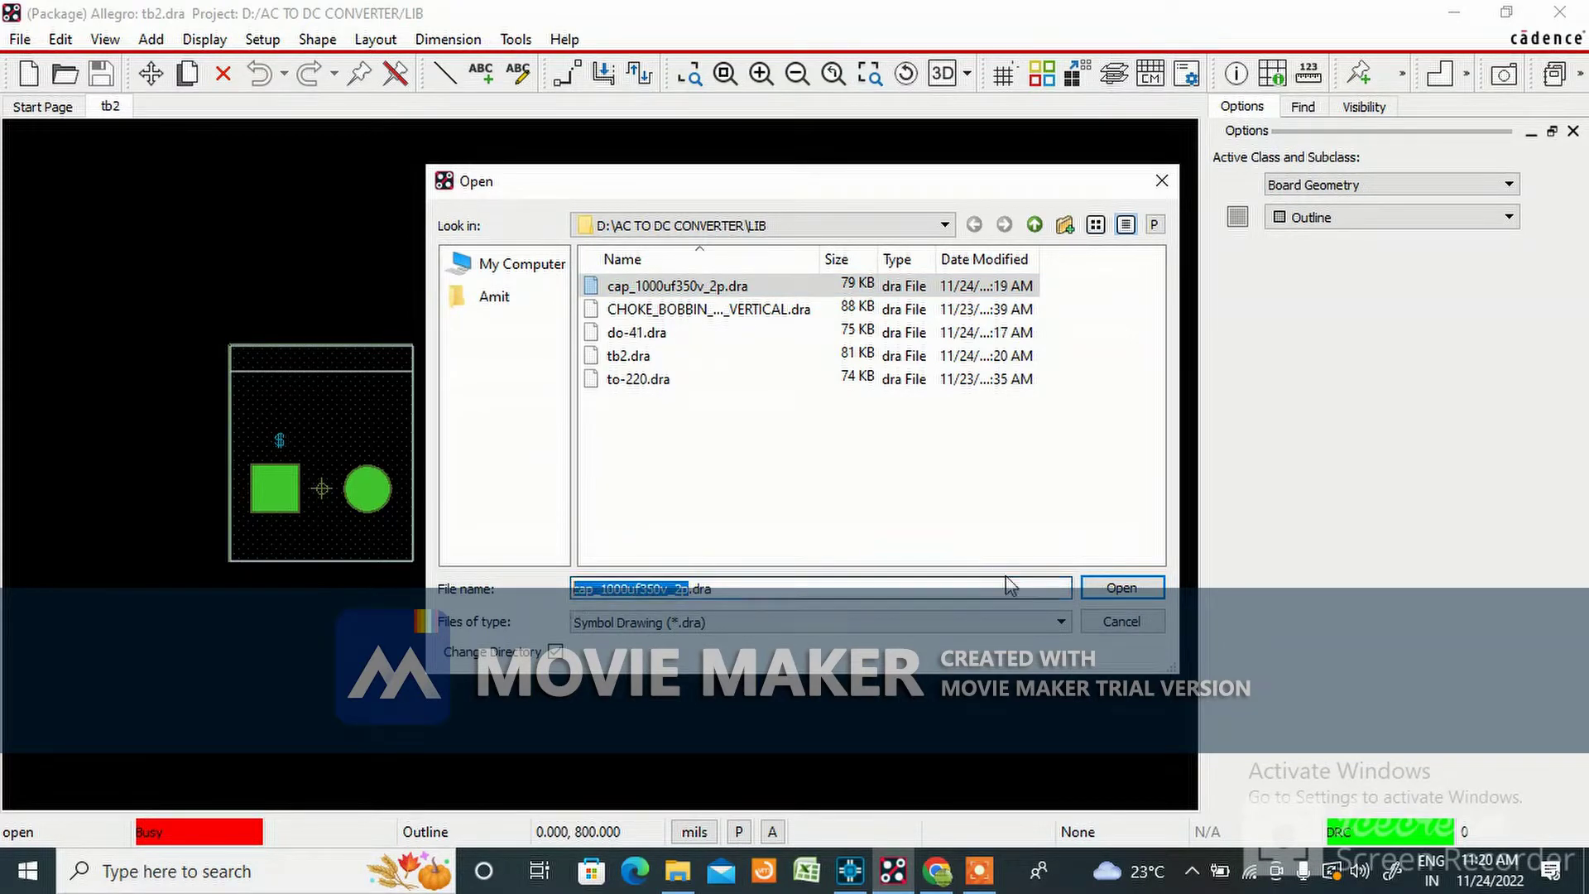
pyautogui.click(1162, 180)
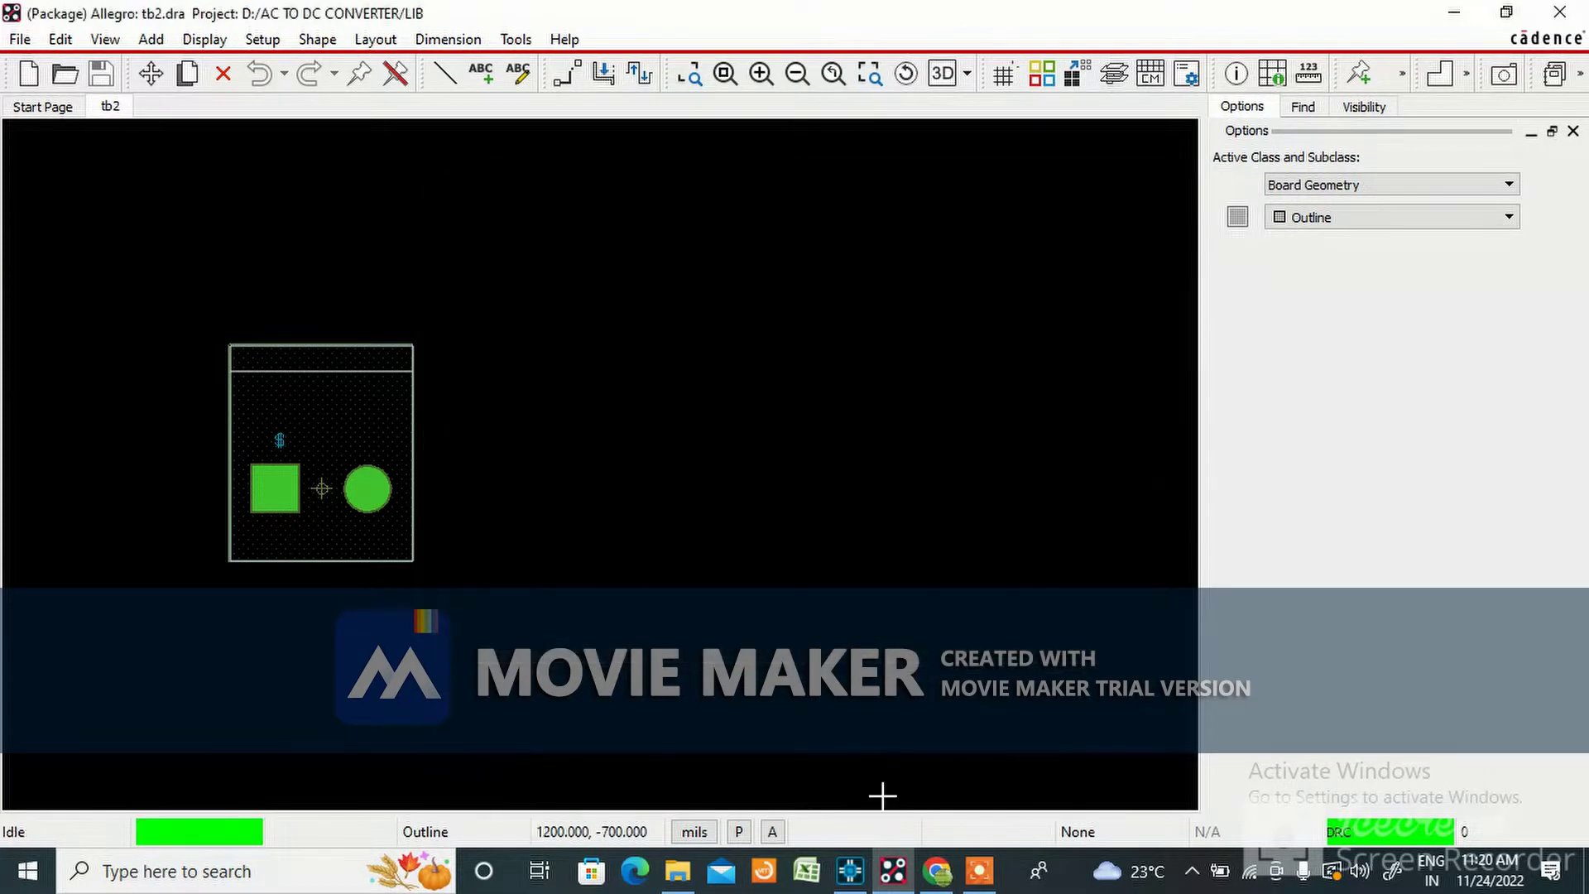
# Switch to OrCAD Capture, set capacitor C1's PCB Footprint to cap_1000uf350v_2p, and save the schematic
pyautogui.click(850, 871)
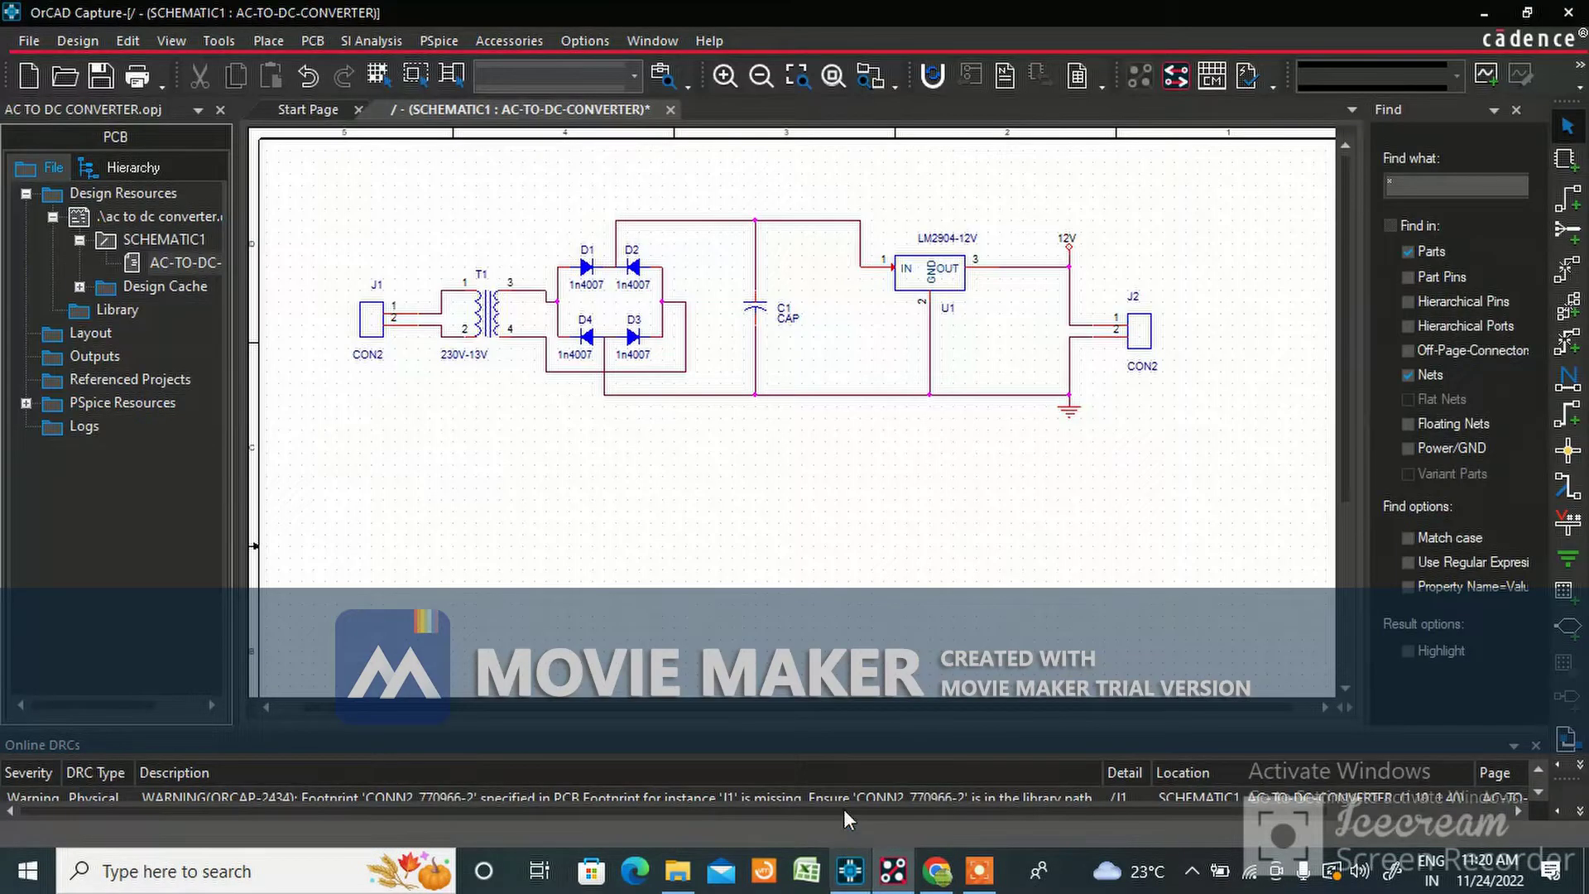
pyautogui.click(753, 317)
pyautogui.rightClick(753, 317)
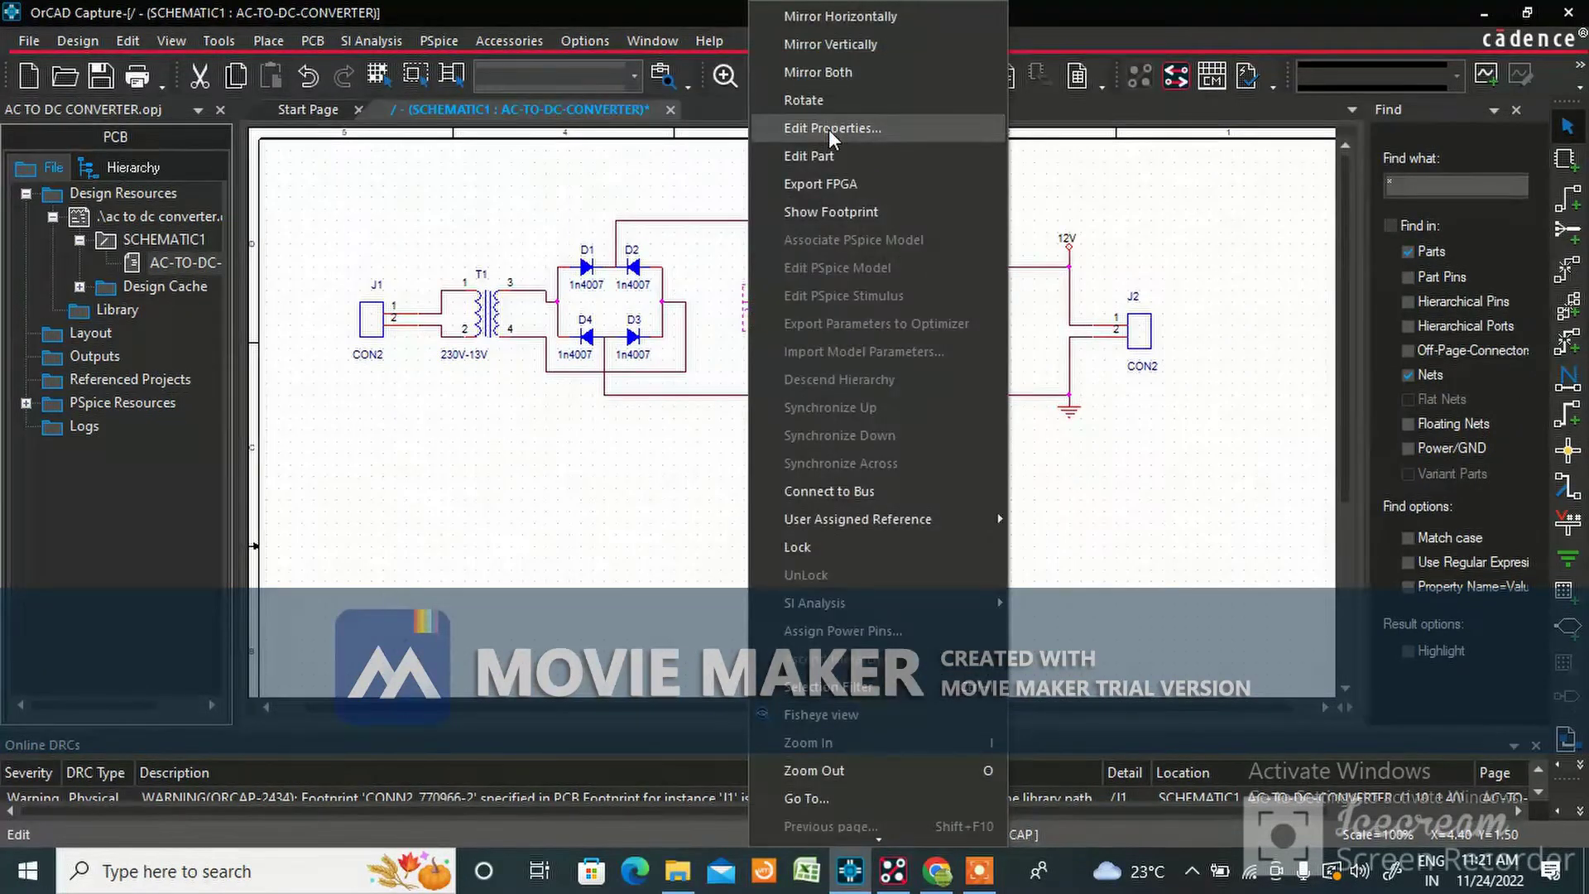
pyautogui.click(830, 129)
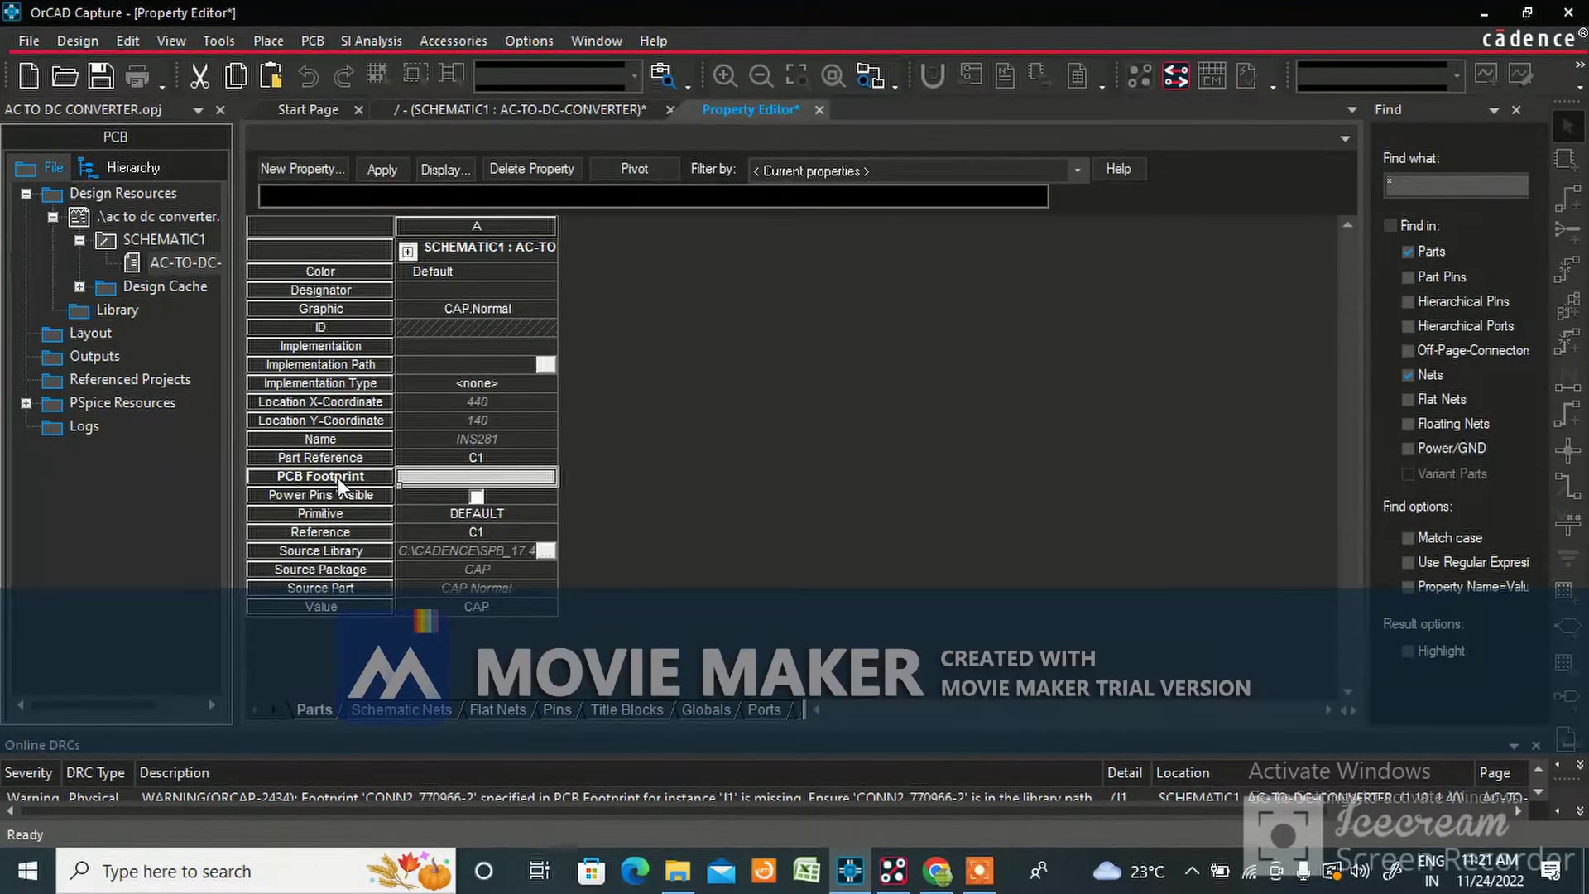
pyautogui.click(414, 478)
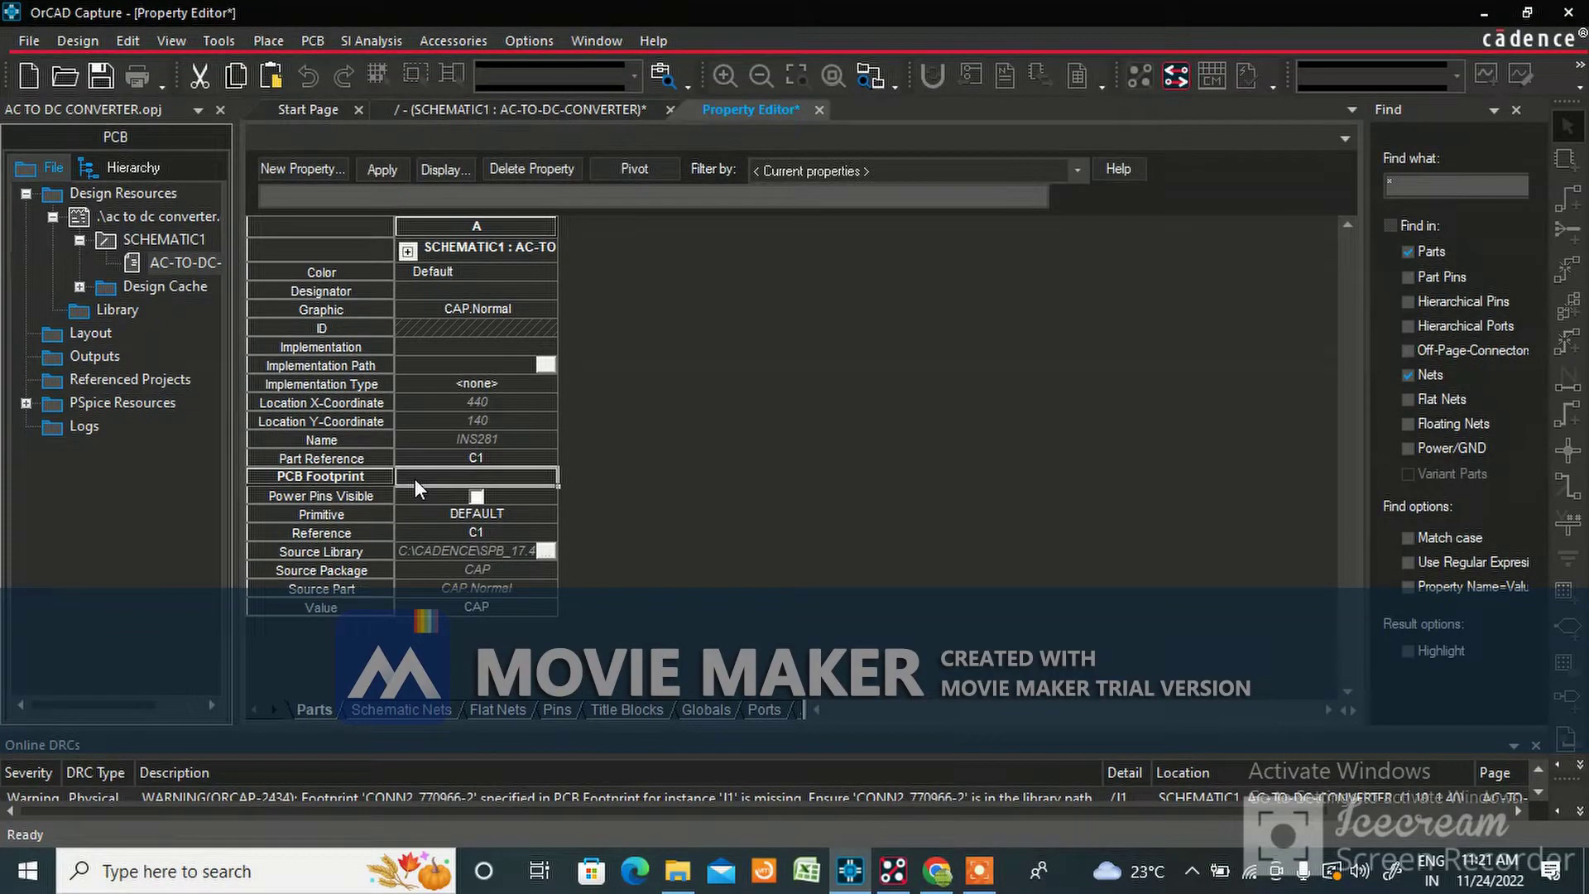
pyautogui.write('cap_1000uf350v_2p')
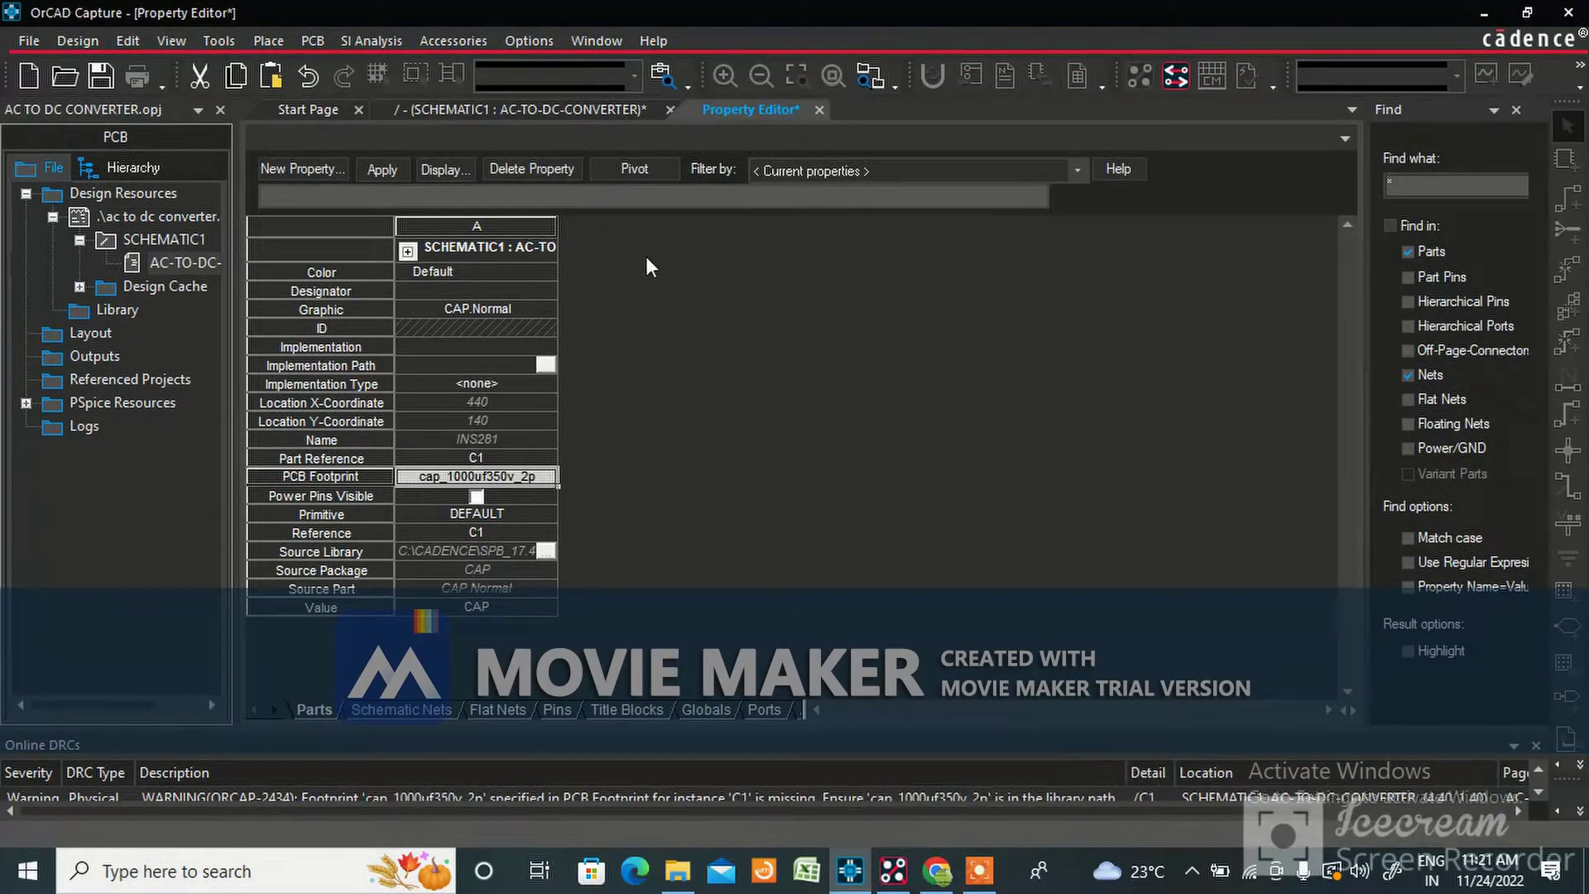
pyautogui.click(818, 109)
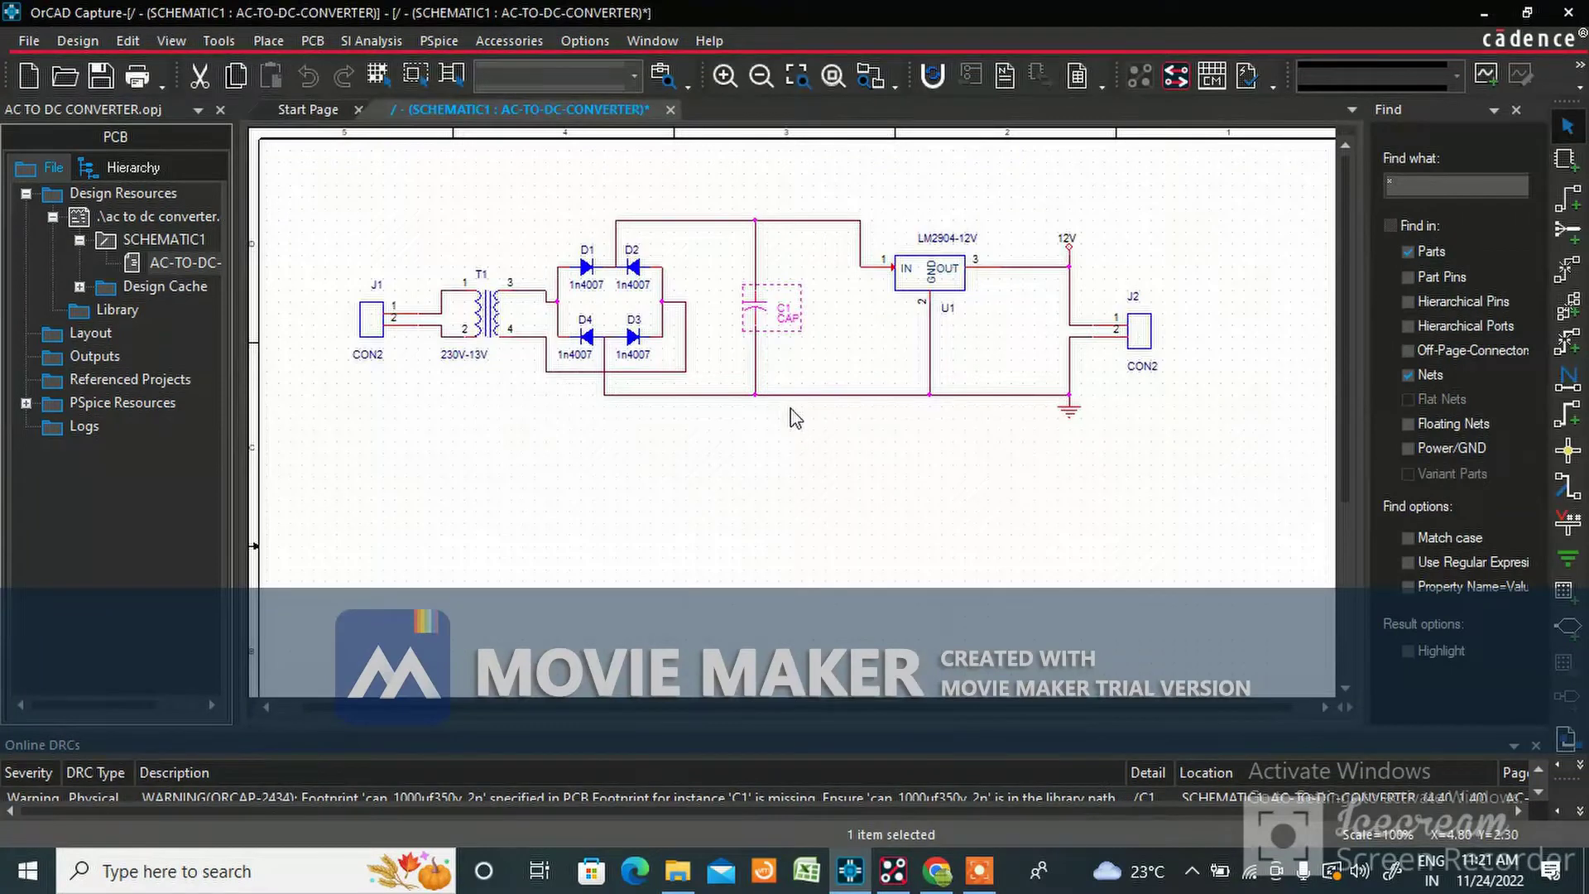
pyautogui.click(788, 462)
pyautogui.hotkey('ctrl', 's')
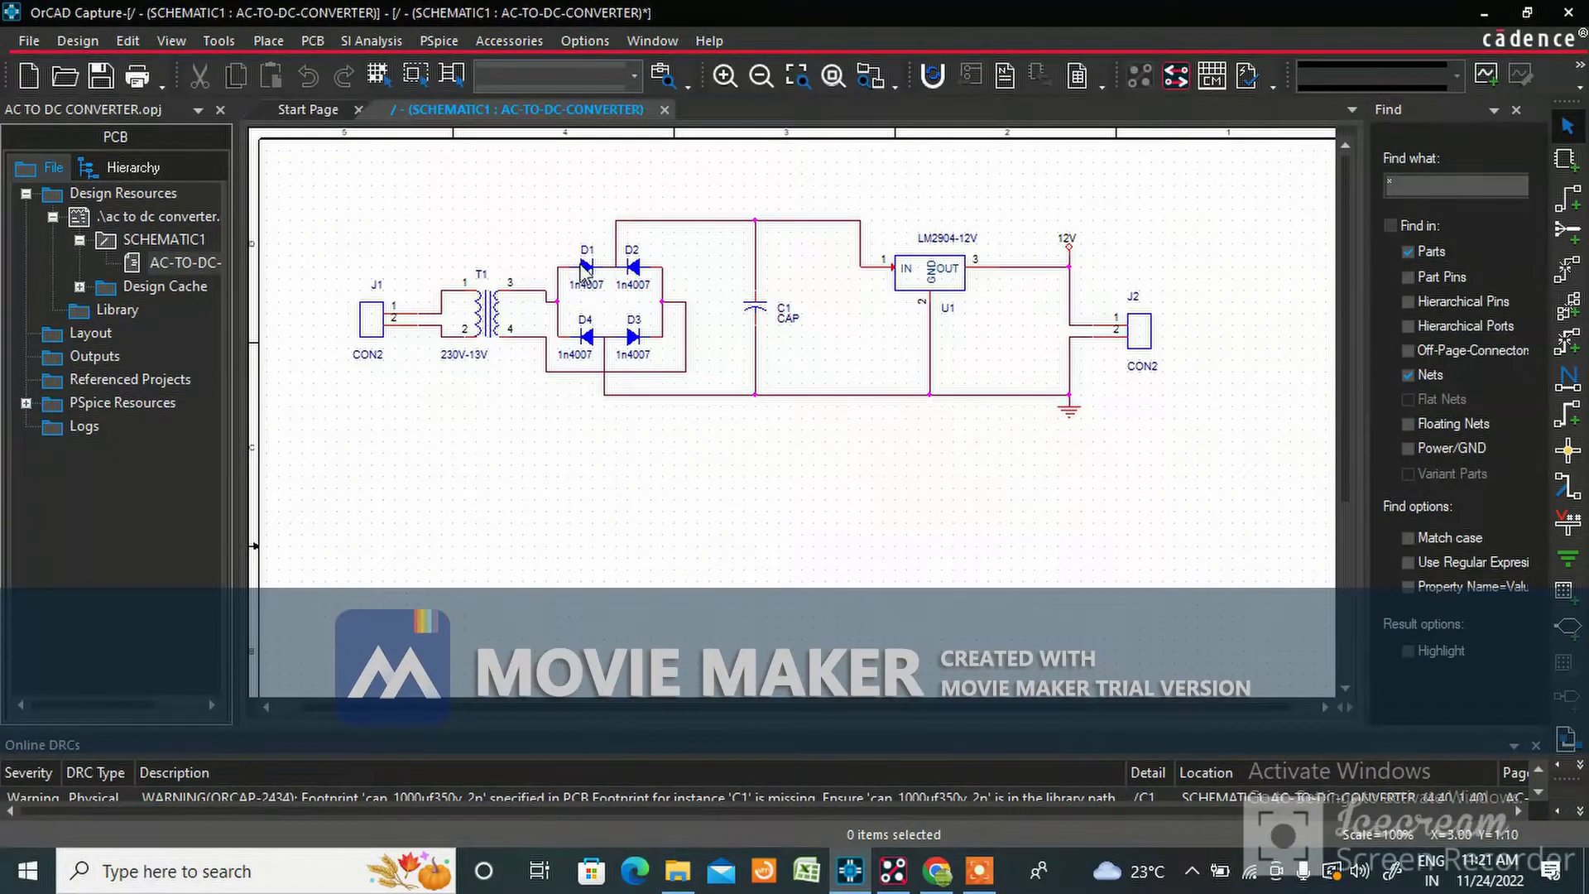
# Switch to Allegro and copy the footprint name do-41 from the project LIB's drawing list, leaving the dialog without opening the file
pyautogui.click(585, 270)
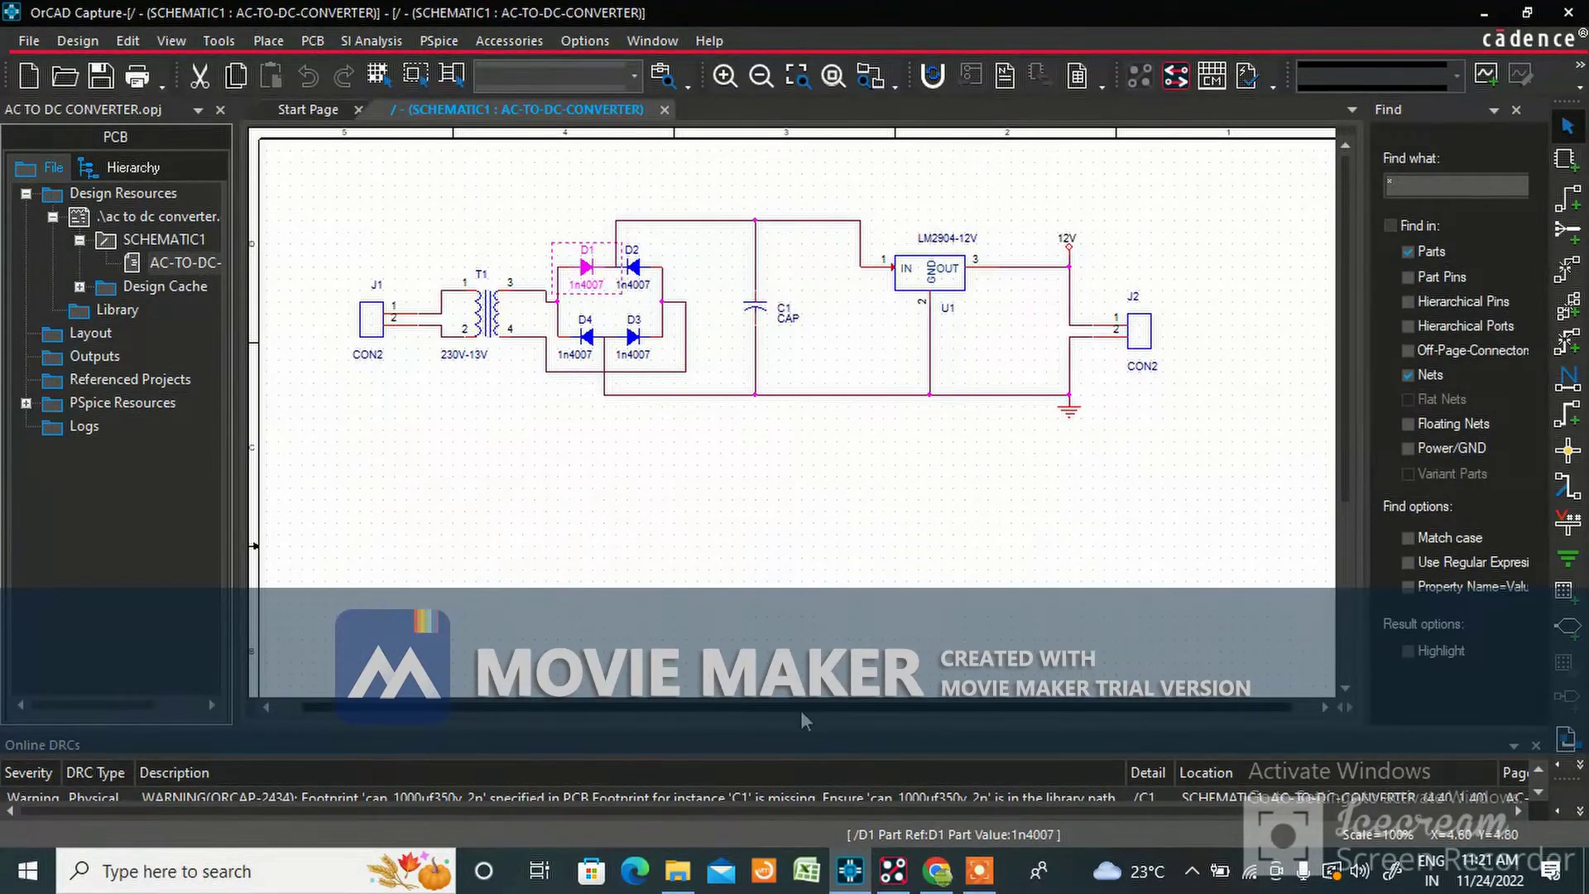
pyautogui.click(818, 586)
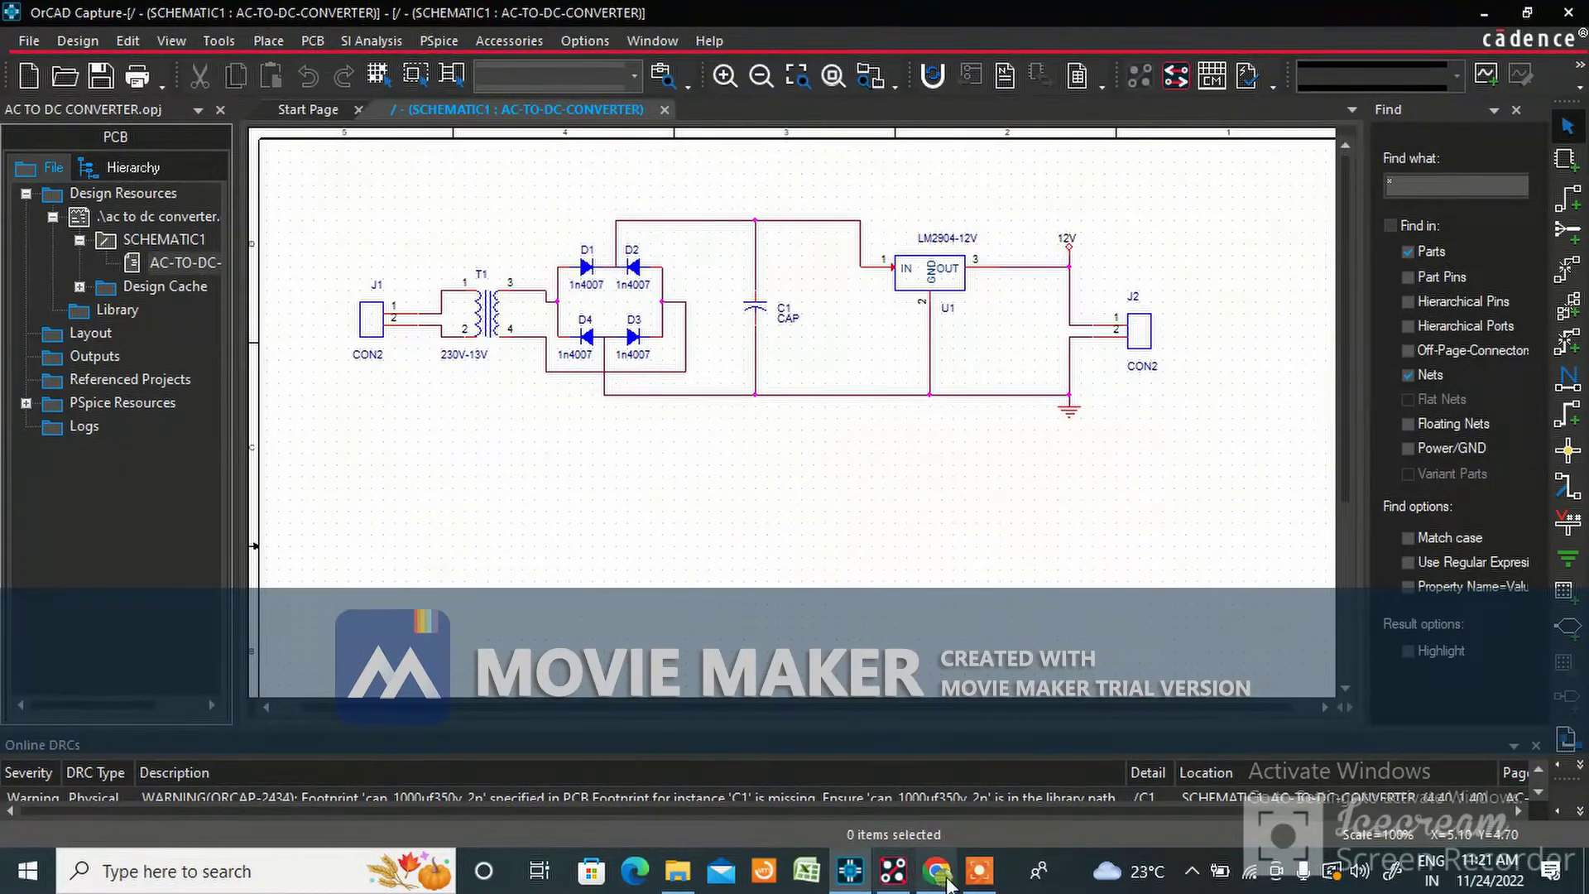
pyautogui.click(893, 871)
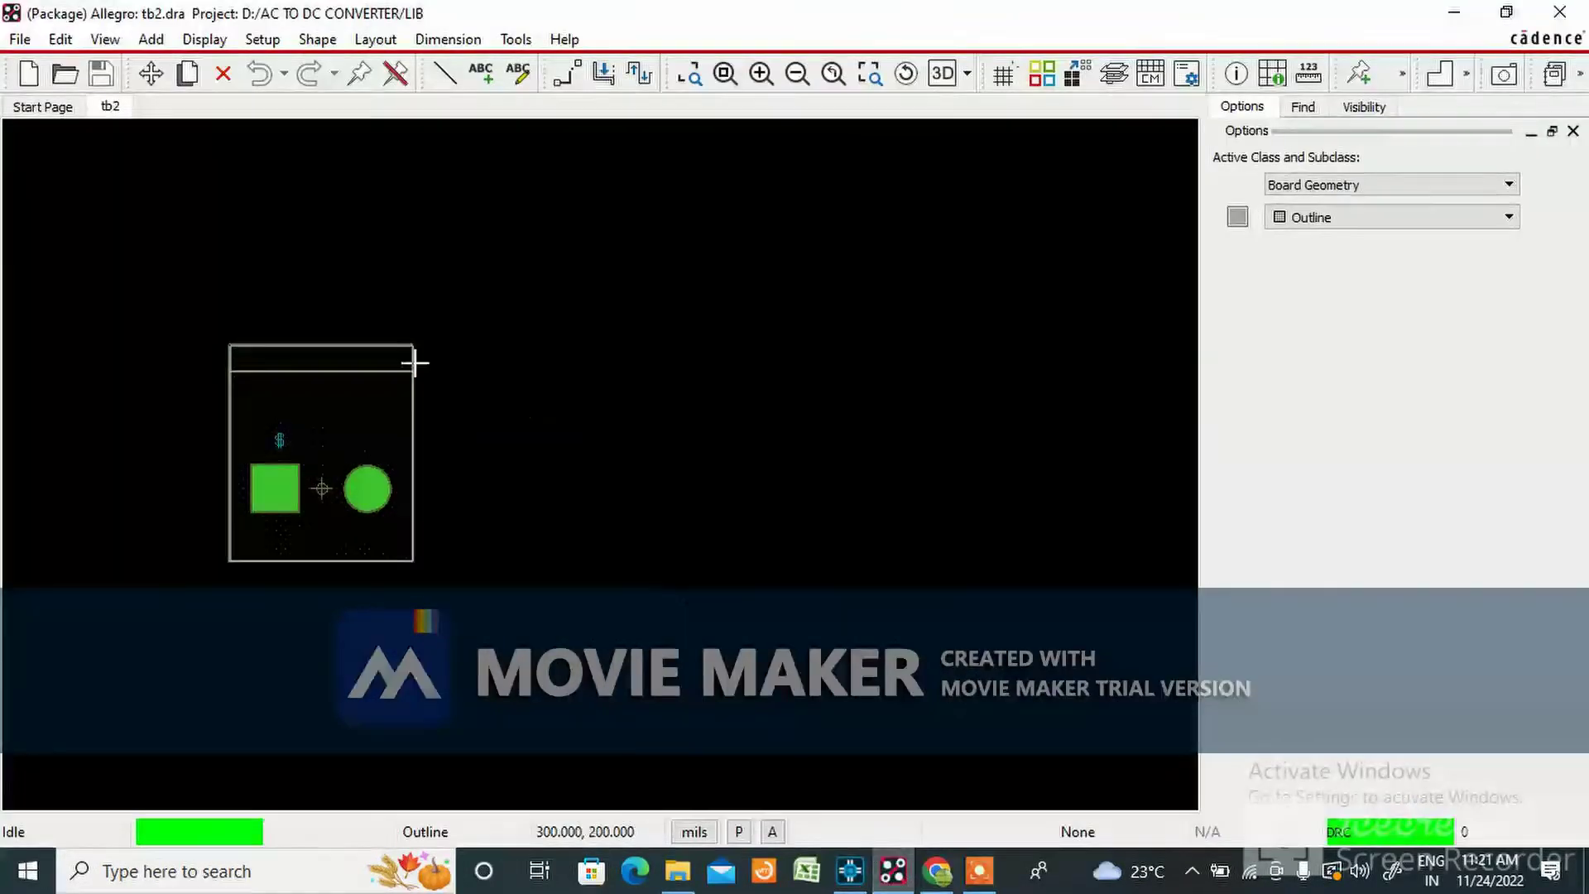
pyautogui.click(64, 73)
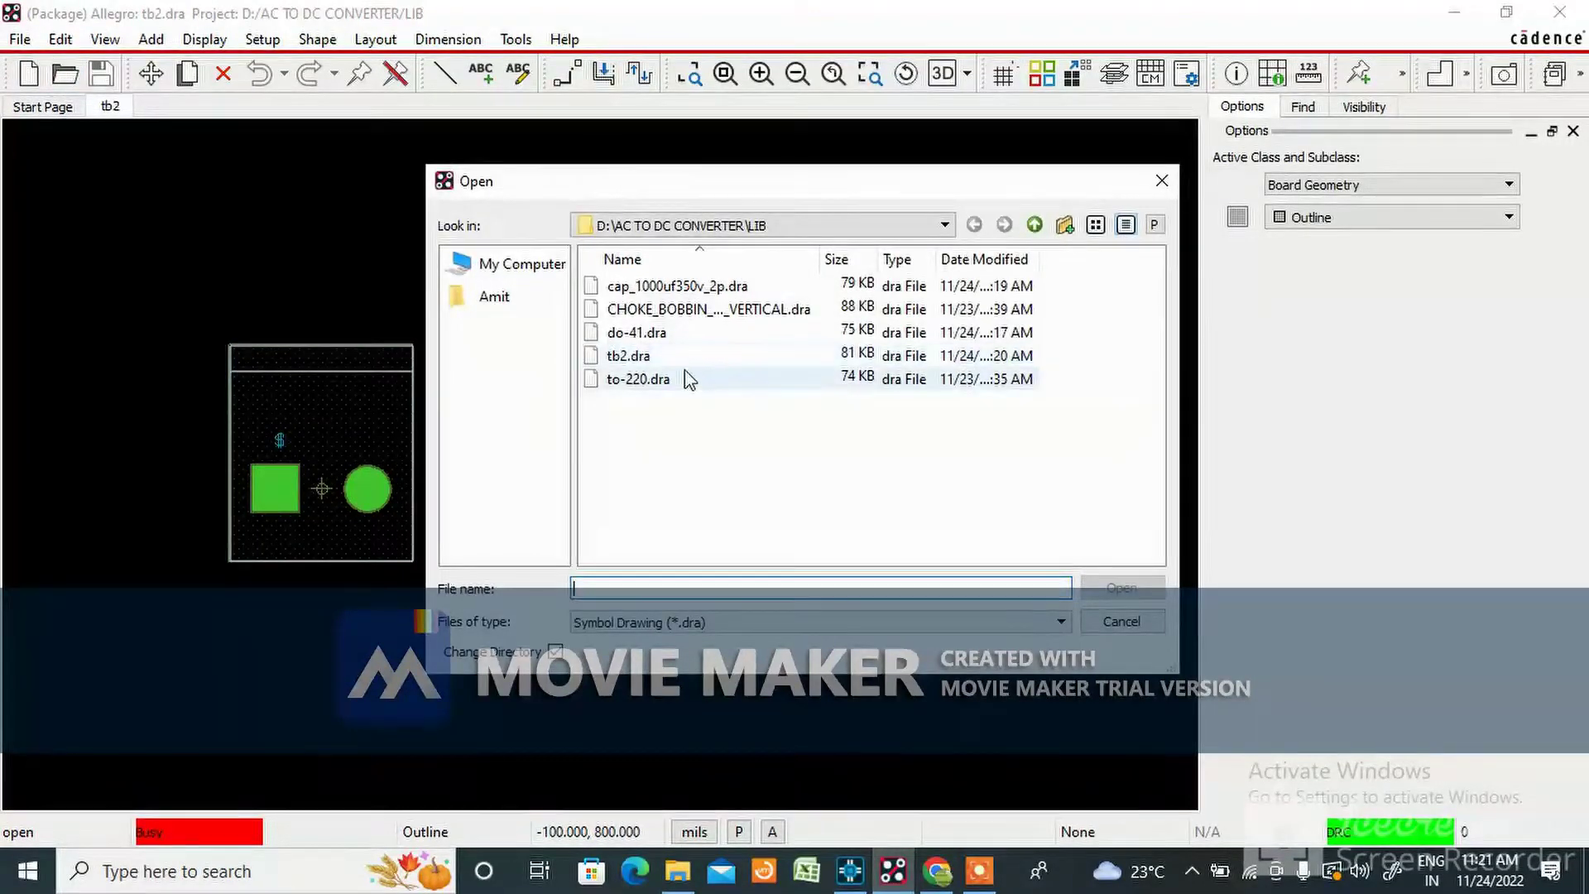
pyautogui.click(637, 332)
pyautogui.click(608, 589)
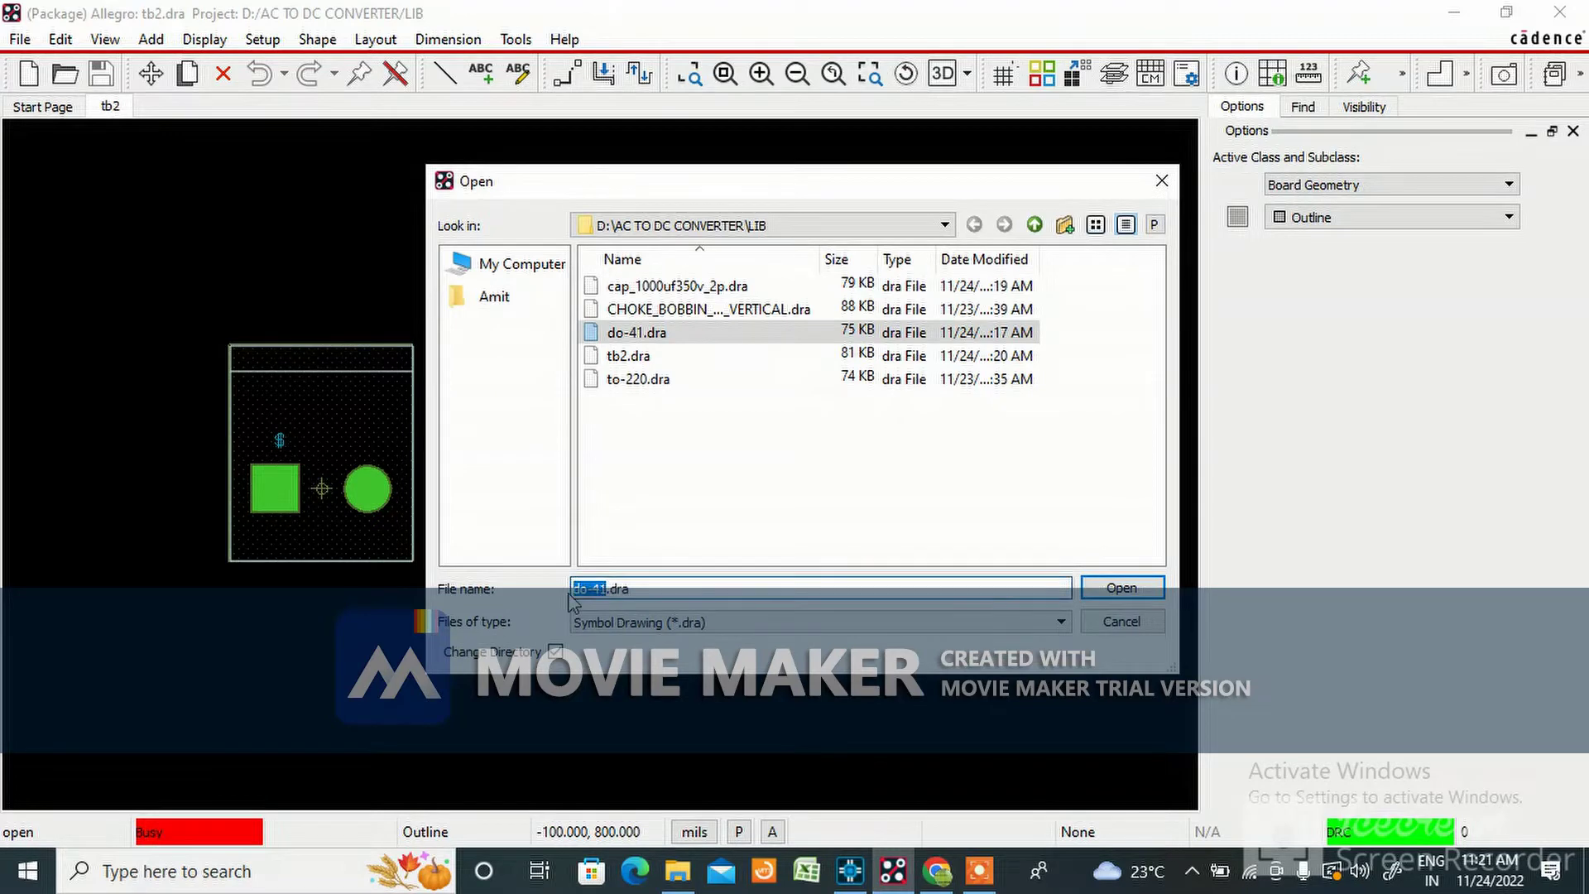
pyautogui.click(1161, 181)
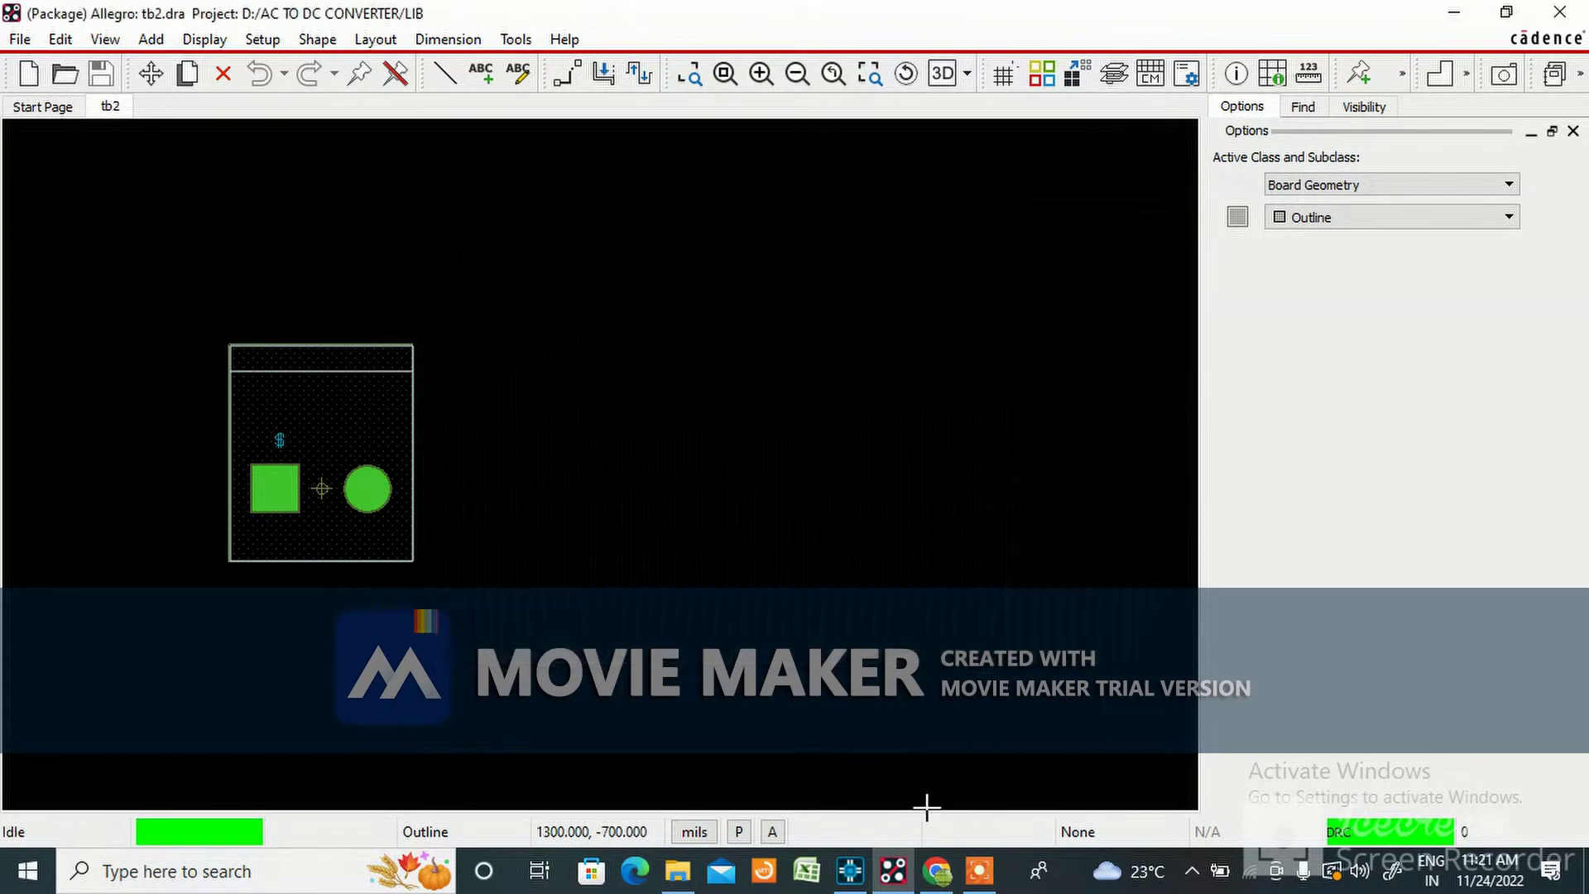
# Switch to OrCAD Capture and open the properties of diodes D1, D2, D3 and D4 together
pyautogui.click(850, 871)
pyautogui.click(586, 267)
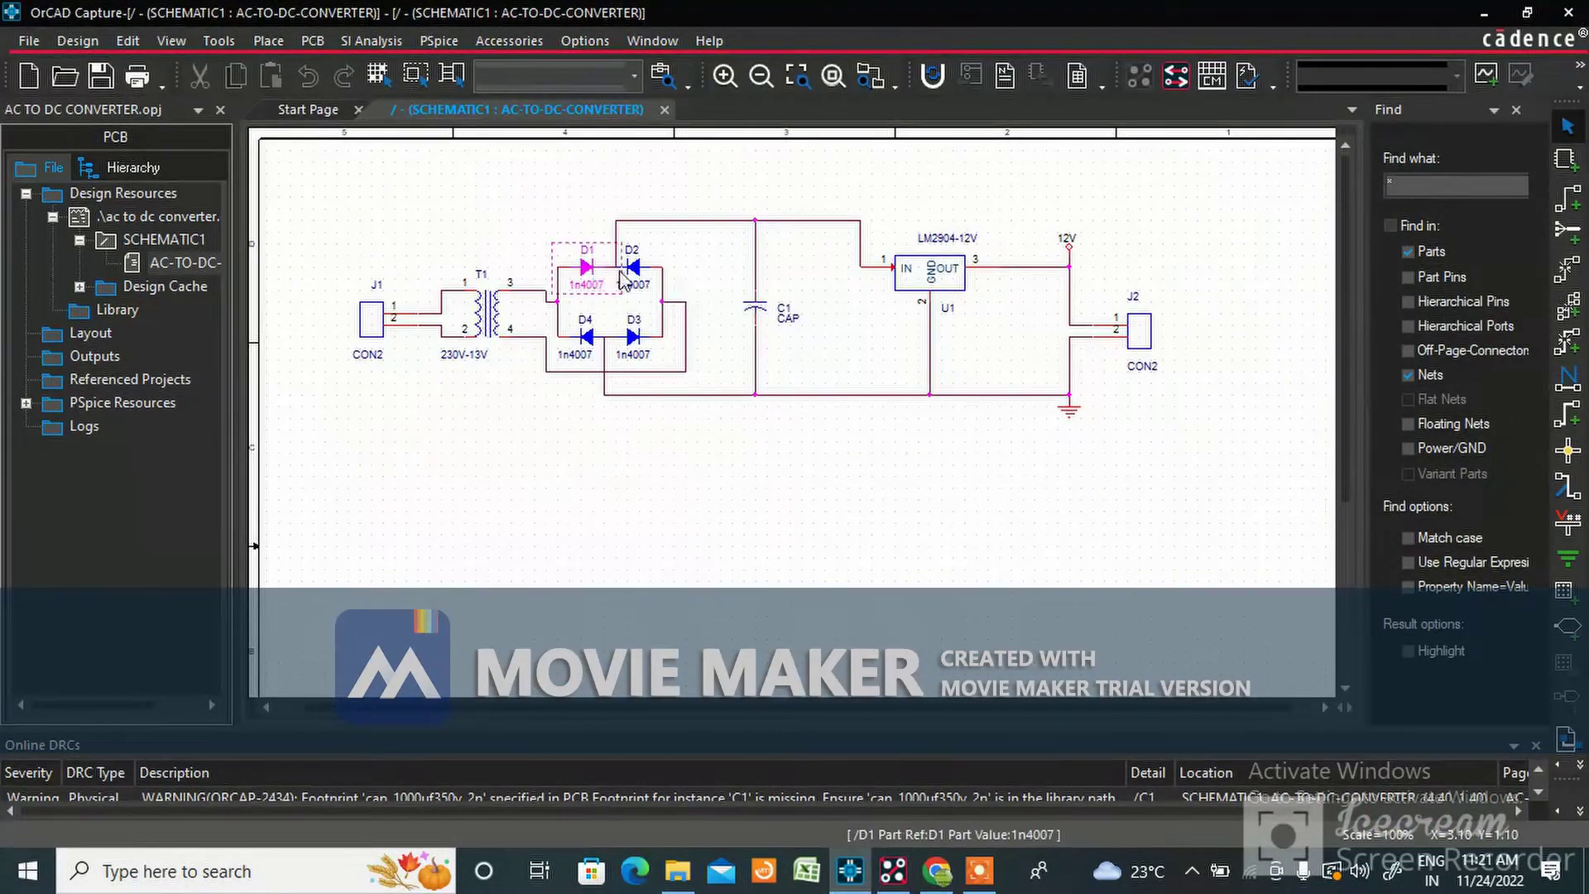
pyautogui.keyDown('ctrl'); pyautogui.click(633, 268); pyautogui.keyUp('ctrl')
pyautogui.keyDown('ctrl'); pyautogui.click(633, 337); pyautogui.keyUp('ctrl')
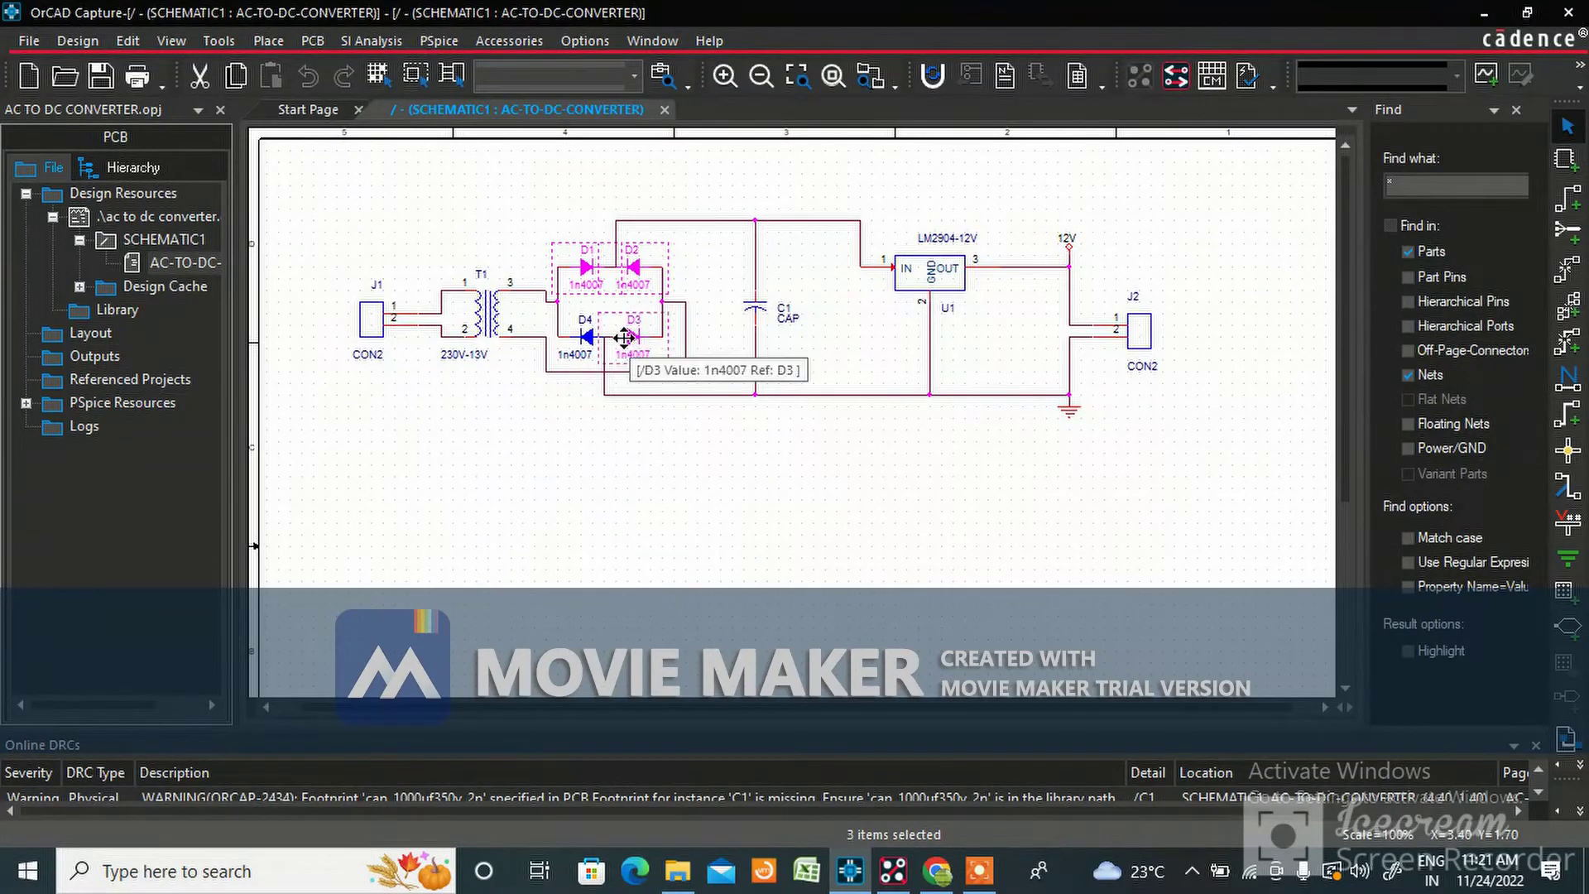
pyautogui.keyDown('ctrl'); pyautogui.click(587, 337); pyautogui.keyUp('ctrl')
pyautogui.rightClick(588, 338)
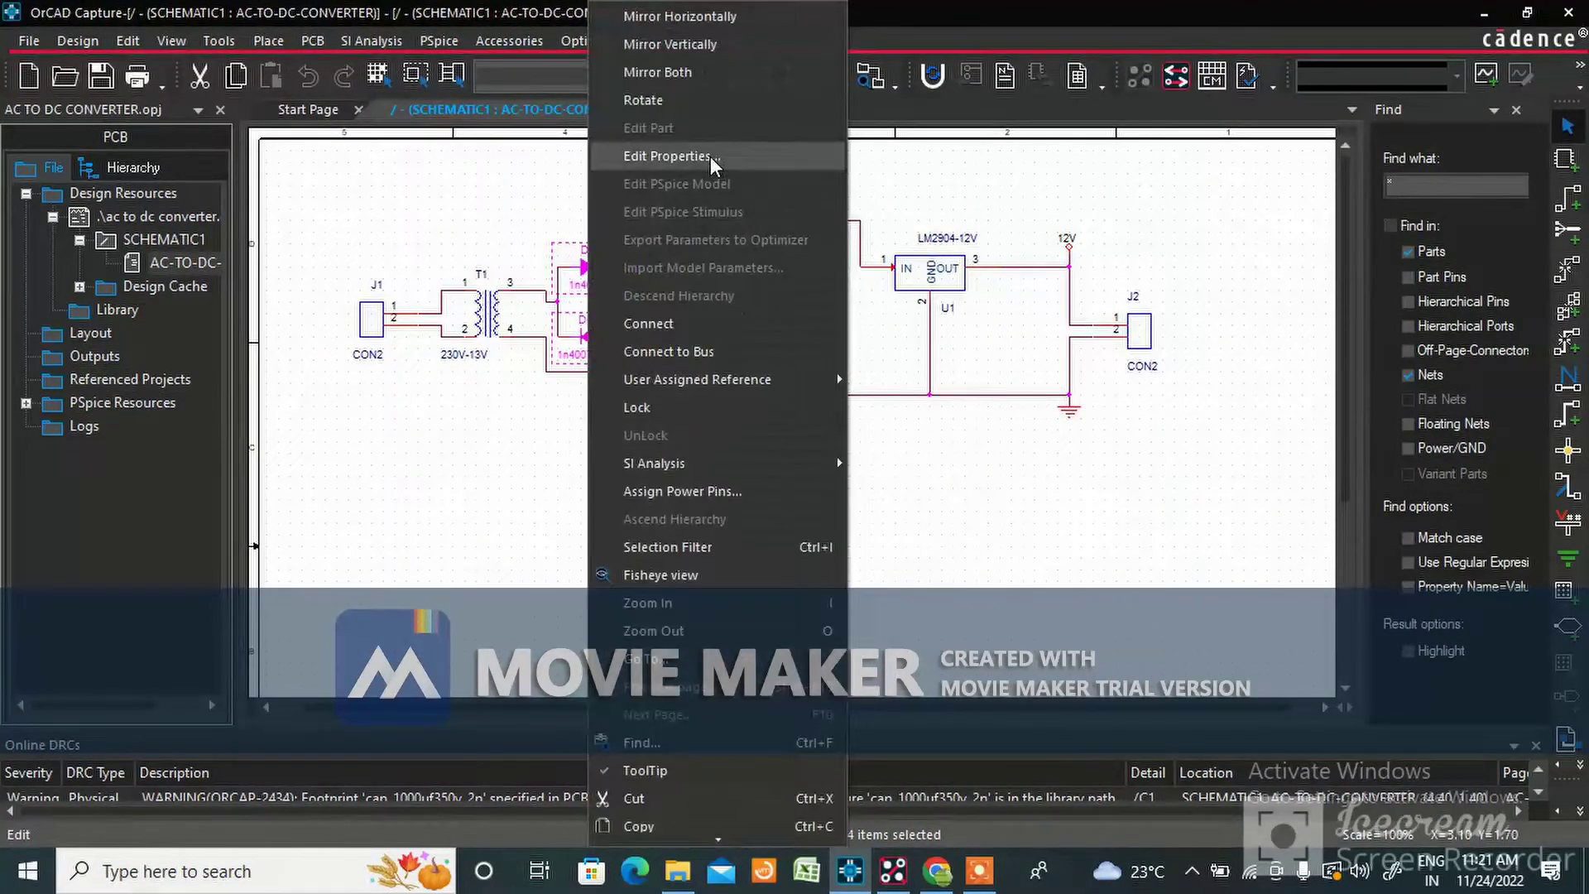
pyautogui.click(674, 156)
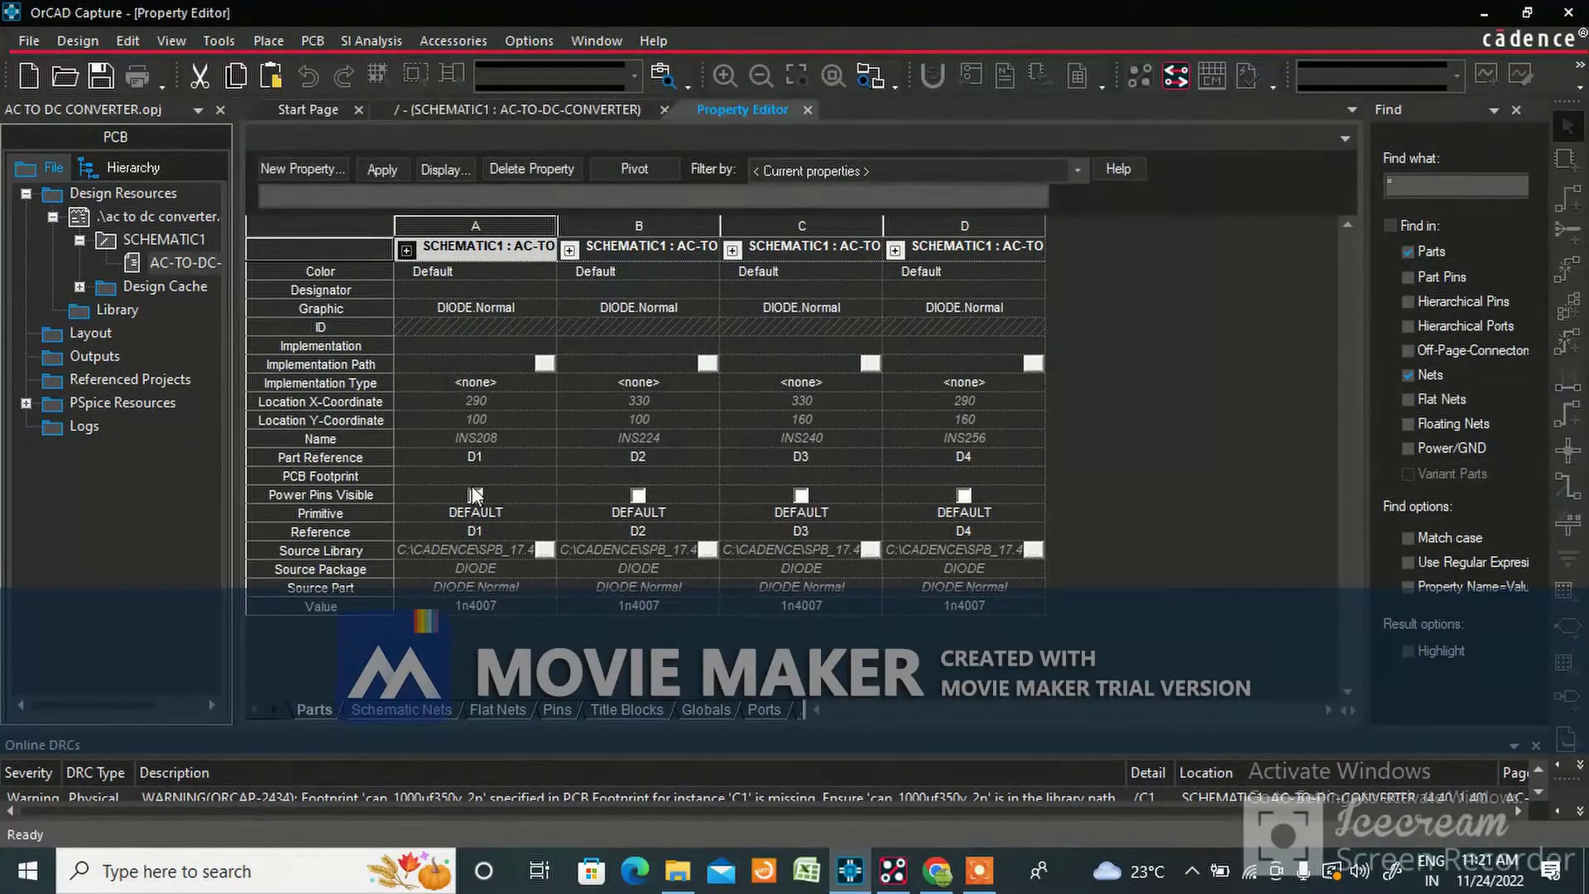
# Set the PCB Footprint of diodes D1 to D4 to do-41, close the property editor, and deselect the diodes
pyautogui.click(448, 473)
pyautogui.write('do-41')
pyautogui.click(638, 475)
pyautogui.write('do-41')
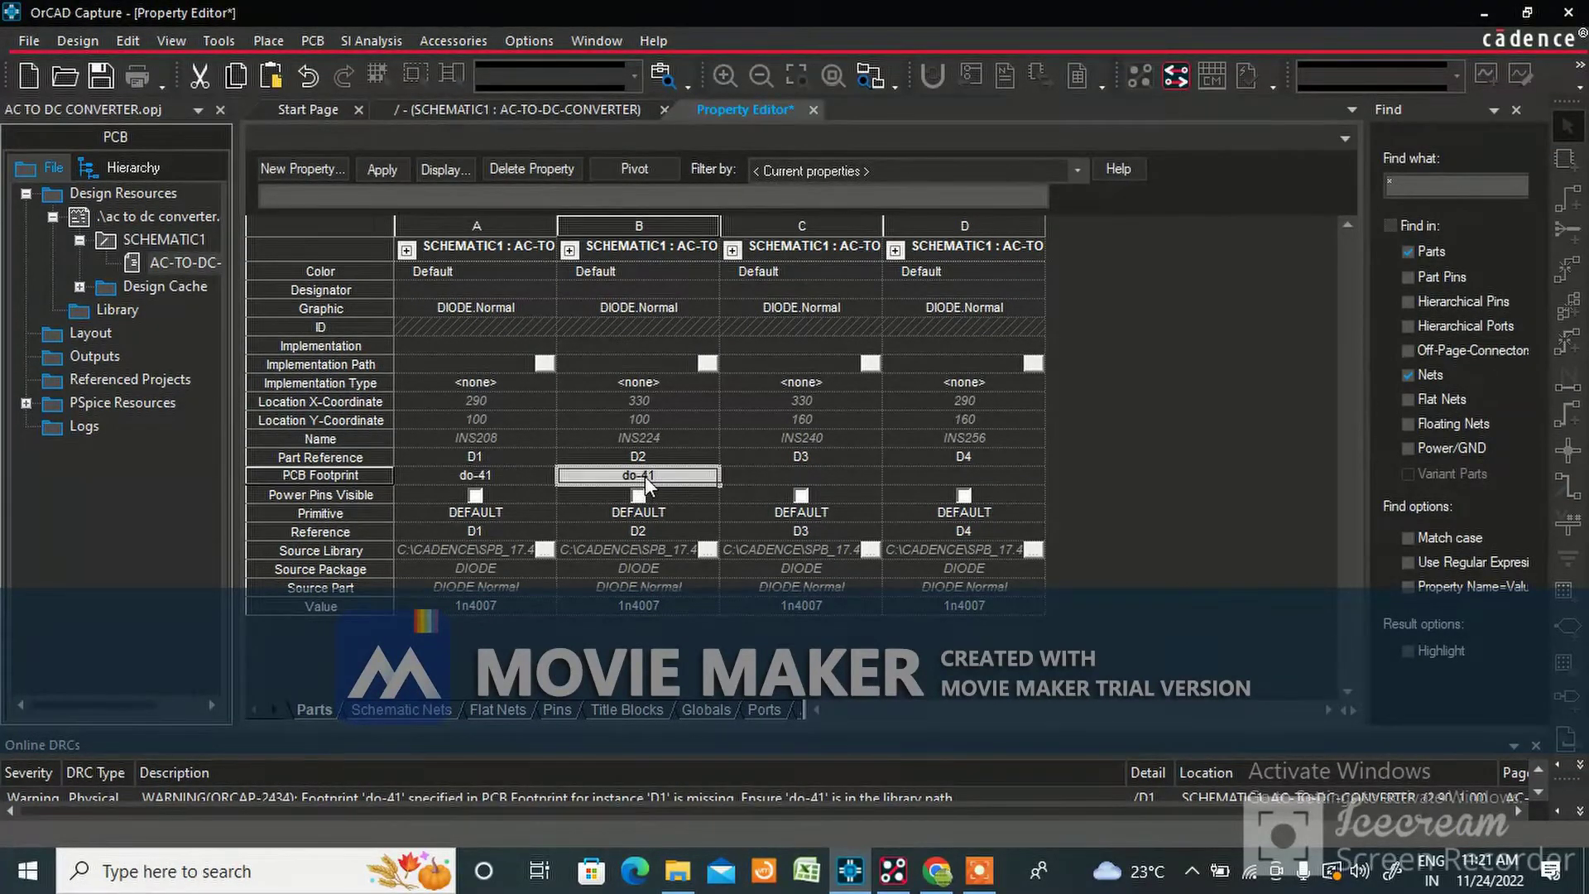
pyautogui.click(738, 475)
pyautogui.write('do-41')
pyautogui.click(921, 472)
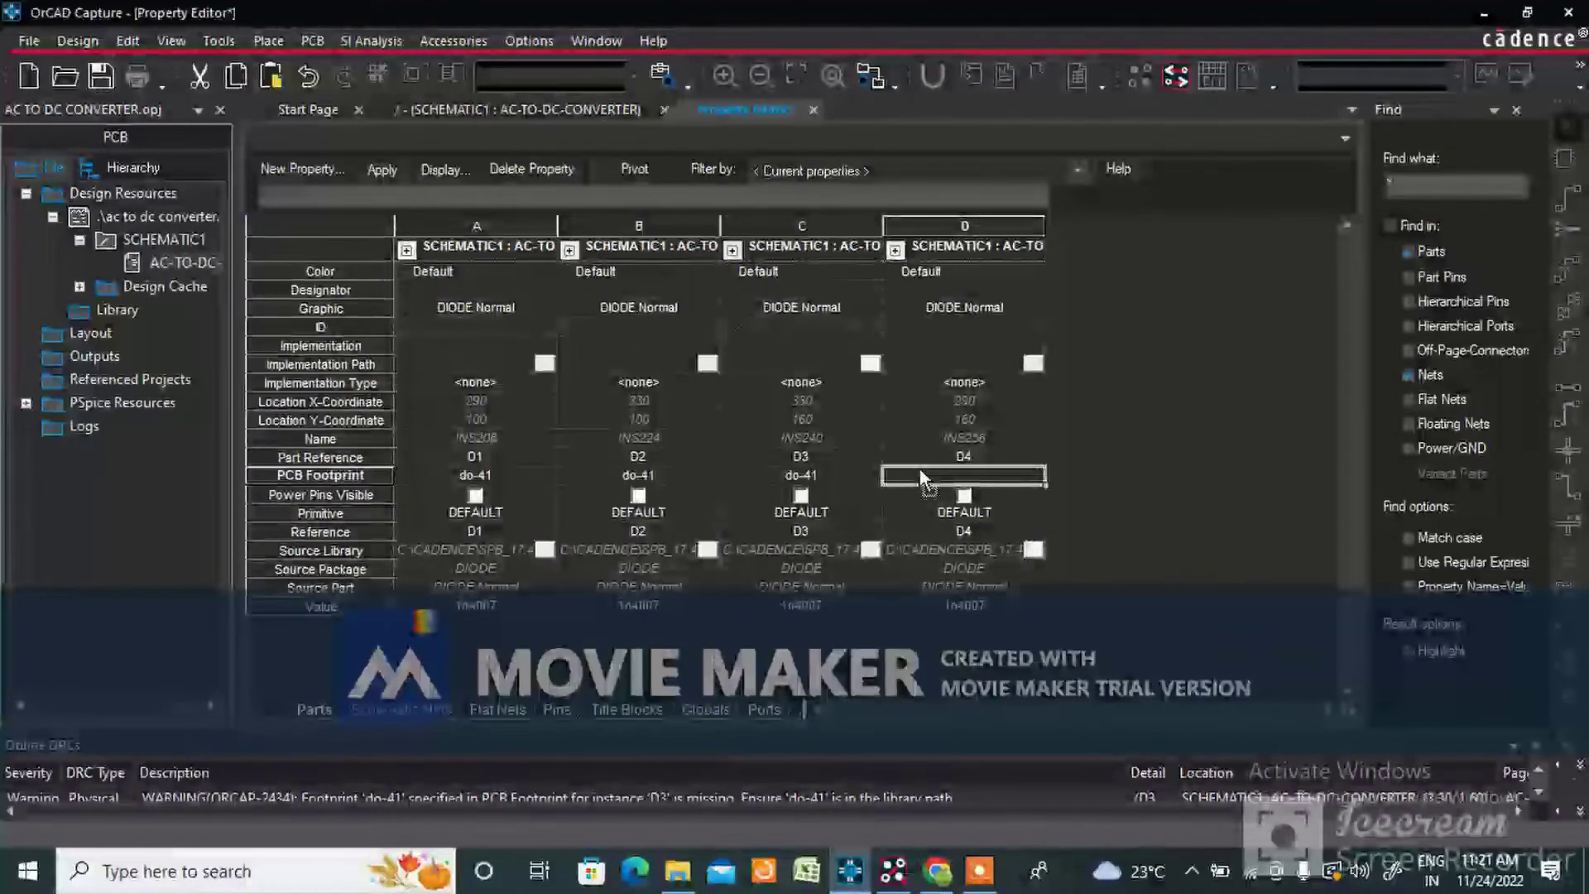
pyautogui.hotkey('ctrl', 'v')
pyautogui.click(813, 108)
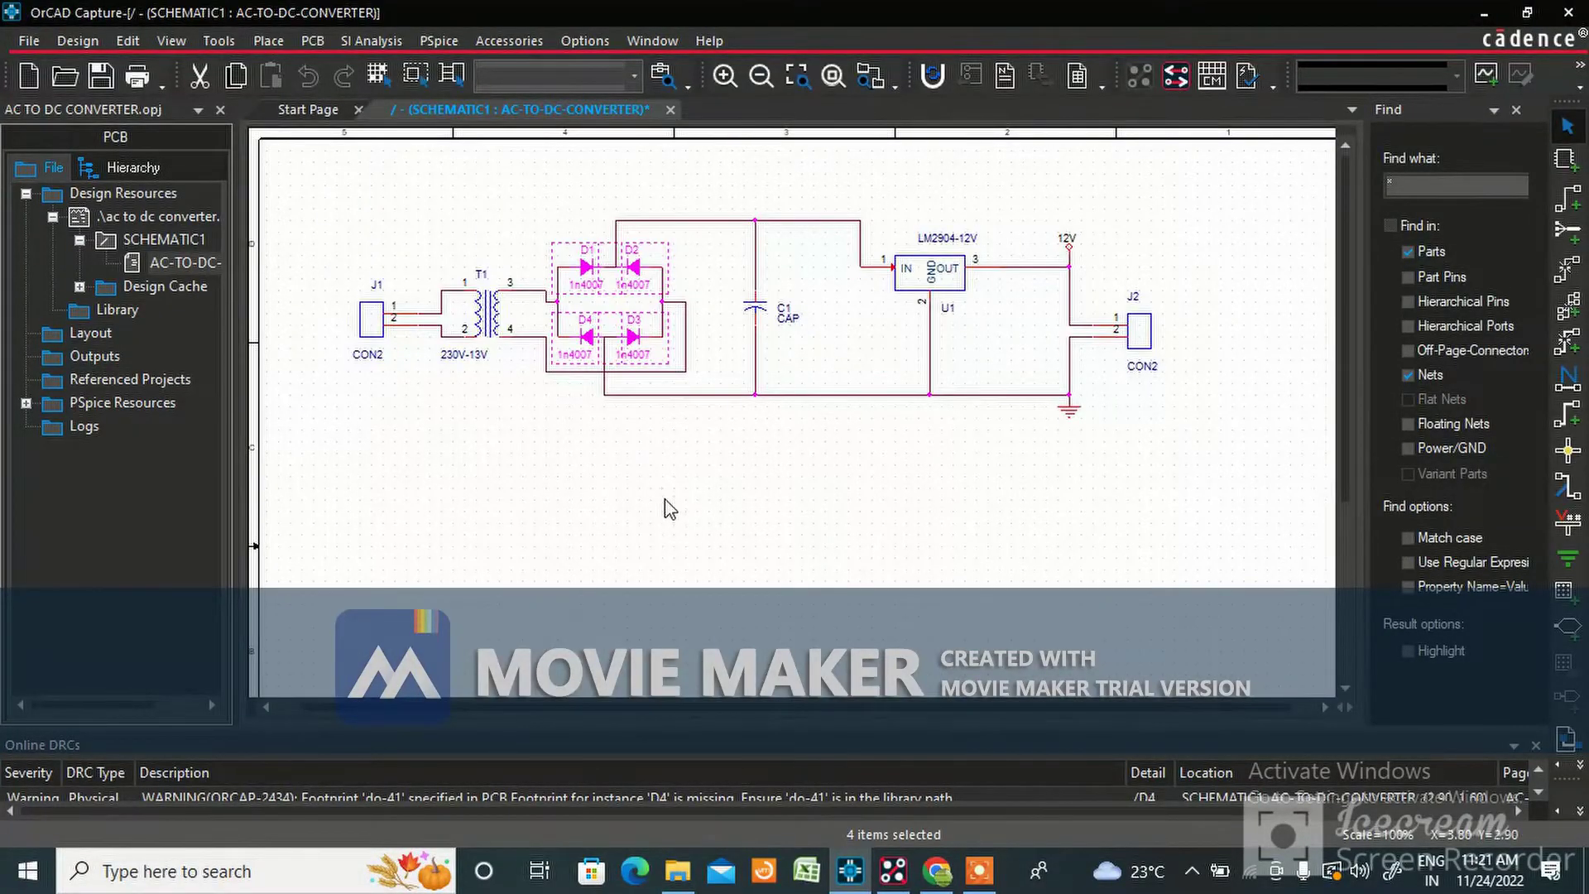
pyautogui.click(664, 520)
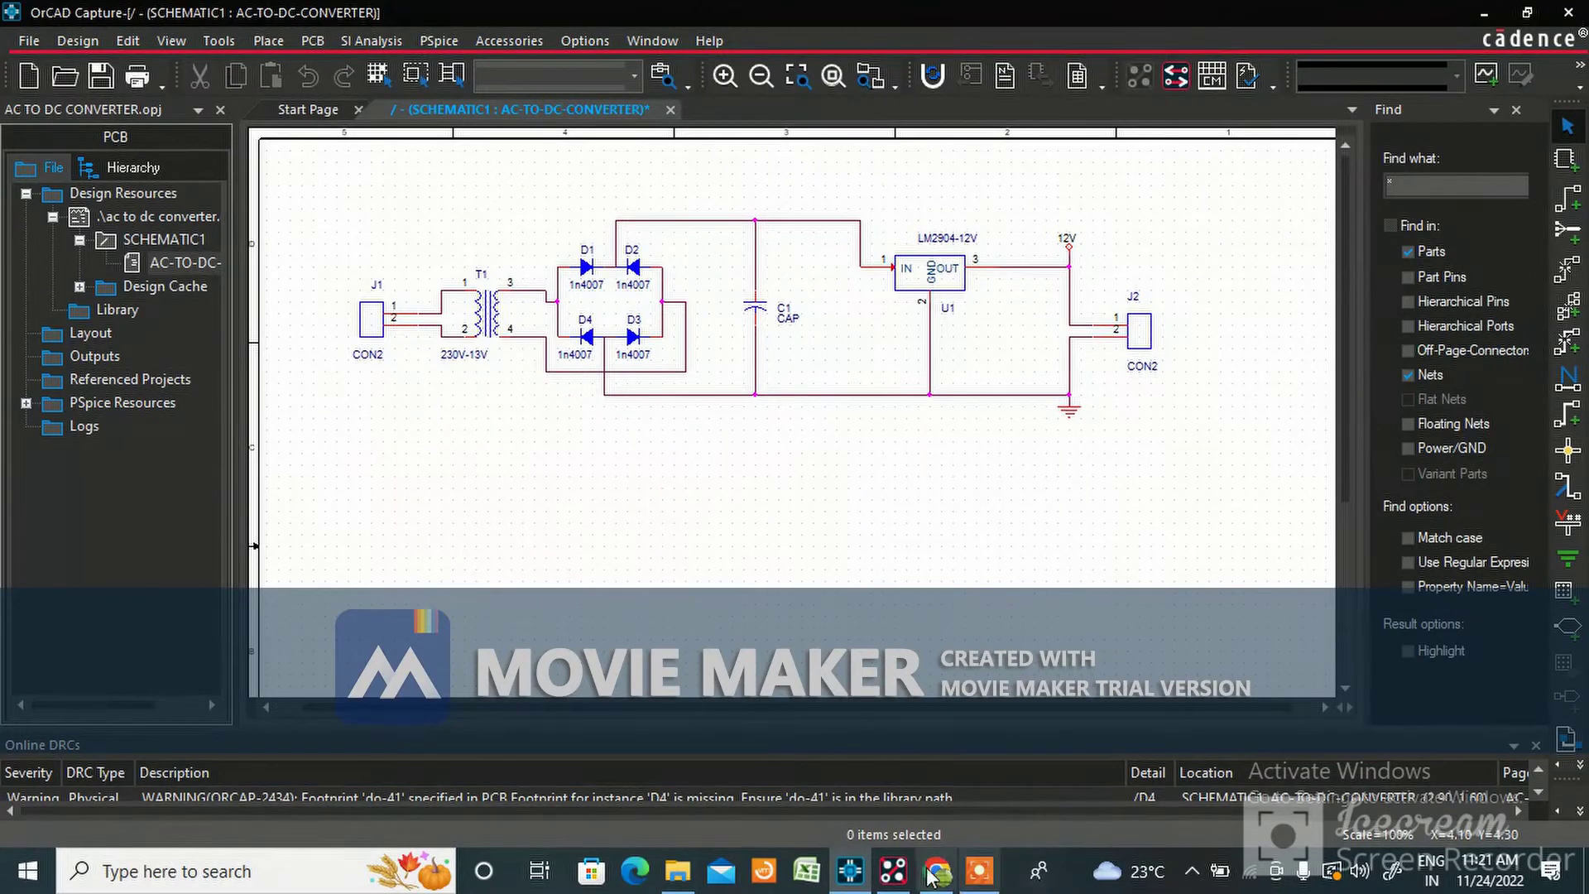
# Switch to Allegro and copy the footprint name CHOKE_BOBBIN_EE1605_10P_VERTICAL from the LIB's drawing list, leaving the dialog without opening the file
pyautogui.moveTo(930, 876)
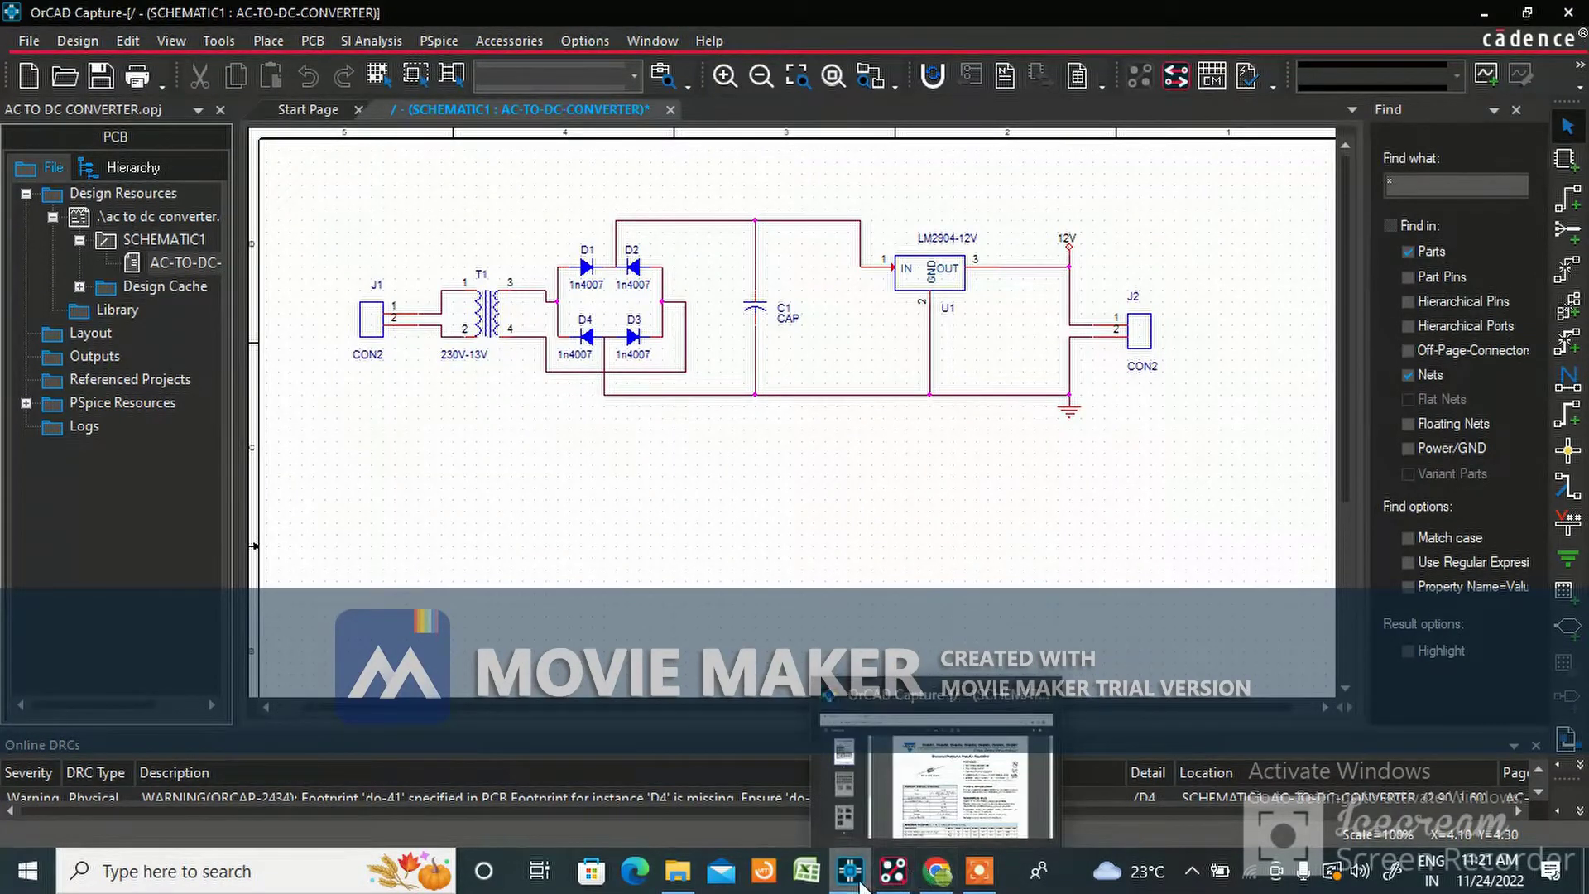
pyautogui.click(893, 871)
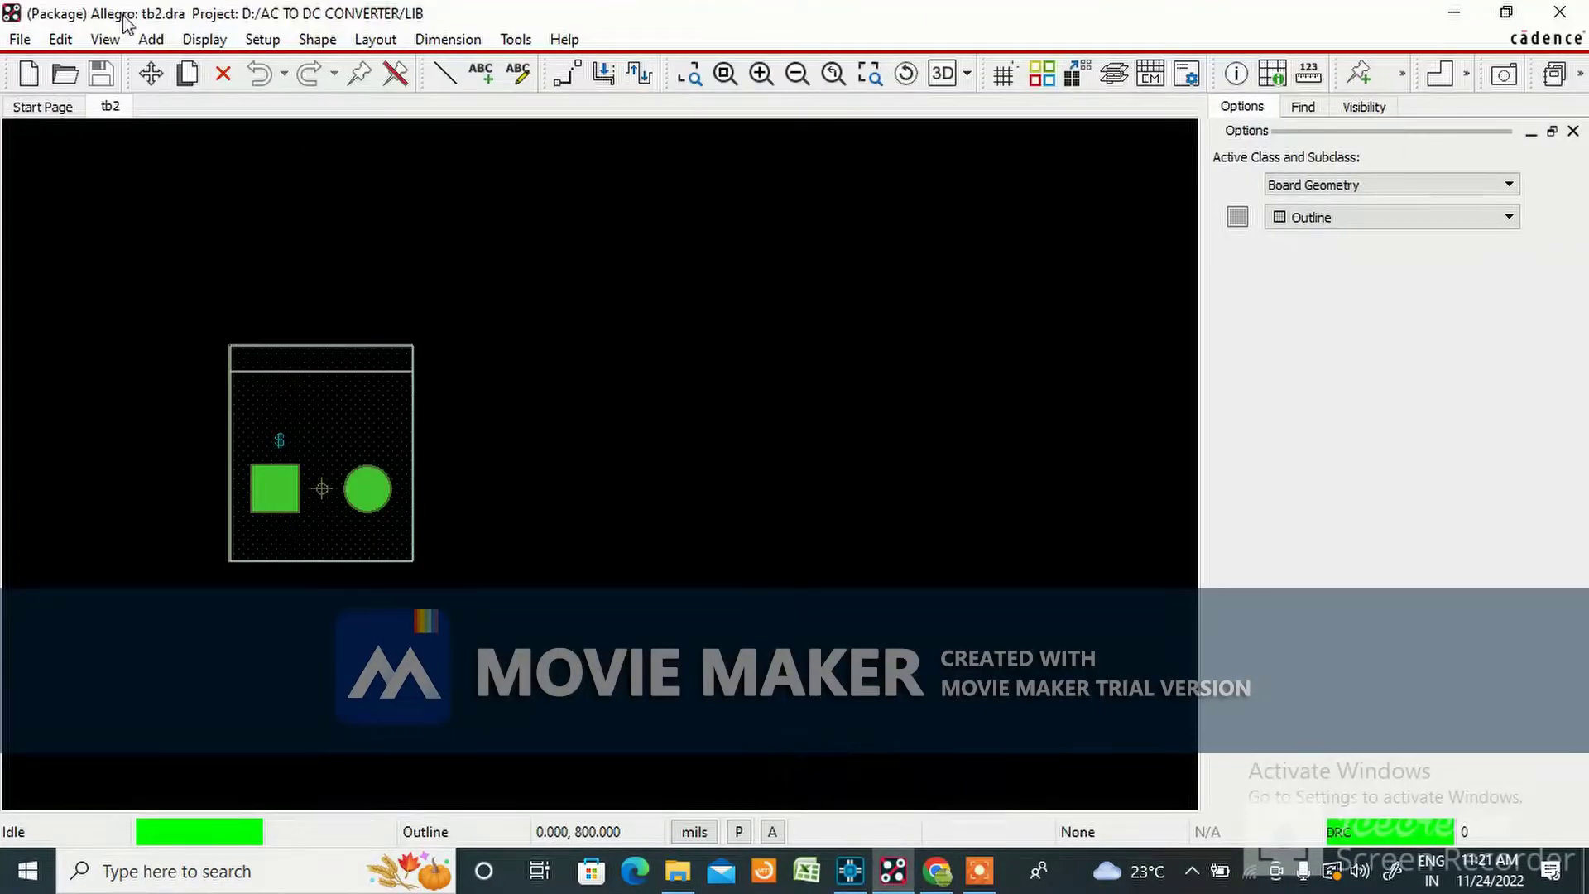
pyautogui.click(65, 74)
pyautogui.click(697, 311)
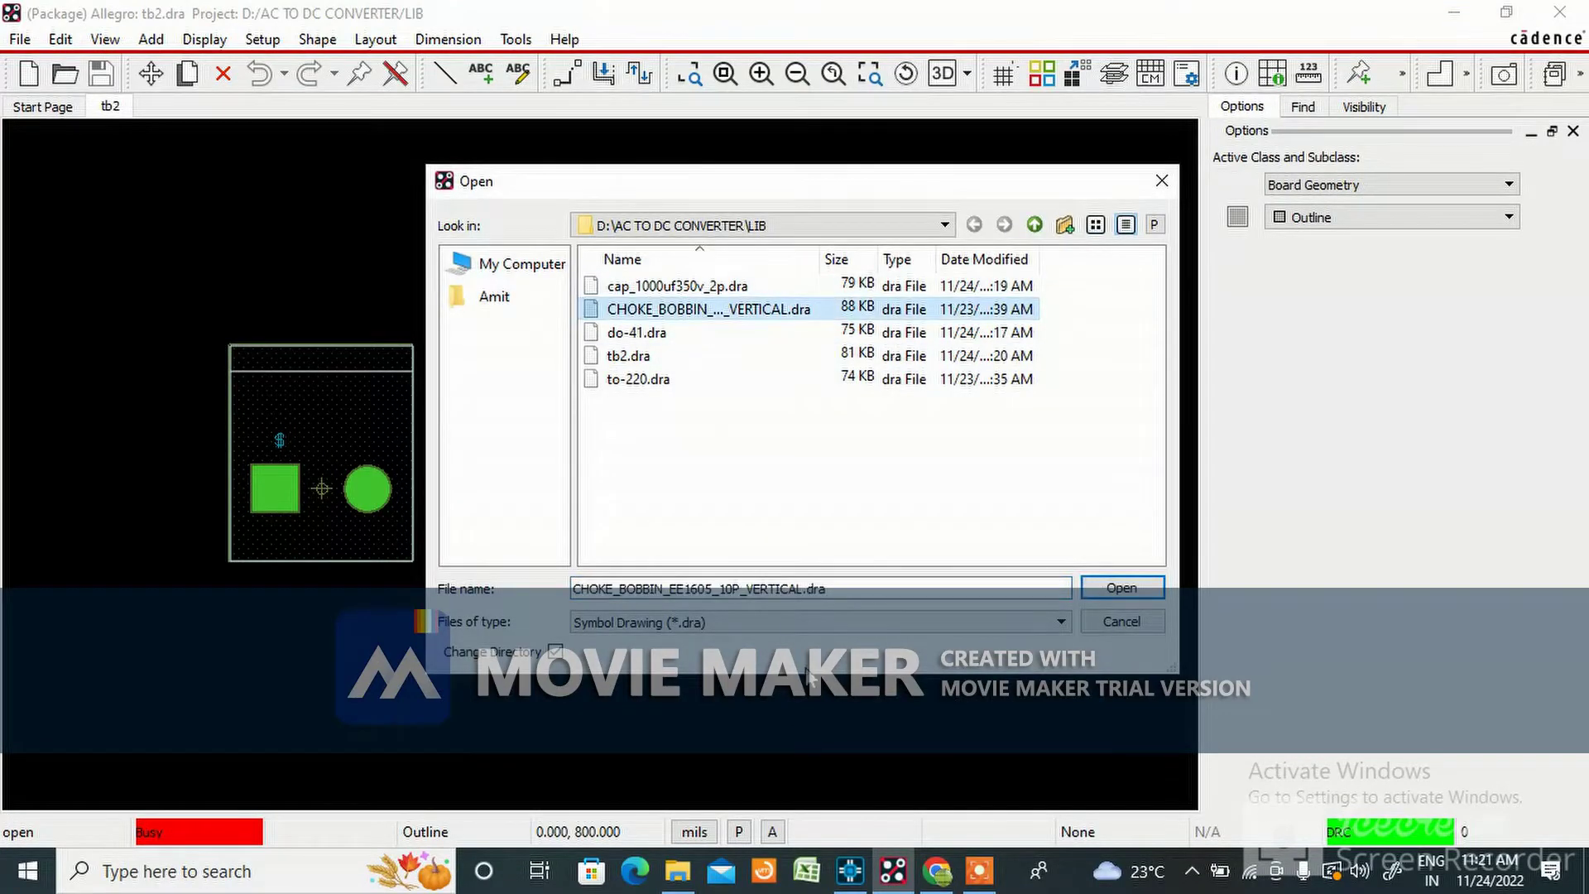
pyautogui.moveTo(803, 589); pyautogui.dragTo(566, 610)
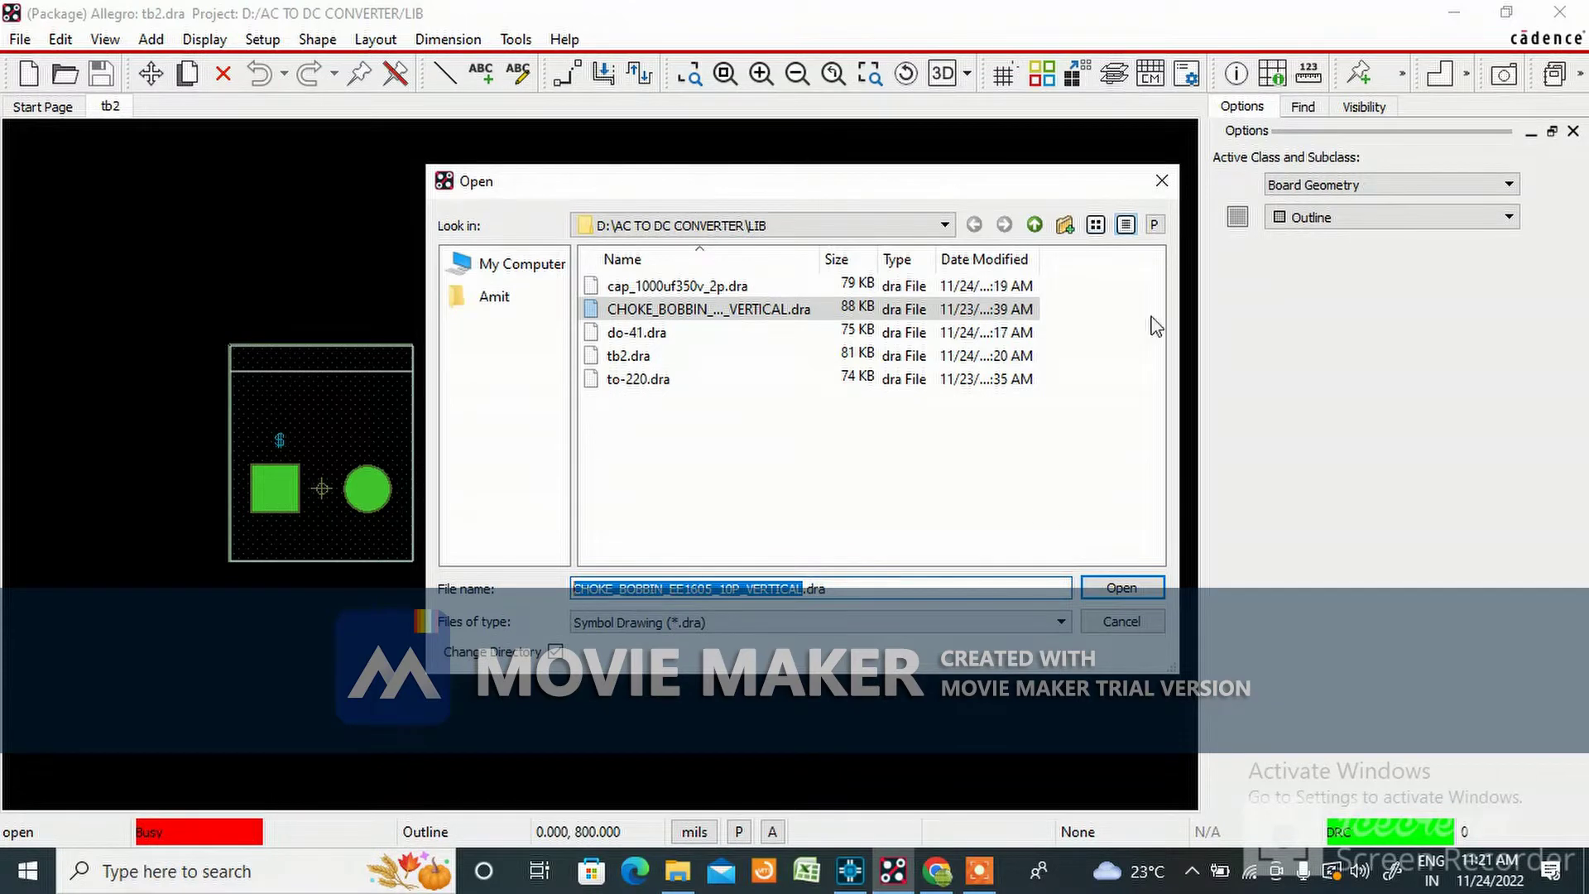
pyautogui.click(1161, 181)
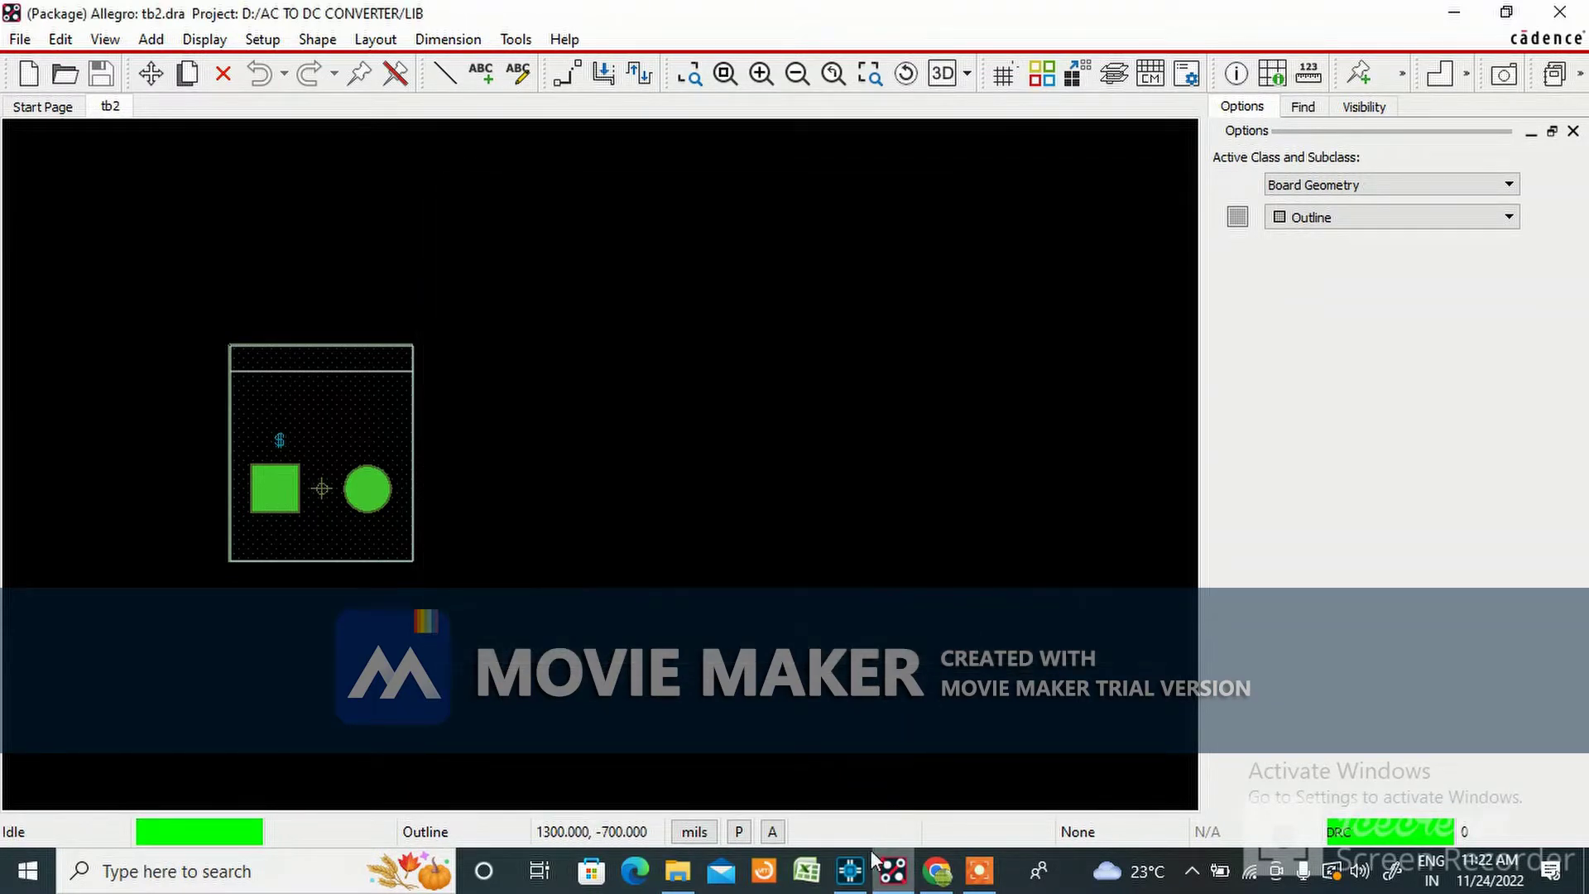
# Switch to OrCAD Capture, set transformer T1's PCB Footprint to CHOKE_BOBBIN_EE1605_10P_VERTICAL, and close the property editor
pyautogui.click(852, 871)
pyautogui.click(487, 308)
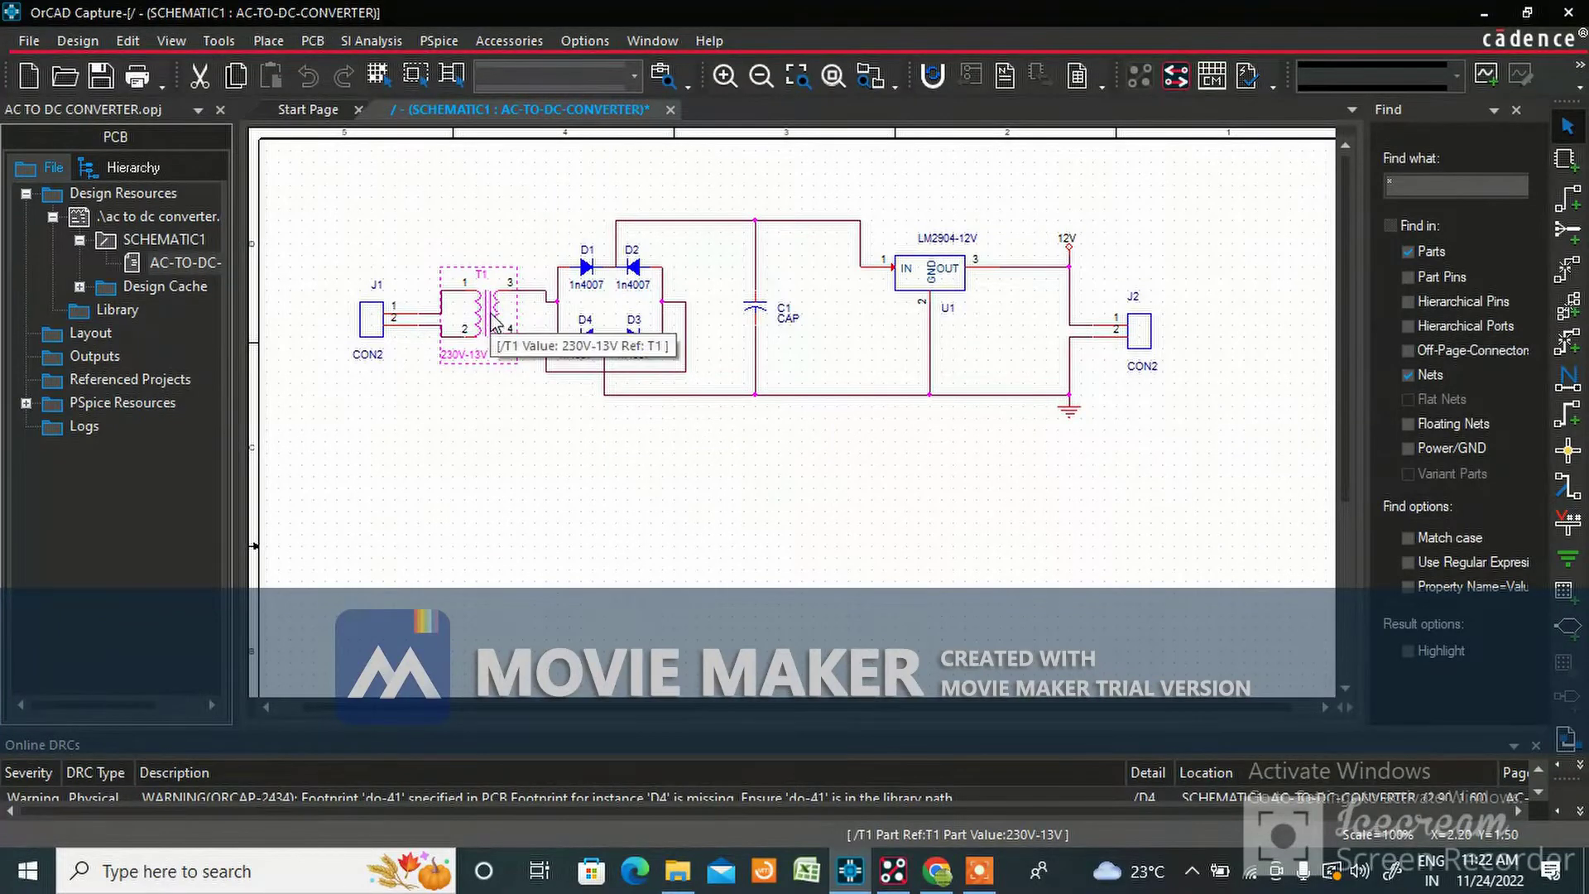
pyautogui.rightClick(496, 327)
pyautogui.click(564, 123)
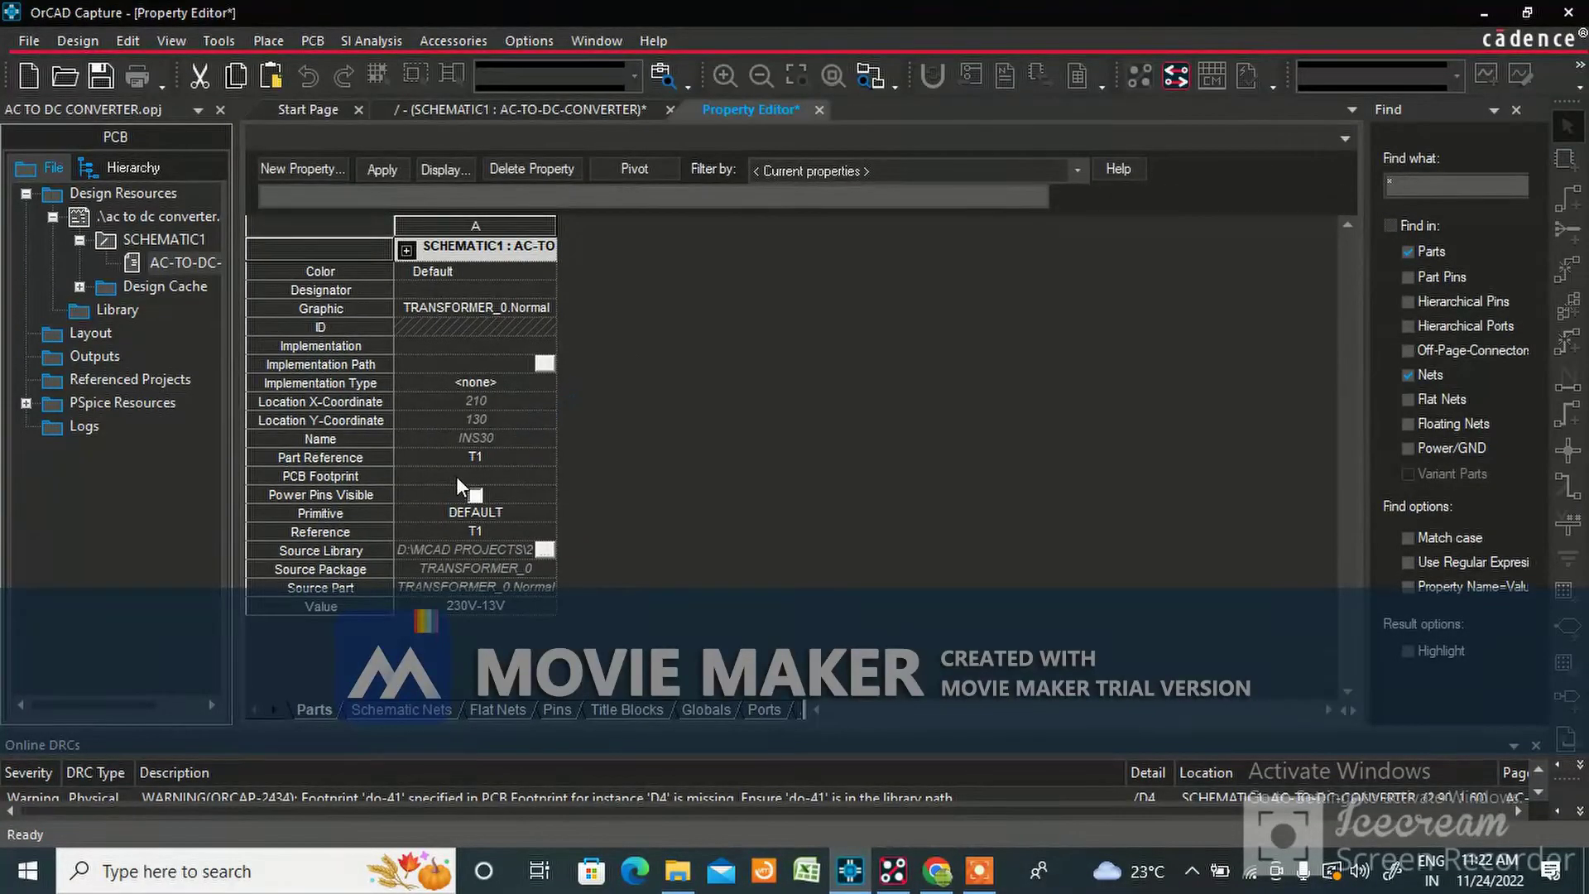
pyautogui.click(453, 474)
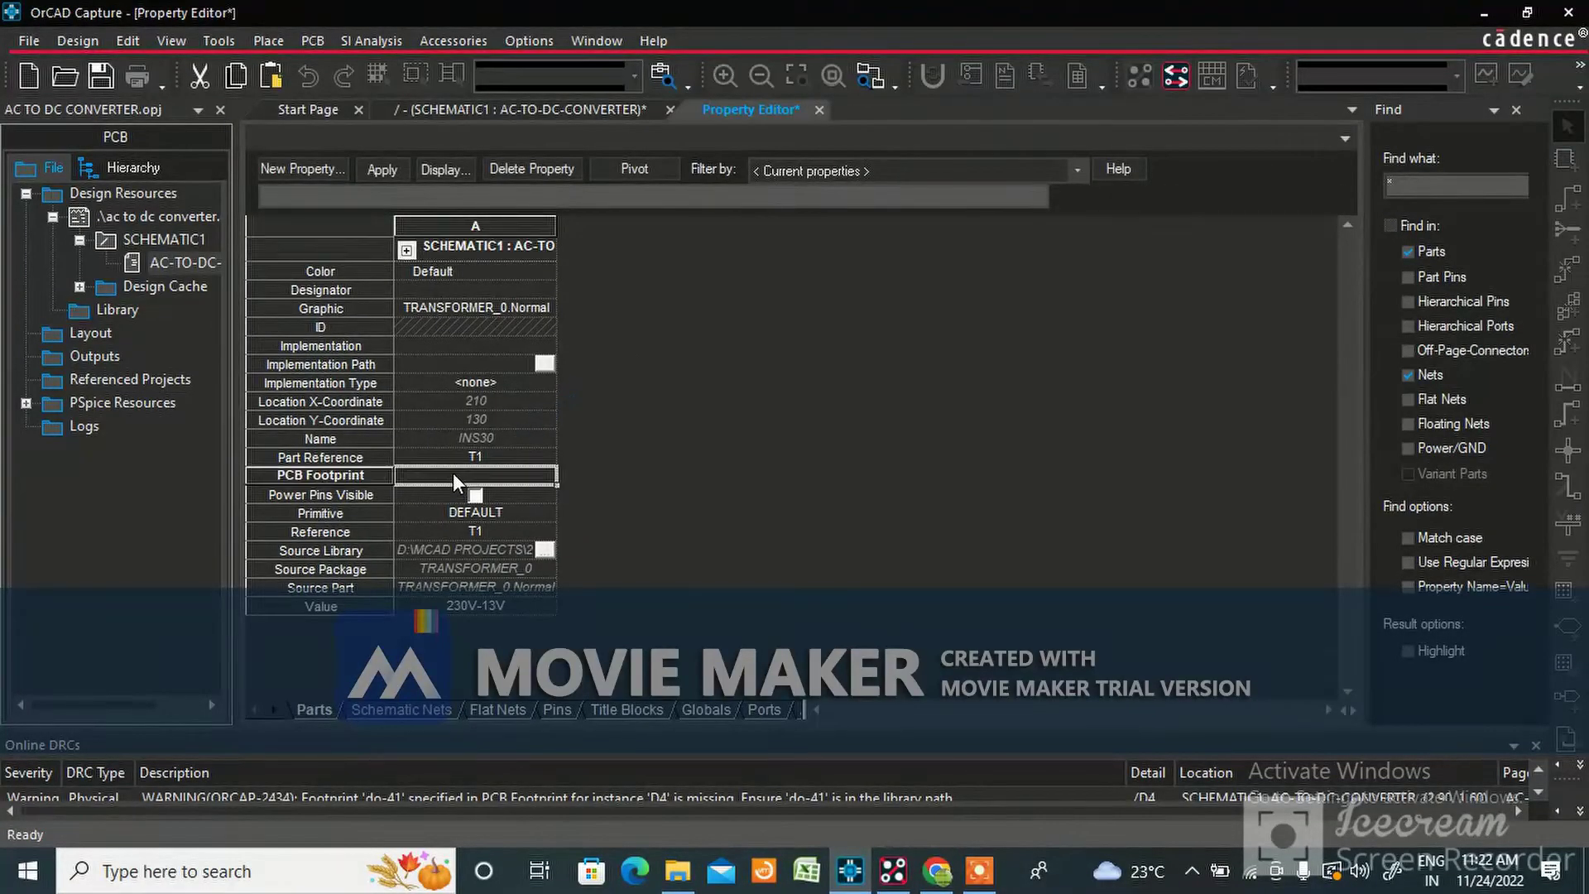
pyautogui.write('CHOKE_BOBBIN_EE1605_1')
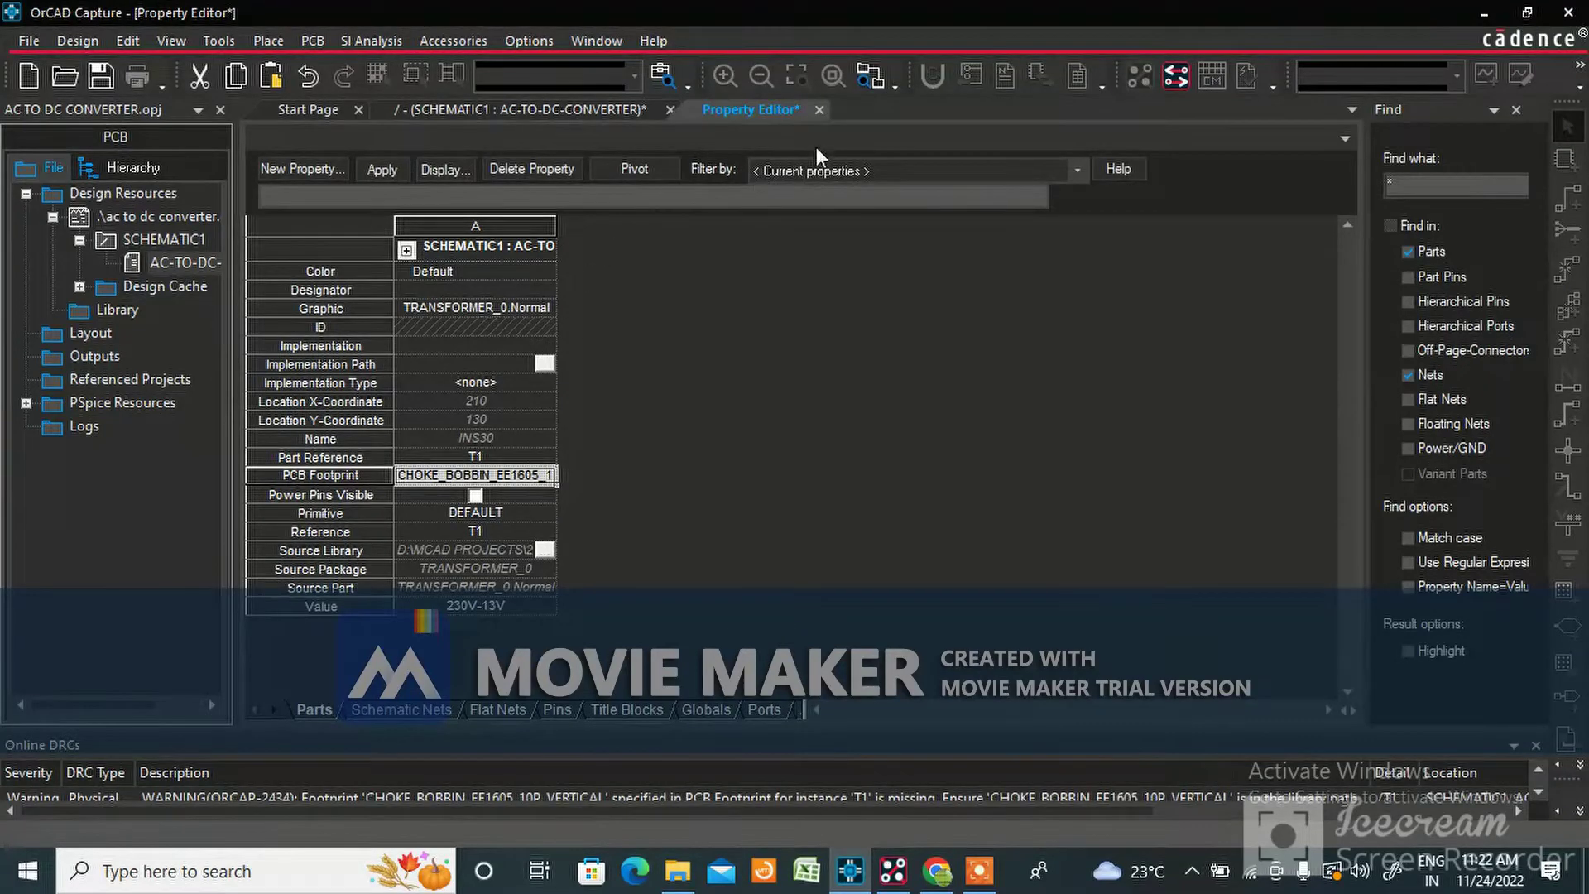
pyautogui.click(820, 110)
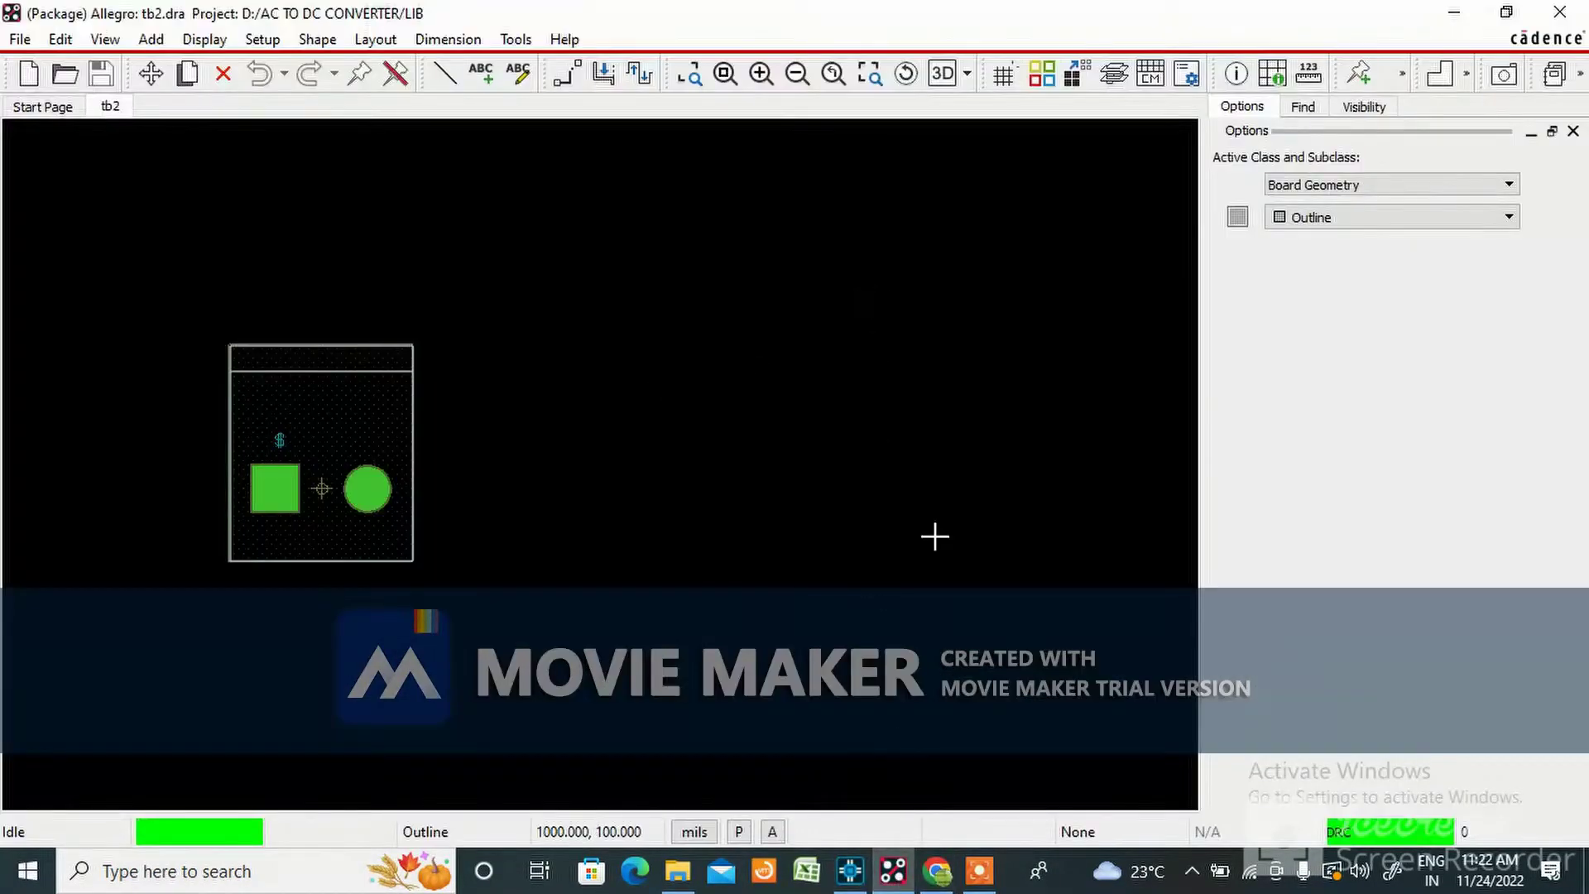
# Copy the footprint name to-220 from the project LIB's drawing list in Allegro, leaving the dialog without opening the file
pyautogui.click(64, 73)
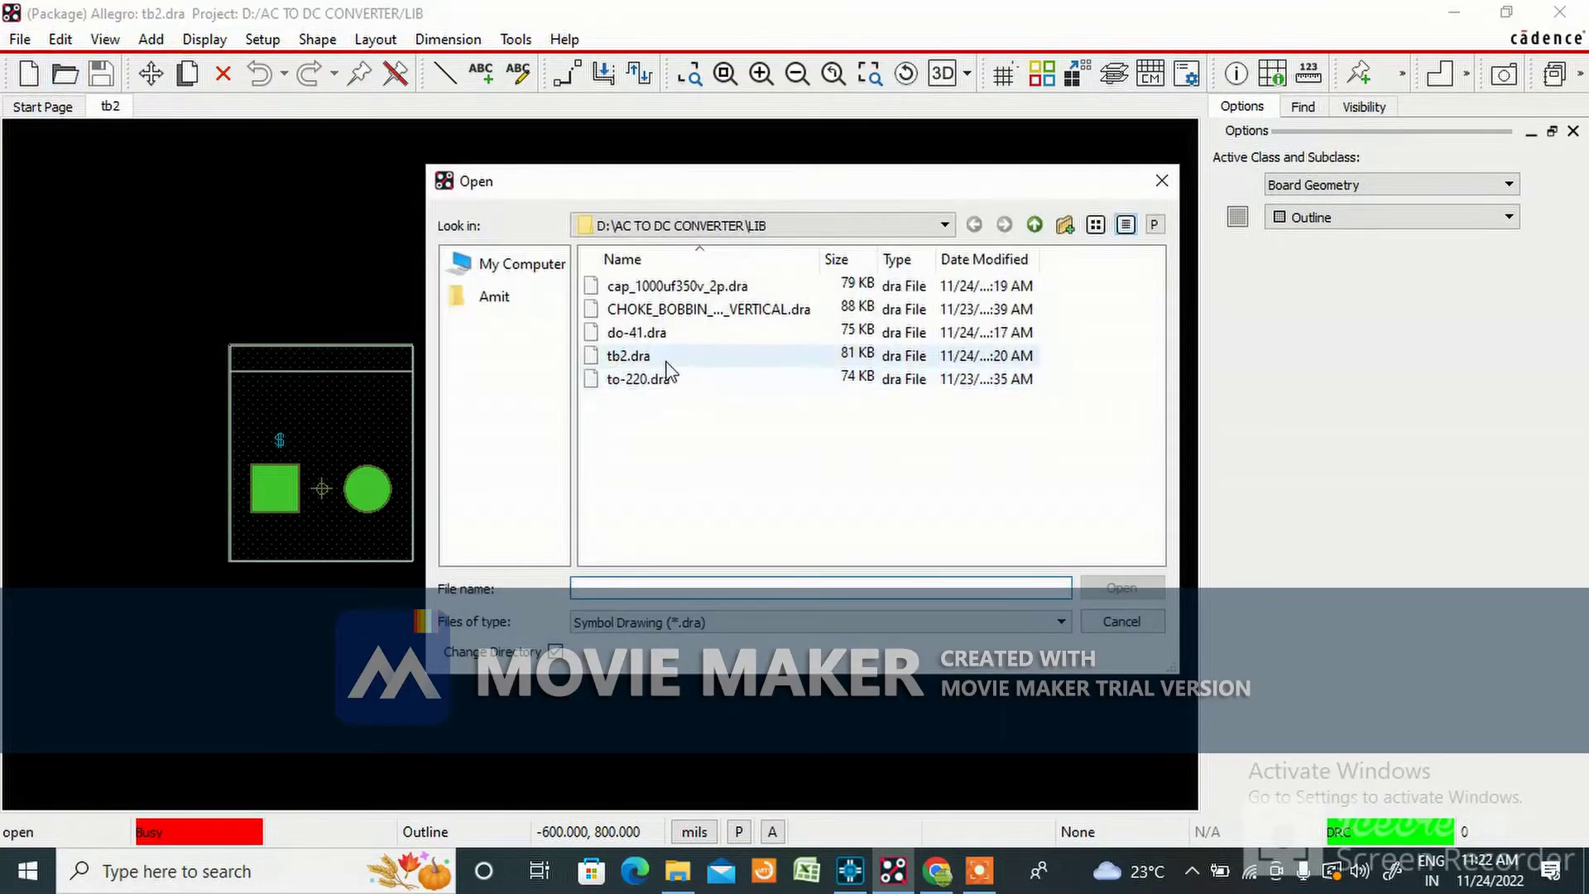
pyautogui.click(634, 379)
pyautogui.click(612, 589)
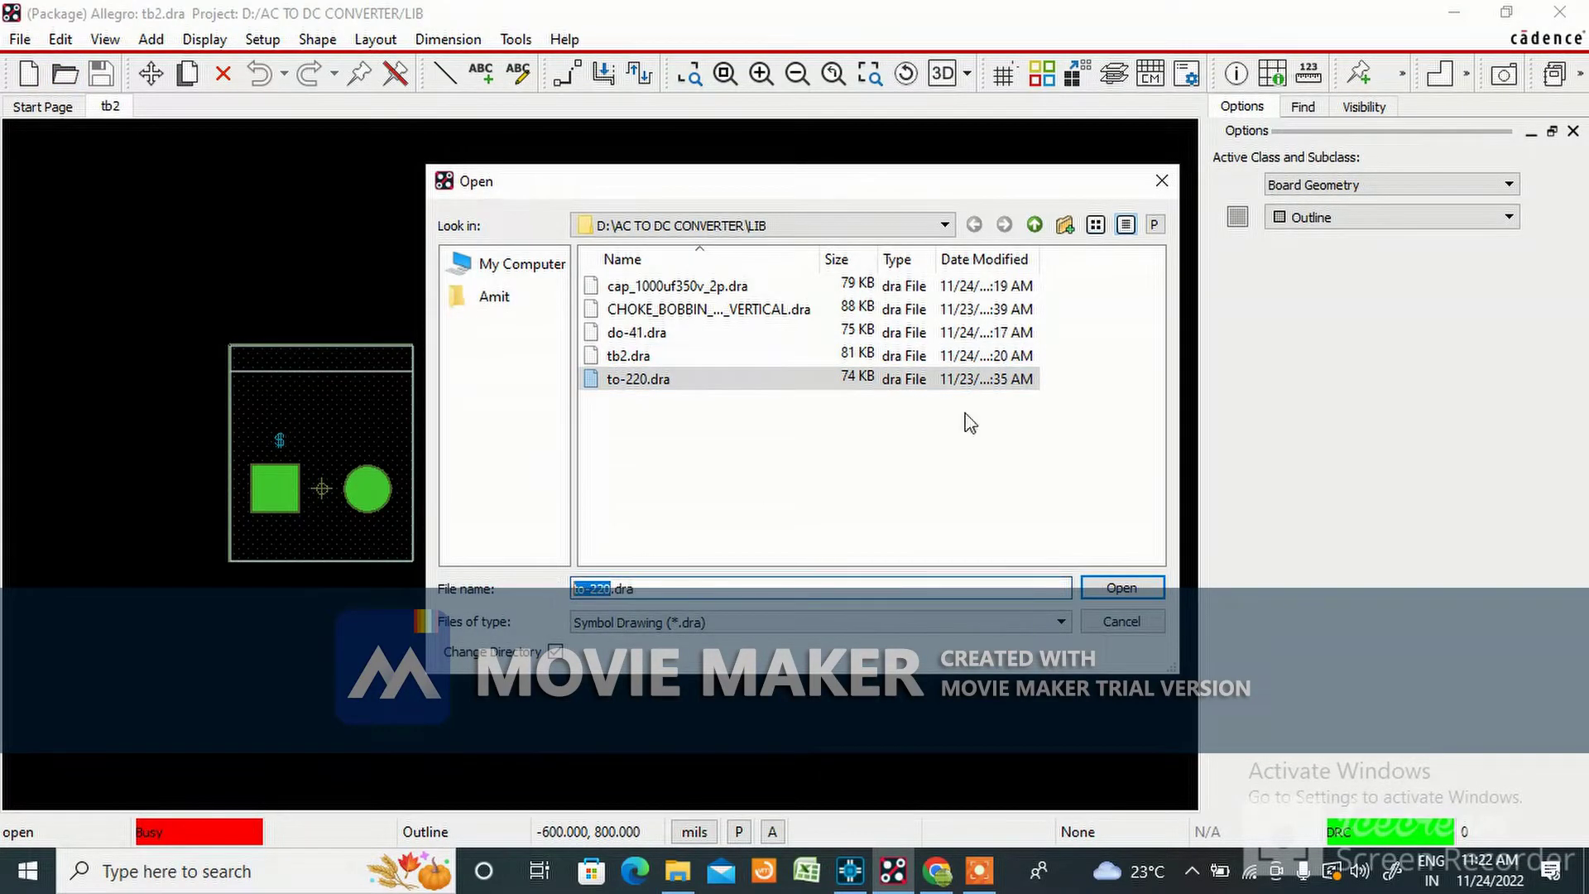
pyautogui.click(1162, 180)
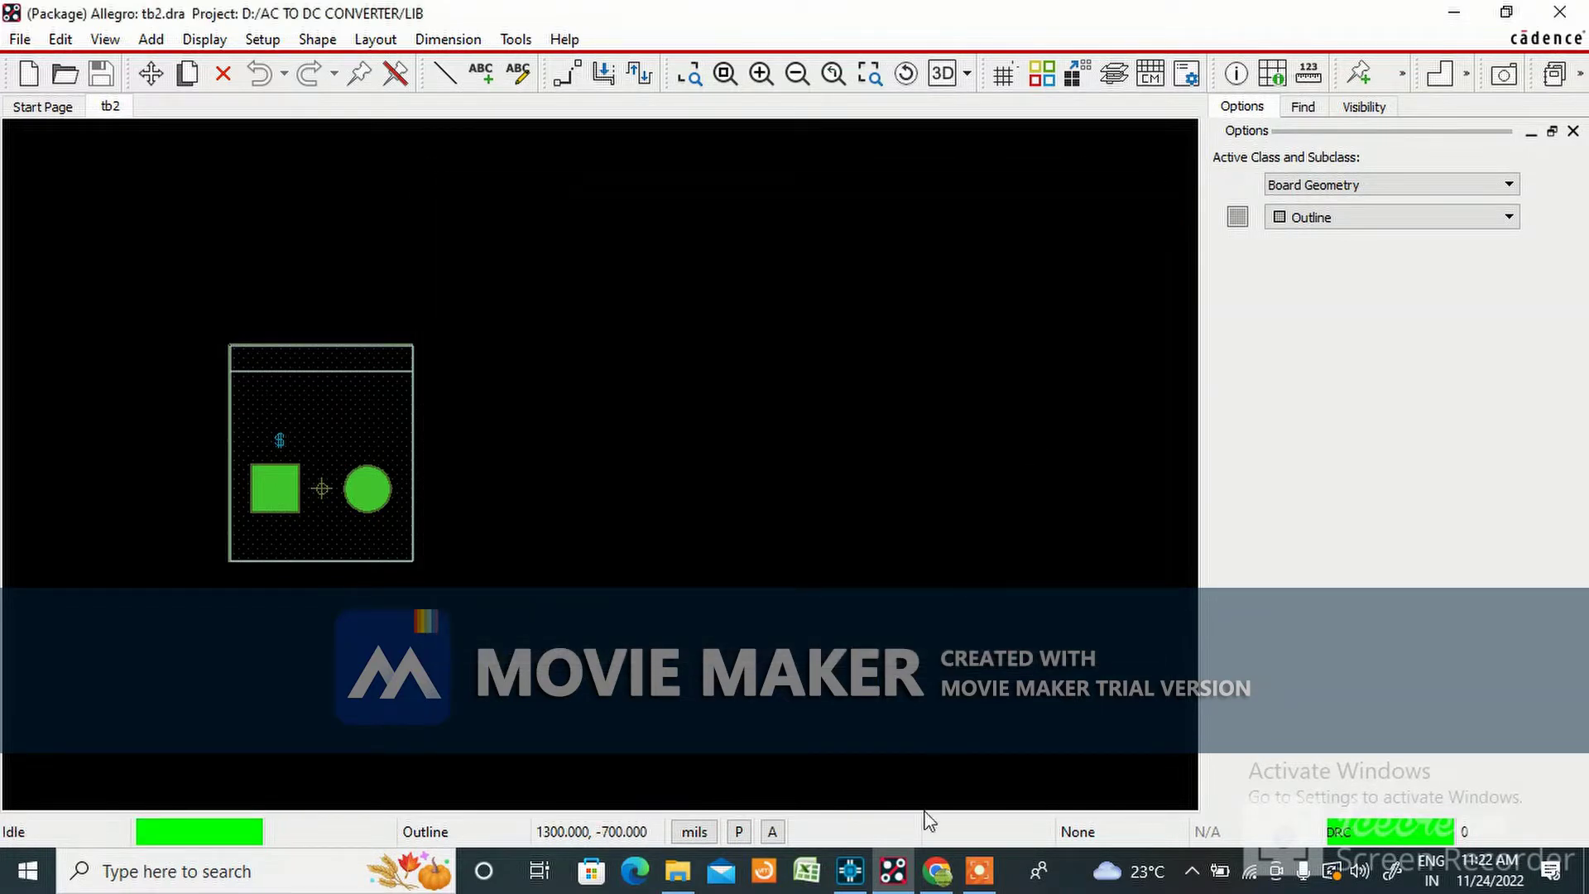
# Switch to OrCAD Capture, set regulator U1's PCB Footprint to to-220, and close the property editor
pyautogui.click(850, 871)
pyautogui.click(958, 296)
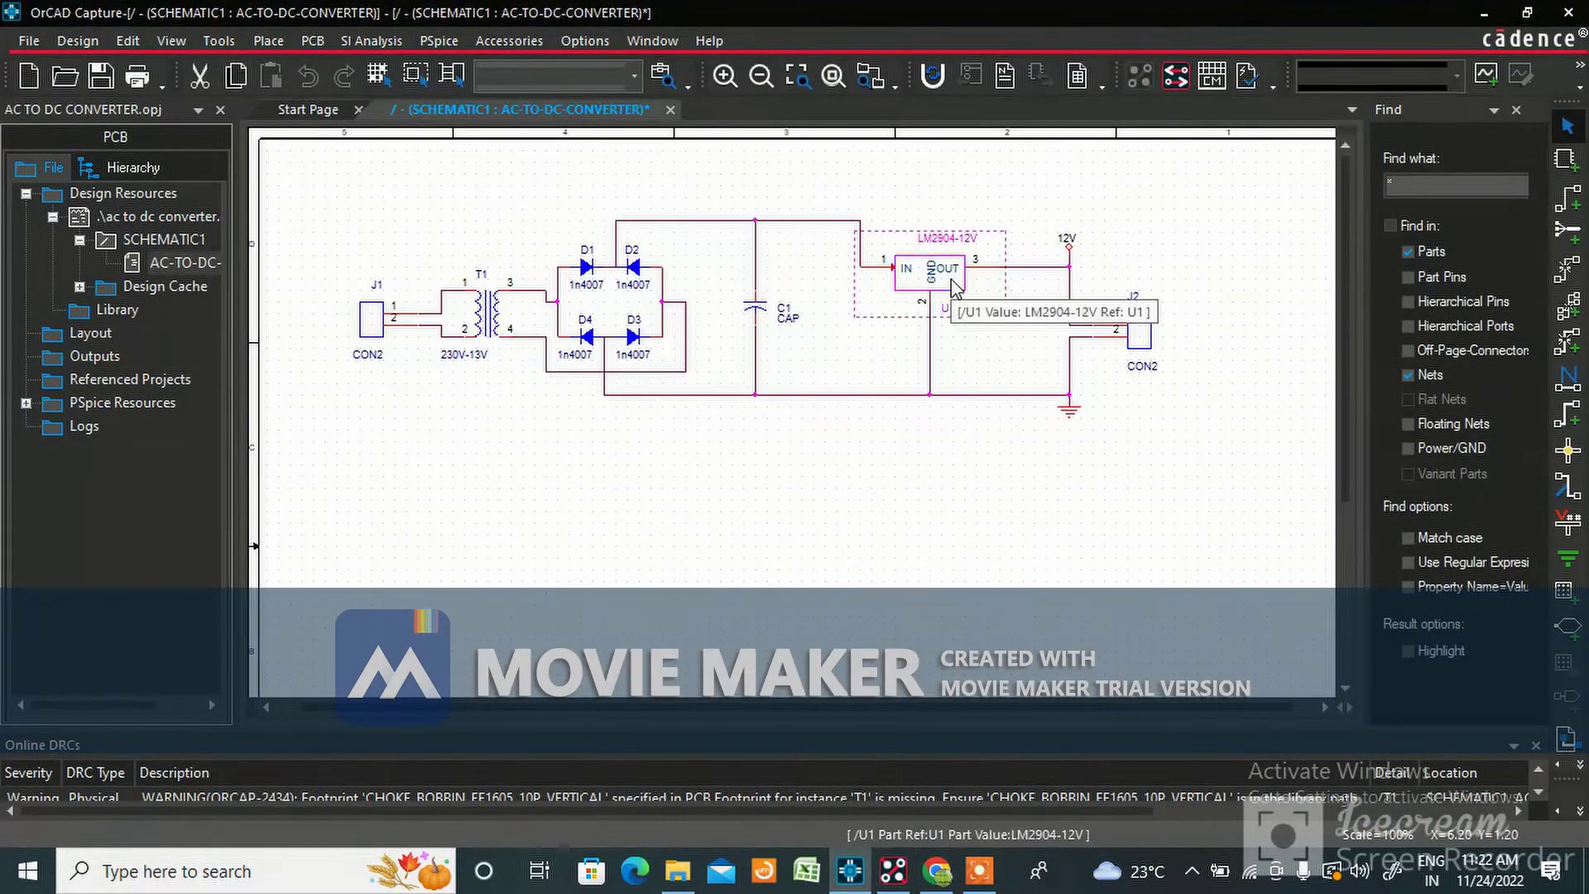
pyautogui.rightClick(957, 297)
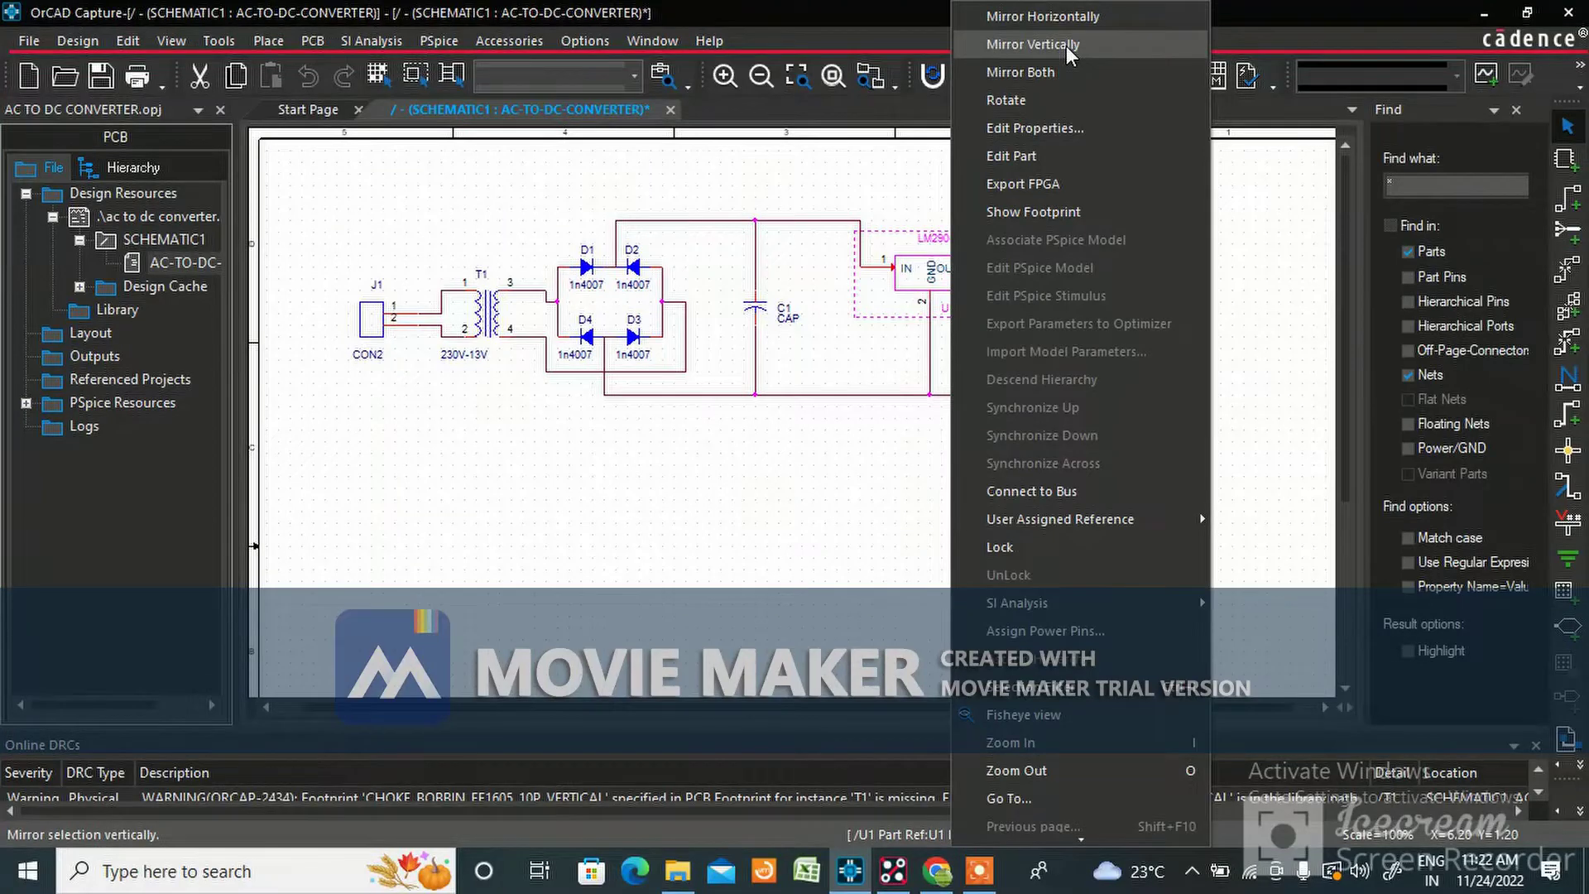
pyautogui.click(1051, 128)
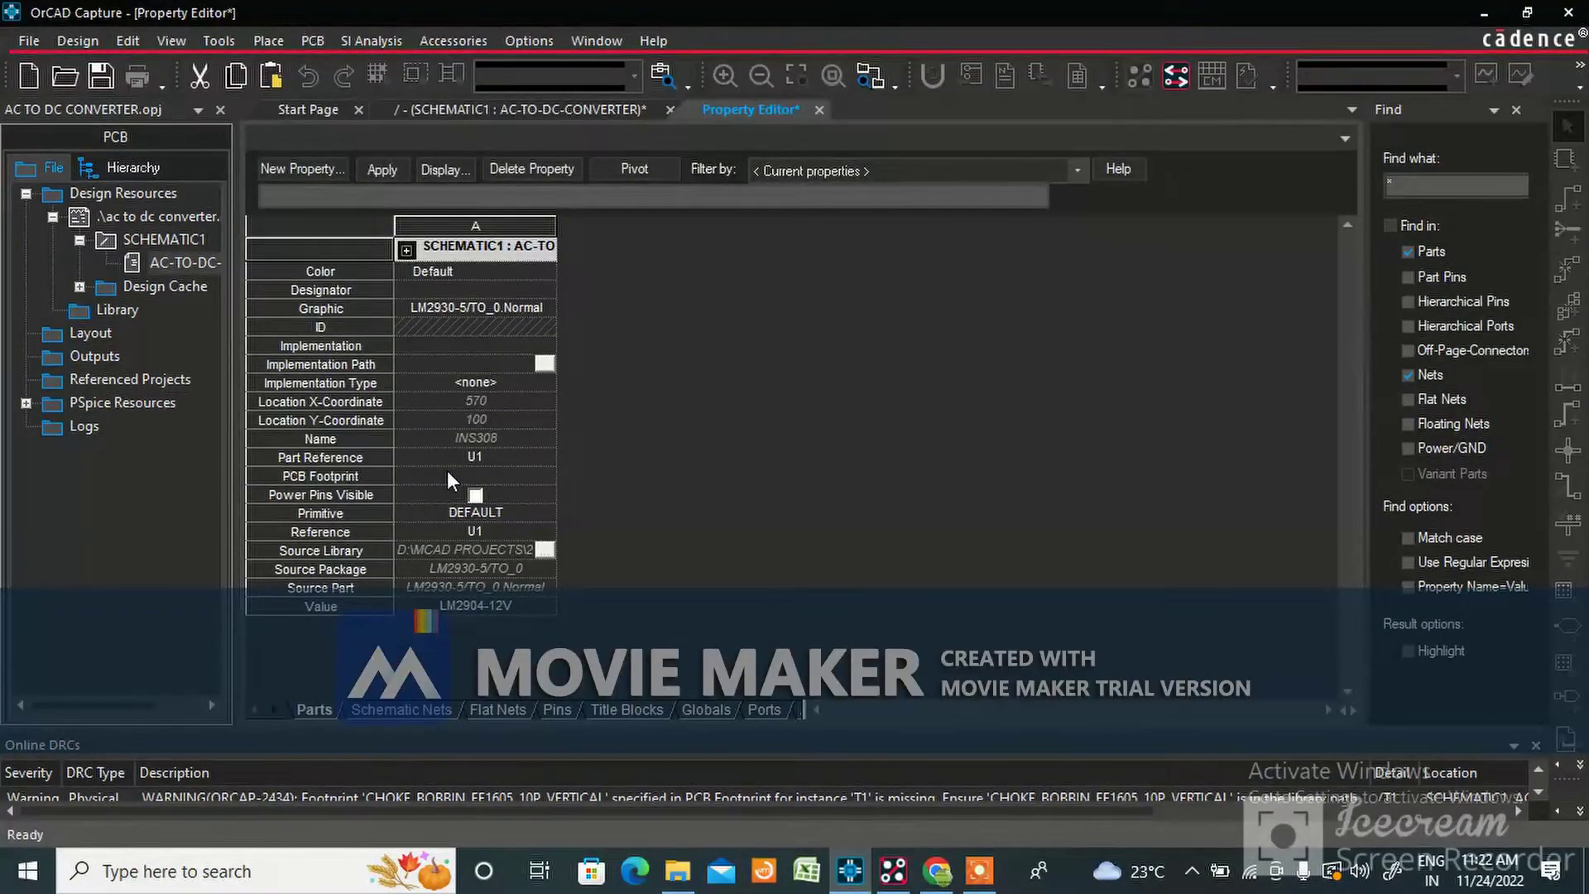
pyautogui.click(447, 470)
pyautogui.write('to-220')
pyautogui.press('Return')
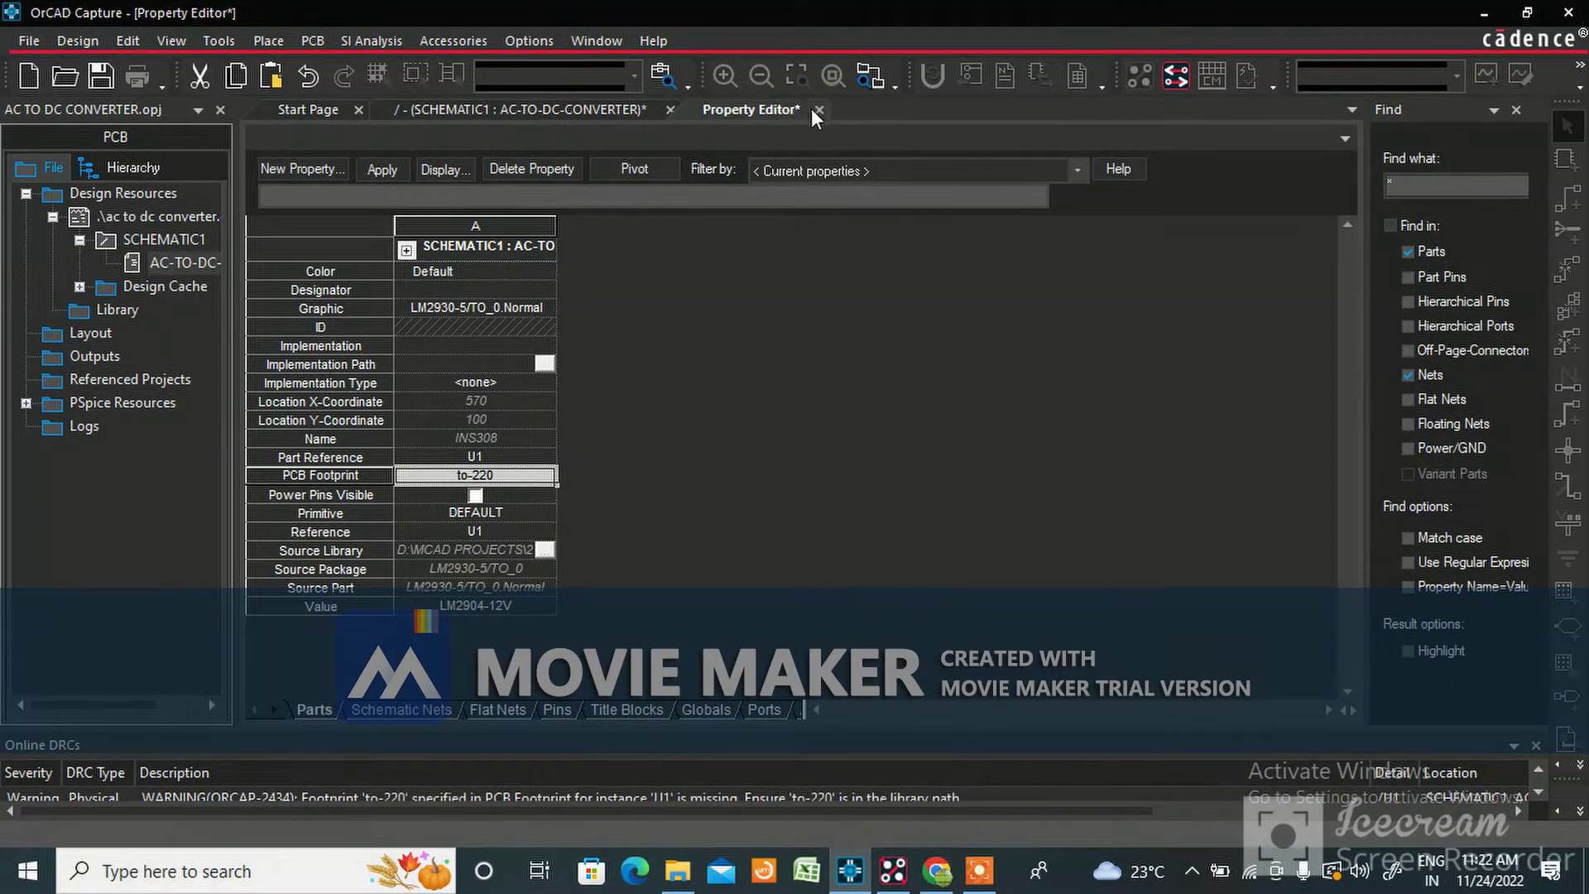
pyautogui.click(820, 110)
pyautogui.click(808, 532)
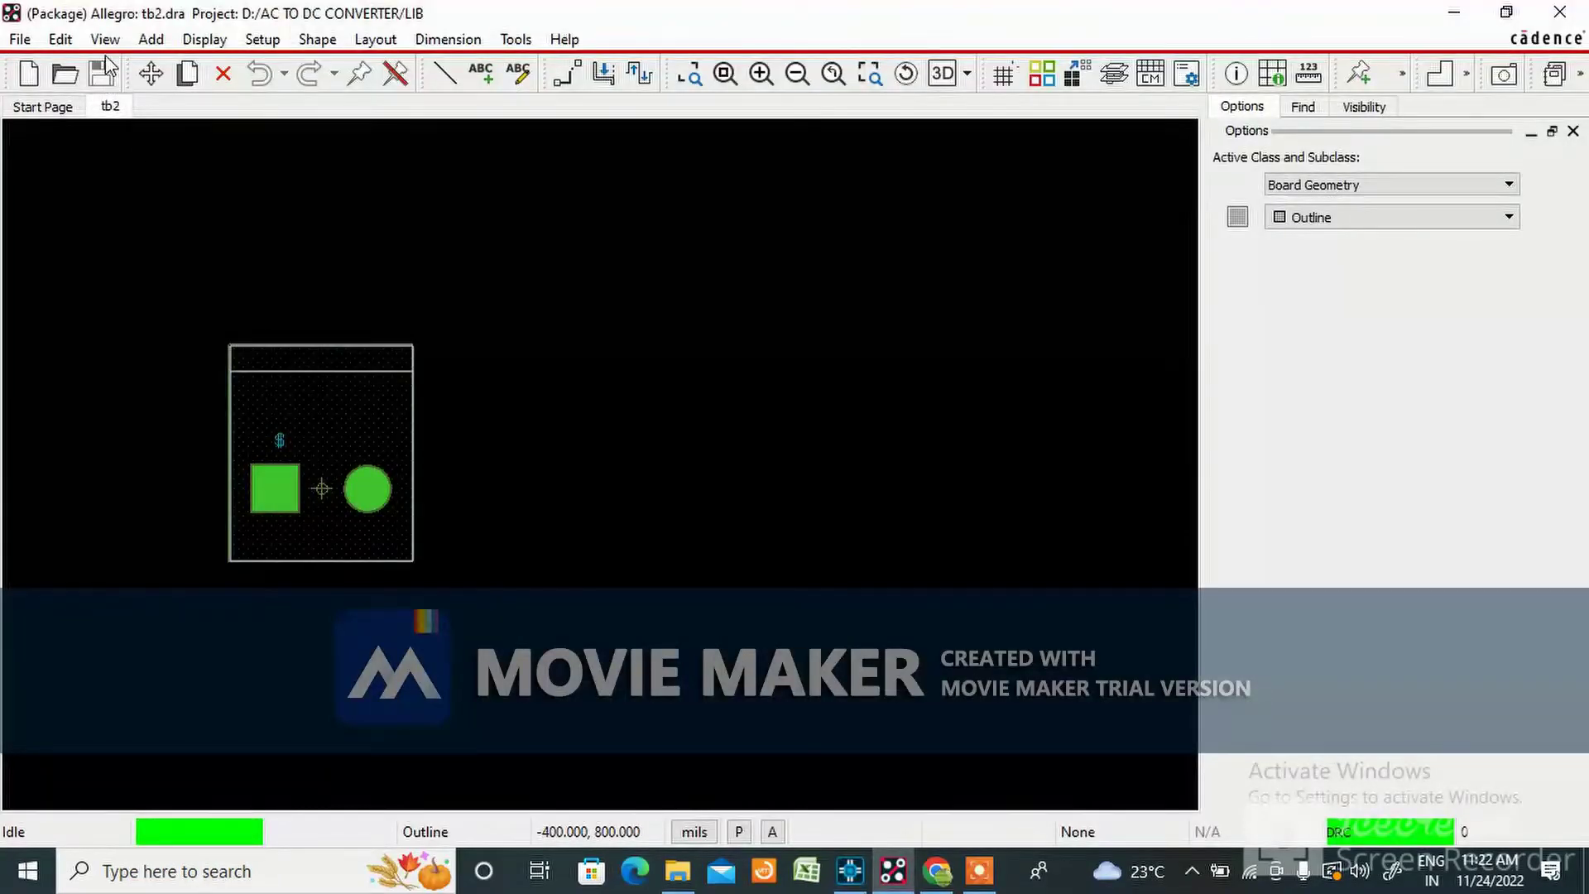
# Copy the footprint name tb2 from the LIB's drawing list in Allegro without opening the file, and return to OrCAD Capture
pyautogui.click(62, 78)
pyautogui.click(633, 379)
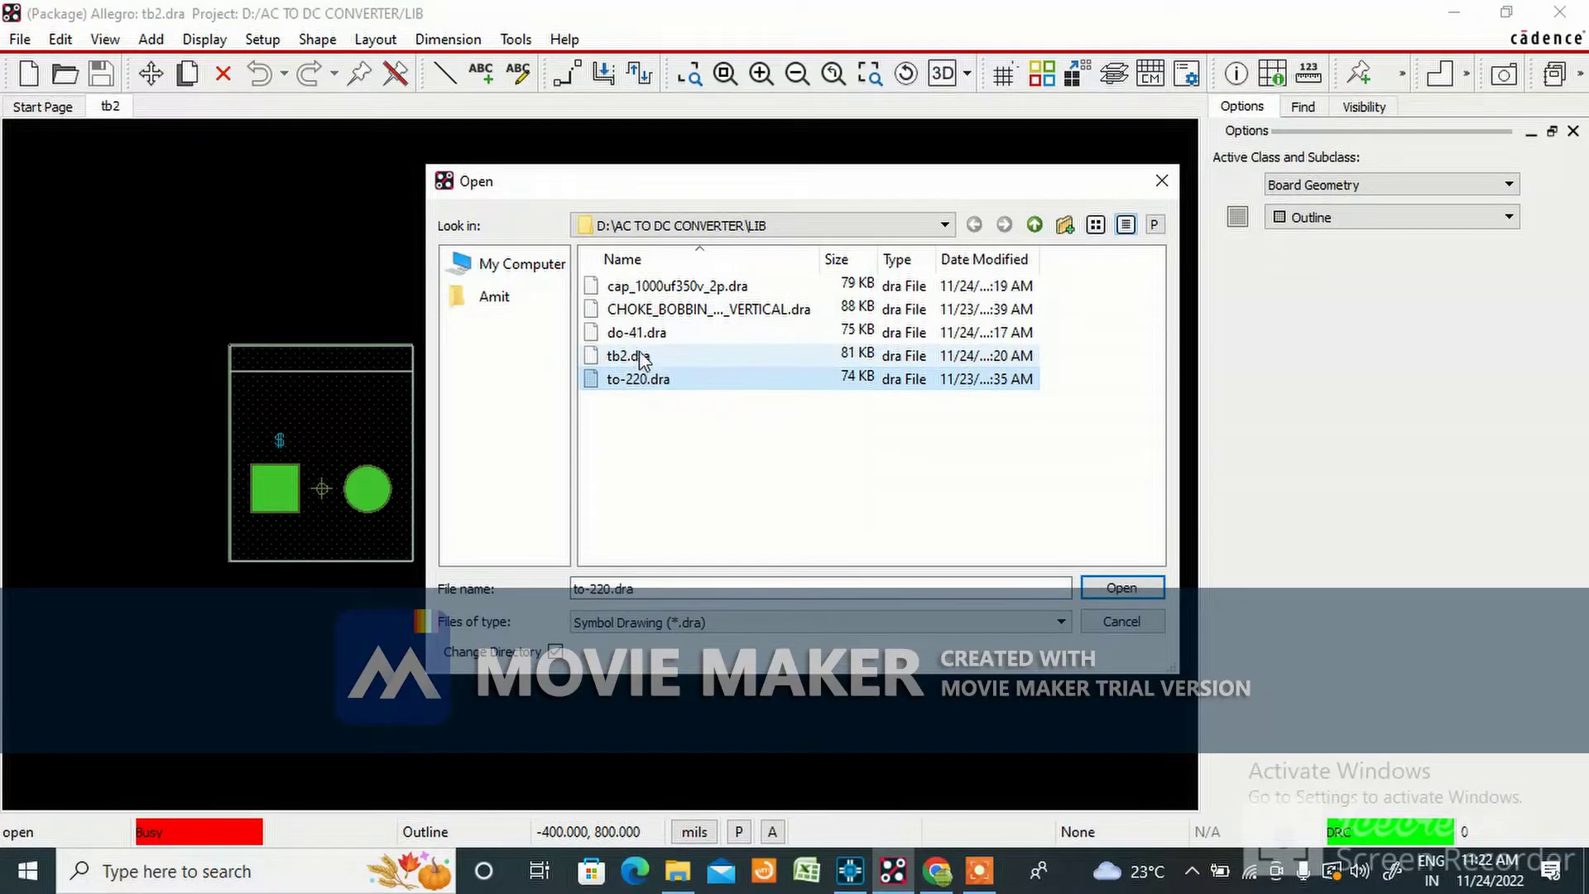
pyautogui.click(640, 358)
pyautogui.click(595, 591)
pyautogui.click(1162, 180)
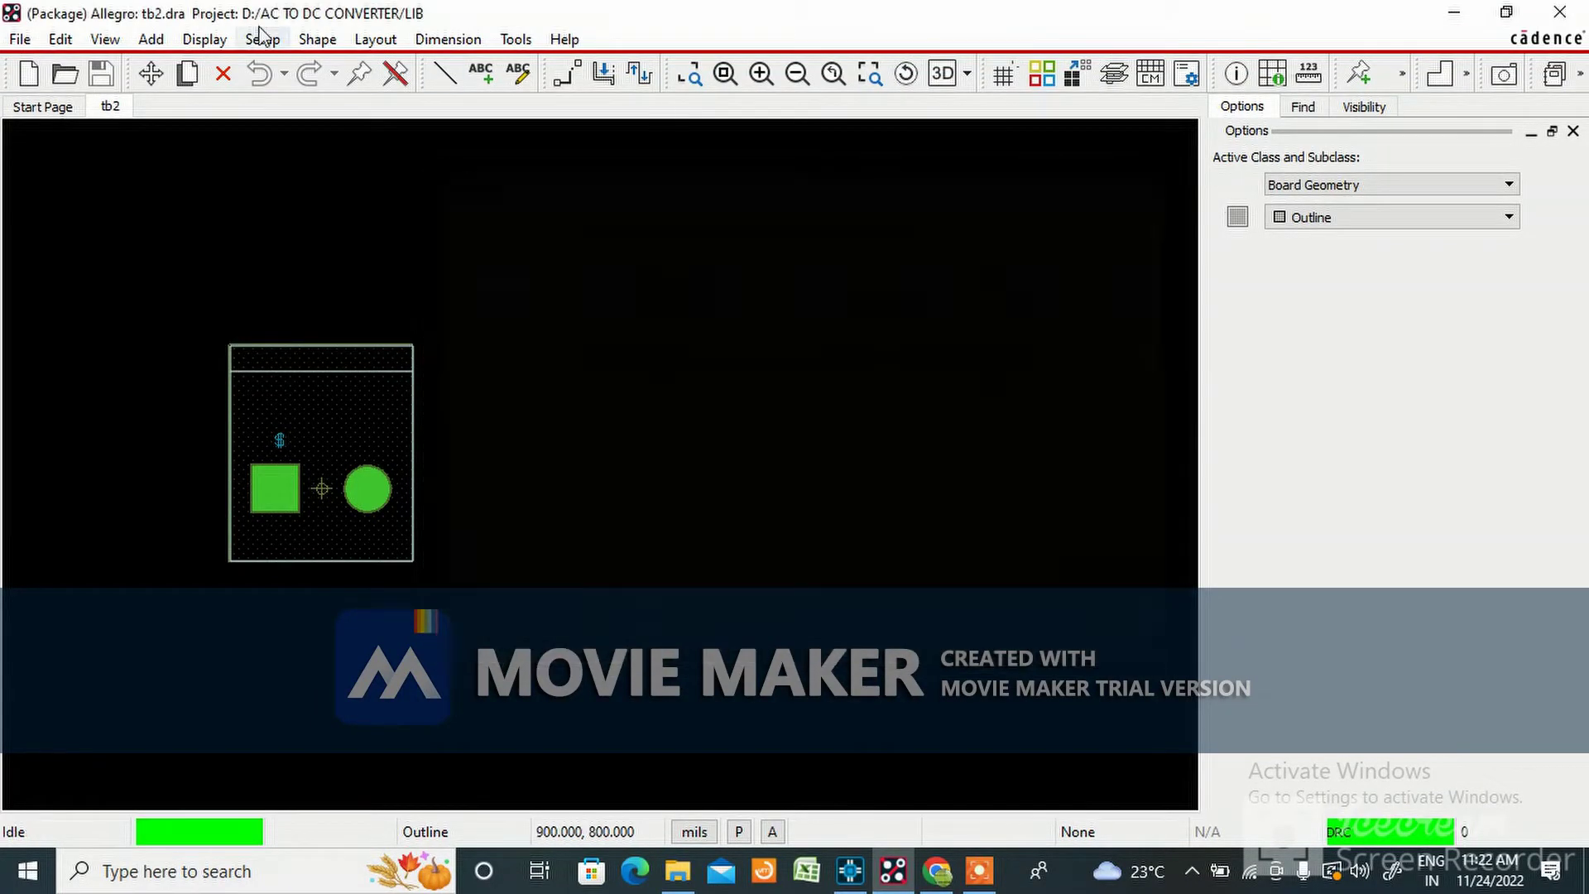
pyautogui.click(850, 871)
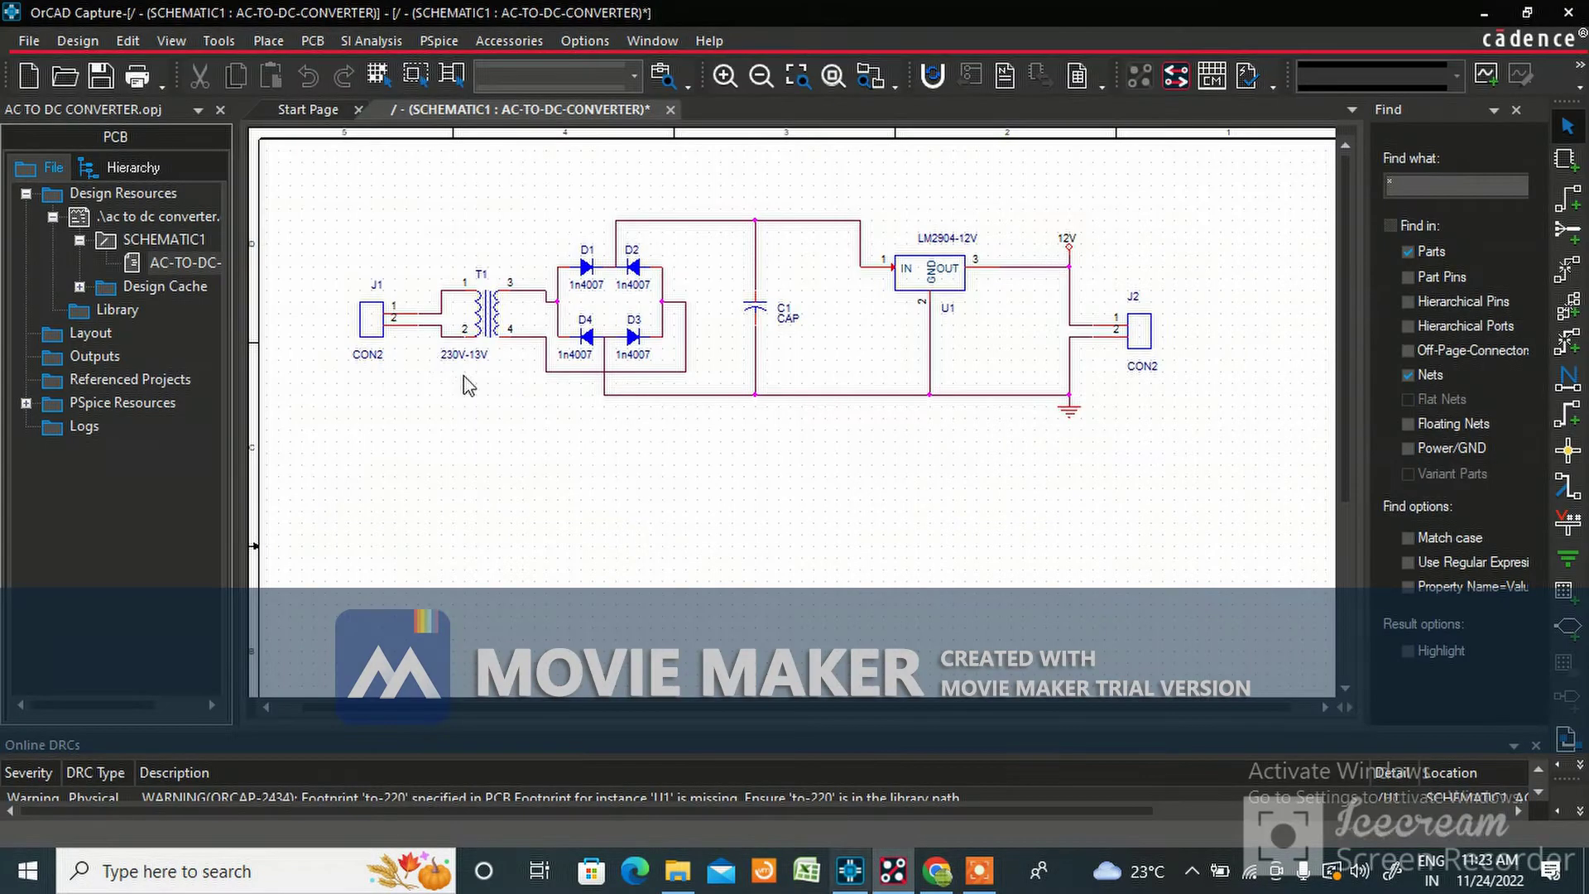
# Set the PCB Footprint of connectors J1 and J2 to tb2 together, and close the property editor
pyautogui.click(382, 329)
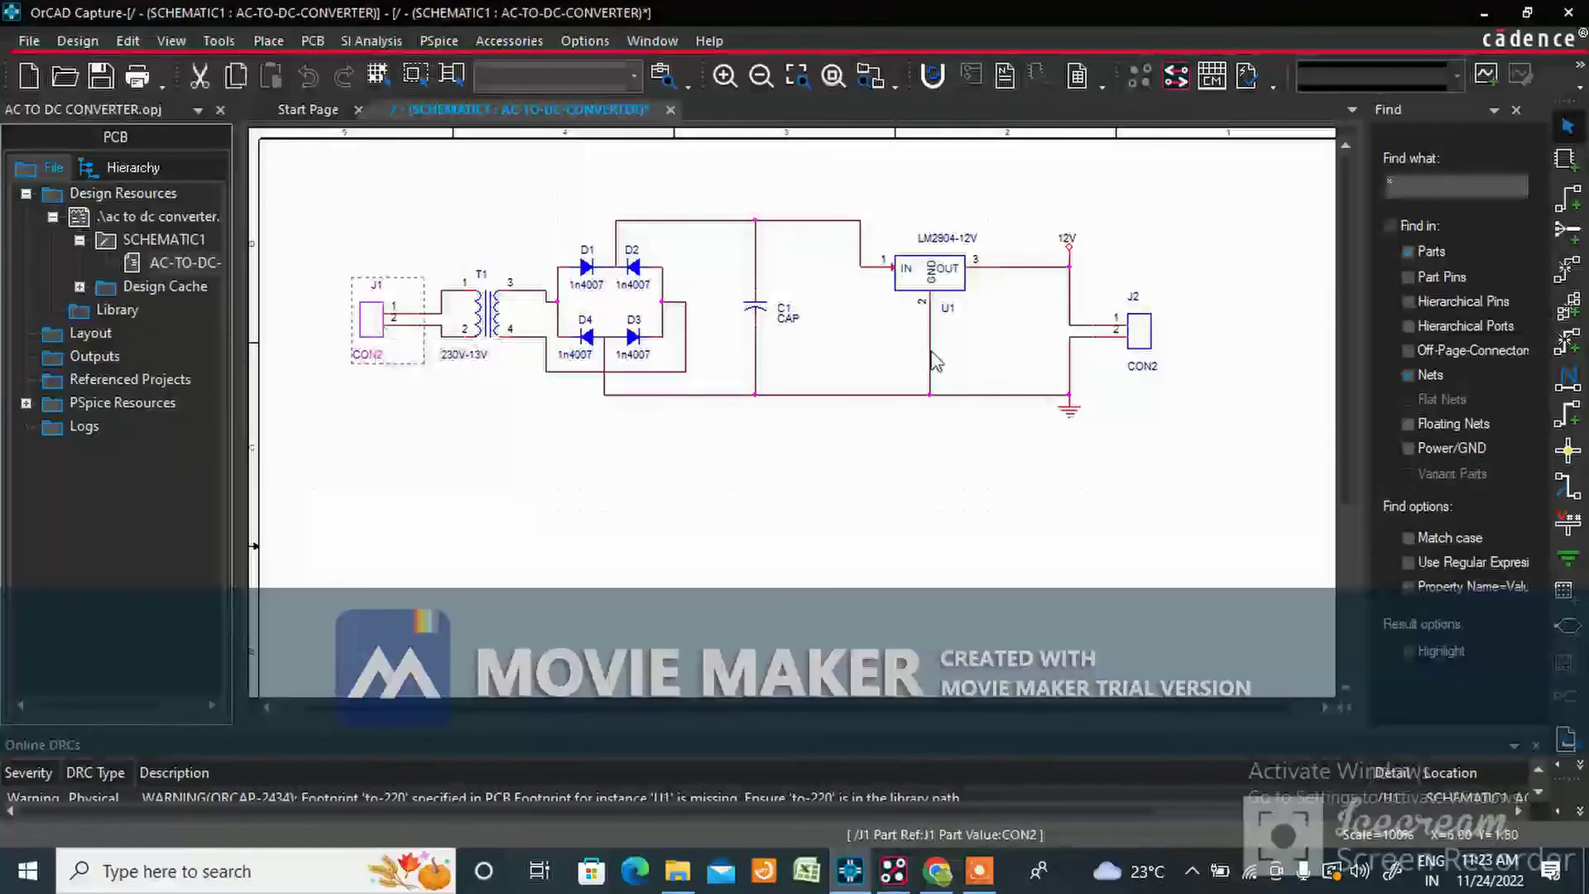
pyautogui.keyDown('ctrl'); pyautogui.click(1142, 335); pyautogui.keyUp('ctrl')
pyautogui.rightClick(1142, 335)
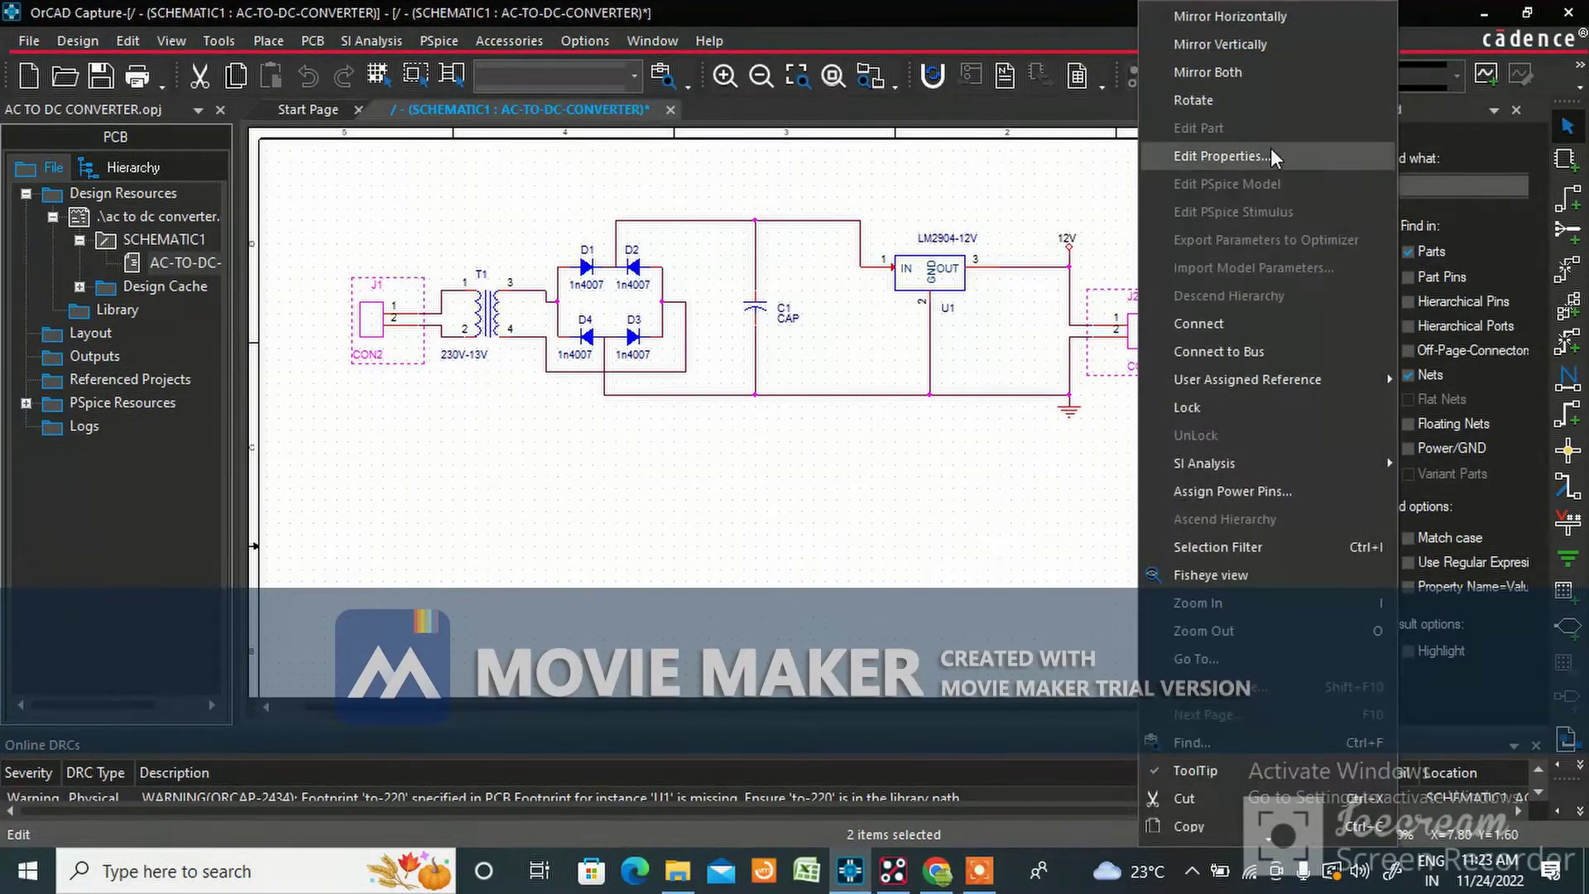
pyautogui.click(1221, 156)
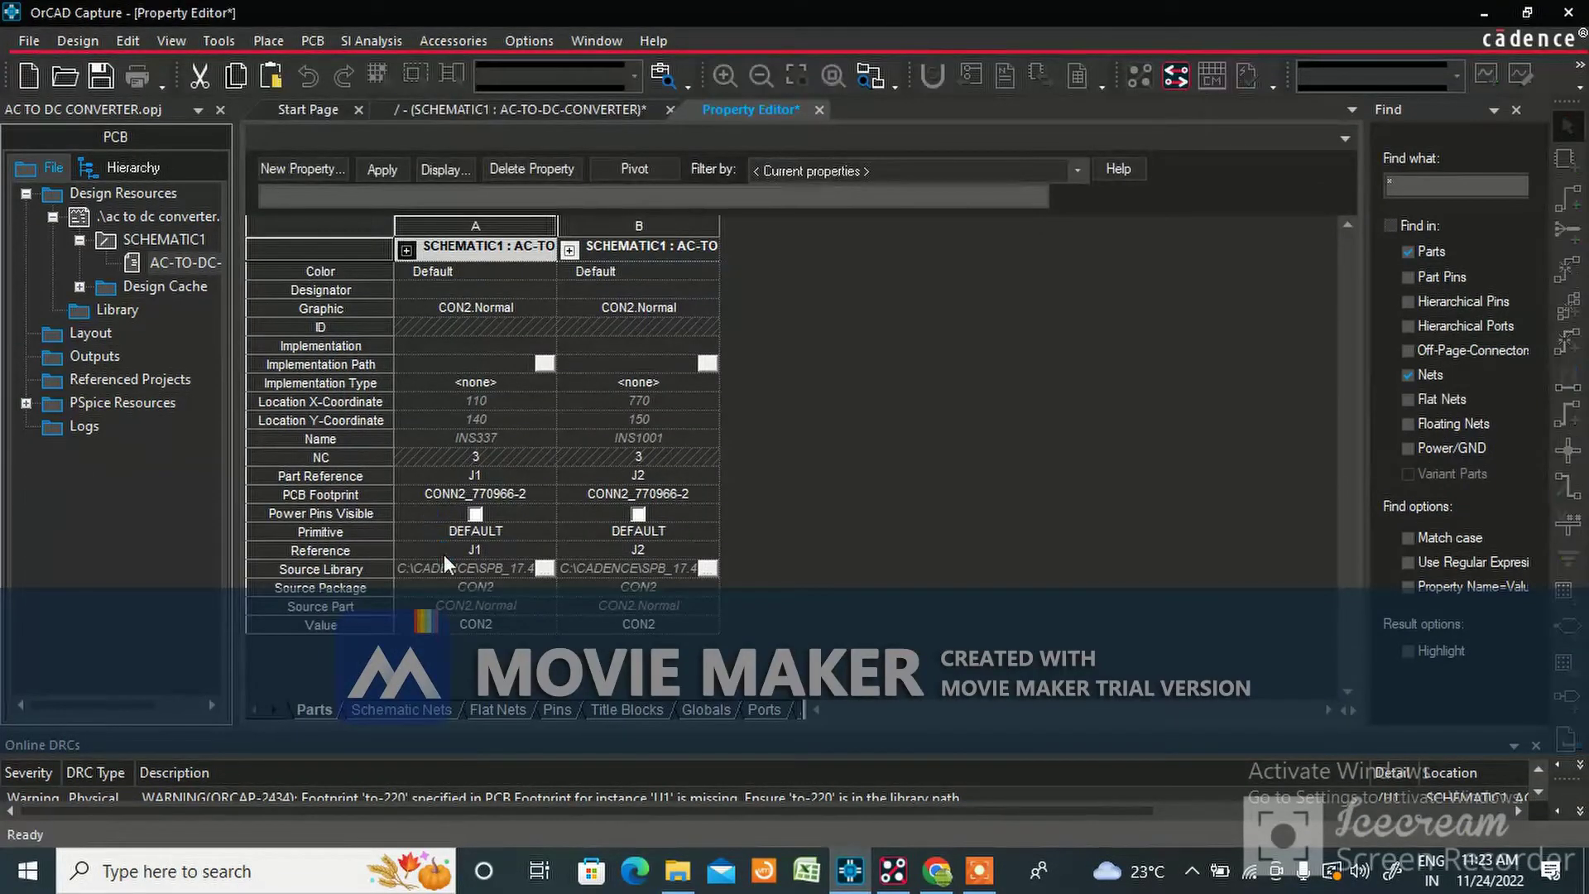
pyautogui.click(446, 494)
pyautogui.moveTo(552, 493); pyautogui.dragTo(404, 501)
pyautogui.write('tb2')
pyautogui.click(613, 494)
pyautogui.moveTo(699, 494); pyautogui.dragTo(493, 508)
pyautogui.write('tb2')
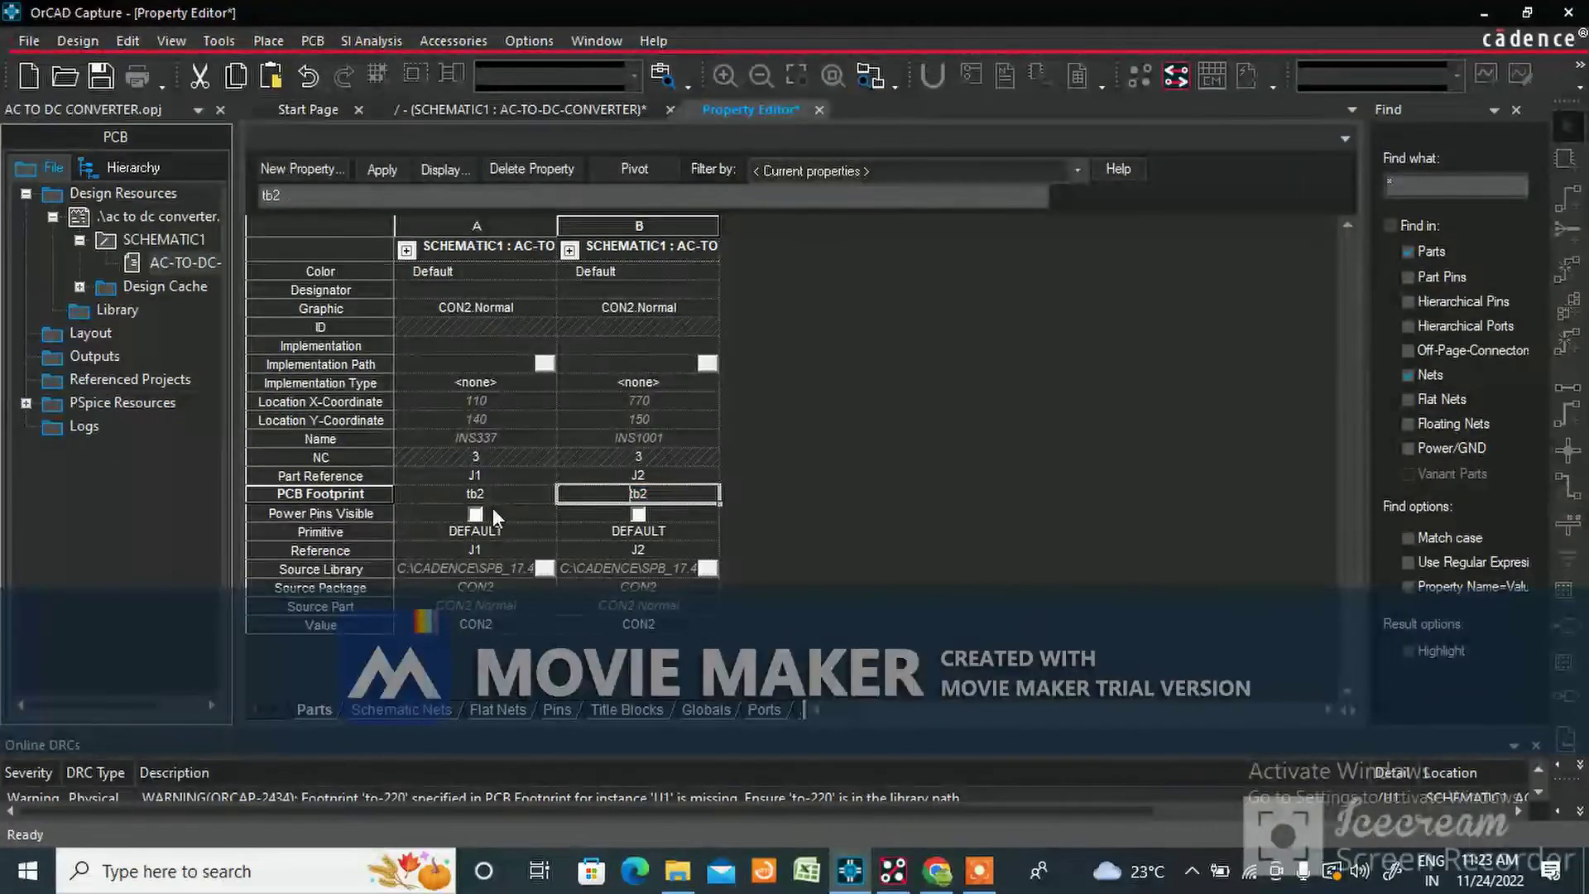
pyautogui.click(820, 110)
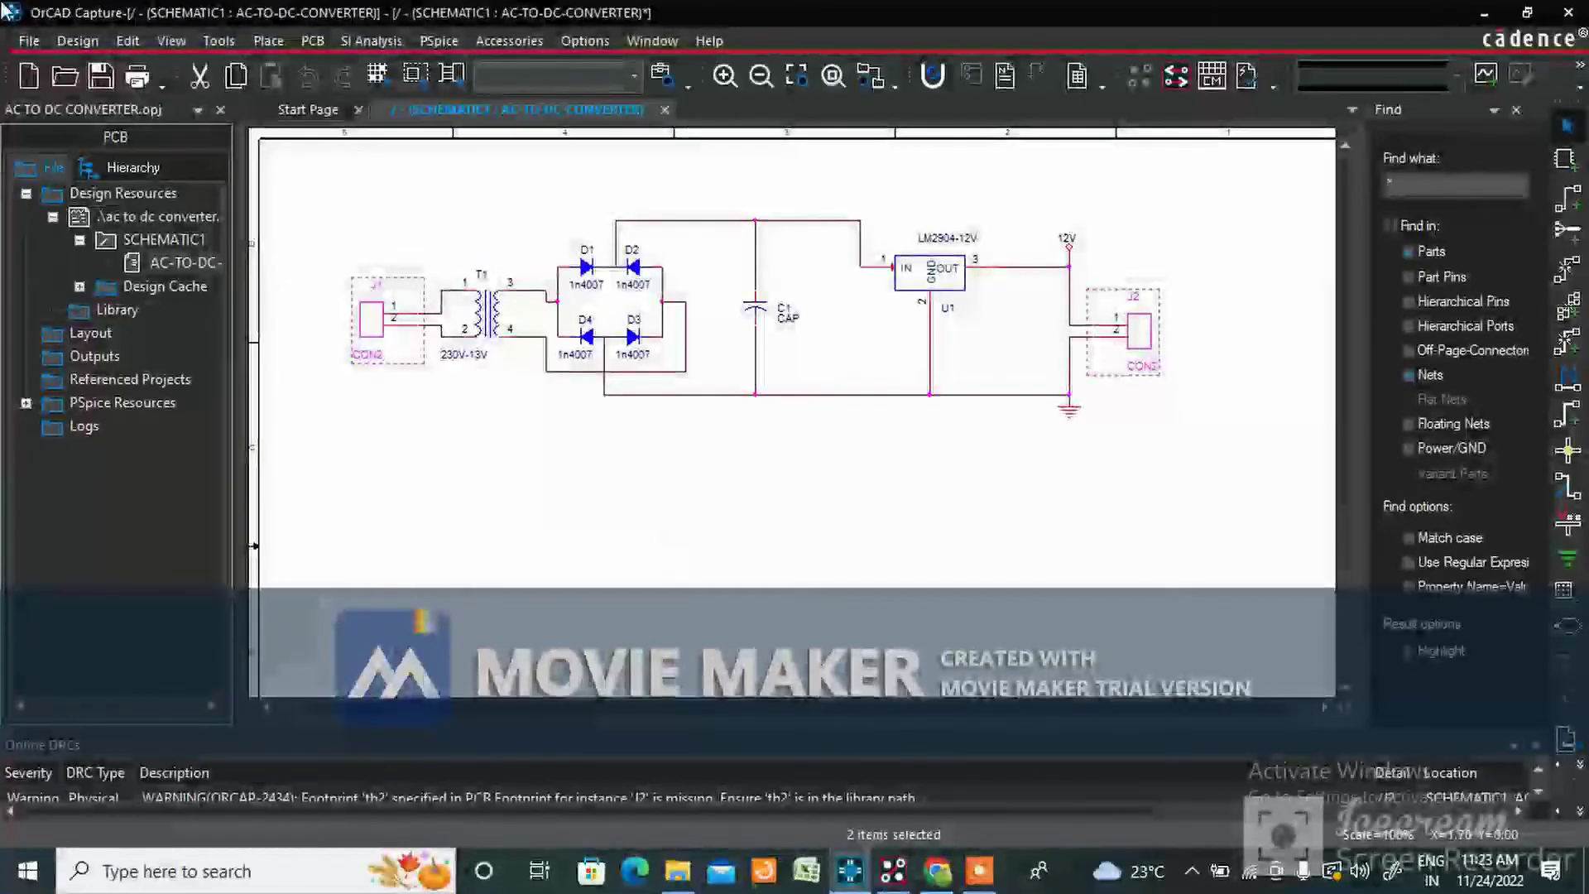
# Save the schematic design and select ac to dc converter.dsn in the project tree
pyautogui.click(181, 214)
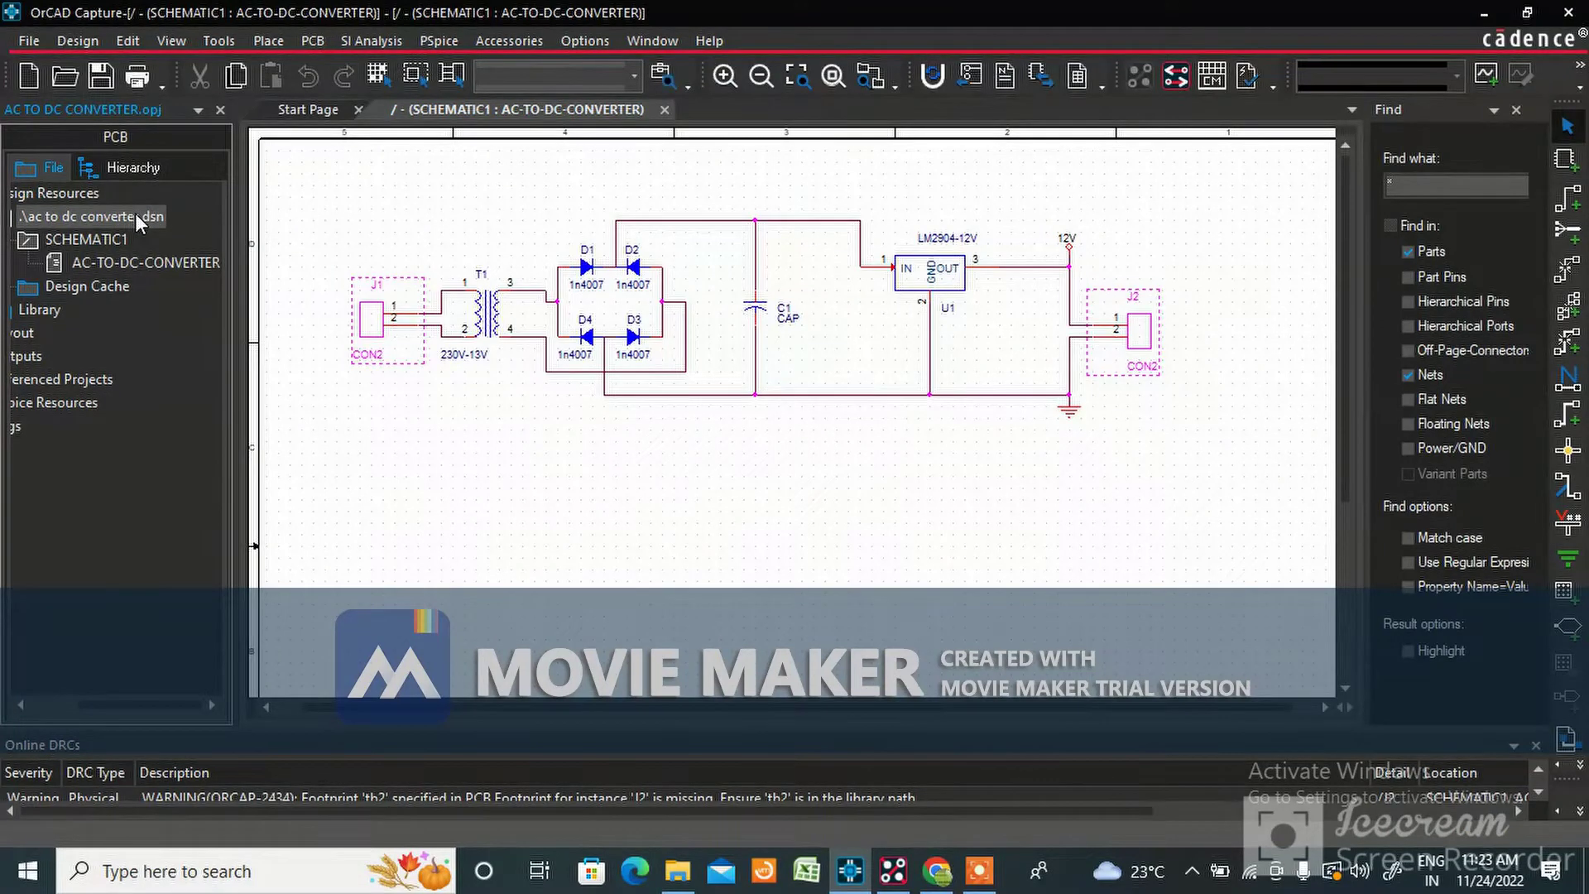
pyautogui.click(100, 77)
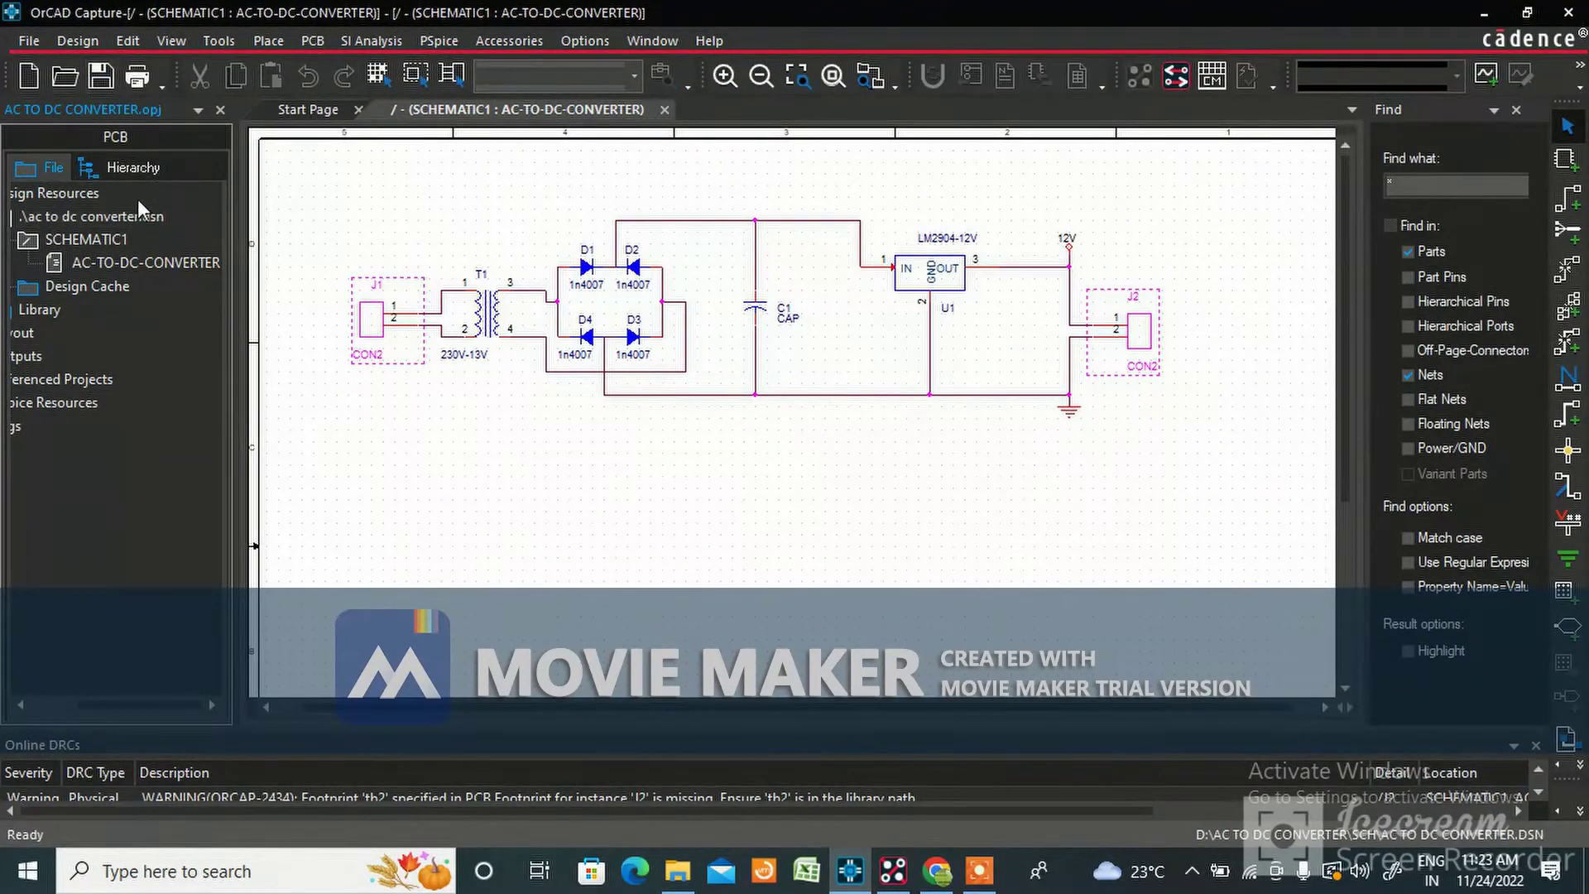
pyautogui.click(383, 508)
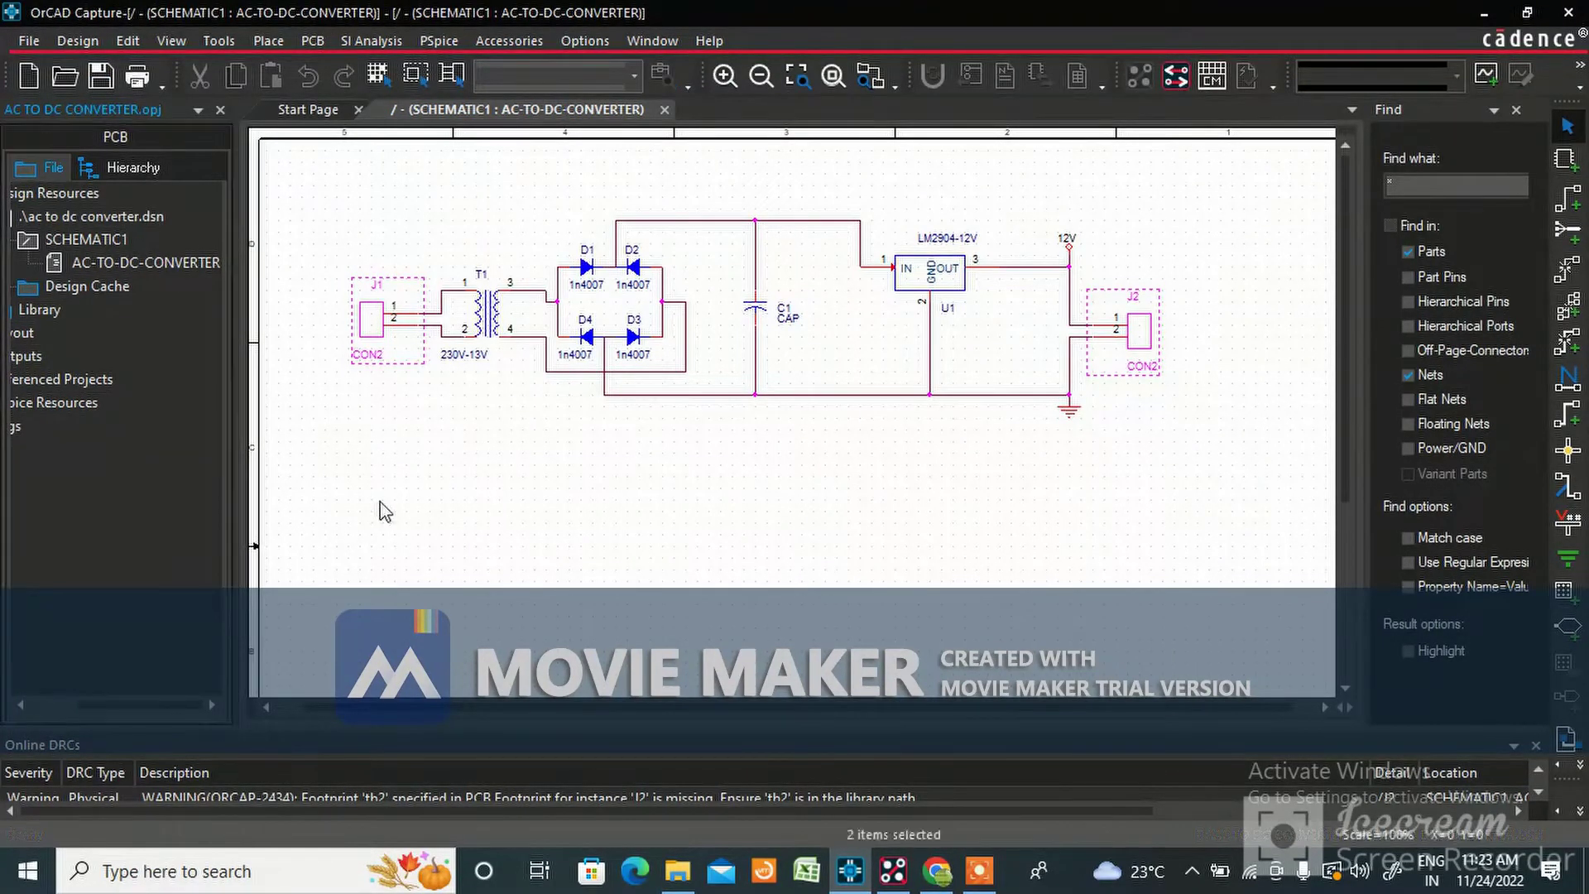
pyautogui.click(131, 214)
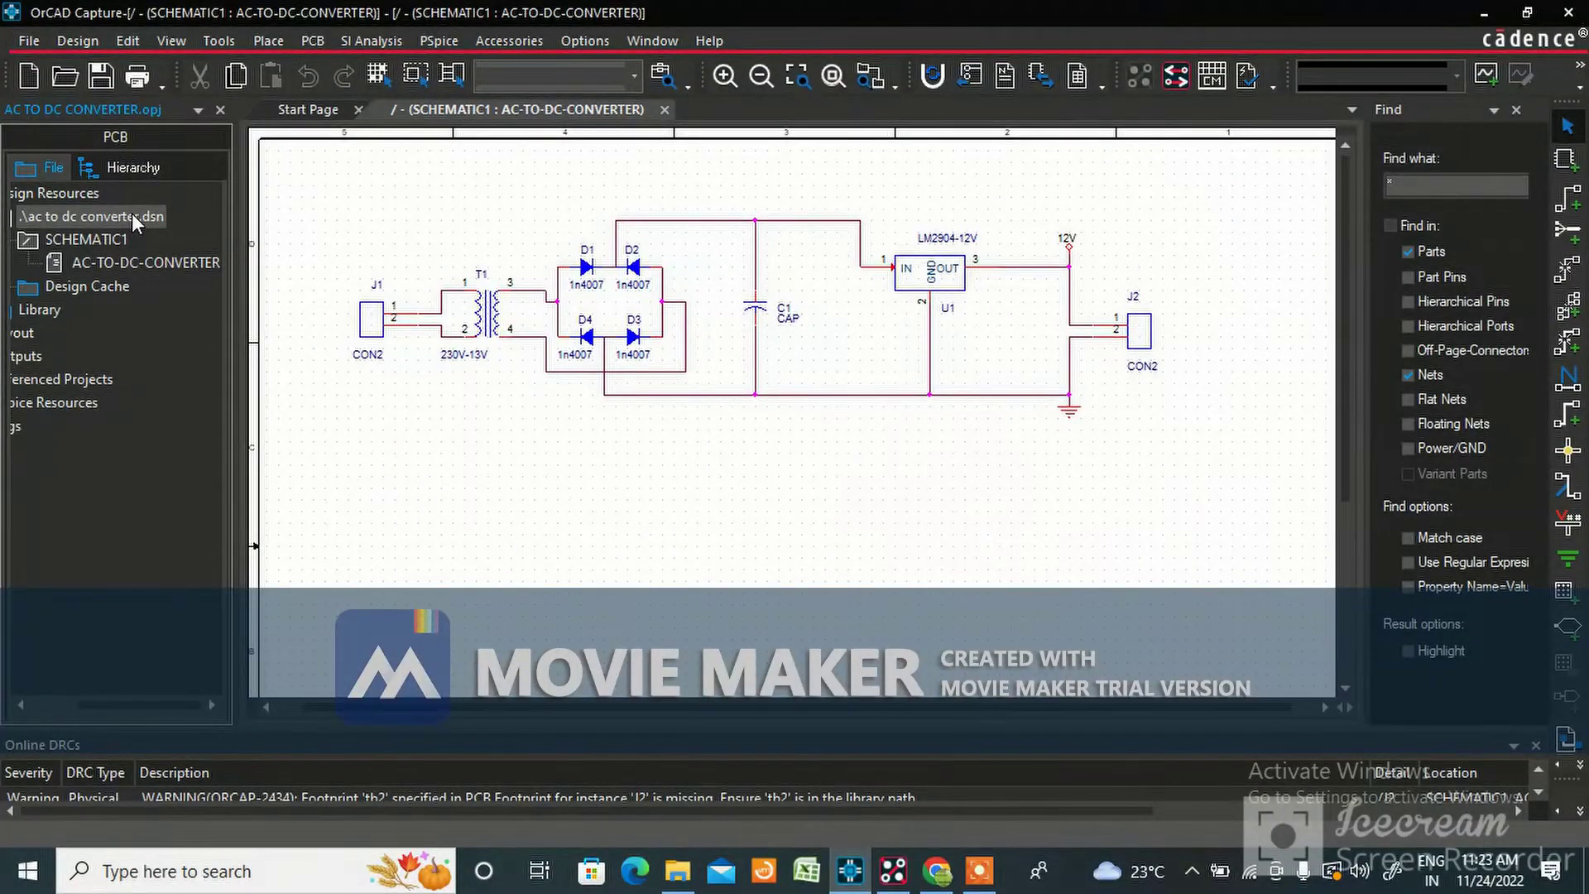
pyautogui.moveTo(83, 706); pyautogui.dragTo(50, 706)
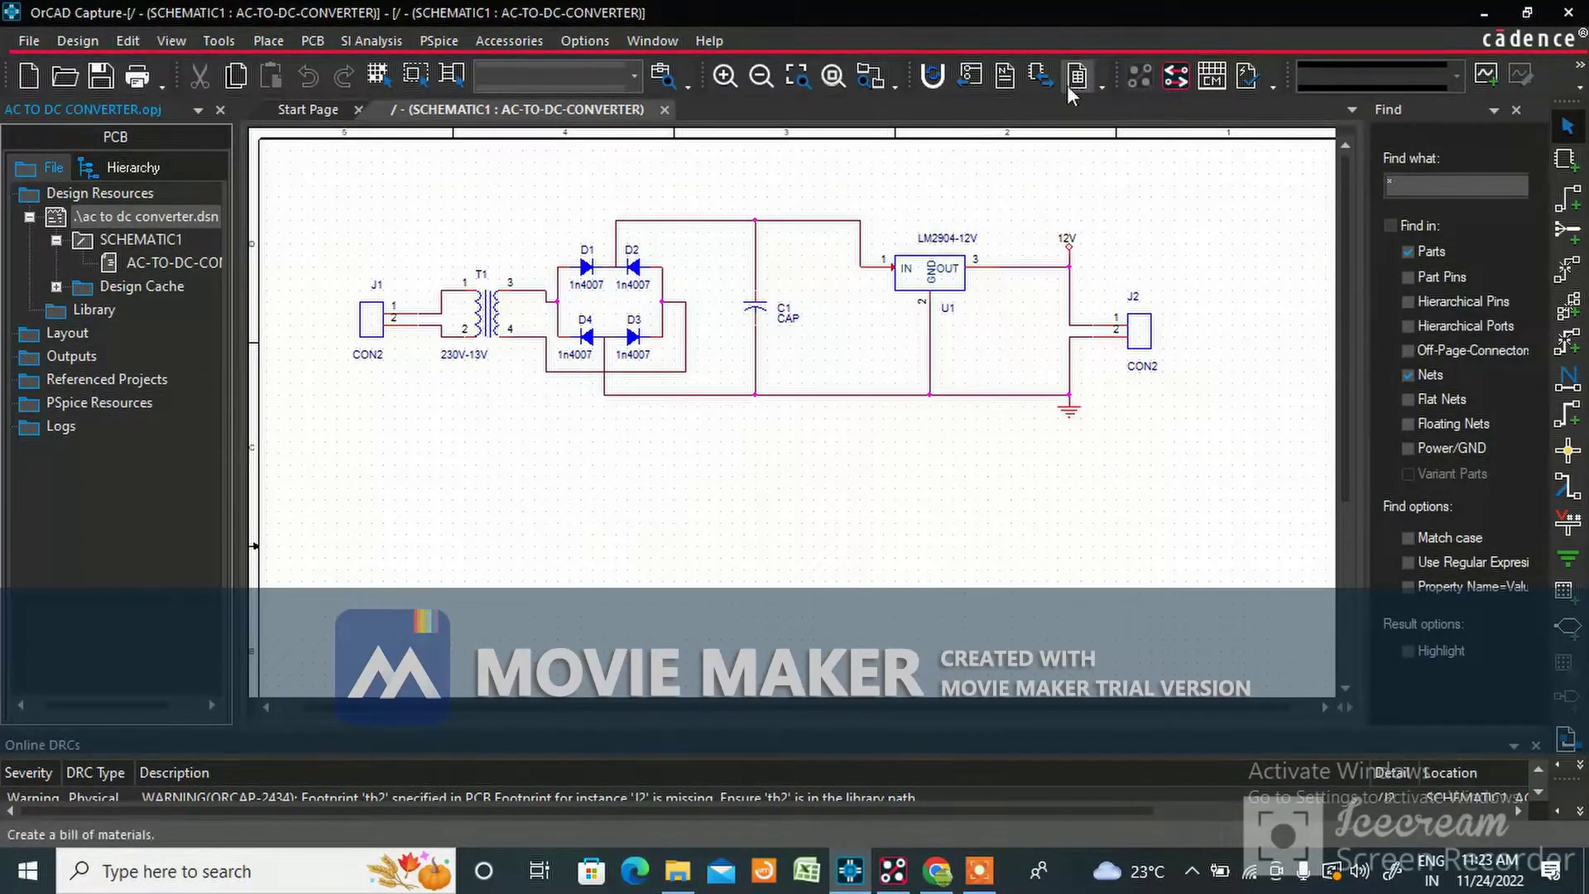
# Create the PCB Editor netlist with D:\AC TO DC CONVERTER\SCH as the netlist files directory
pyautogui.click(1006, 78)
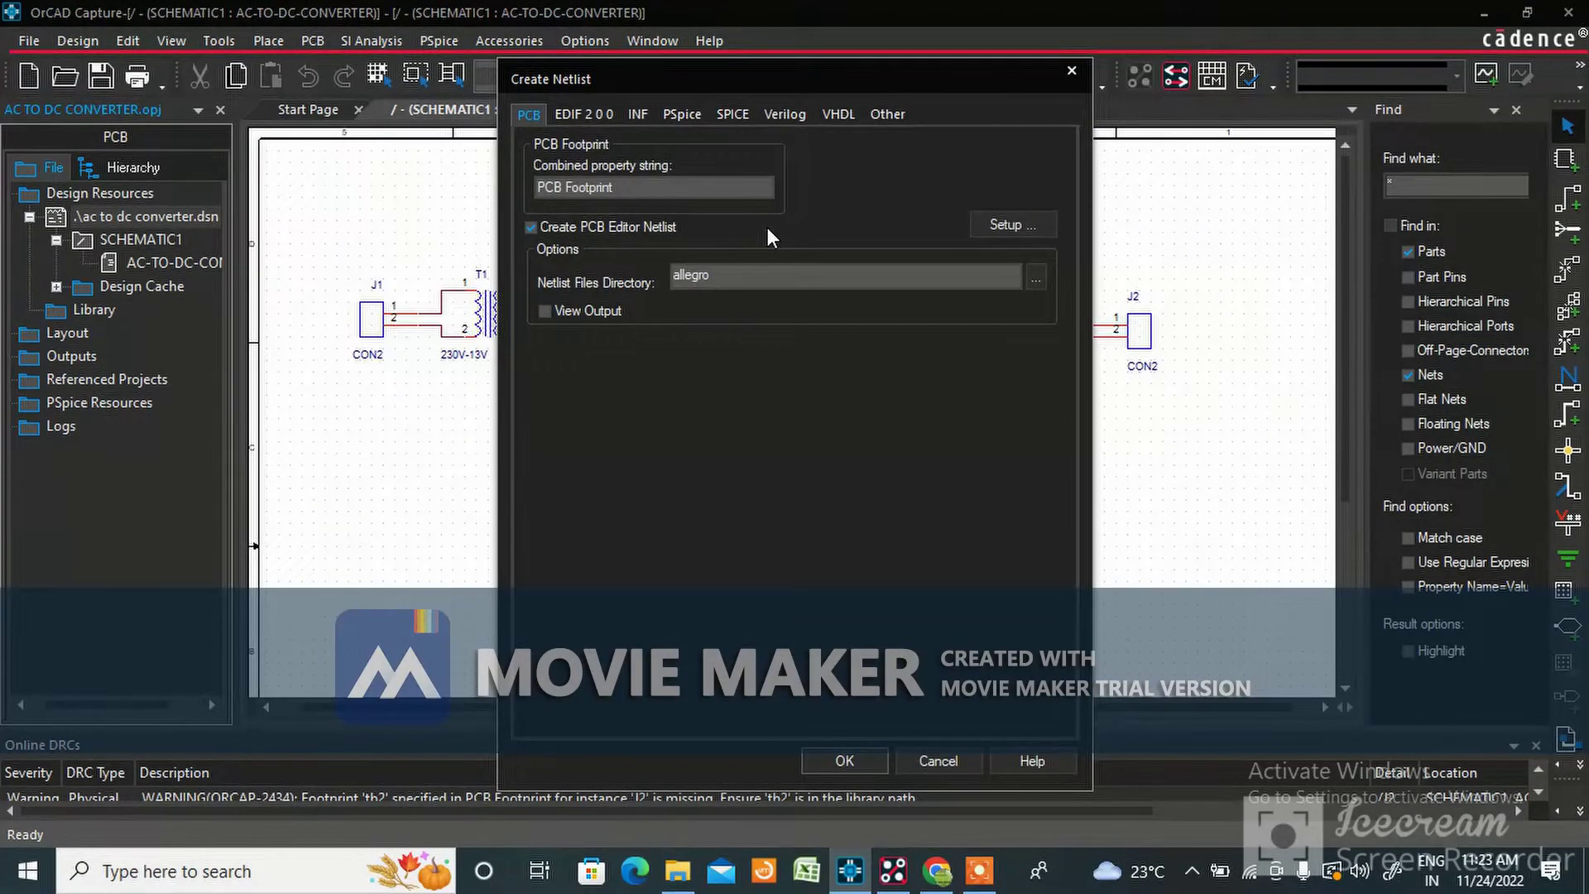
pyautogui.click(1035, 278)
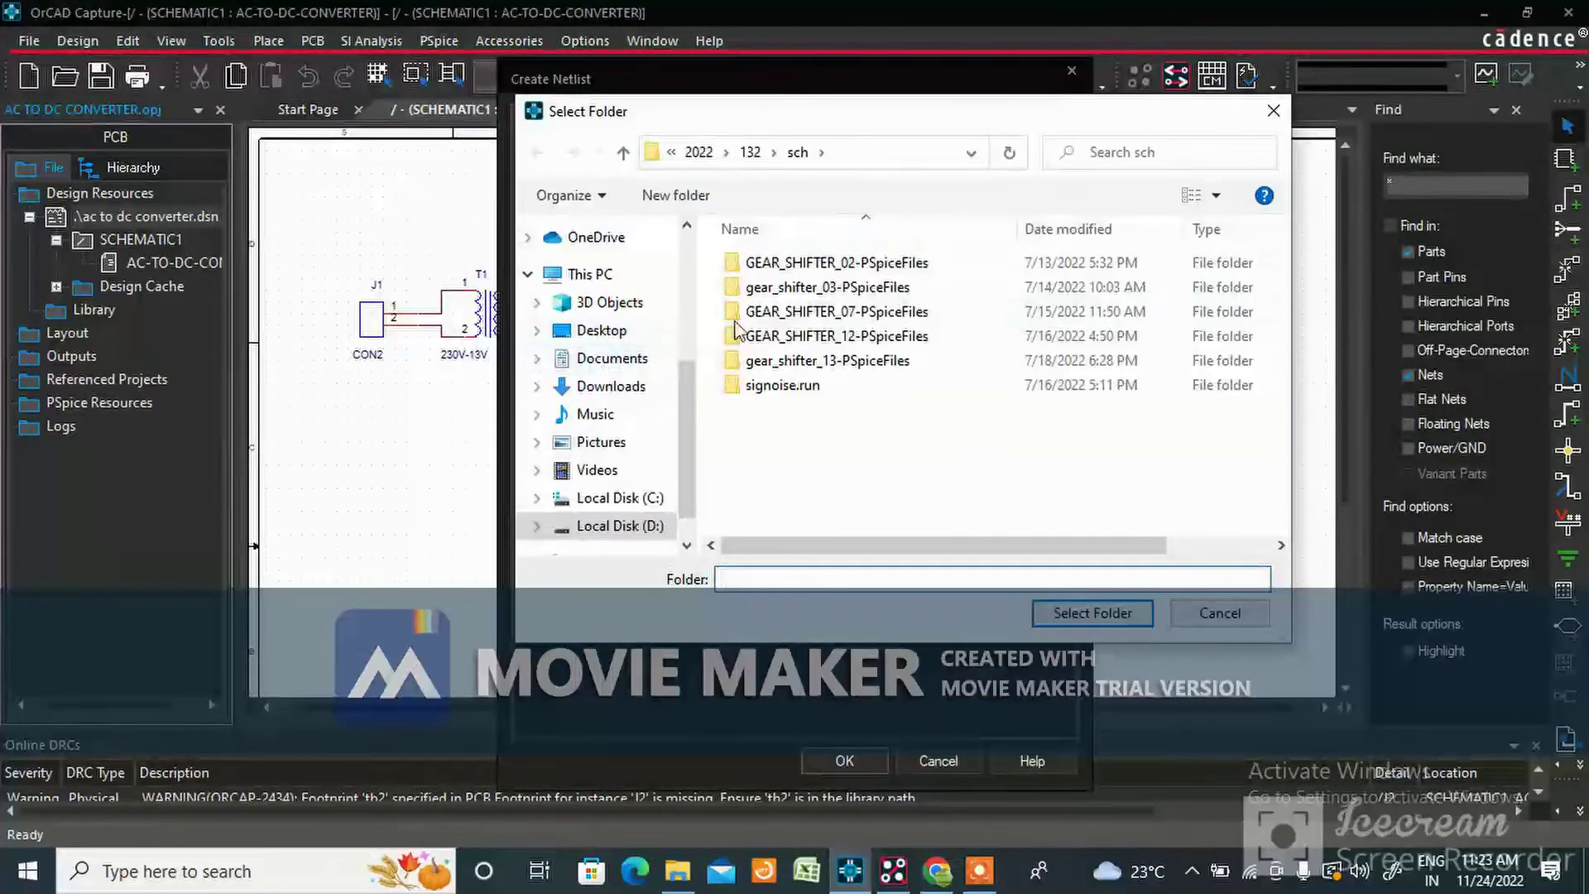
pyautogui.click(637, 526)
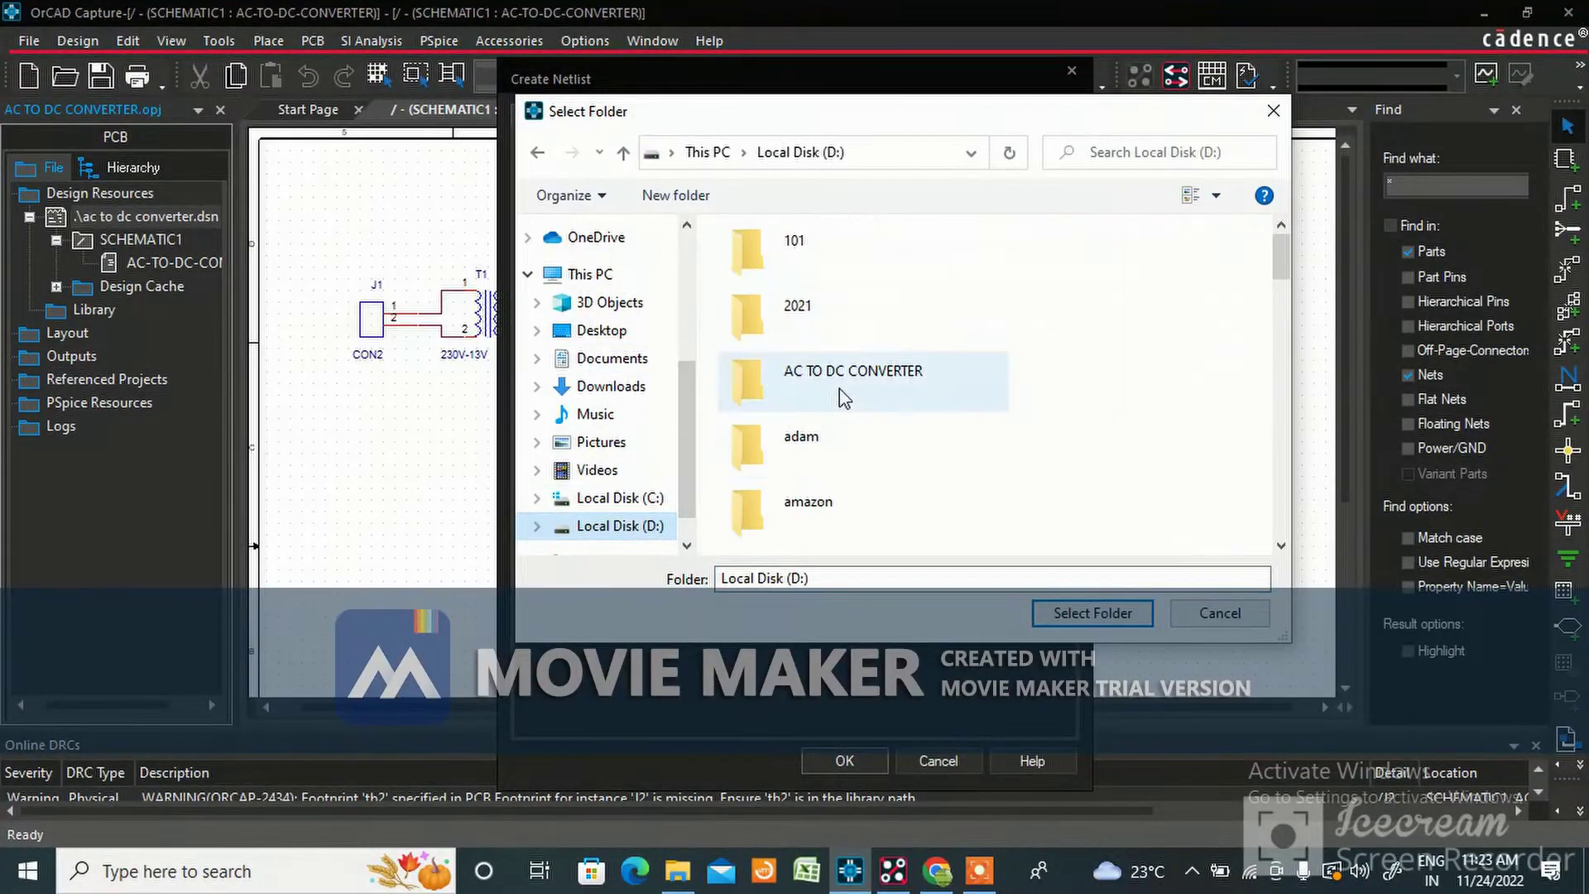
pyautogui.doubleClick(852, 372)
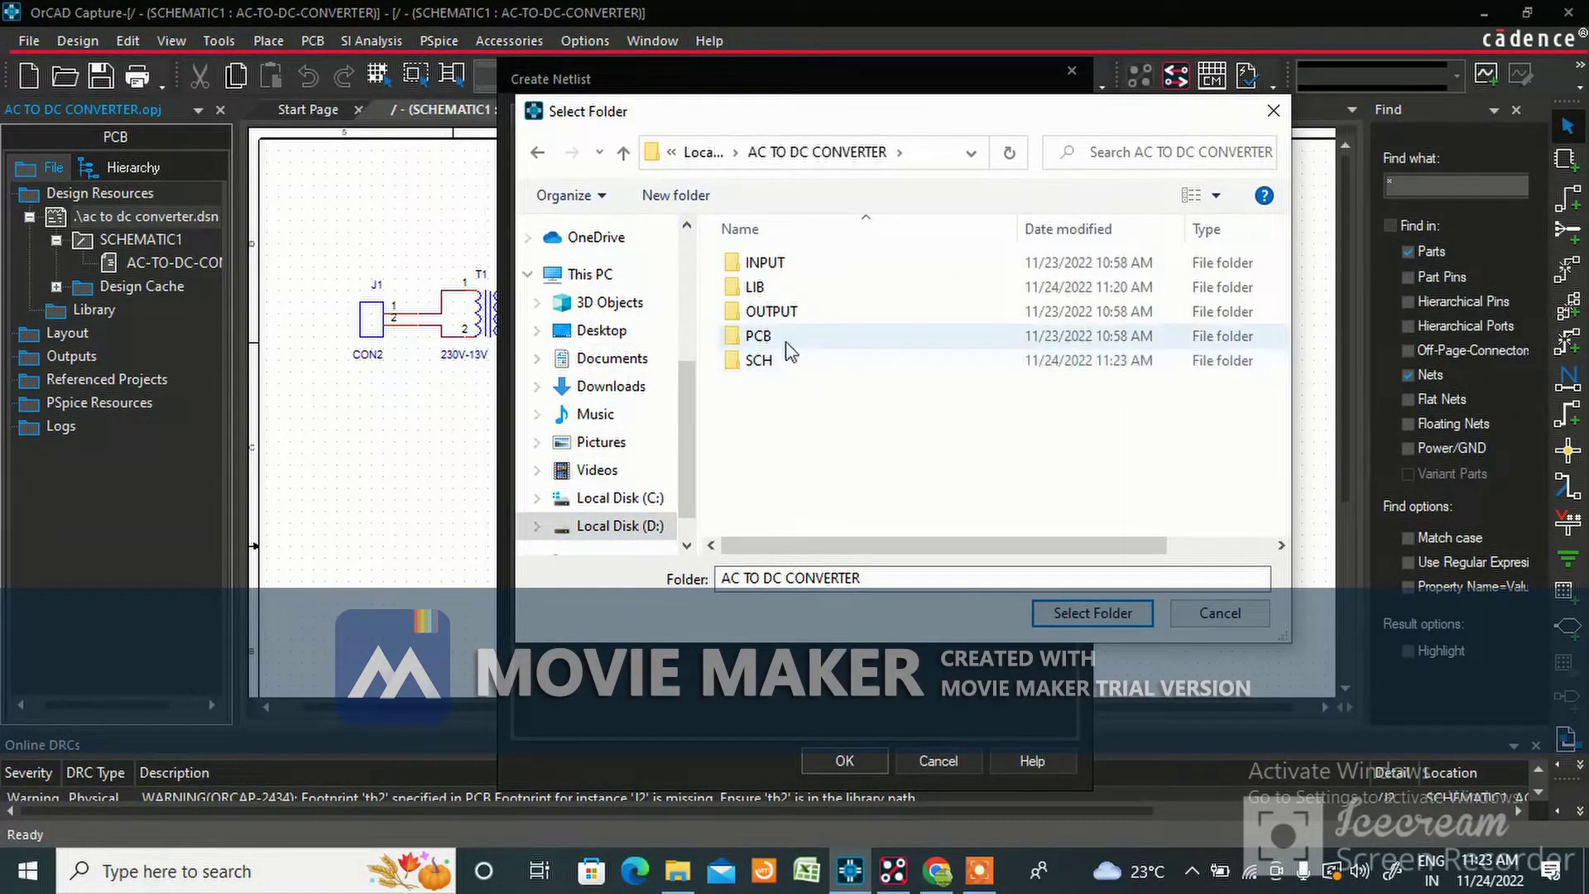
pyautogui.doubleClick(769, 362)
pyautogui.click(1093, 613)
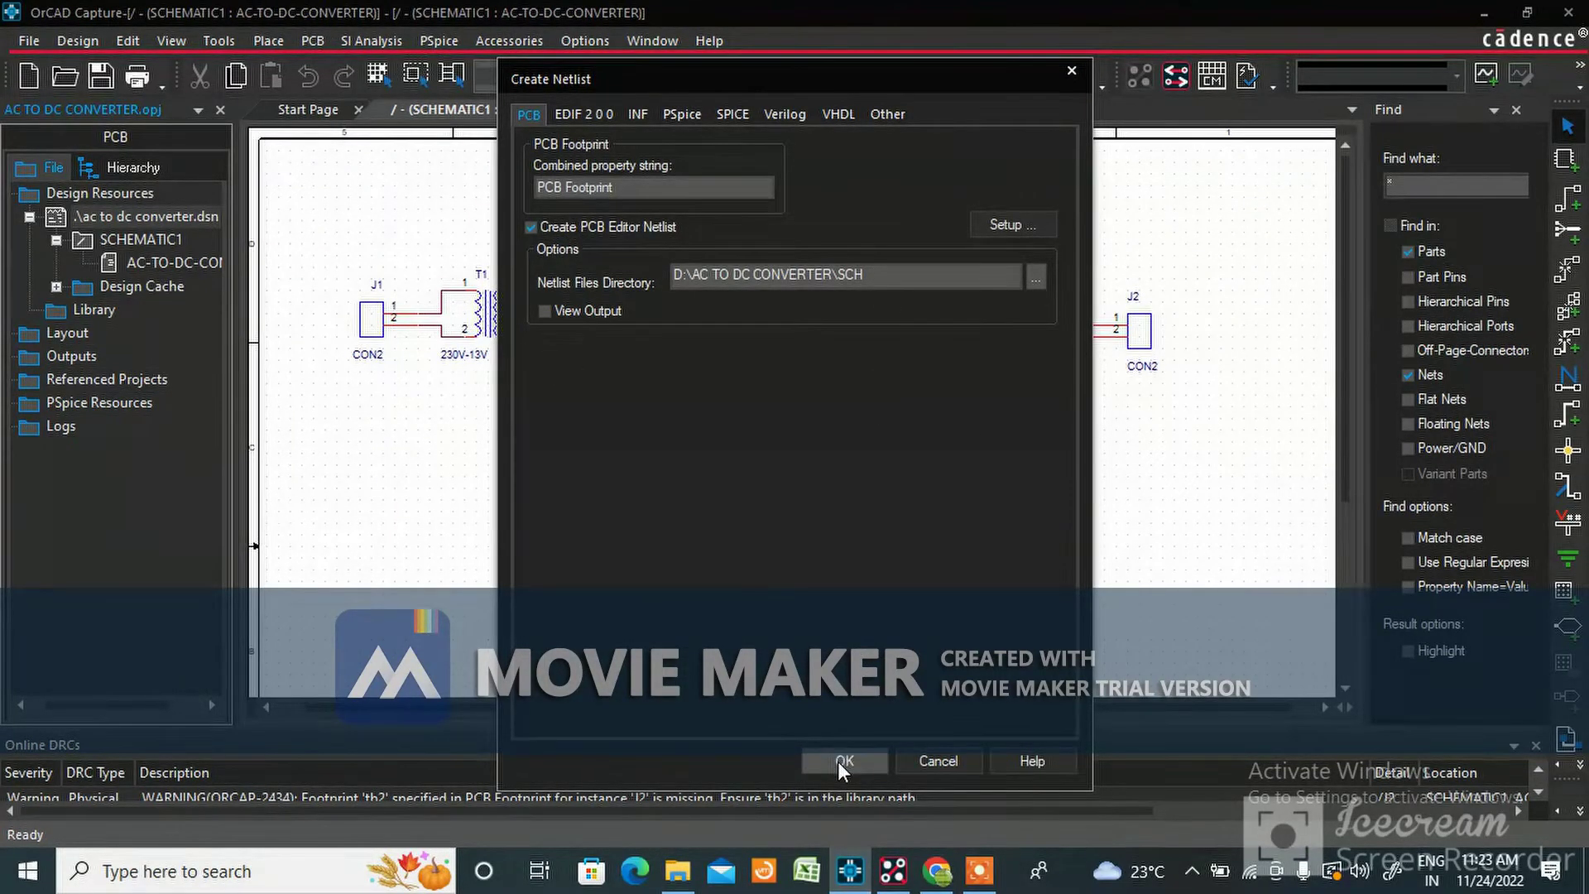
pyautogui.click(837, 762)
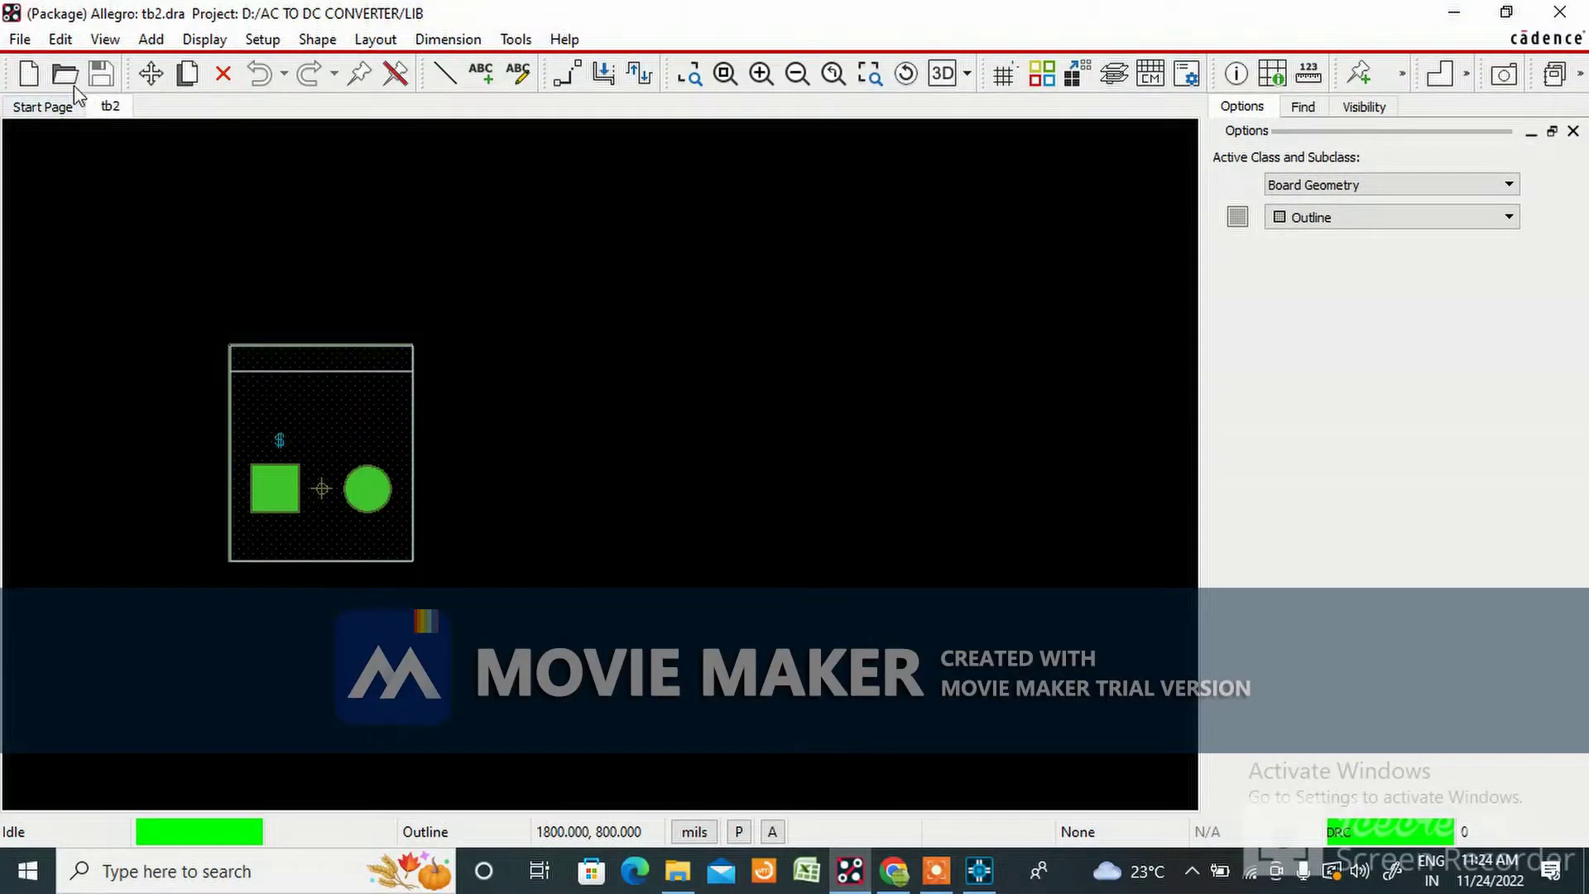
# Switch to Allegro, start a new drawing of type Board, and browse to the project's PCB folder for its location
pyautogui.click(19, 40)
pyautogui.click(45, 64)
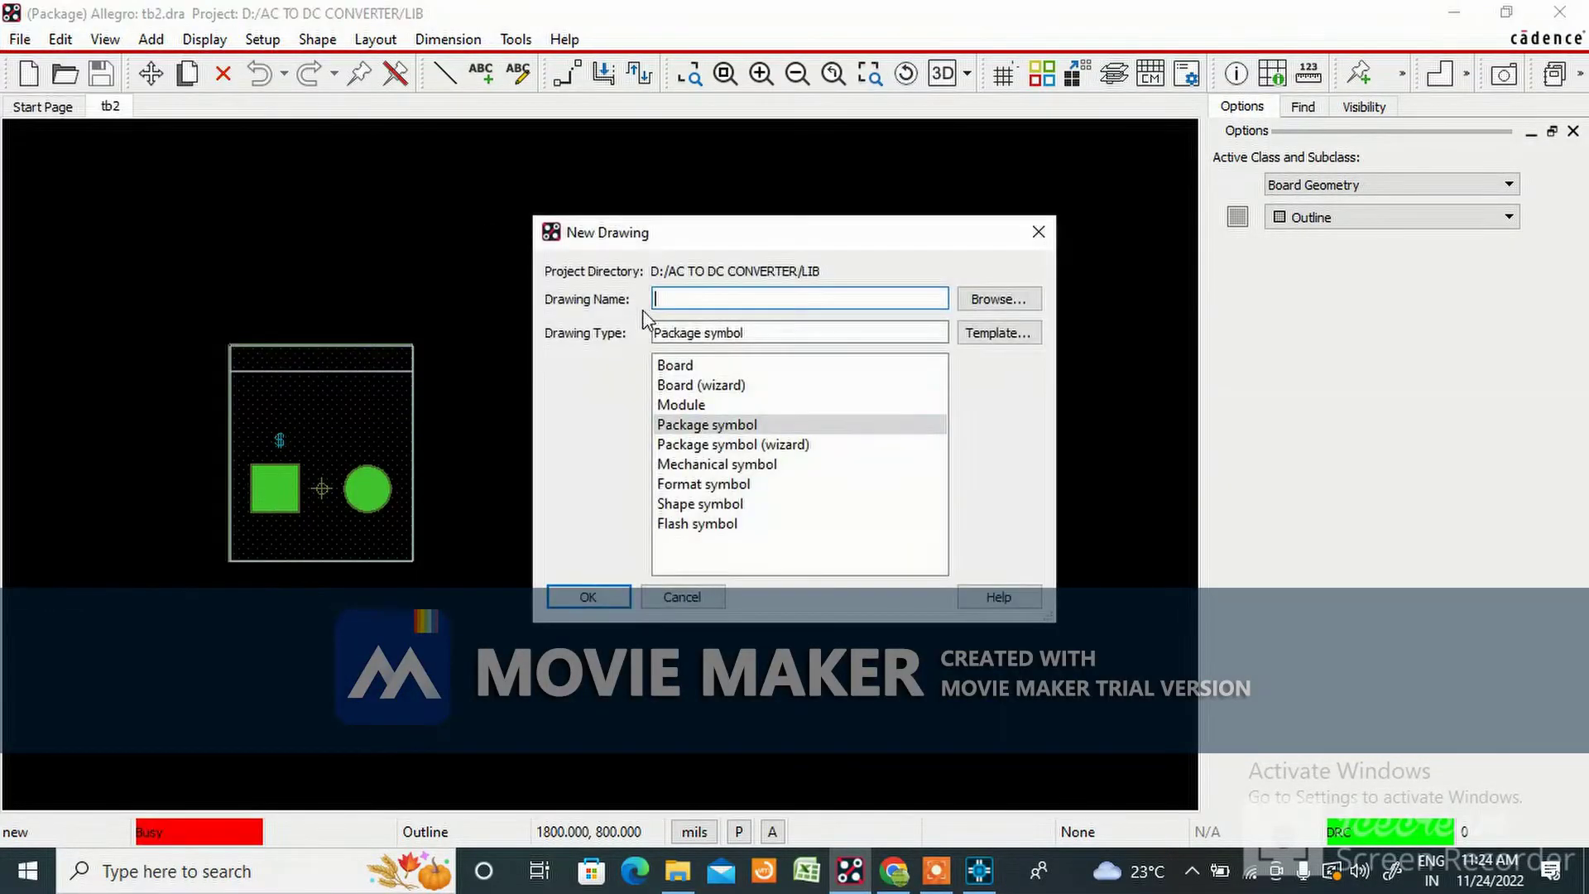
pyautogui.click(687, 364)
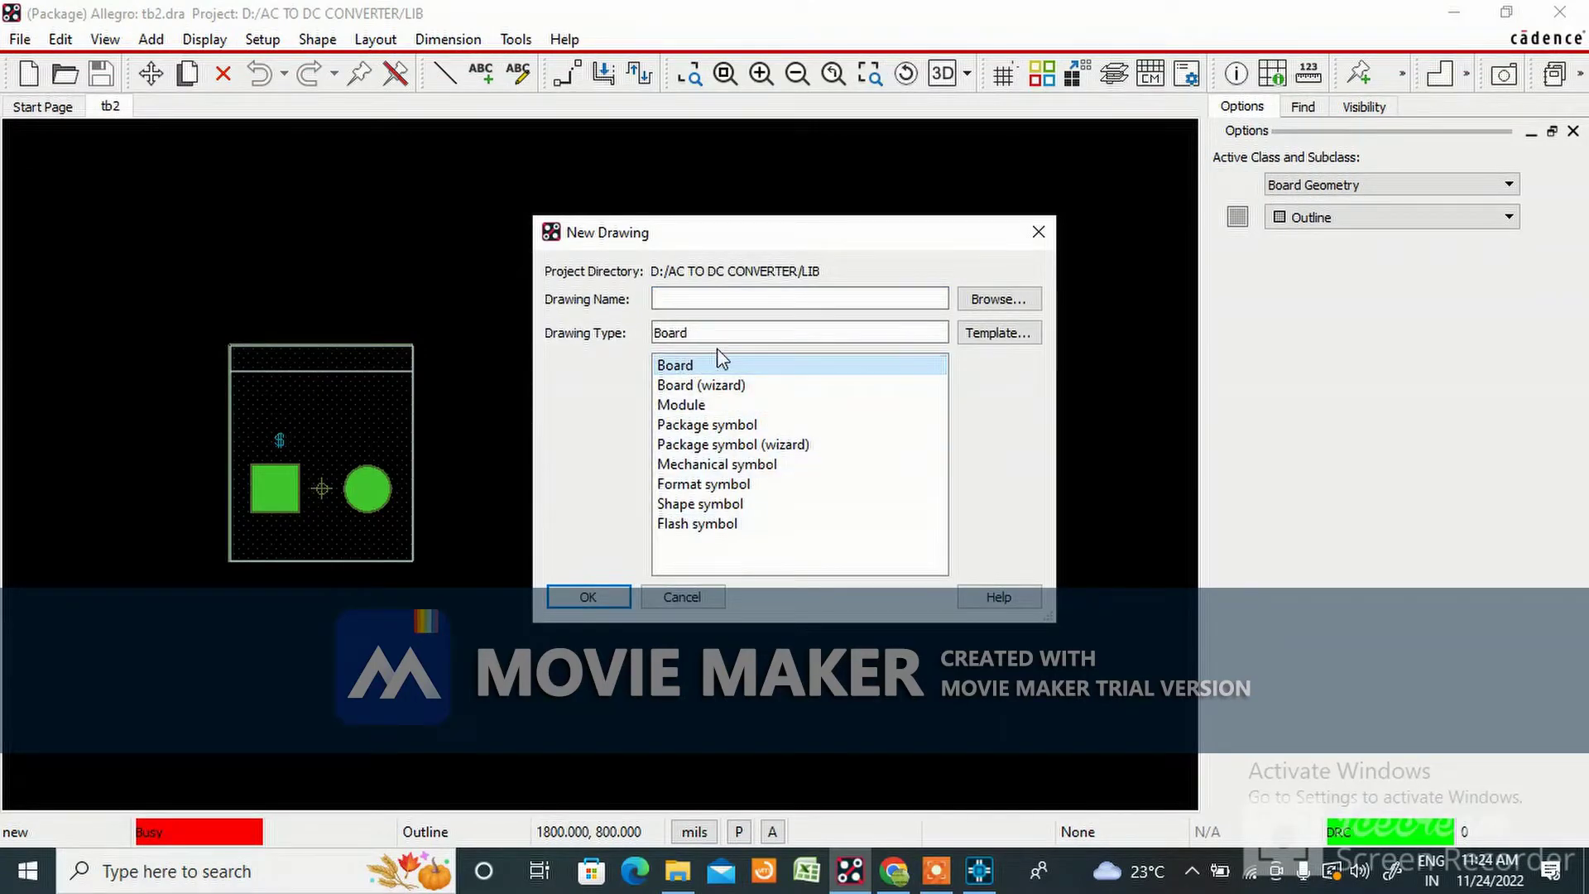
pyautogui.click(996, 298)
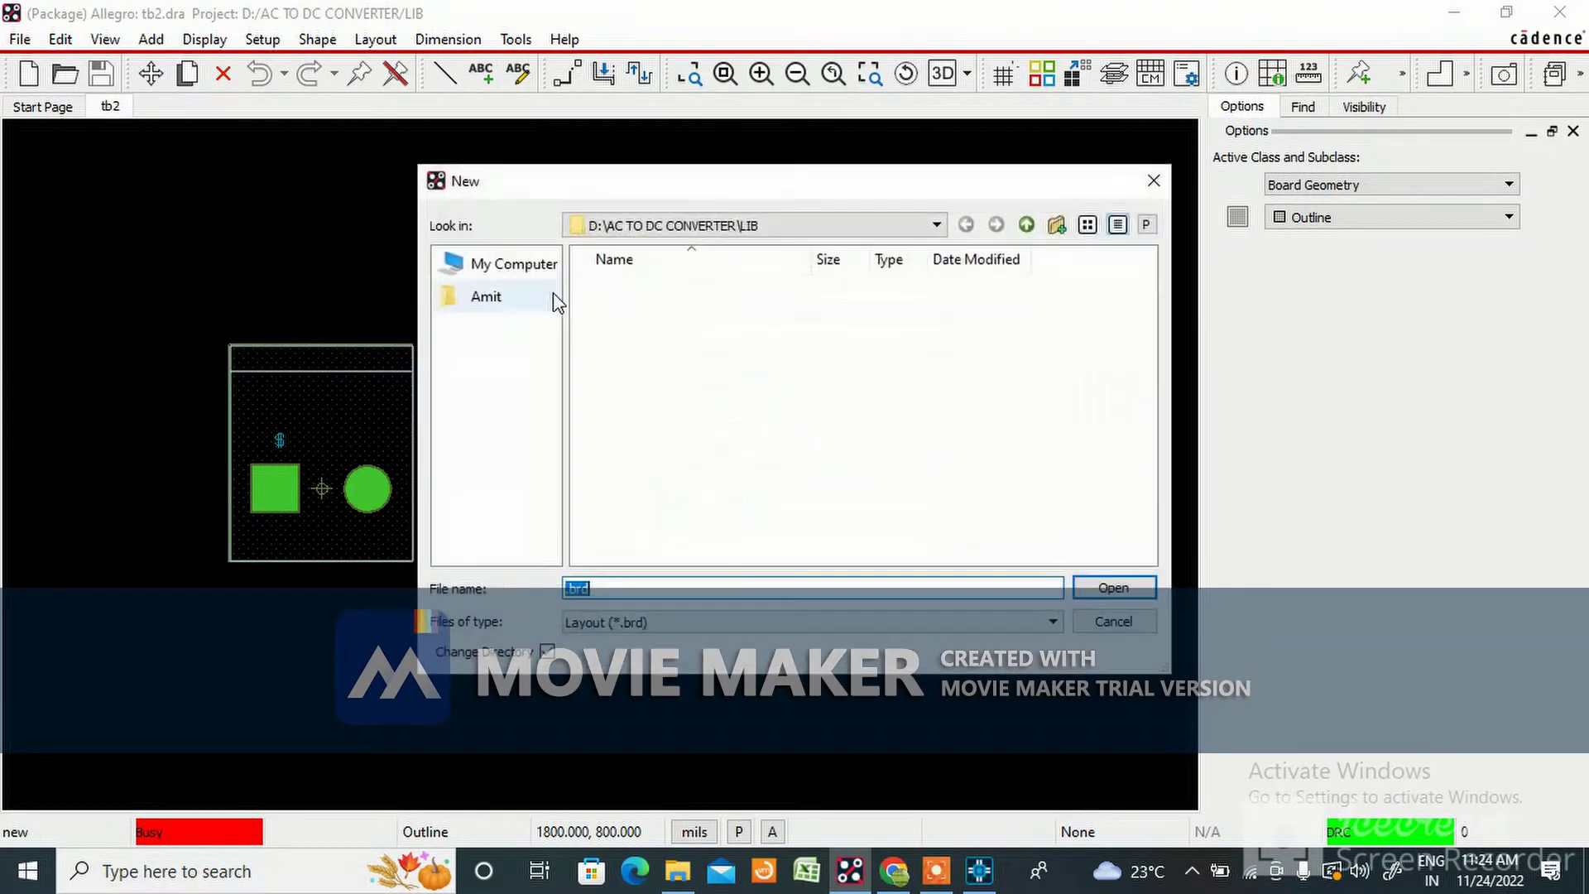
pyautogui.click(1027, 225)
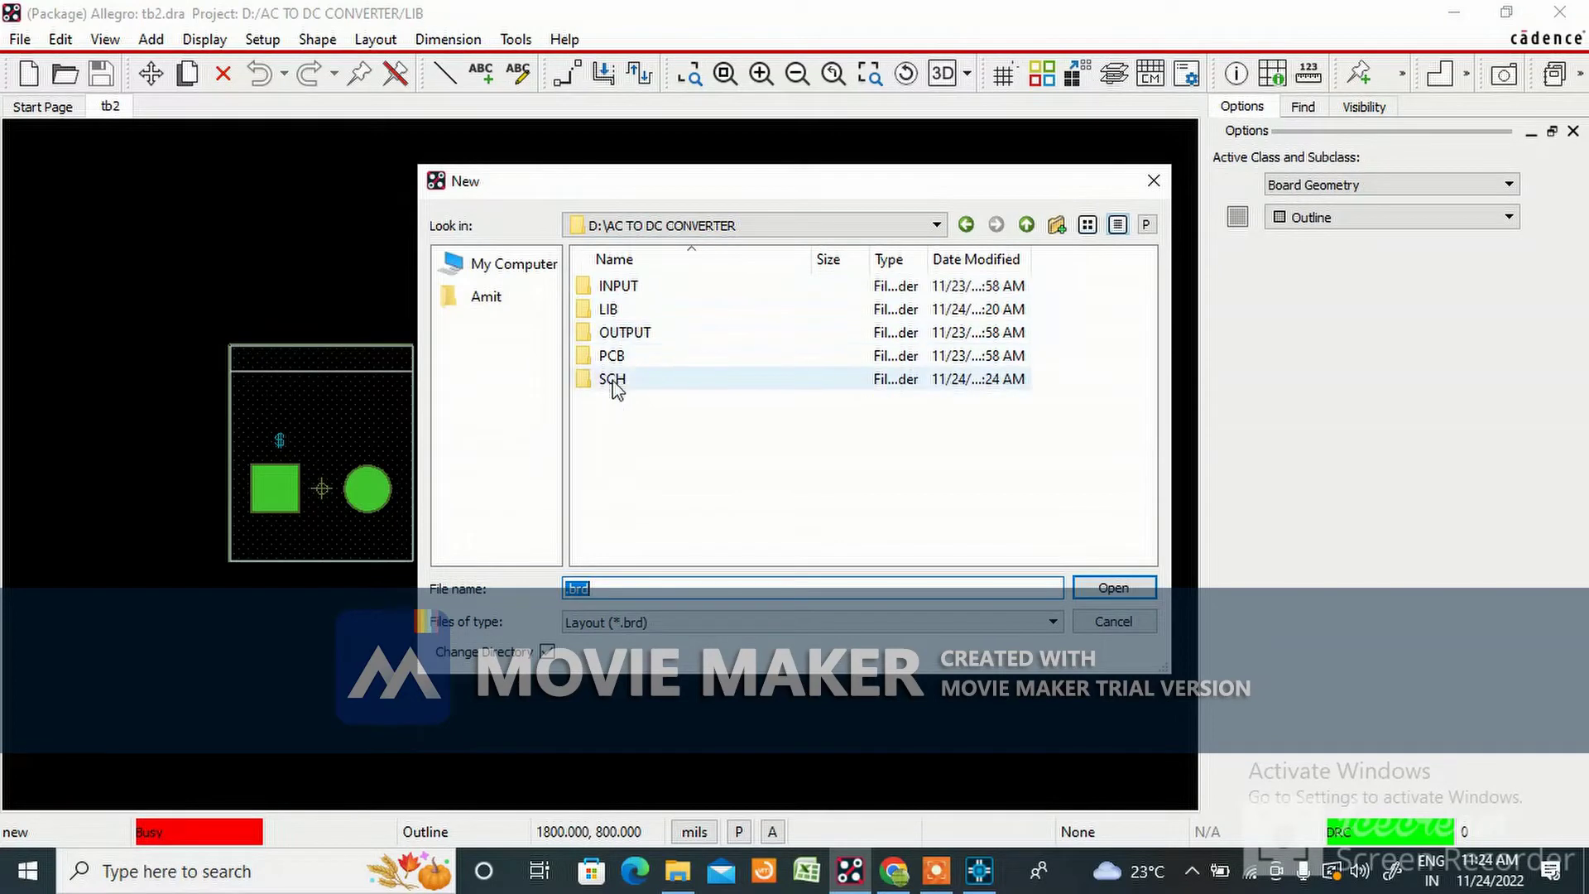
pyautogui.doubleClick(613, 356)
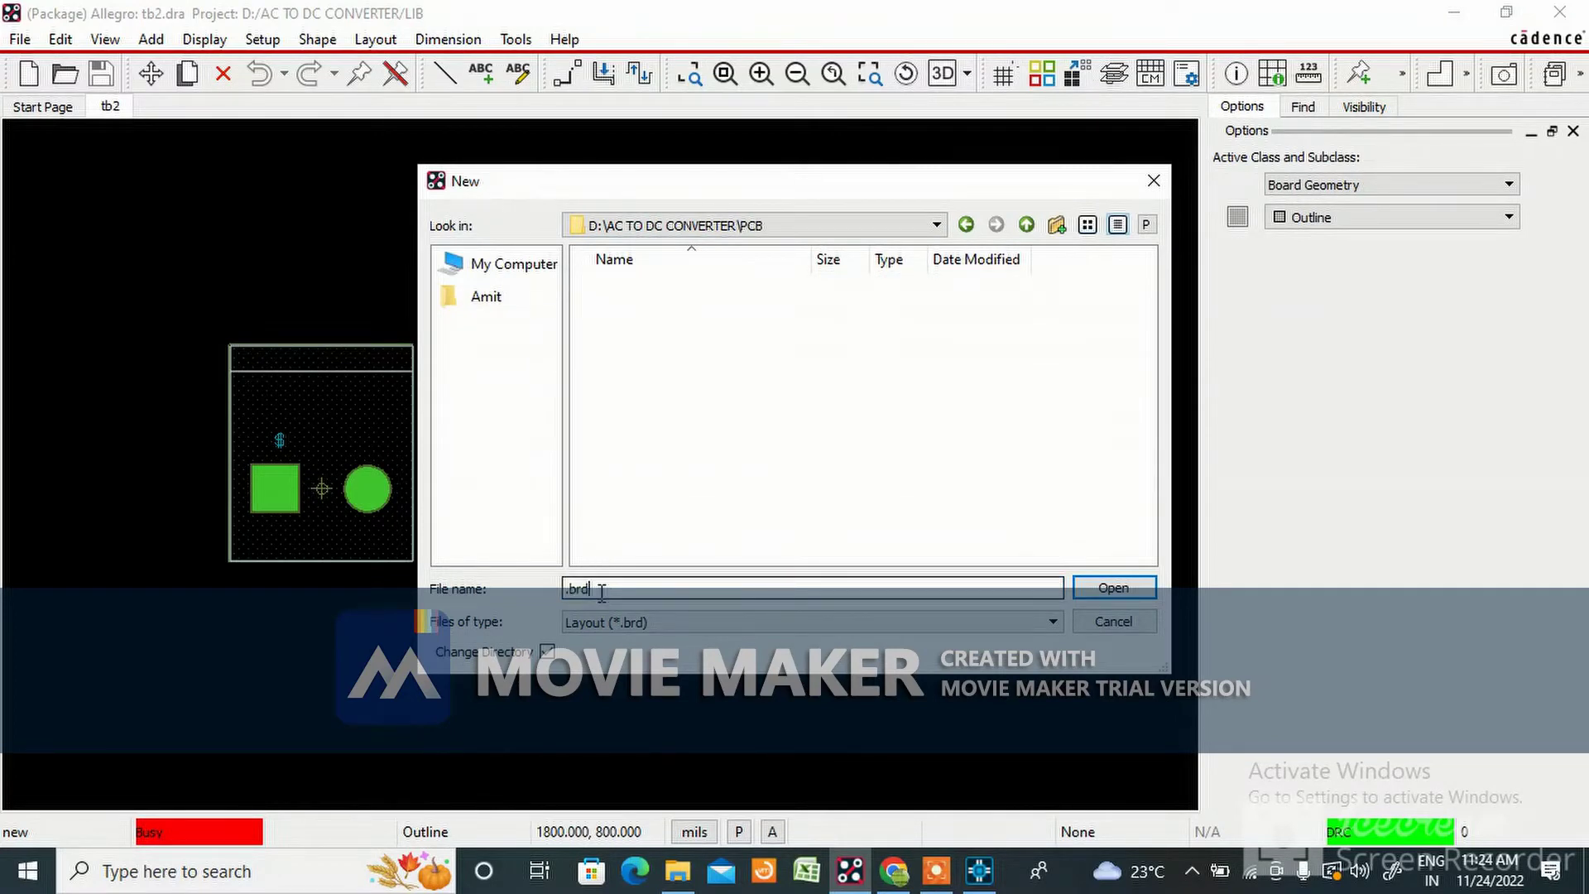
# Name the board file AC-DC CONVERTER.brd and create the new board drawing
pyautogui.click(567, 589)
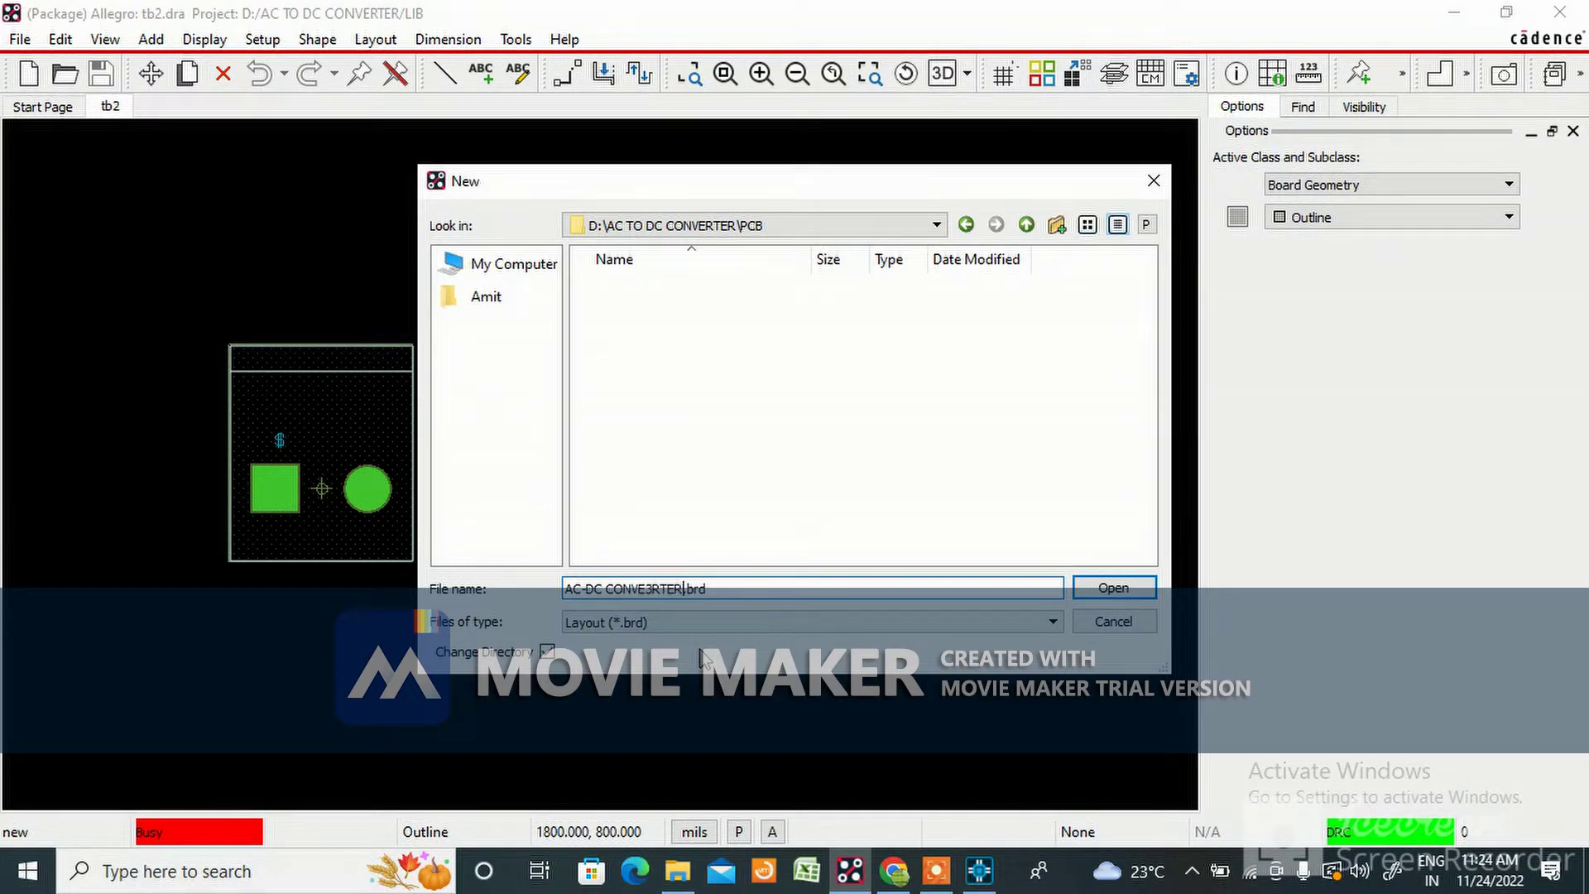
pyautogui.click(680, 589)
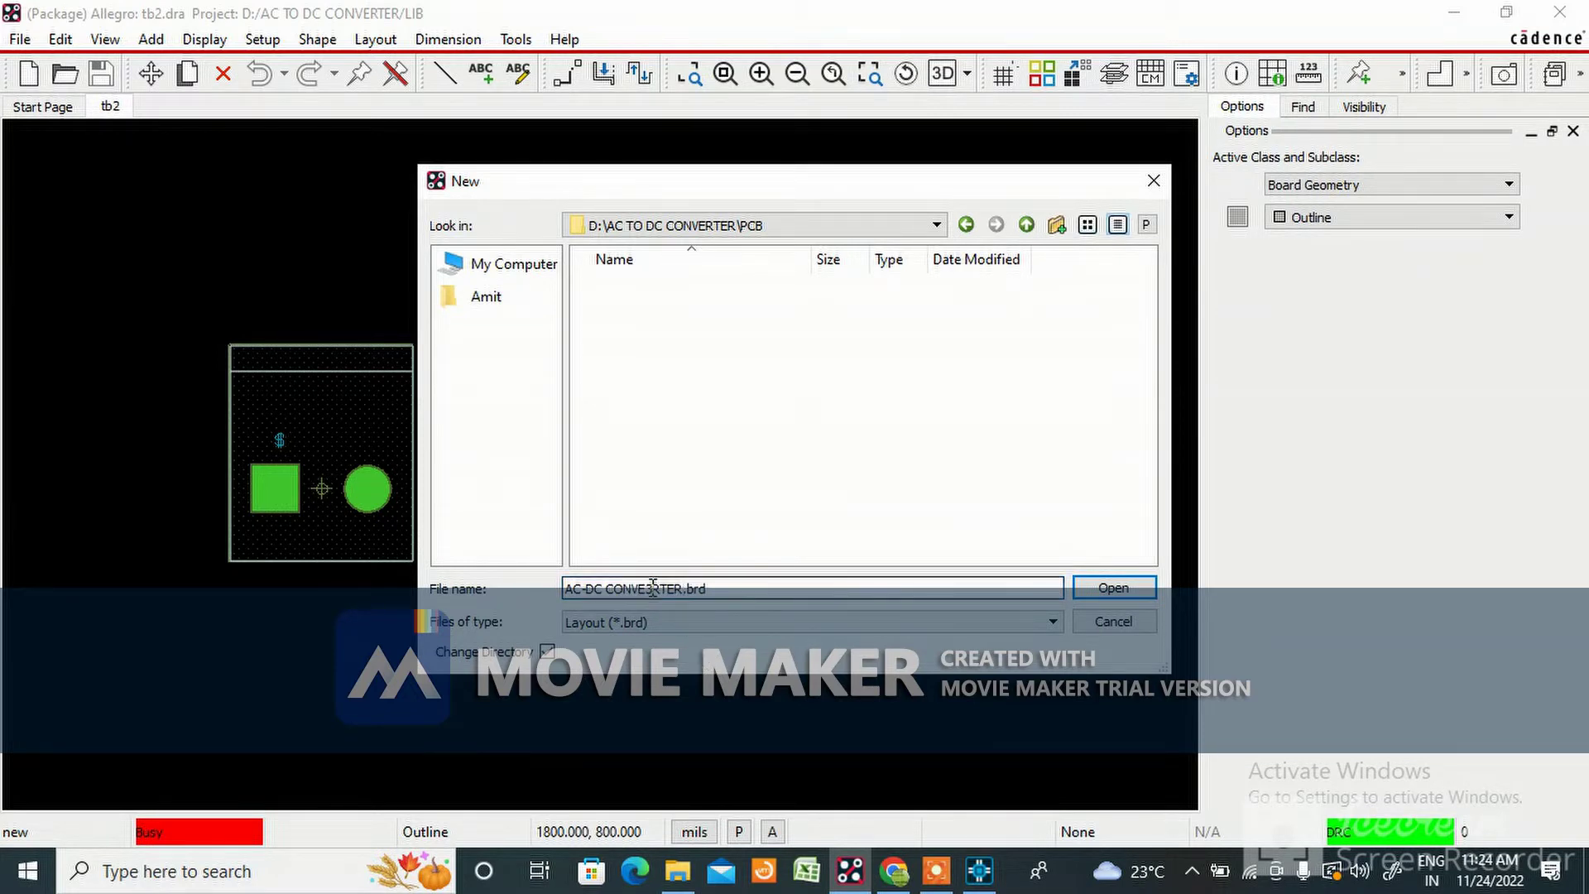
pyautogui.click(1111, 586)
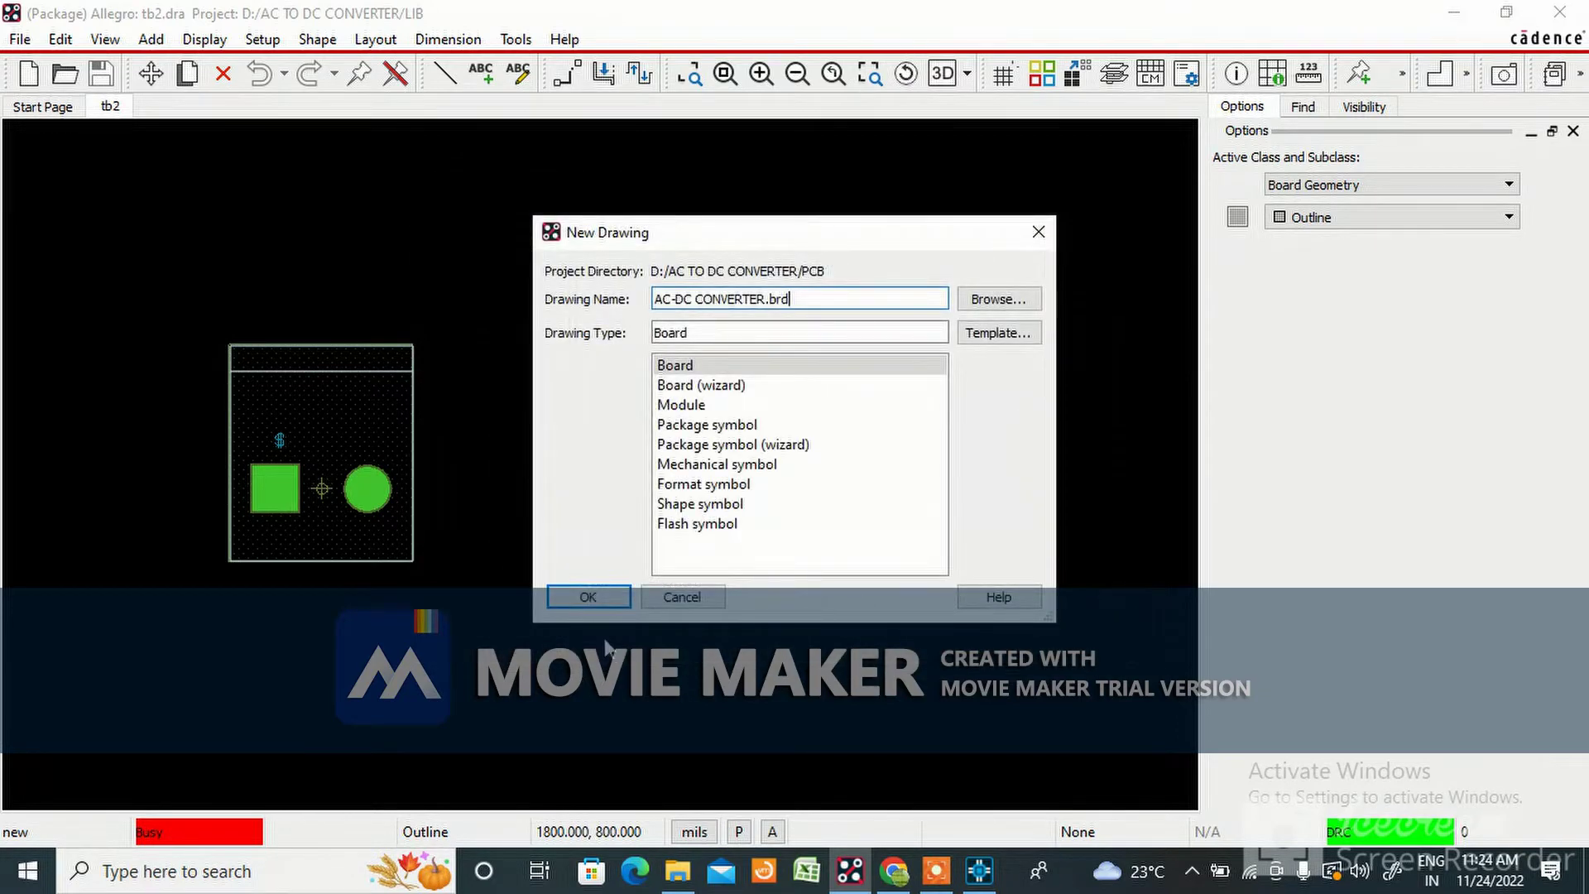
pyautogui.click(594, 598)
pyautogui.click(609, 488)
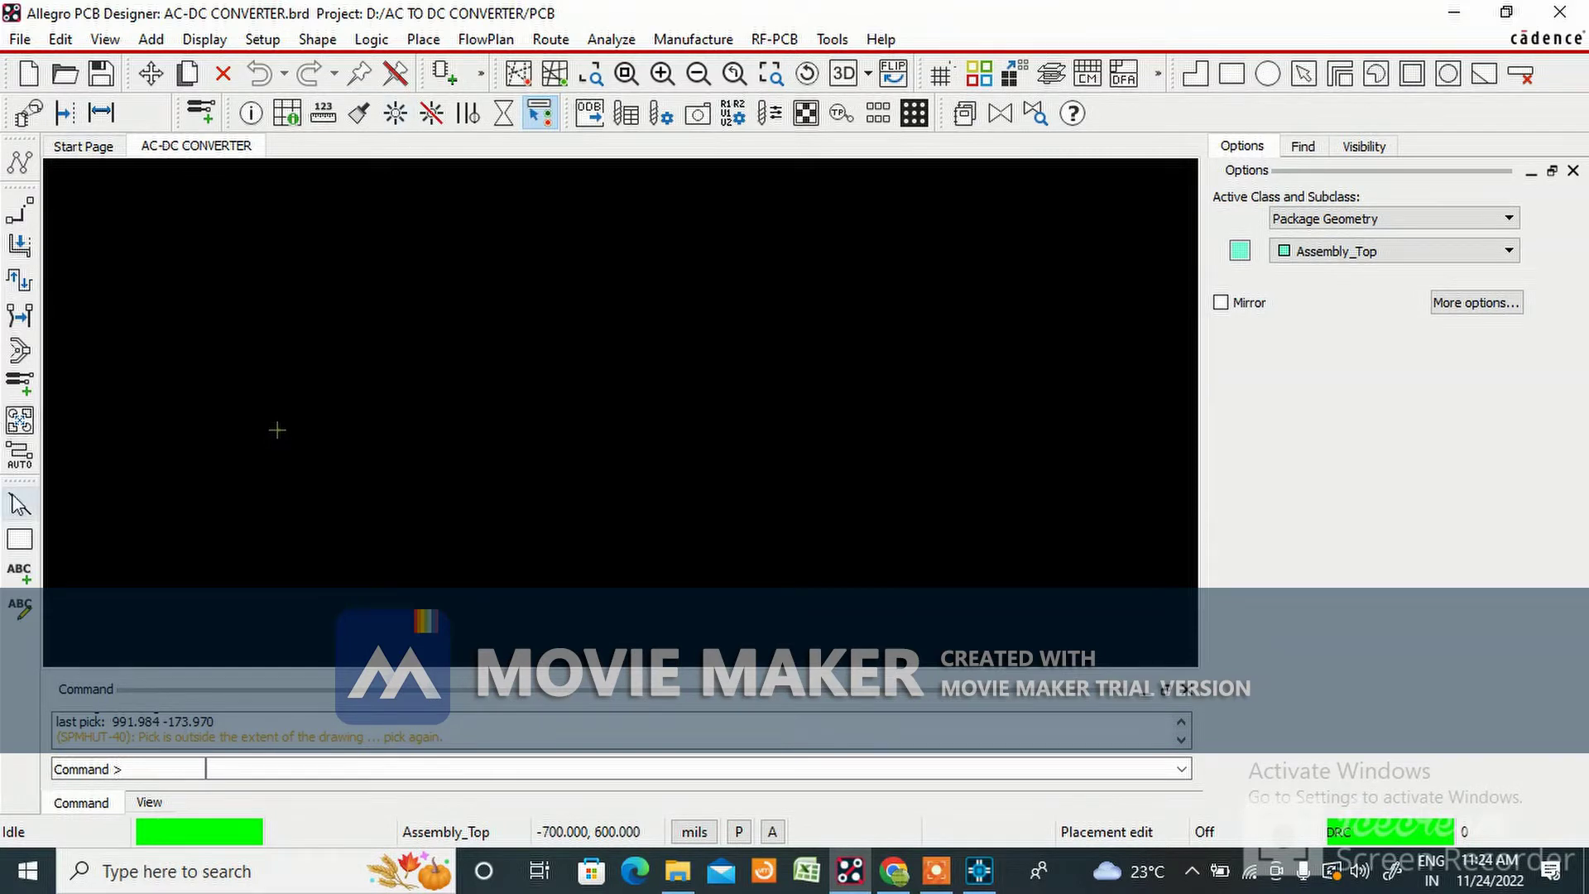
# Try to start a board line on Board Geometry/Outline with a 90-degree line lock and a line width of 90 mils
pyautogui.click(16, 502)
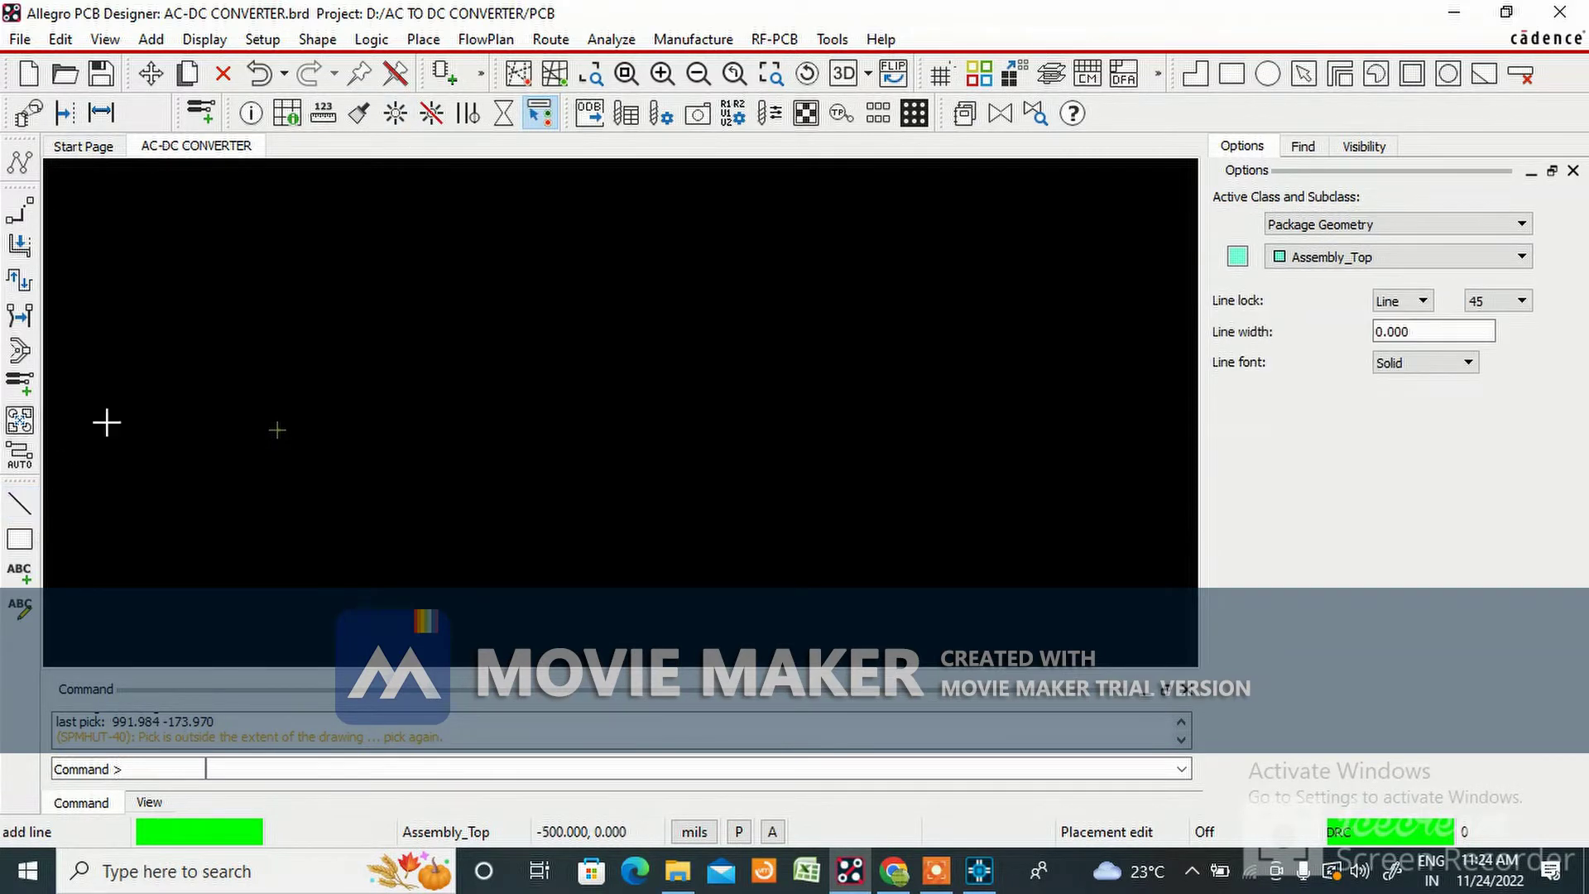
pyautogui.click(1437, 221)
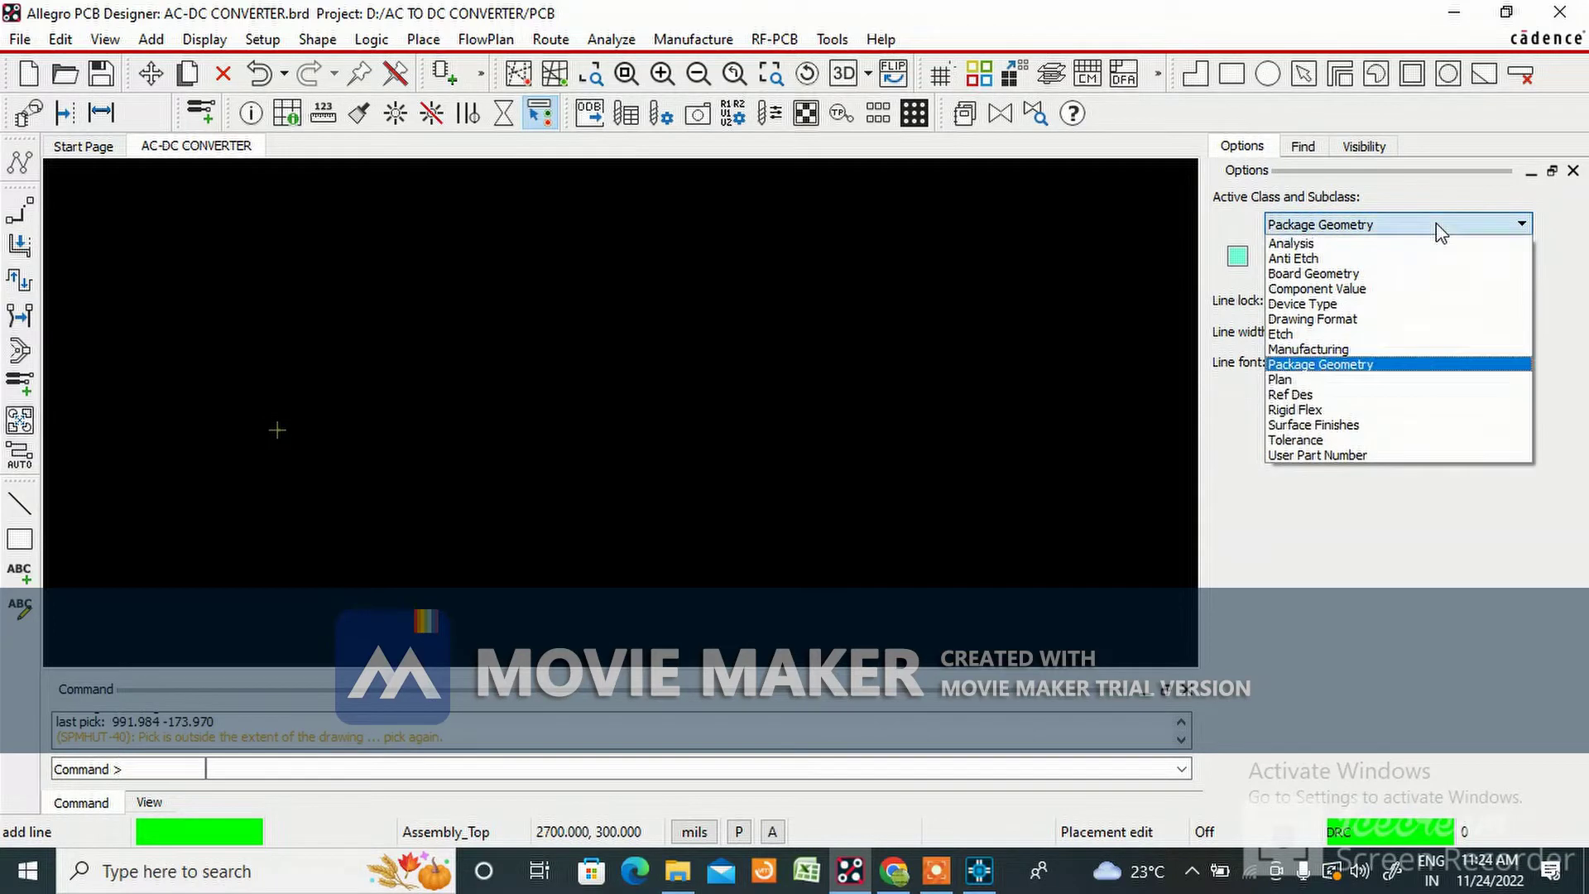
pyautogui.click(1341, 273)
pyautogui.click(1523, 302)
pyautogui.click(1482, 350)
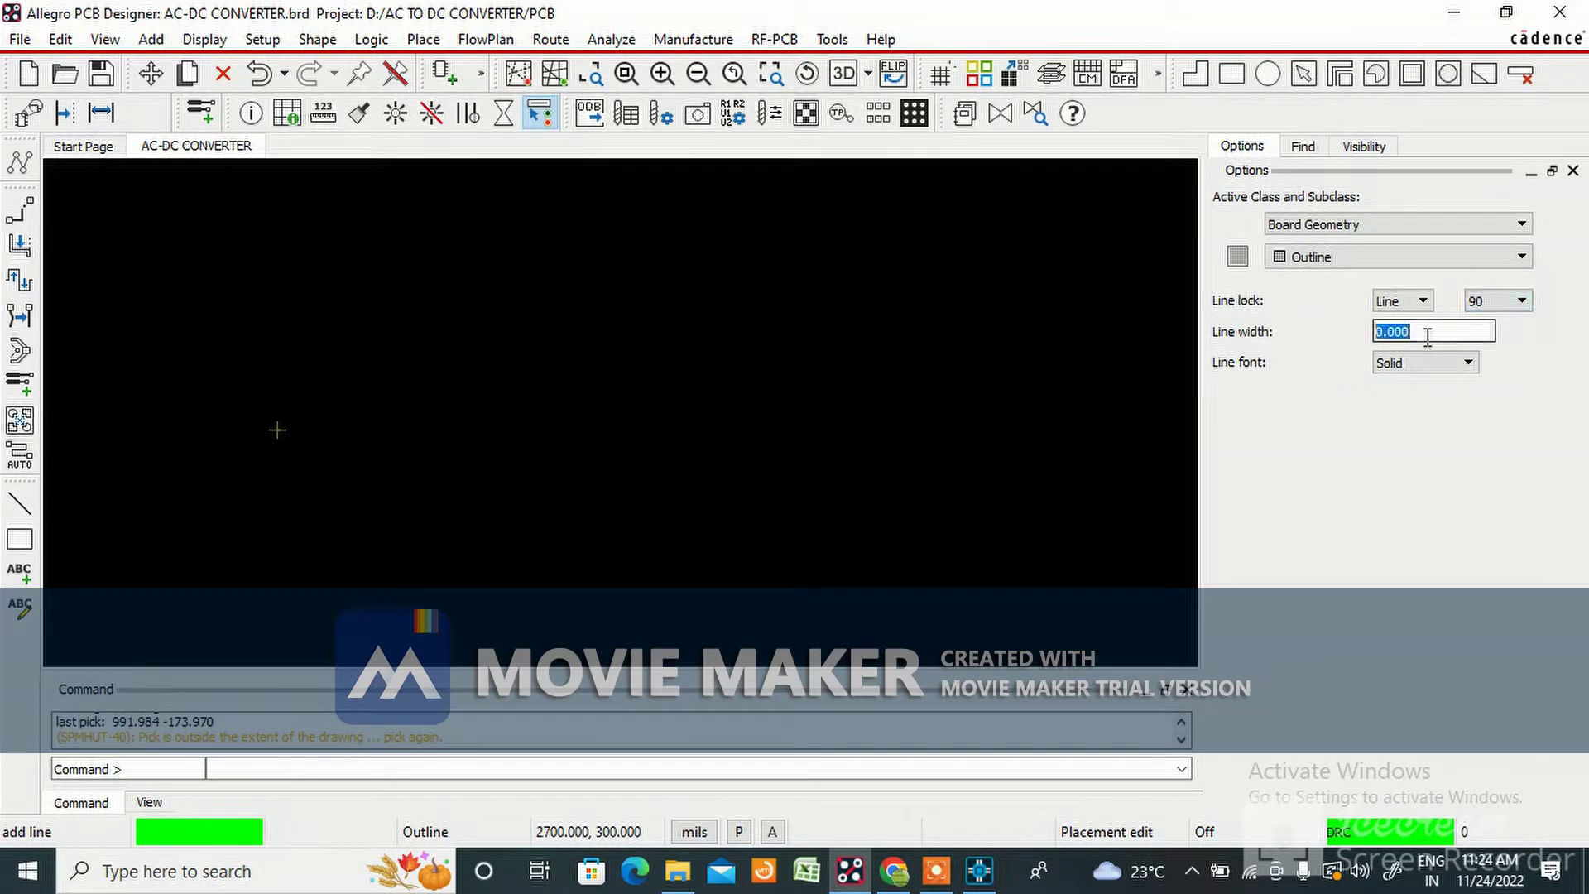
pyautogui.write('90')
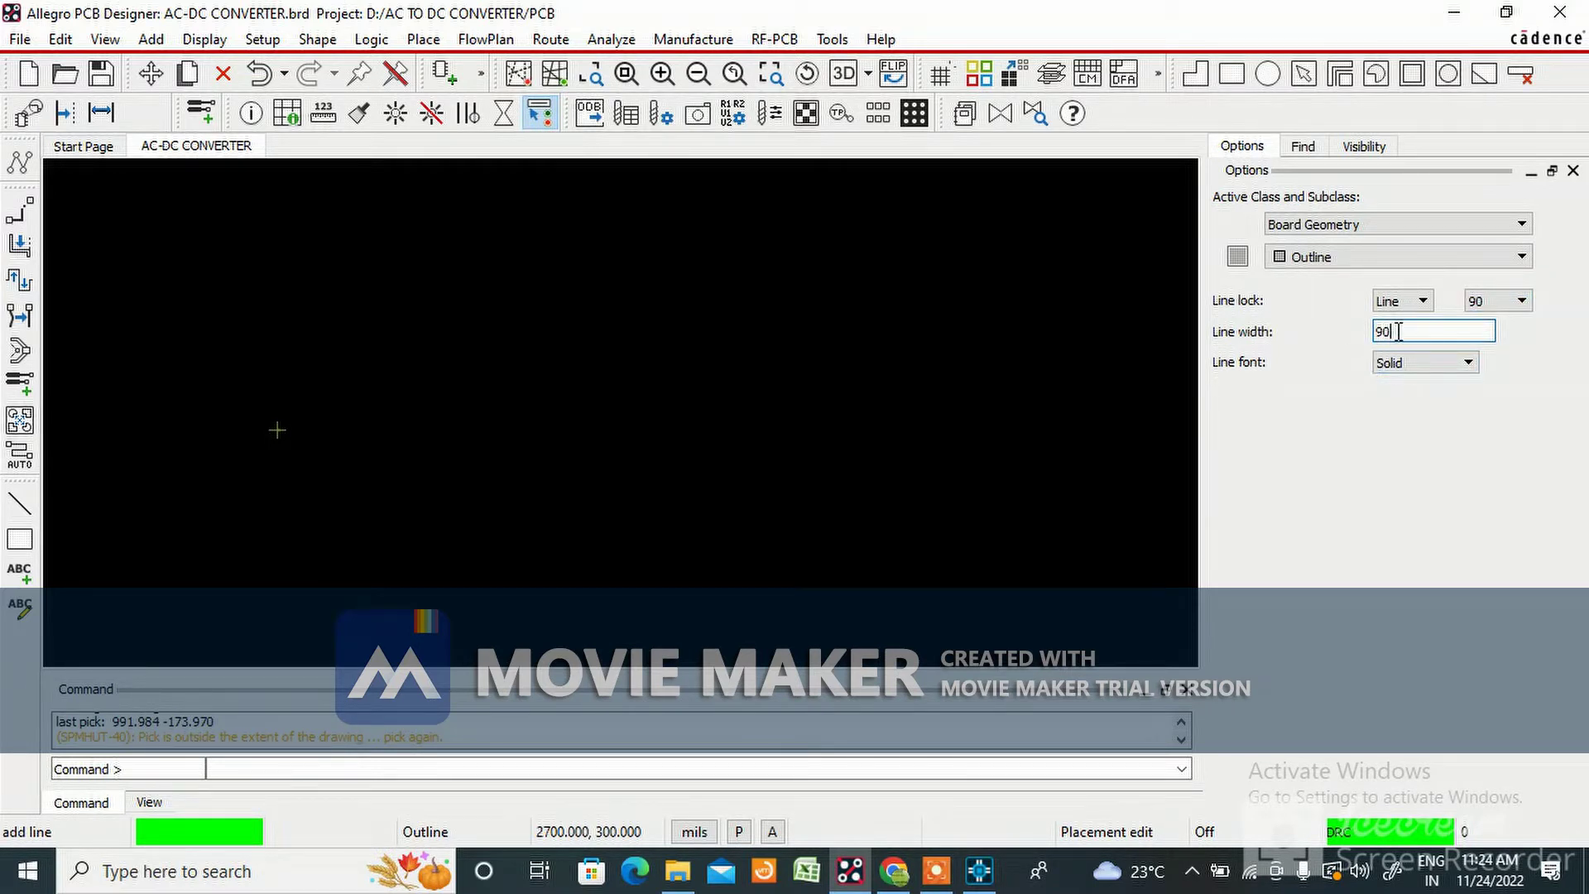
pyautogui.doubleClick(1377, 332)
pyautogui.click(695, 360)
# Examine the board's user units, drawing size and extents in the design parameters
pyautogui.click(262, 39)
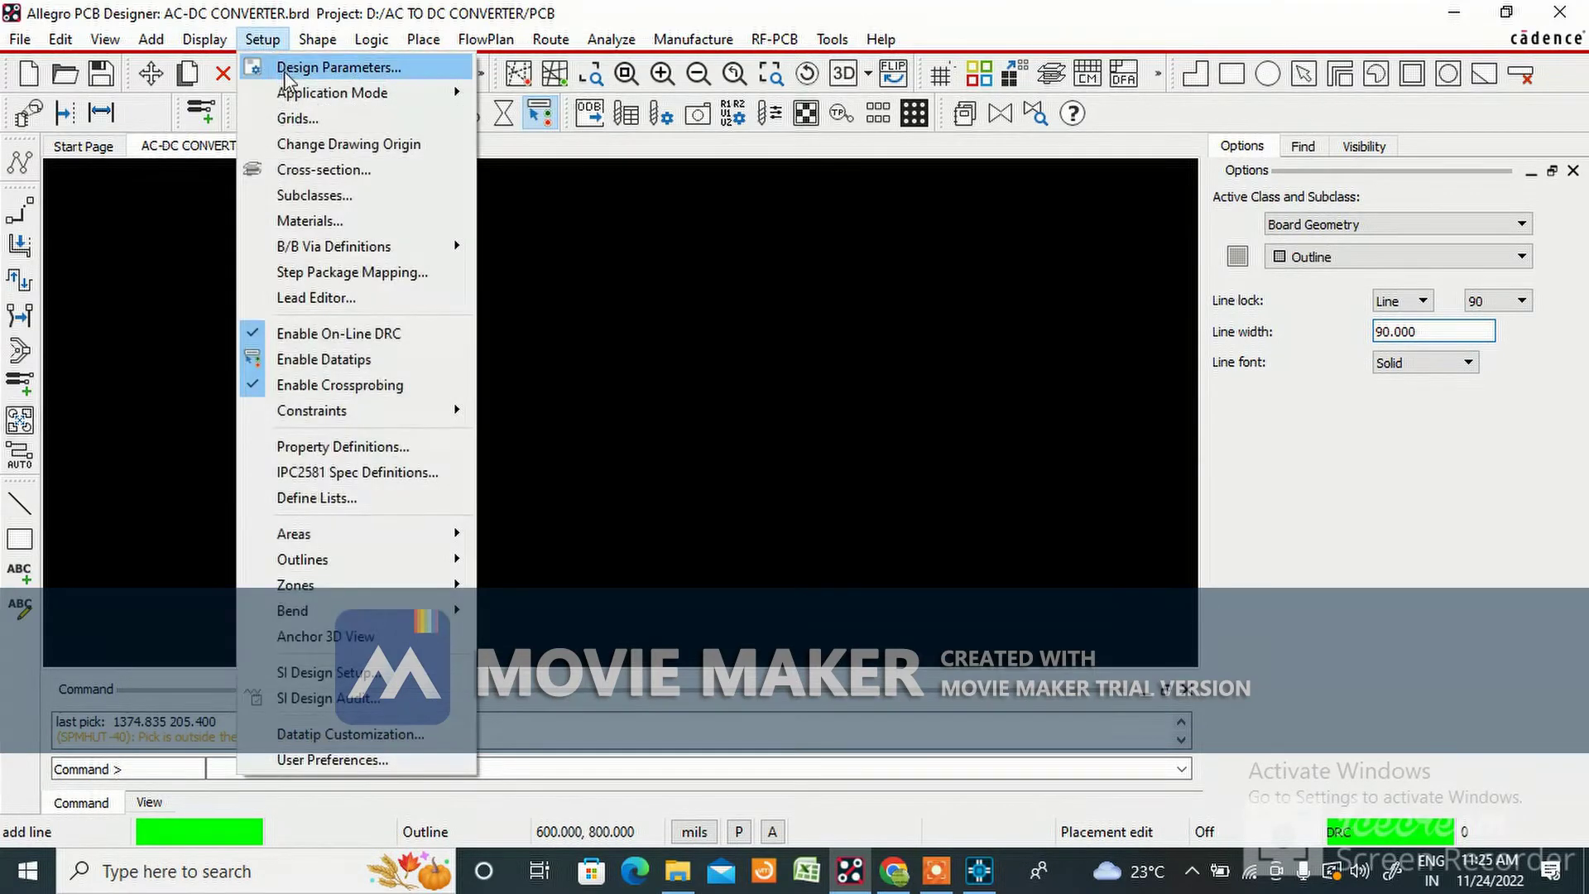
pyautogui.click(315, 67)
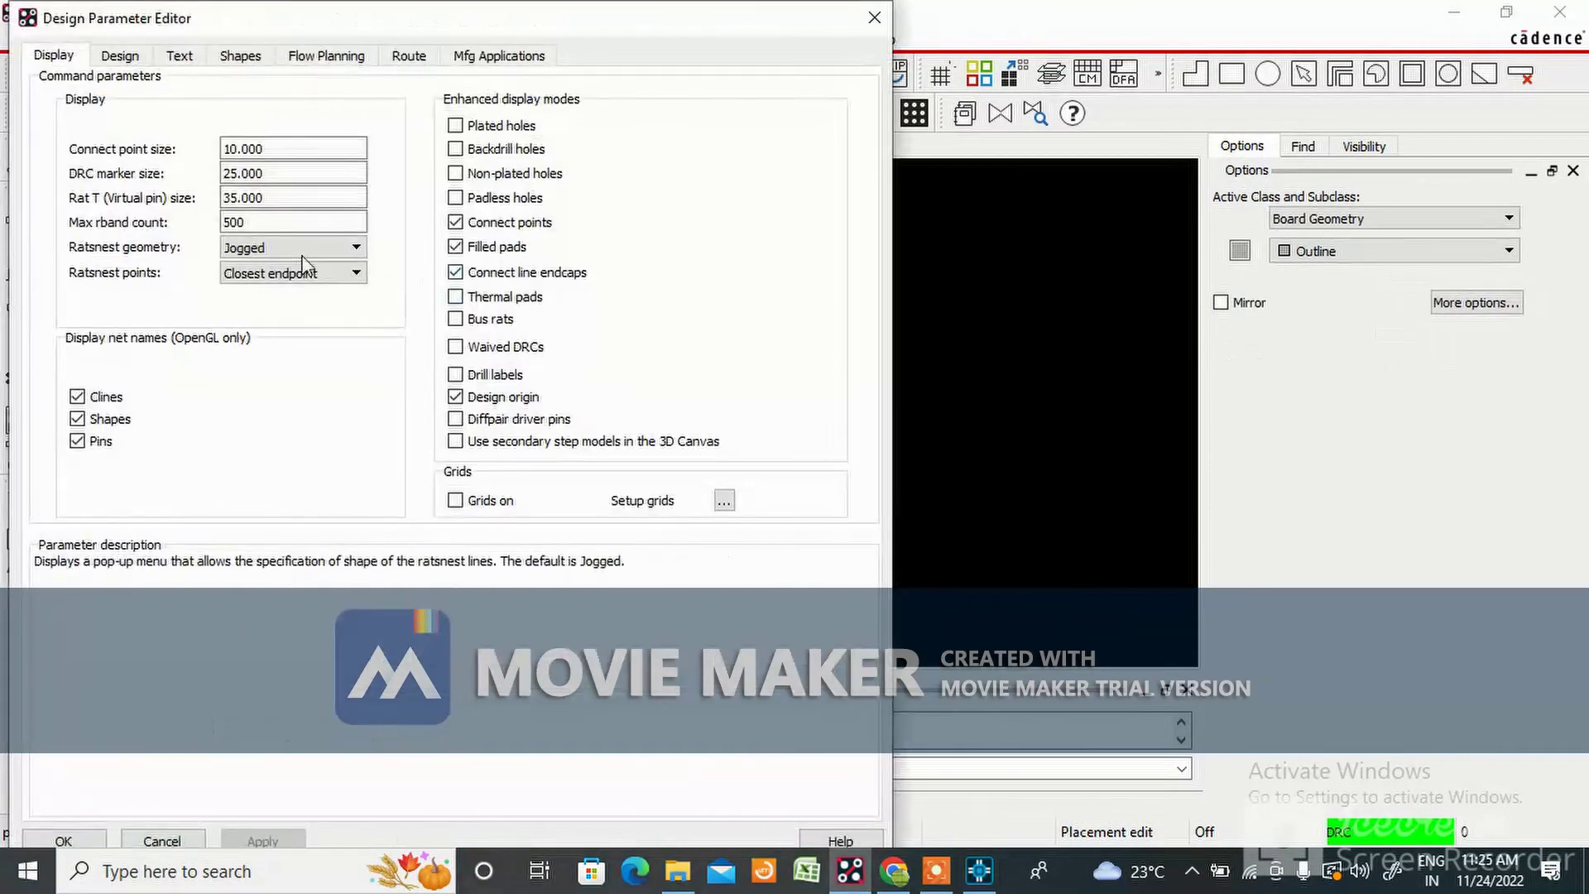
pyautogui.click(120, 55)
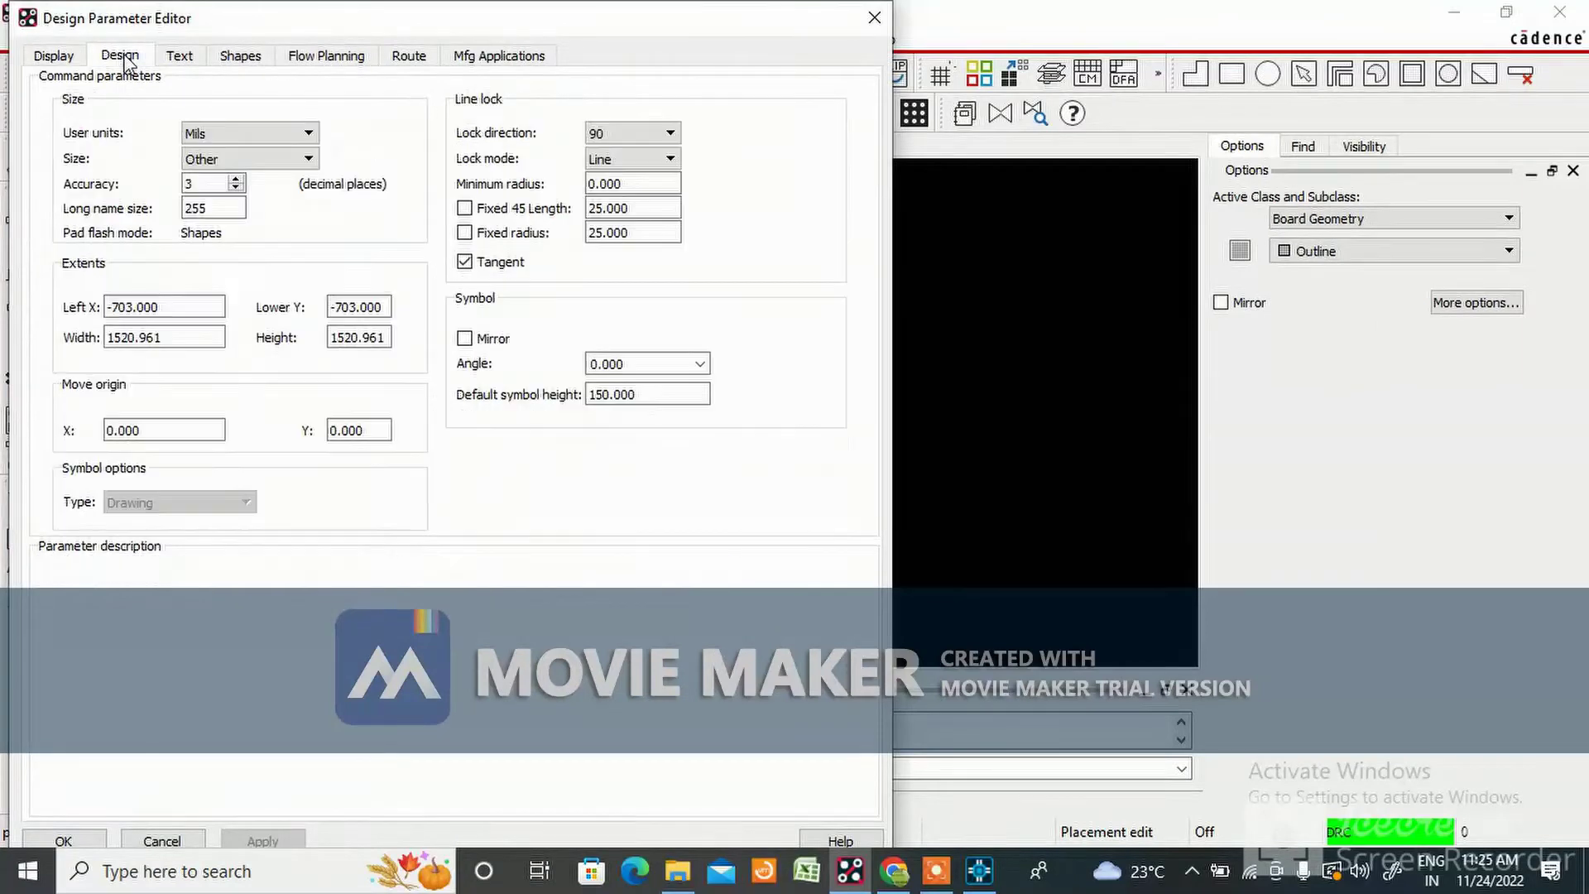
pyautogui.click(307, 134)
pyautogui.click(308, 136)
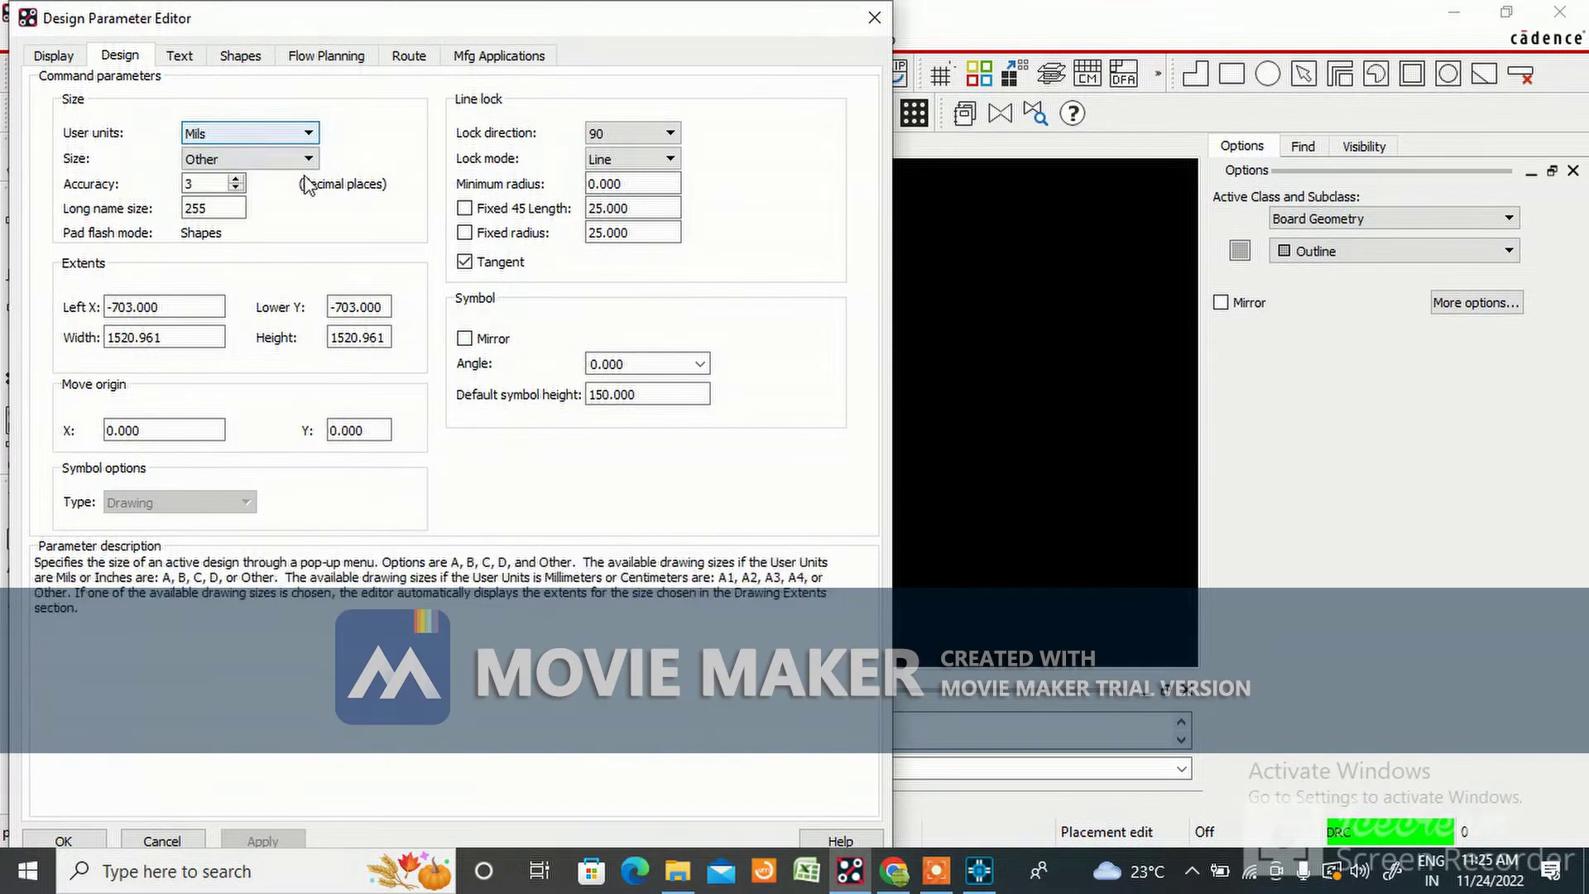
pyautogui.click(64, 841)
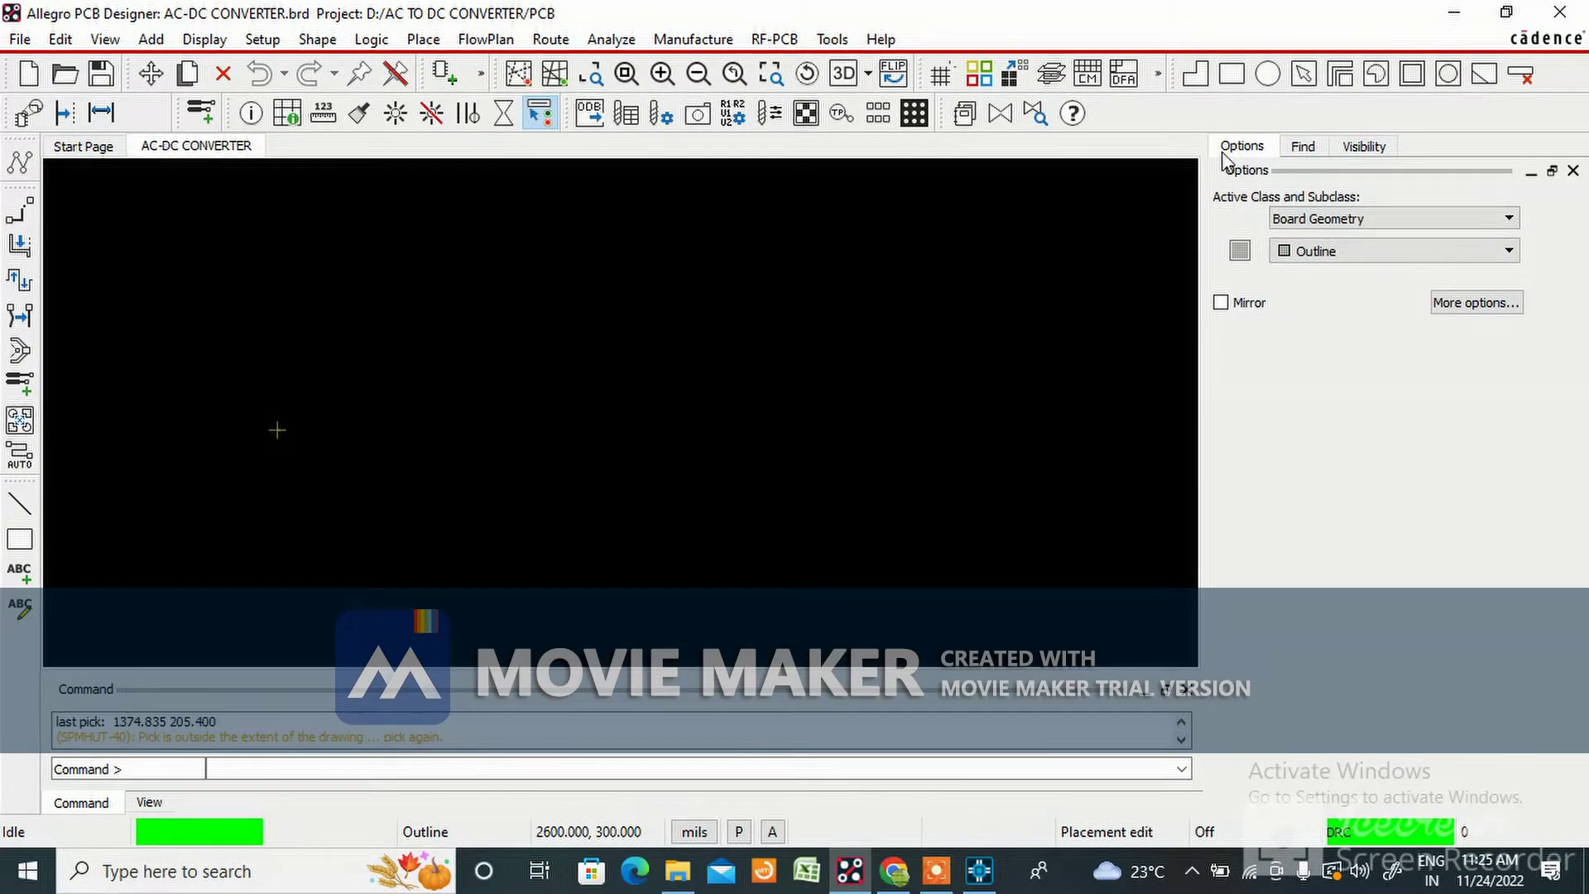
pyautogui.click(1398, 257)
pyautogui.click(1398, 257)
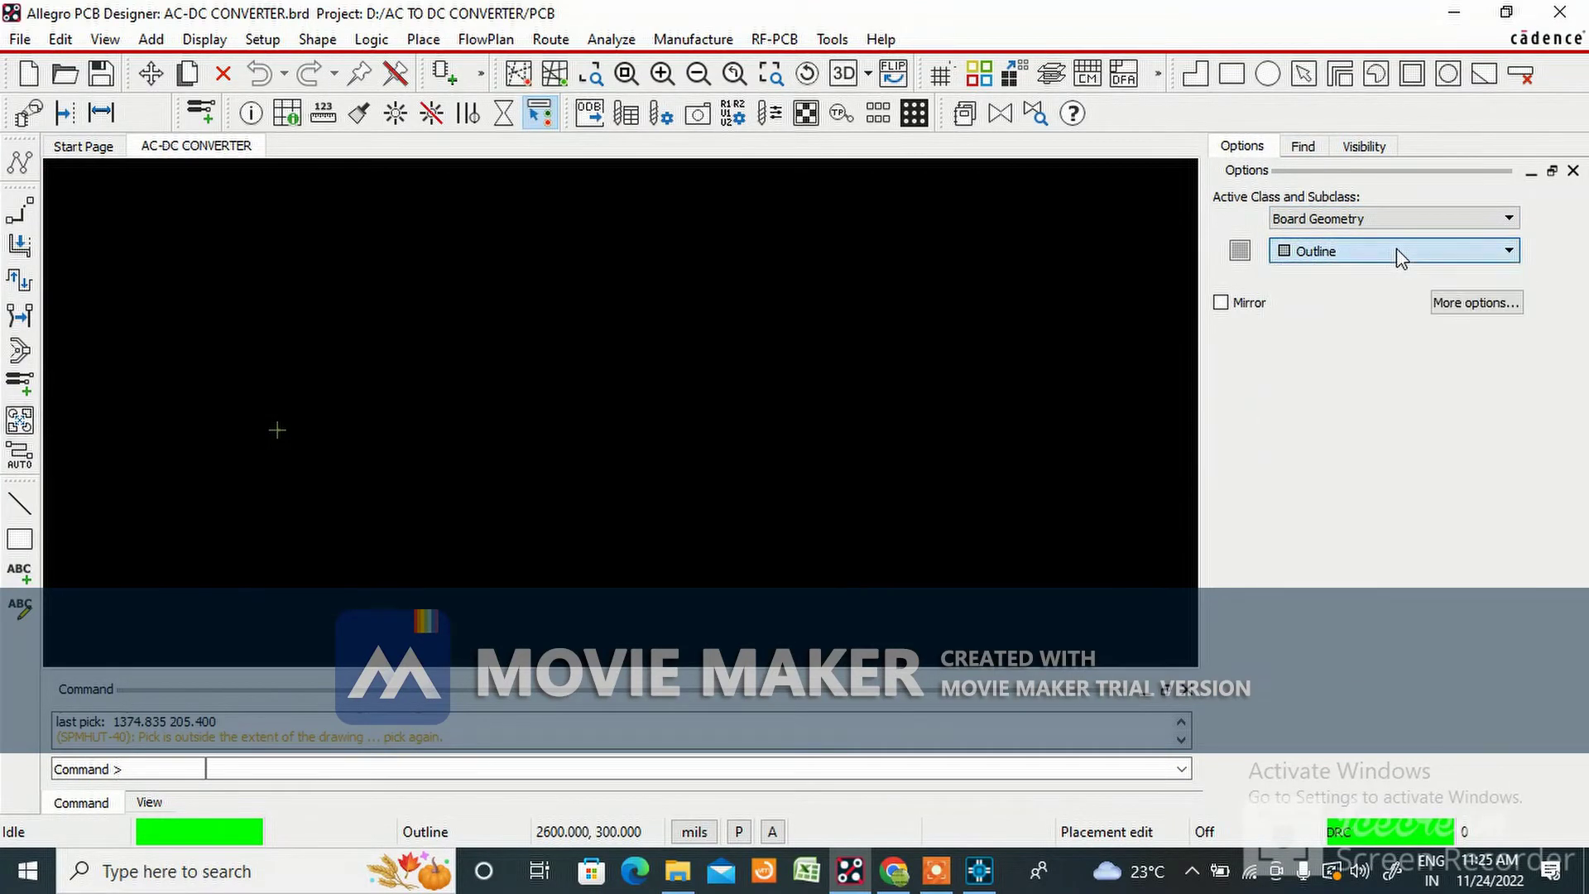
pyautogui.click(1365, 147)
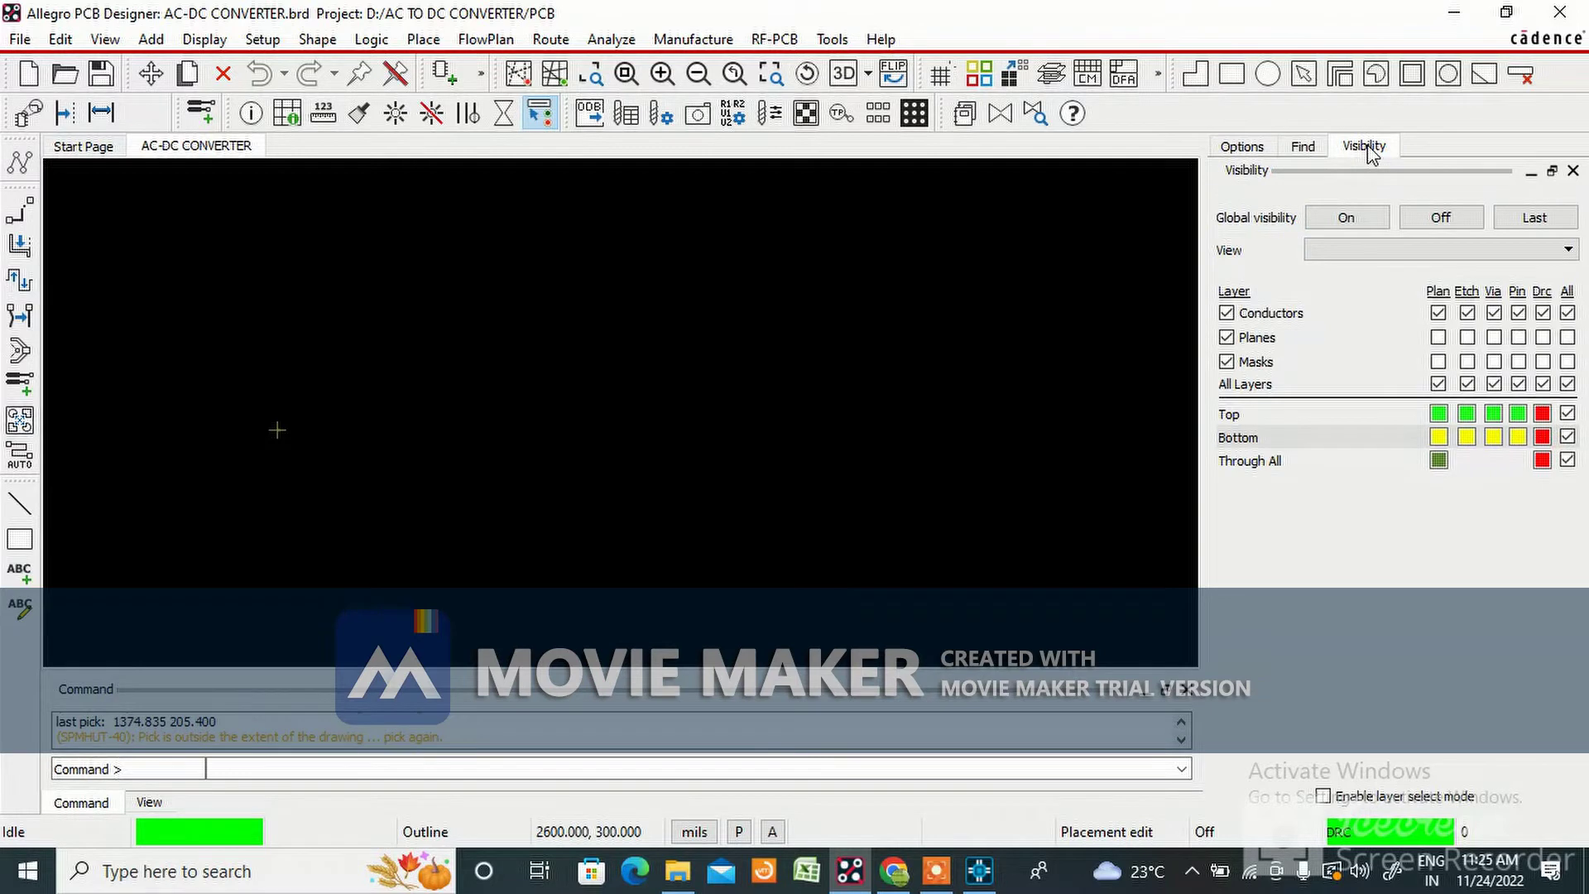
pyautogui.click(1302, 149)
pyautogui.click(844, 337)
pyautogui.rightClick(402, 339)
pyautogui.click(461, 312)
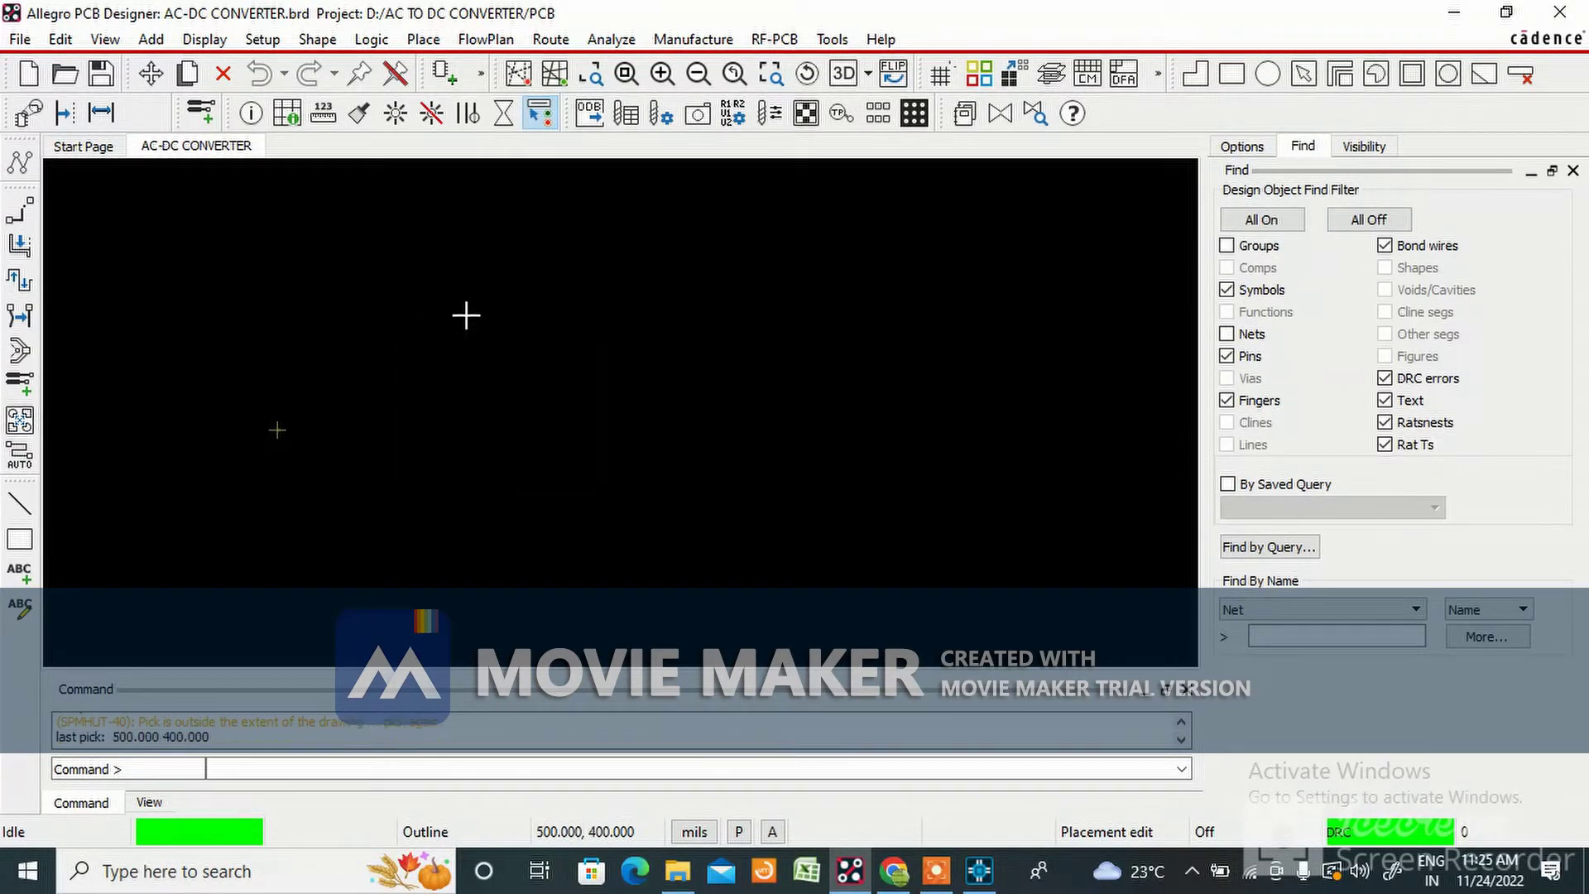
# Start a Board Geometry/Outline line at the origin (0, 0) and set its line width to 10 mils
pyautogui.click(20, 503)
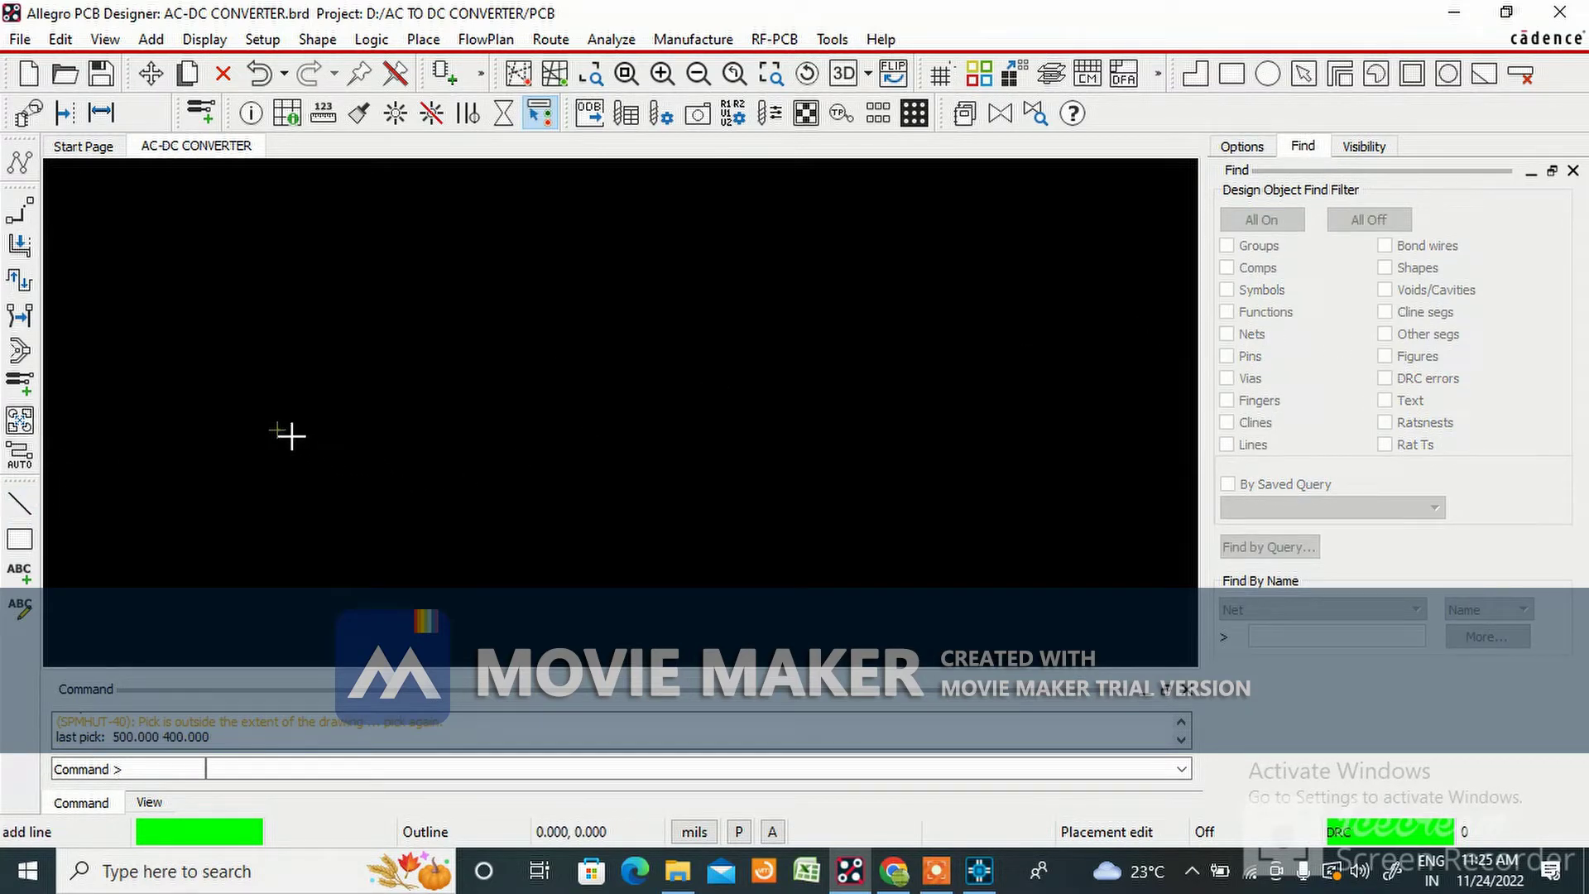
pyautogui.click(277, 429)
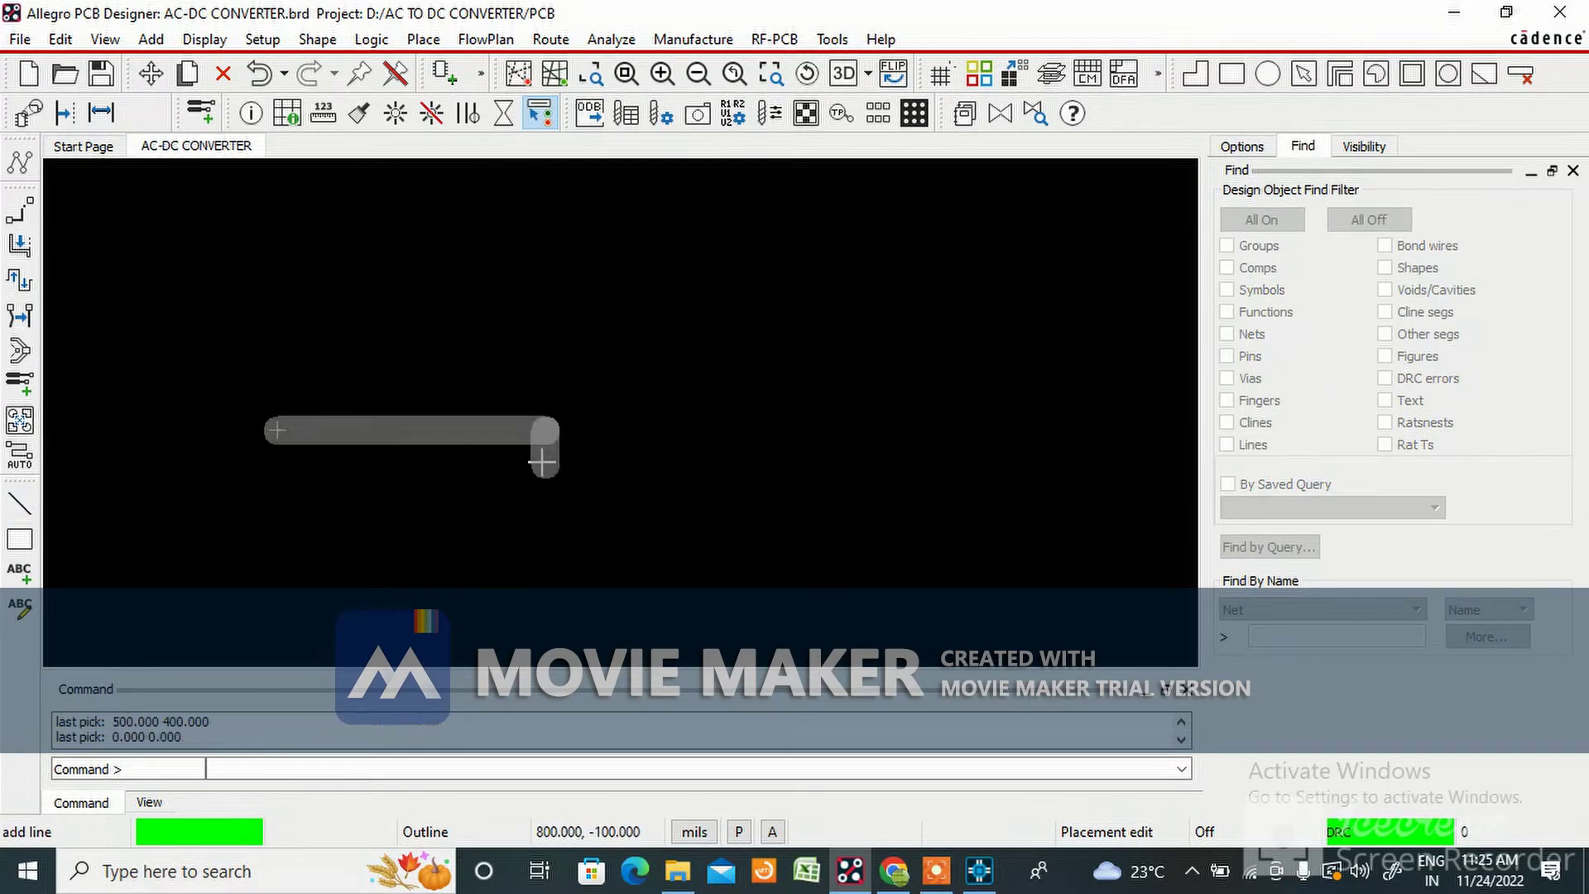
pyautogui.click(1240, 147)
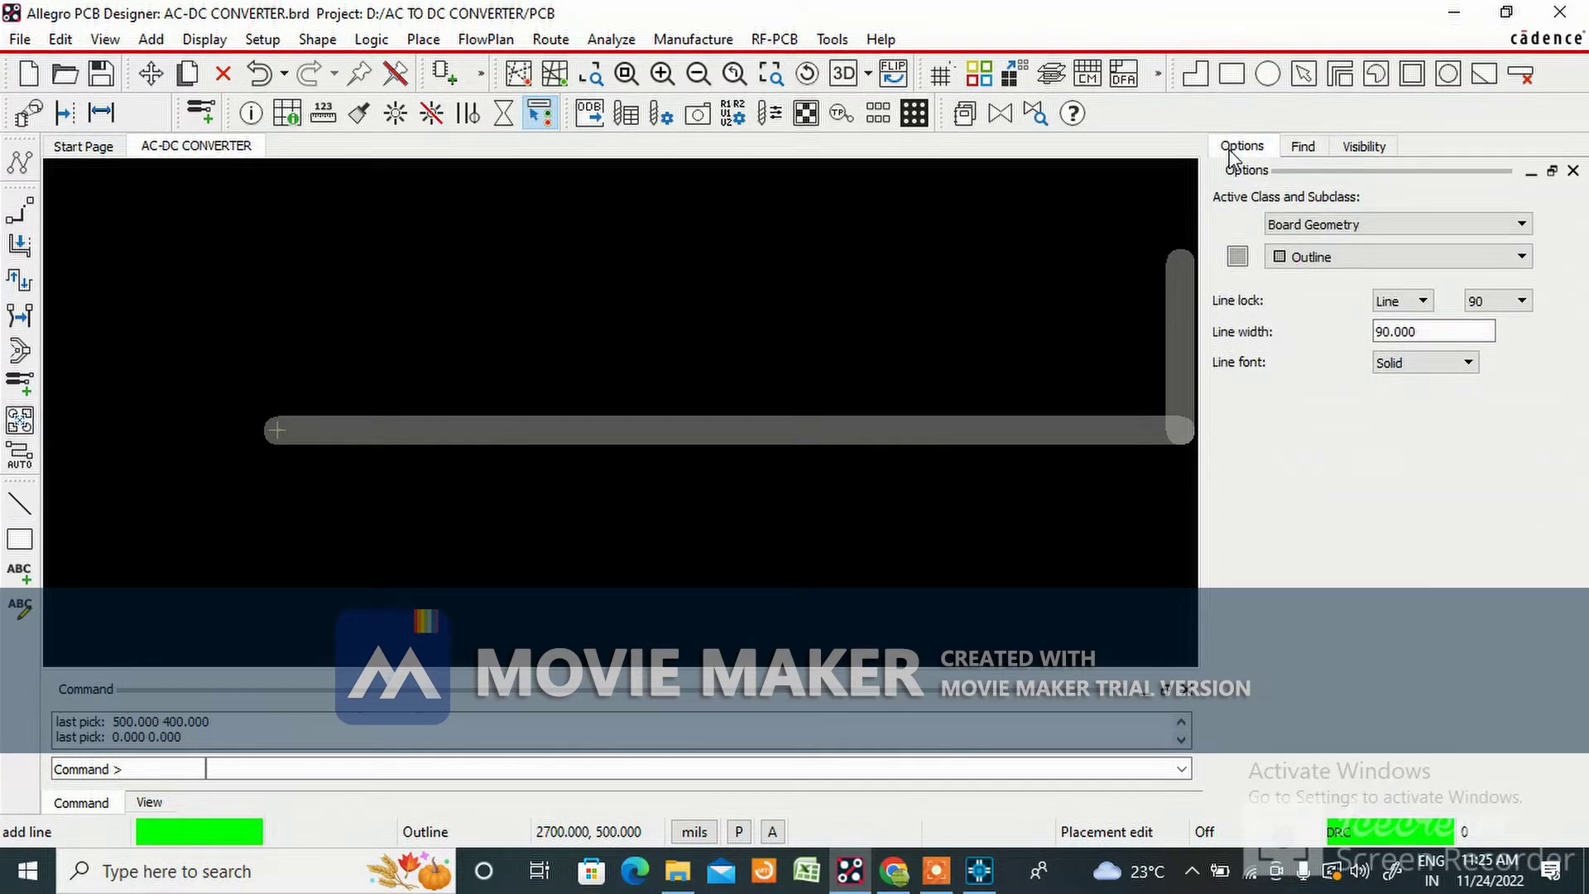
pyautogui.moveTo(1374, 333); pyautogui.dragTo(1421, 335)
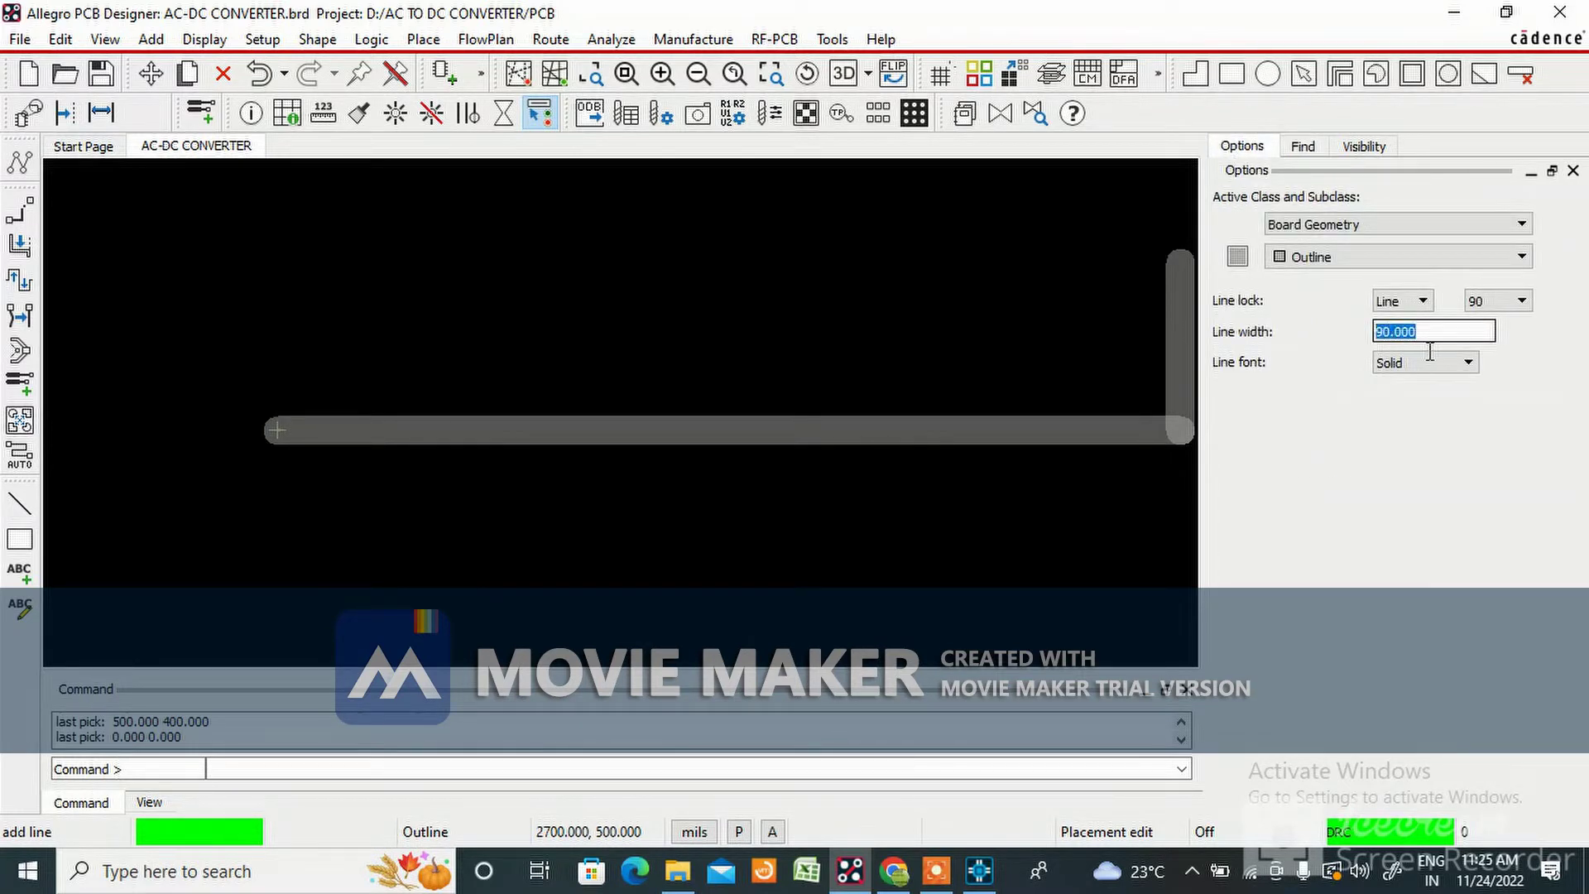
pyautogui.write('6')
pyautogui.press('Return')
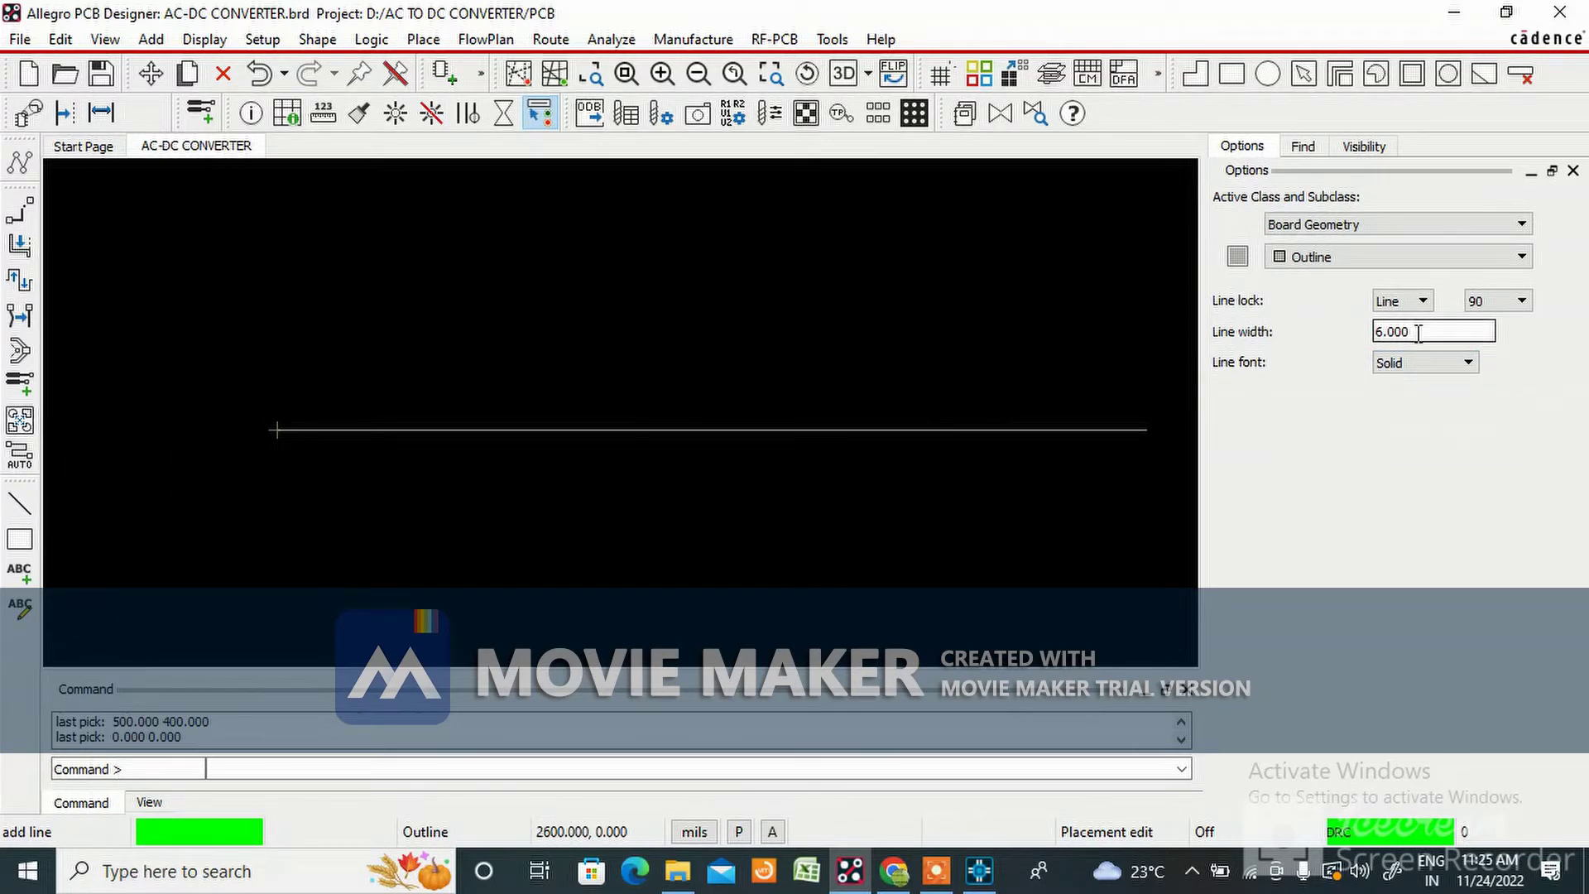
pyautogui.moveTo(1359, 331); pyautogui.dragTo(1437, 358)
pyautogui.write('1')
pyautogui.press('Return')
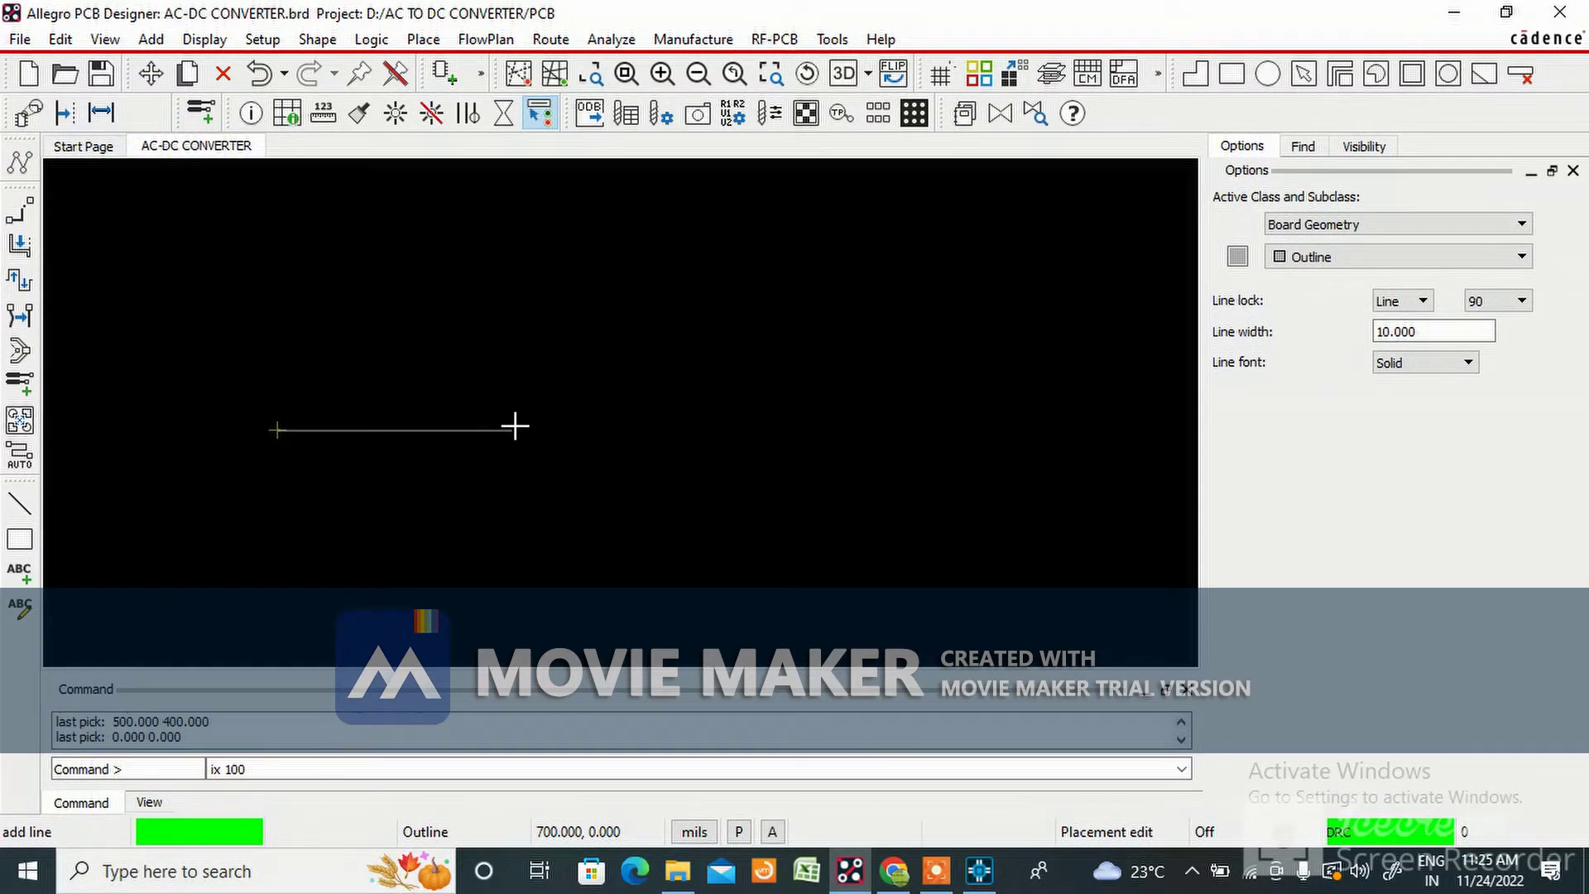
pyautogui.write('ix 100')
pyautogui.press('Return')
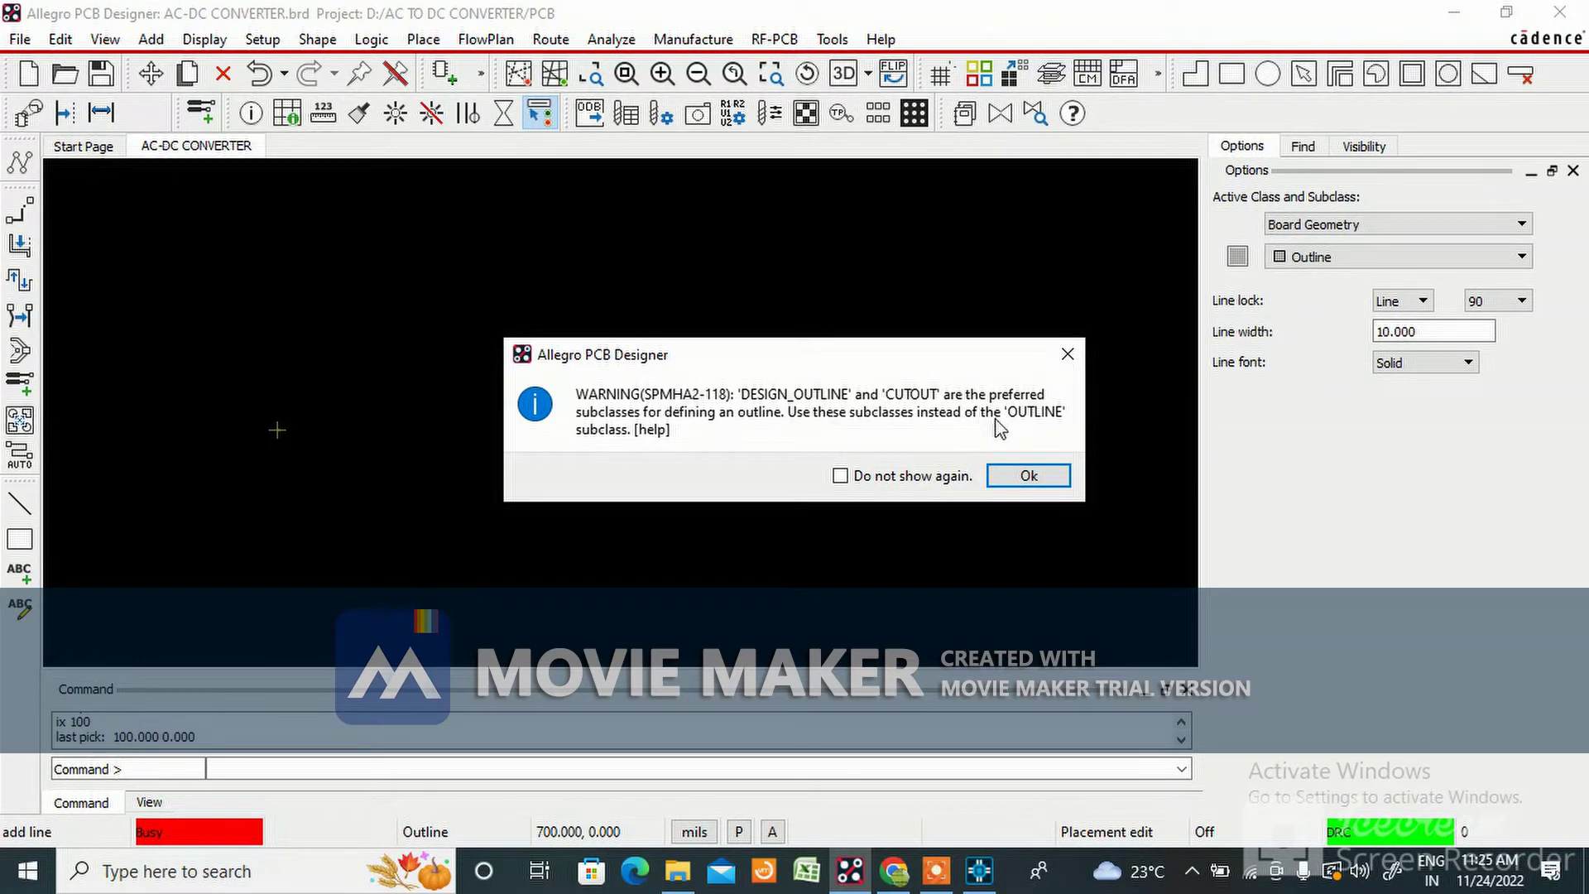
pyautogui.click(1029, 475)
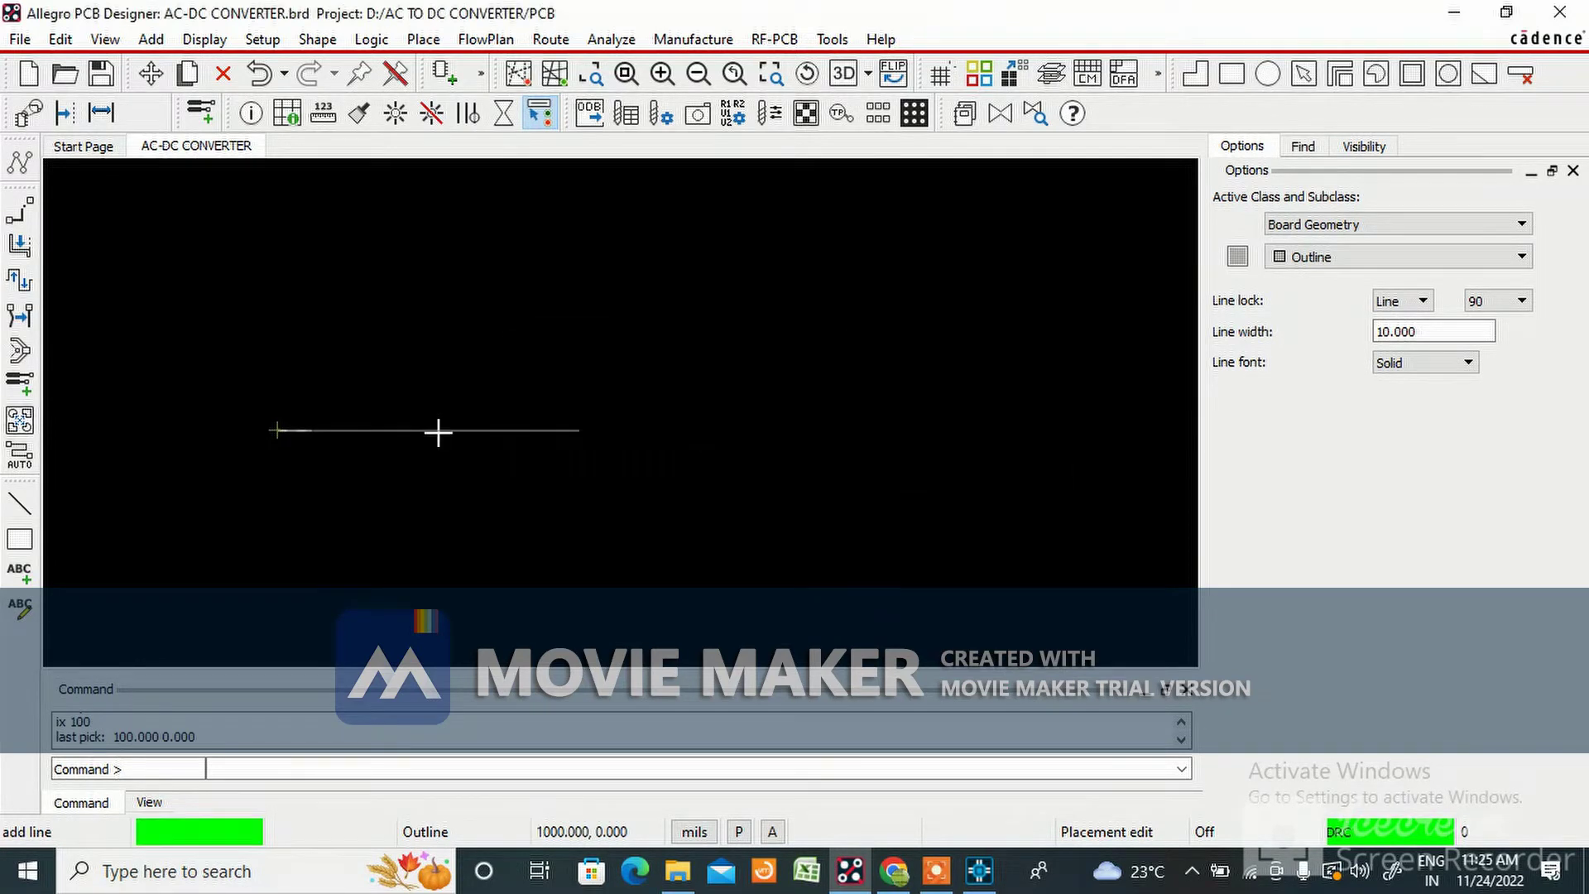
pyautogui.scroll(2, 337, 450)
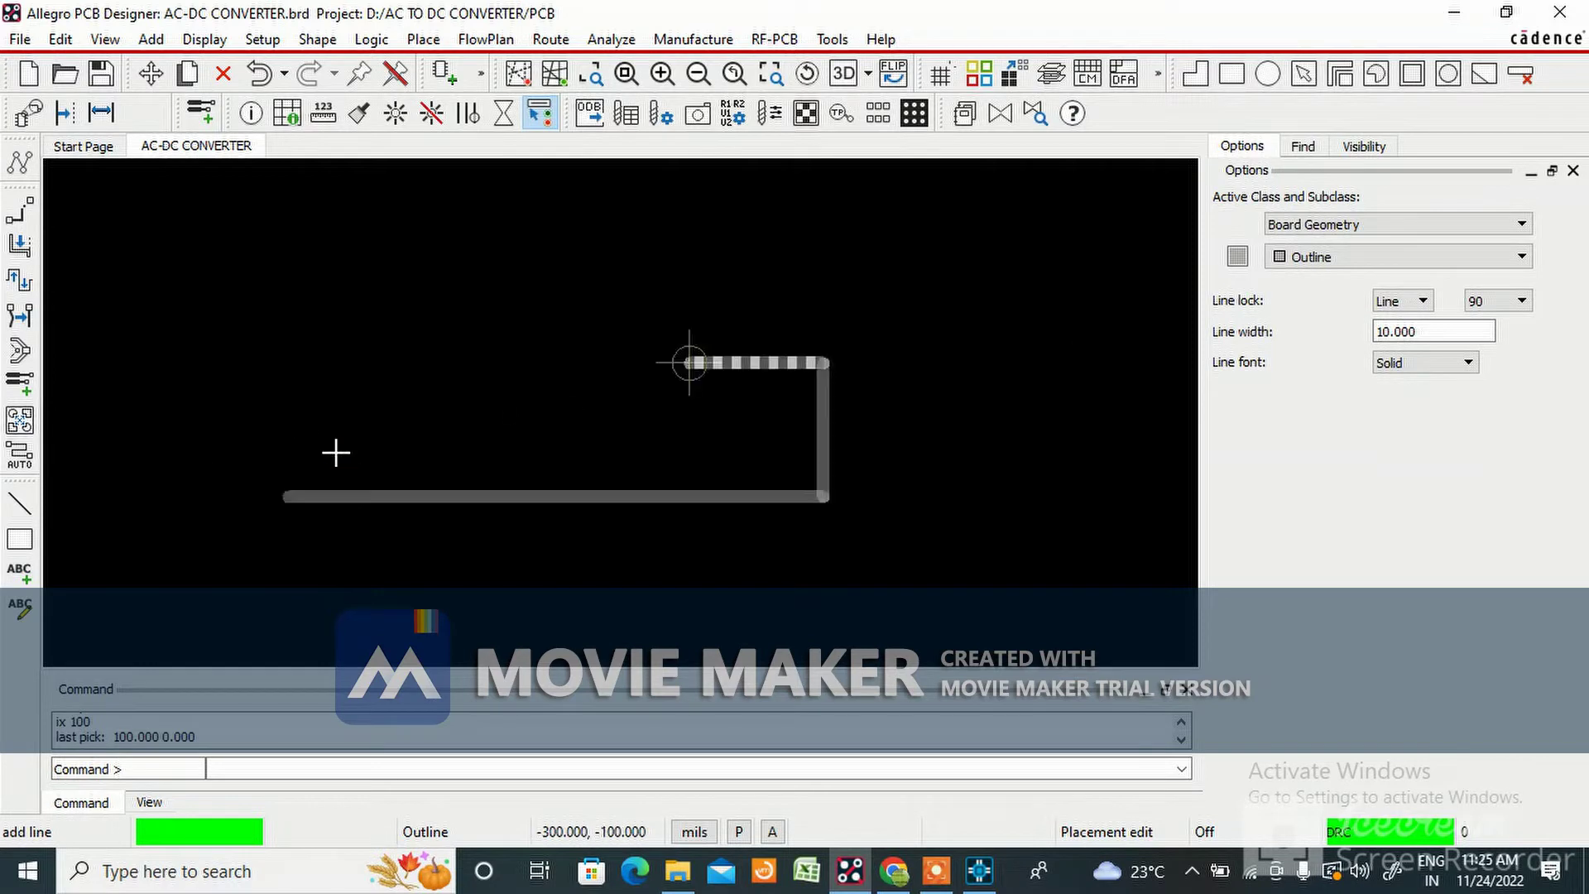
pyautogui.scroll(2, 908, 341)
pyautogui.scroll(-2, 530, 464)
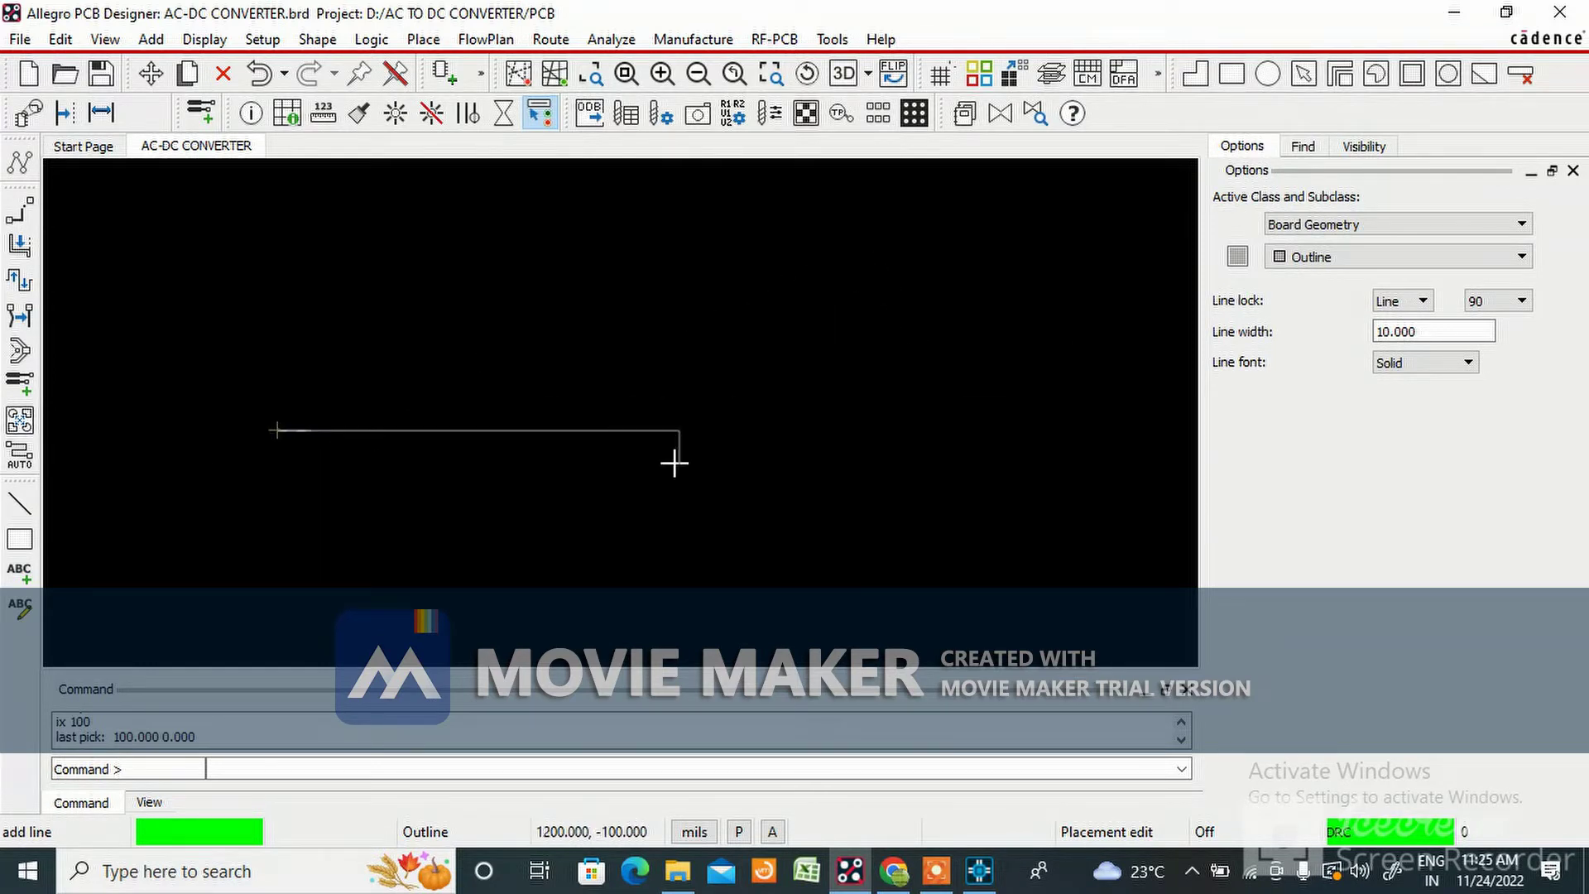
pyautogui.scroll(2, 539, 341)
pyautogui.rightClick(542, 342)
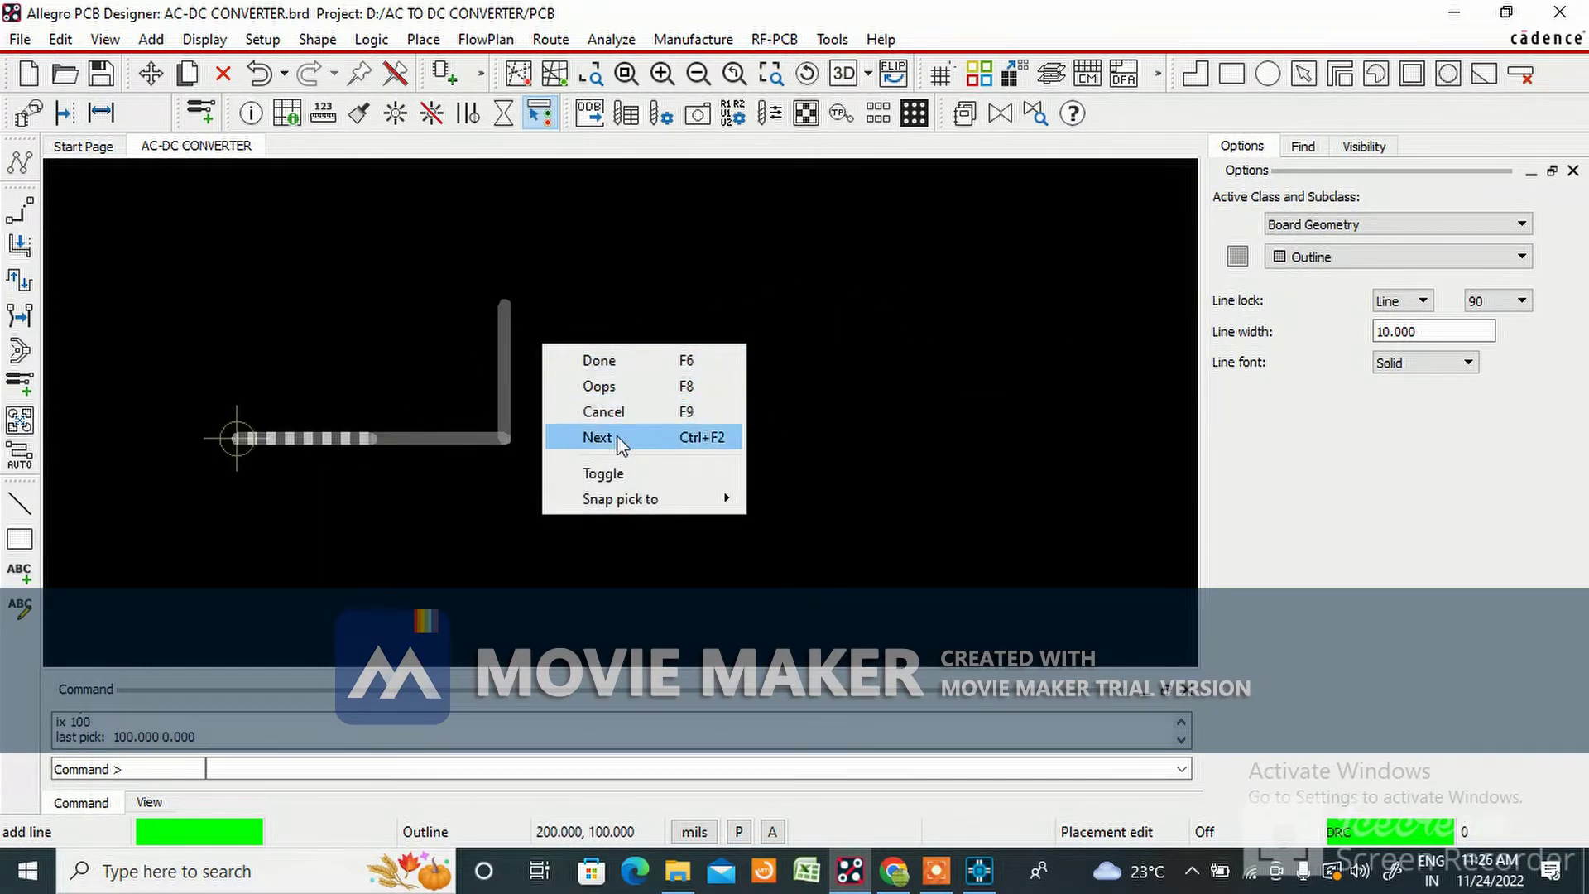
pyautogui.click(613, 427)
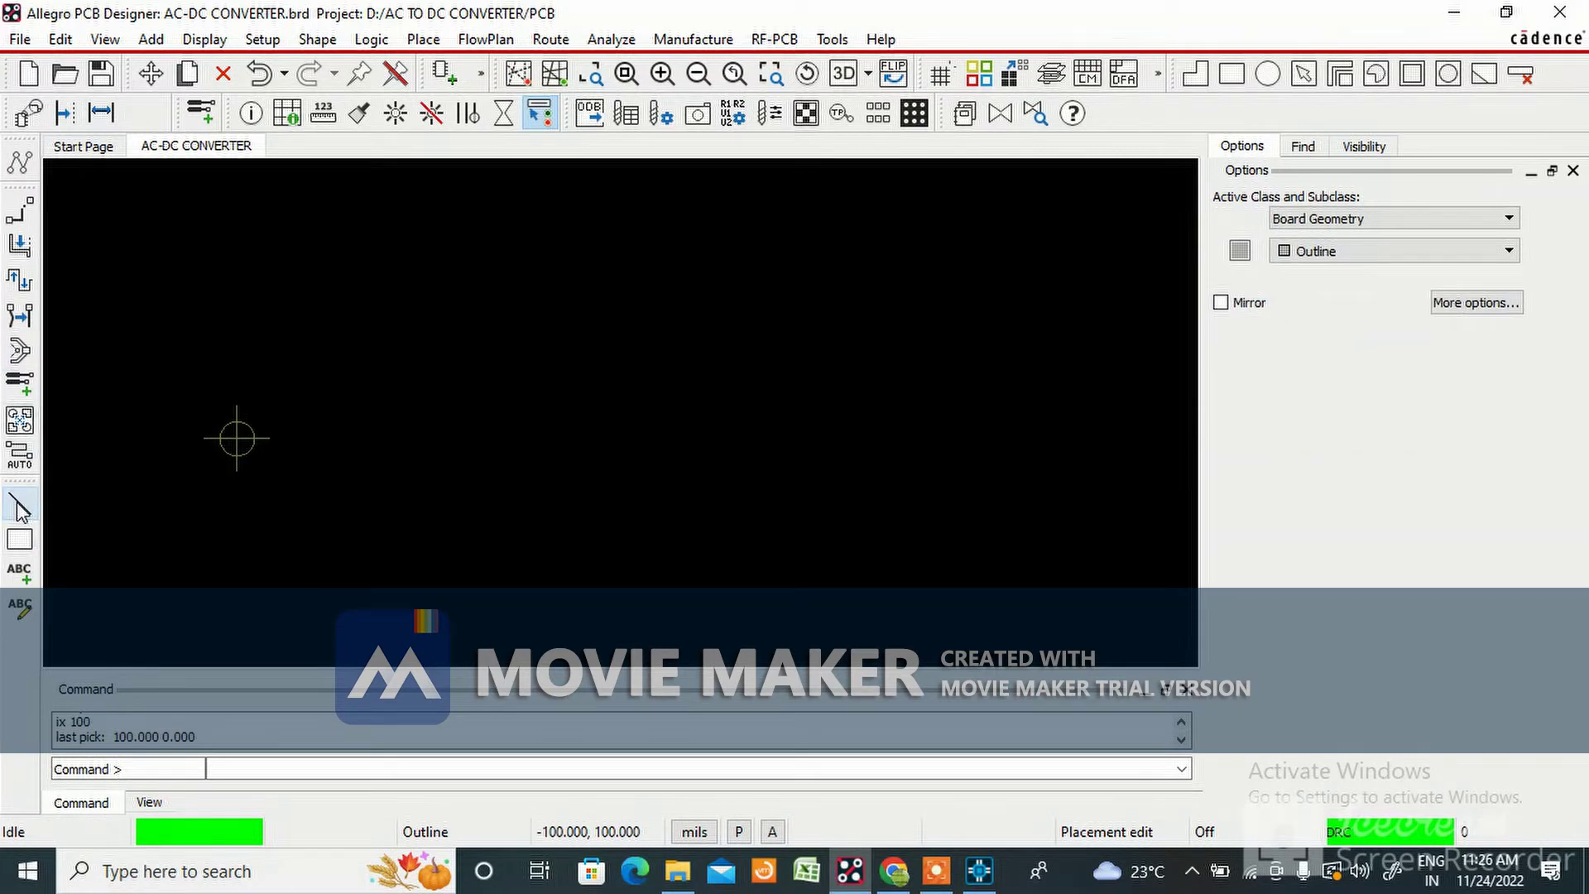
# Draw the board outline's bottom edge 500 mils along X from the origin, and its right edge 500 mils up along Y
pyautogui.click(238, 438)
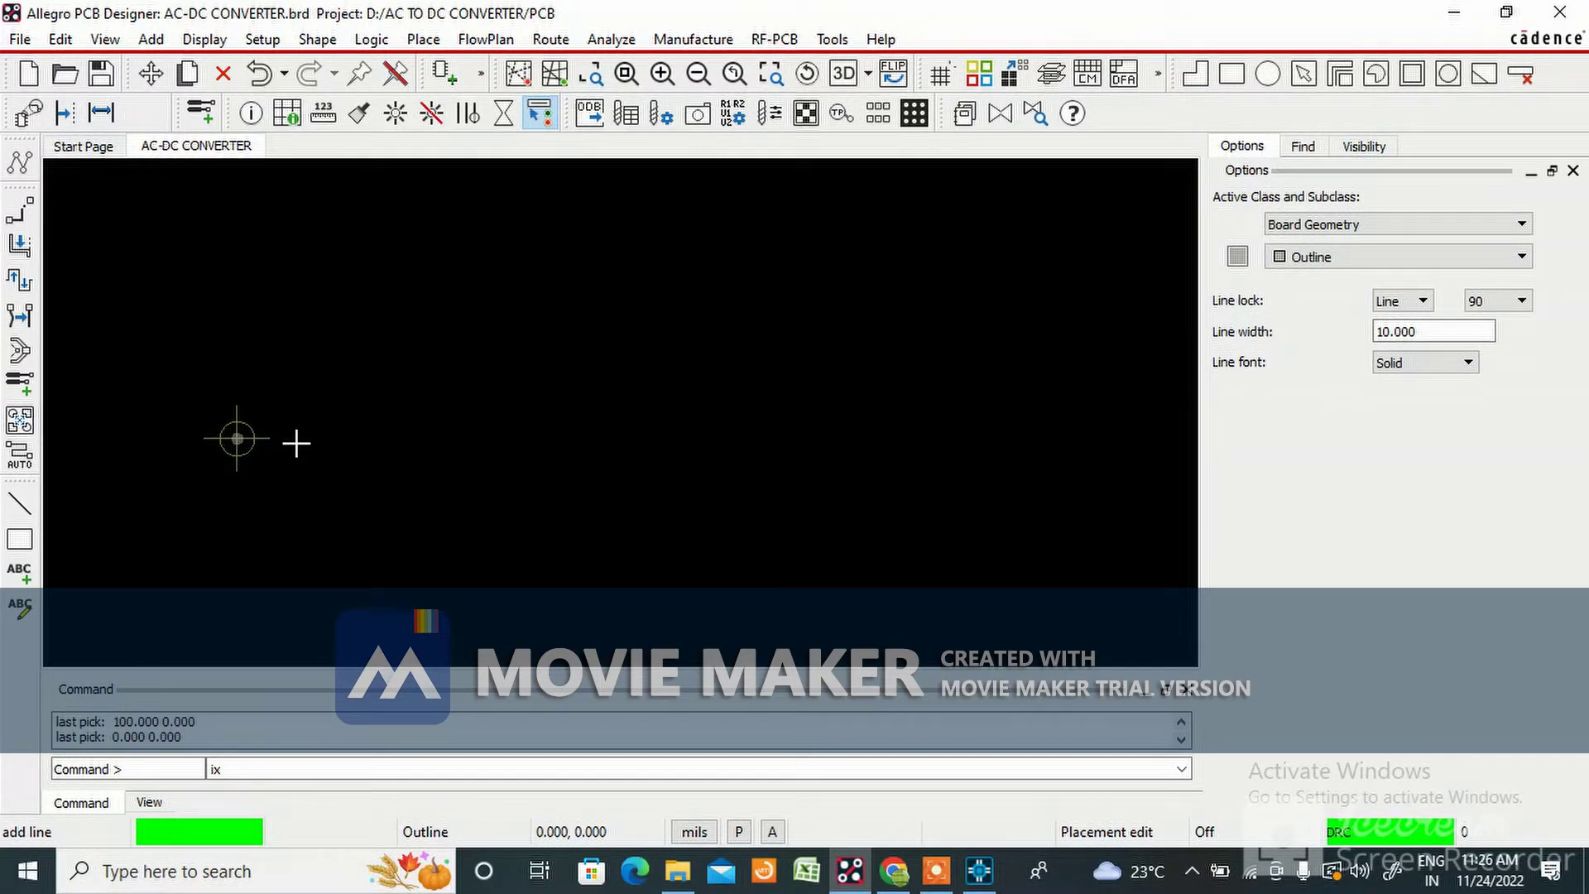
pyautogui.write('ix 500')
pyautogui.press('Return')
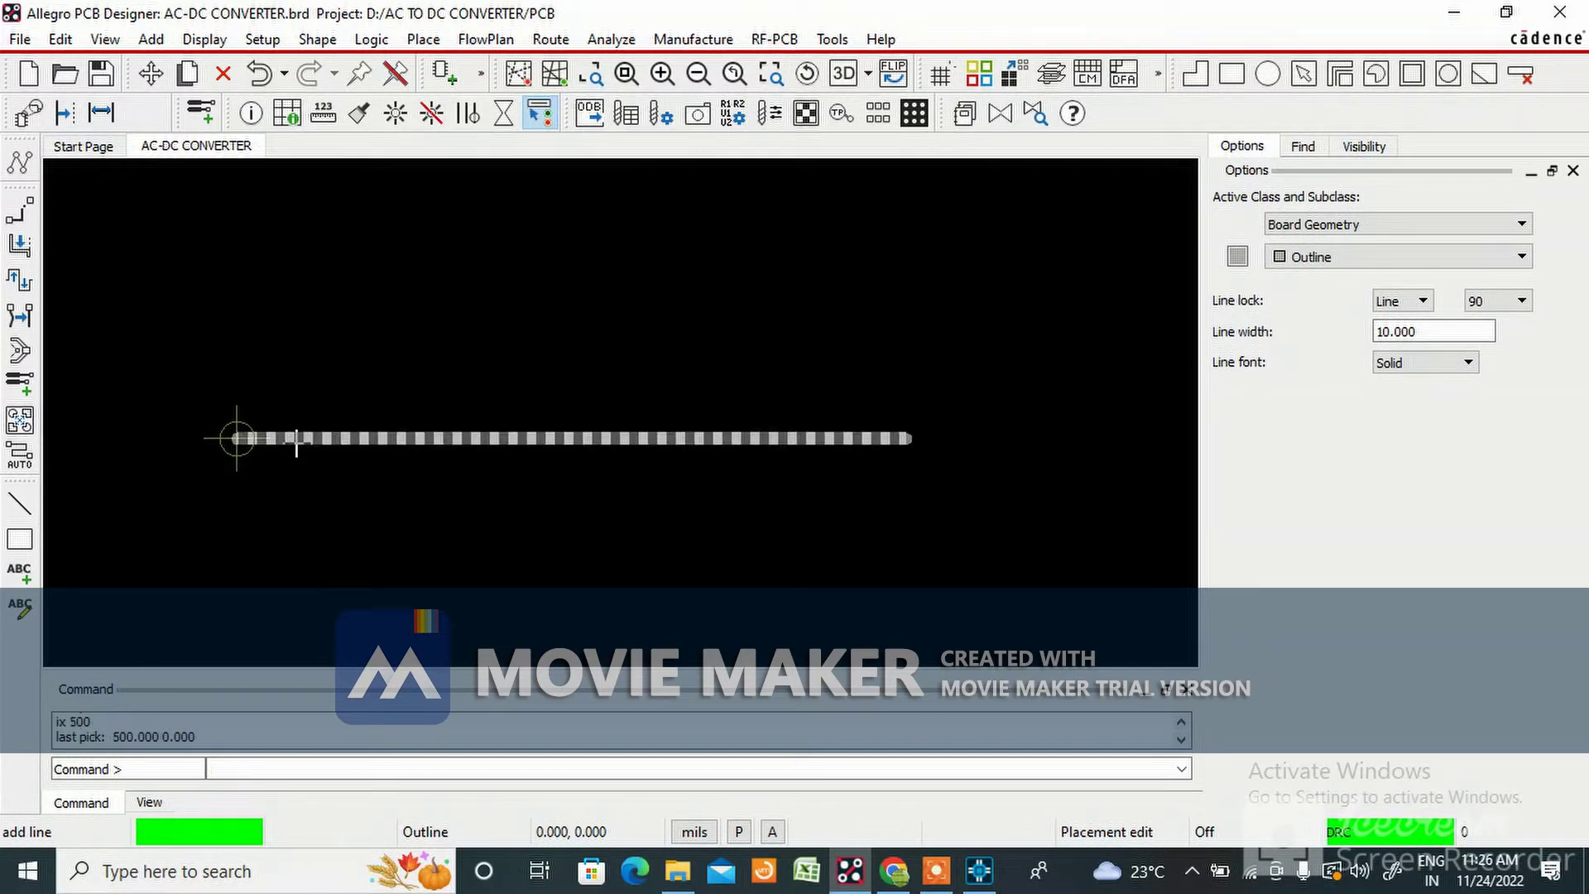
pyautogui.scroll(-2, 638, 518)
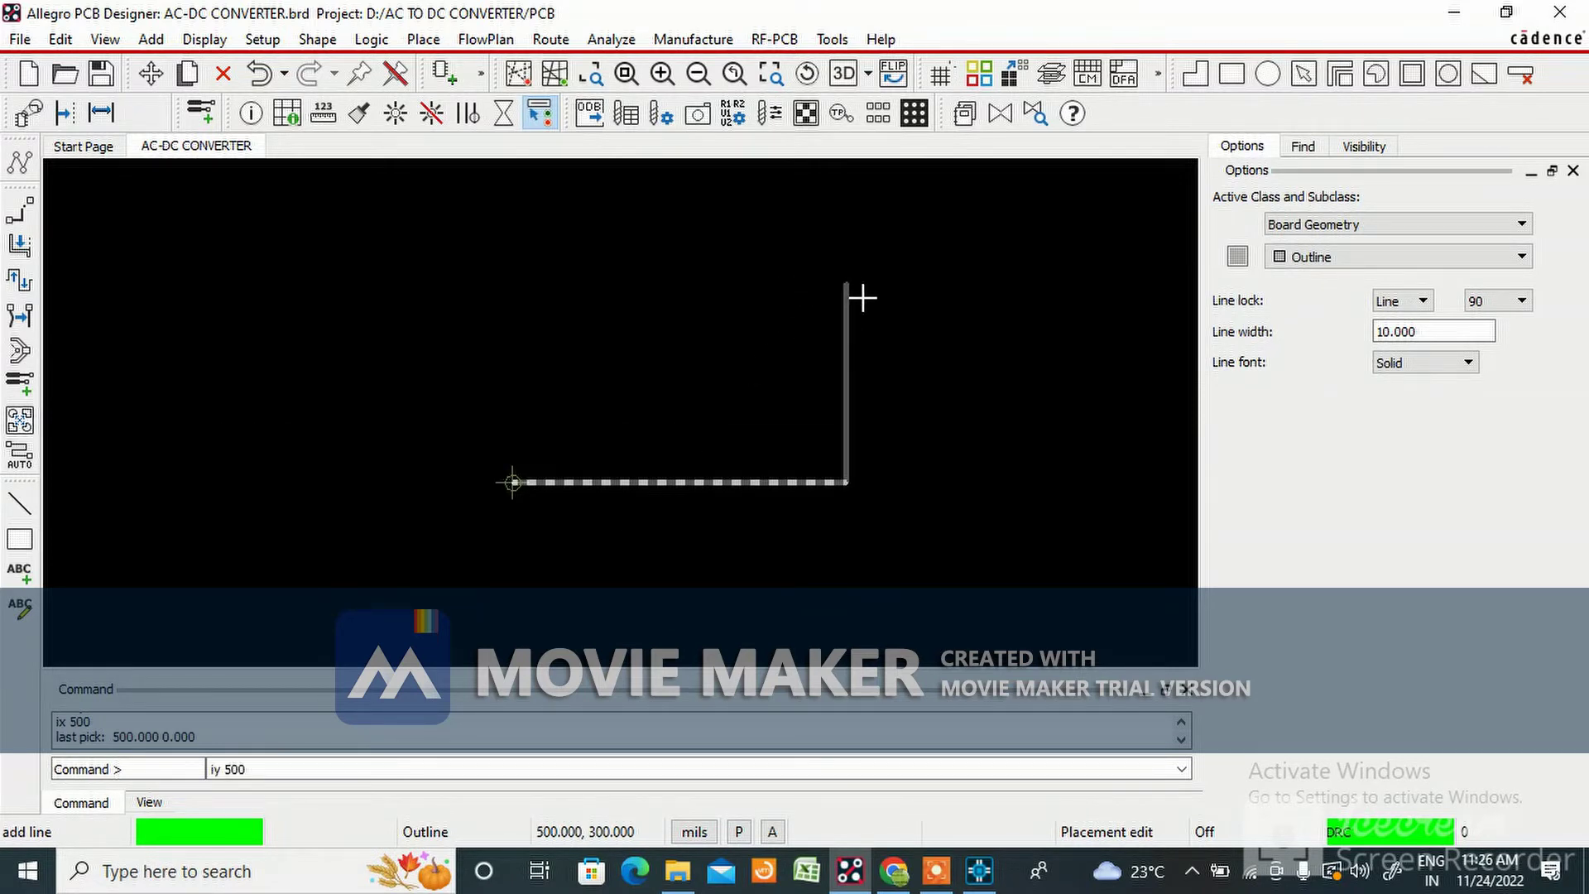
pyautogui.write('iy 500')
pyautogui.press('Return')
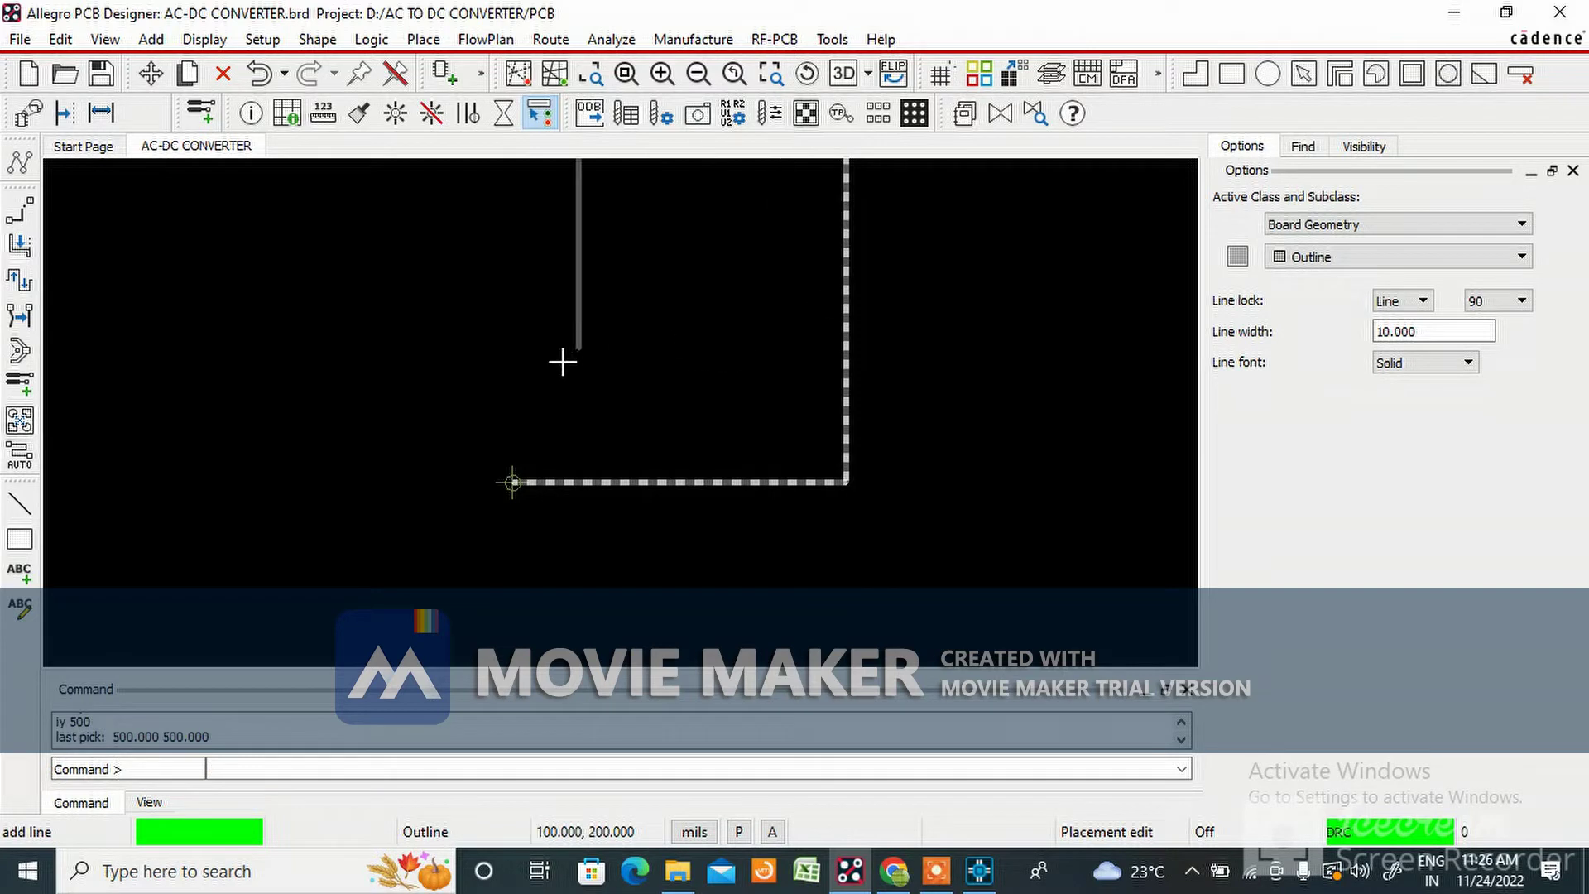
# Close the square outline with a top edge of -500 mils in X and a left edge of -500 mils in Y, and finish the line
pyautogui.scroll(-2, 564, 414)
pyautogui.scroll(2, 290, 281)
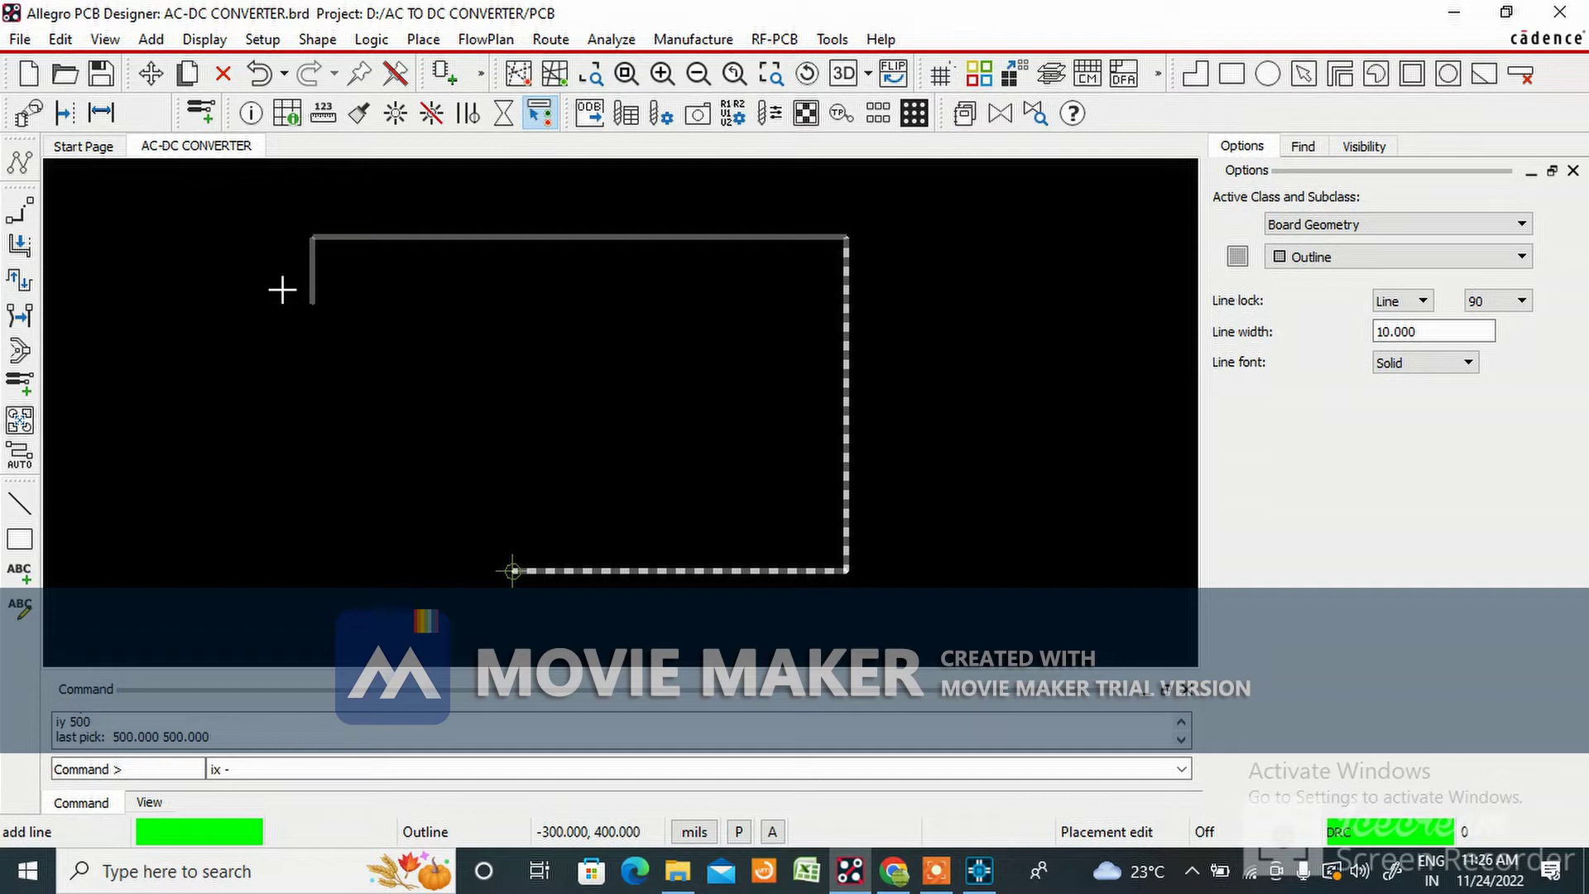
pyautogui.press('Return')
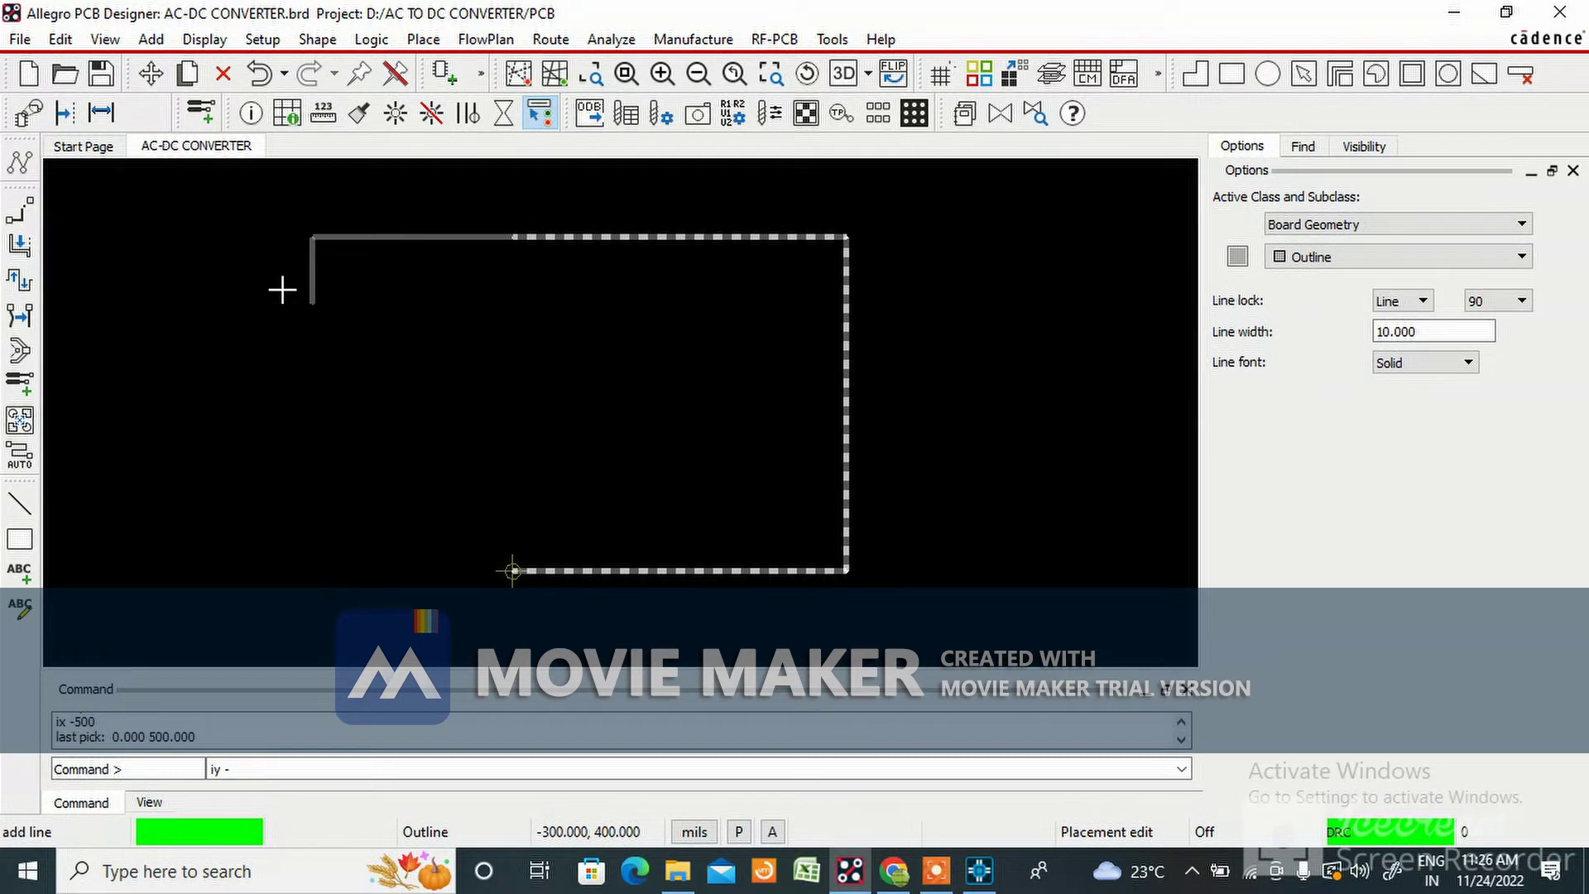
pyautogui.press('Return')
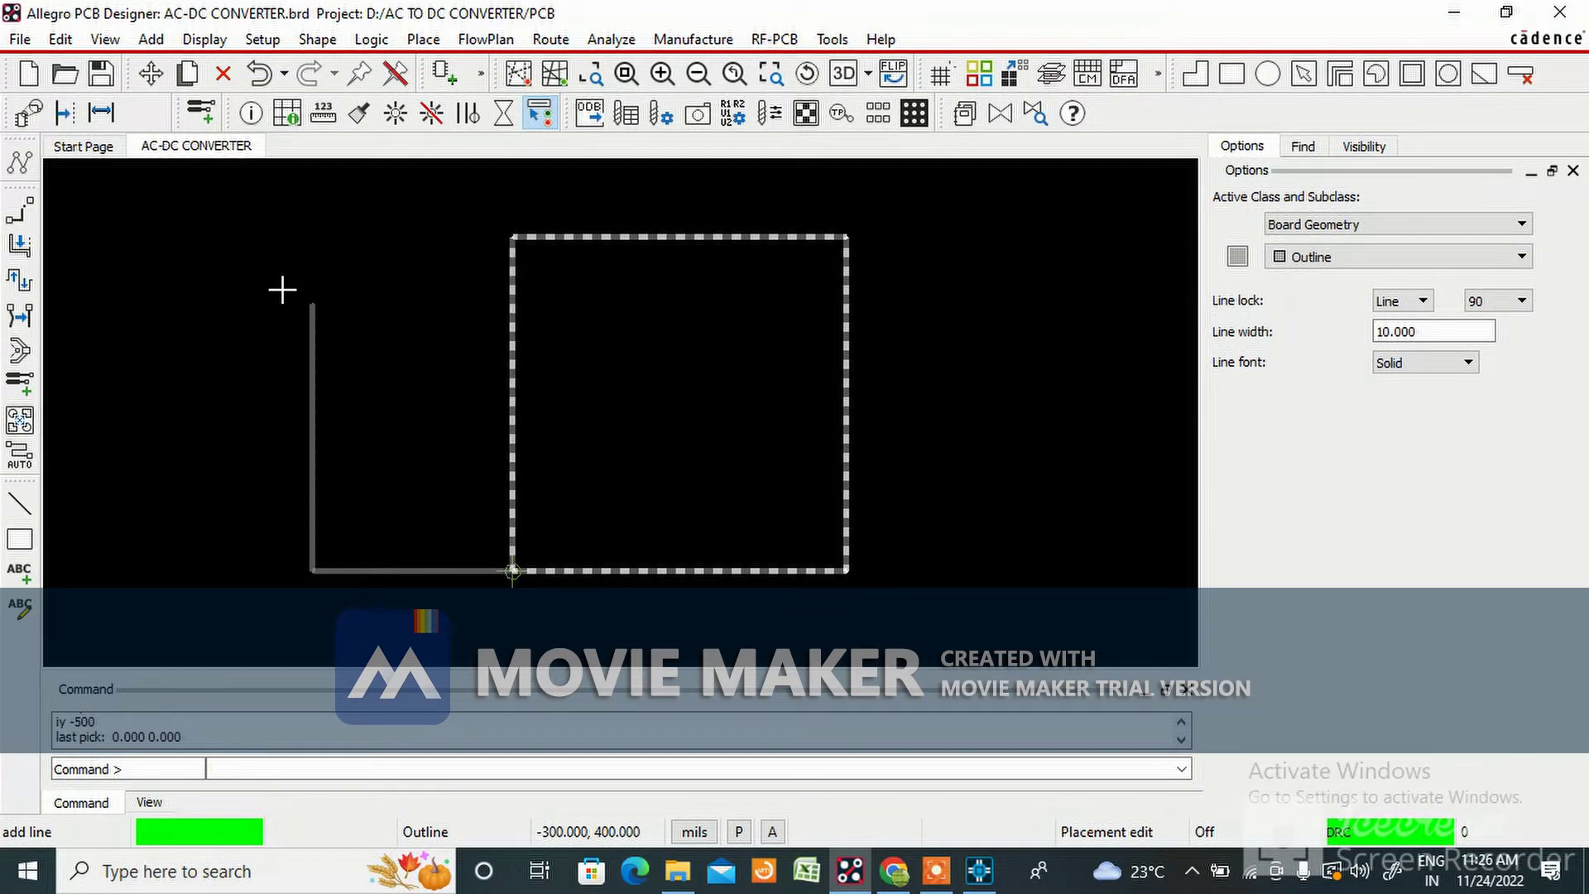
pyautogui.rightClick(296, 315)
pyautogui.click(342, 333)
pyautogui.scroll(-1, 418, 483)
pyautogui.scroll(1, 504, 465)
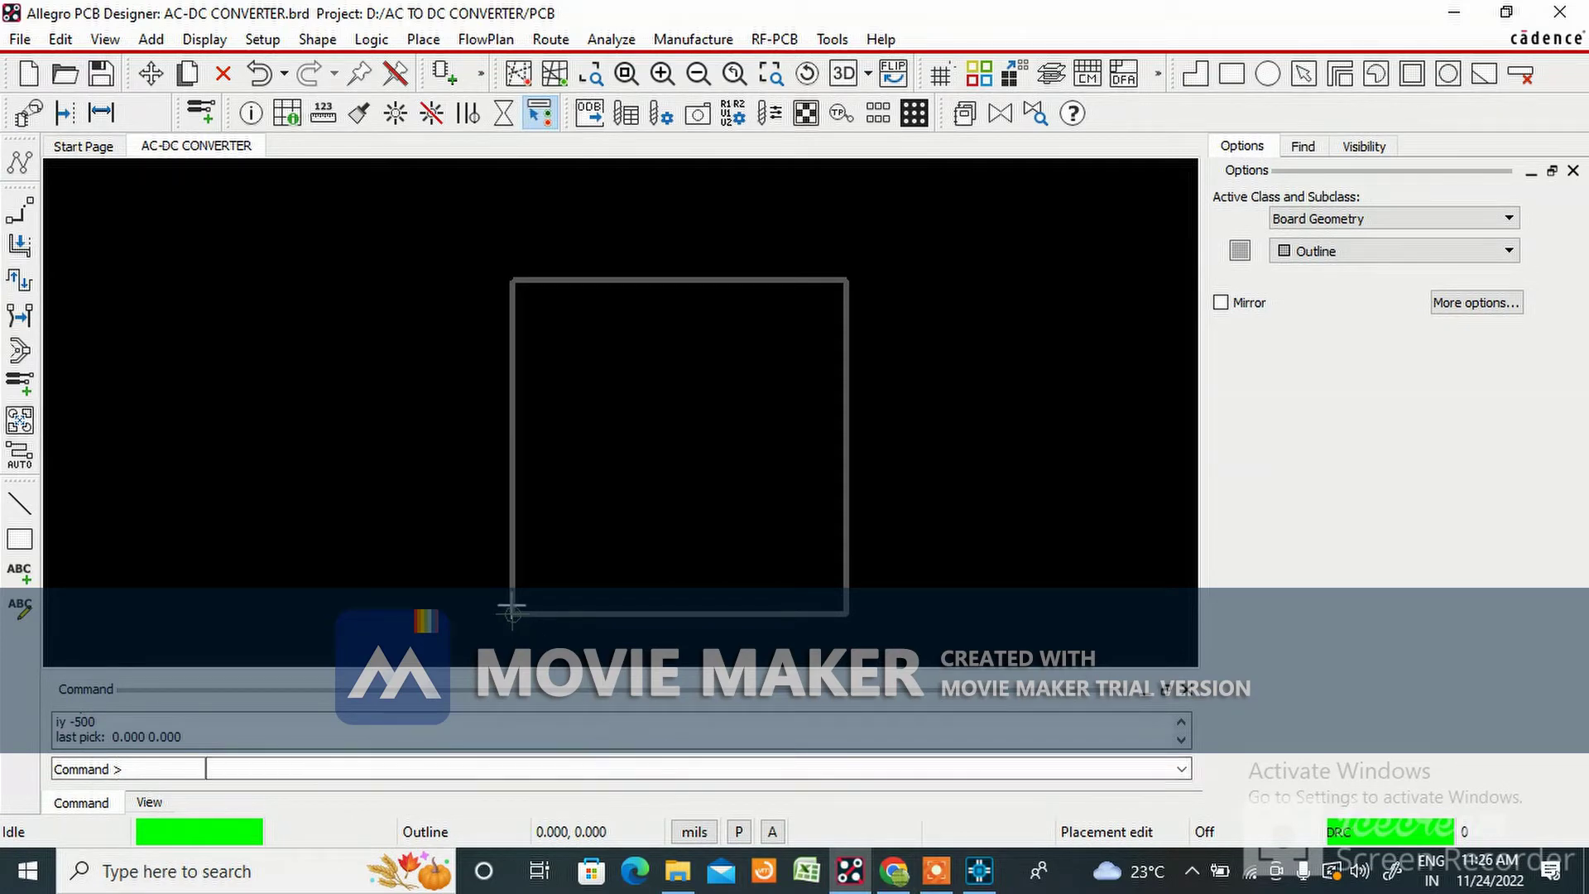
# Check the padpath and psmpath library directories in the user preferences and apply the preferences
pyautogui.click(258, 40)
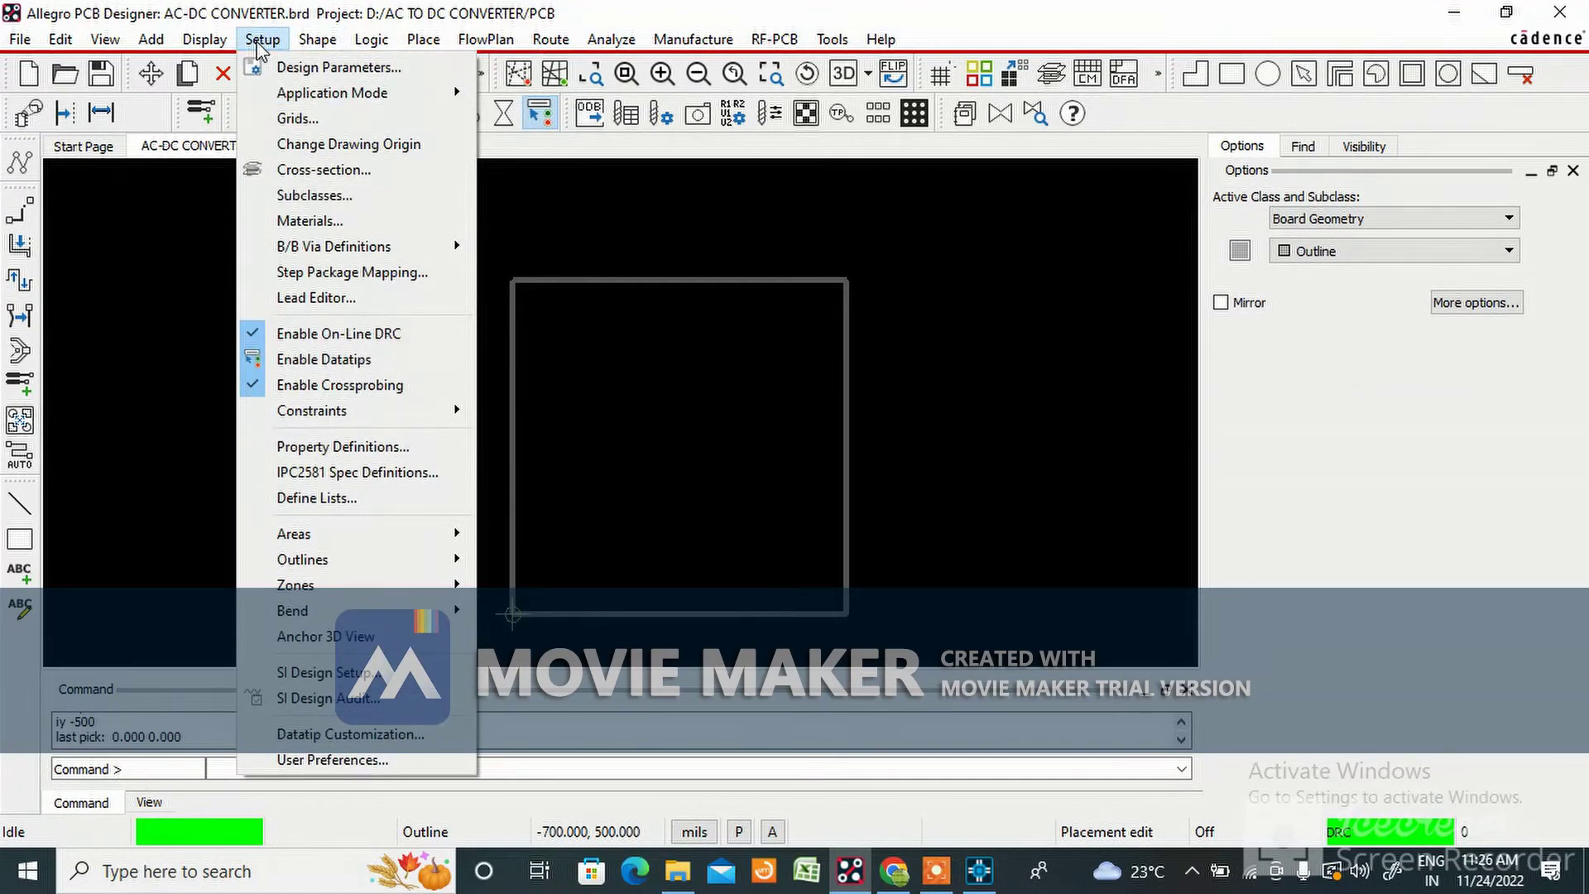
pyautogui.click(291, 757)
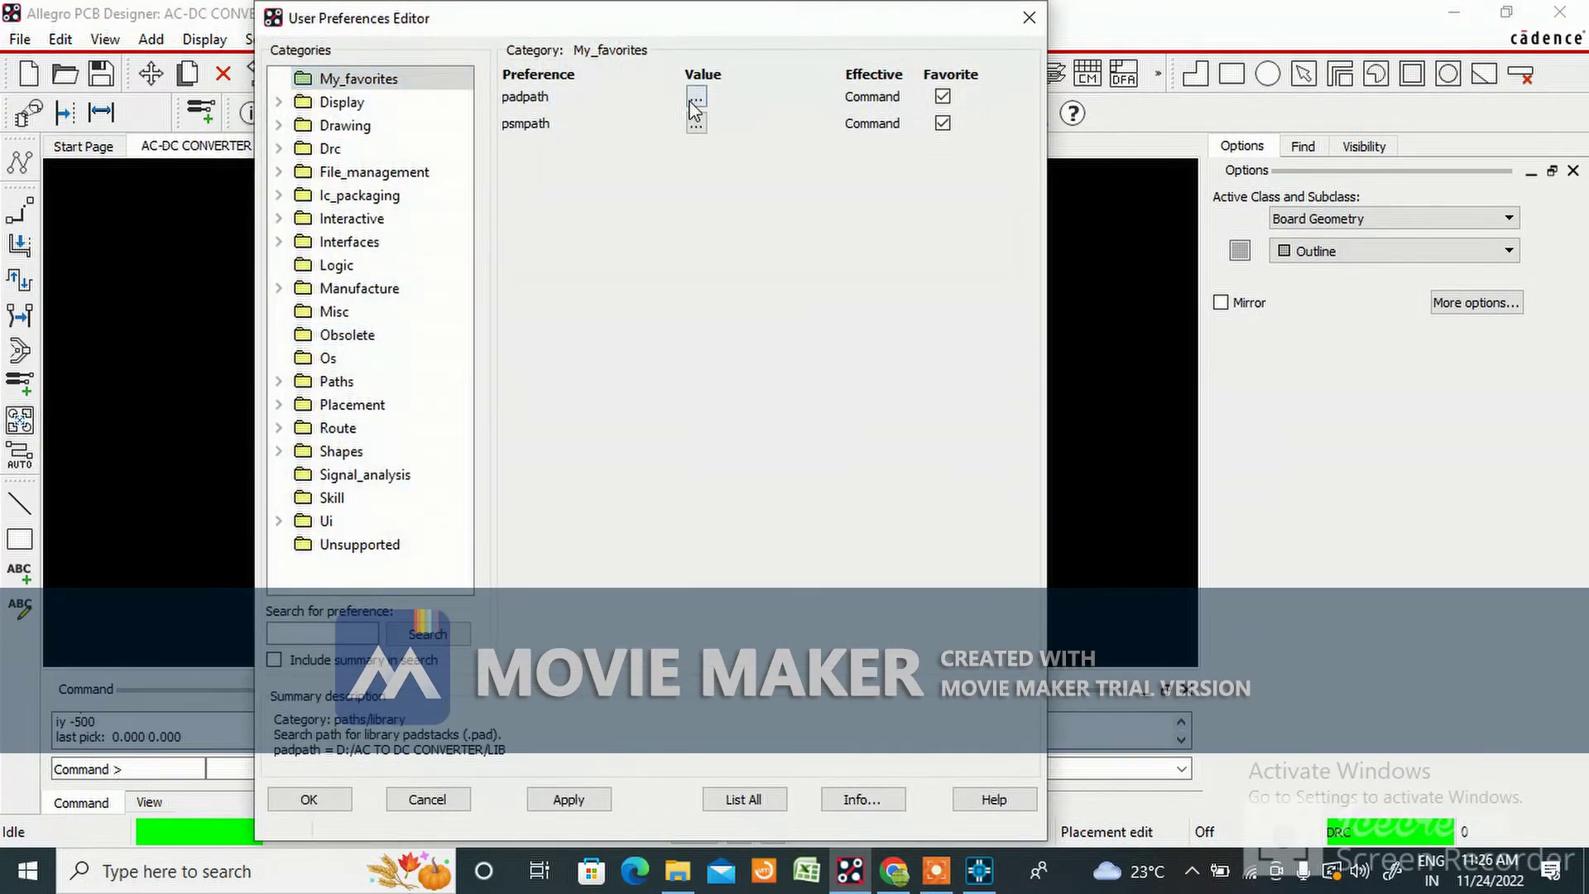
pyautogui.click(696, 101)
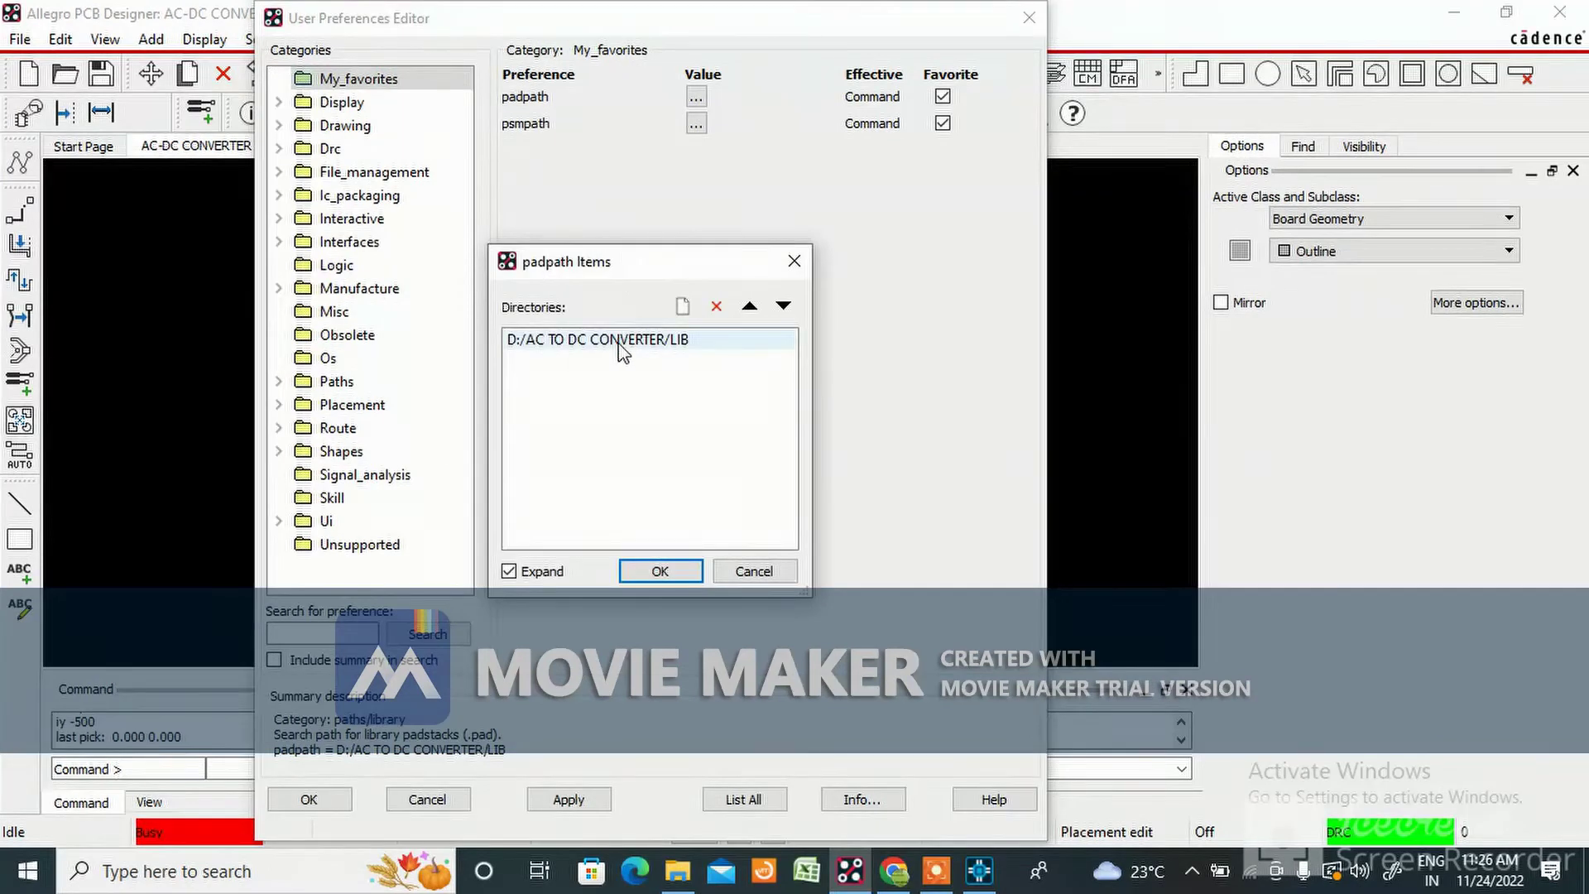
pyautogui.click(660, 571)
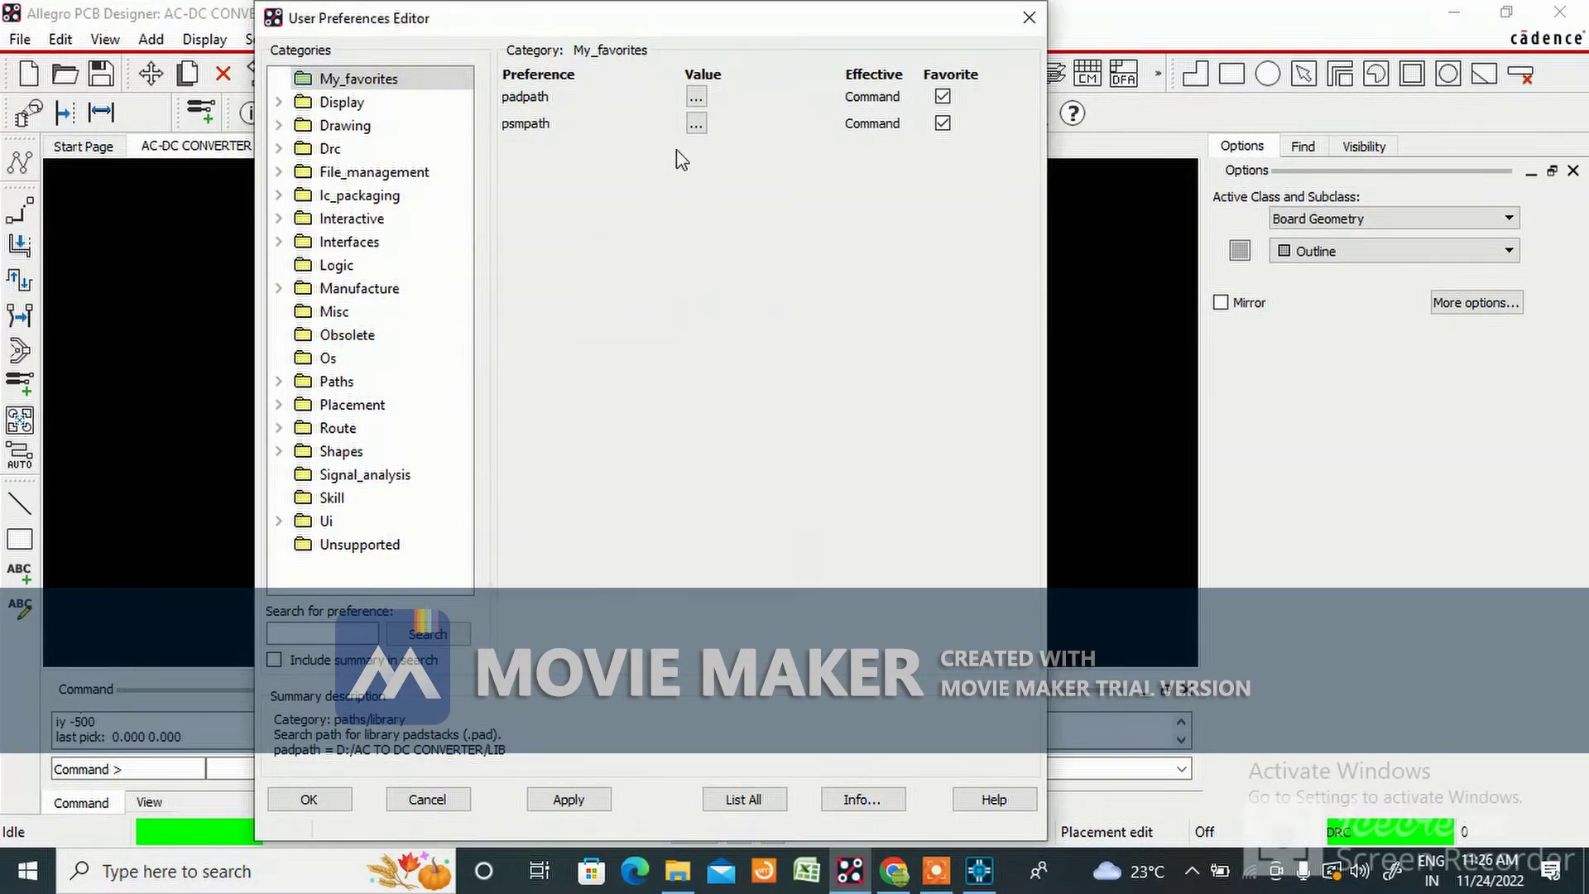
pyautogui.click(696, 123)
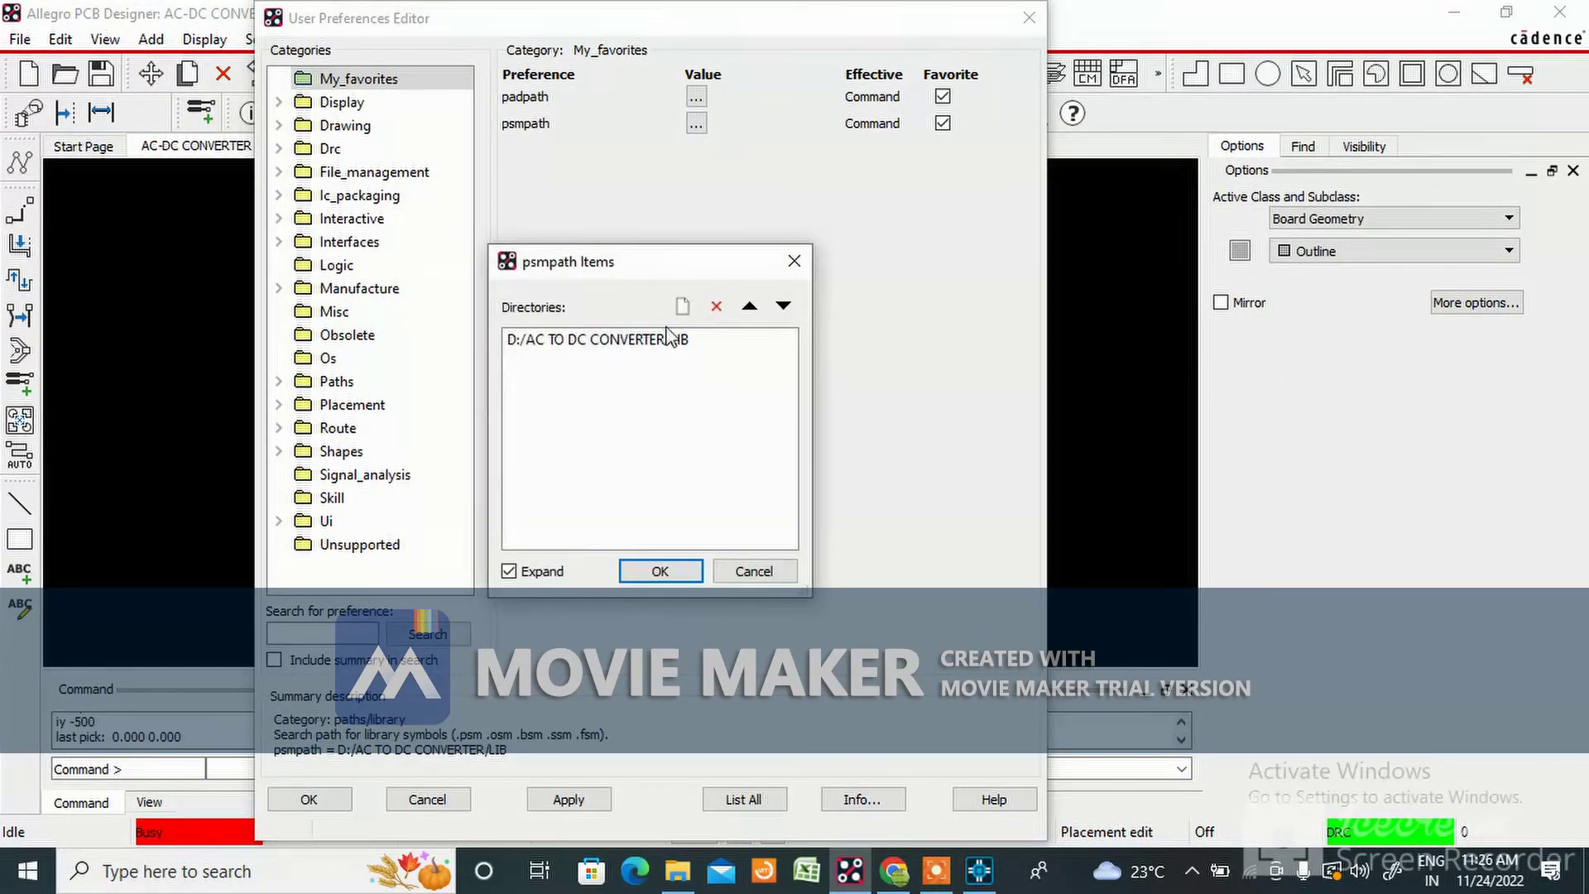
pyautogui.click(658, 571)
pyautogui.click(566, 798)
pyautogui.click(331, 800)
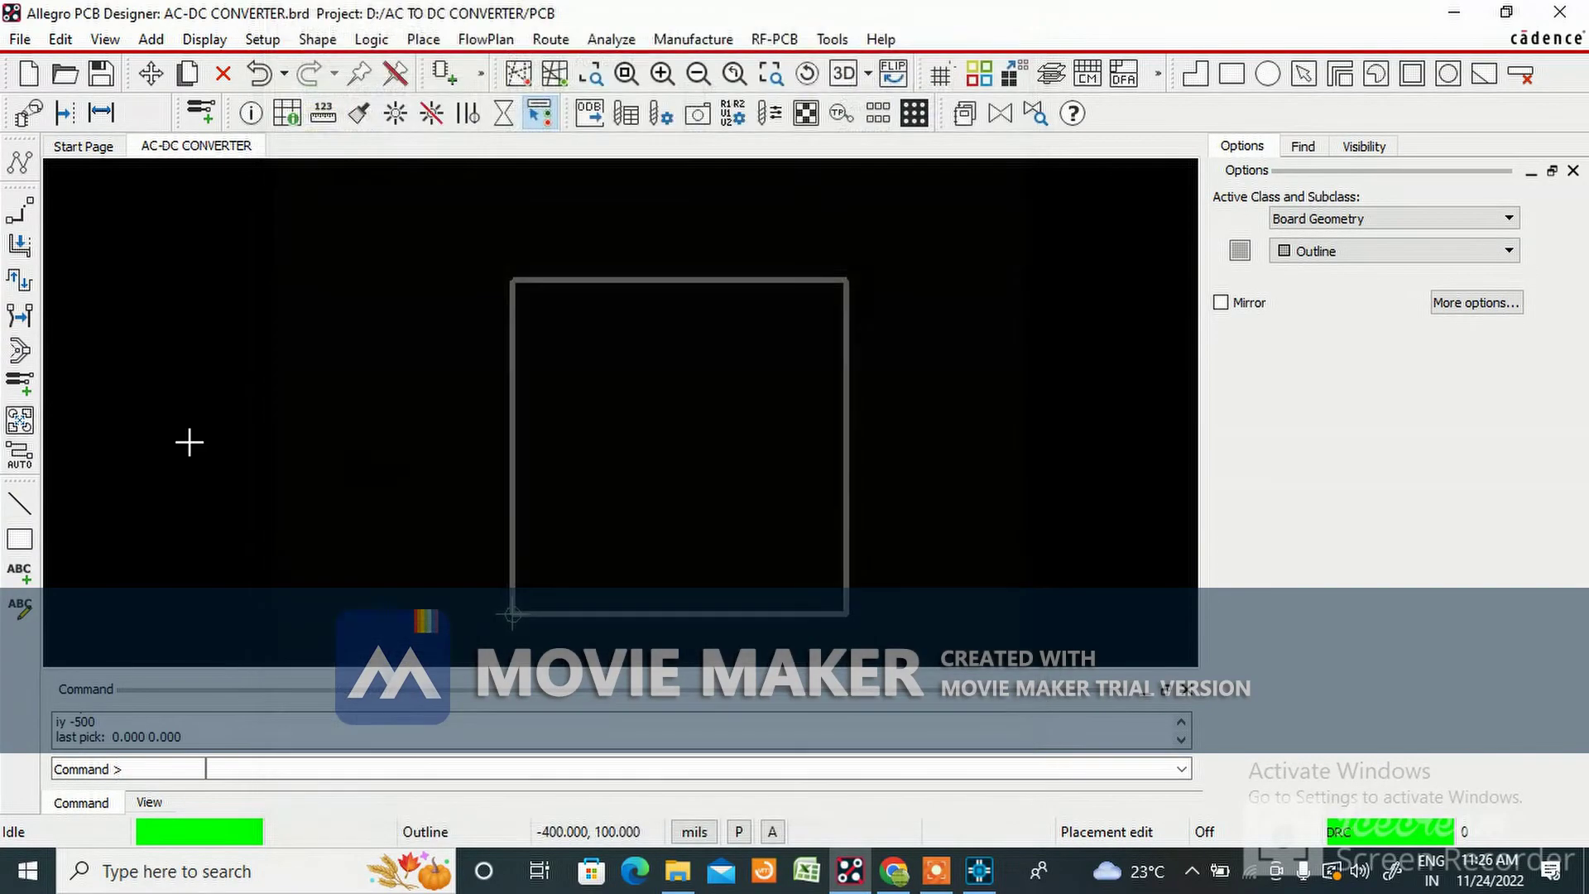
# Try to import the netlist into the board from the D:/AC TO DC CONVERTER/SCH directory
pyautogui.click(20, 38)
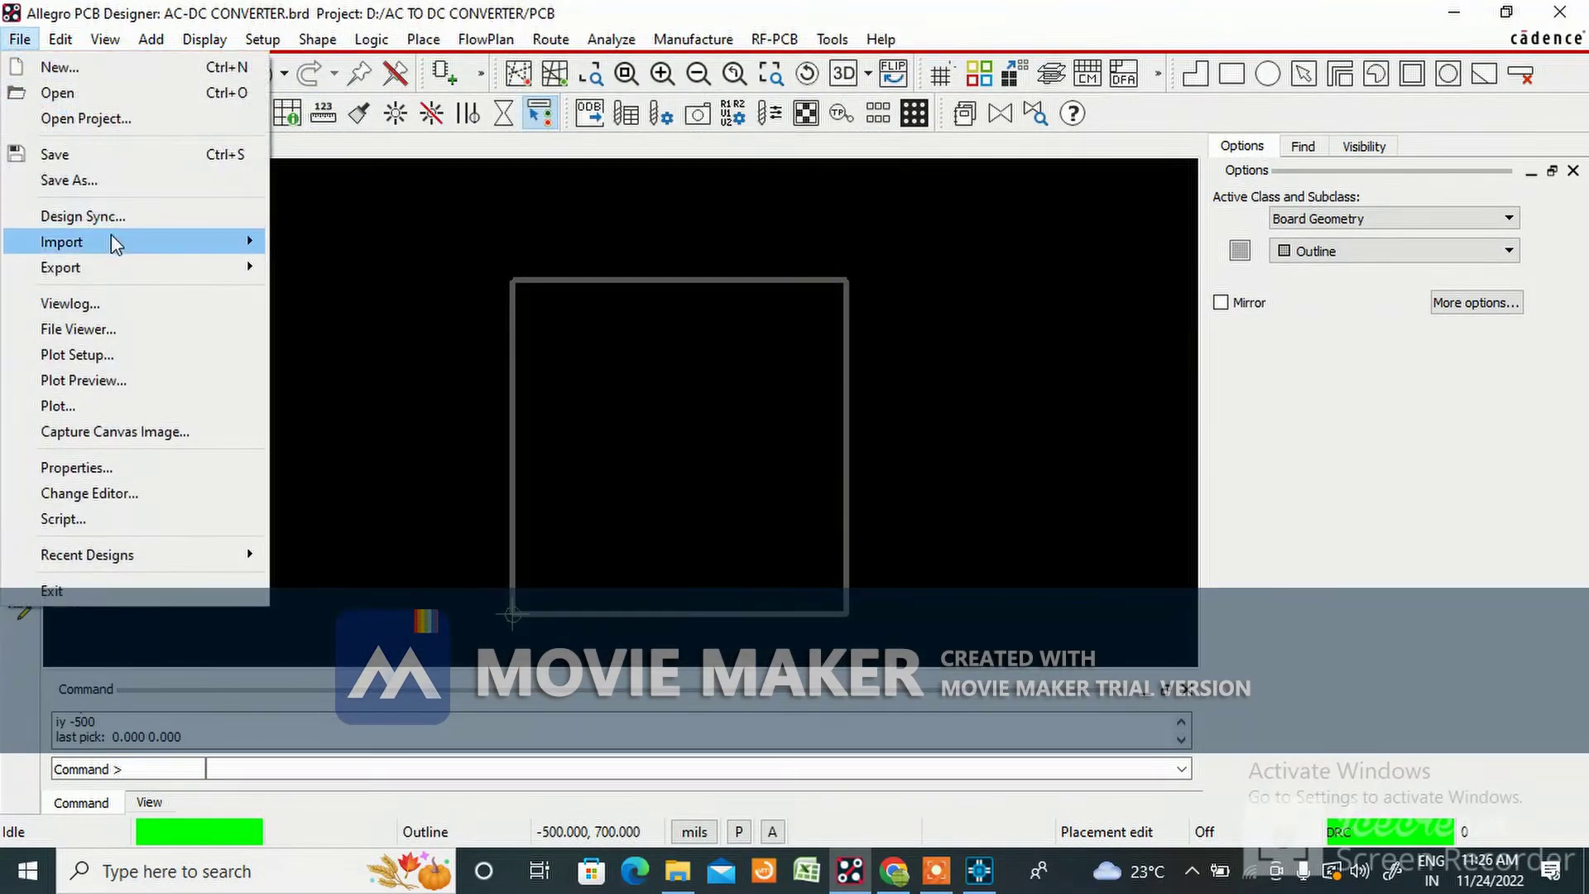
pyautogui.moveTo(116, 242)
pyautogui.click(326, 240)
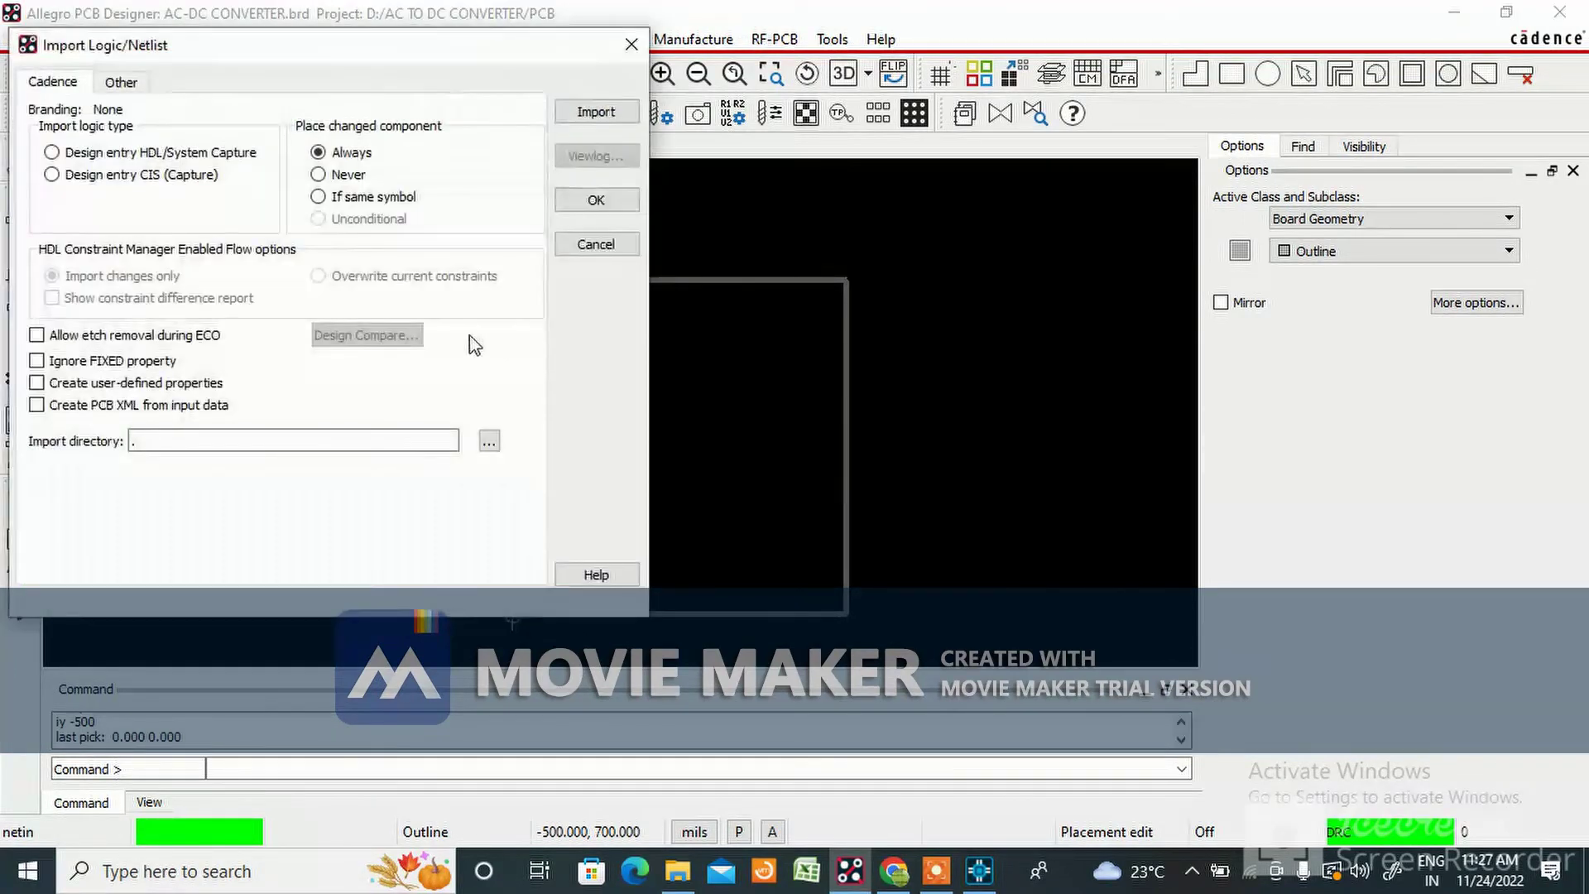
pyautogui.click(489, 442)
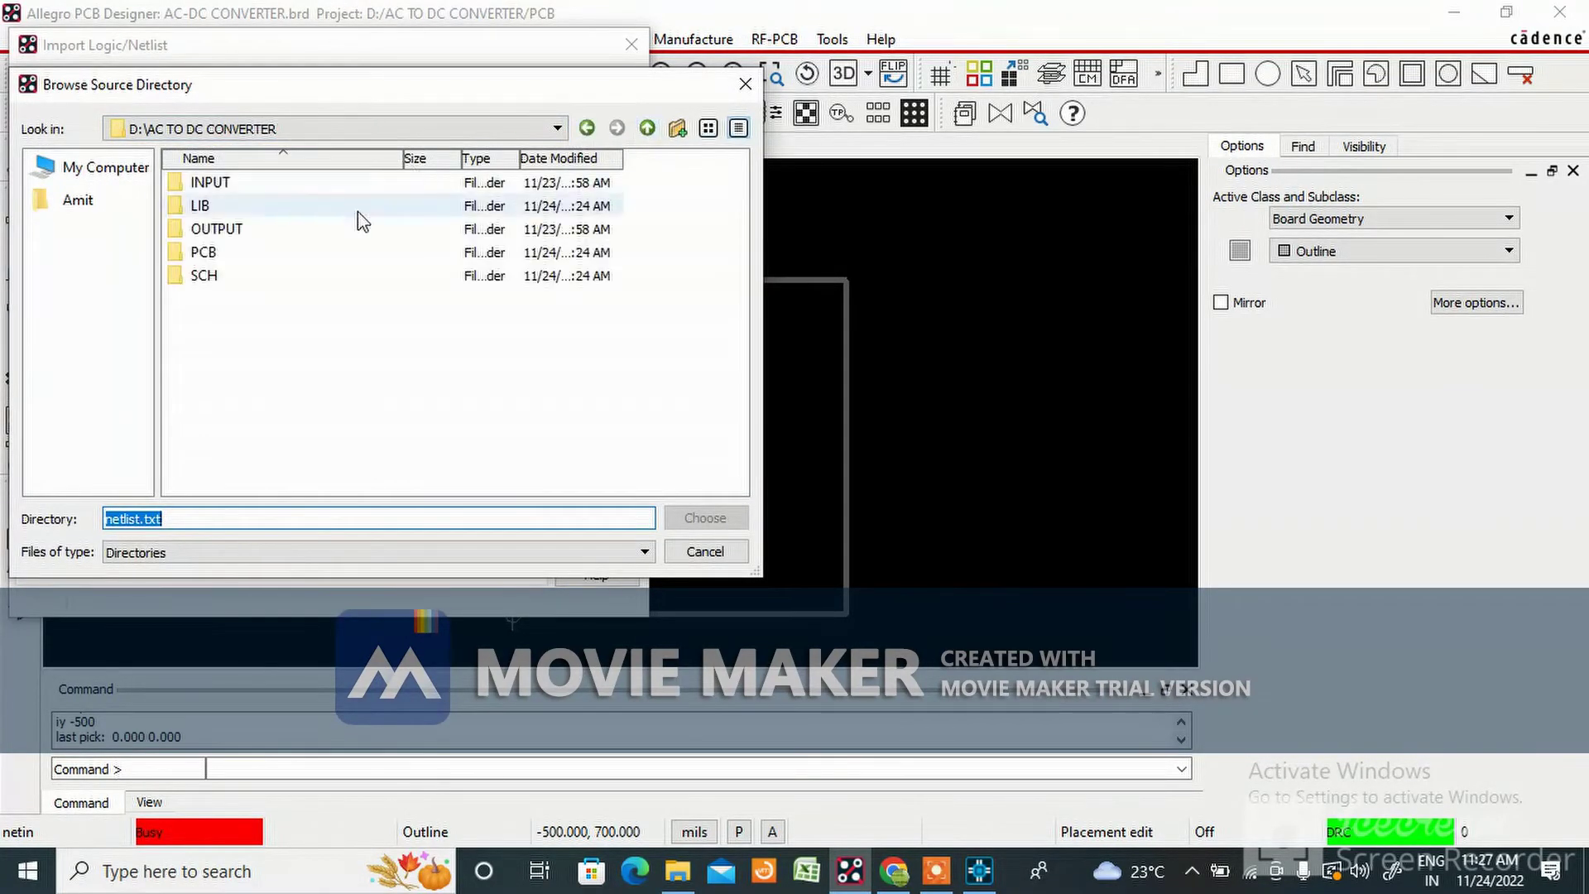
pyautogui.doubleClick(248, 275)
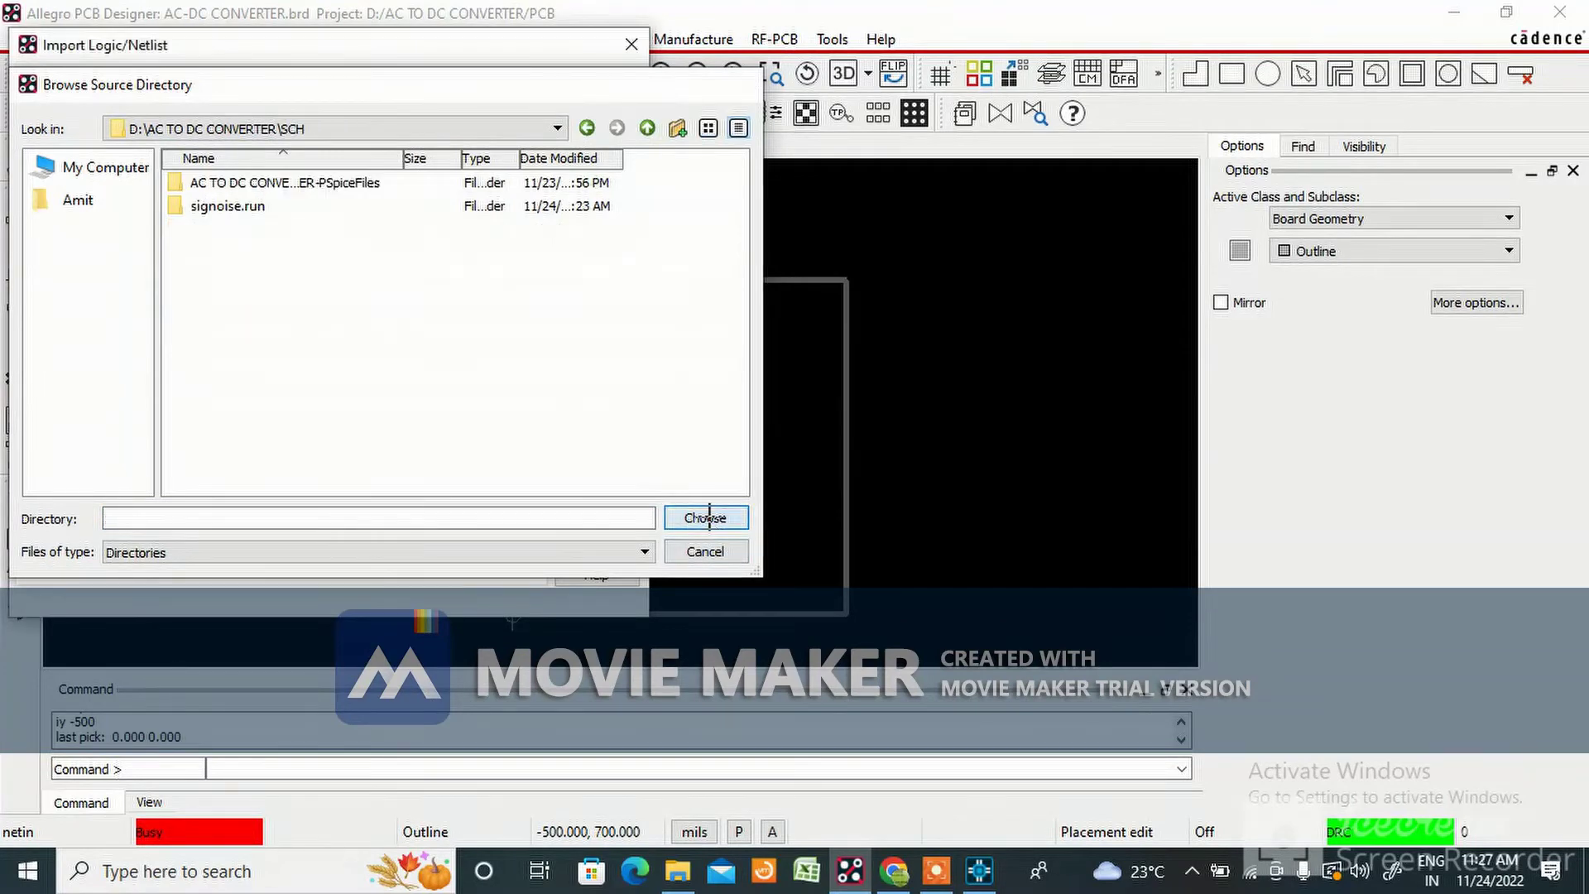
pyautogui.click(705, 519)
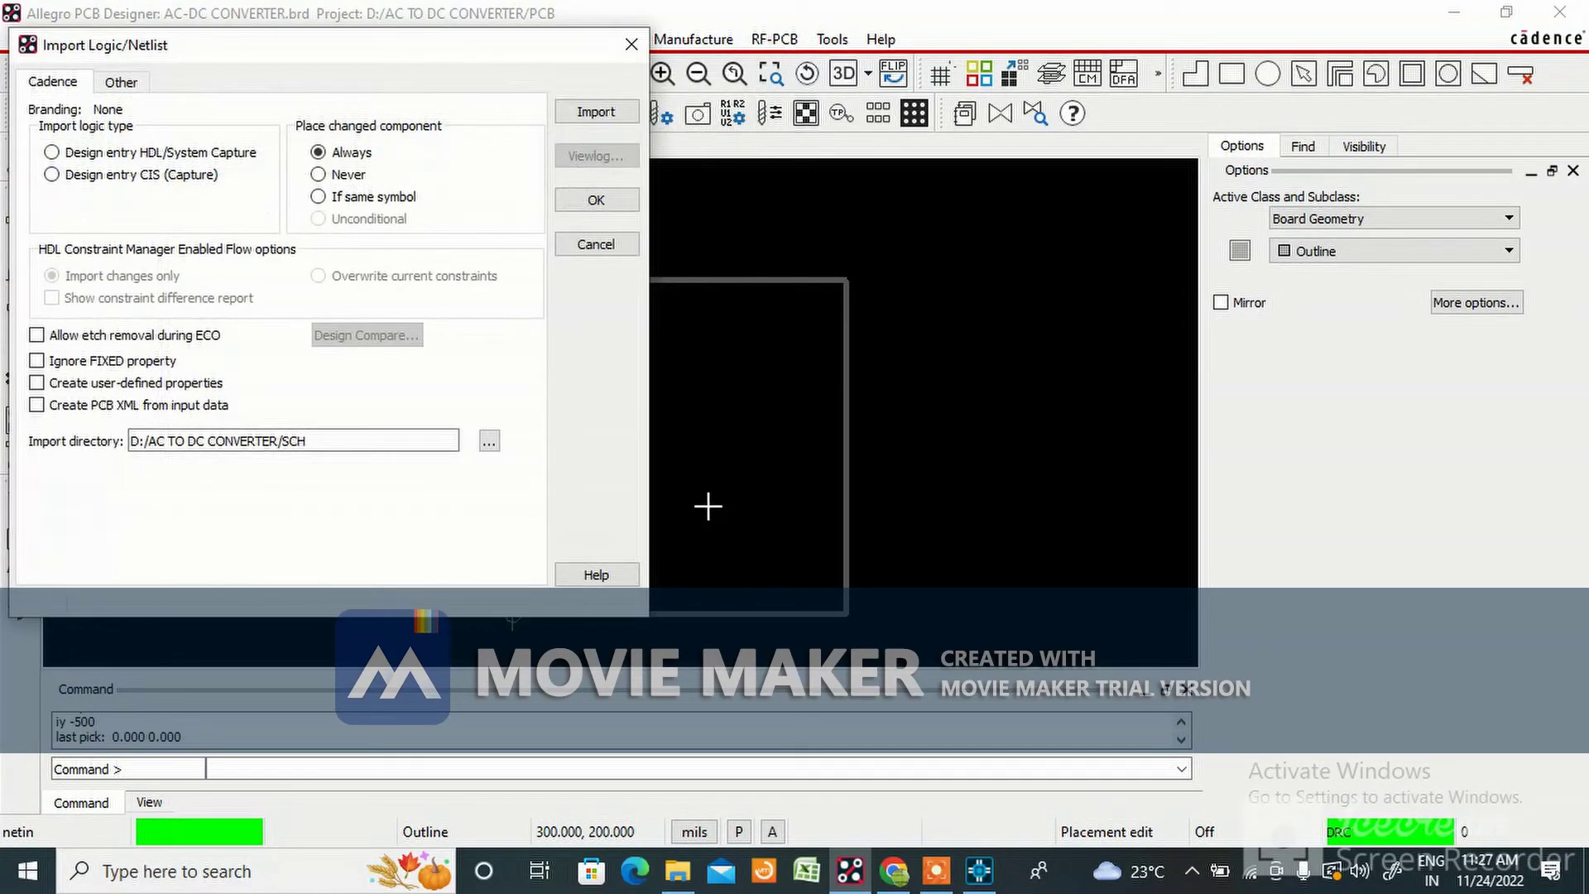
pyautogui.click(608, 120)
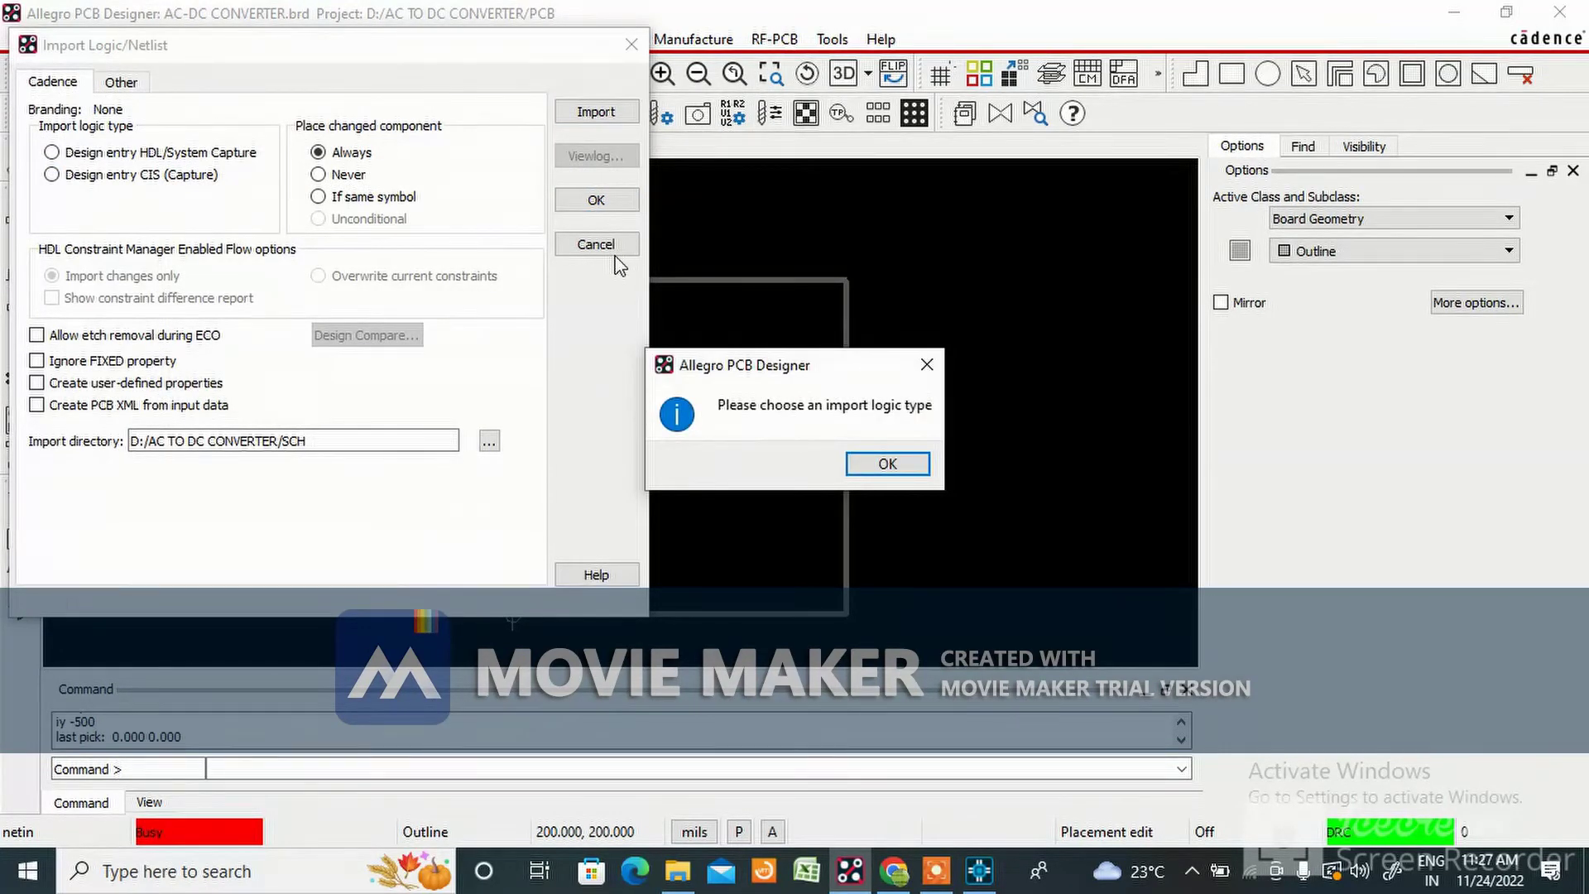
pyautogui.click(898, 466)
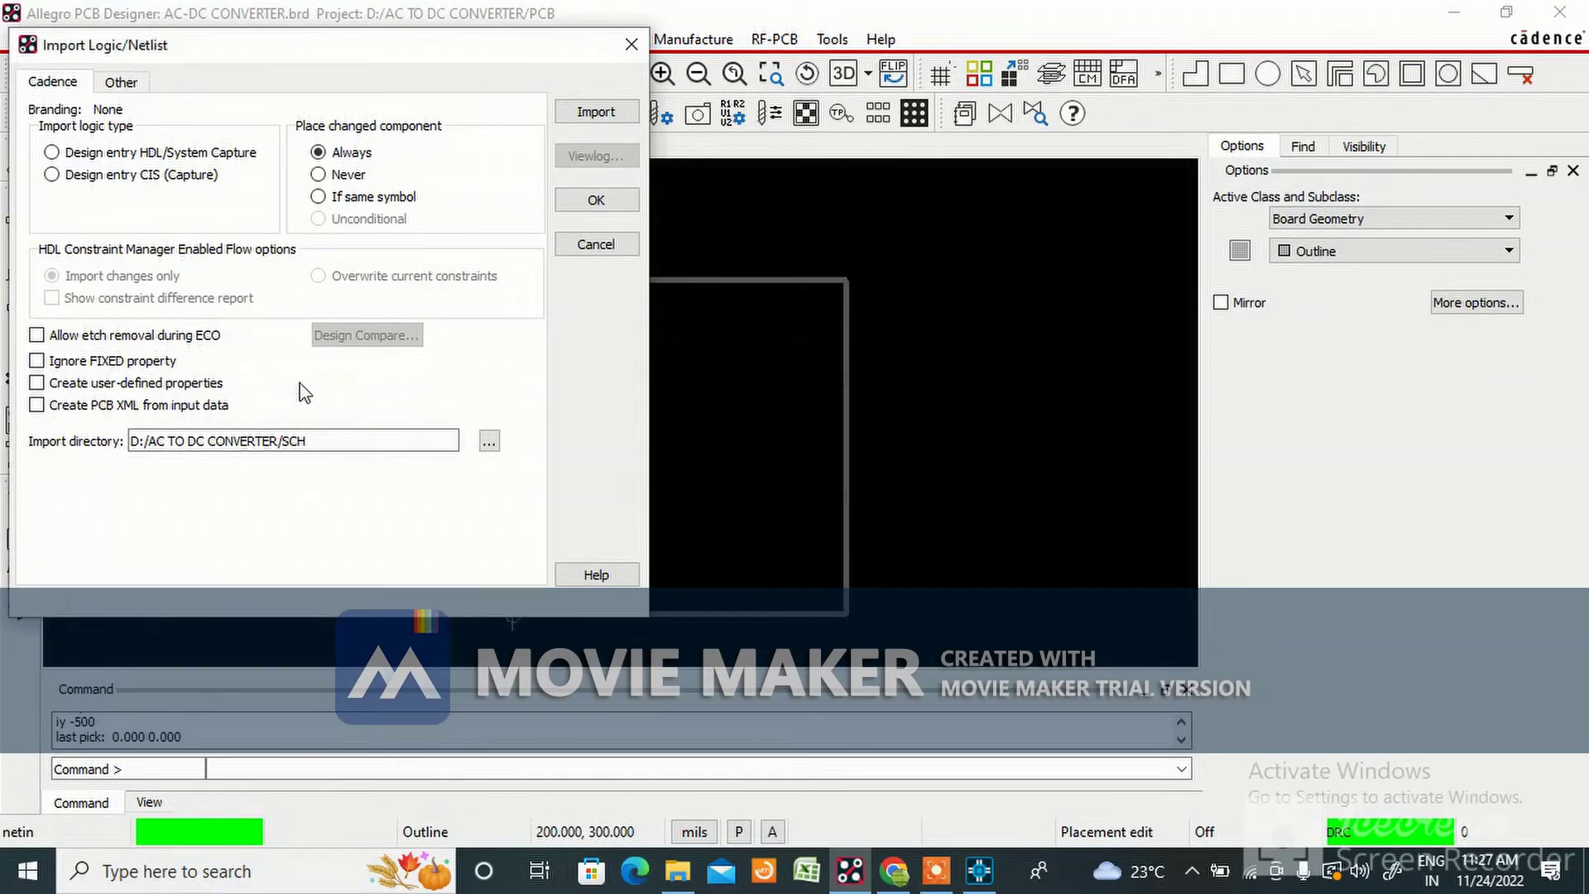
# Try the netlist import with the logic type set to Design entry CIS (Capture), and review the netrev log
pyautogui.click(52, 175)
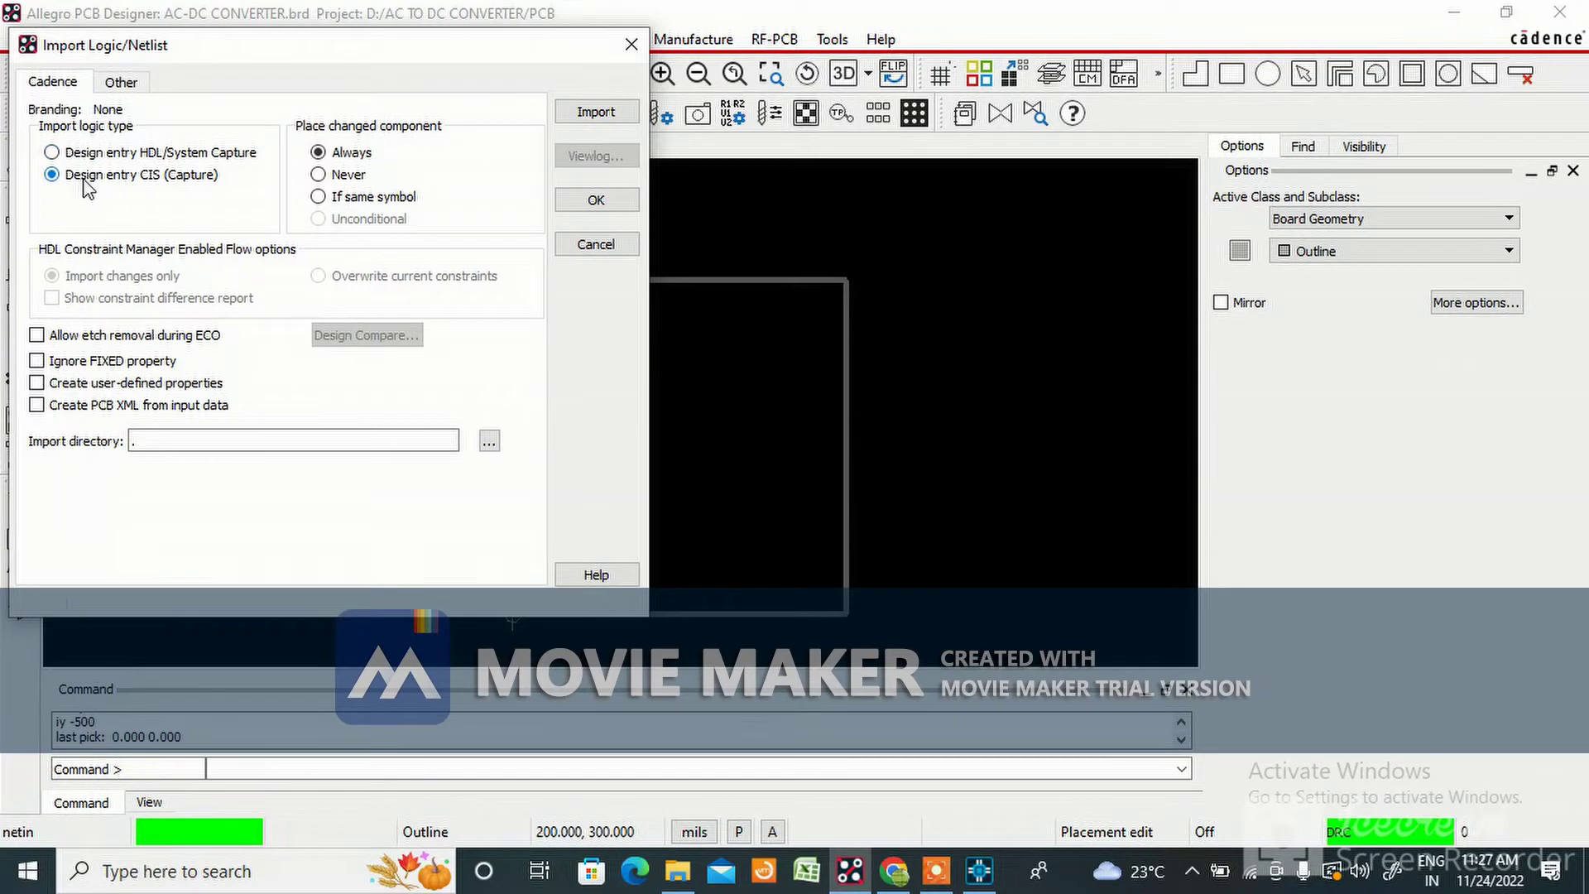
pyautogui.click(596, 113)
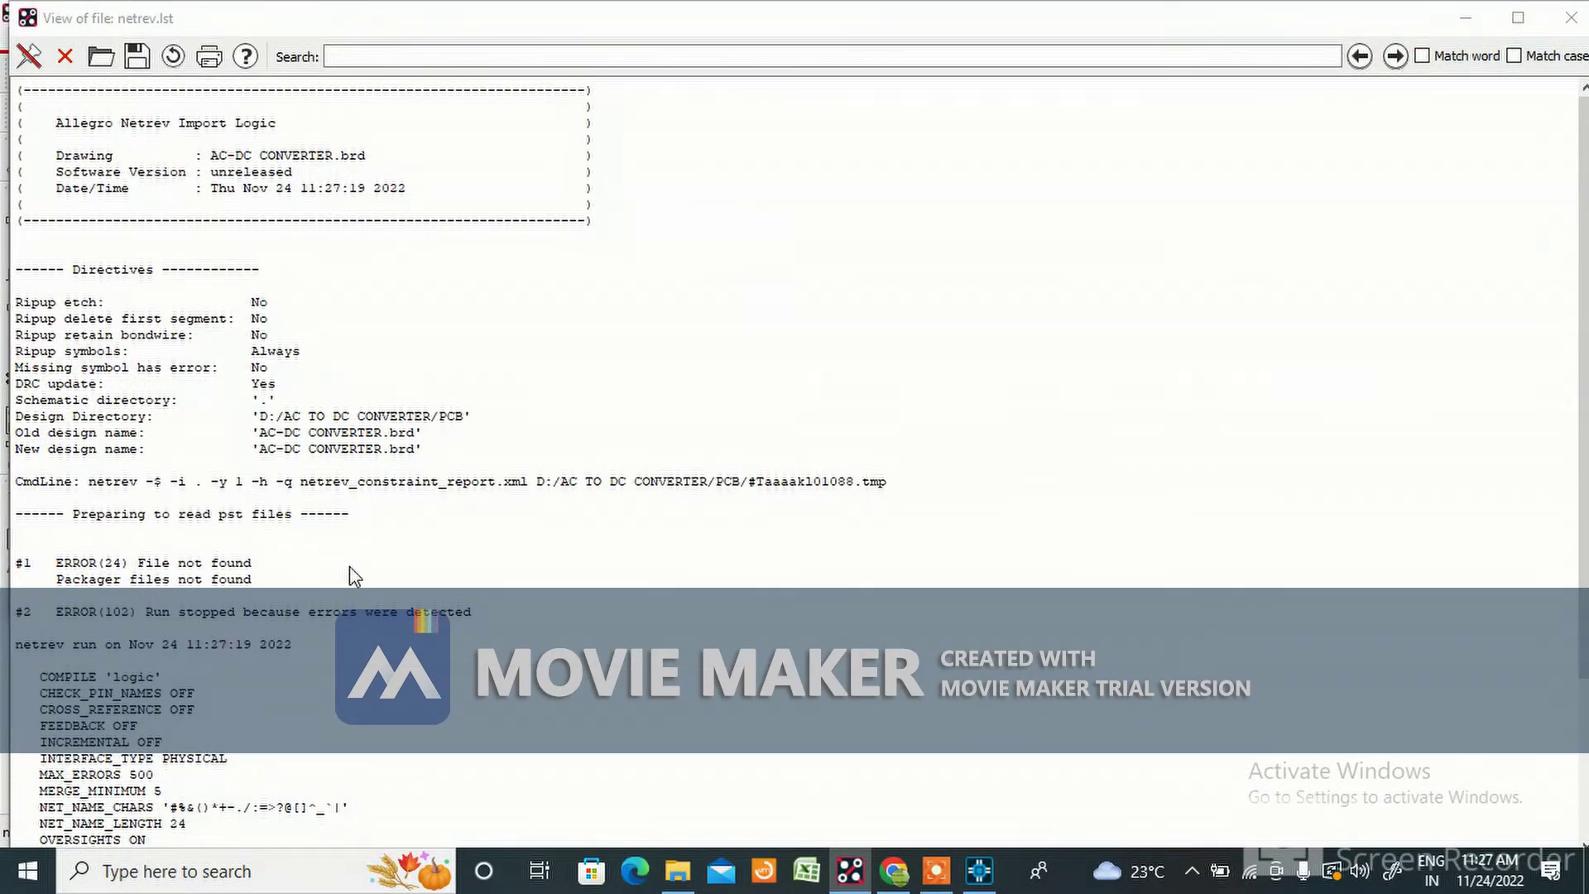
pyautogui.scroll(-1, 355, 576)
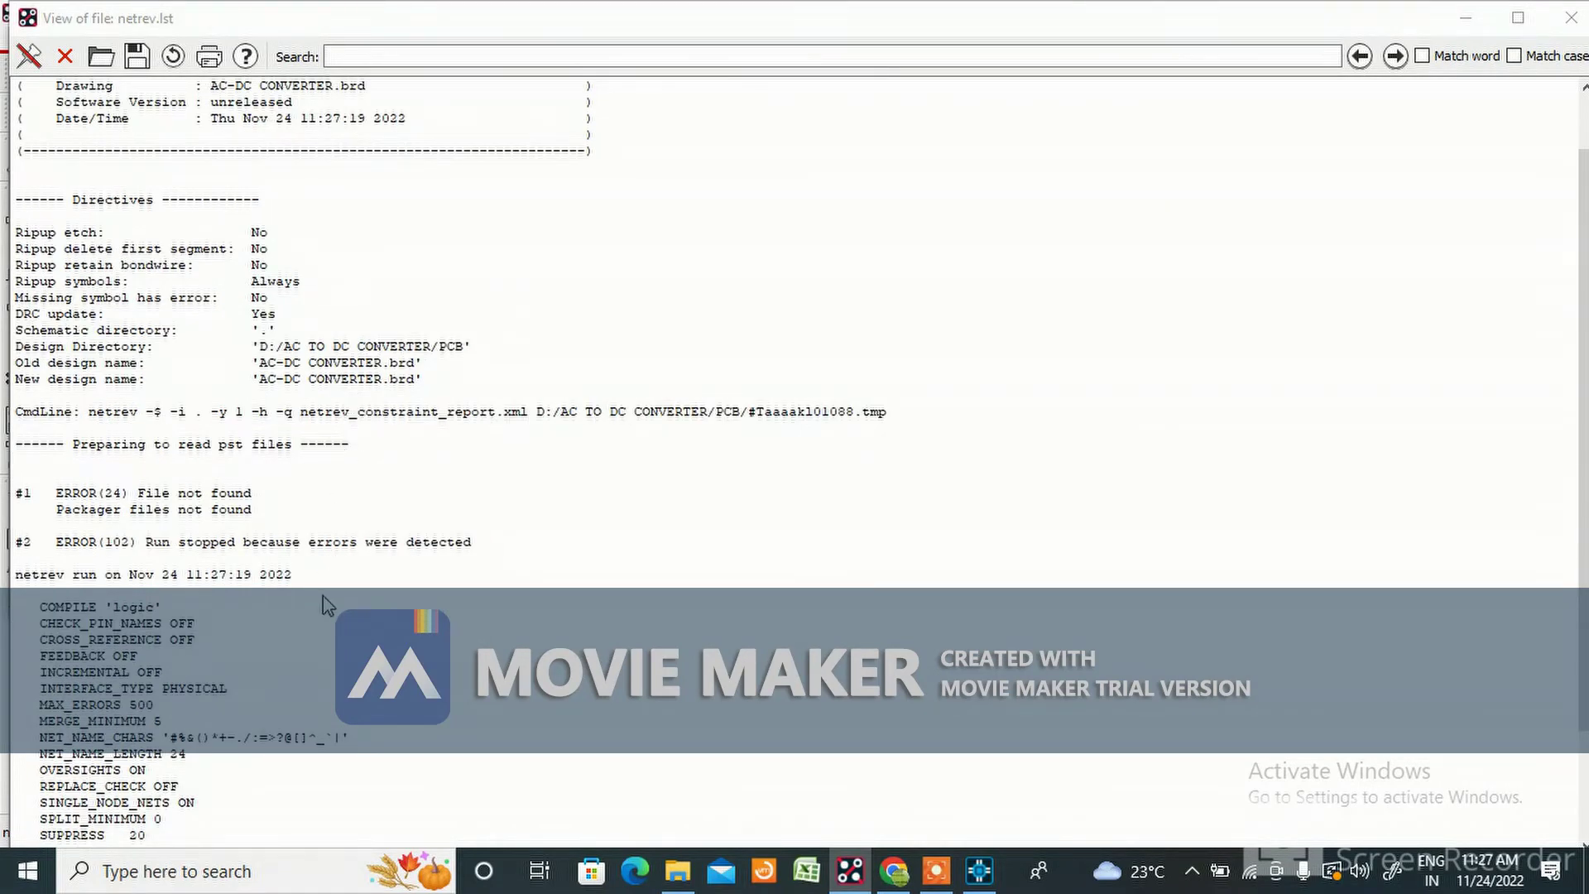
pyautogui.scroll(-3, 327, 604)
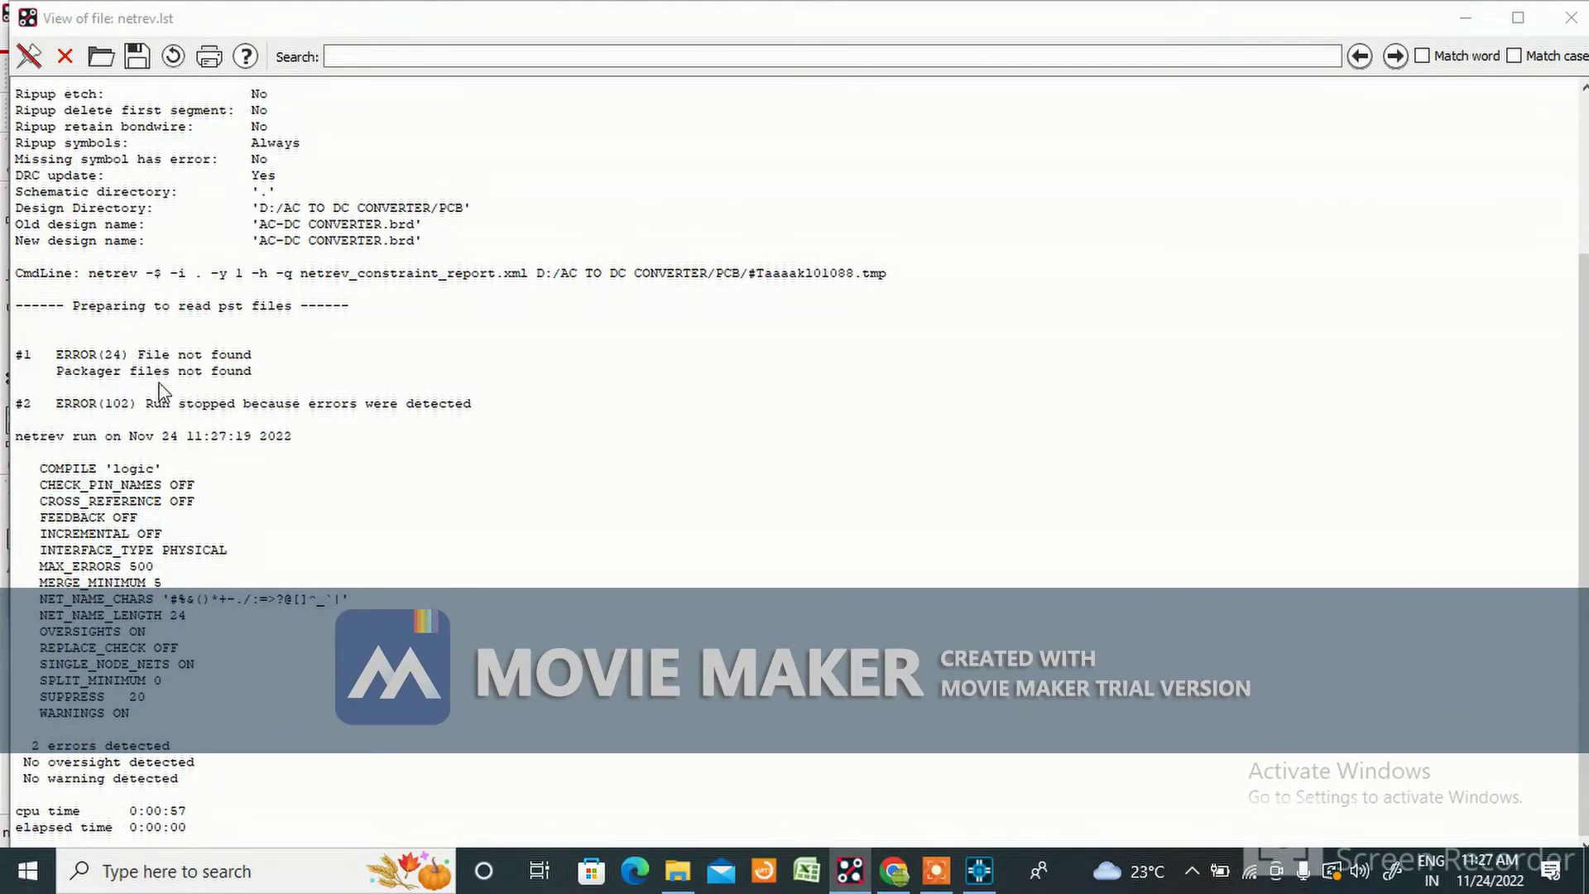
pyautogui.click(1572, 20)
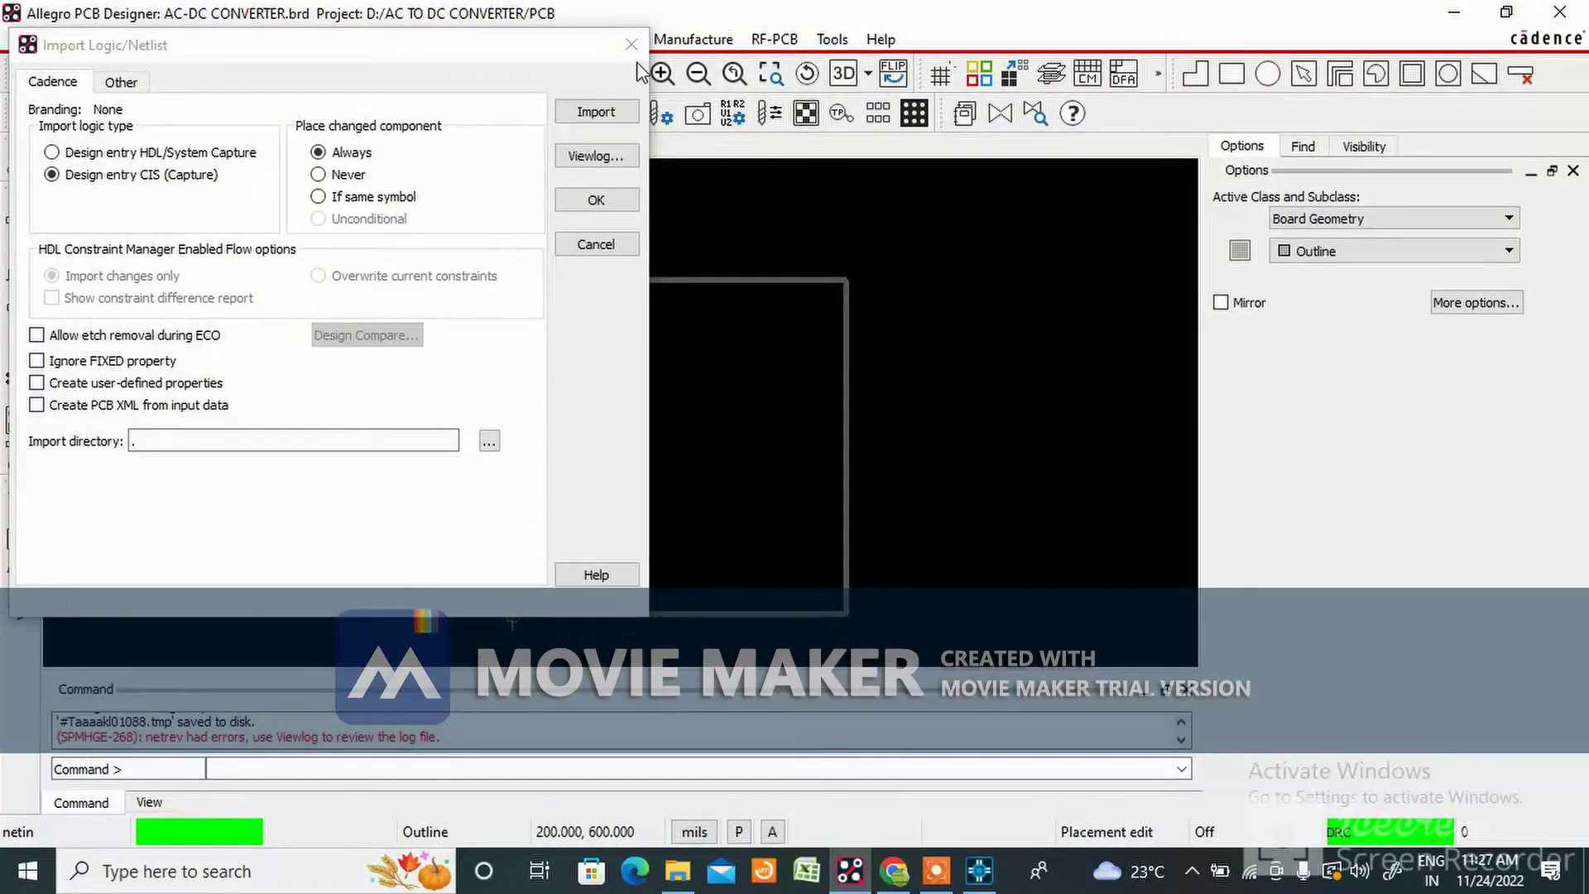
# Browse to the D:/AC TO DC CONVERTER/SCH folder as the netlist import directory
pyautogui.click(490, 441)
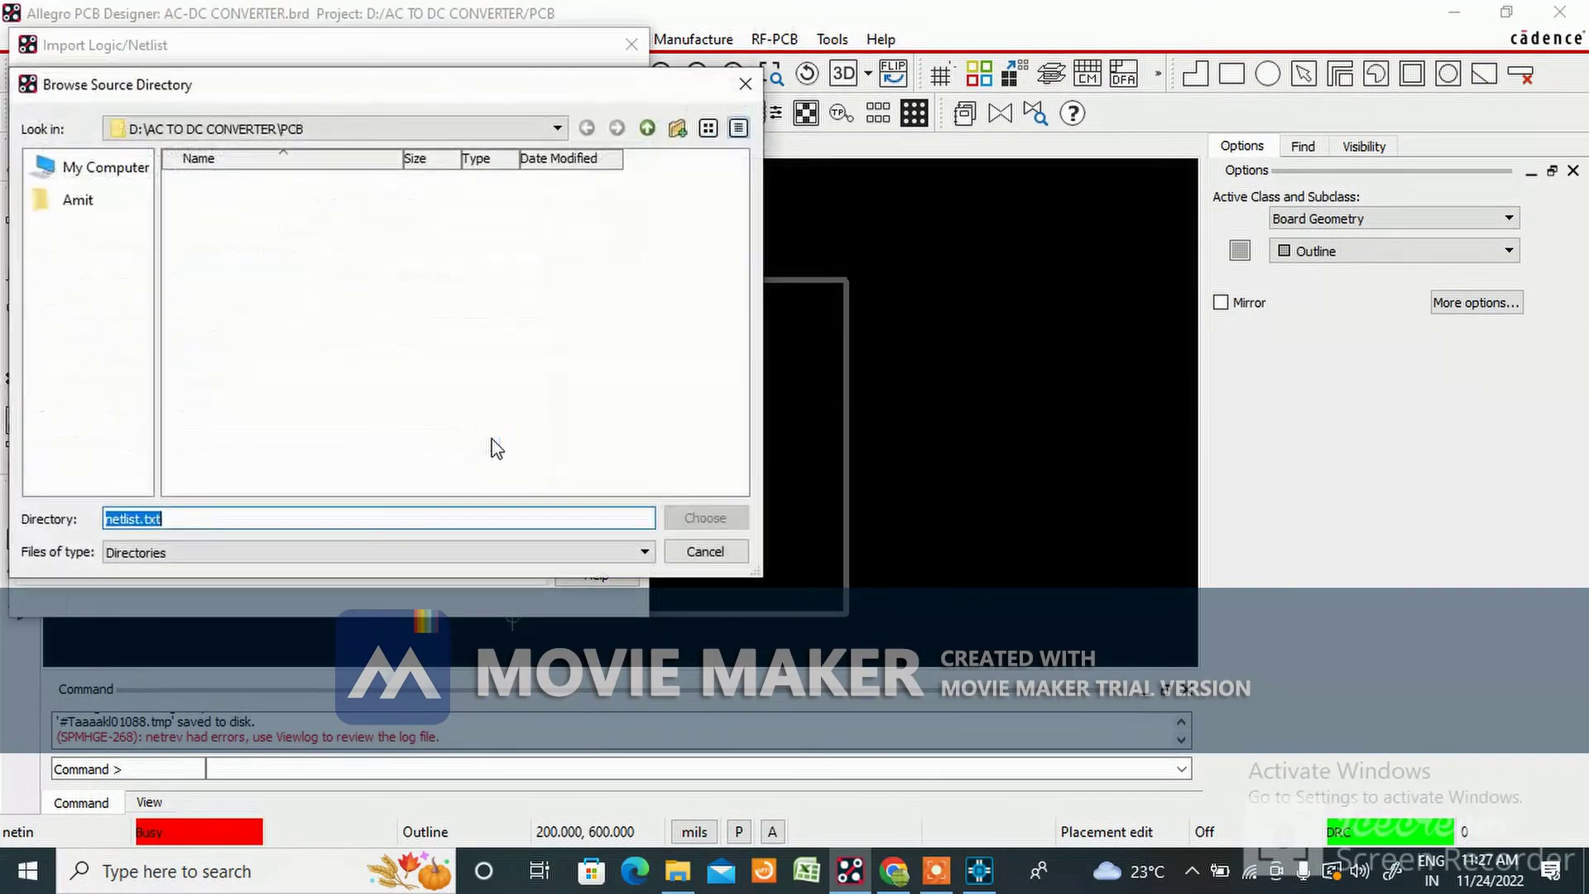
pyautogui.click(647, 127)
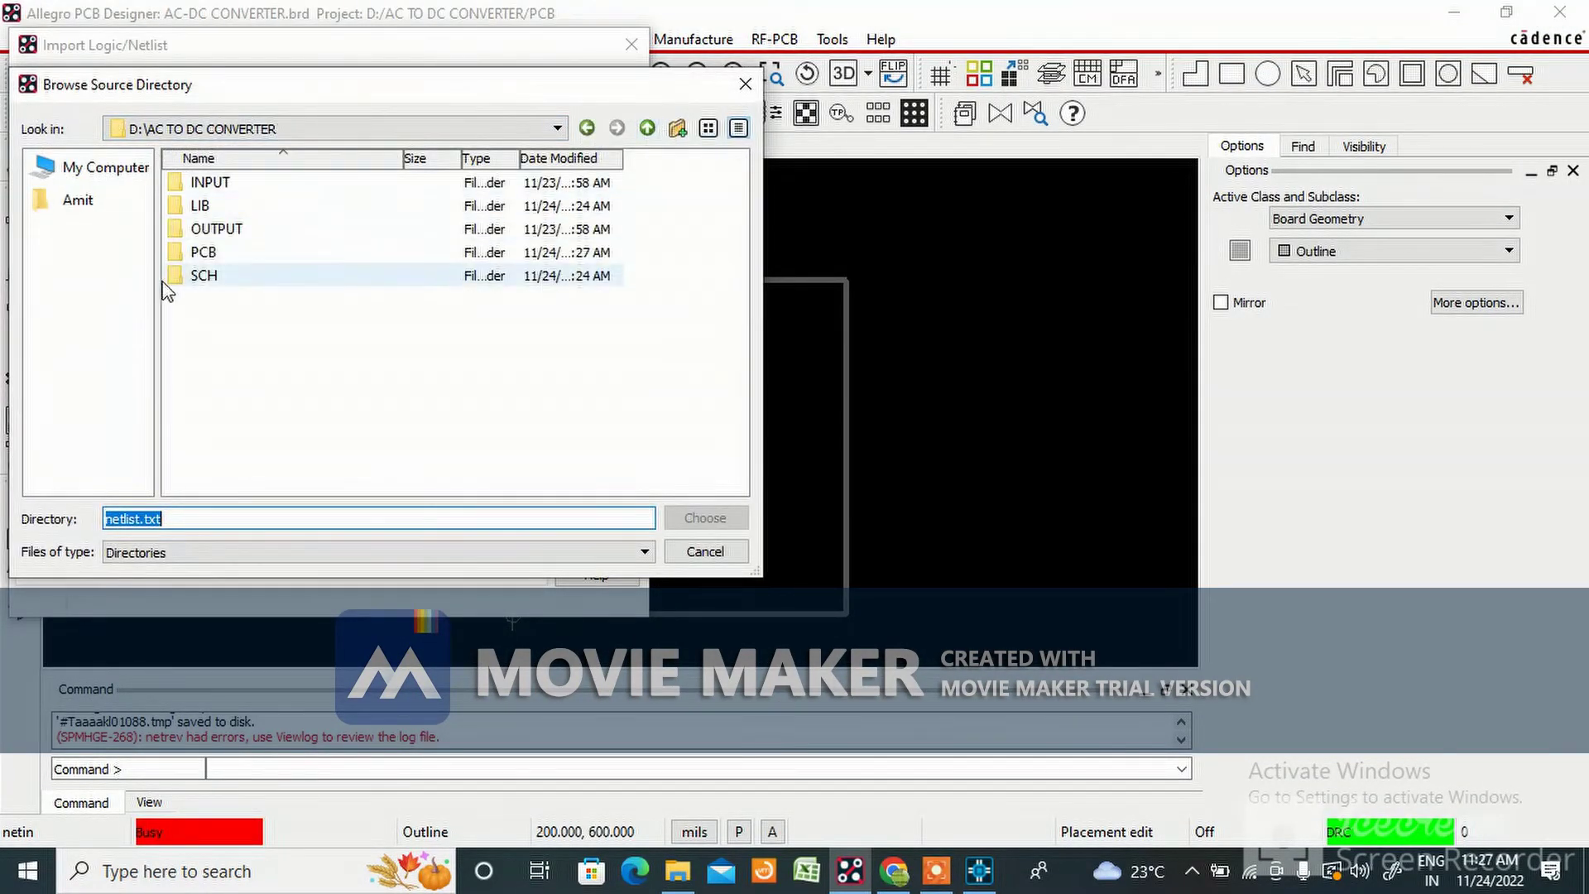
pyautogui.doubleClick(202, 276)
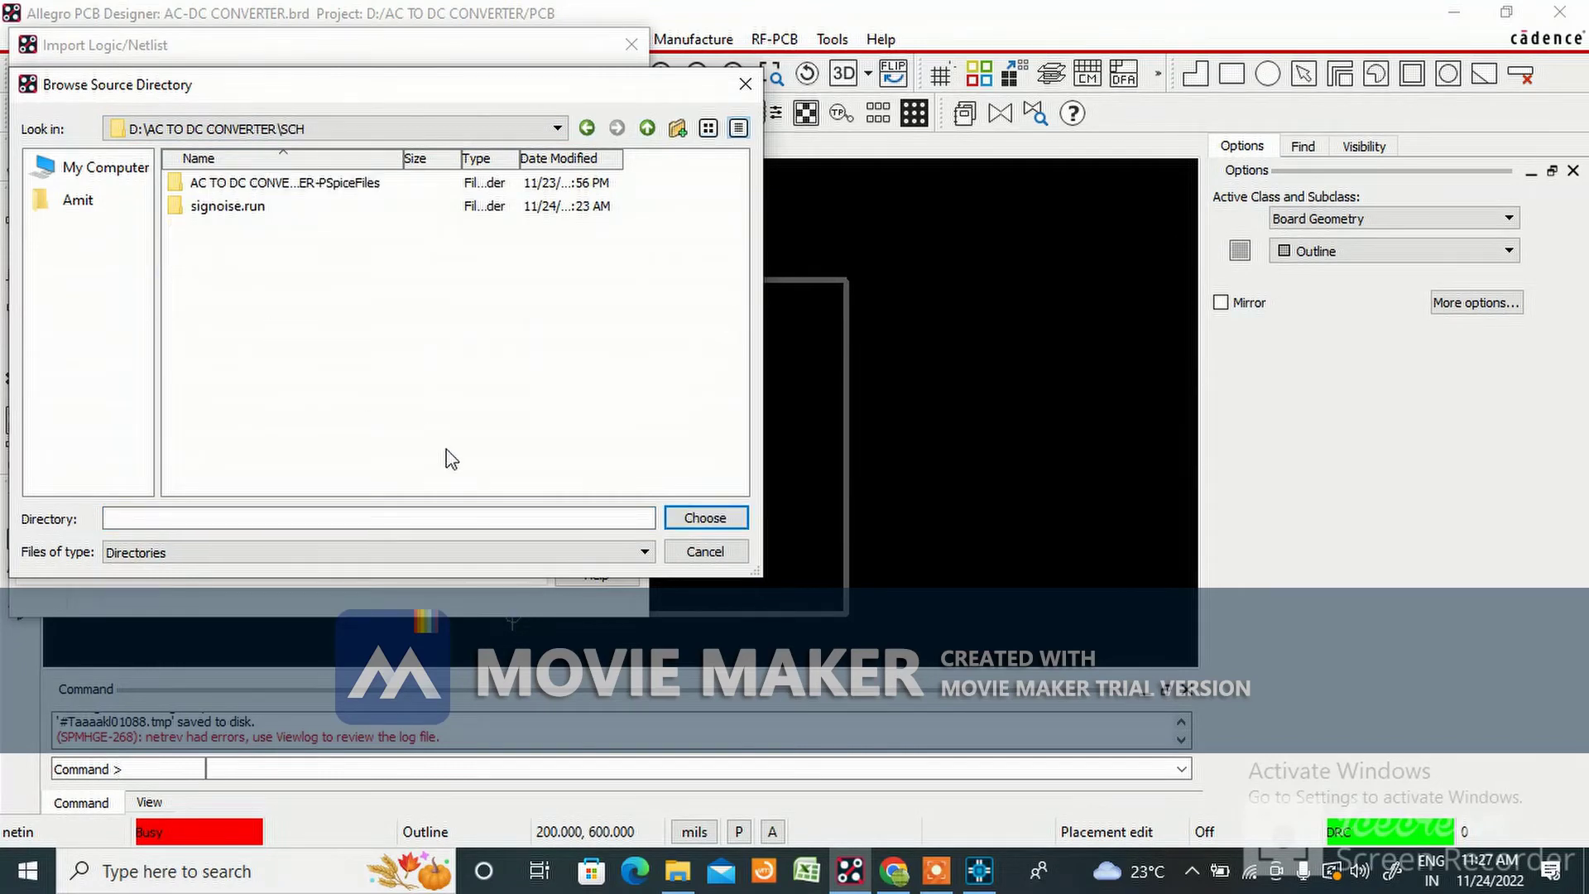
# Examine the trans.dra package symbol's pads and compare them with transformer T1 in the OrCAD Capture schematic
pyautogui.moveTo(869, 884)
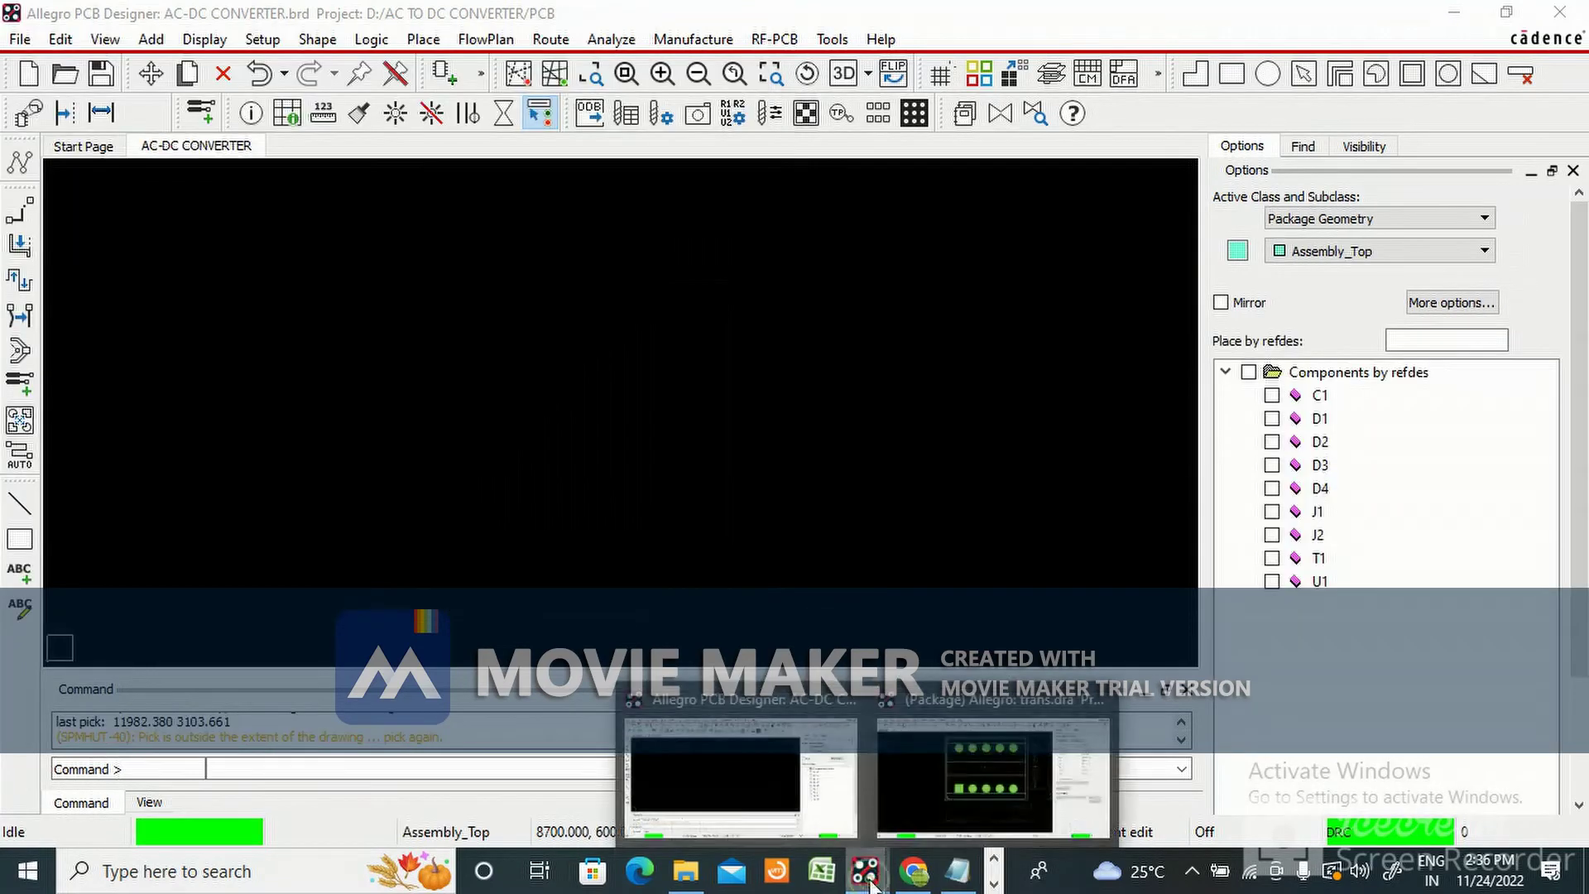
pyautogui.click(993, 778)
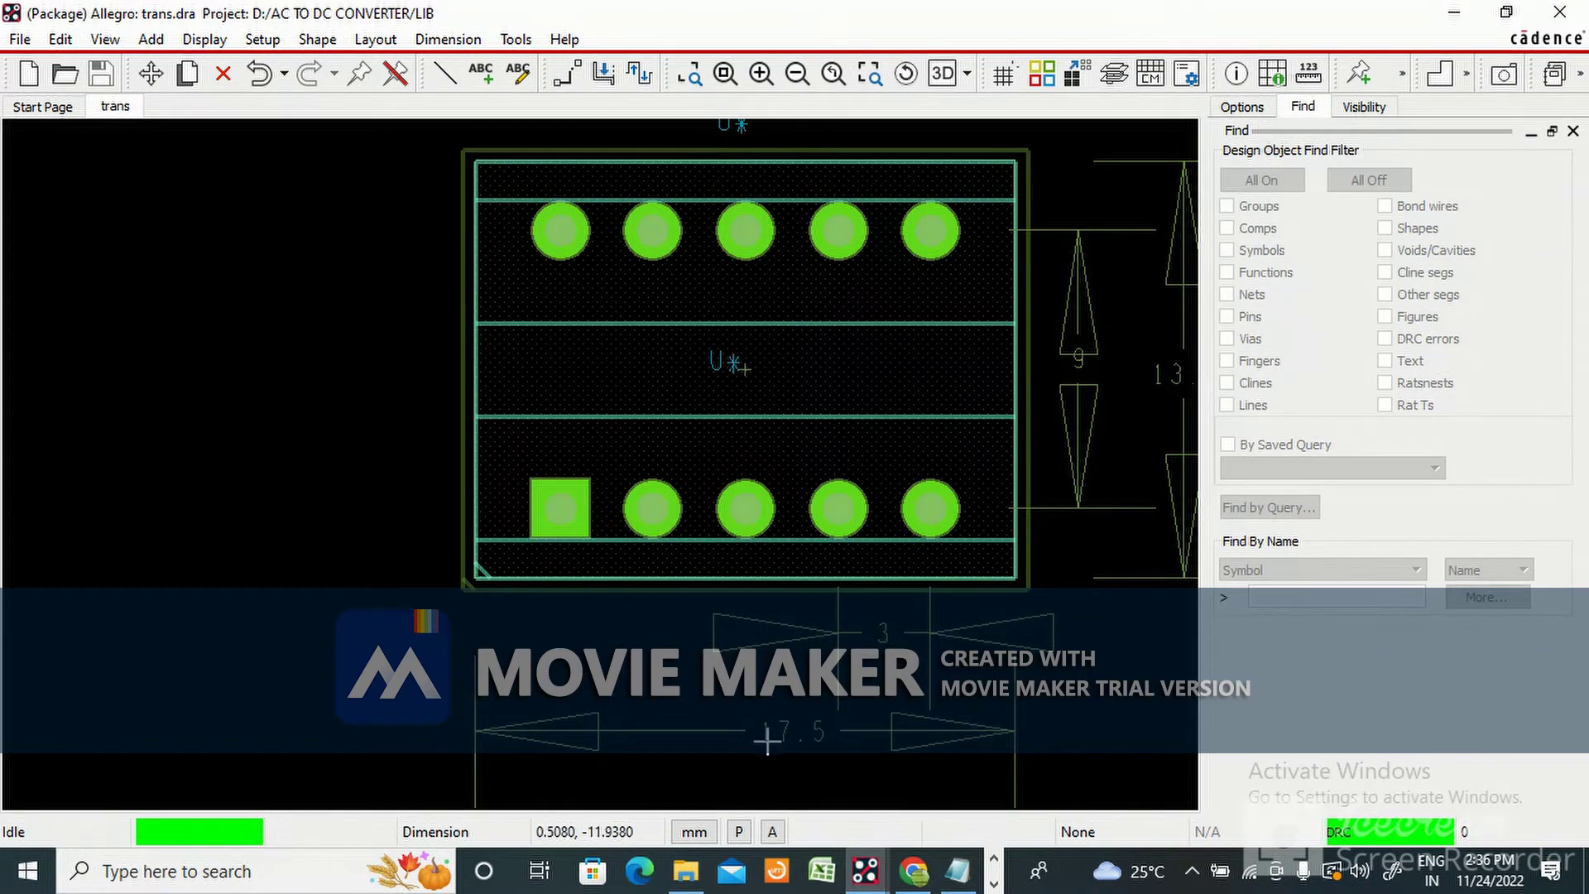
pyautogui.click(995, 884)
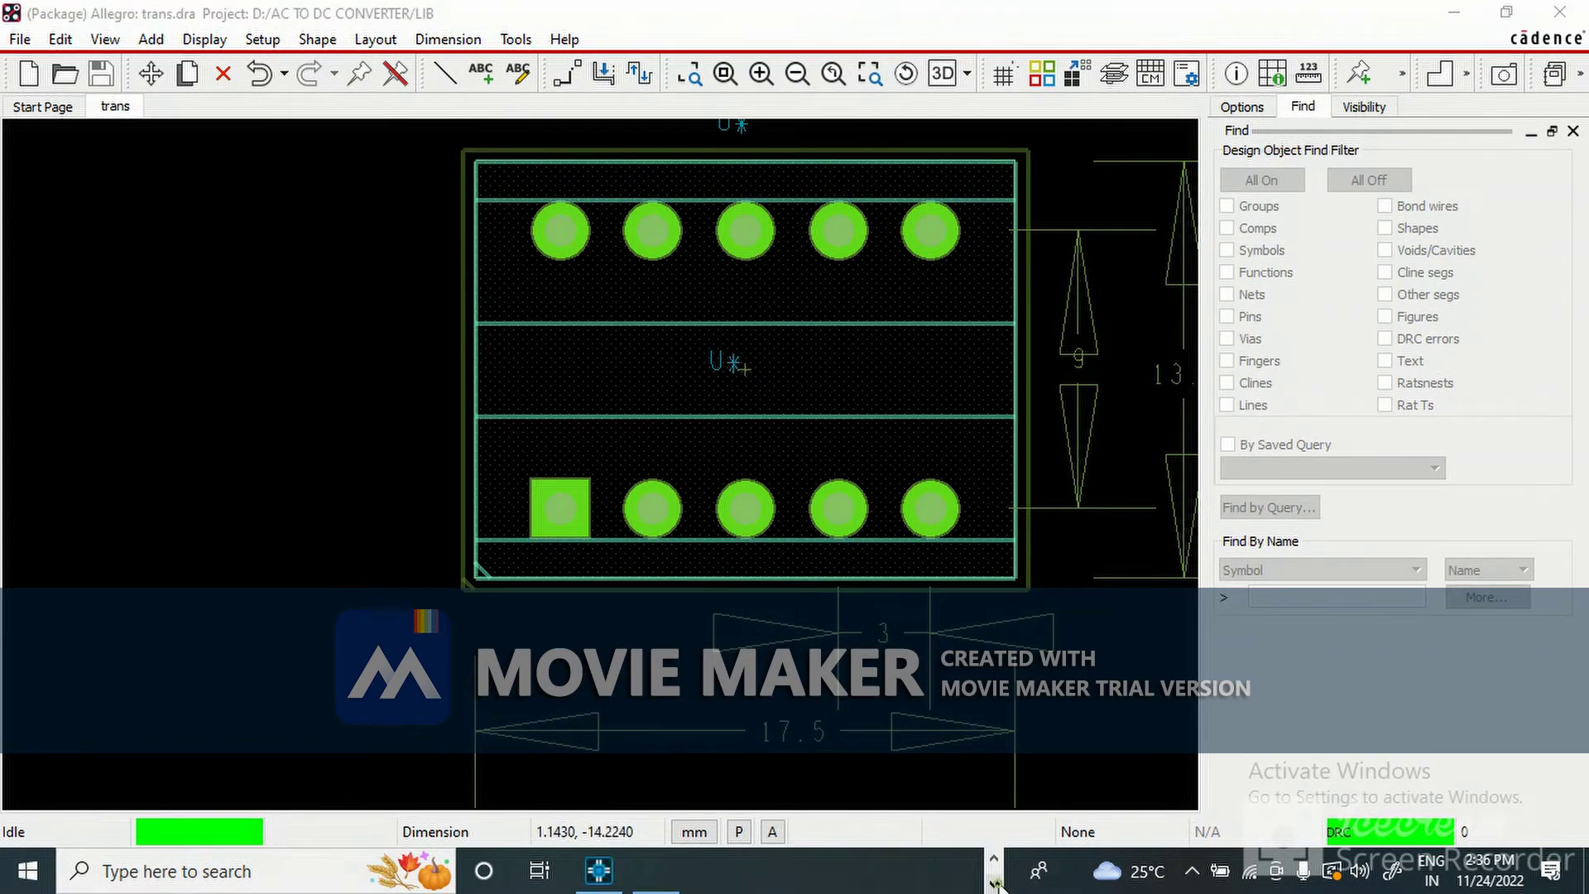
pyautogui.click(598, 871)
pyautogui.click(523, 534)
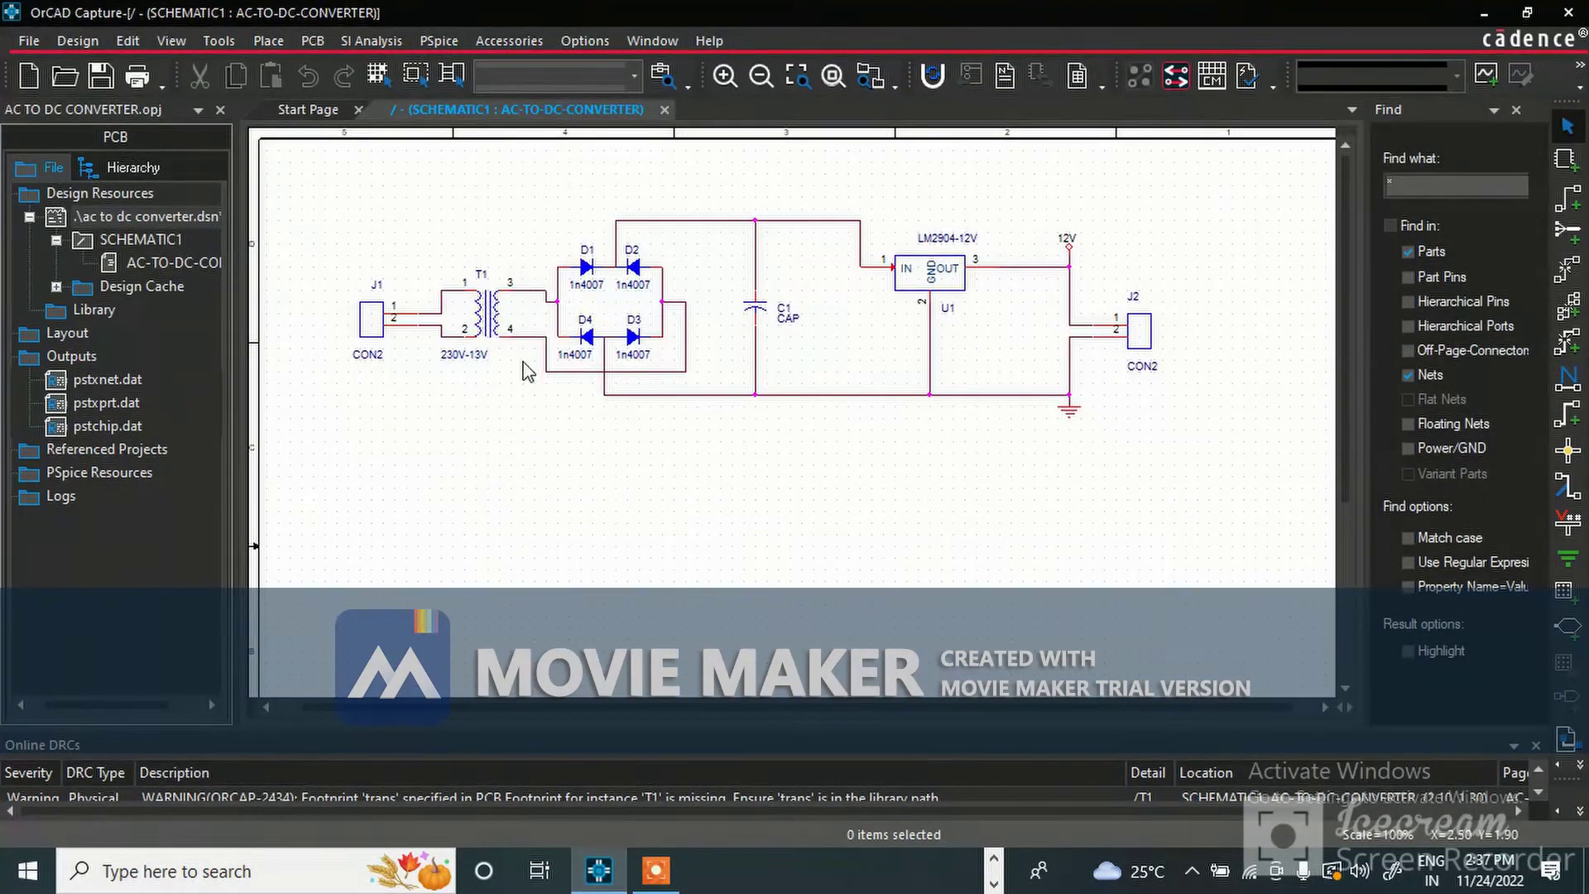
pyautogui.click(994, 857)
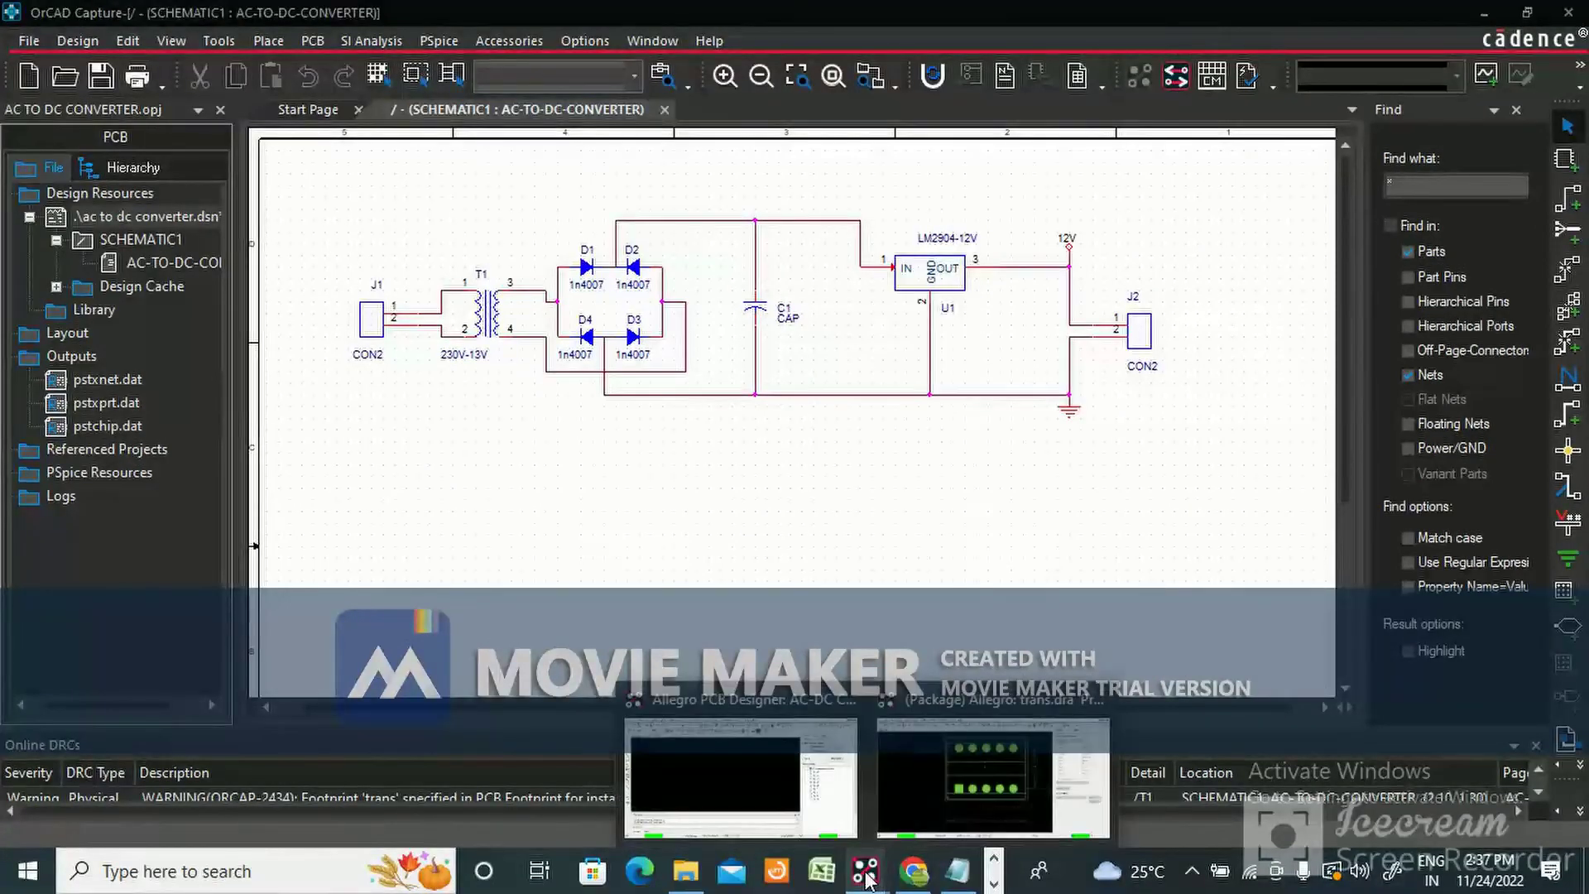
pyautogui.click(921, 800)
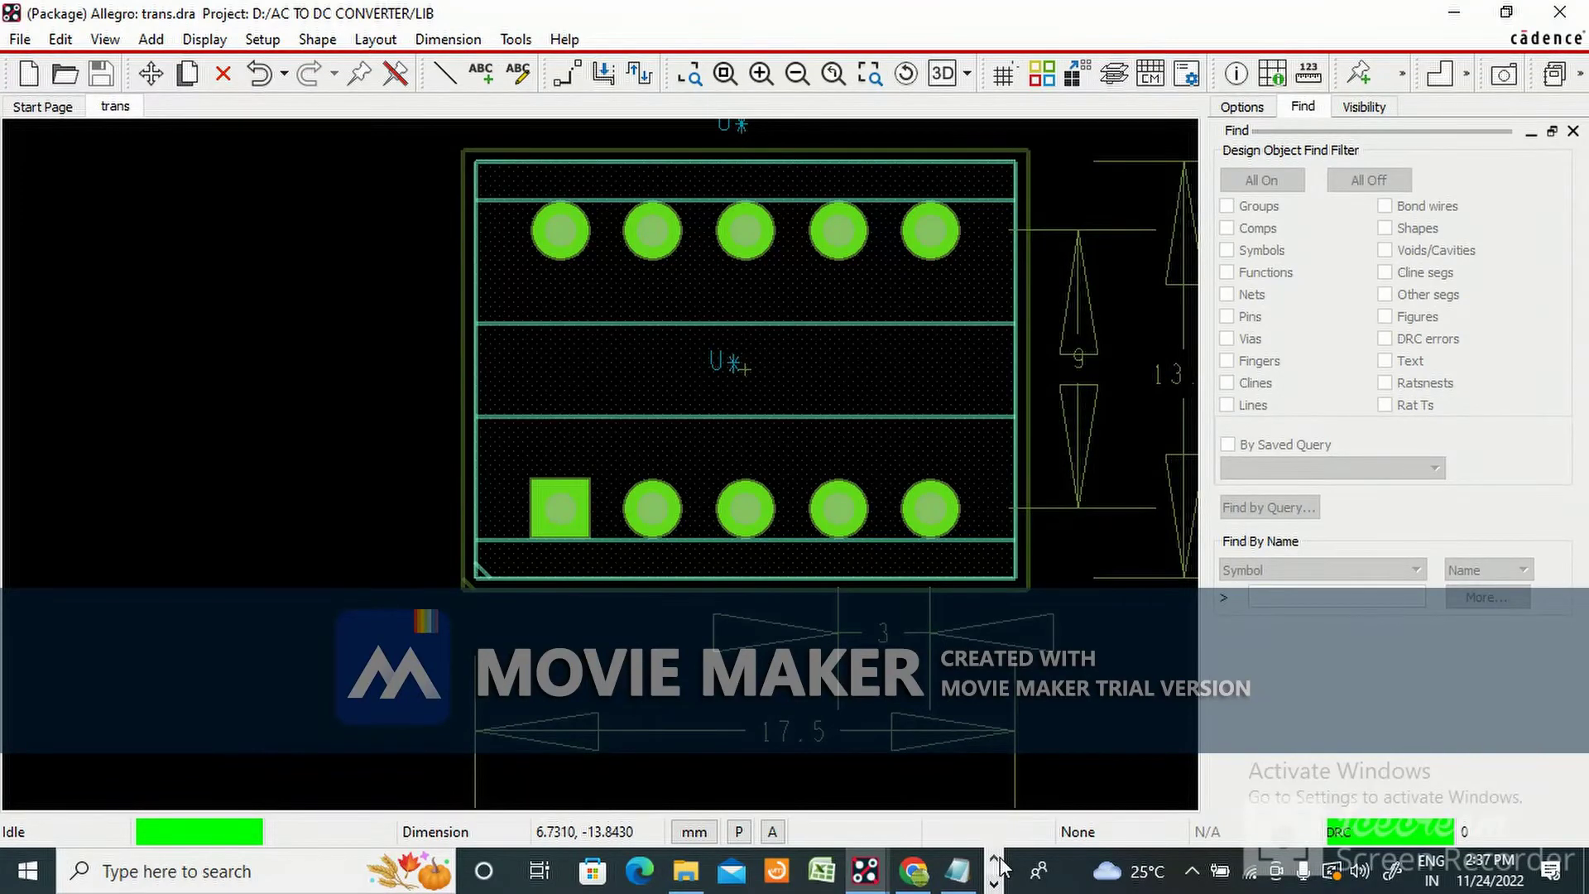
pyautogui.click(994, 883)
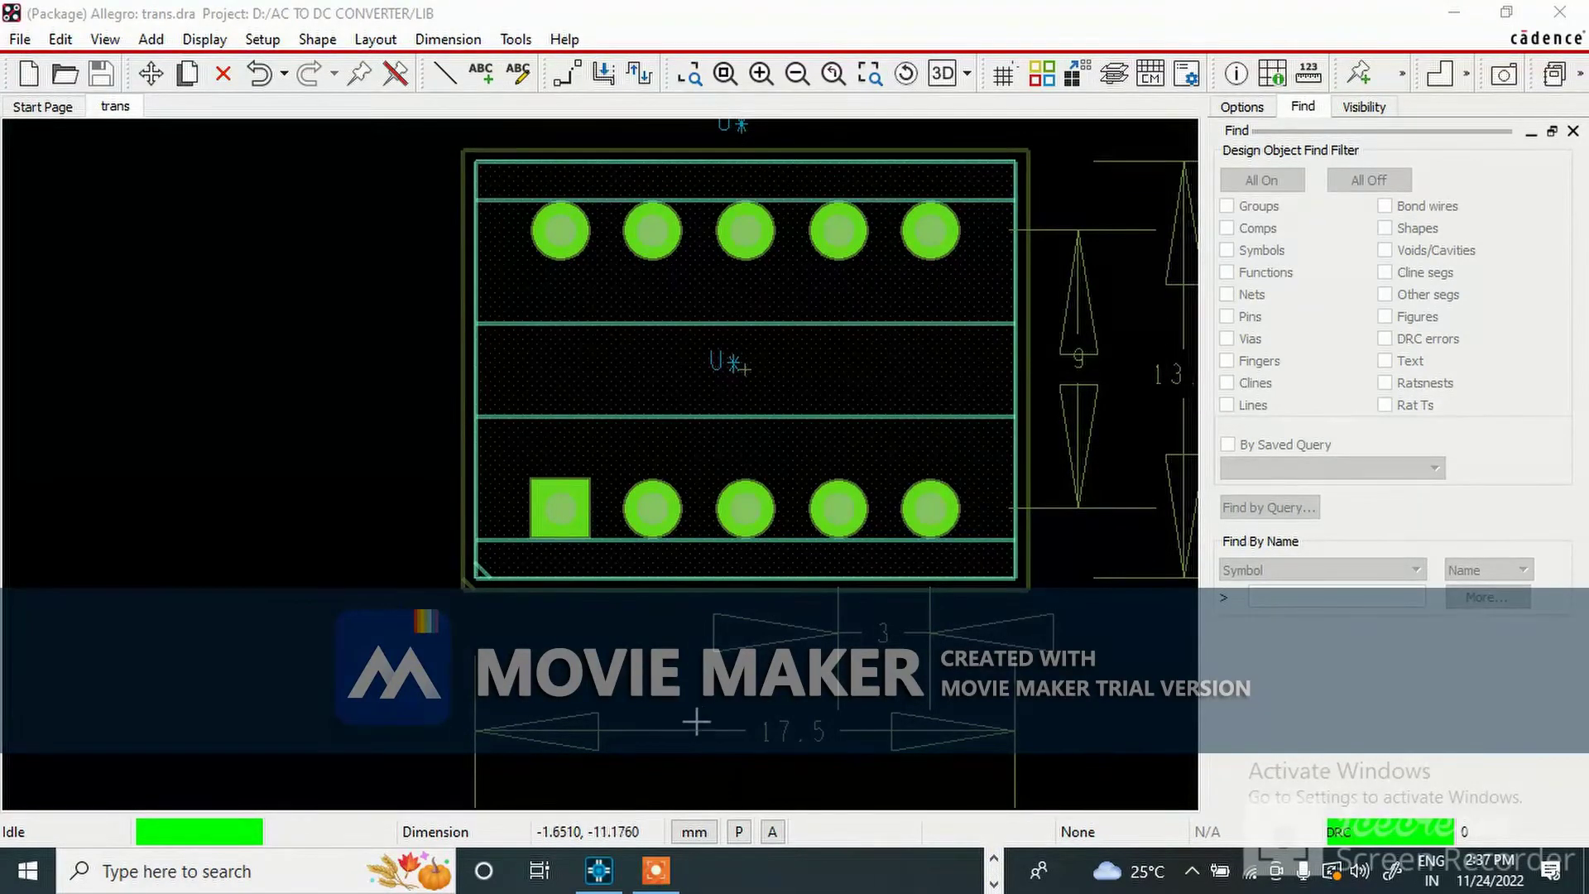
pyautogui.click(596, 869)
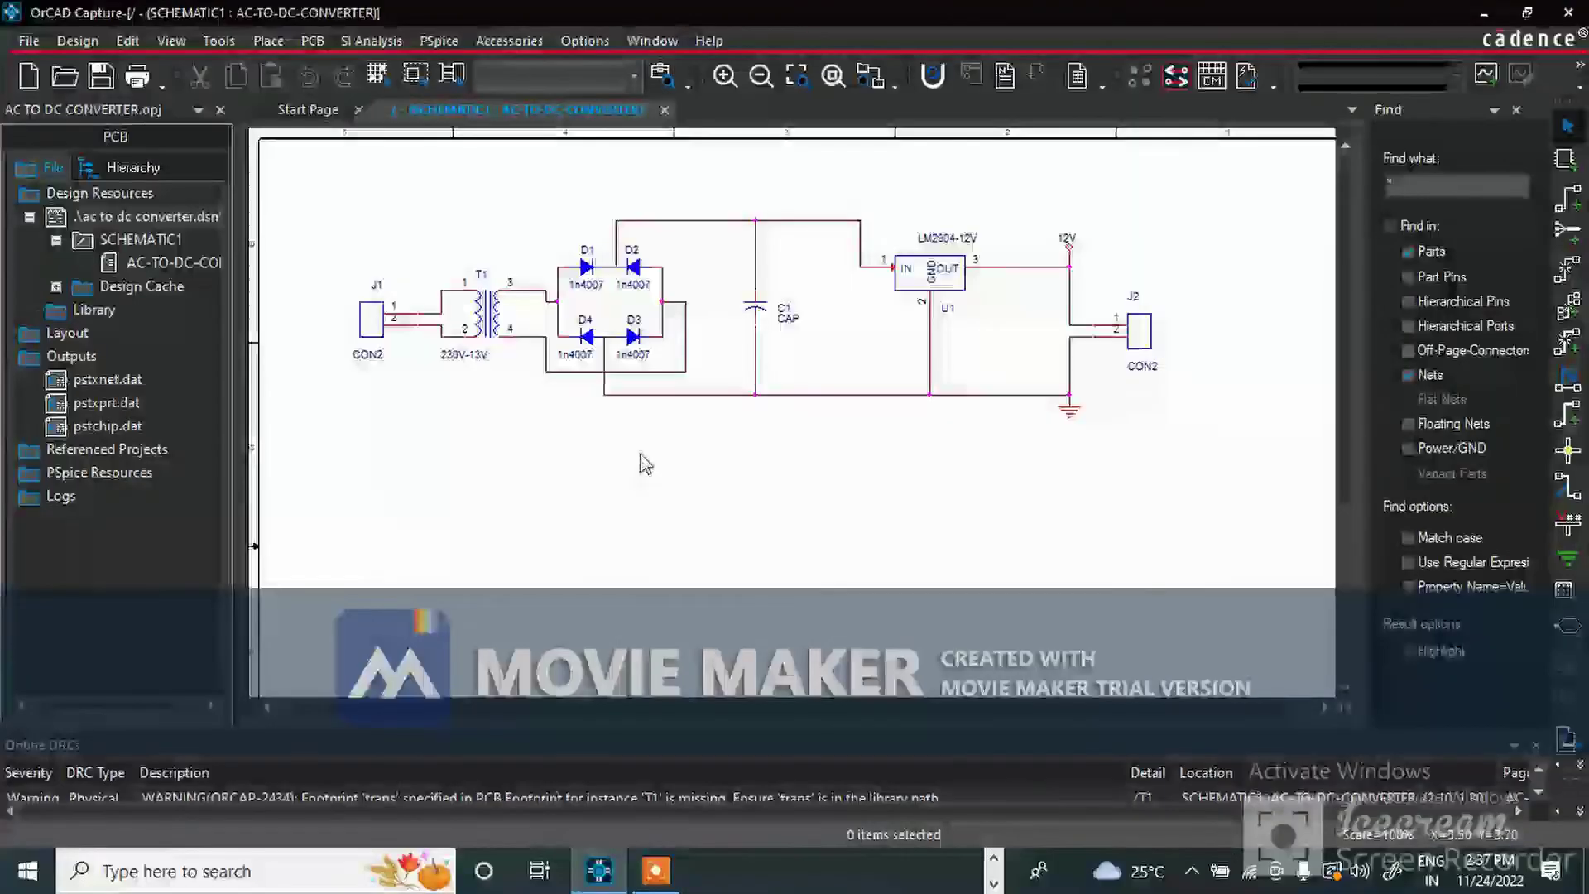
pyautogui.click(1005, 76)
pyautogui.click(865, 745)
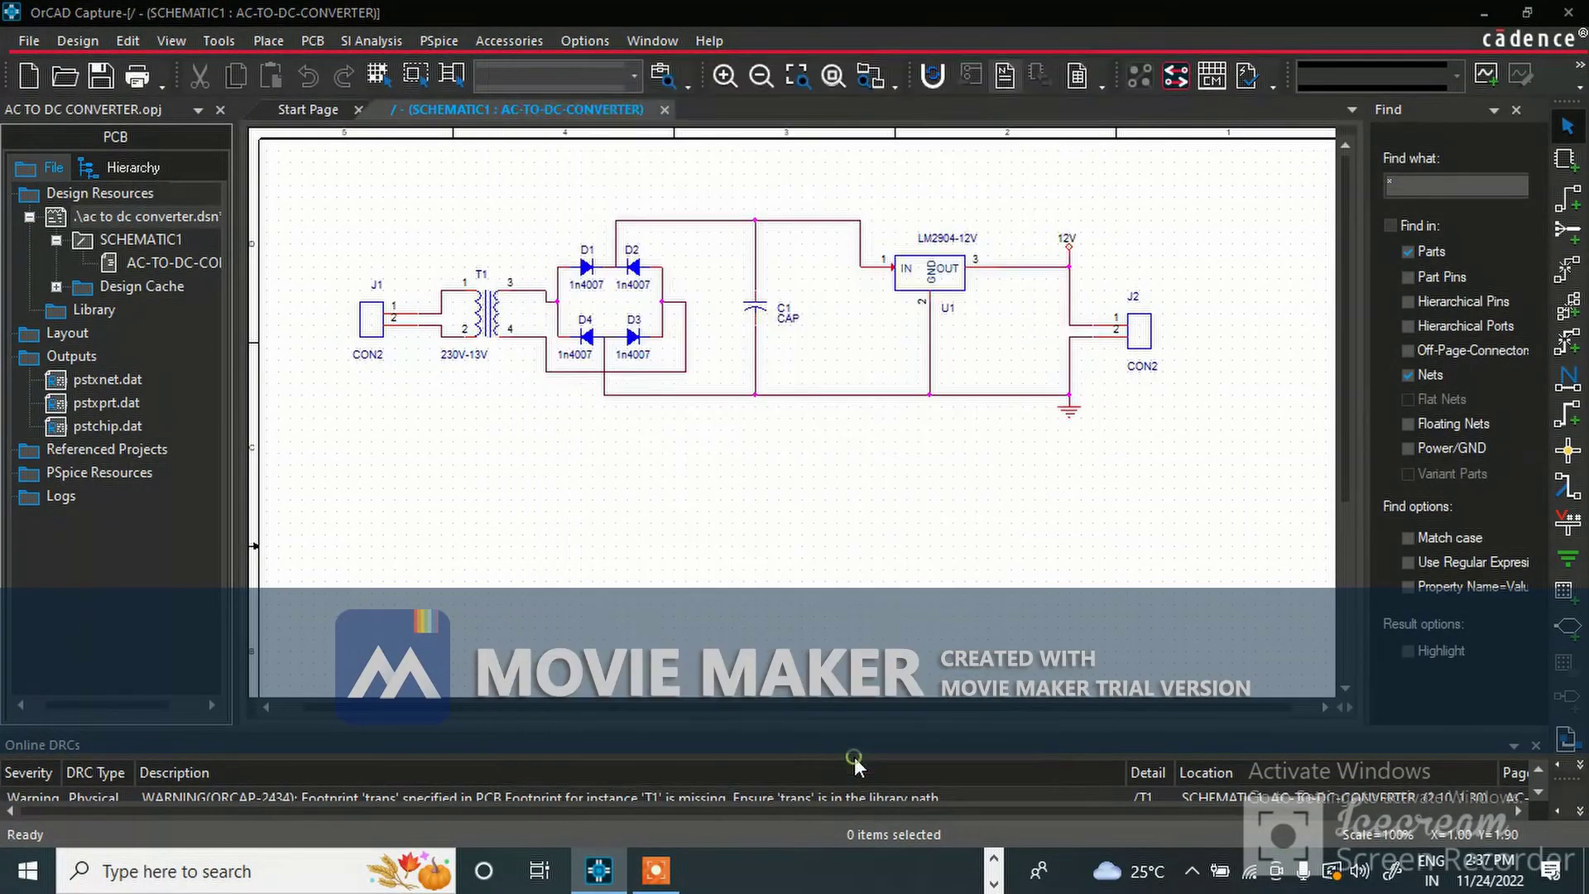
pyautogui.click(806, 489)
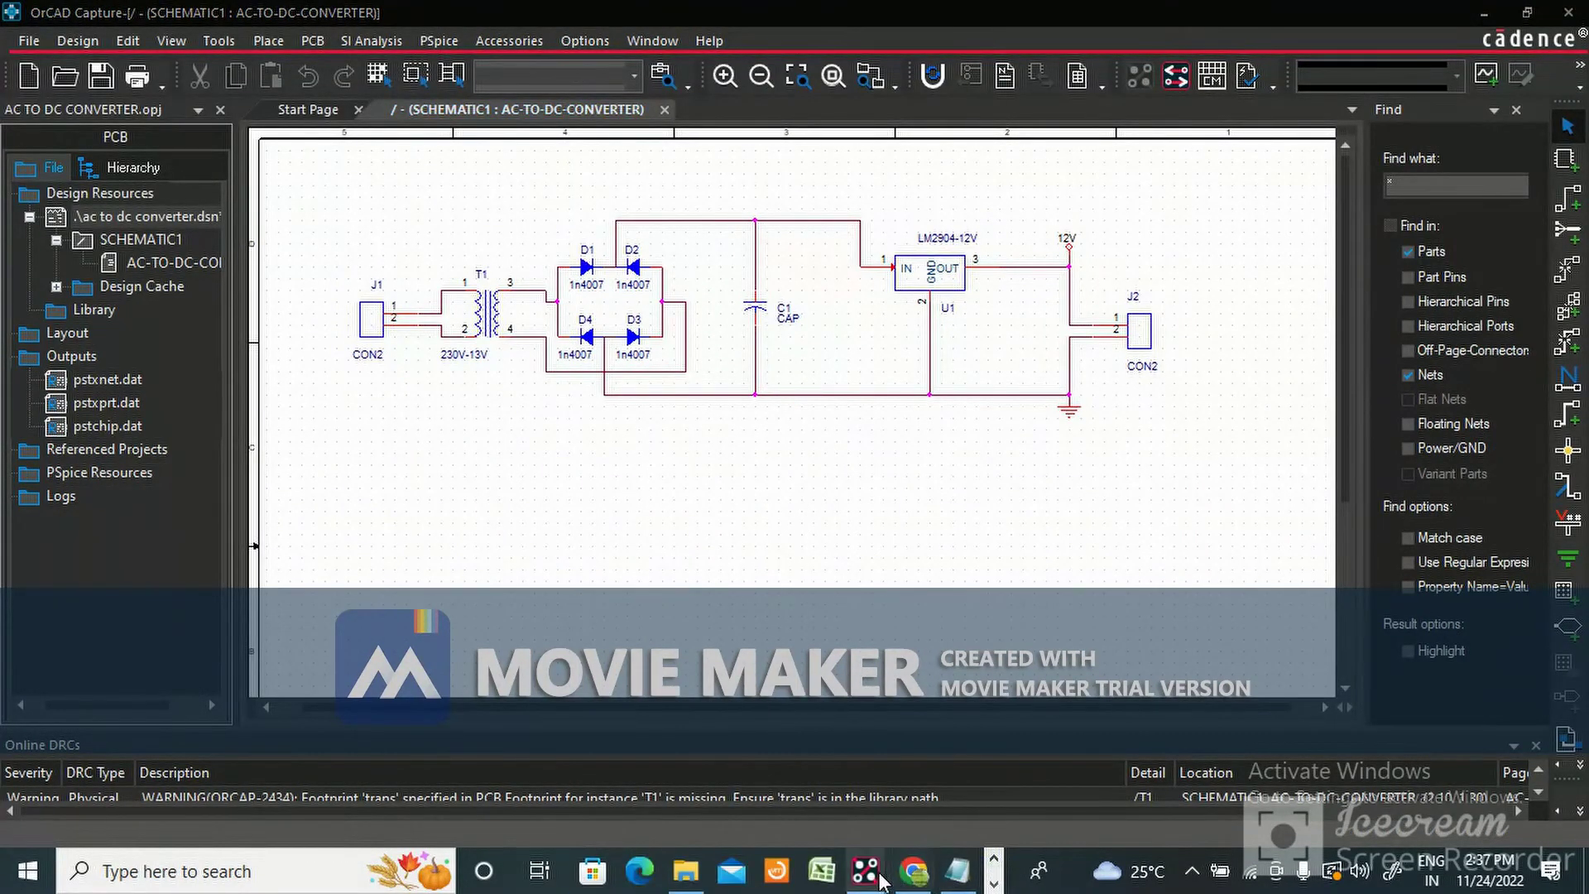
# Switch to the AC-DC CONVERTER board in Allegro PCB Designer and import the netlist from D:/AC TO DC CONVERTER/SCH
pyautogui.moveTo(866, 870)
pyautogui.click(728, 766)
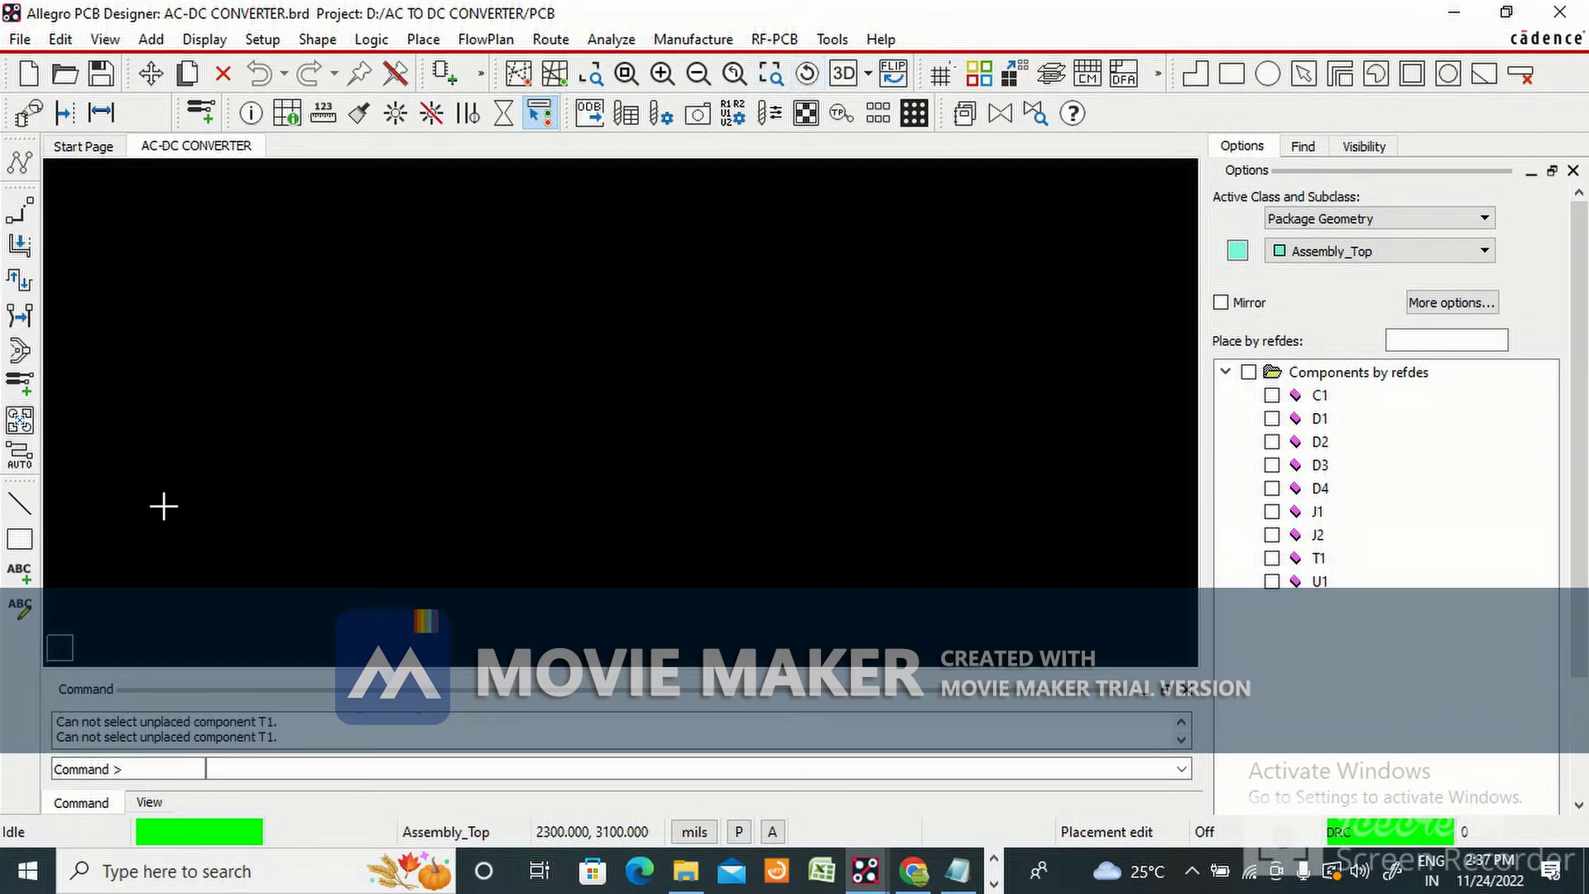
pyautogui.click(20, 39)
pyautogui.click(83, 240)
pyautogui.click(305, 247)
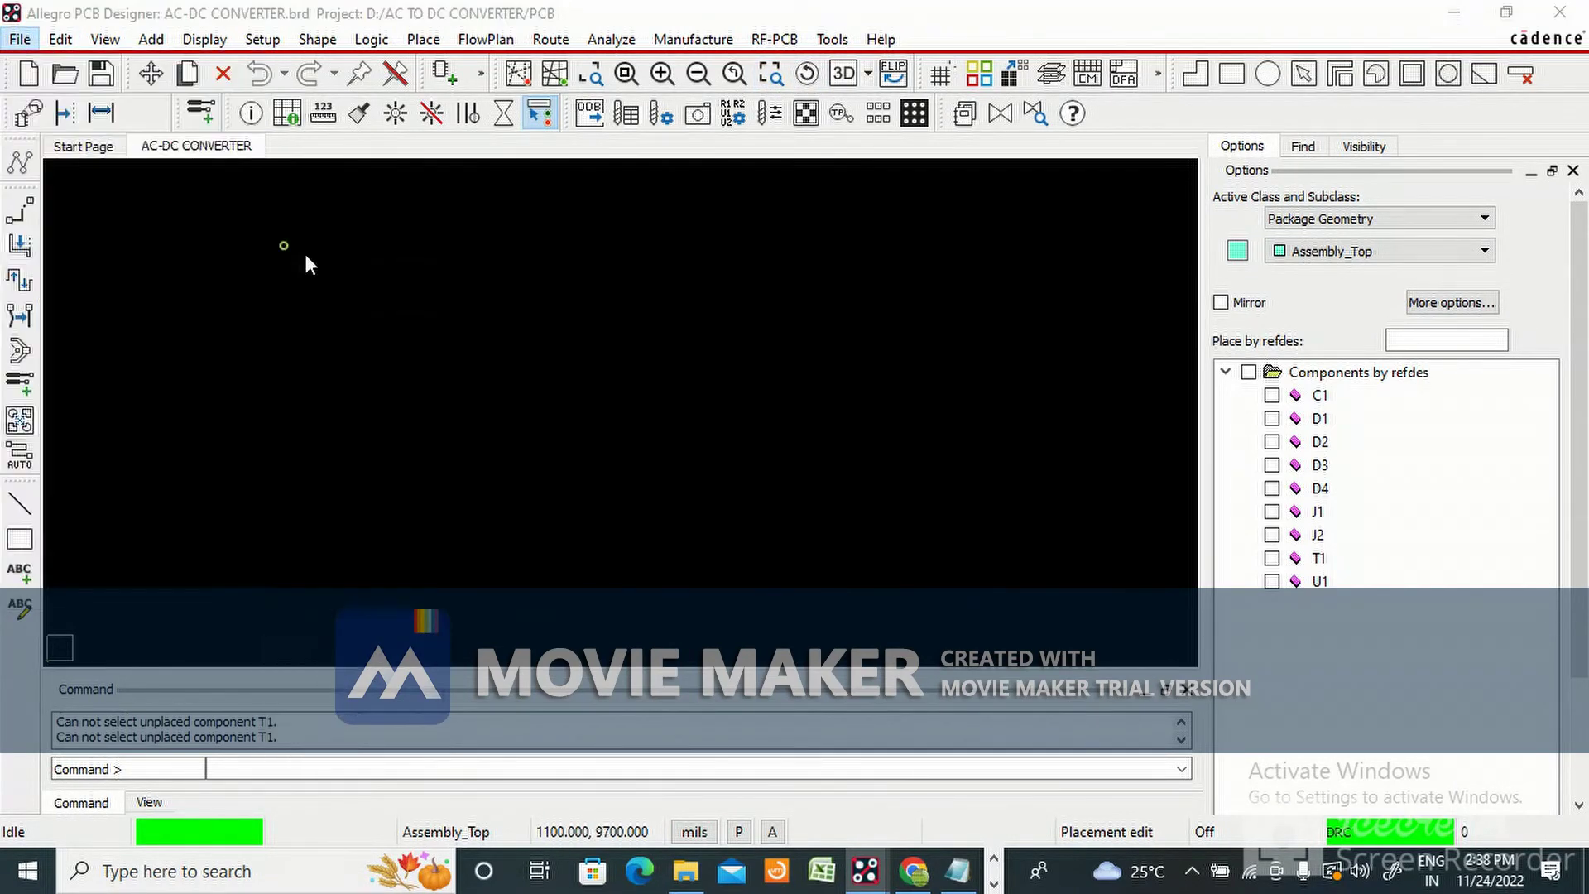
pyautogui.click(488, 442)
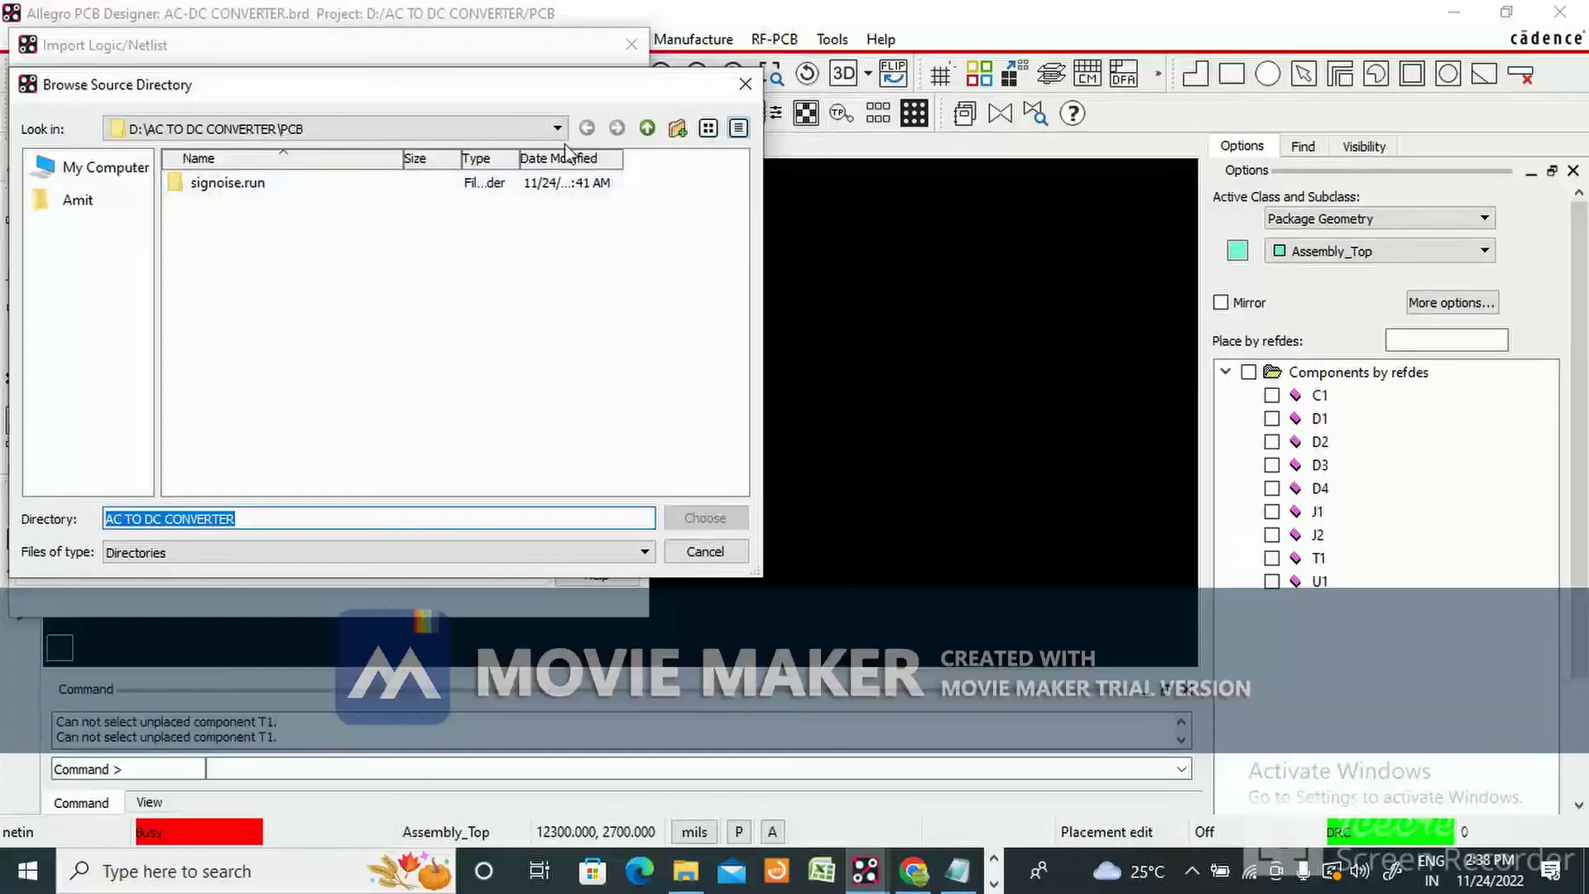
pyautogui.click(647, 127)
pyautogui.click(225, 259)
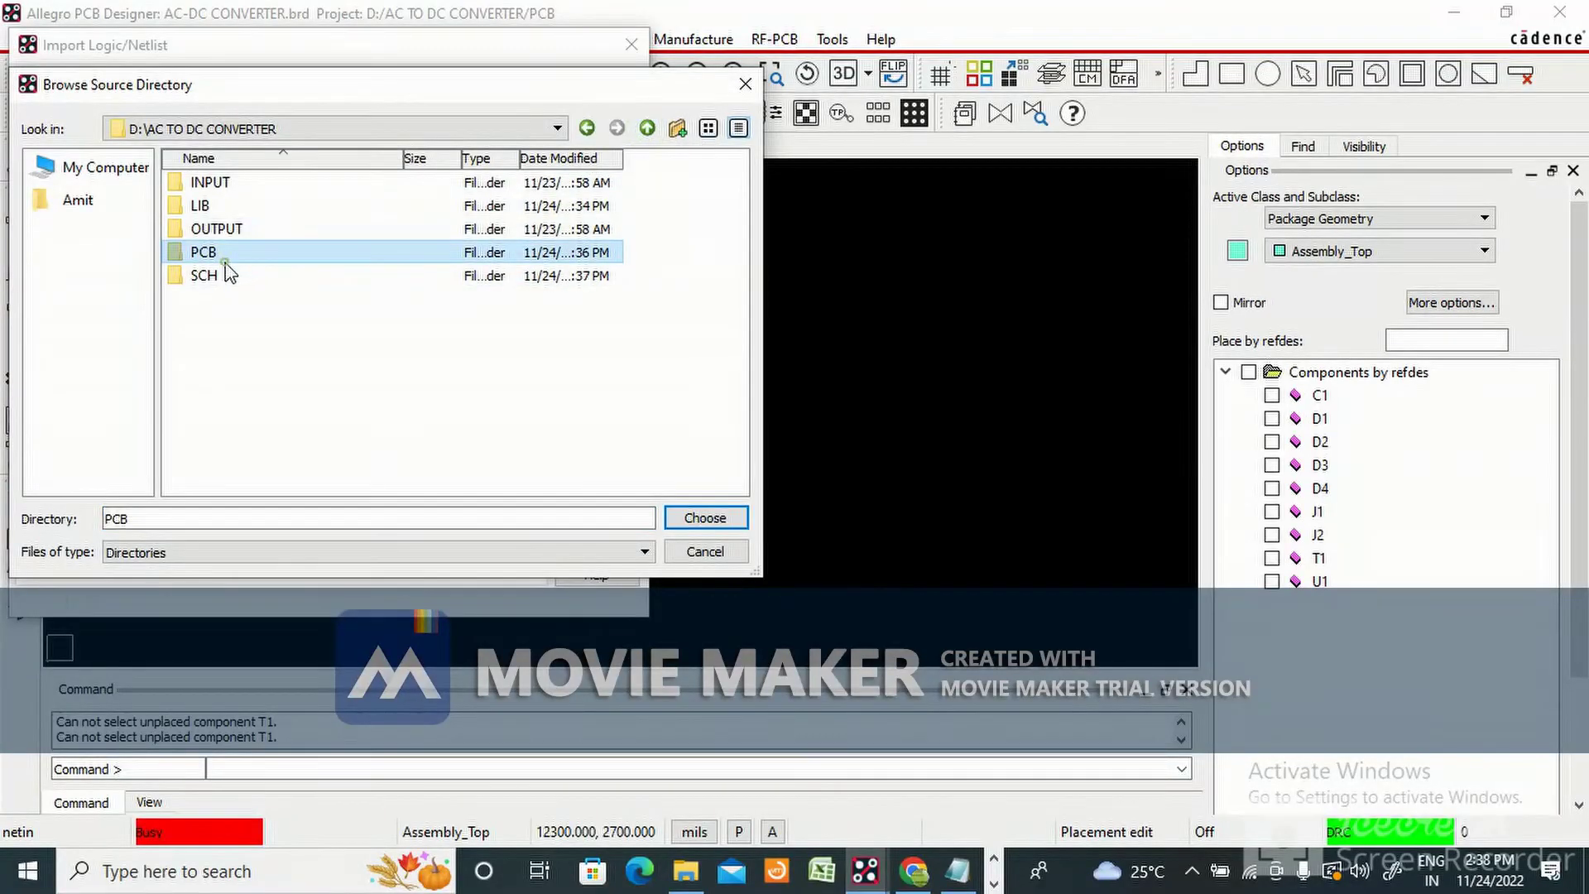
pyautogui.doubleClick(216, 276)
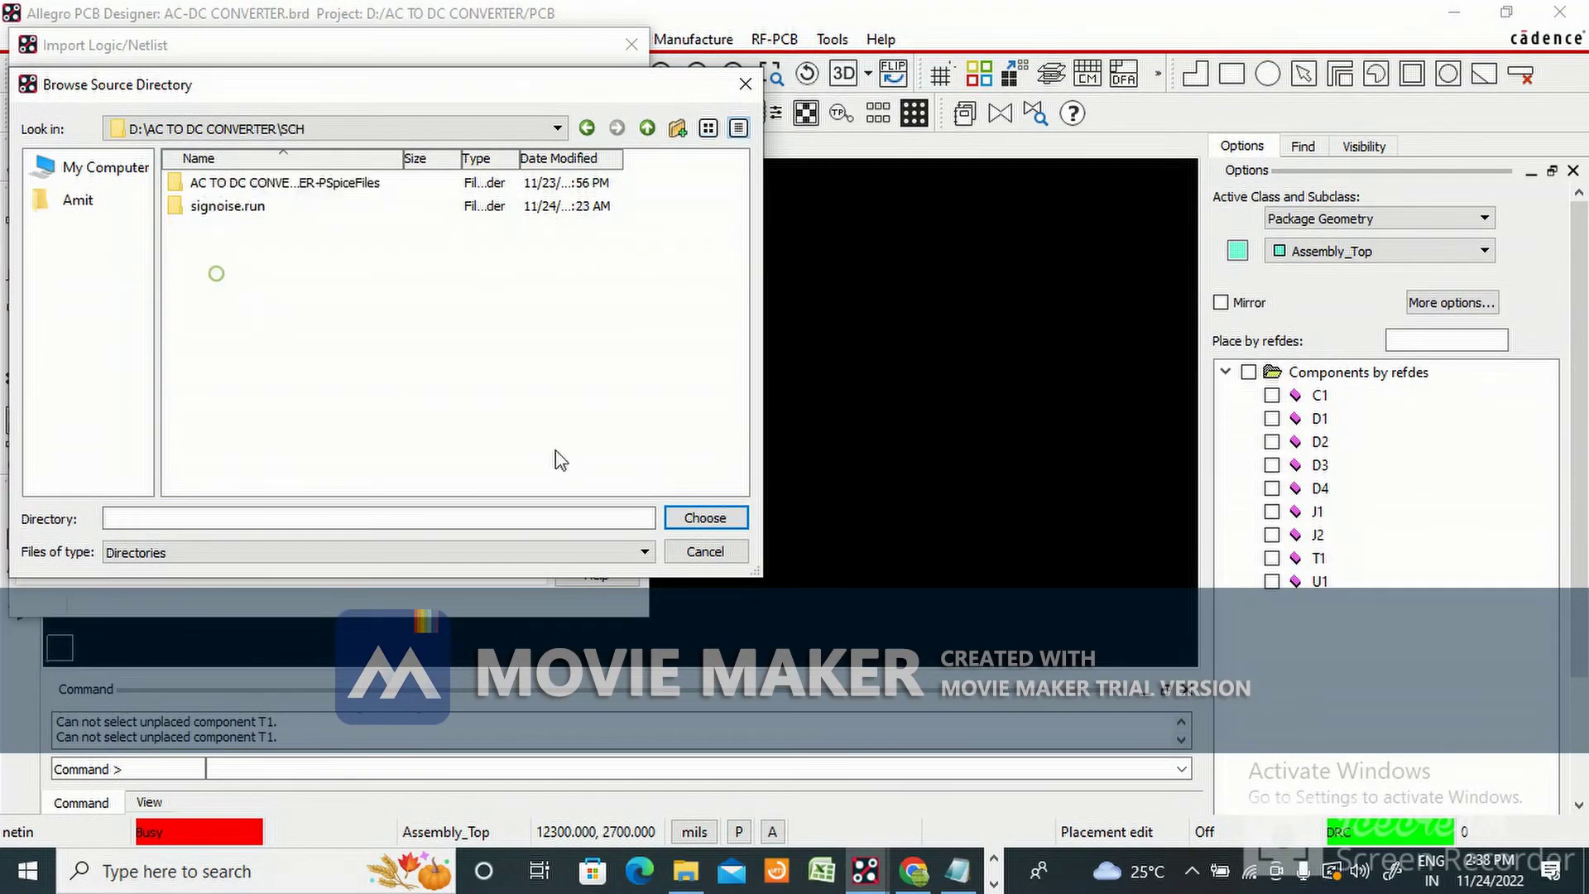
pyautogui.click(697, 515)
pyautogui.click(612, 116)
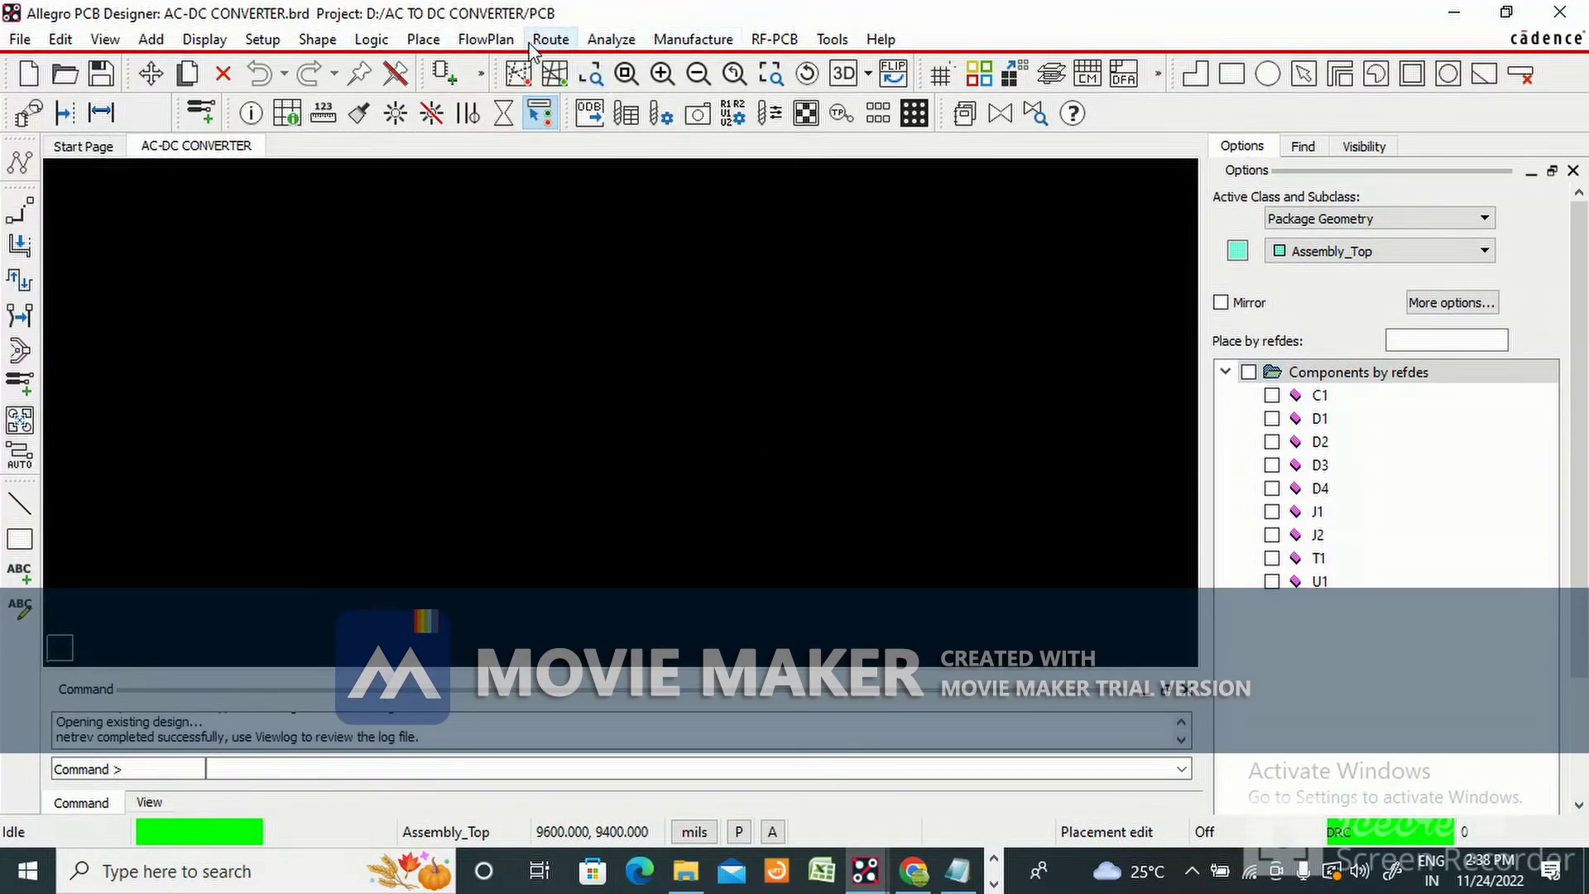
# Try to quickplace all components around the package keepin's top edge with the board layer set to TOP, and inspect the board
pyautogui.click(426, 41)
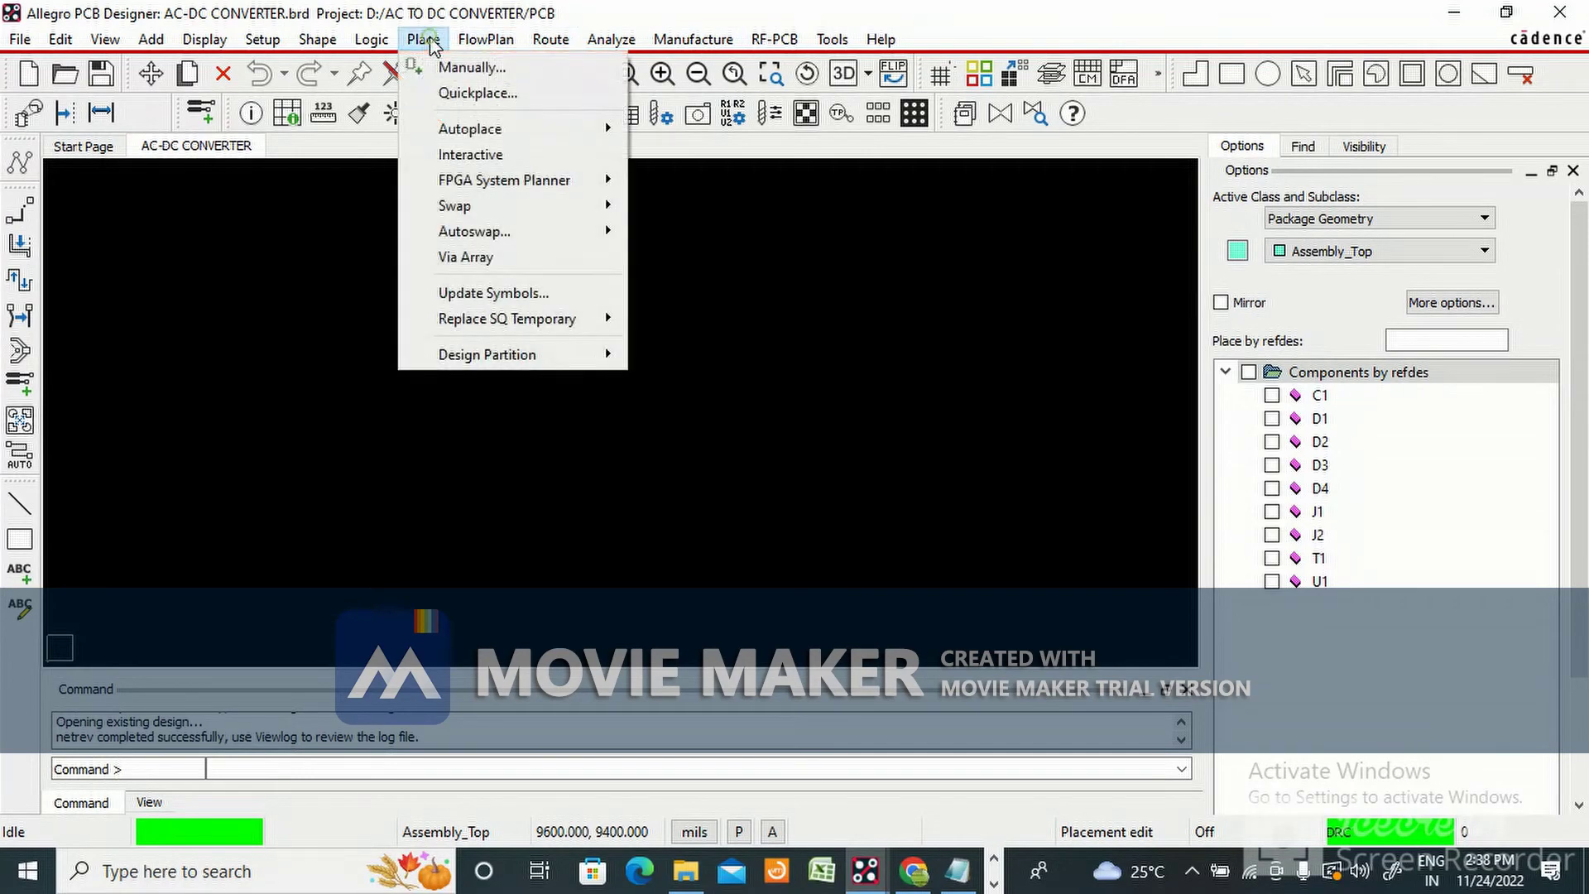
pyautogui.click(454, 94)
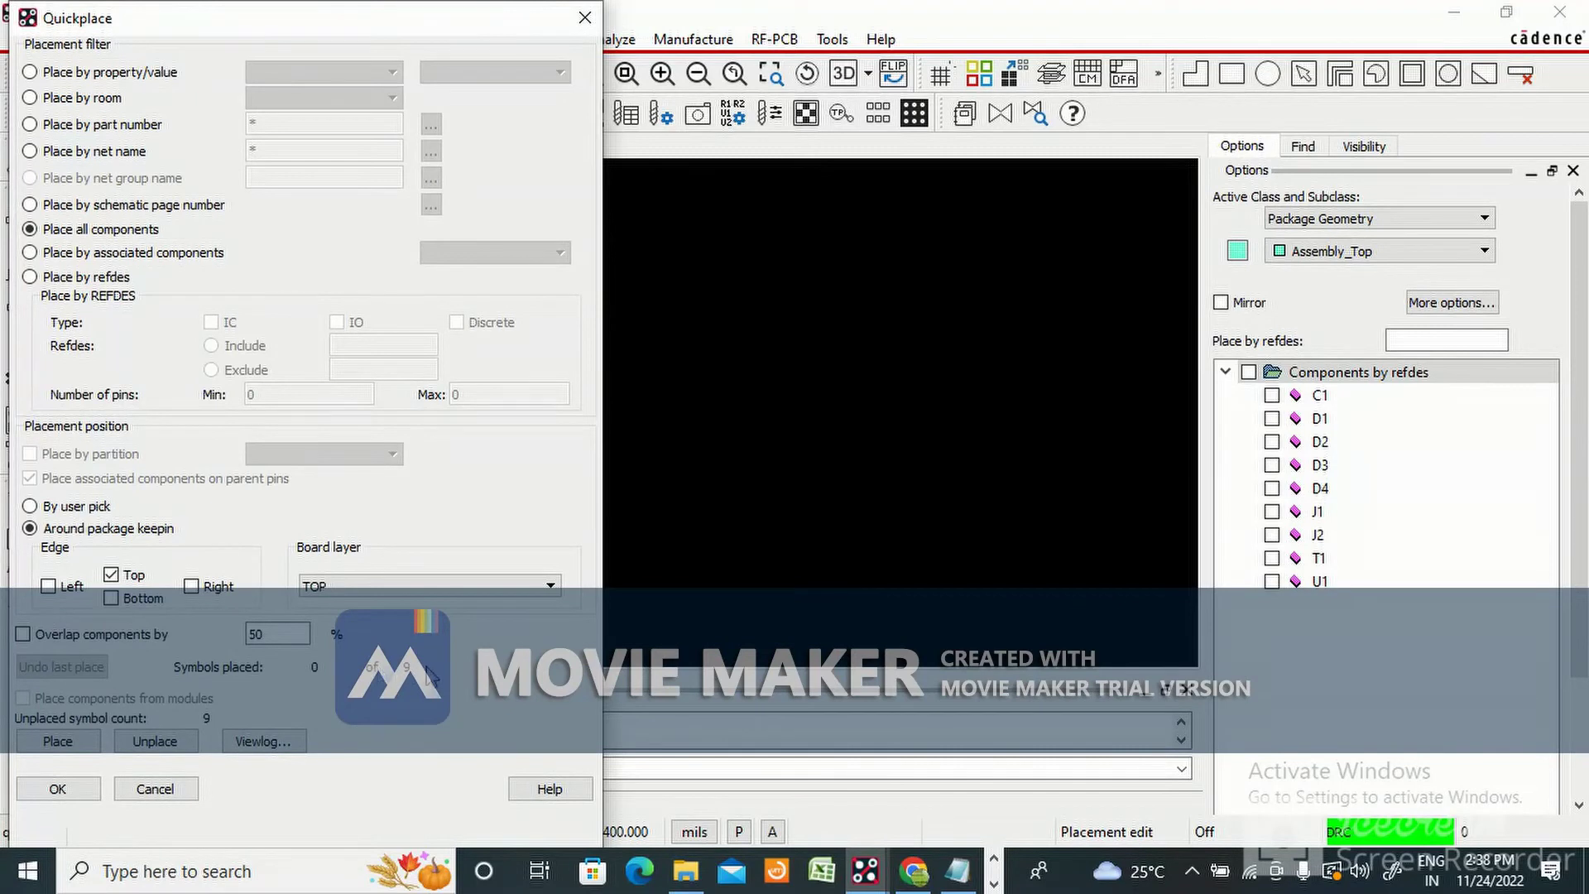
pyautogui.click(369, 590)
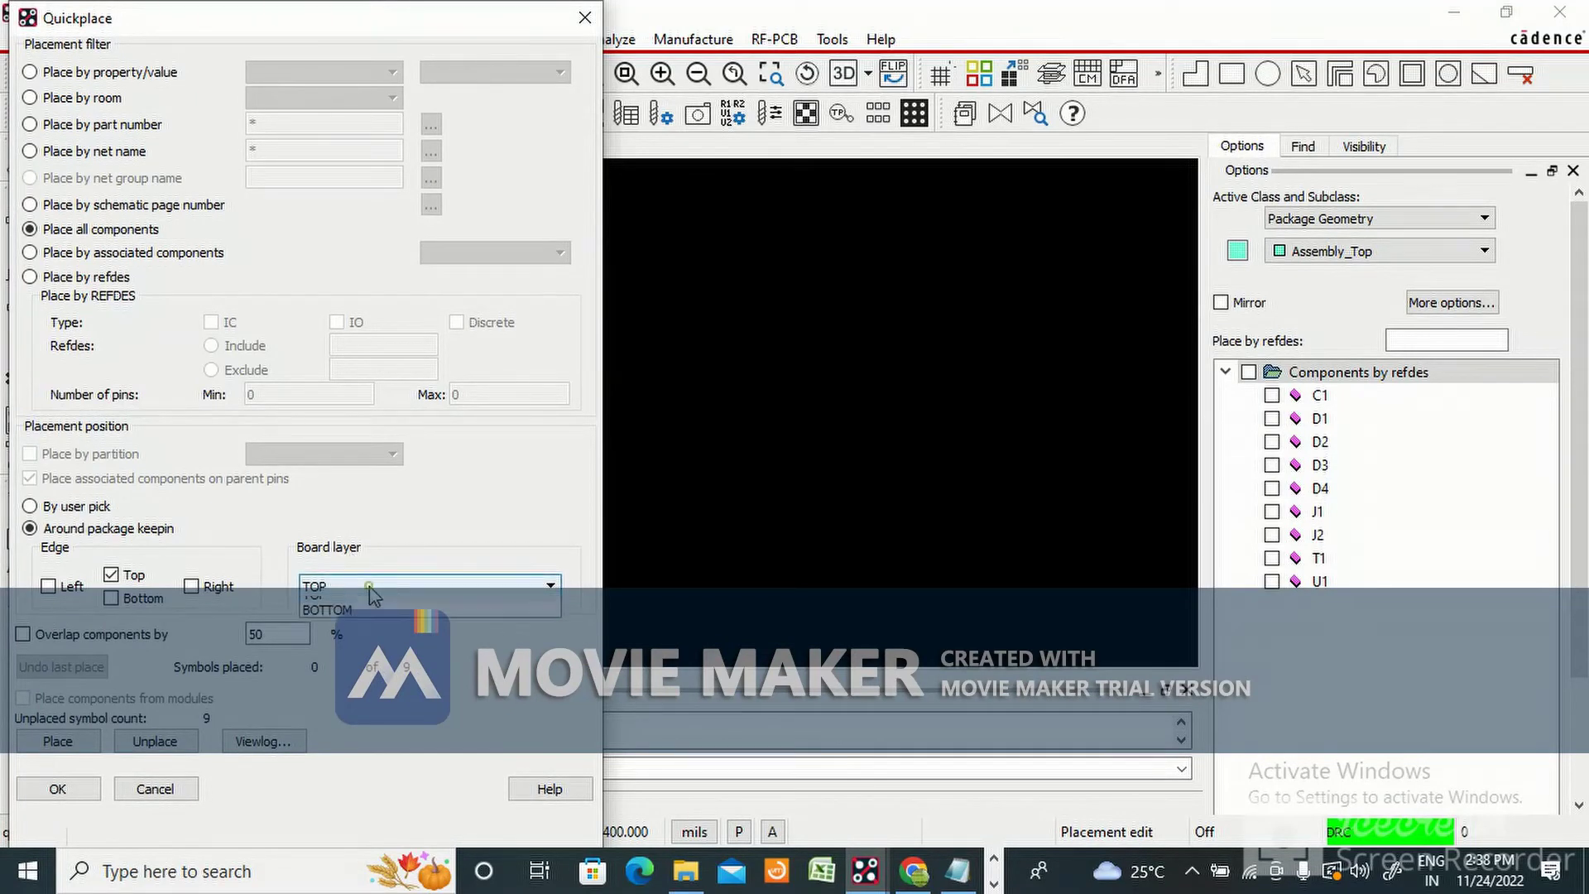
pyautogui.click(330, 605)
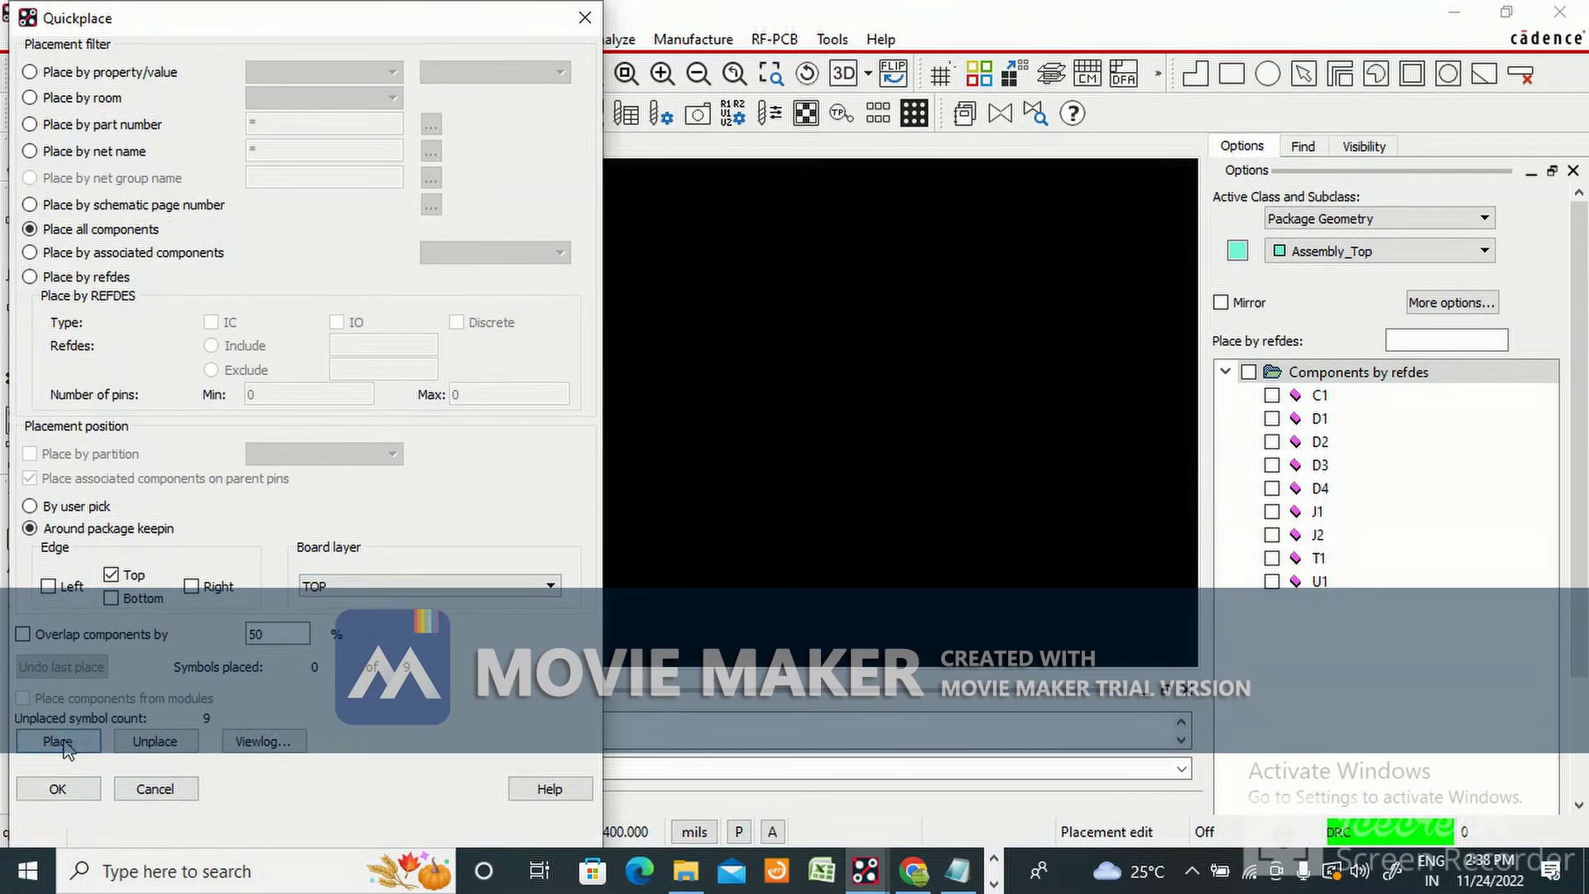
pyautogui.click(59, 788)
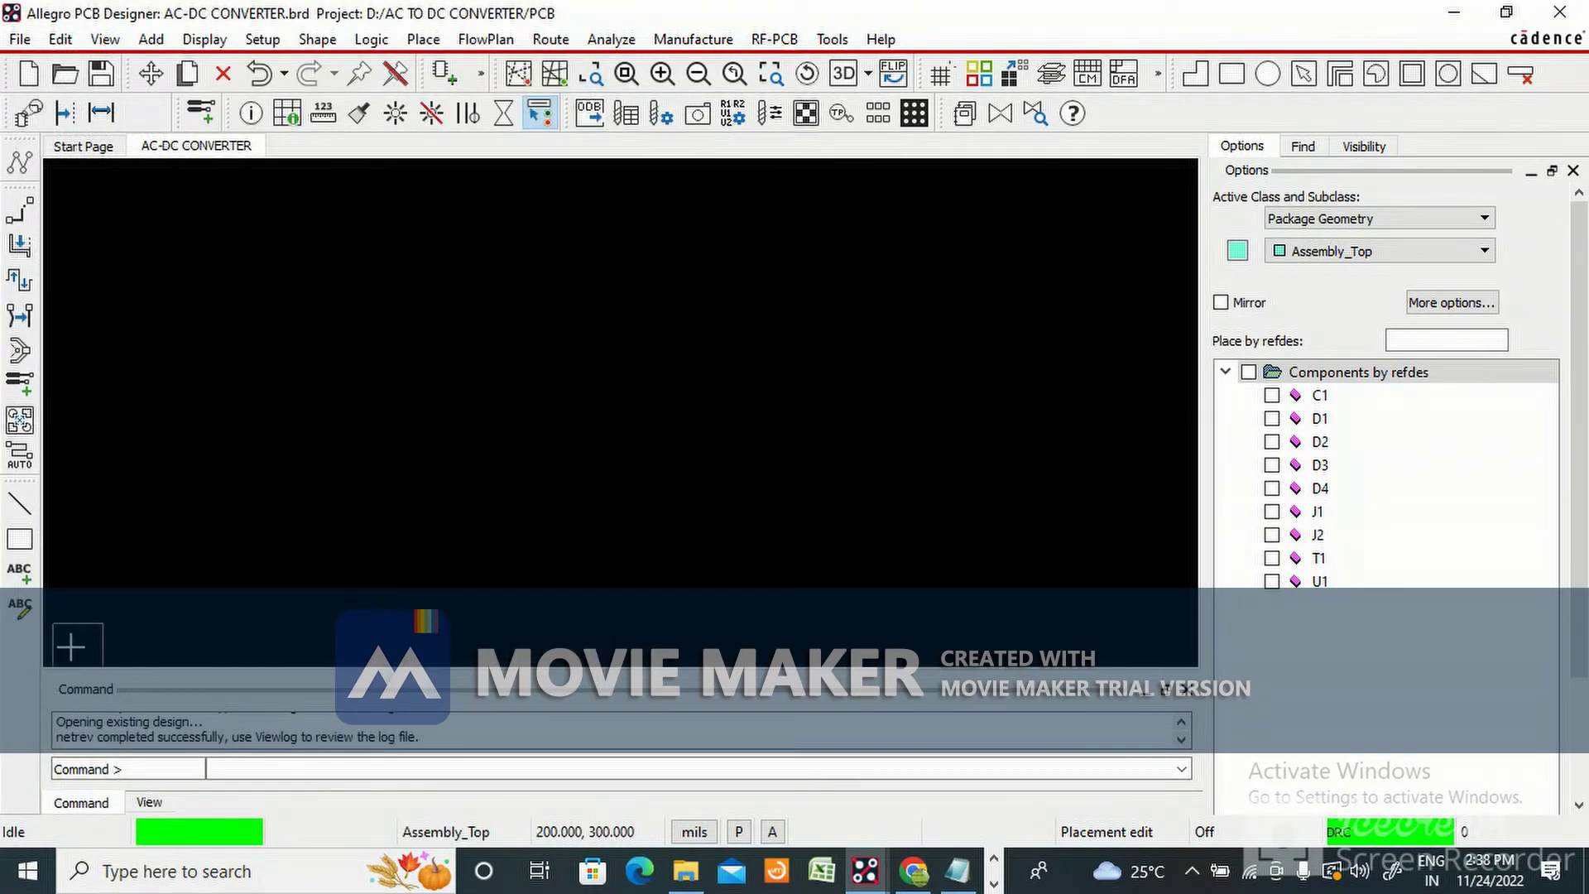
pyautogui.scroll(3, 47, 659)
pyautogui.scroll(-3, 603, 439)
pyautogui.scroll(2, 167, 560)
pyautogui.scroll(2, 53, 662)
pyautogui.scroll(-4, 380, 386)
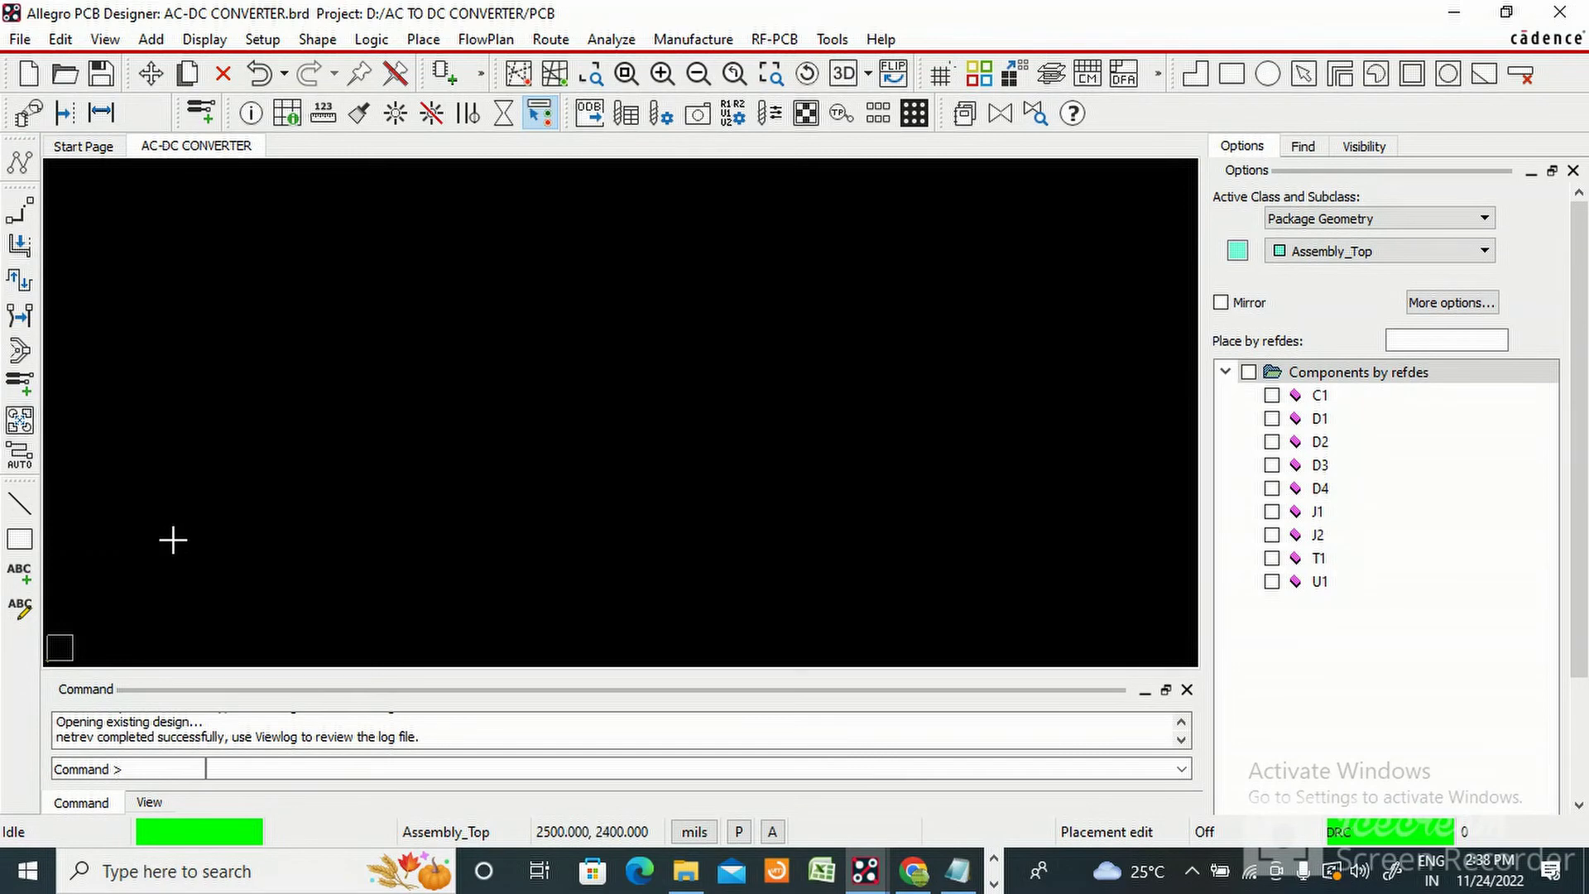
pyautogui.click(259, 465)
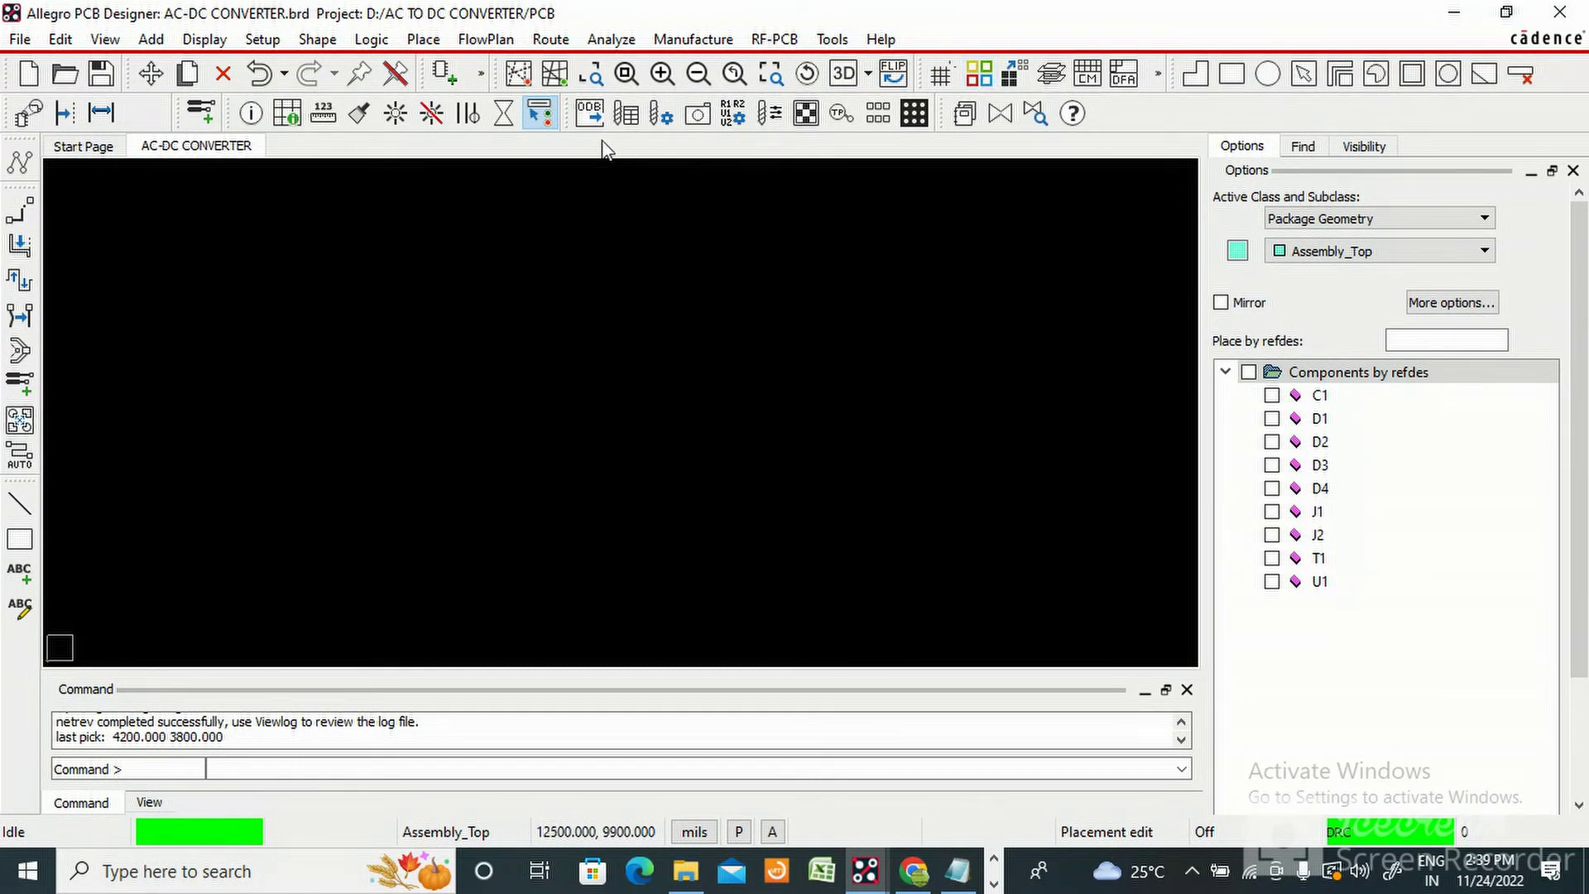
# Quickplace all components on the TOP layer along the top edge of the package keepin, and check their placement above the outline
pyautogui.click(423, 39)
pyautogui.click(454, 92)
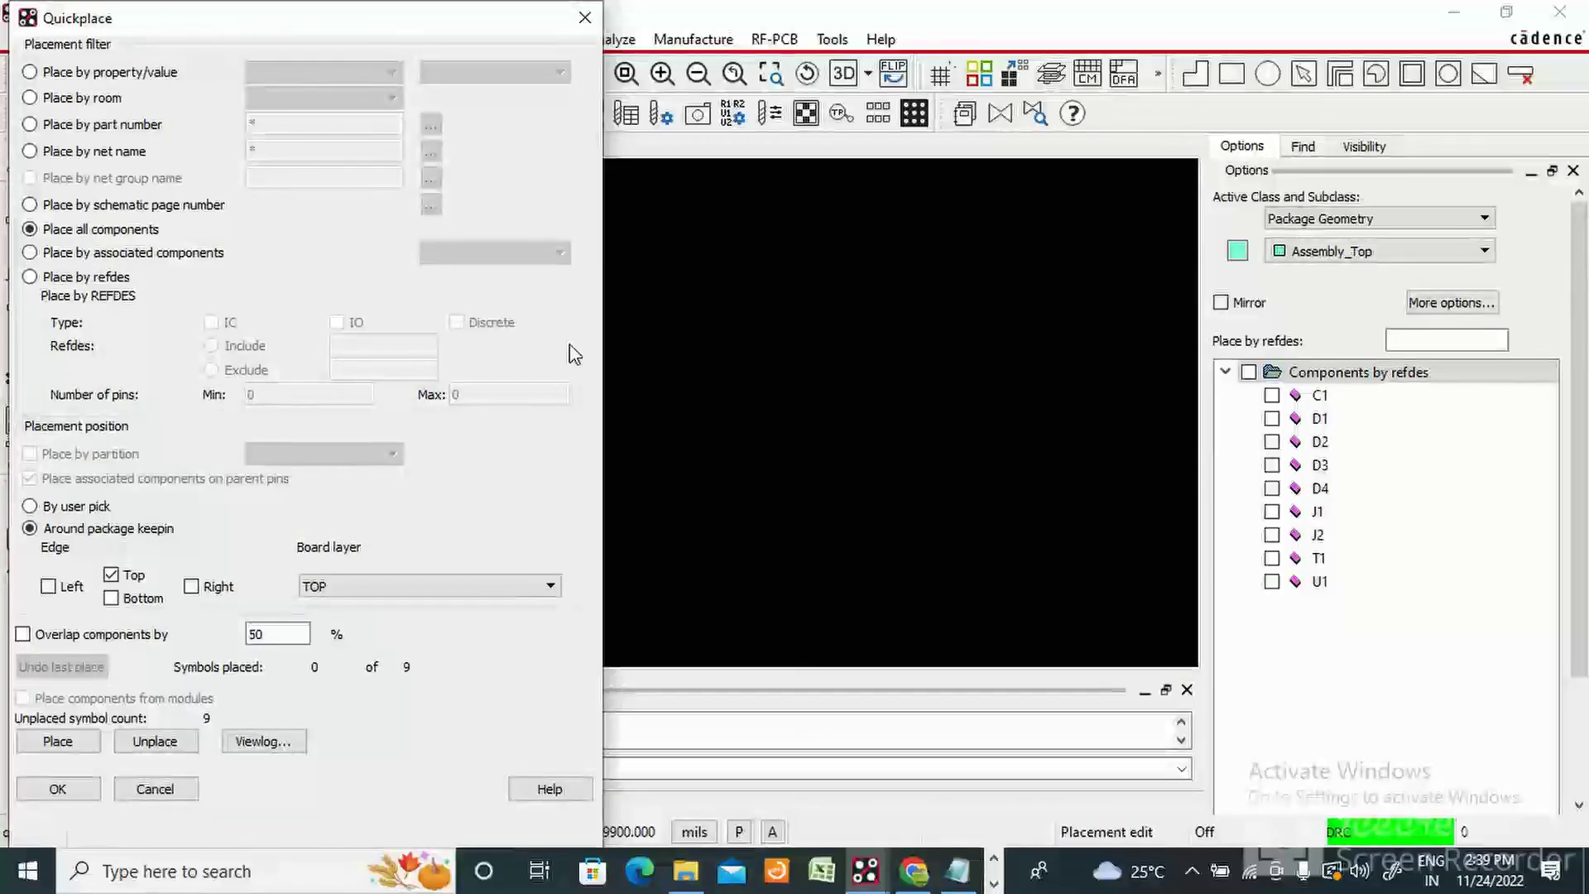
pyautogui.click(73, 745)
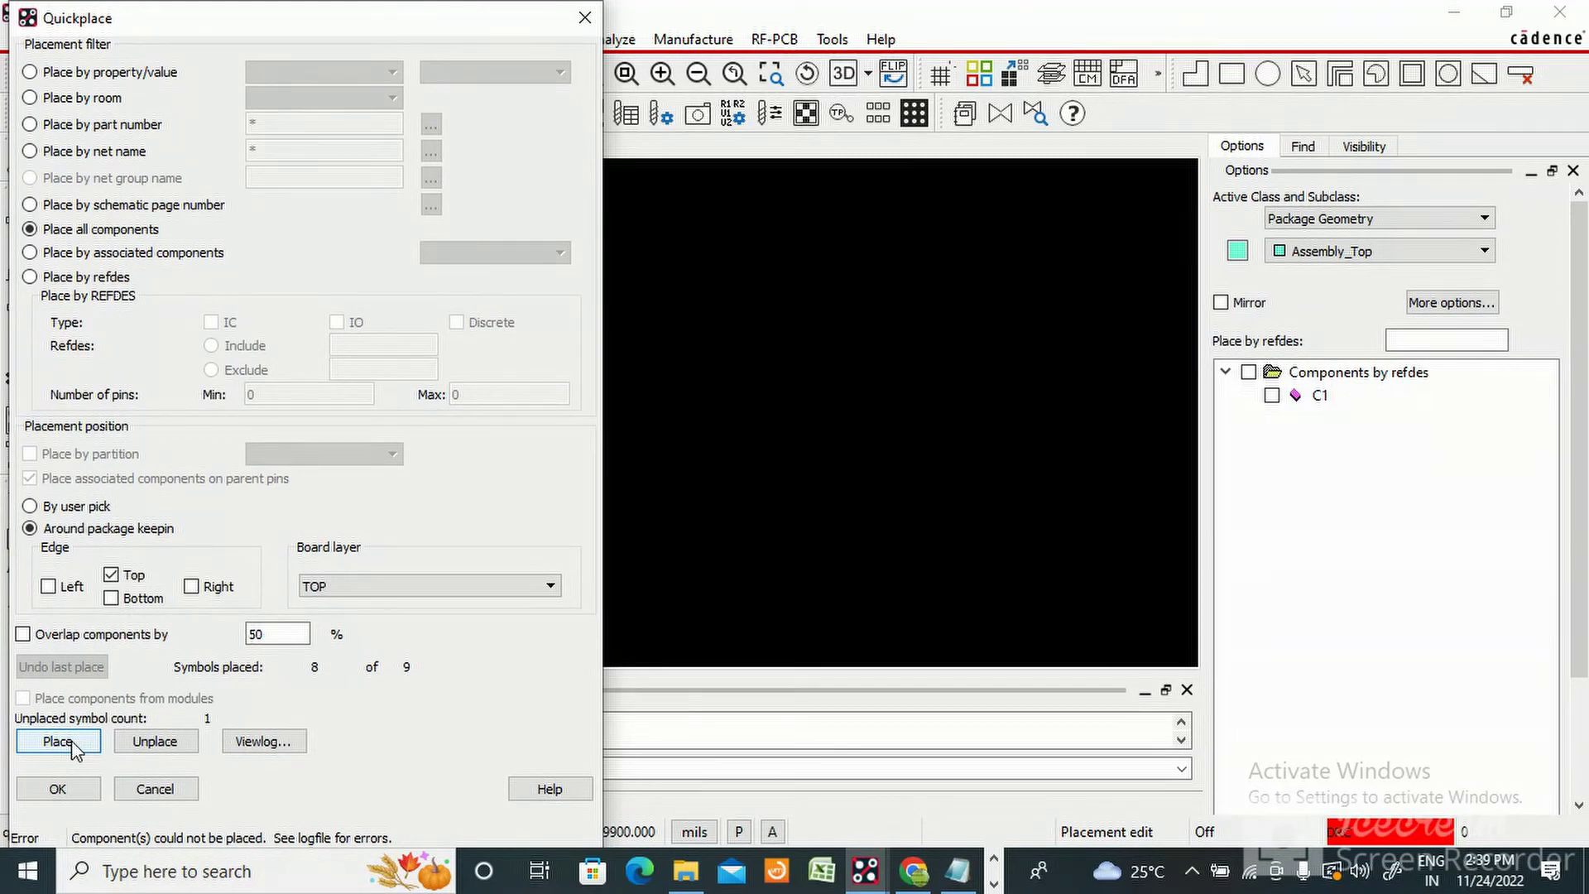
pyautogui.click(56, 789)
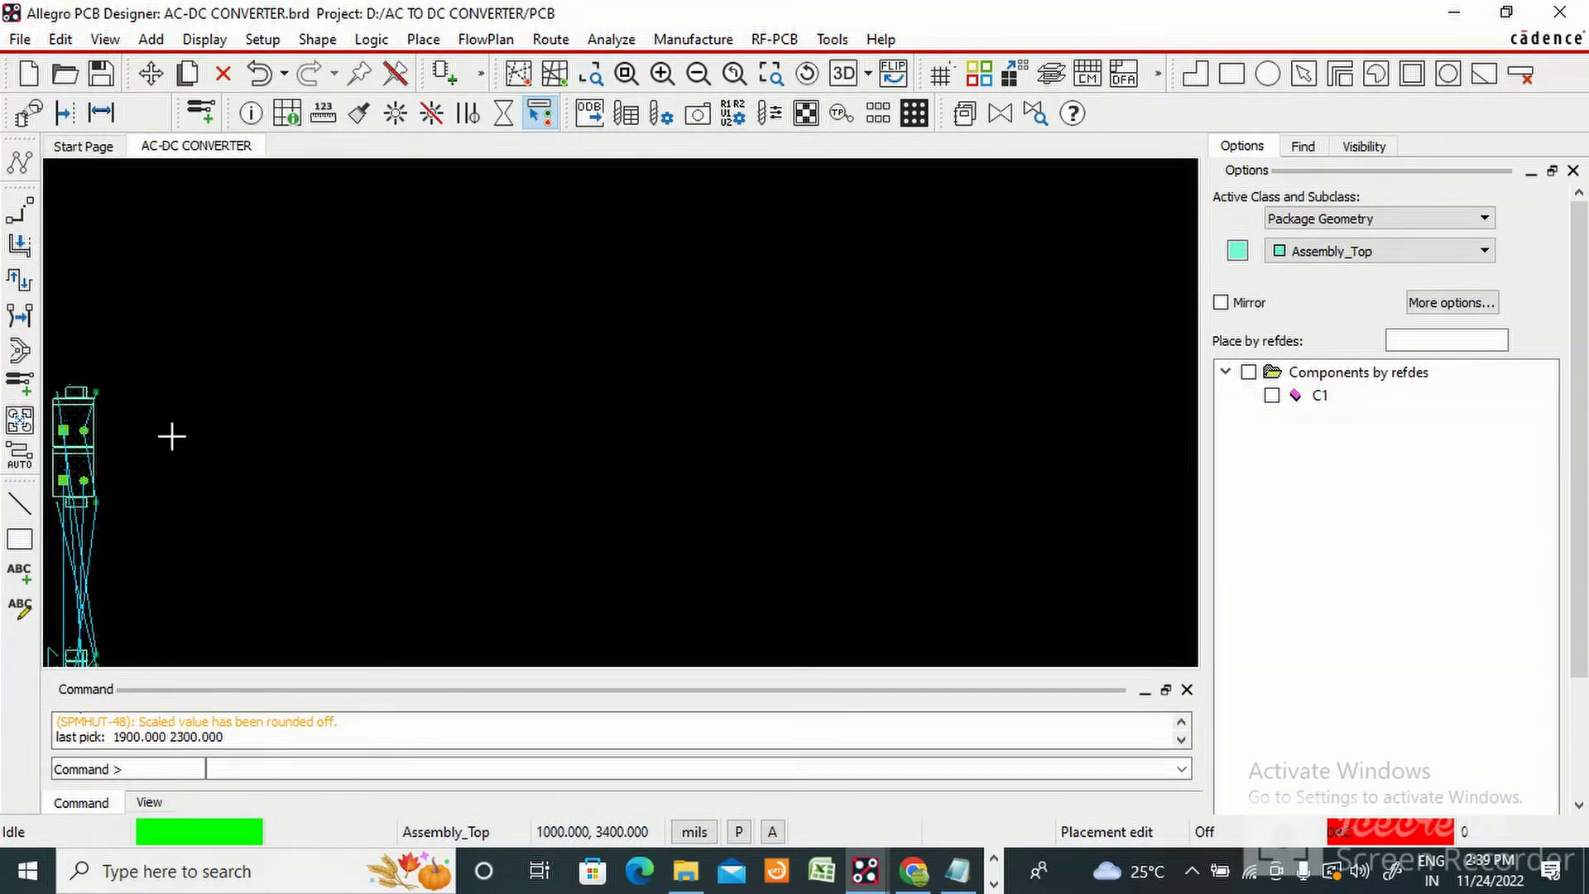
pyautogui.scroll(5, 49, 629)
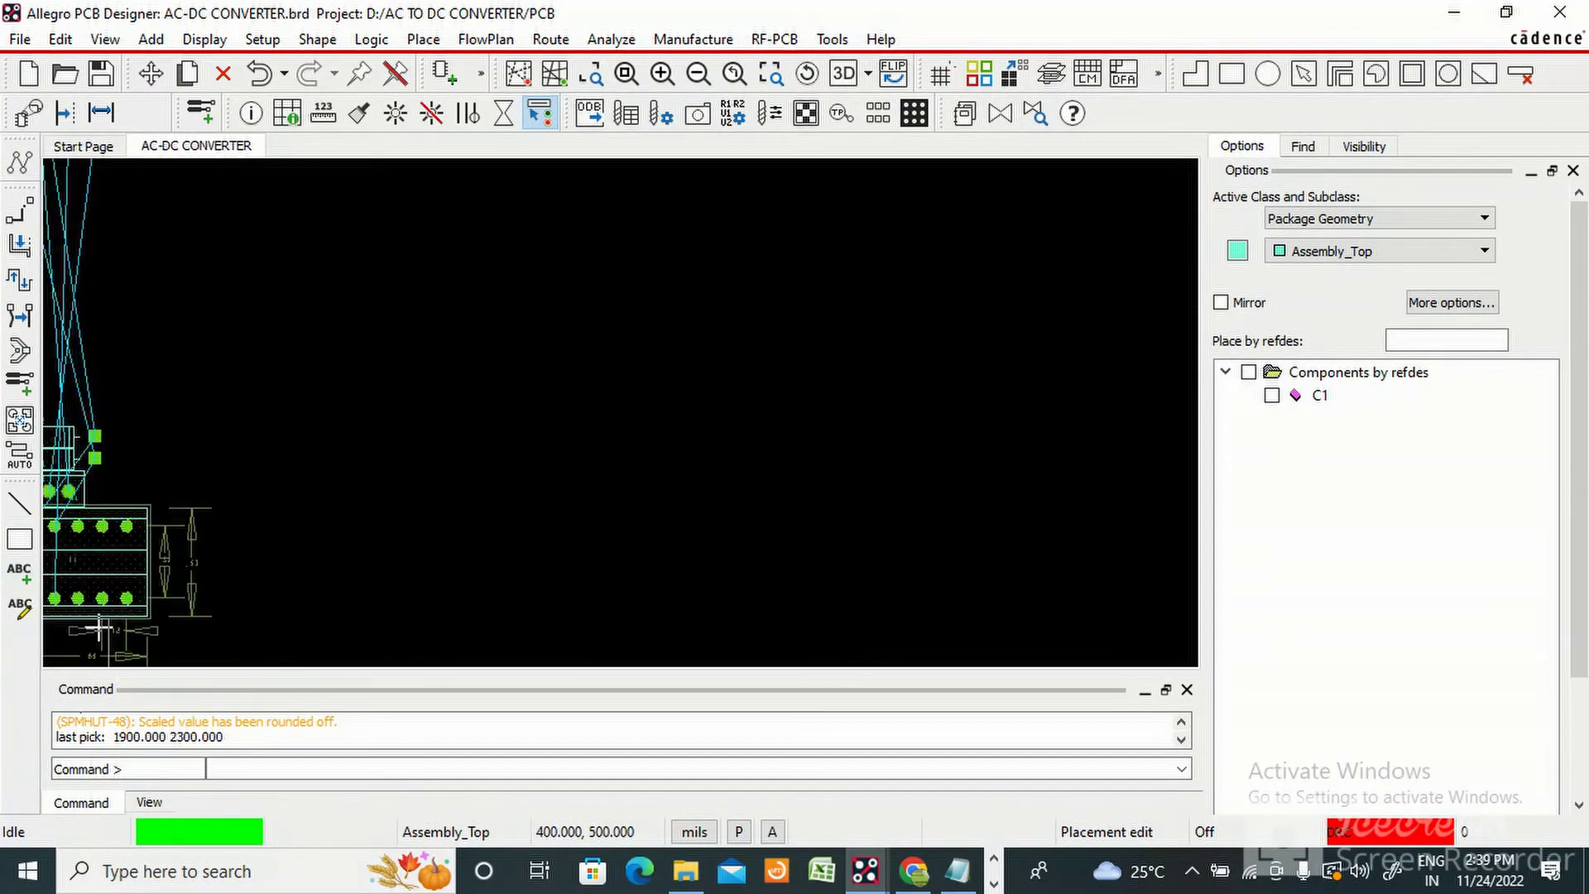
pyautogui.scroll(-2, 216, 524)
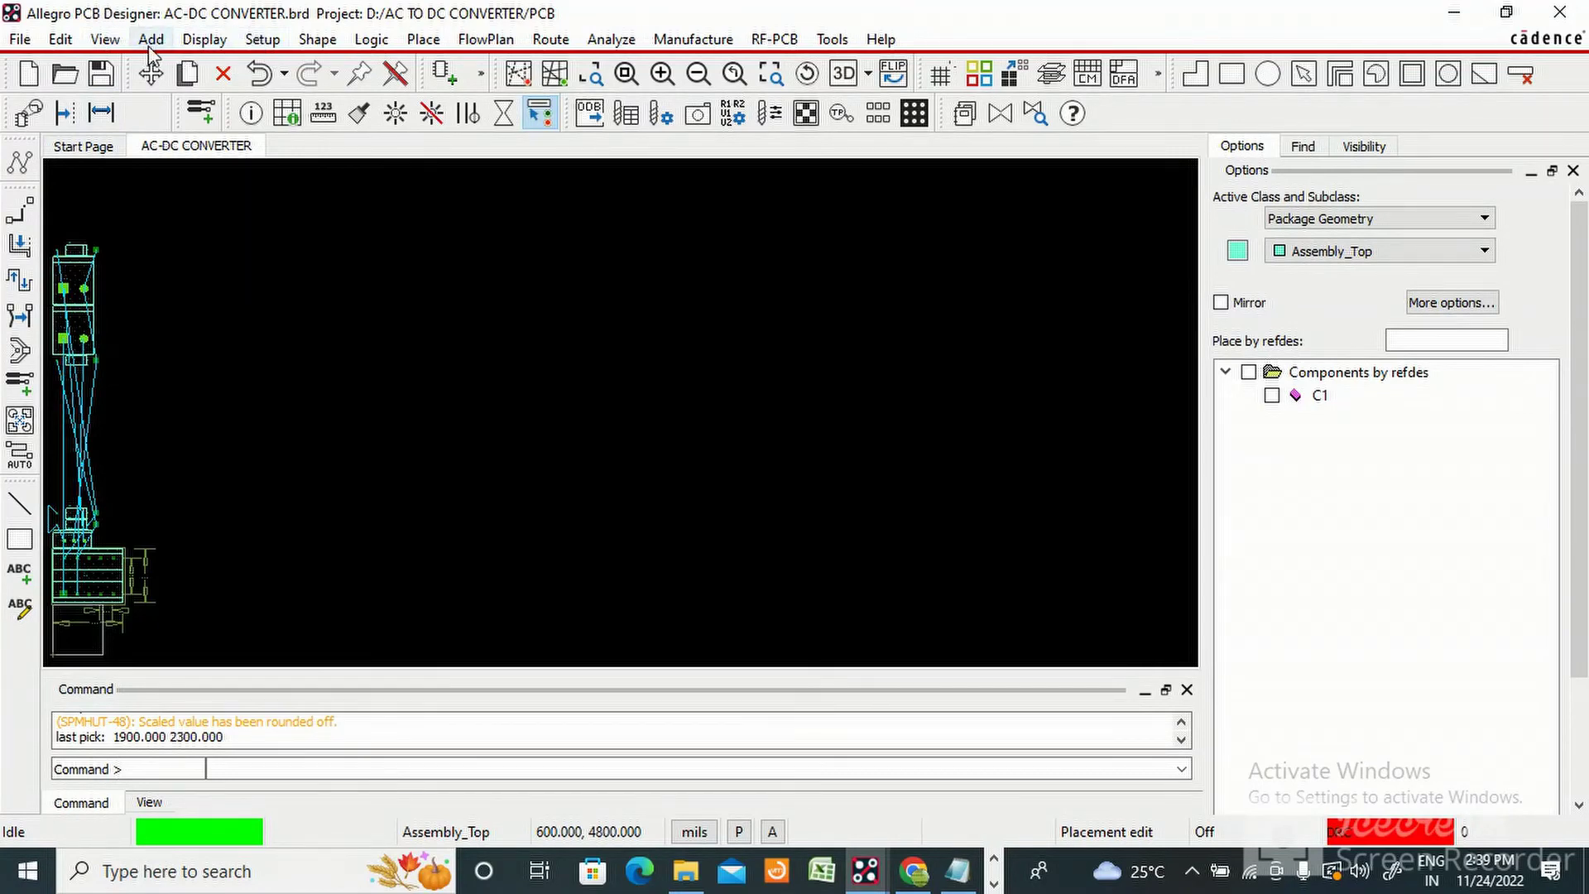
# Set the drawing extents in the design parameters to a Left X of -1000 and a Lower Y of -1000 mils
pyautogui.click(261, 42)
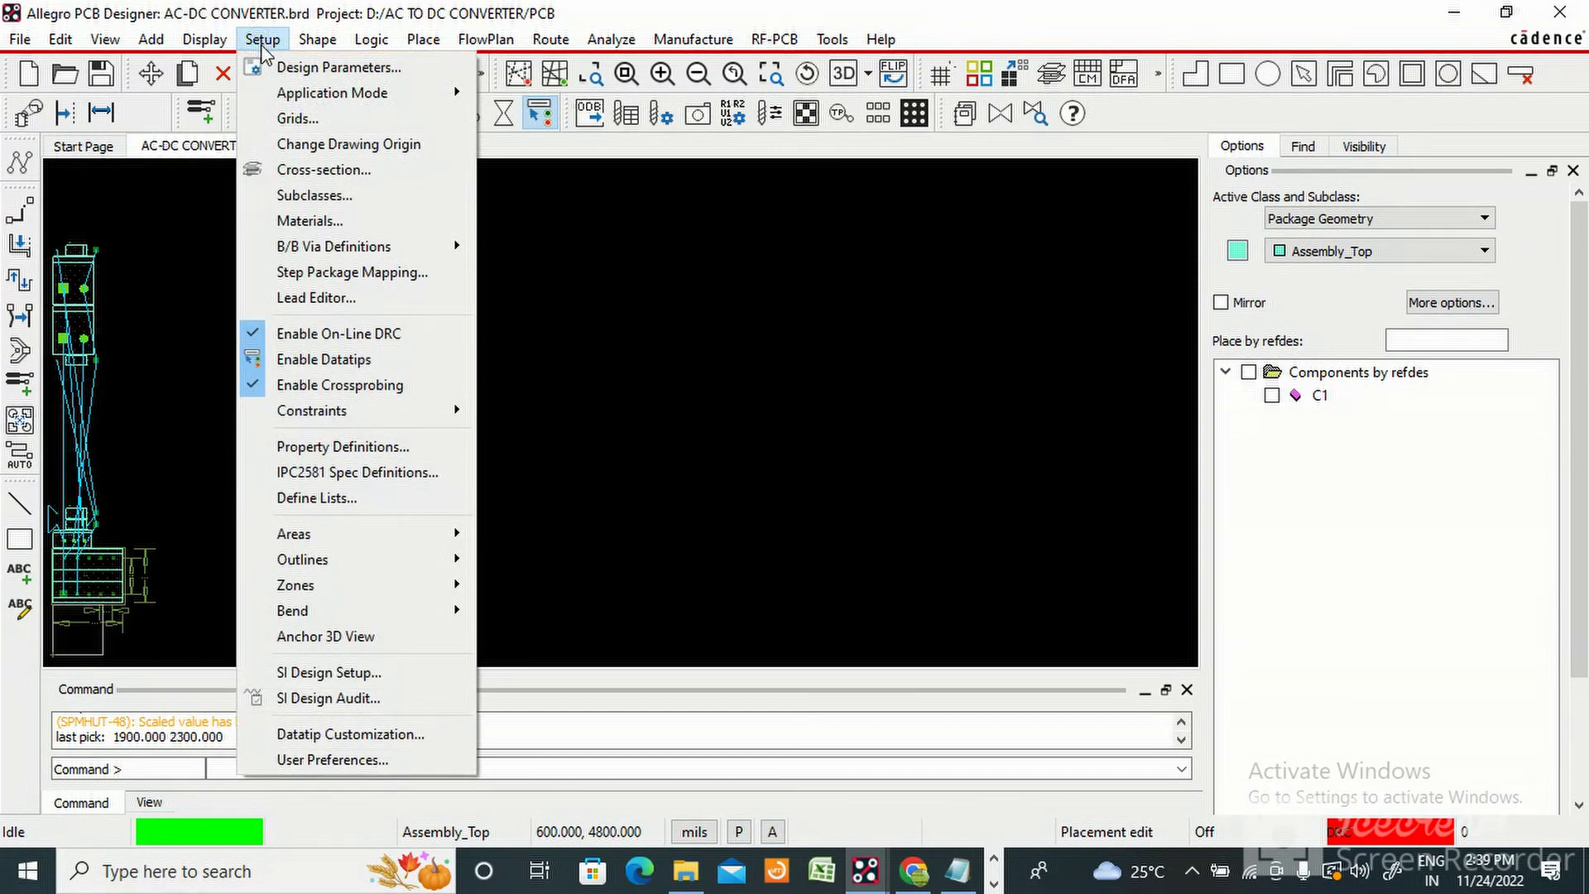
pyautogui.click(267, 67)
pyautogui.click(160, 305)
pyautogui.doubleClick(136, 305)
pyautogui.click(131, 308)
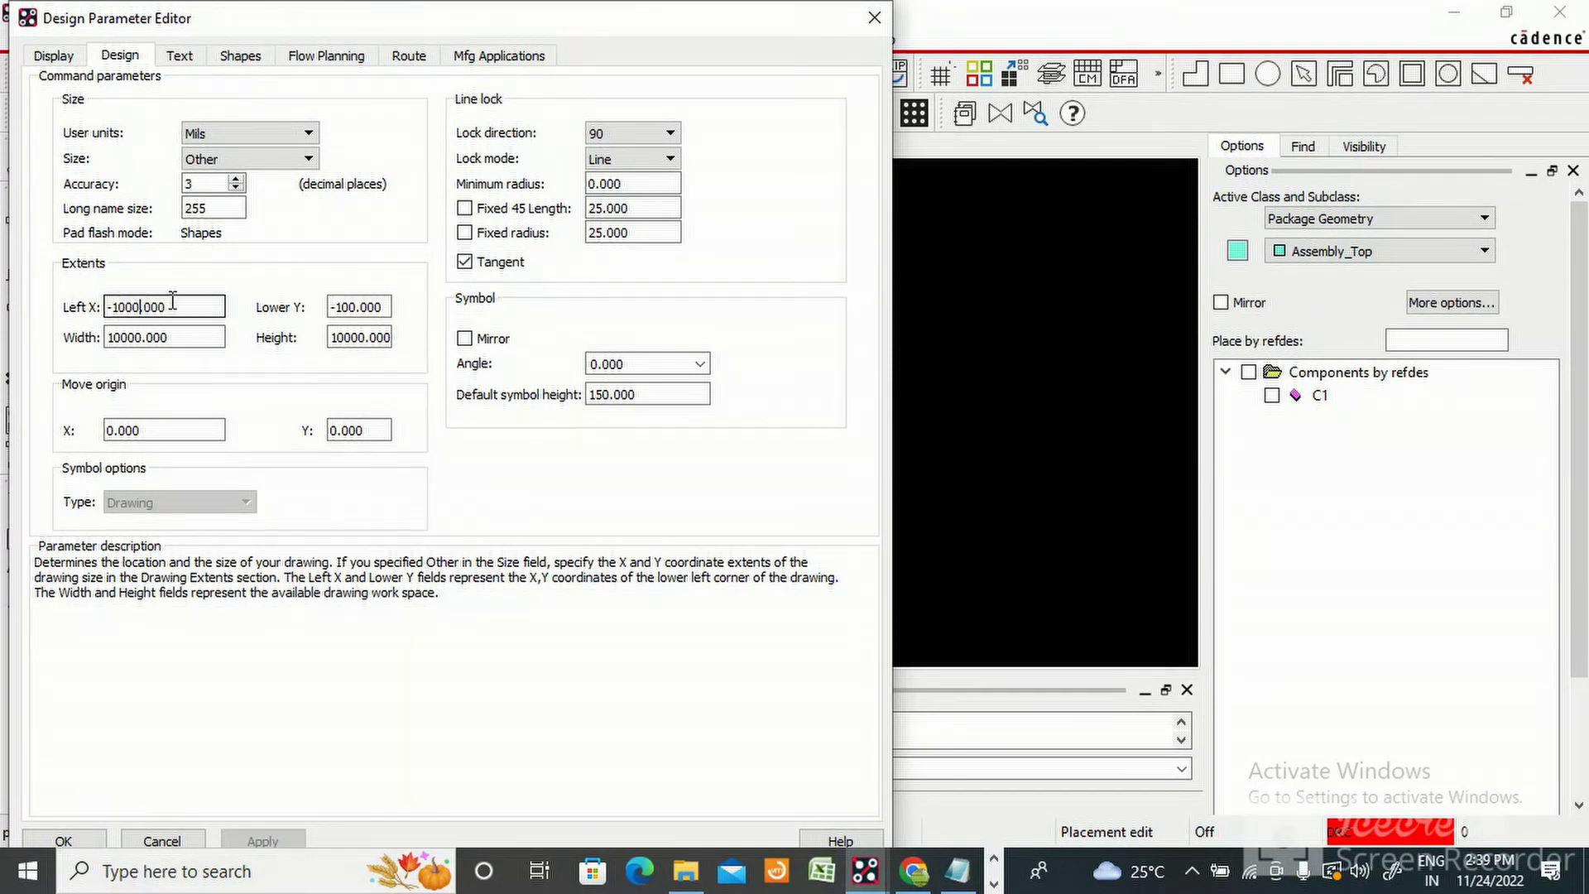
pyautogui.doubleClick(356, 308)
pyautogui.click(357, 308)
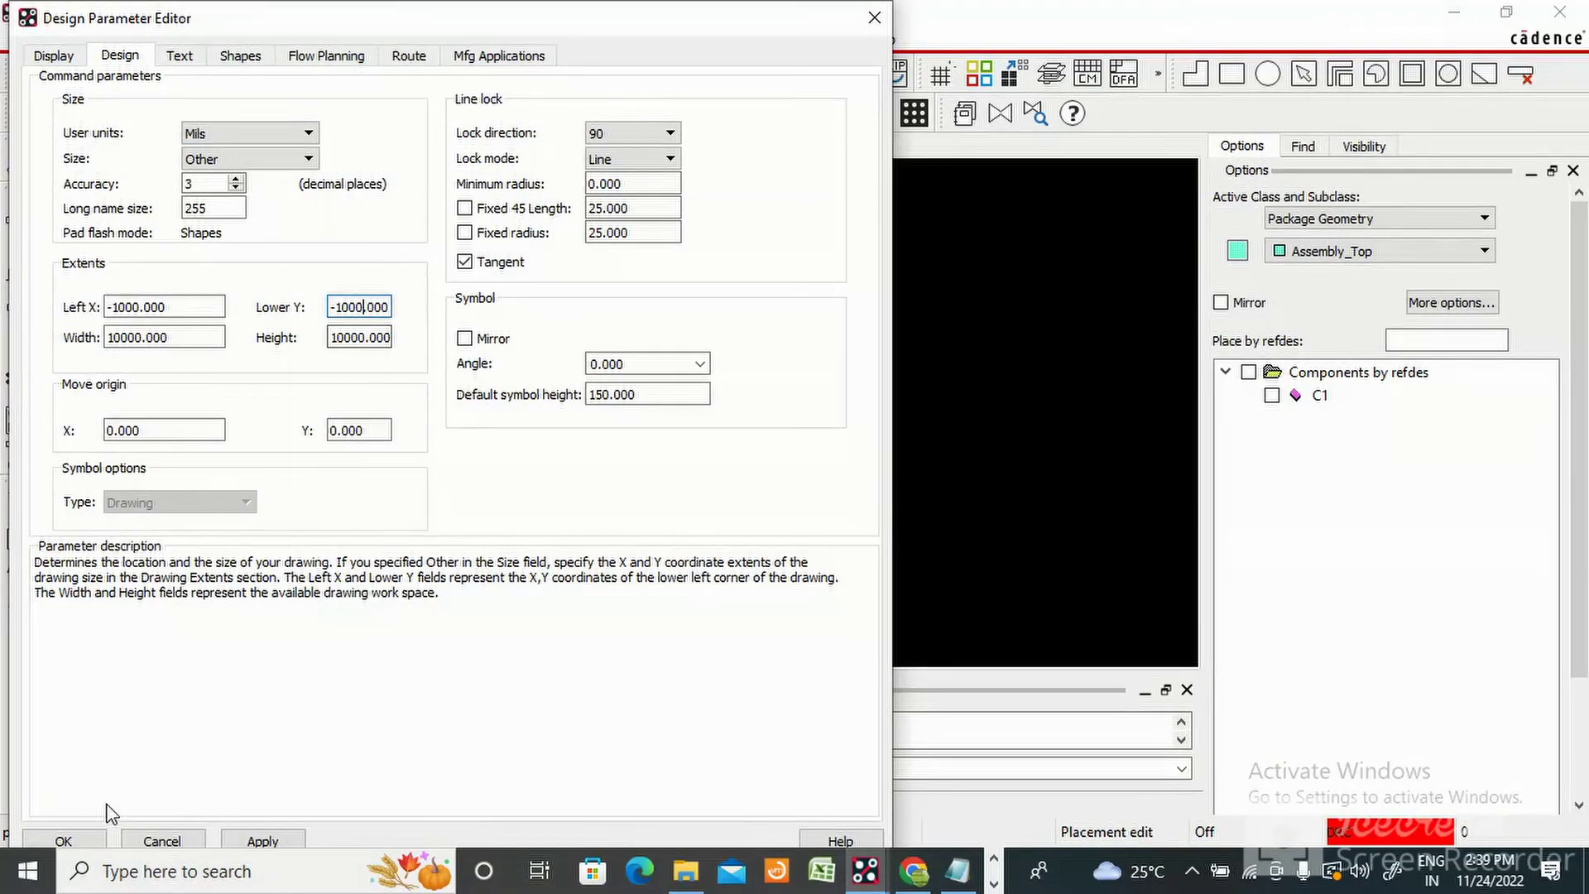
pyautogui.click(259, 839)
pyautogui.click(67, 839)
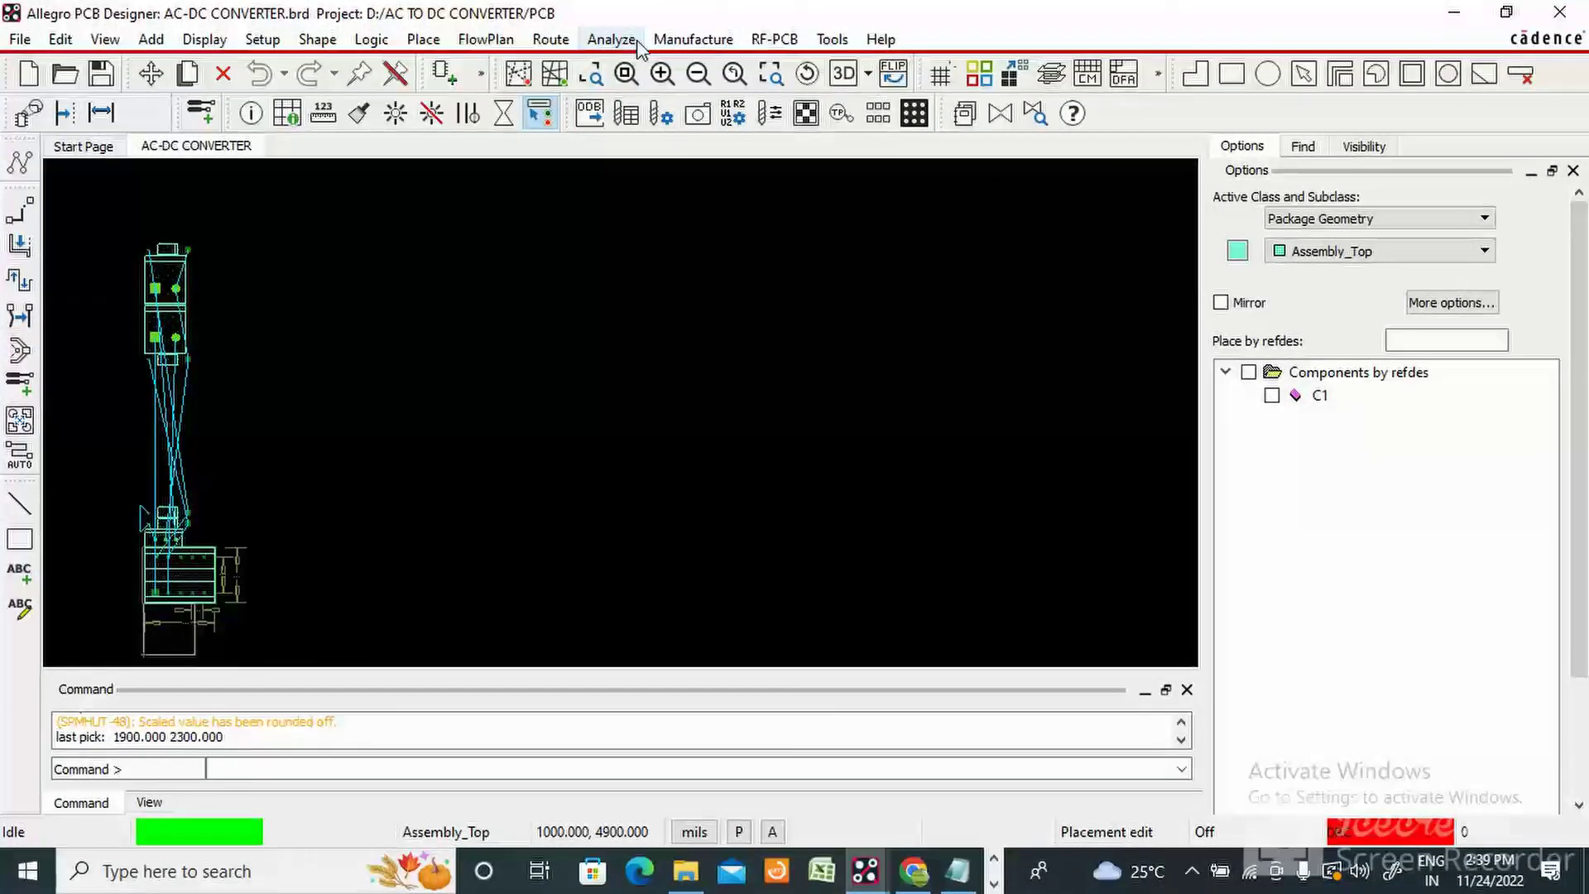
# Quickplace the remaining component C1 on the TOP layer around the package keepin, and review the placed parts
pyautogui.click(423, 39)
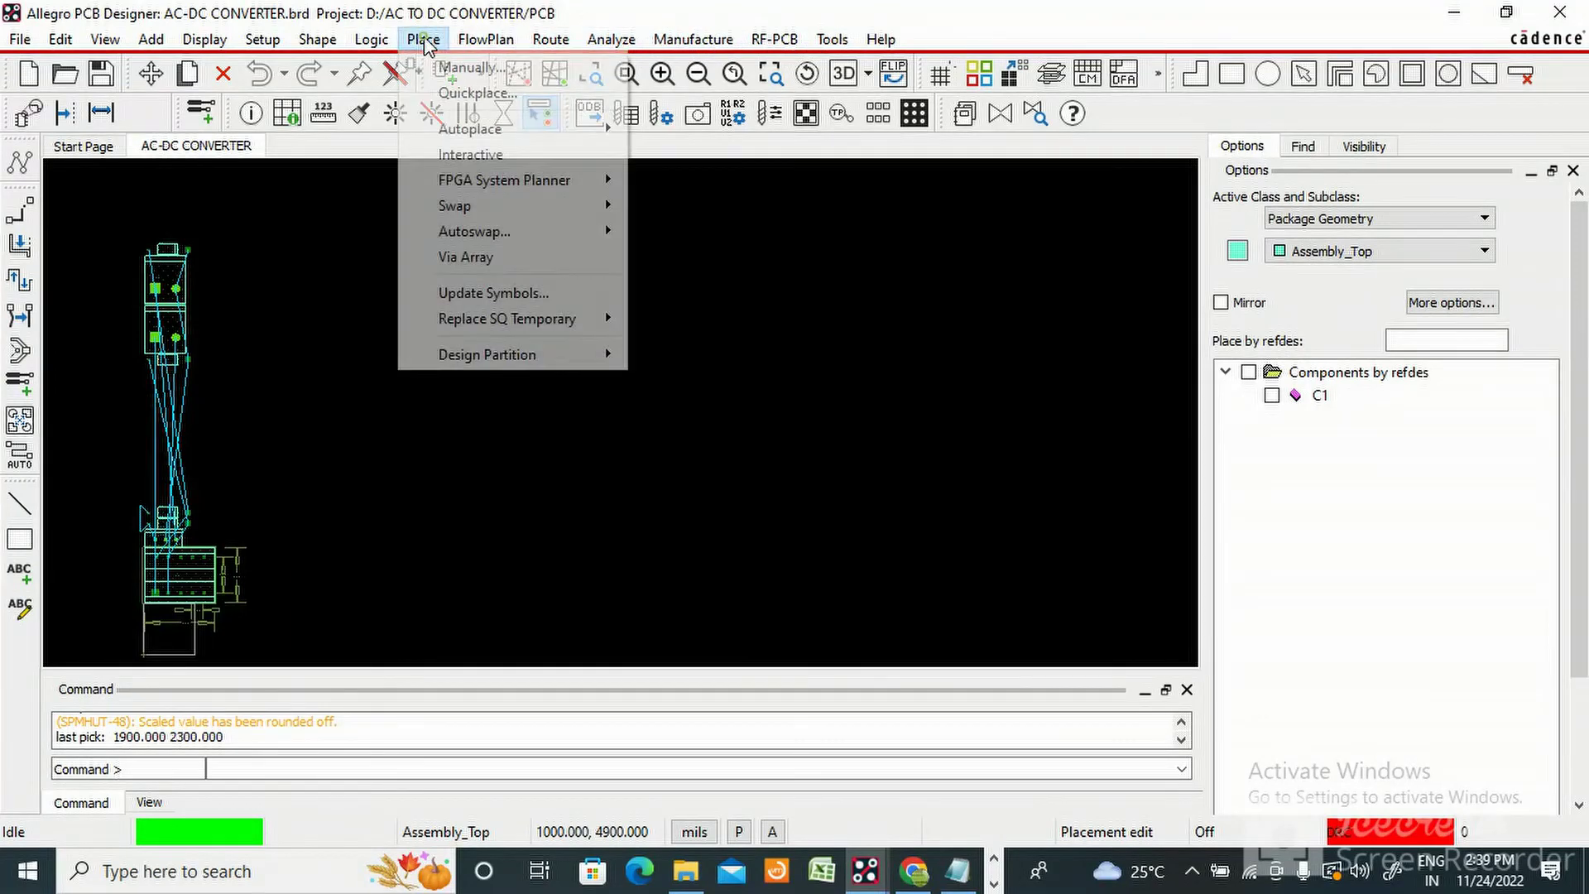
pyautogui.click(450, 97)
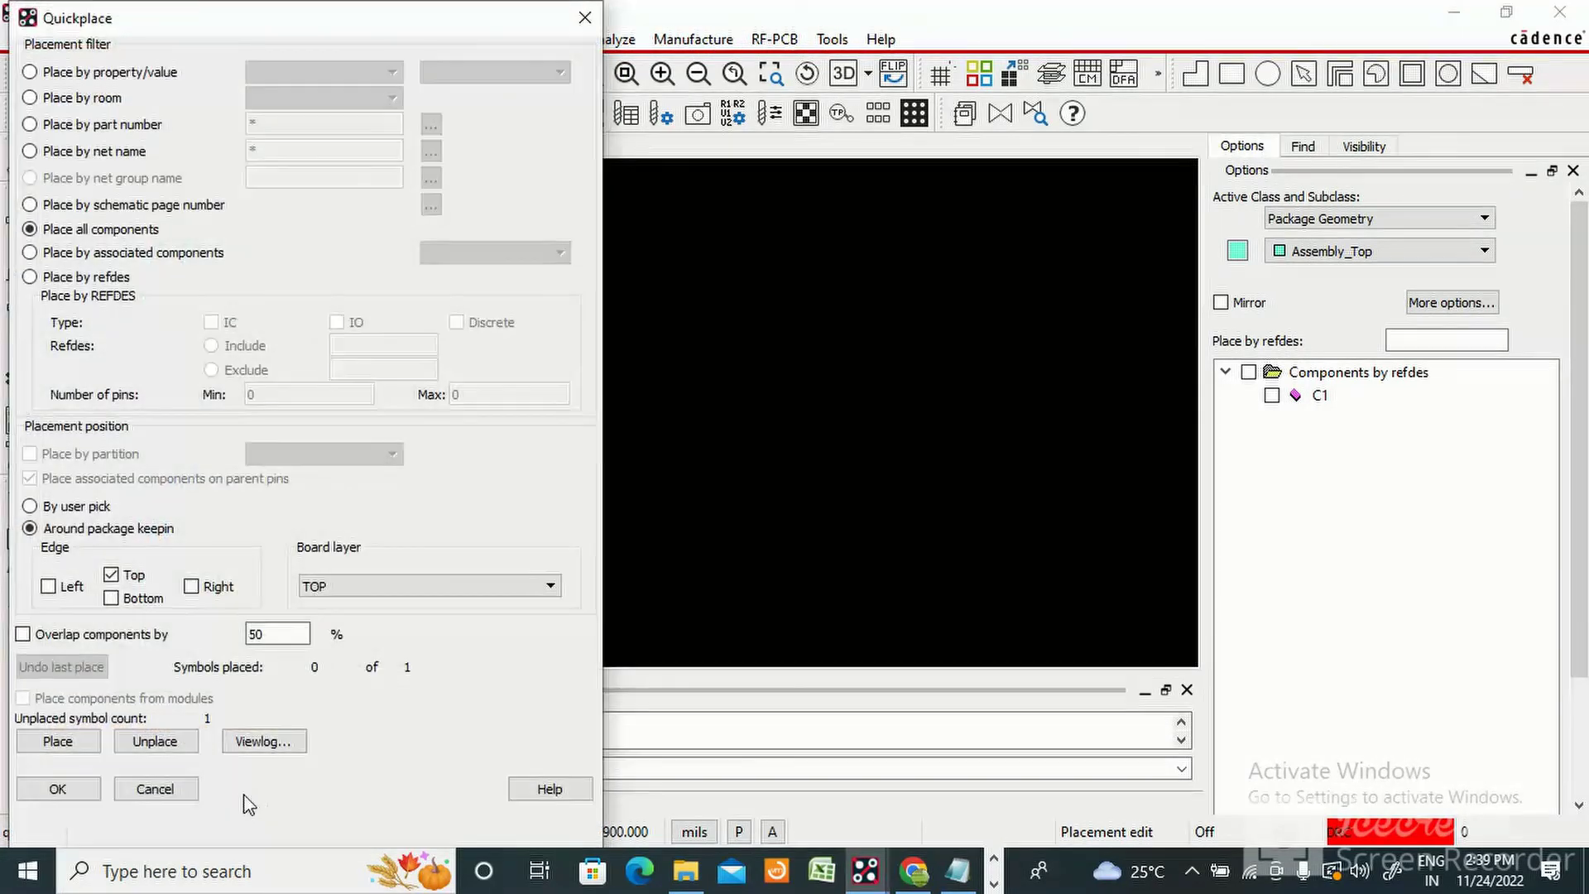
pyautogui.click(60, 744)
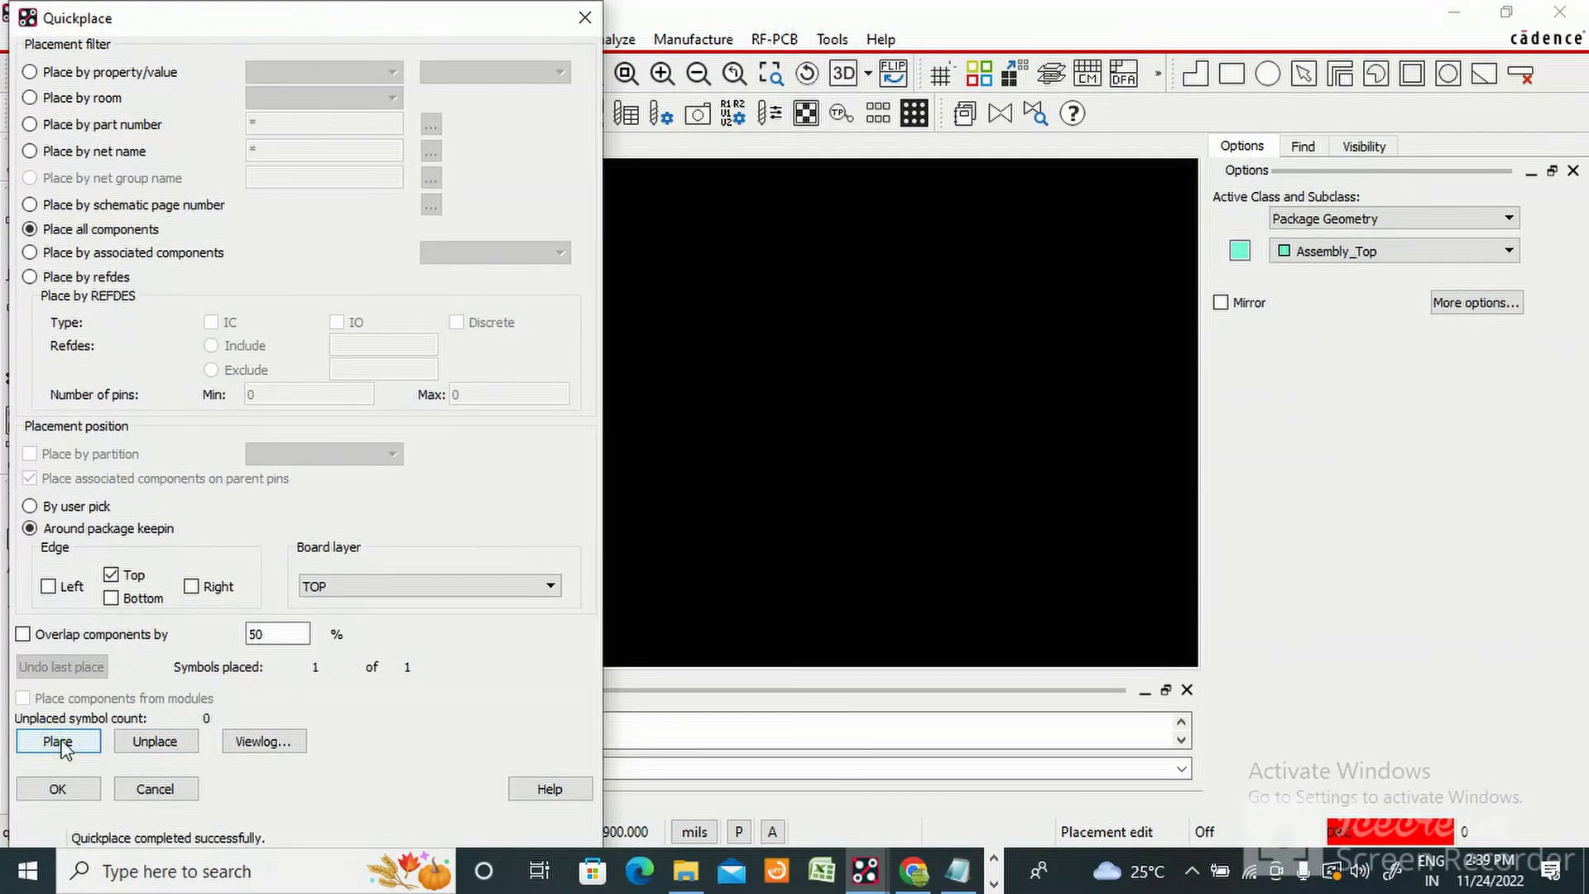
pyautogui.click(49, 788)
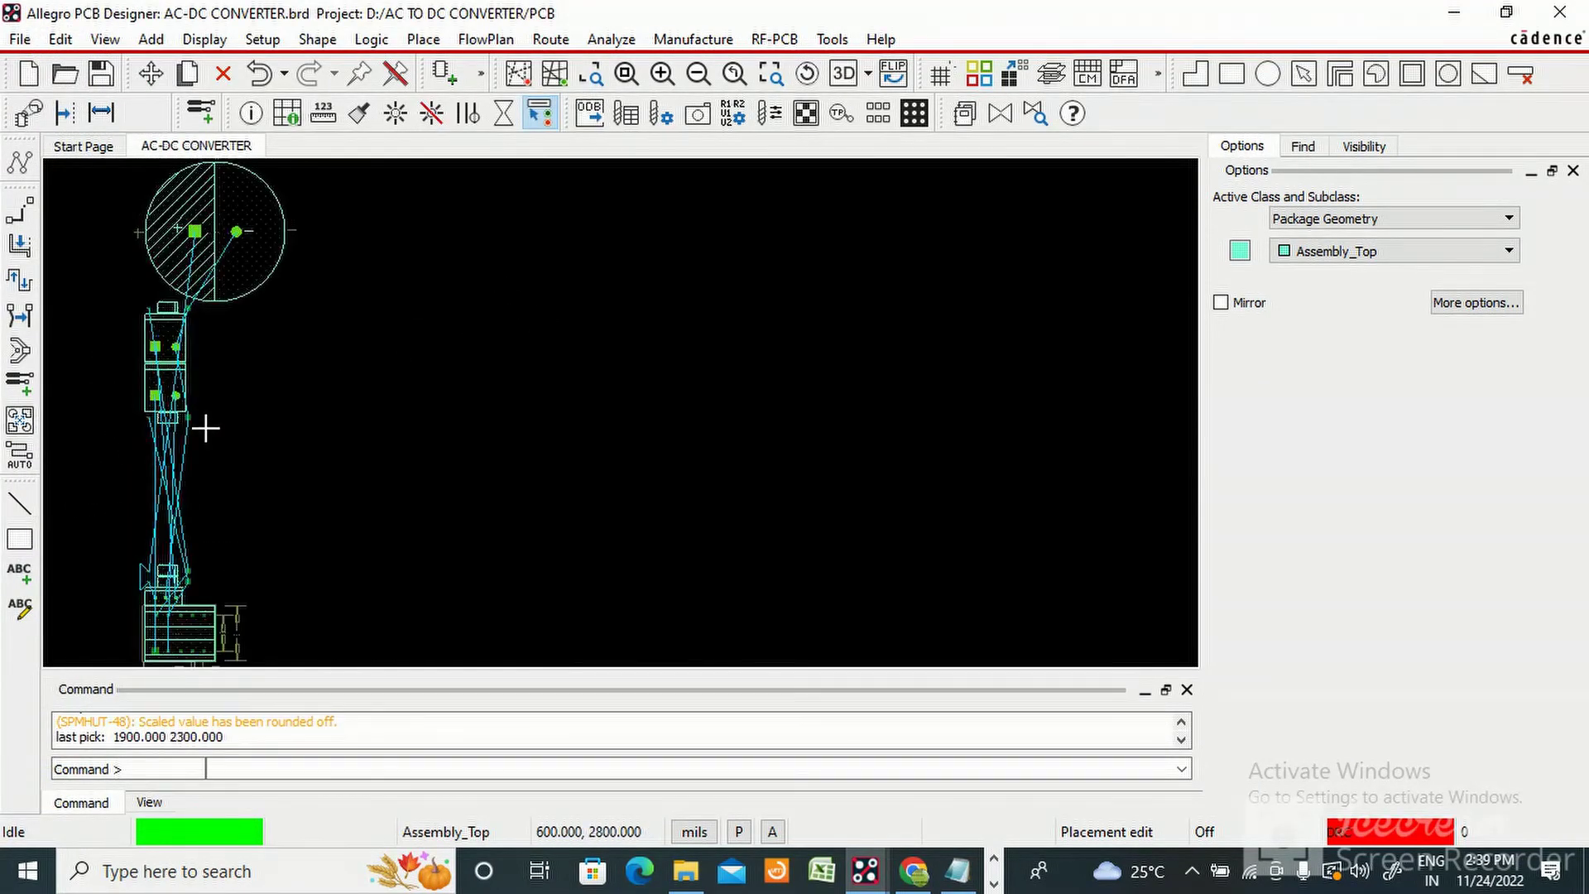
pyautogui.scroll(-1, 124, 524)
pyautogui.scroll(1, 66, 594)
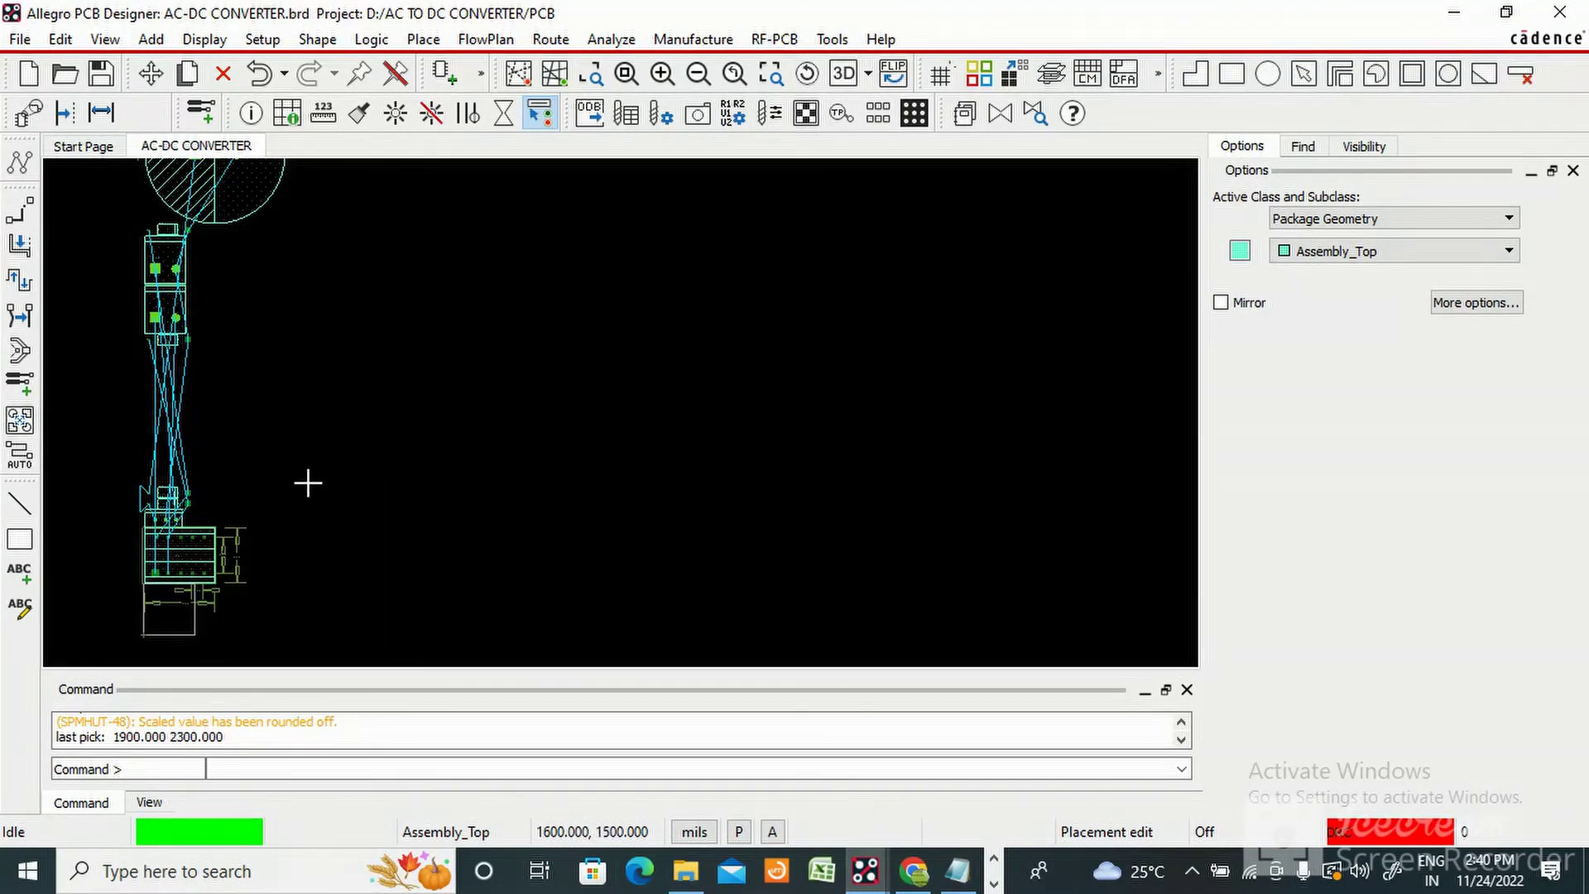
pyautogui.scroll(-1, 238, 469)
pyautogui.scroll(1, 116, 461)
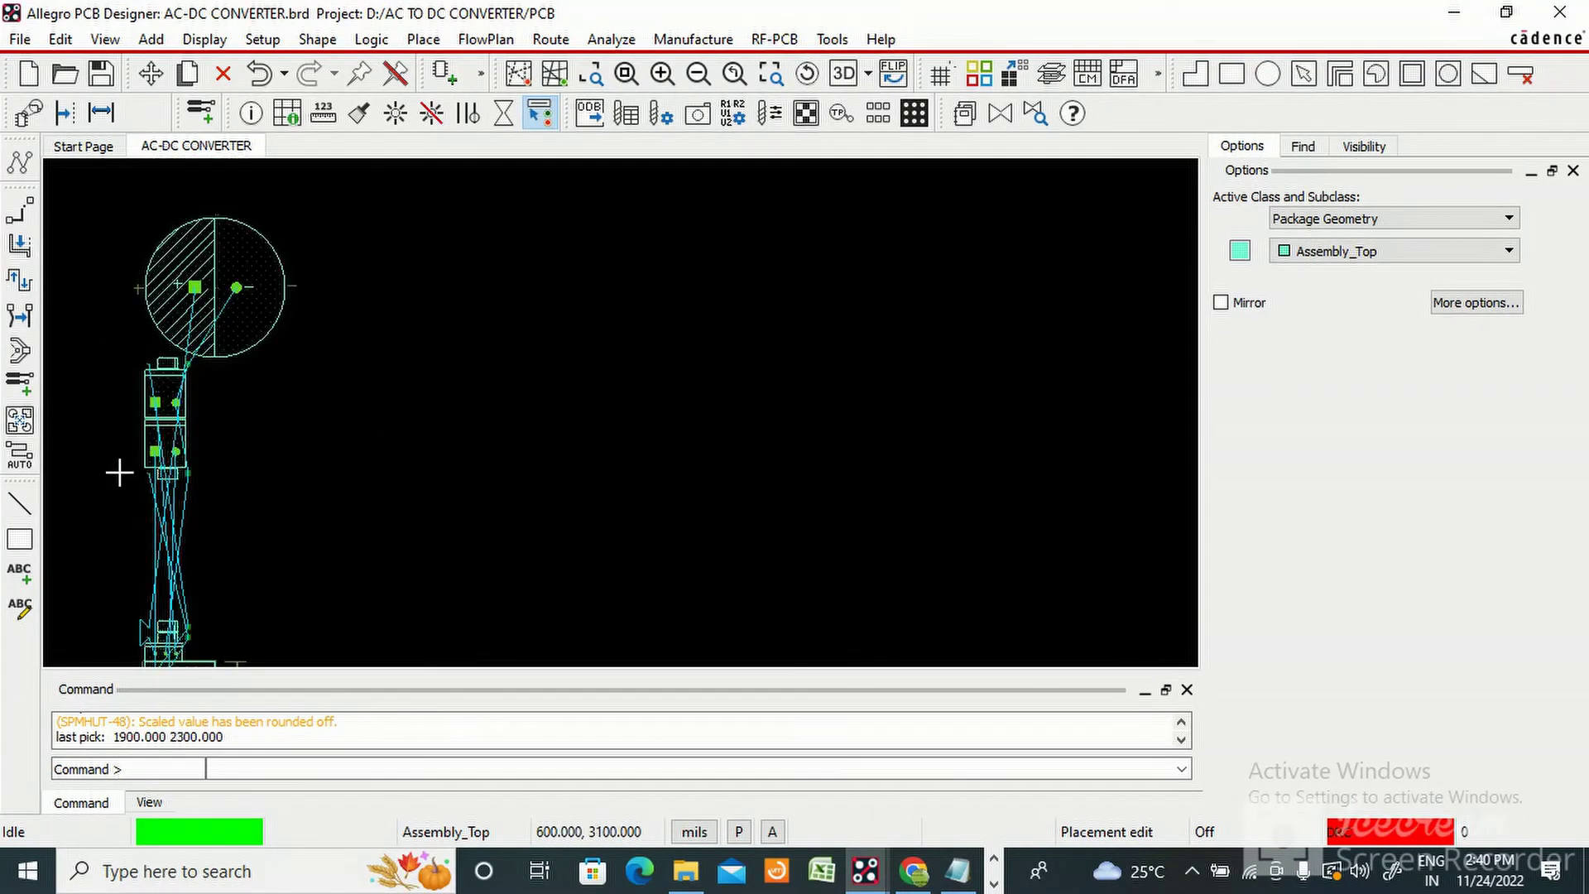
pyautogui.scroll(-1, 414, 387)
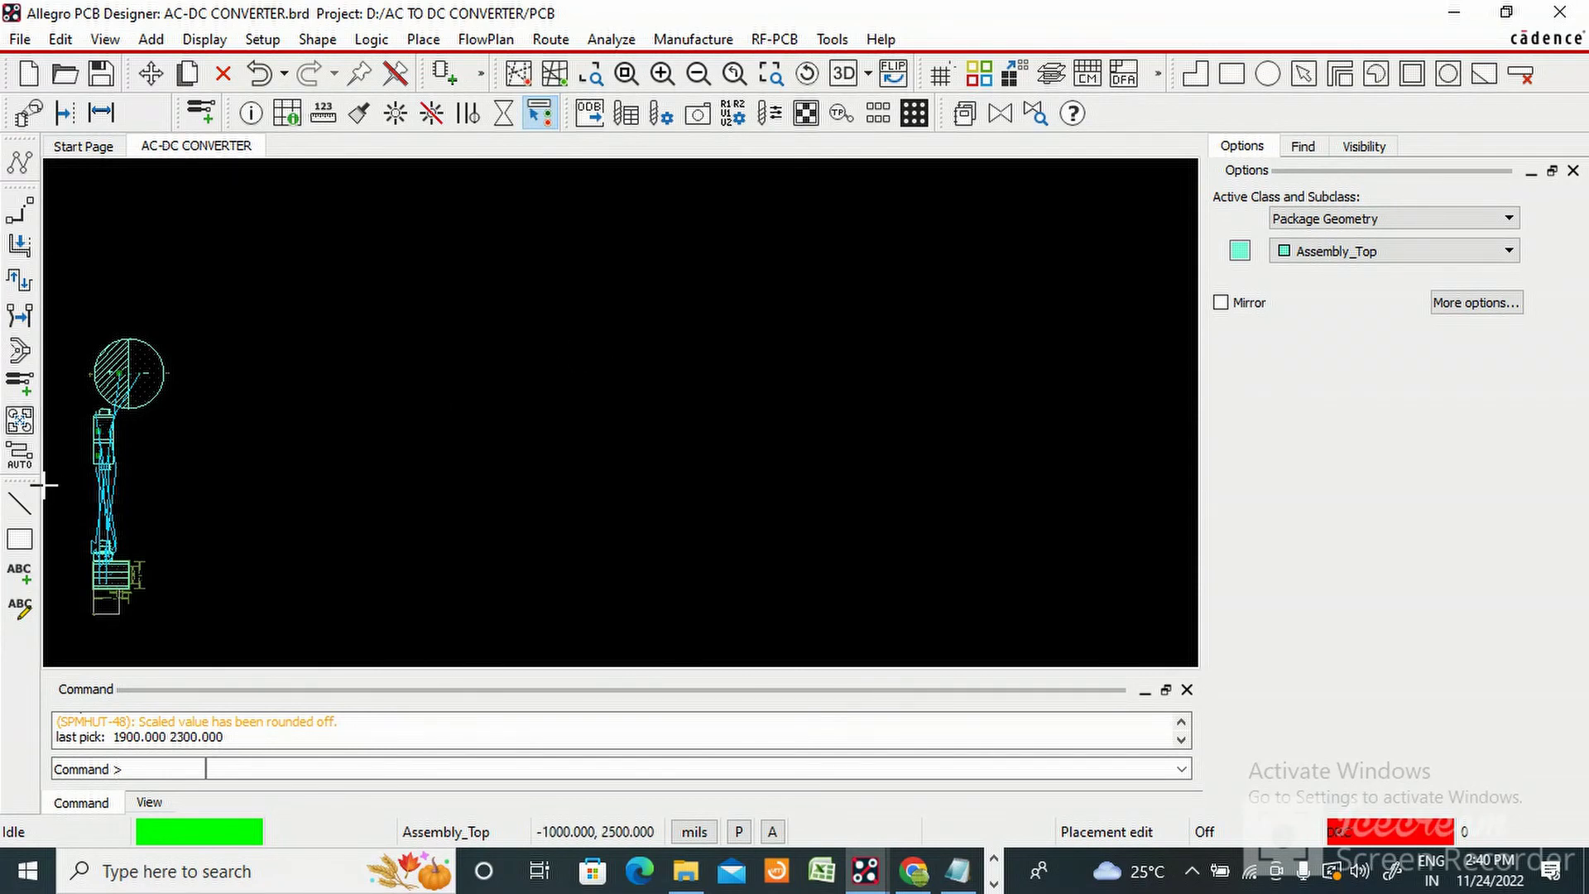
pyautogui.click(995, 884)
pyautogui.click(996, 884)
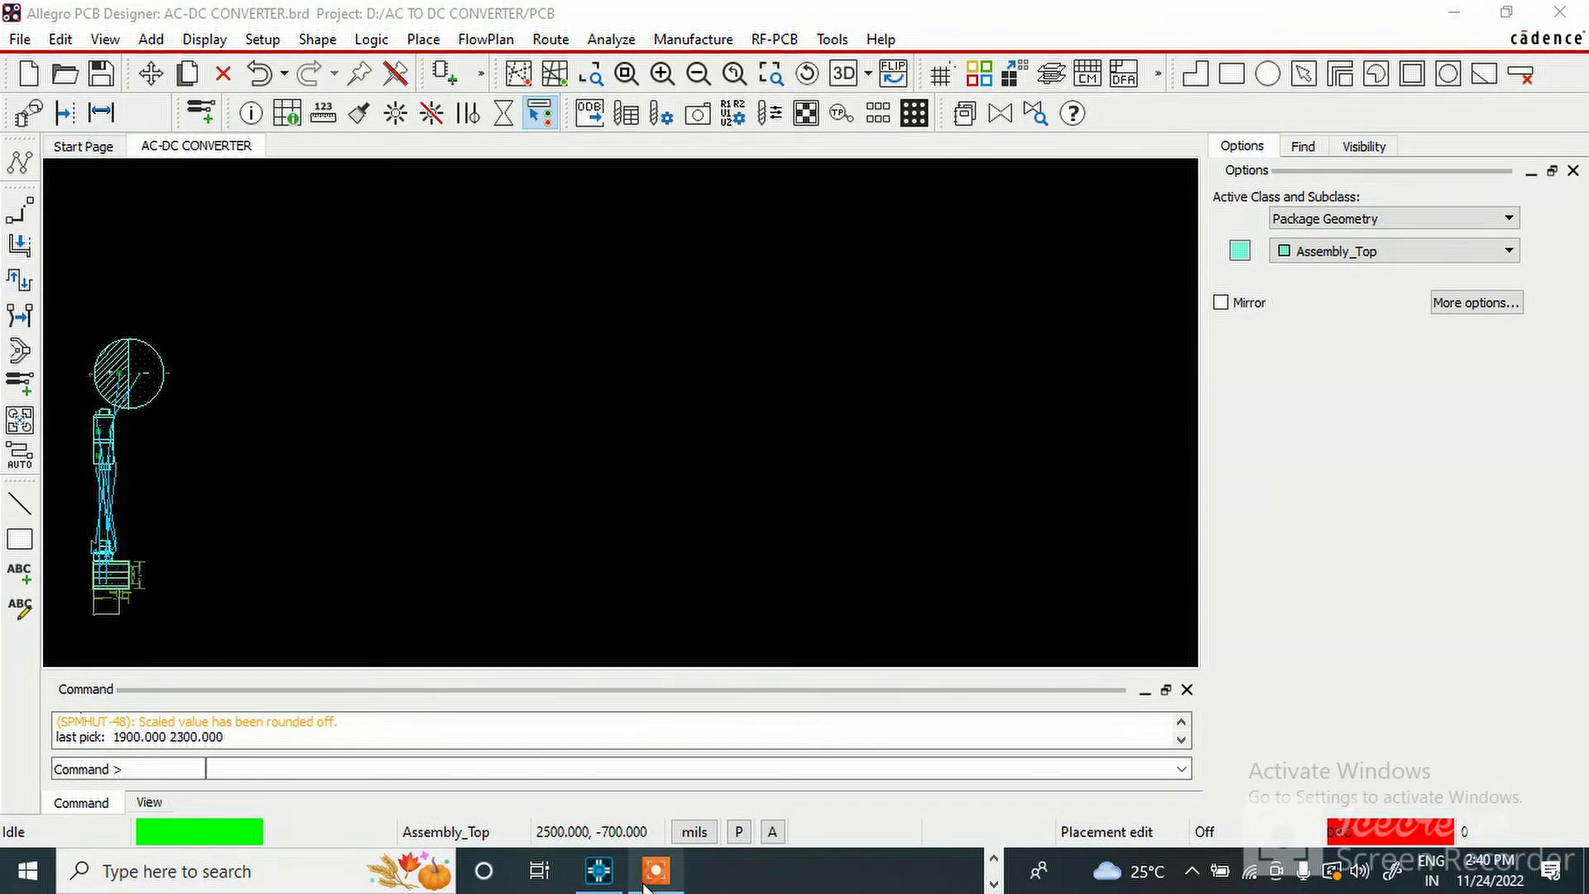